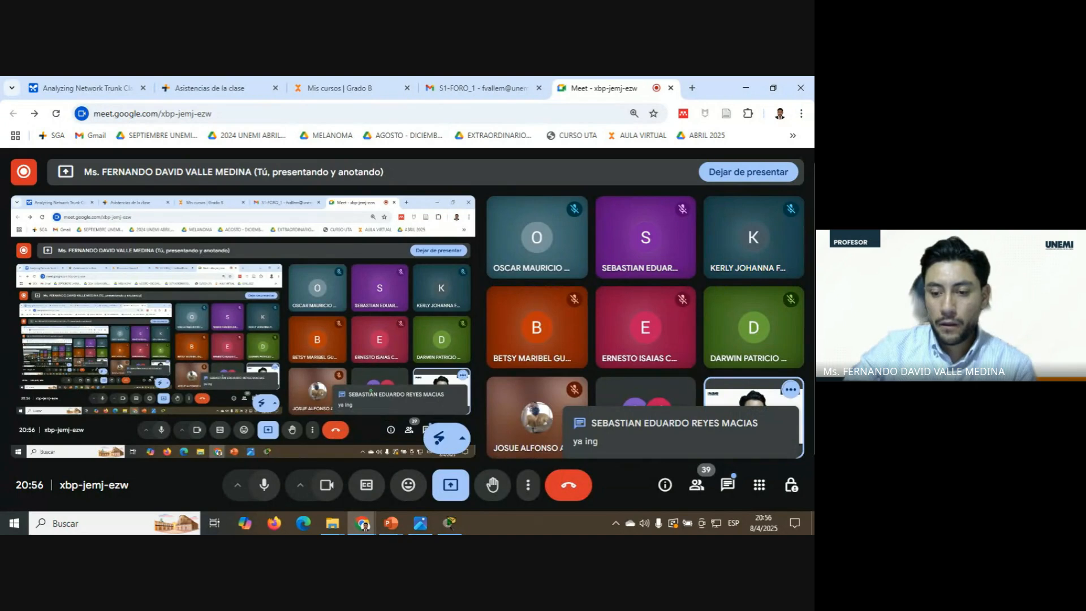
- Switch to Cisco Packet Tracer and check the program's version in its About information
left_click(449, 521)
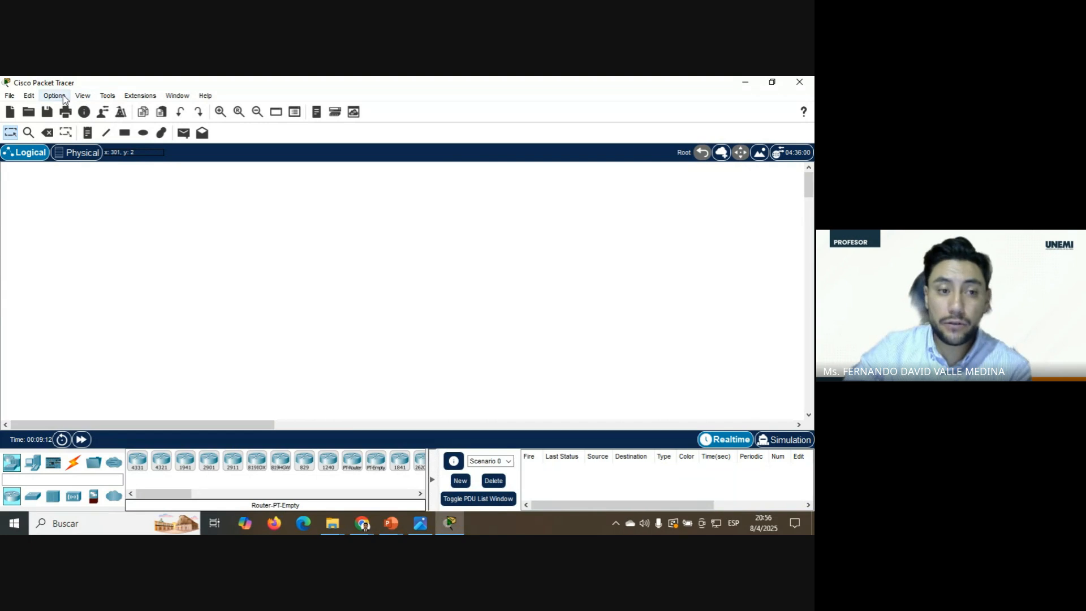
left_click(205, 95)
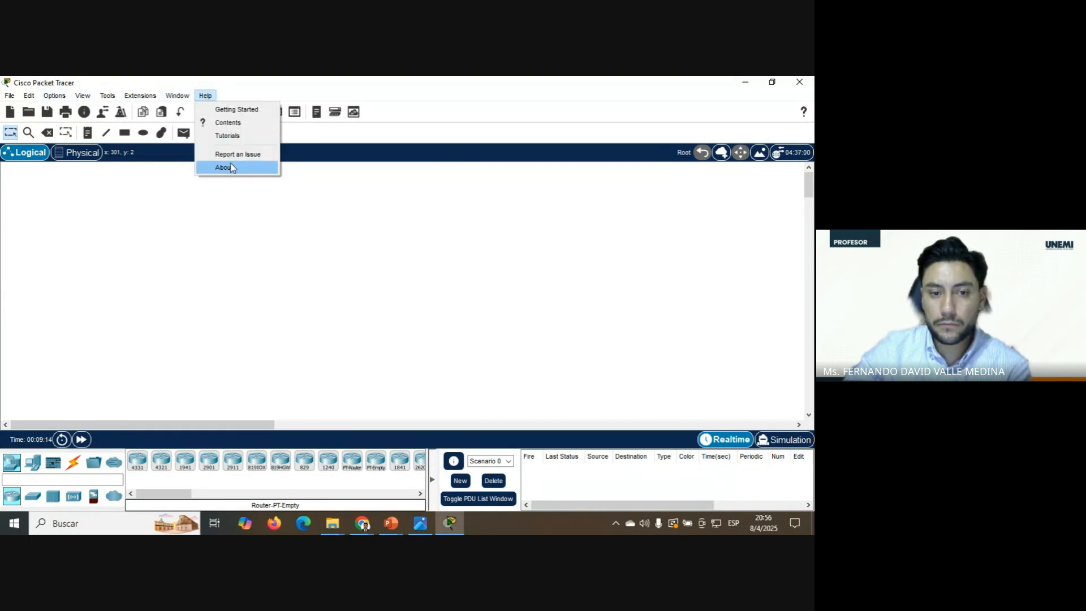
left_click(229, 168)
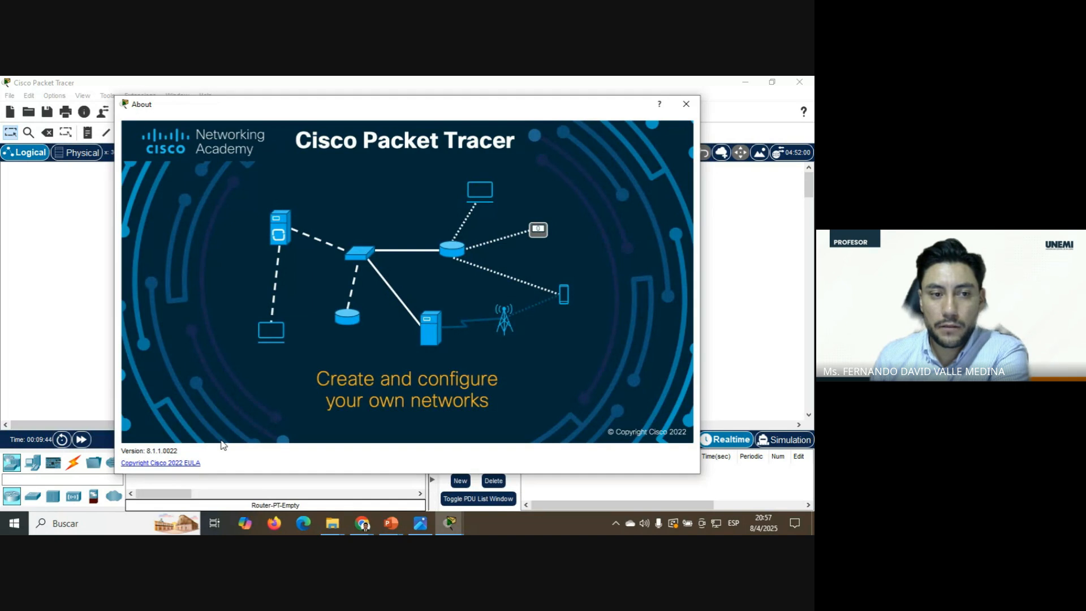
left_click(679, 113)
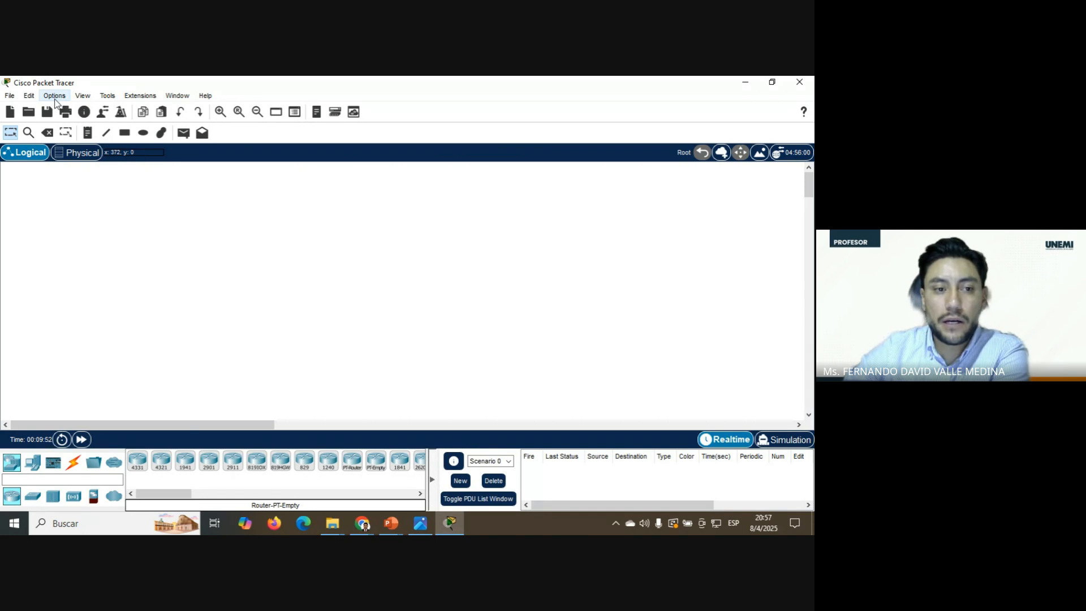
- Review the interface preferences, including the option to always show port labels in the logical workspace
left_click(55, 96)
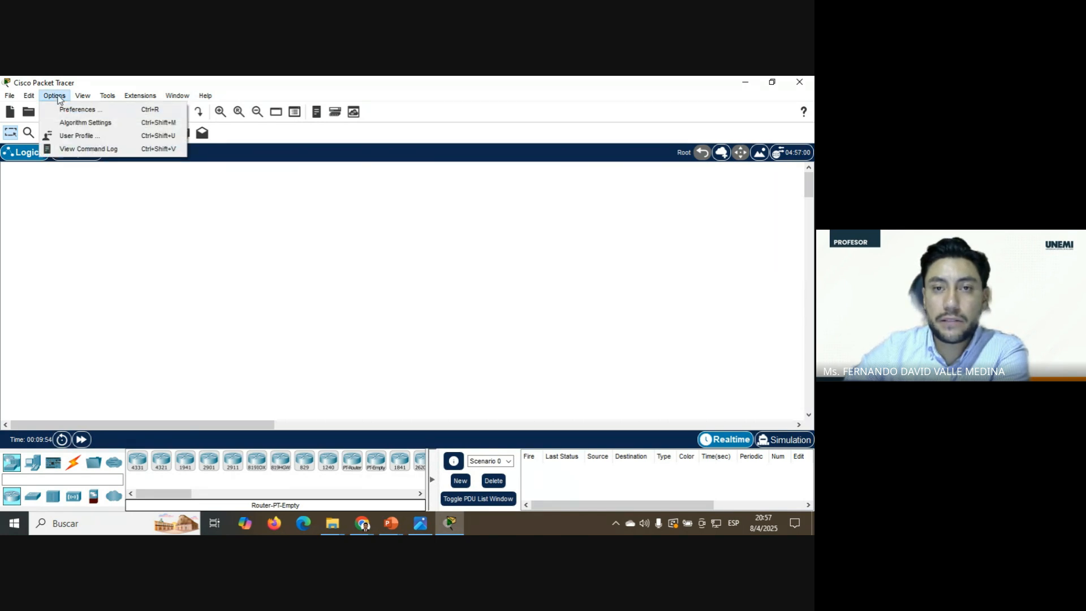
left_click(72, 109)
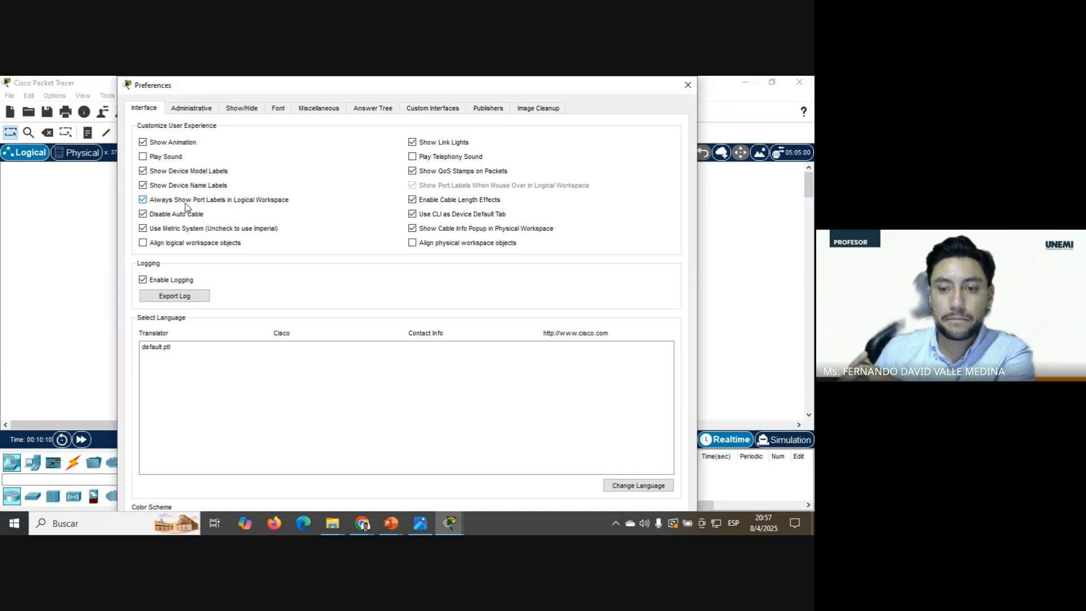
left_click(688, 85)
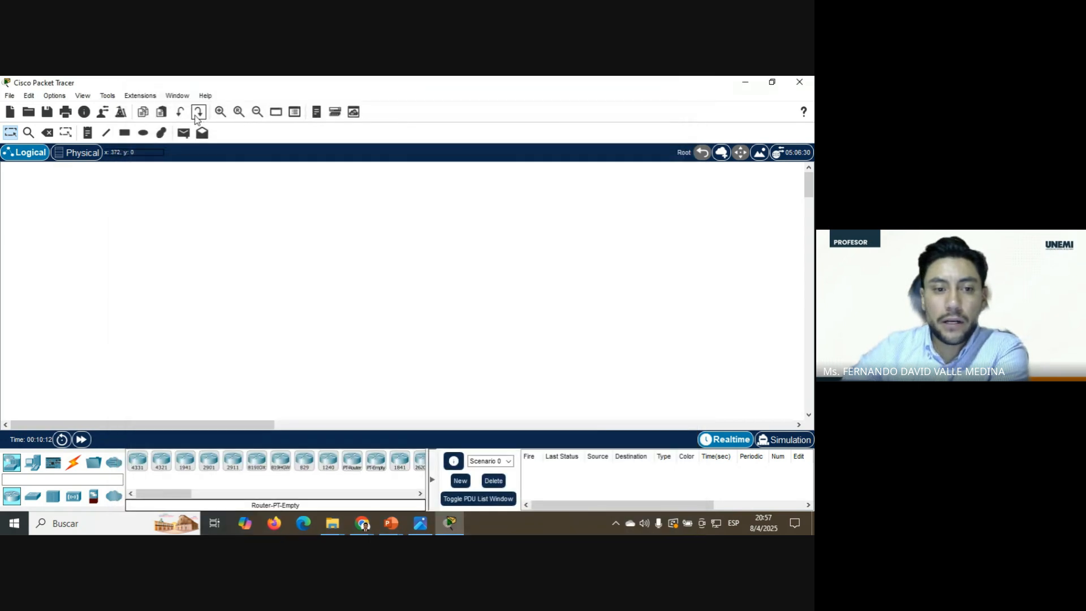
- Add a text note reading "BCO. PICHINCHA" as a title at the upper middle of the logical workspace
left_click(88, 135)
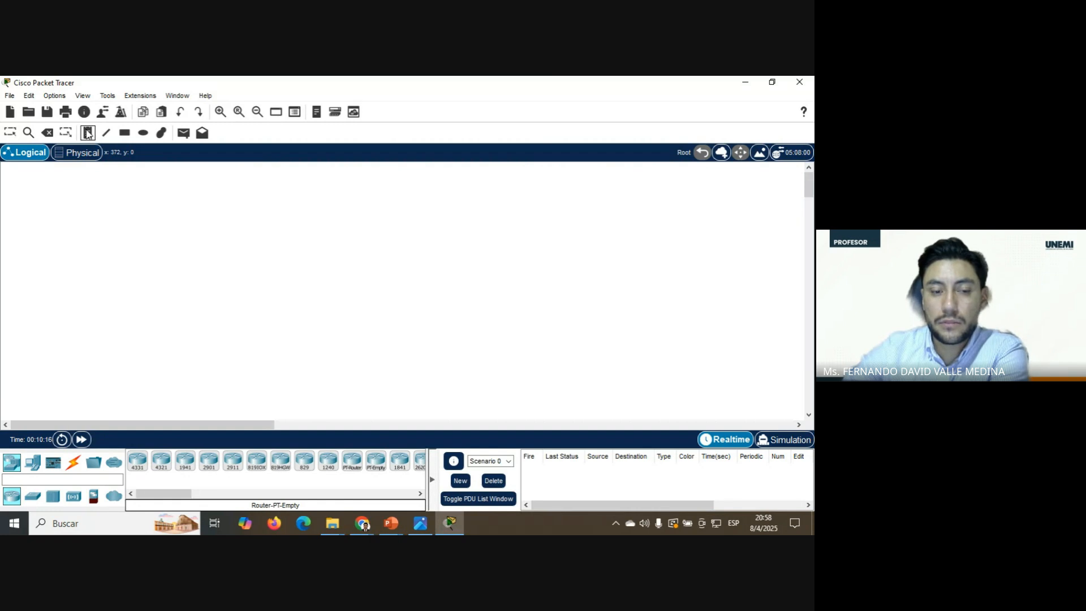
left_click(347, 191)
type("bcc")
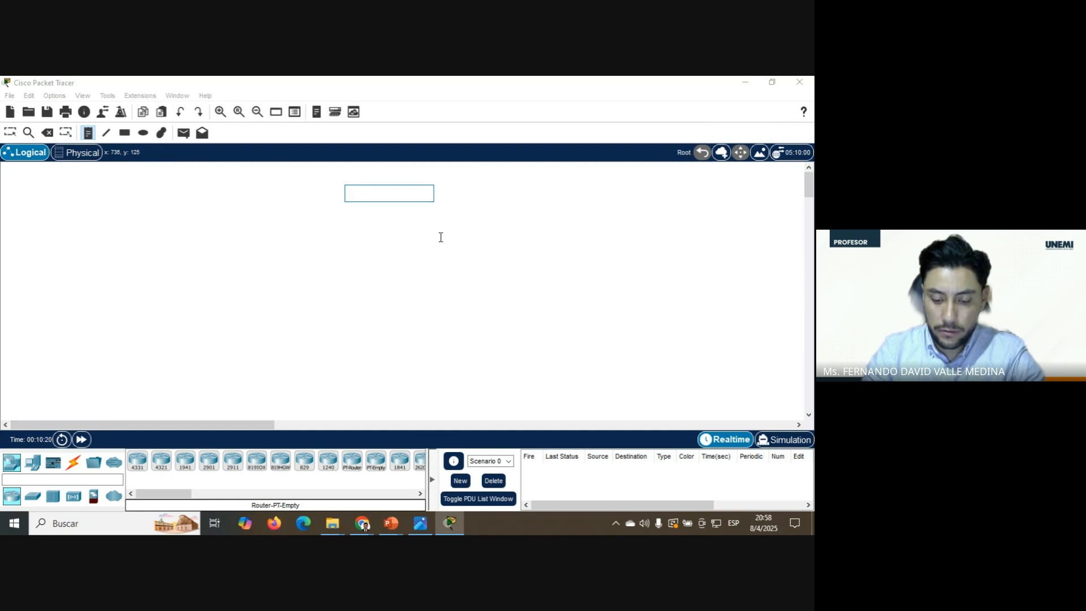
type(". PICH")
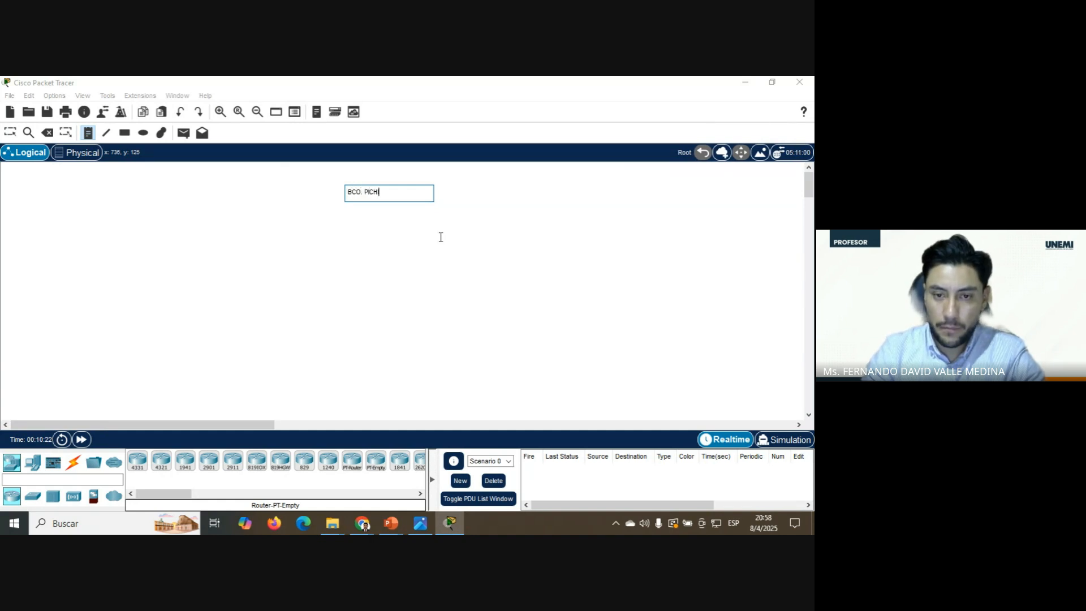
type("INCA")
key("BackSpace")
type("HA")
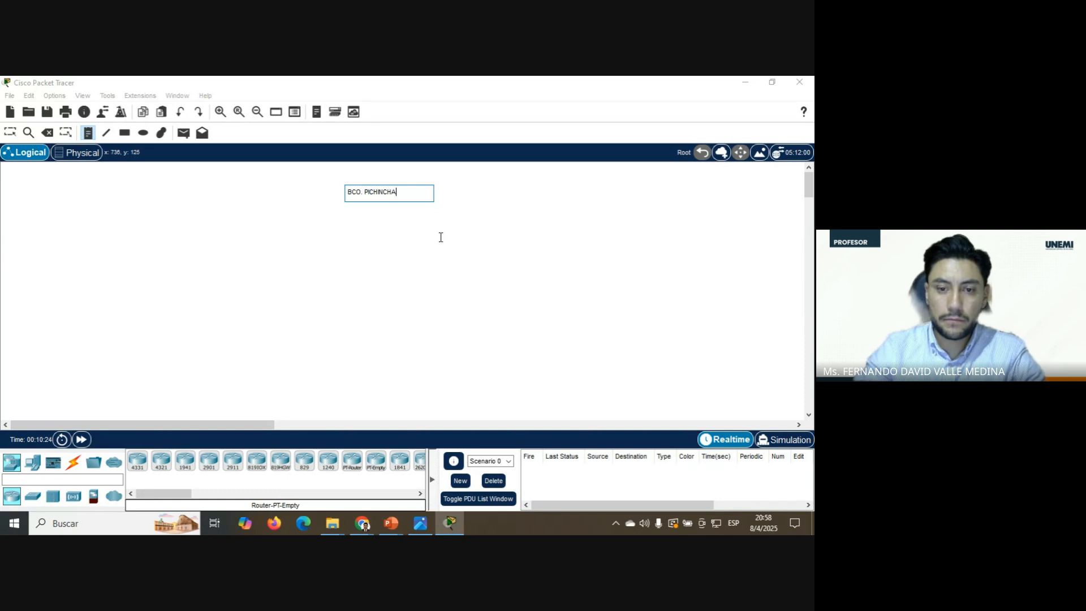
left_click(365, 252)
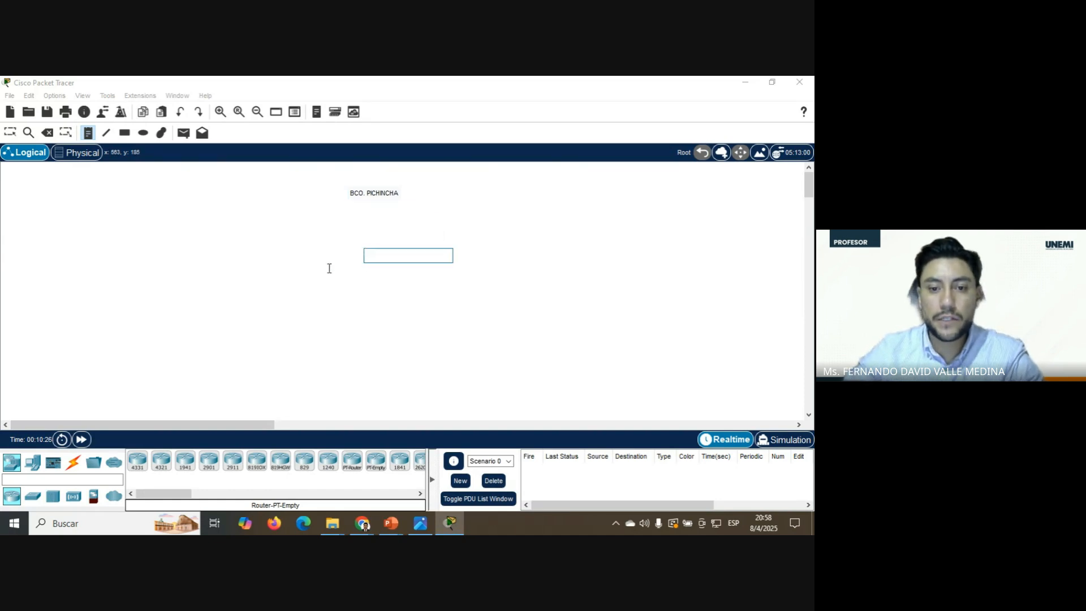
- Add site notes "1 QUITO" at the upper left, "2 CUENCA" below the title and "3 GYE" at the upper right of the diagram
left_click(144, 222)
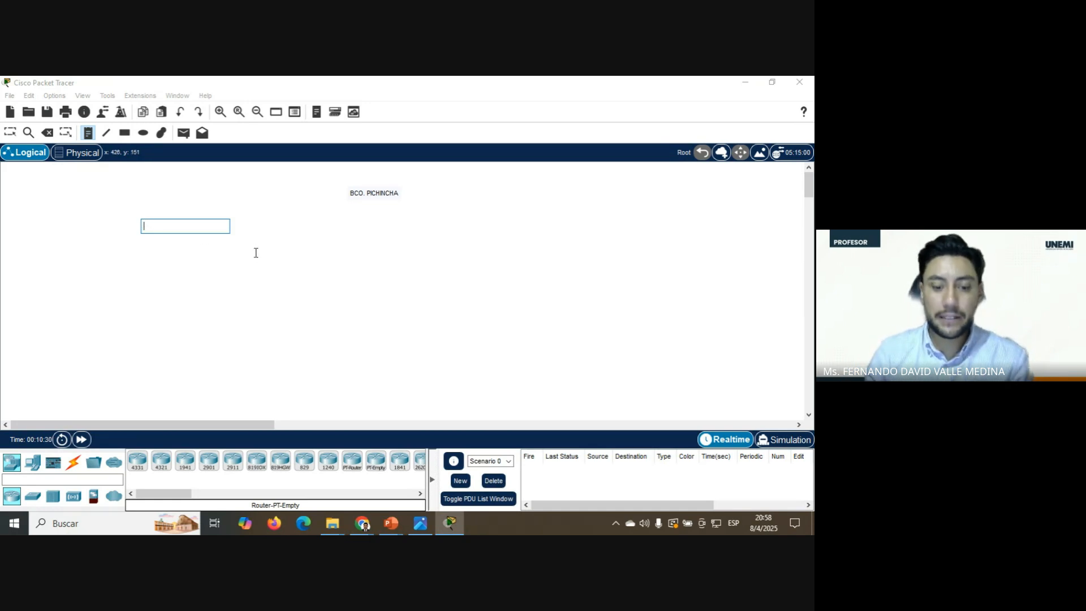
type("QU")
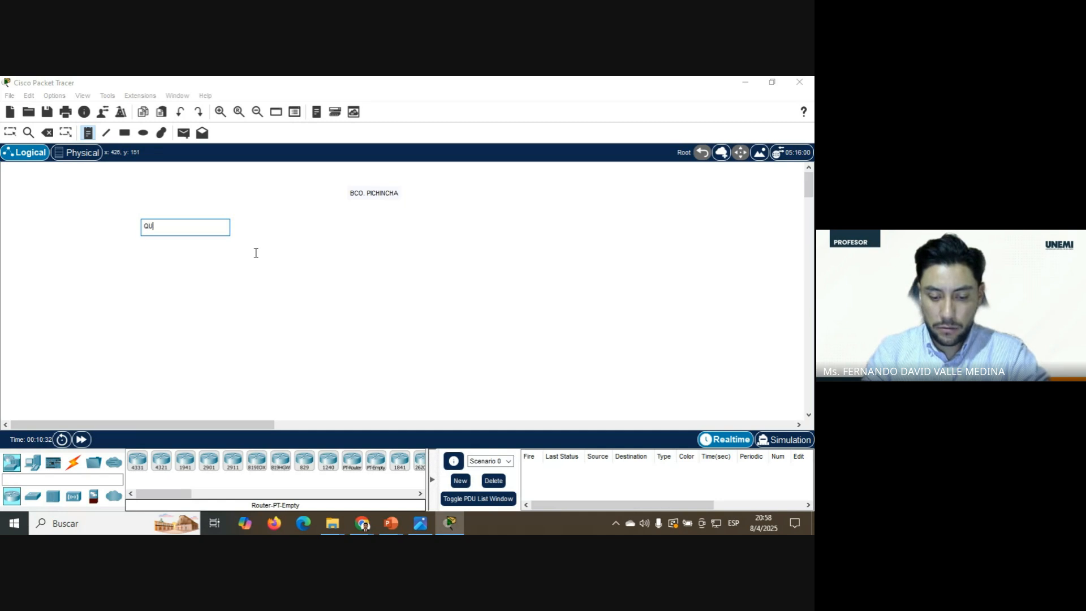
type(" QUITO")
left_click(356, 309)
type("2 CUENCA")
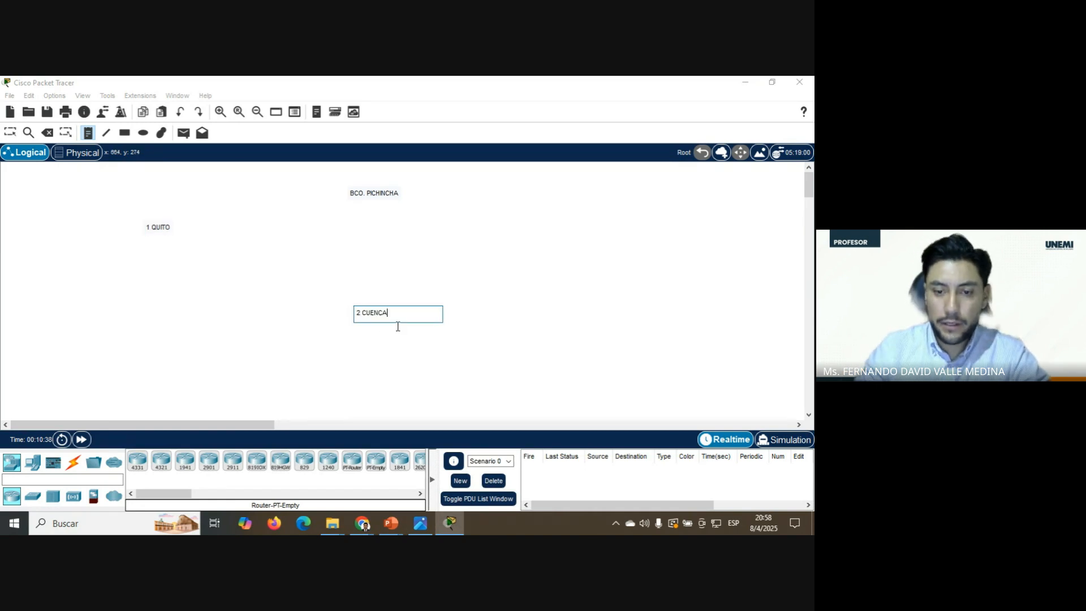
left_click(533, 220)
type("3 GYE")
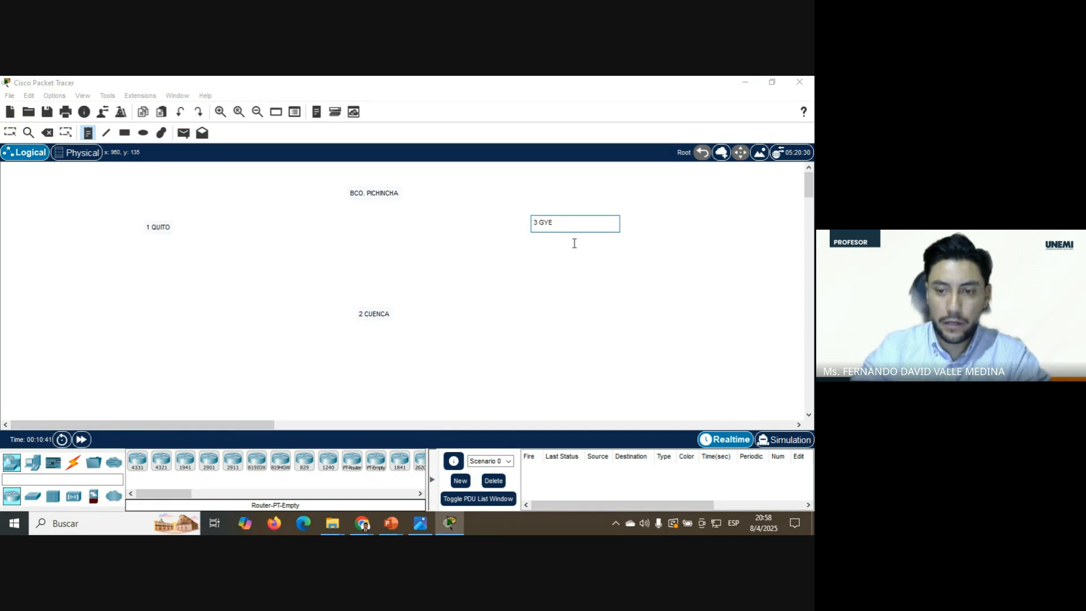
left_click(603, 257)
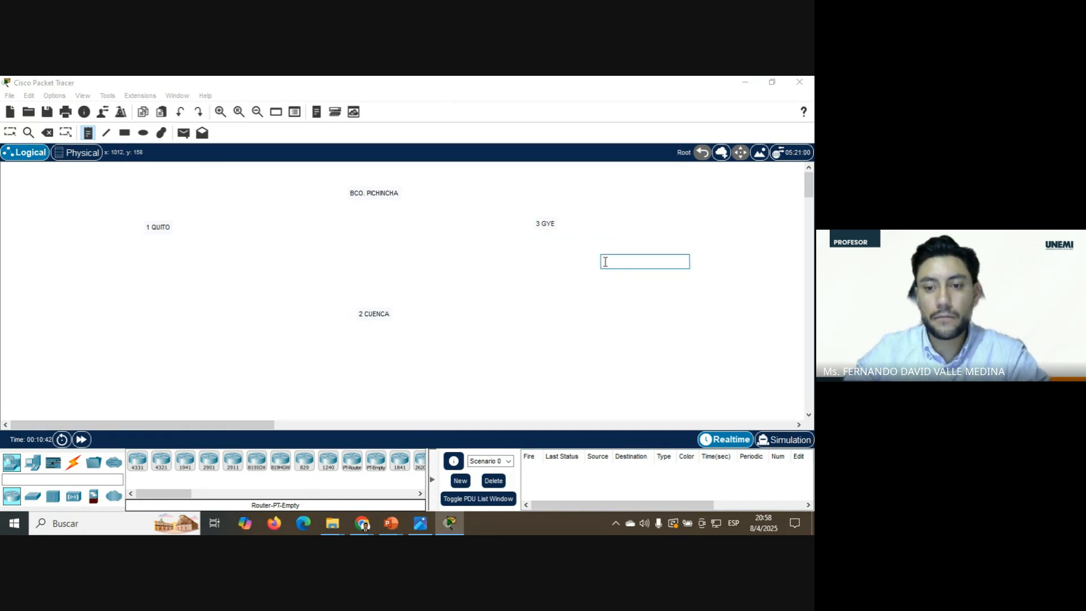
- Spread the notes farther apart, moving QUITO, GYE and the BCO. PICHINCHA title slightly up and CUENCA slightly down
left_click(10, 133)
left_click_drag(163, 229, 173, 218)
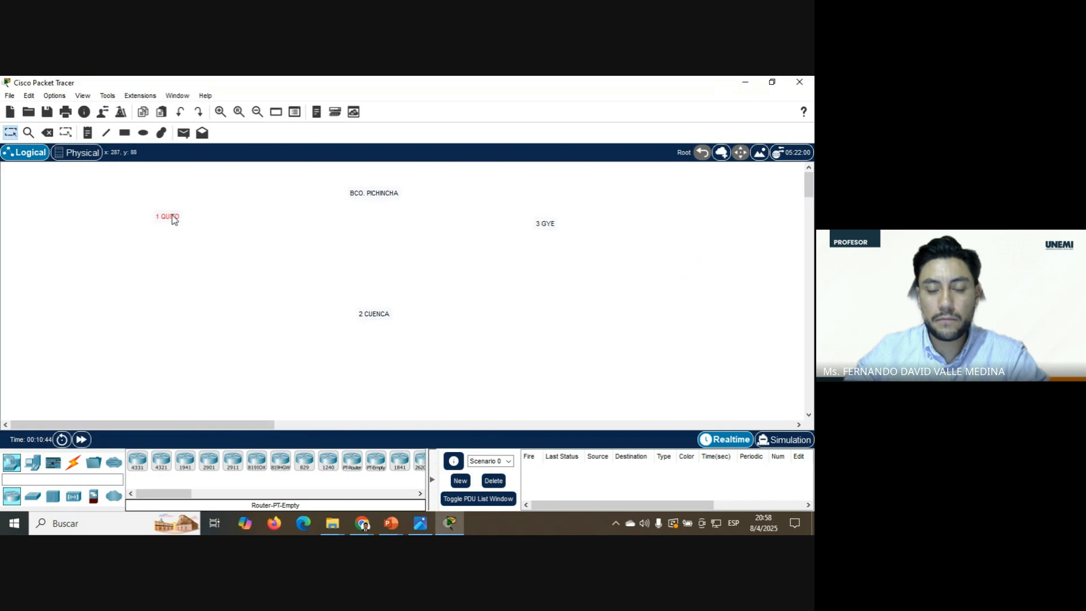
left_click_drag(372, 324, 371, 326)
left_click(555, 226)
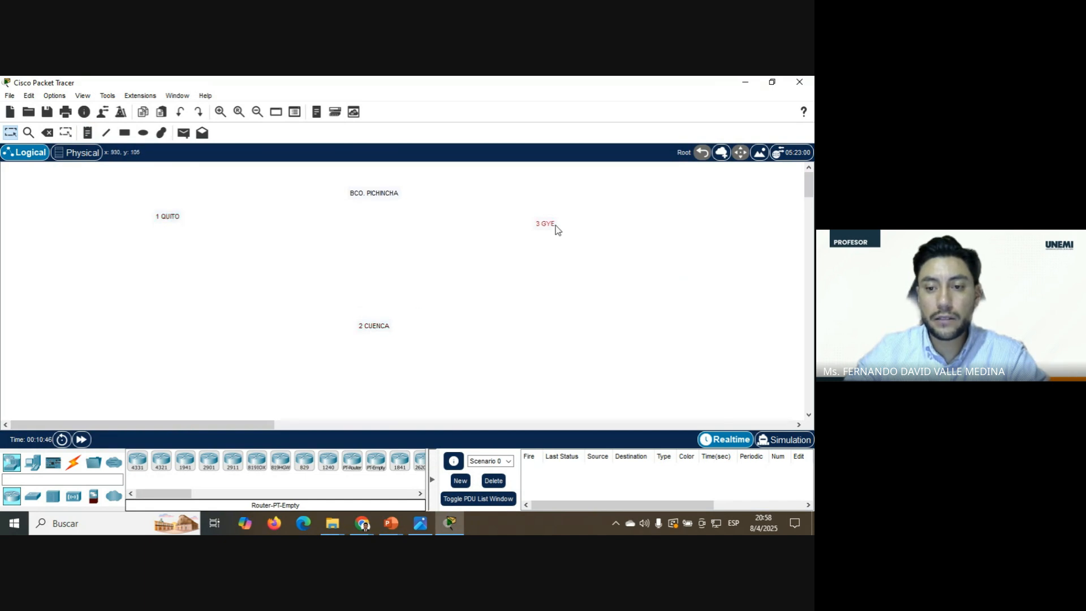
left_click(561, 233)
left_click_drag(563, 236, 600, 221)
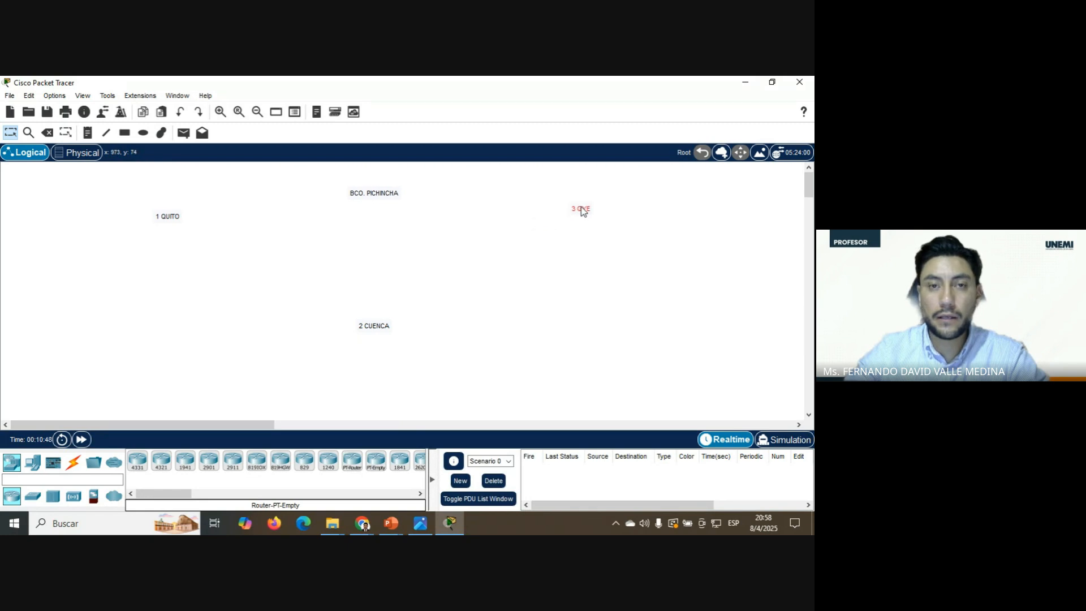
left_click_drag(395, 208, 405, 200)
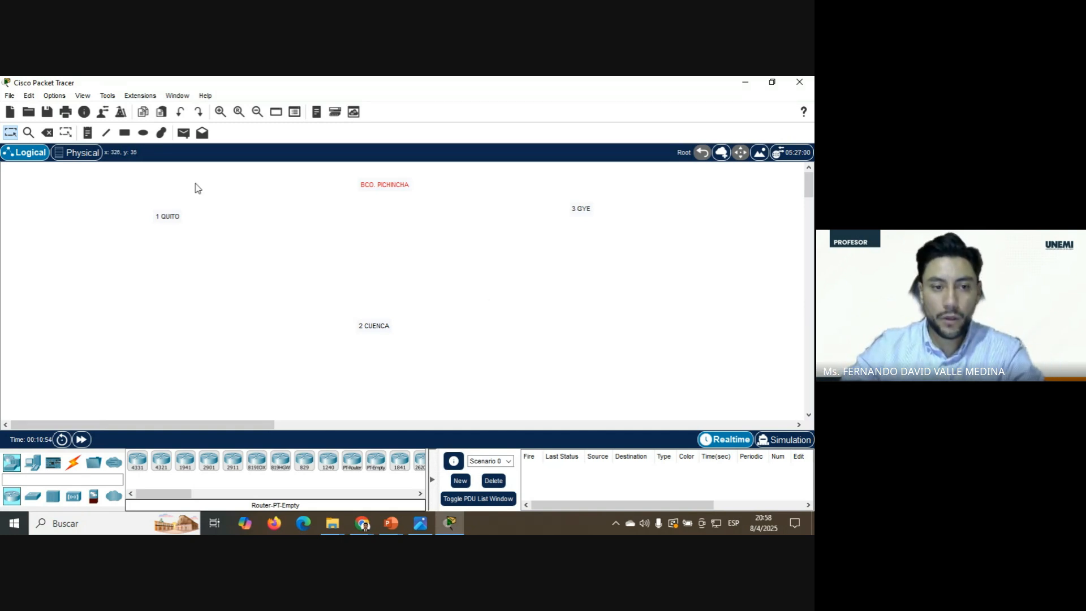
- Place a PT-Cloud WAN device at the centre of the diagram, between the title and the CUENCA note
left_click(90, 136)
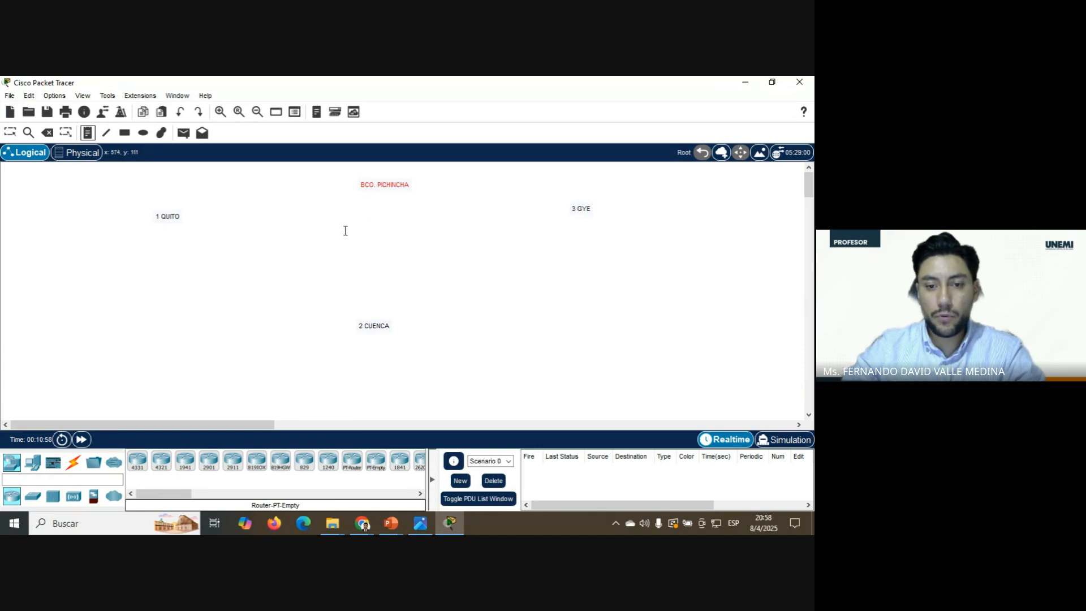
left_click(114, 496)
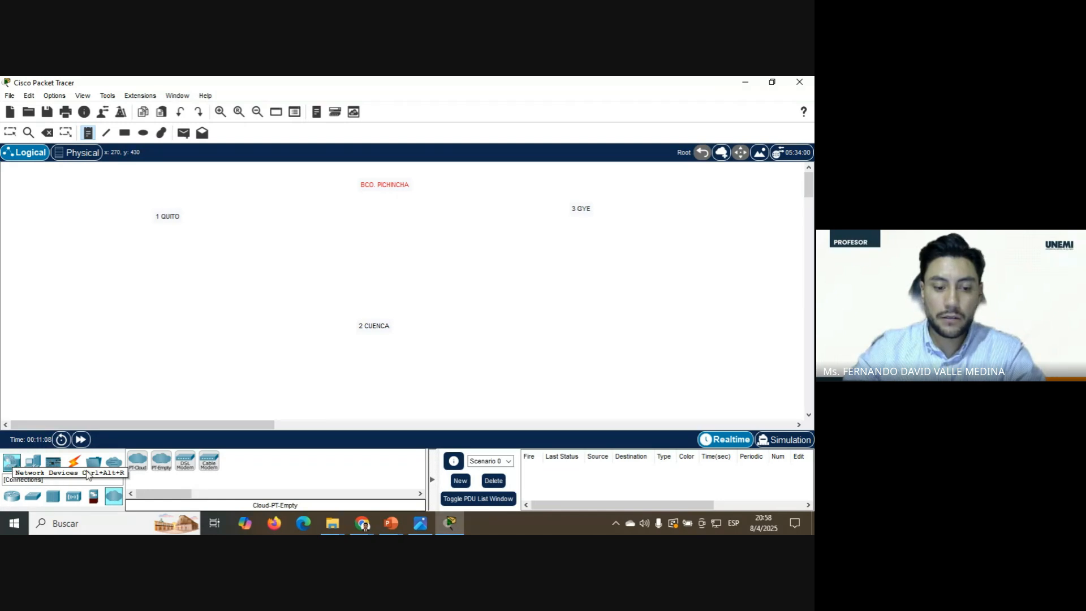
left_click(137, 467)
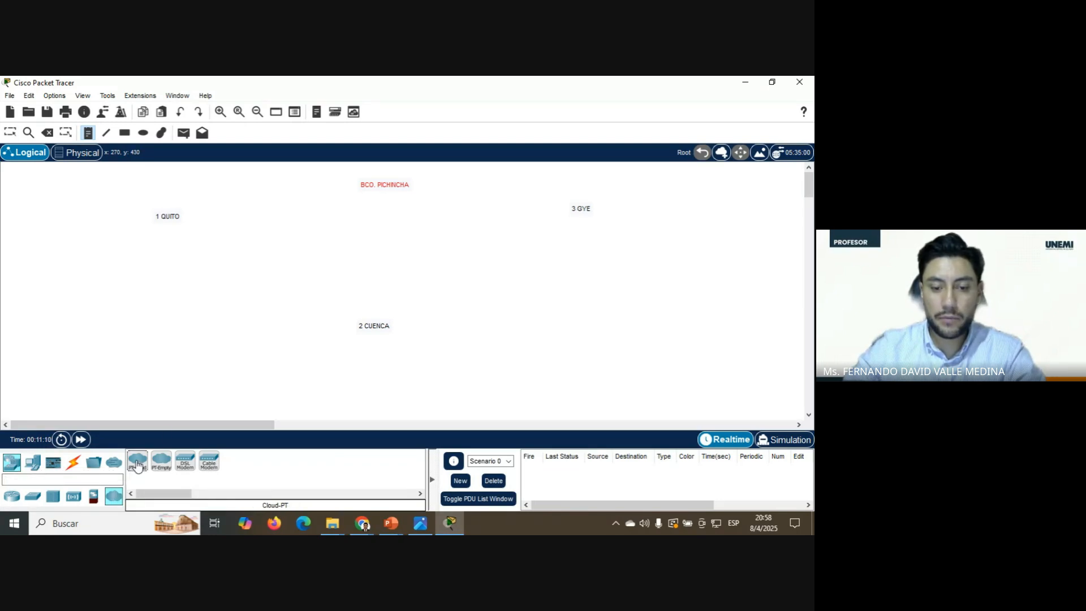
left_click(377, 247)
left_click_drag(384, 264, 387, 253)
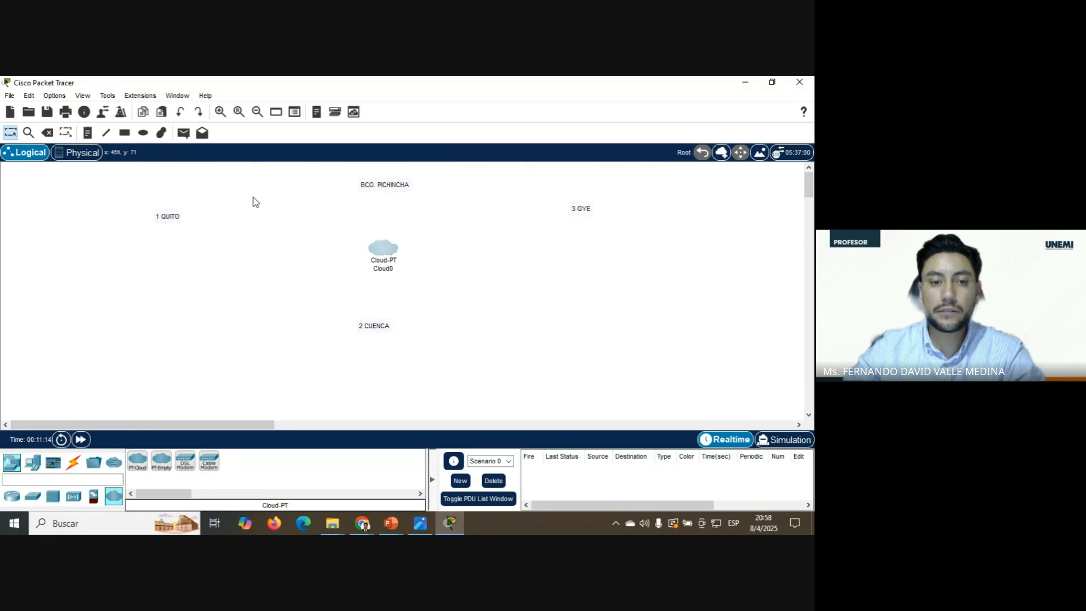
- Add a note "0 SERVER" directly above the cloud and move the note and the cloud slightly upward
left_click(87, 134)
left_click(368, 222)
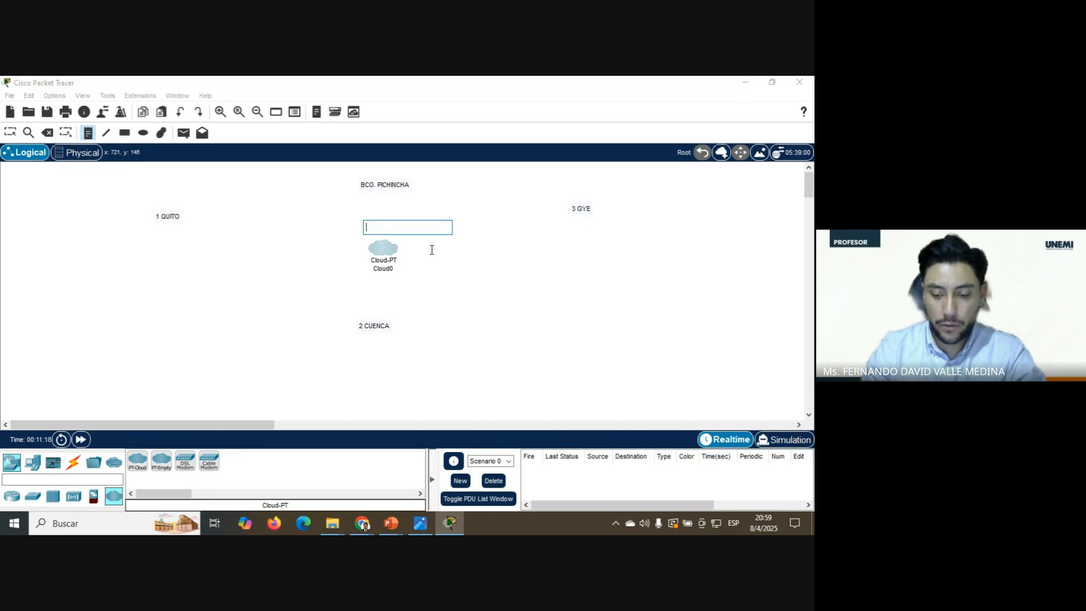
type("0 SERVER")
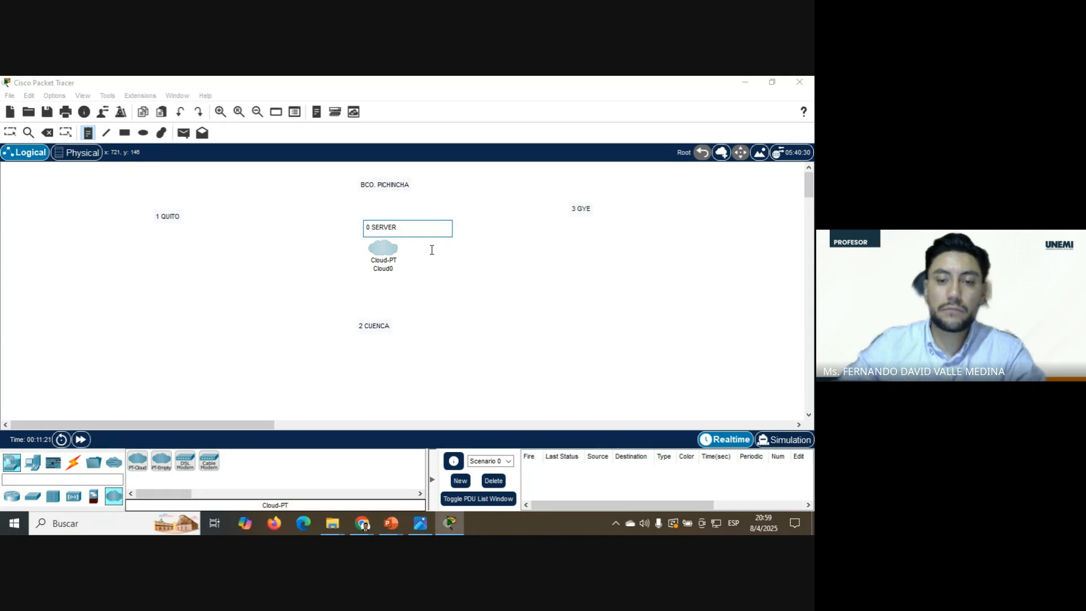
left_click(429, 312)
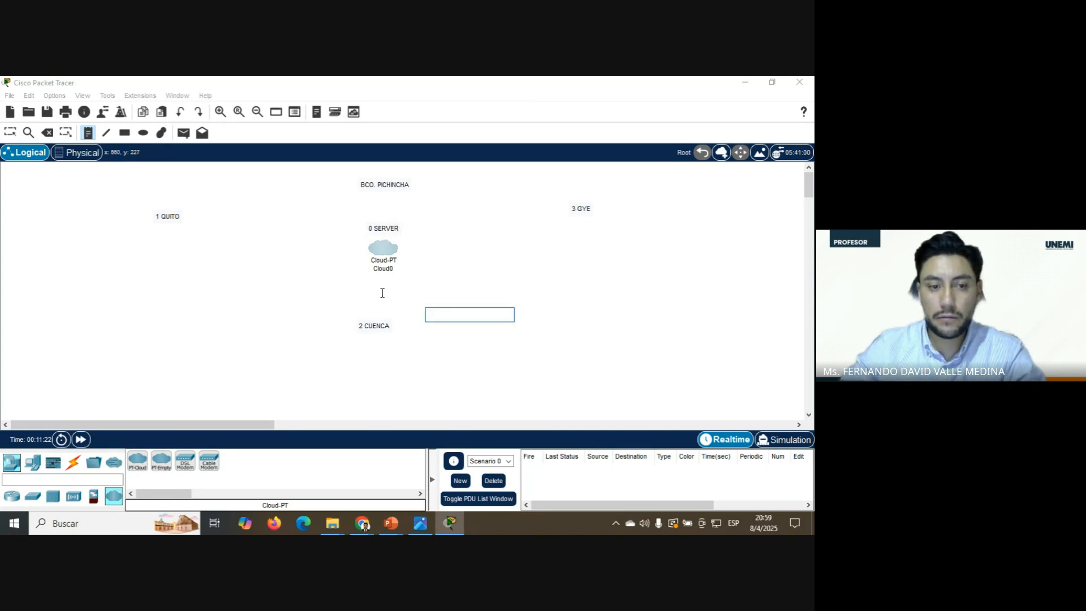
key("Escape")
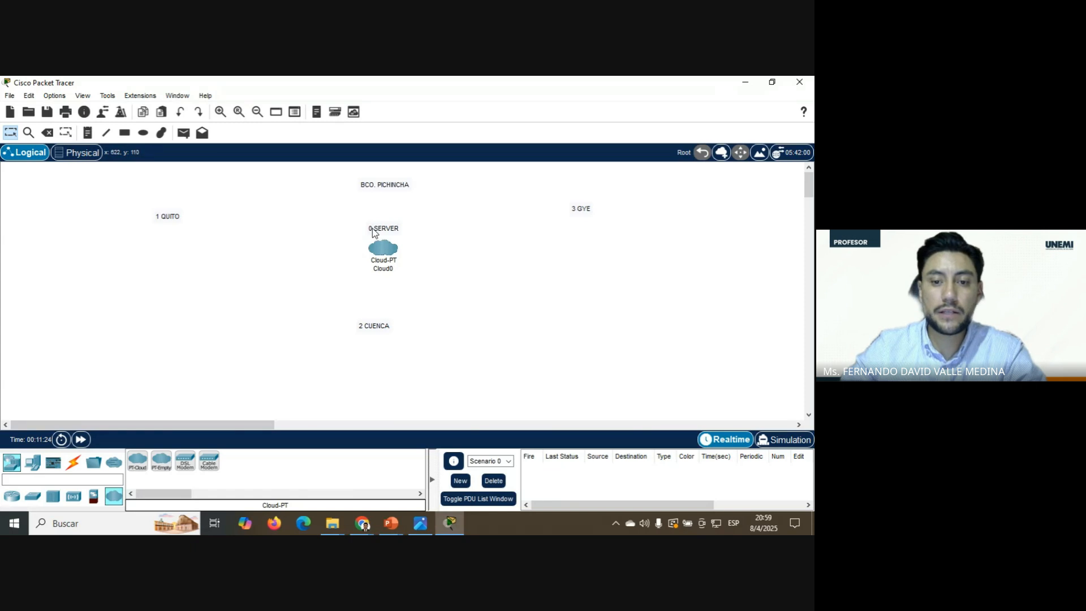
left_click_drag(385, 225, 385, 242)
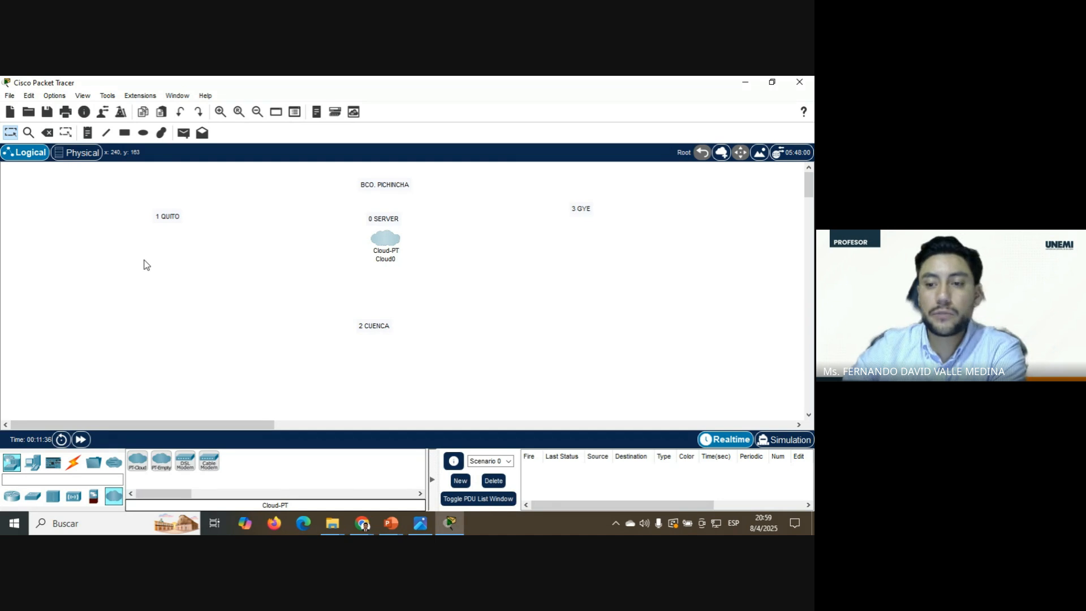
left_click(143, 134)
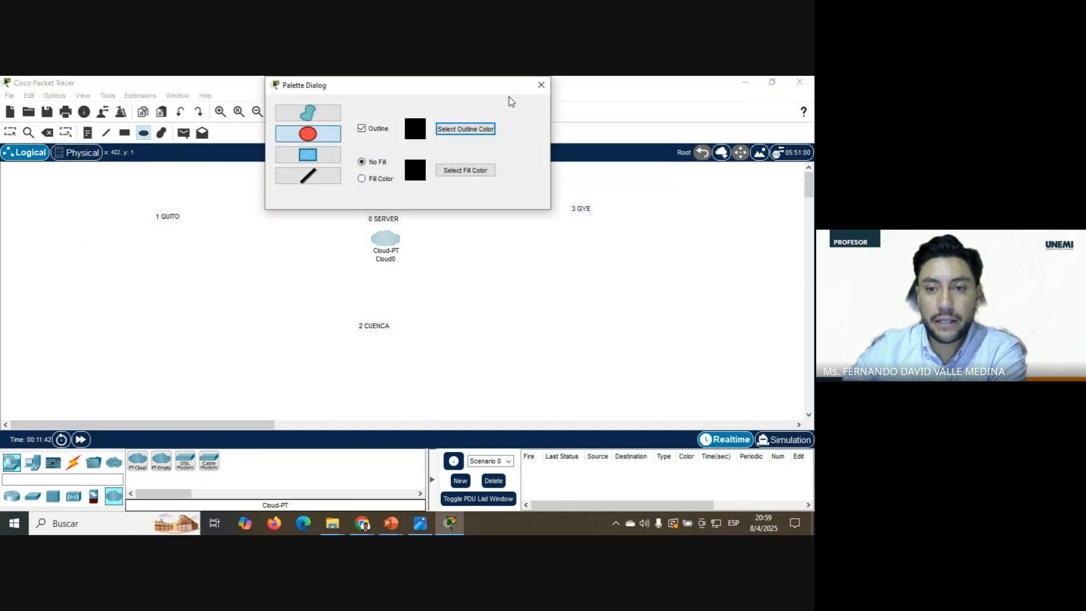
left_click(538, 87)
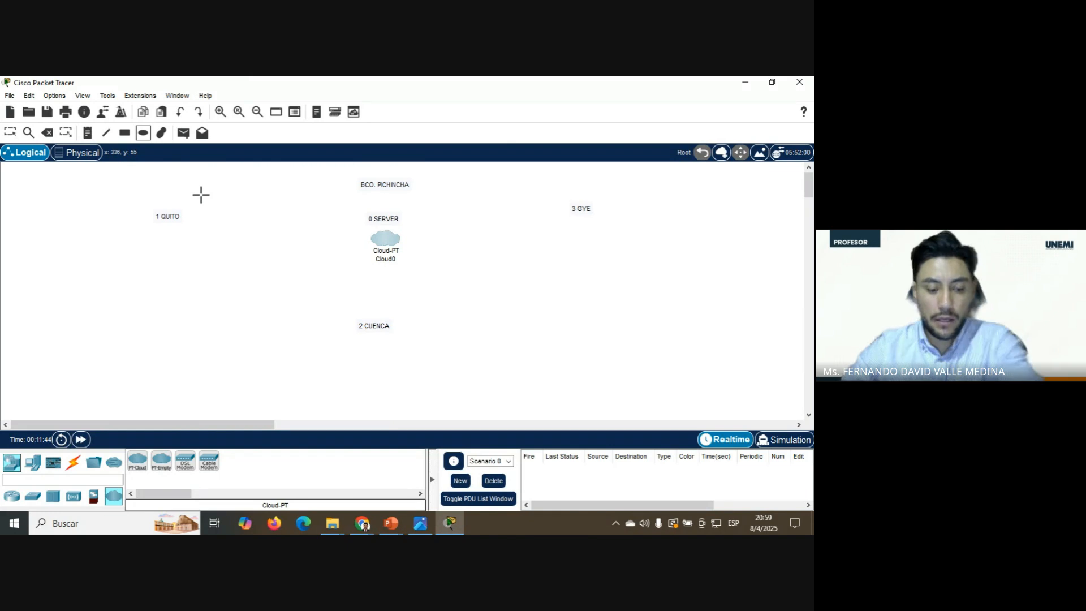
key("Escape")
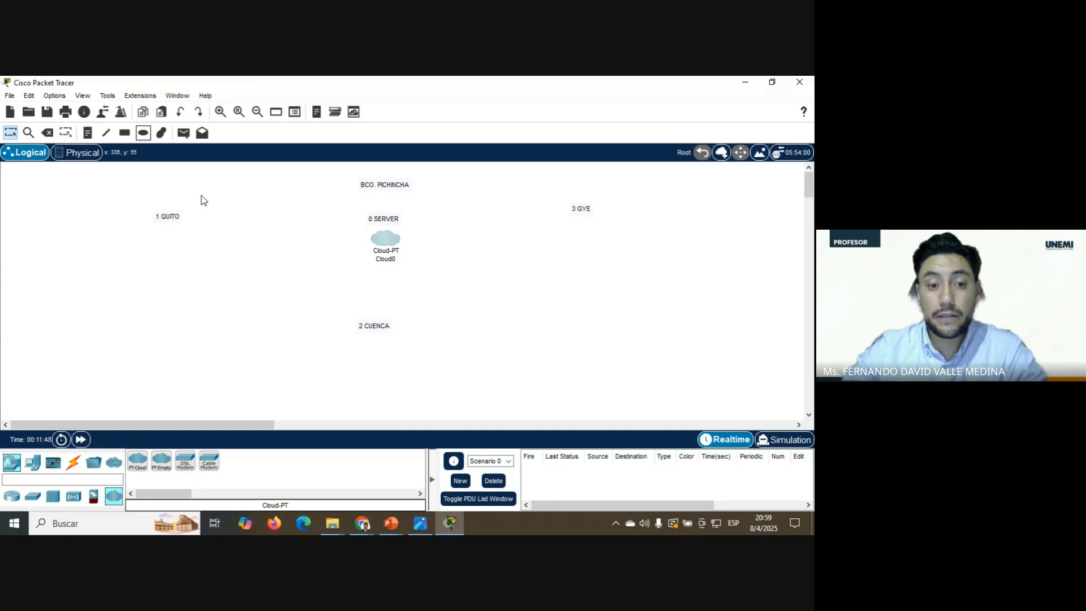
- Draw a light yellow filled ellipse with a black outline around the 1 QUITO note and shift it slightly left and down
left_click(144, 133)
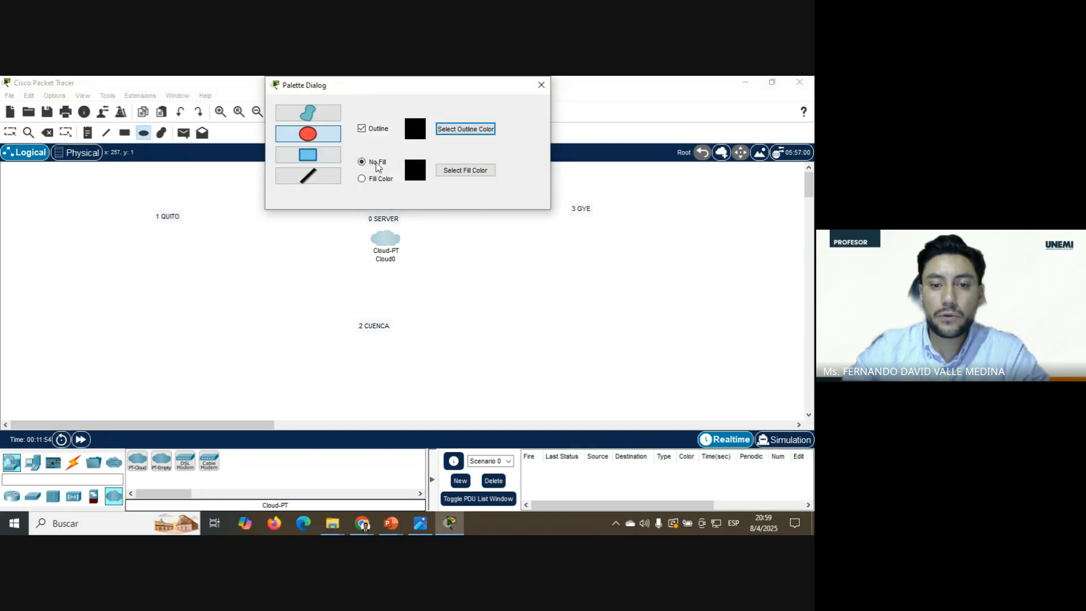
left_click(372, 182)
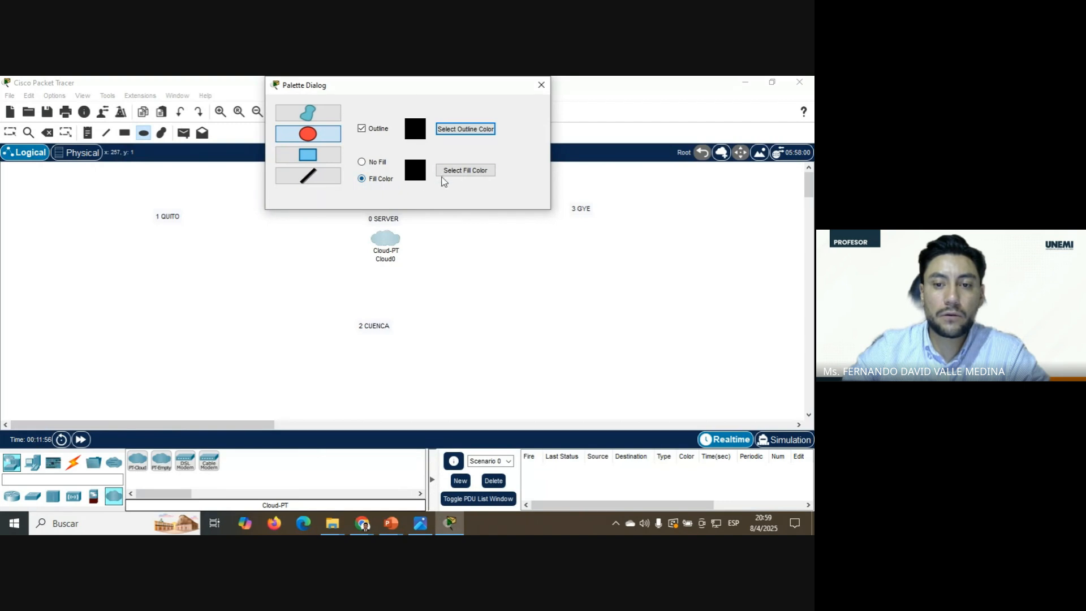
left_click(467, 170)
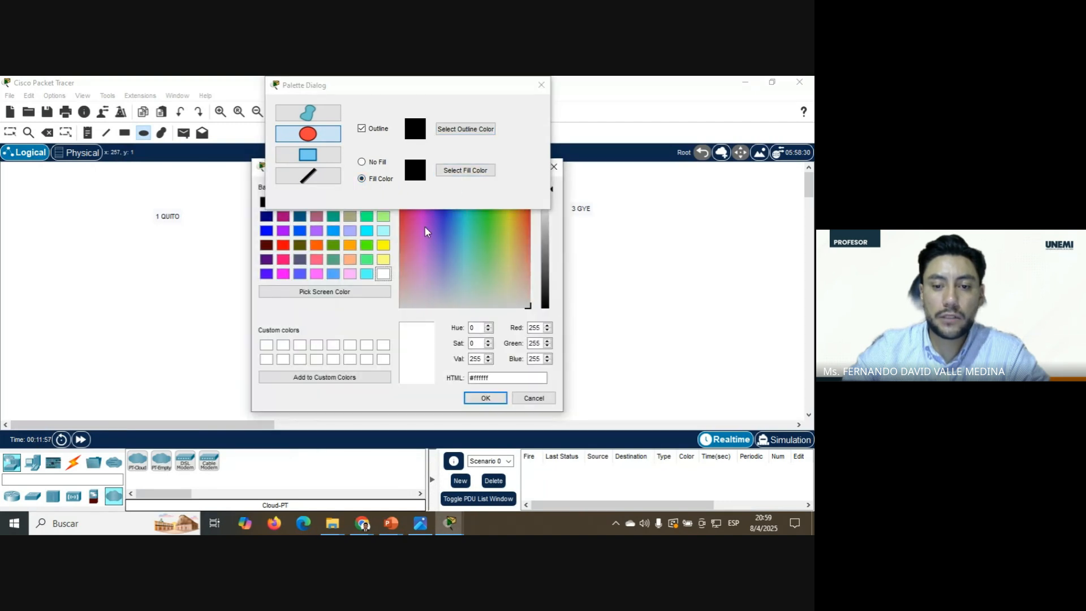
left_click(383, 259)
left_click(485, 398)
left_click_drag(58, 175, 333, 305)
left_click(10, 133)
left_click_drag(201, 266, 182, 286)
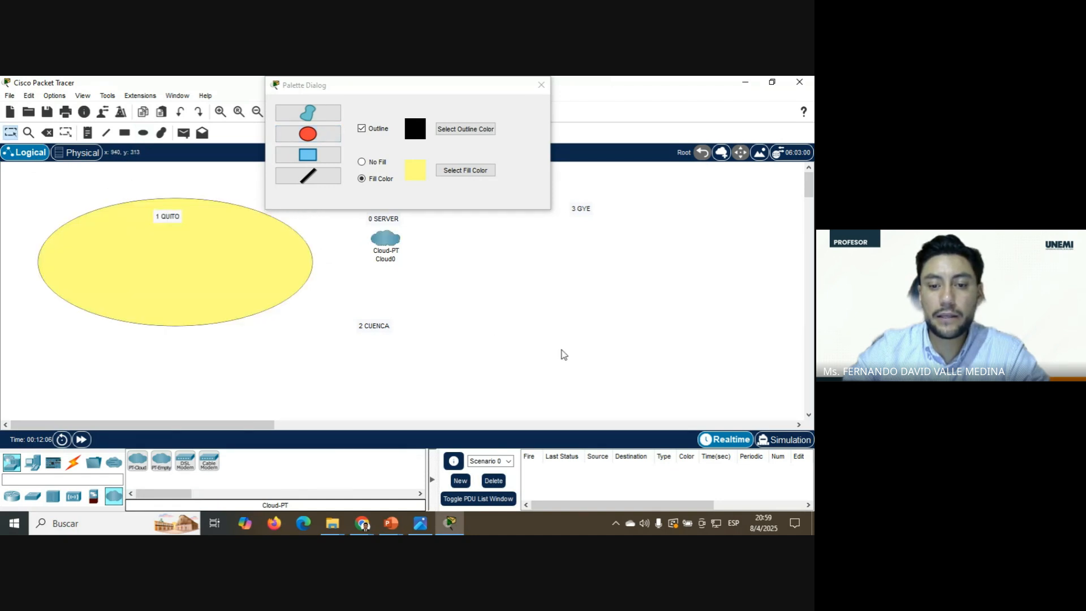
- Draw an ellipse filled with green #55ff7f around the 2 CUENCA note and shift it slightly left and up
left_click(451, 173)
left_click(451, 174)
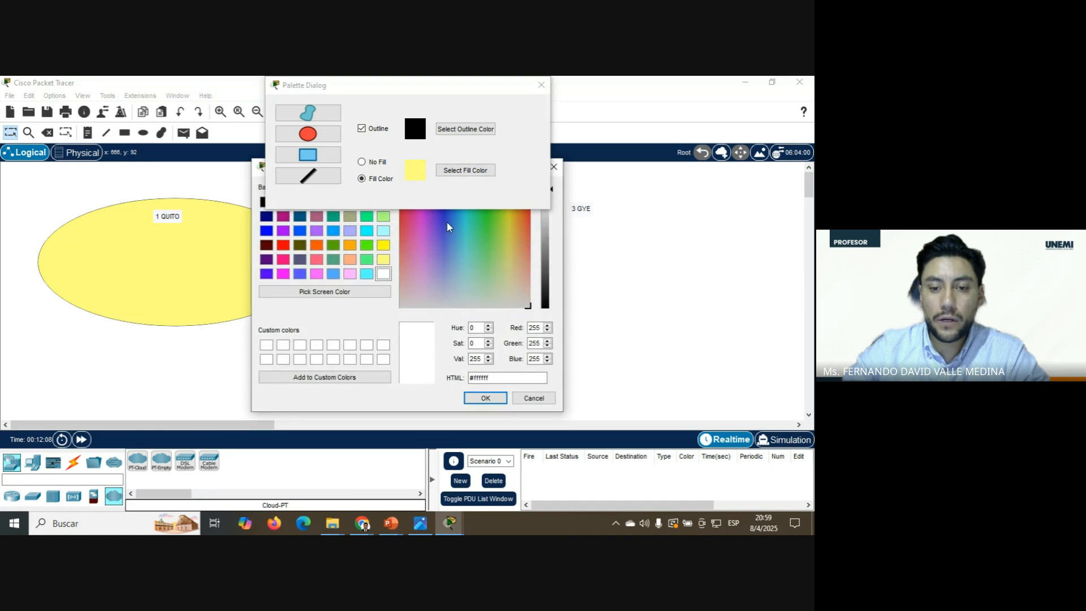
left_click(367, 260)
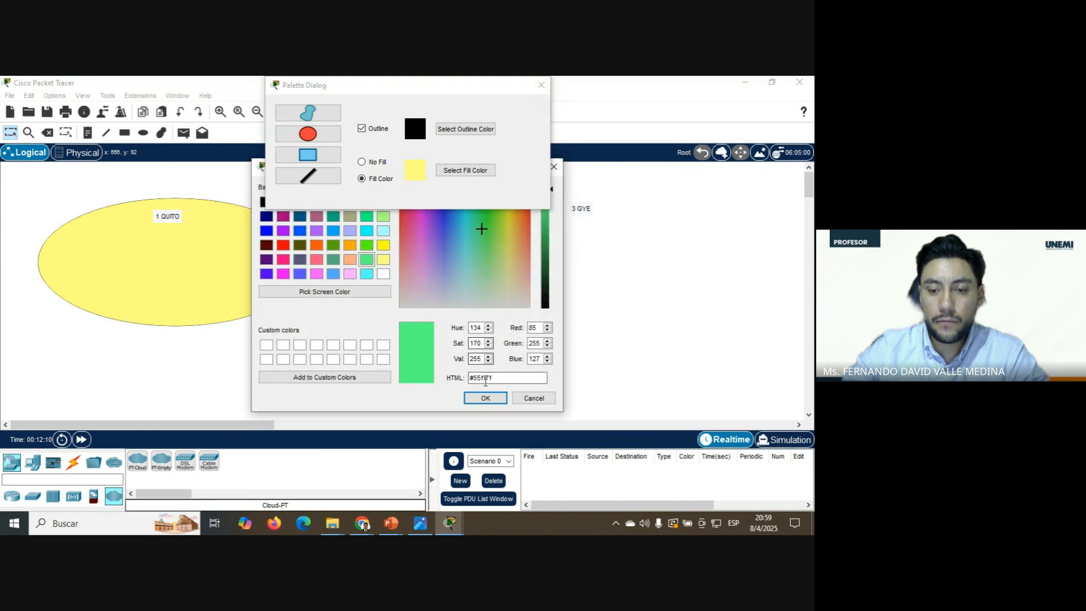
left_click(485, 398)
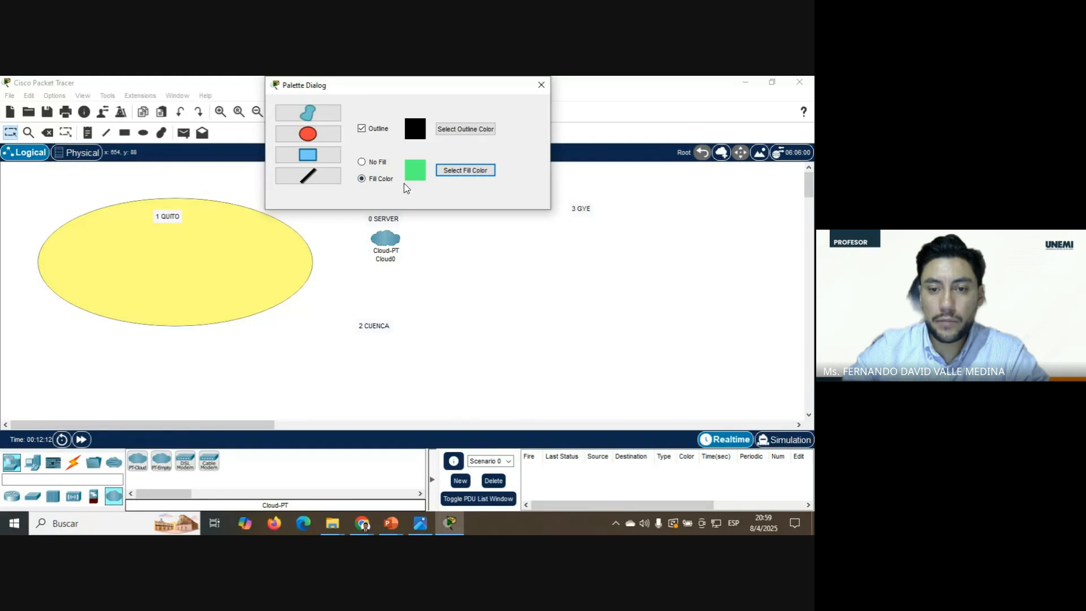
left_click(307, 135)
left_click_drag(366, 312, 620, 404)
left_click(10, 132)
left_click_drag(480, 364, 448, 359)
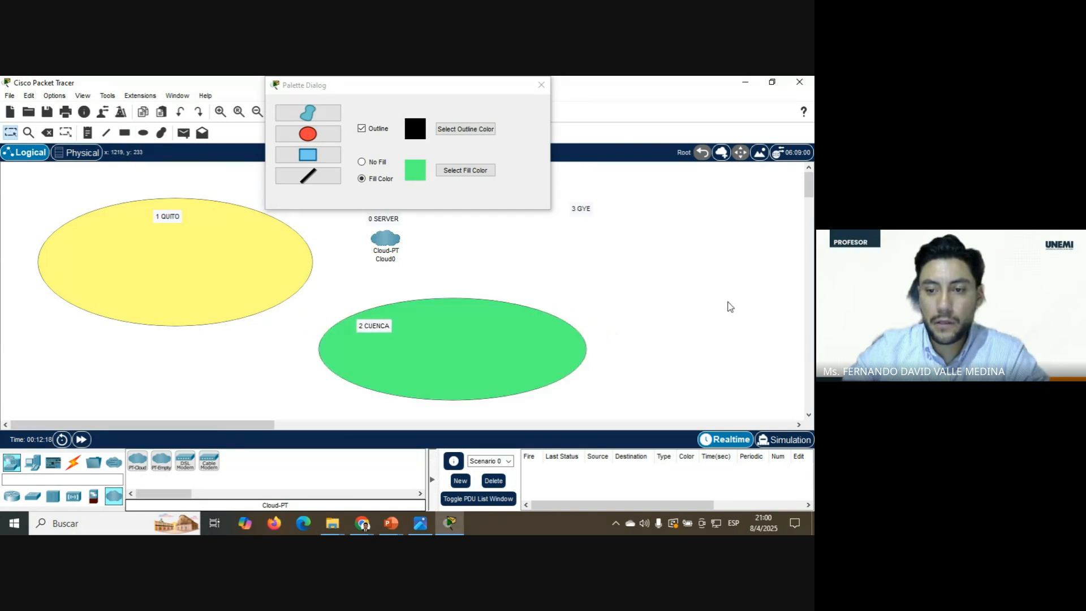
- Draw an ellipse filled with lavender #aaaaff around the 3 GYE note, shift it slightly left and down, and close the drawing palette
left_click(451, 176)
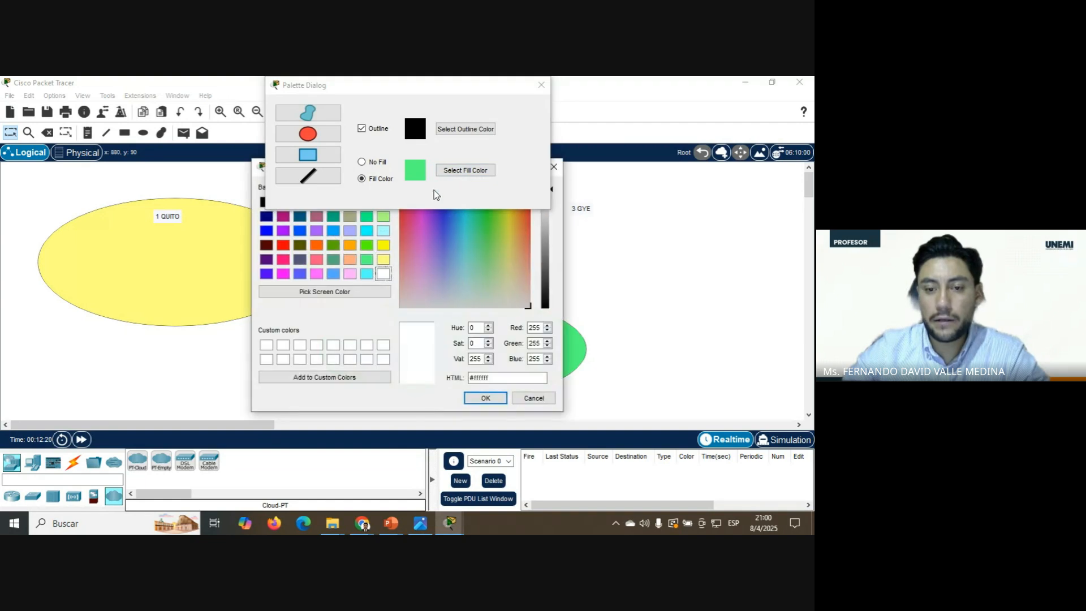
left_click(441, 267)
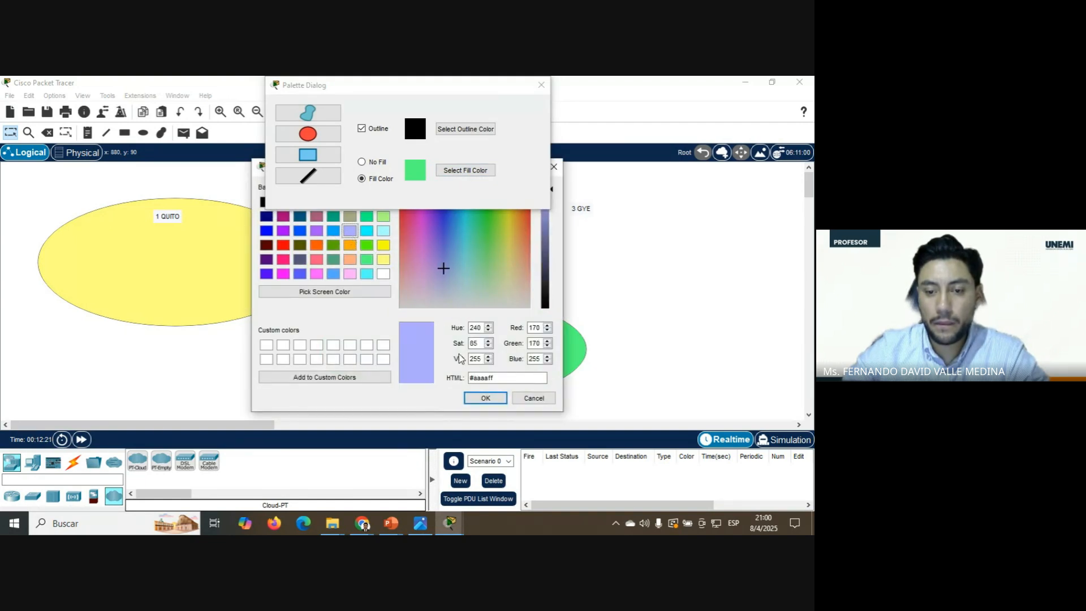
left_click(483, 402)
left_click_drag(238, 90, 236, 90)
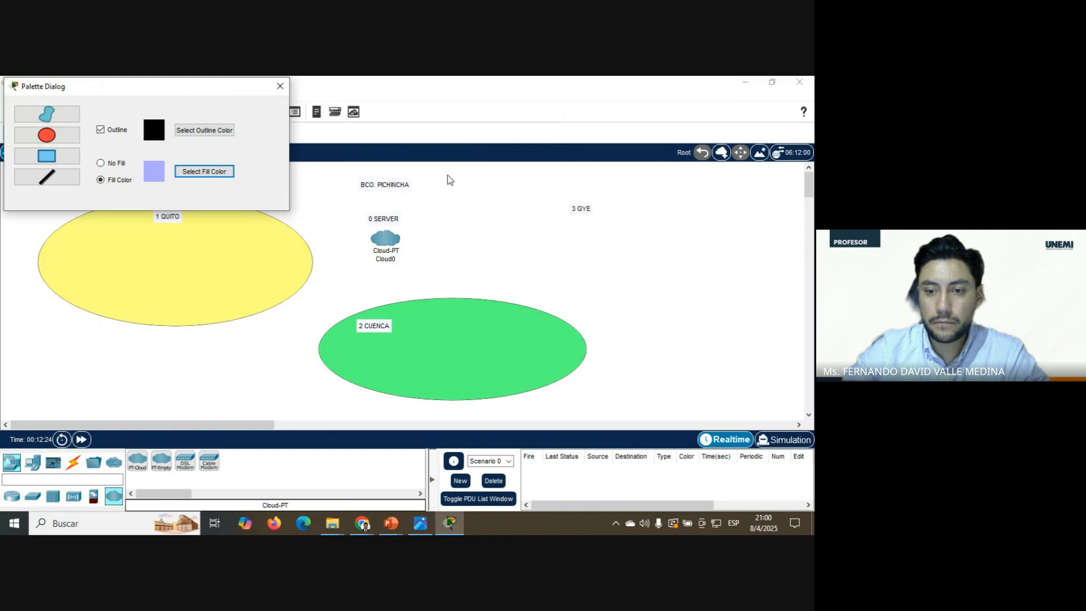
left_click(46, 135)
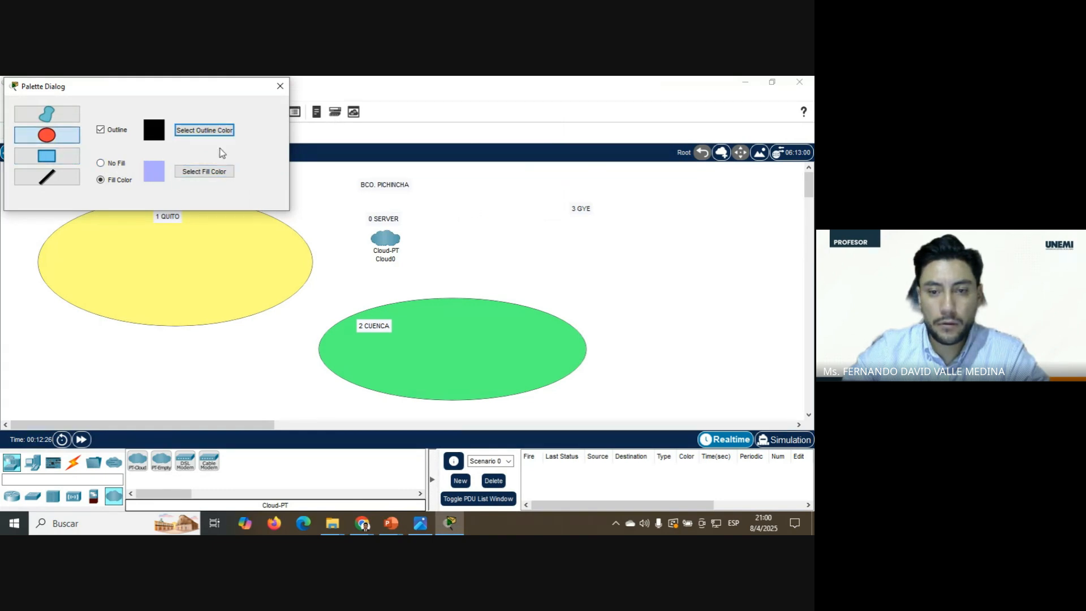
left_click_drag(467, 176, 716, 291)
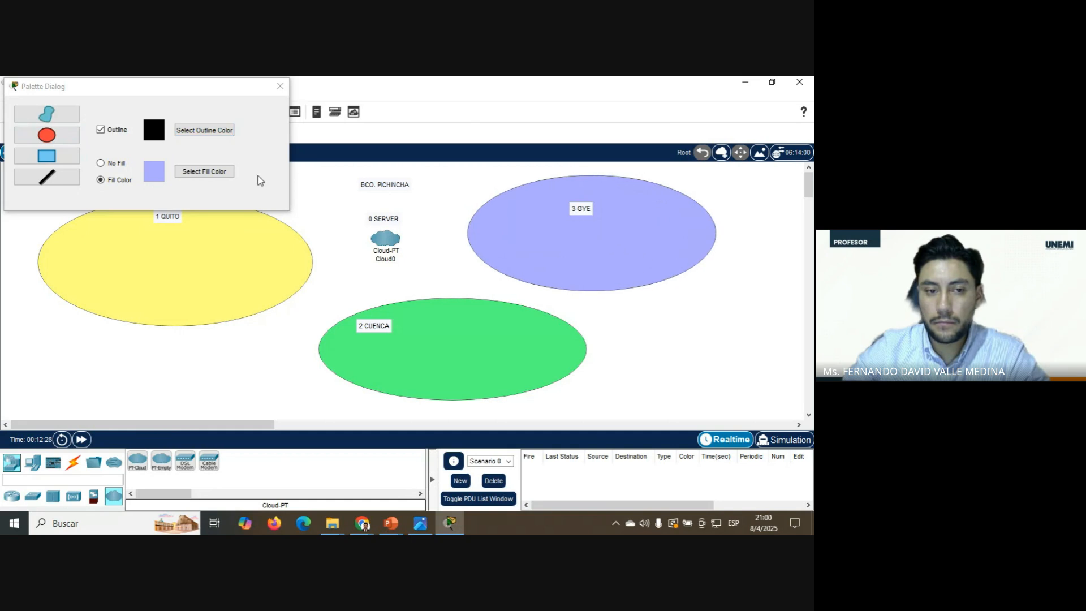
left_click_drag(164, 99, 449, 98)
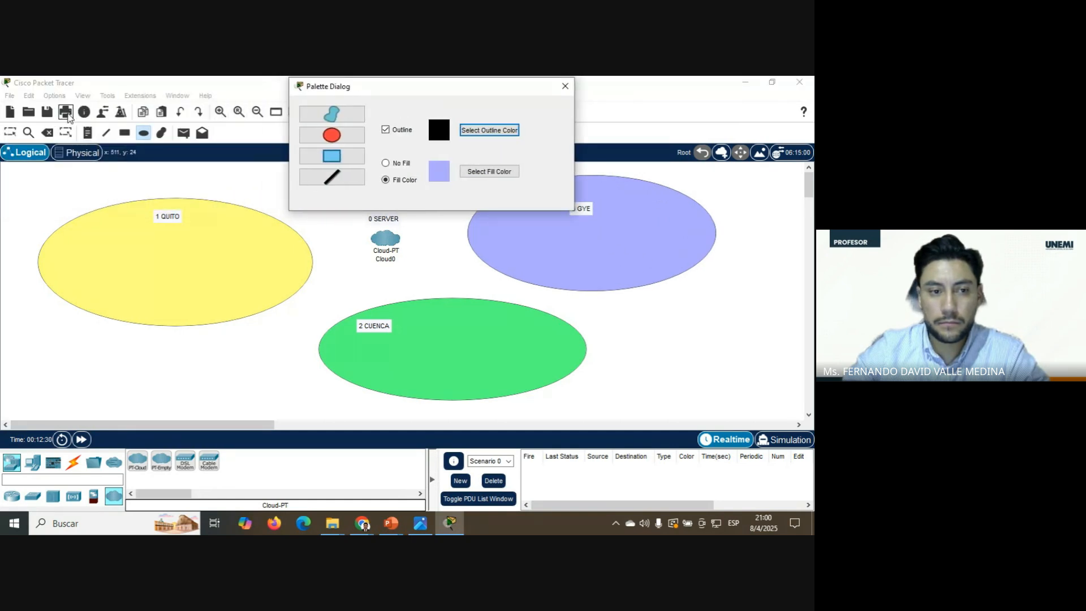
left_click_drag(647, 277, 625, 290)
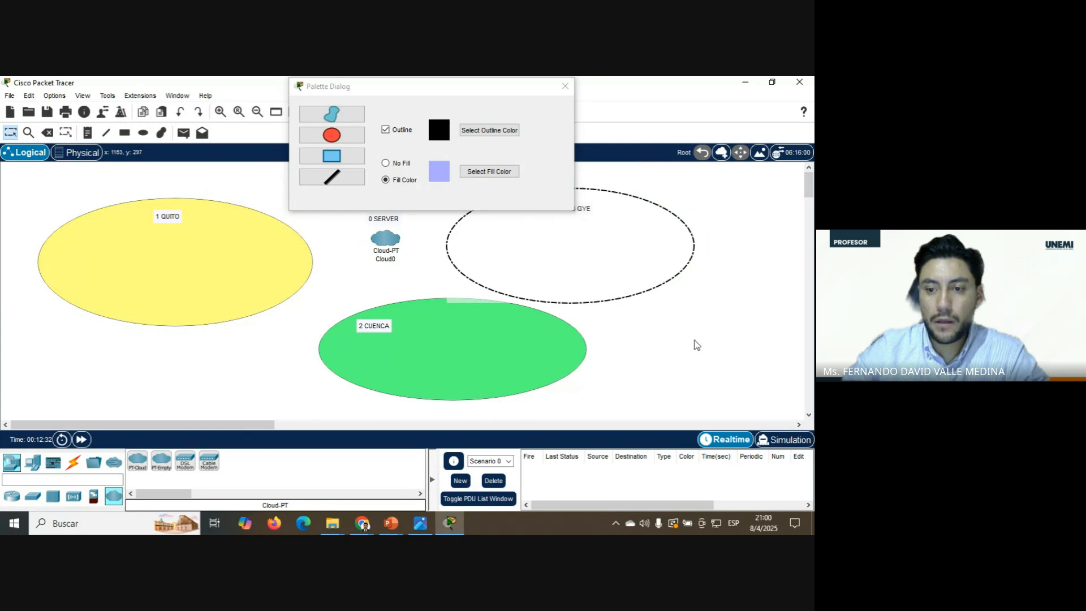
left_click(690, 342)
left_click(564, 86)
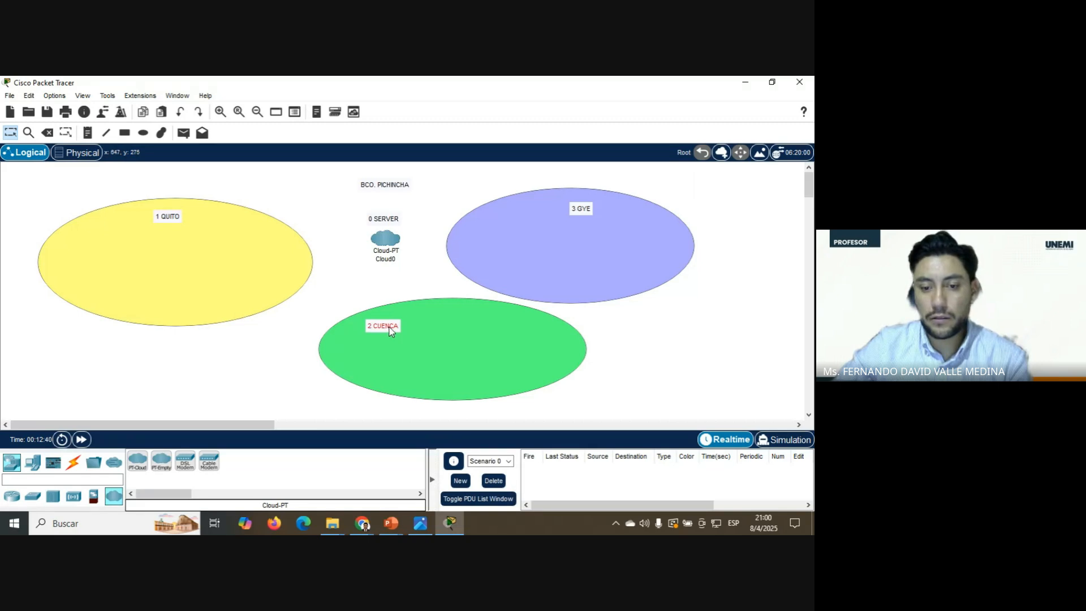
- Move the CUENCA, GYE and QUITO notes to the upper centre of their ellipses
left_click_drag(566, 211, 559, 204)
left_click_drag(167, 221, 169, 220)
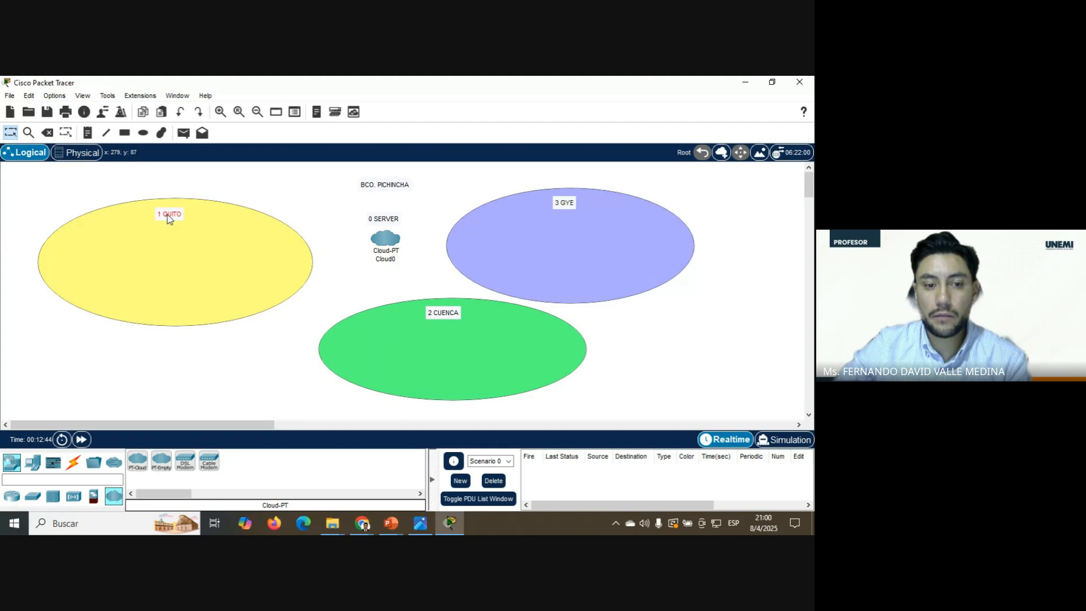
left_click(216, 360)
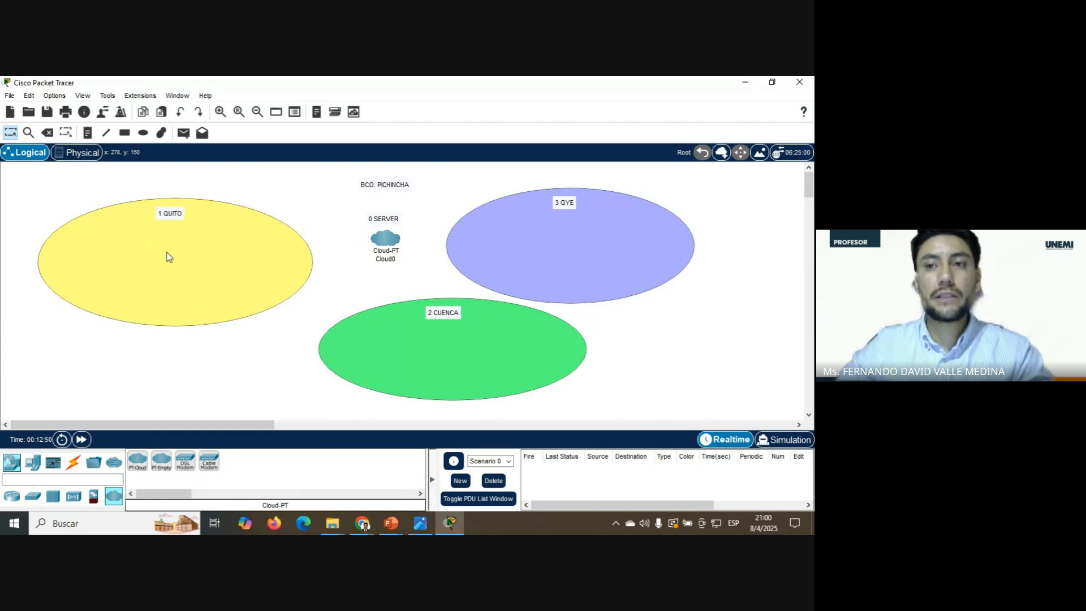
- Place one PC at the left of the QUITO ellipse and one at the right of each of the CUENCA and GYE ellipses
left_click(33, 464)
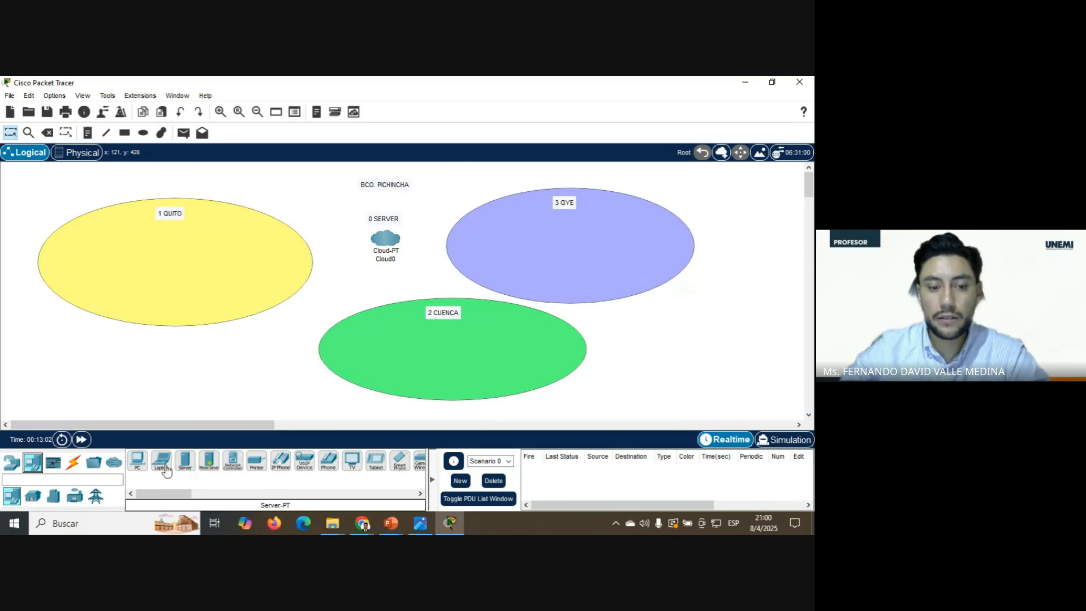
left_click(138, 462)
left_click(81, 257)
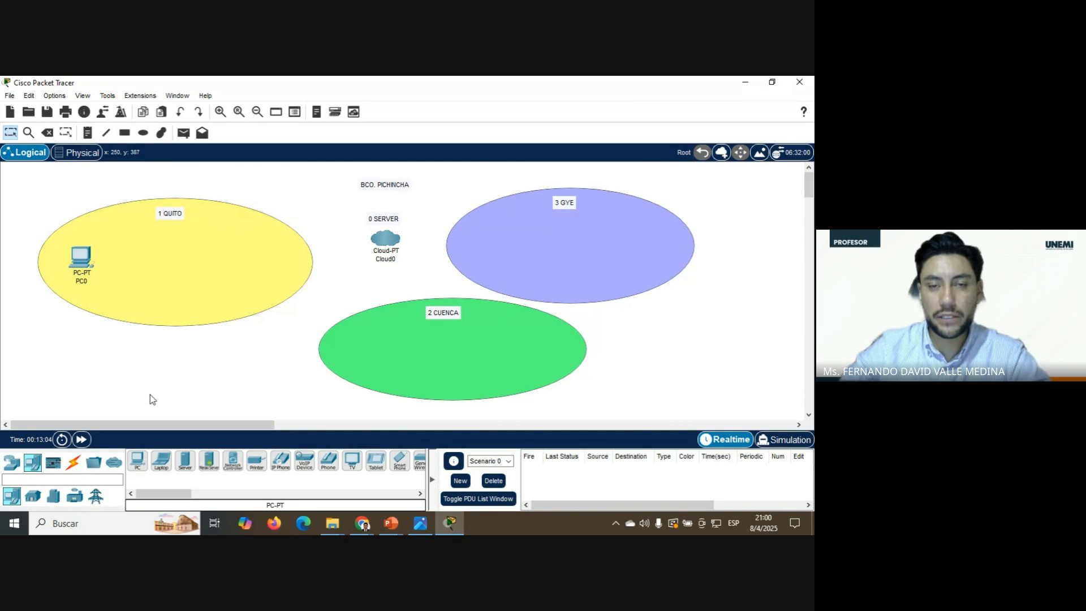
left_click(138, 462)
left_click(555, 343)
left_click(138, 461)
left_click(658, 239)
left_click_drag(559, 346, 555, 353)
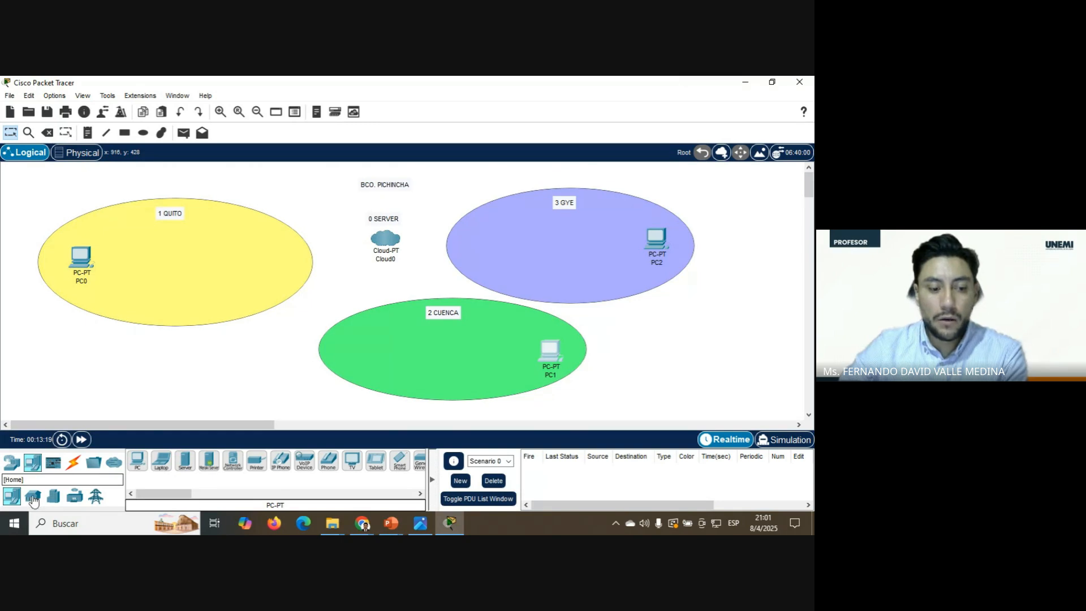
- Place a 2960 switch to the right of the PC in the QUITO ellipse
left_click(10, 463)
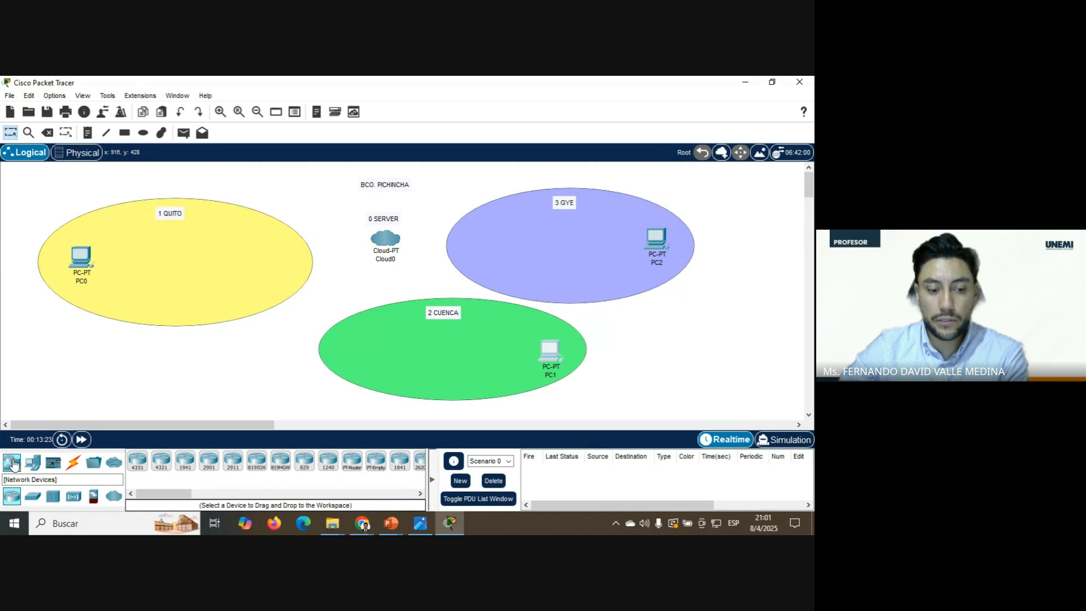
left_click(33, 496)
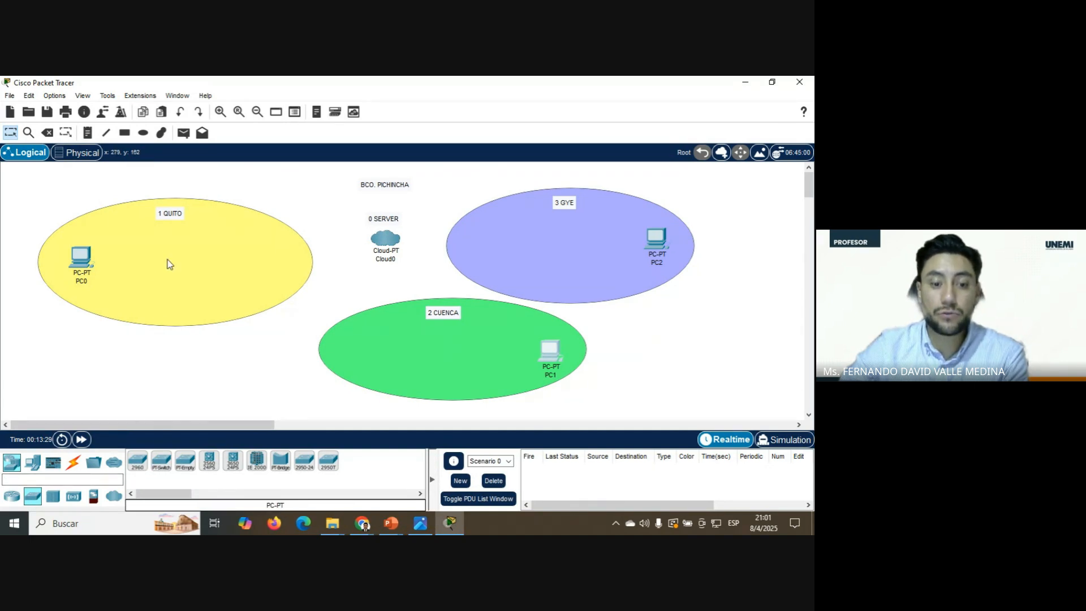
left_click(137, 461)
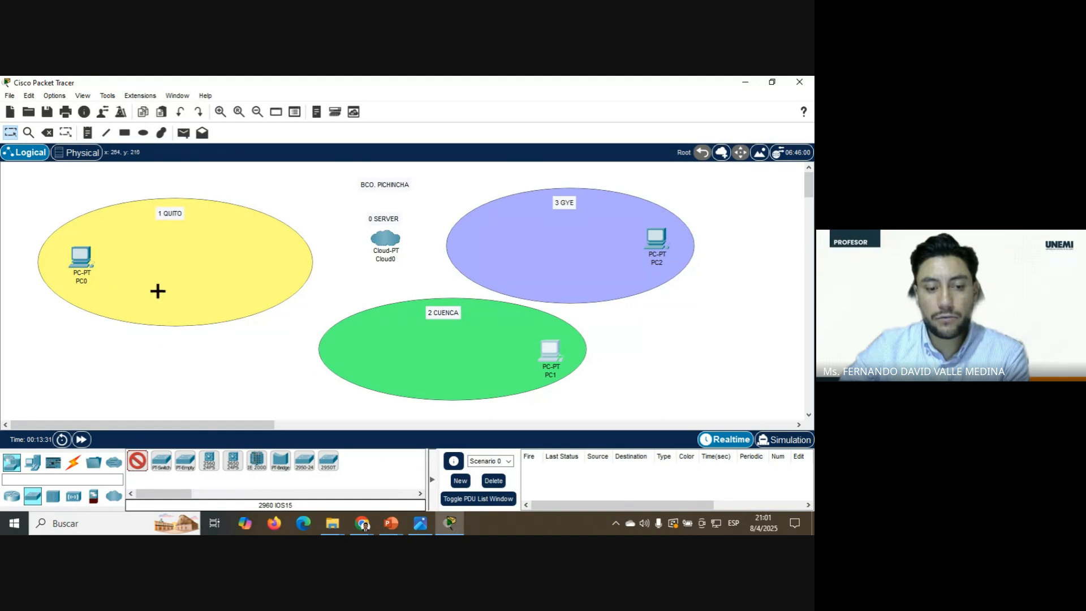
left_click(153, 260)
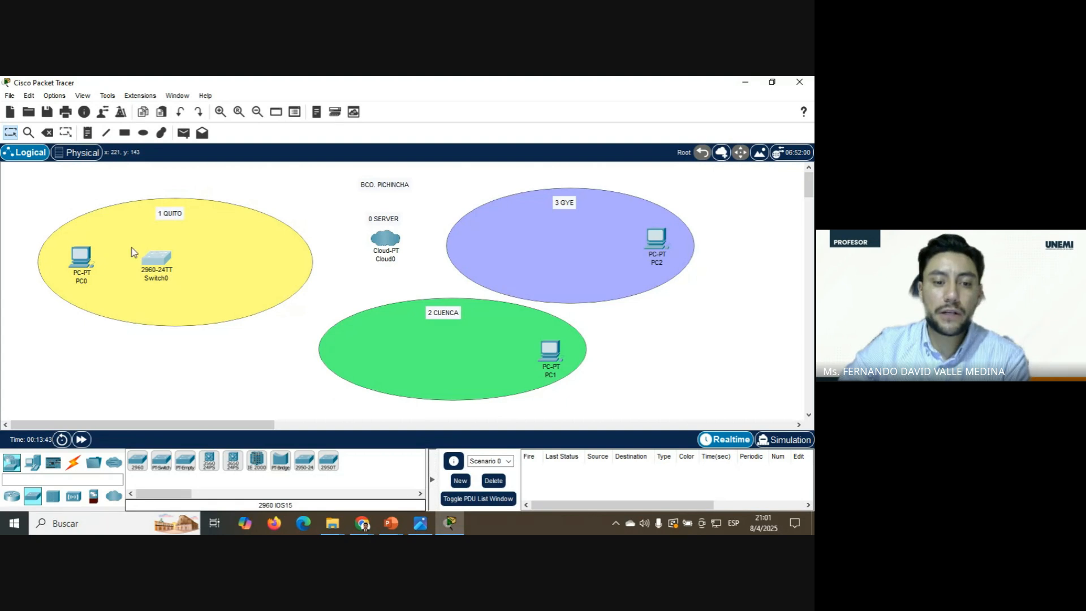
mouse_move(152, 264)
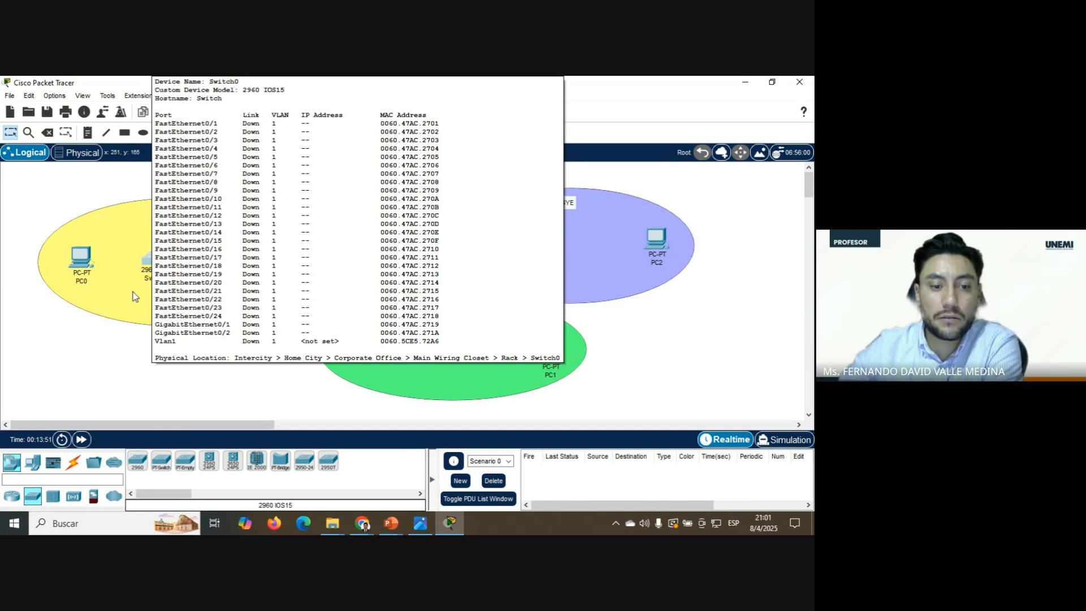
- Add a 2911 router to the right of the QUITO switch and space the router and switch slightly farther right
left_click(12, 497)
left_click(233, 461)
left_click(236, 260)
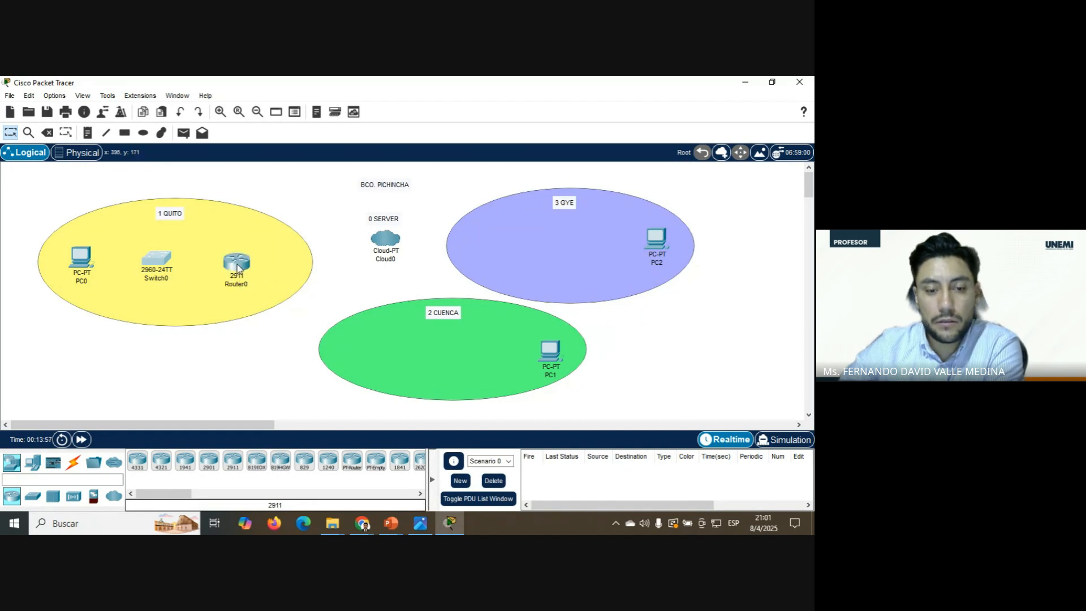
left_click_drag(238, 269, 247, 265)
left_click_drag(148, 263, 164, 263)
left_click(185, 374)
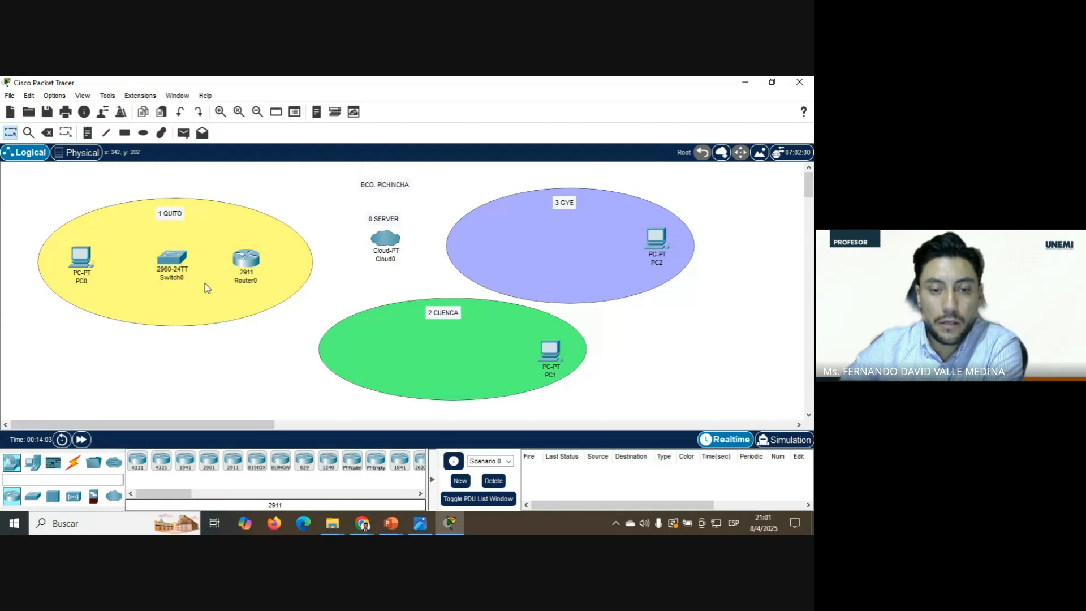
- Place a 2960 switch to the left of the PC in both the CUENCA and GYE ellipses
left_click(34, 497)
left_click(137, 460)
left_click(461, 347)
left_click(138, 460)
left_click(575, 239)
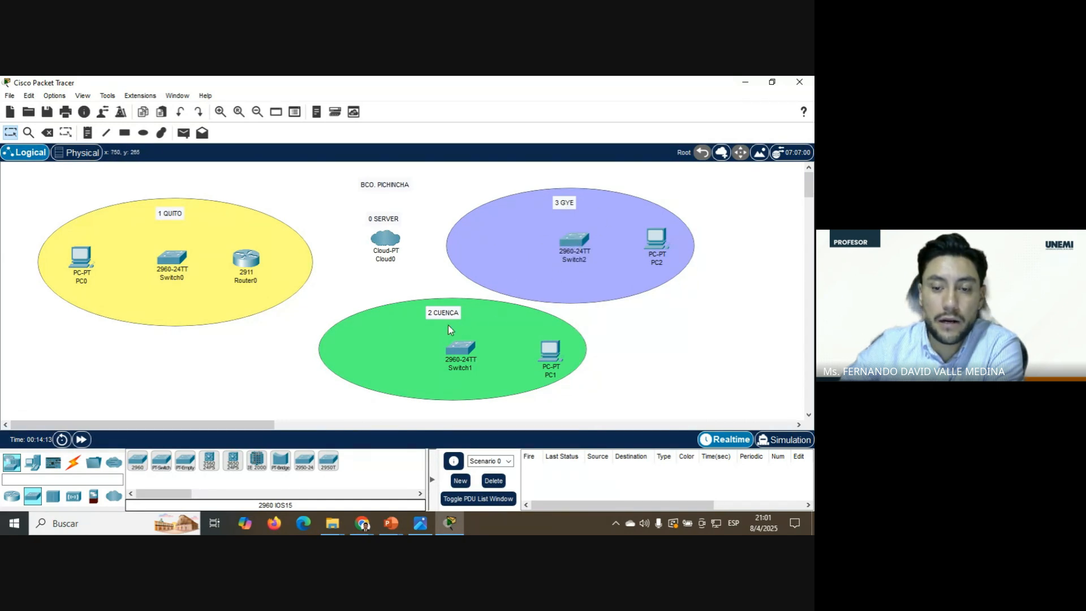
- Place a 2911 router to the left of the switch in both the GYE and CUENCA ellipses
left_click(12, 496)
left_click(229, 470)
left_click(495, 238)
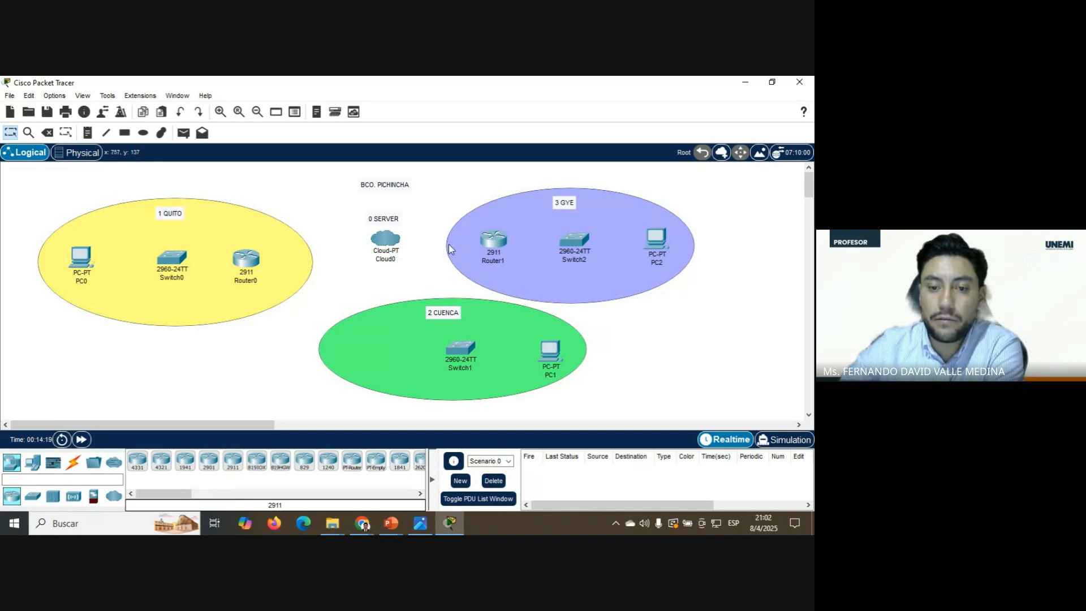
left_click(229, 468)
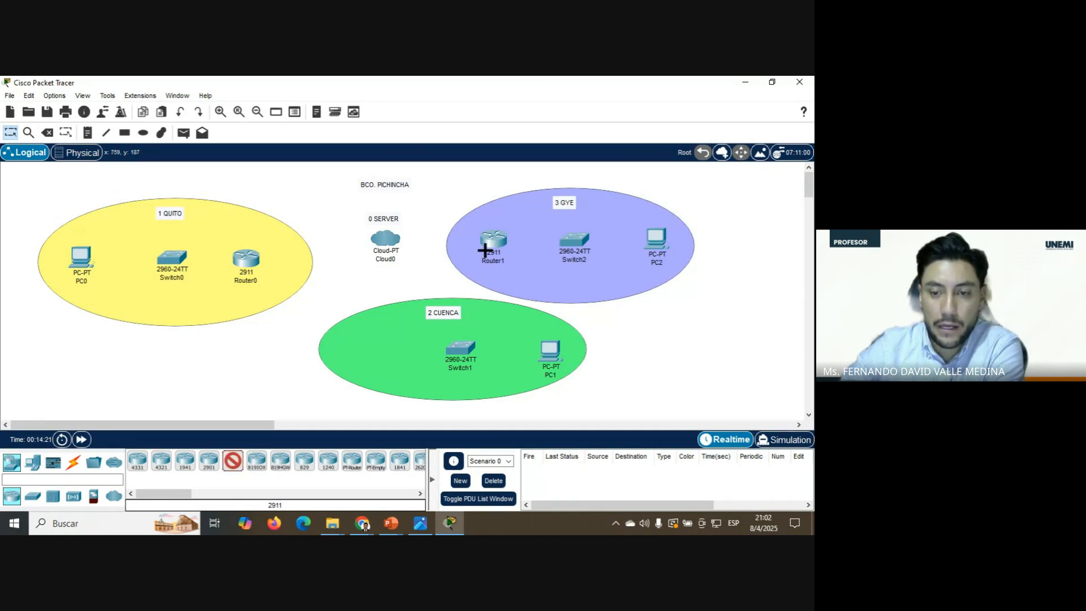
left_click(375, 345)
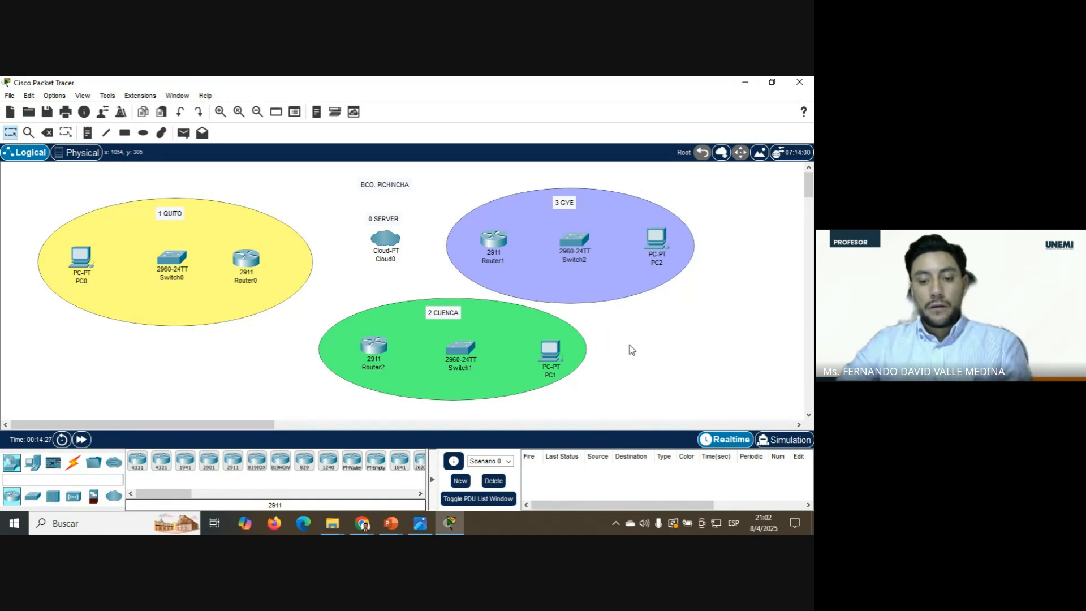
mouse_move(362, 524)
left_click(298, 470)
left_click(450, 523)
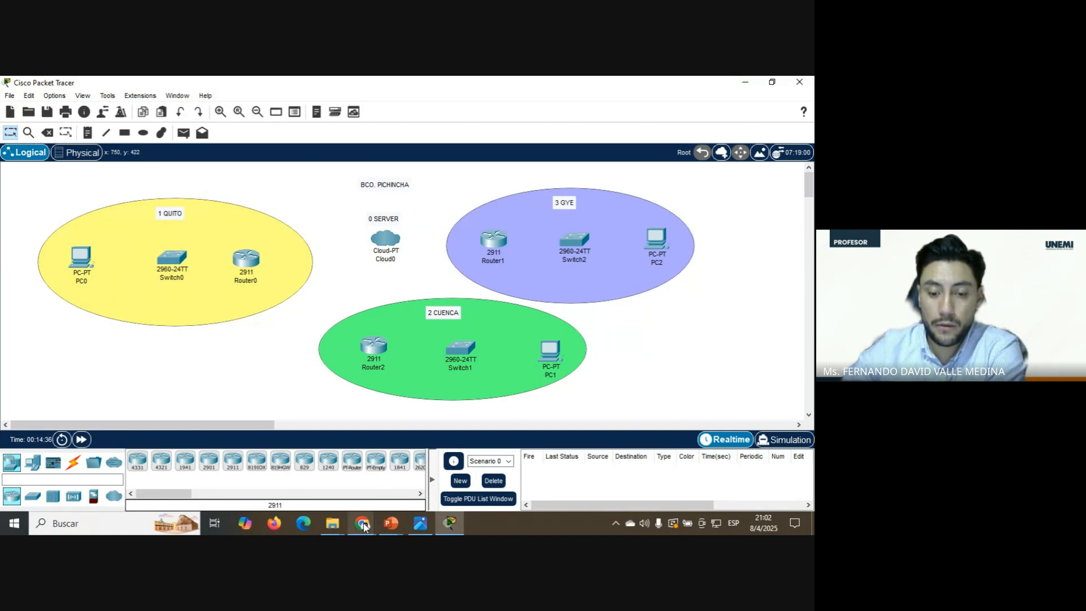
mouse_move(364, 526)
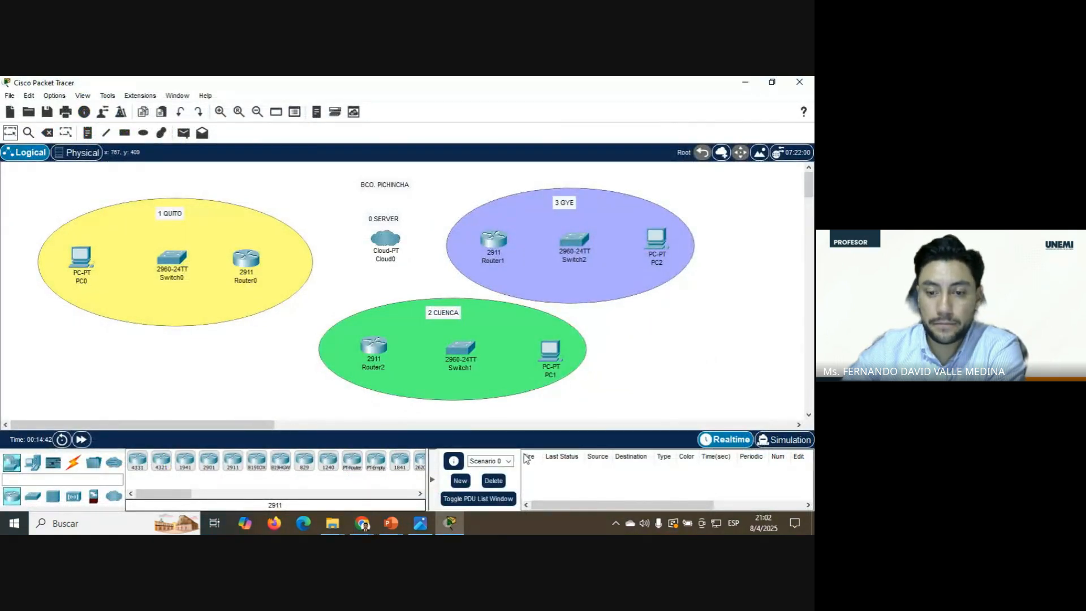
- Move the green CUENCA ellipse slightly down, leaving its note and devices in place
left_click(475, 396)
left_click(701, 398)
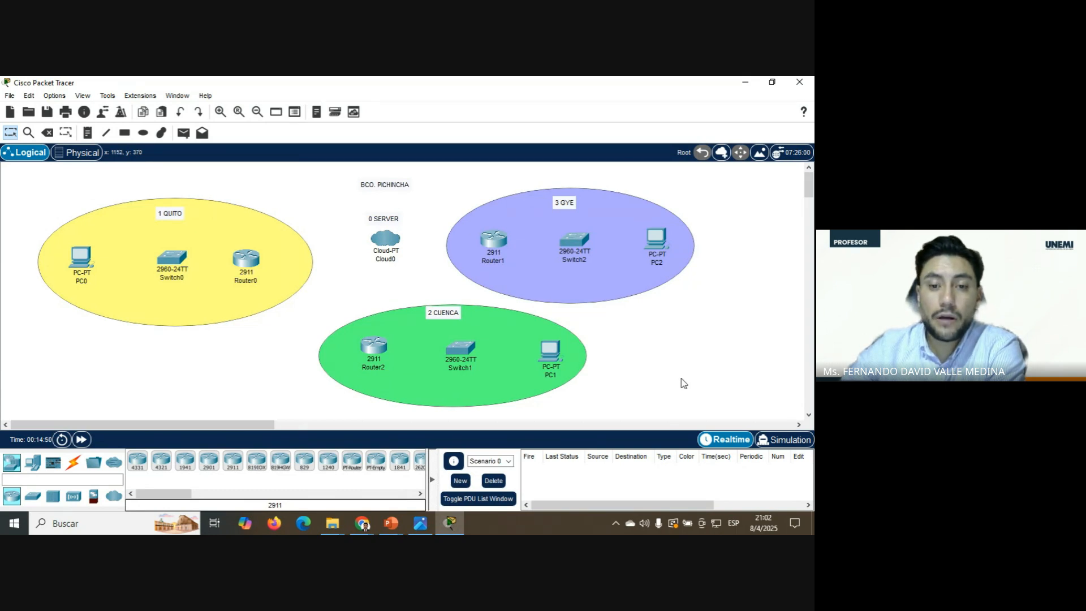
- Move the BCO. PICHINCHA title note slightly up and add a 172.168.0.0 note between it and the 0 SERVER note
left_click_drag(393, 179, 395, 178)
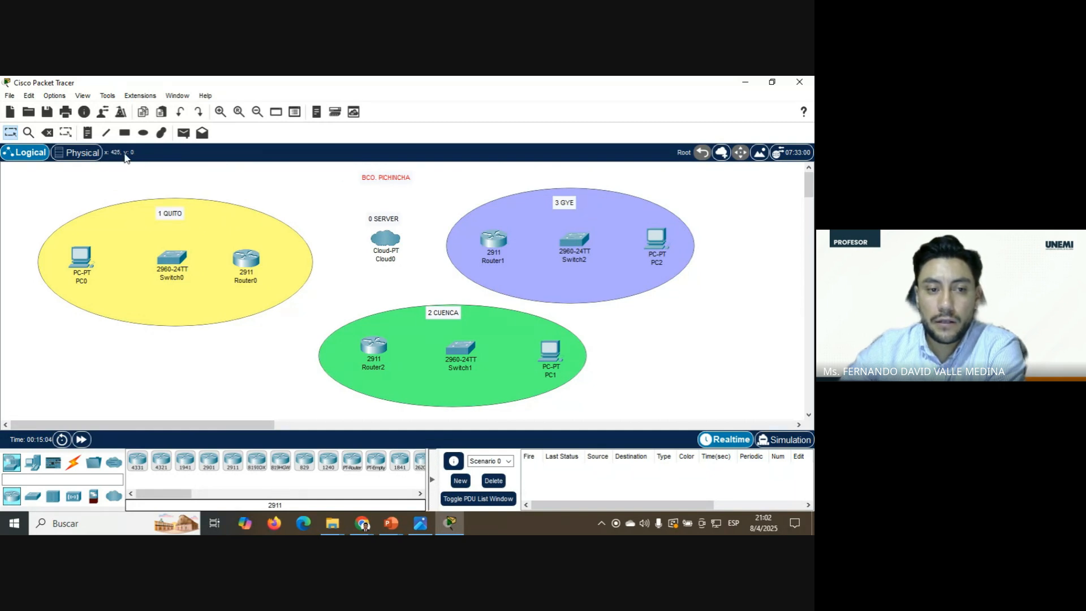
left_click(87, 132)
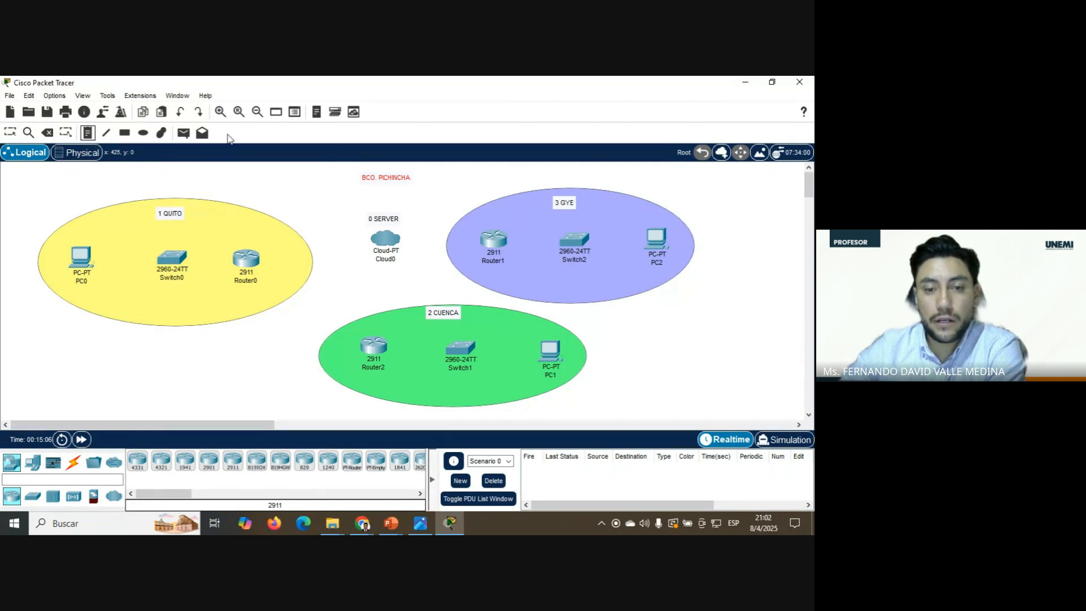
left_click(362, 194)
type("172.168.")
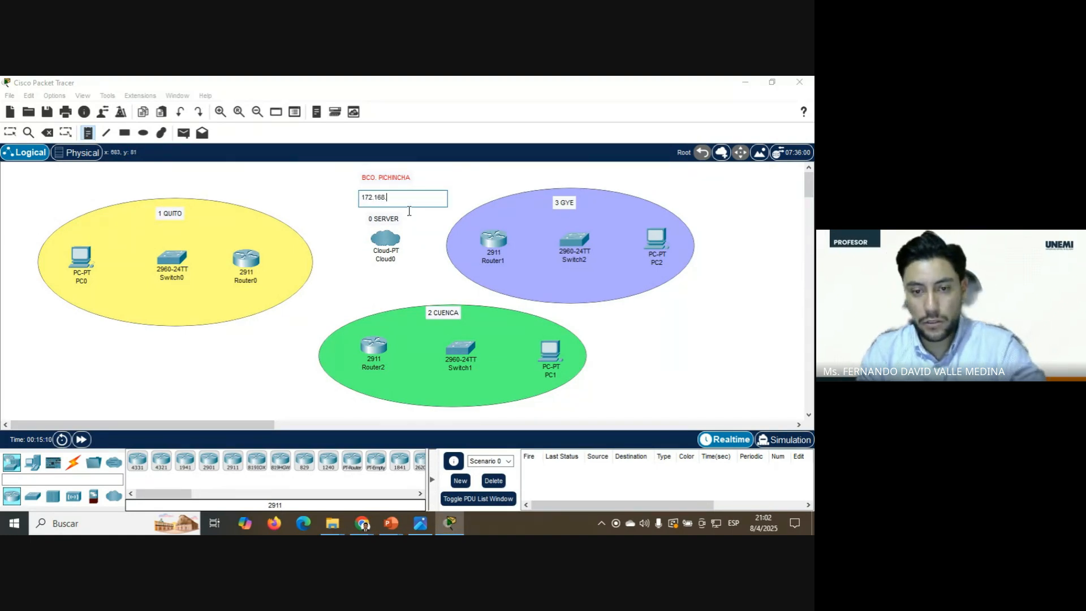
type("0.0")
left_click(345, 184)
key("Escape")
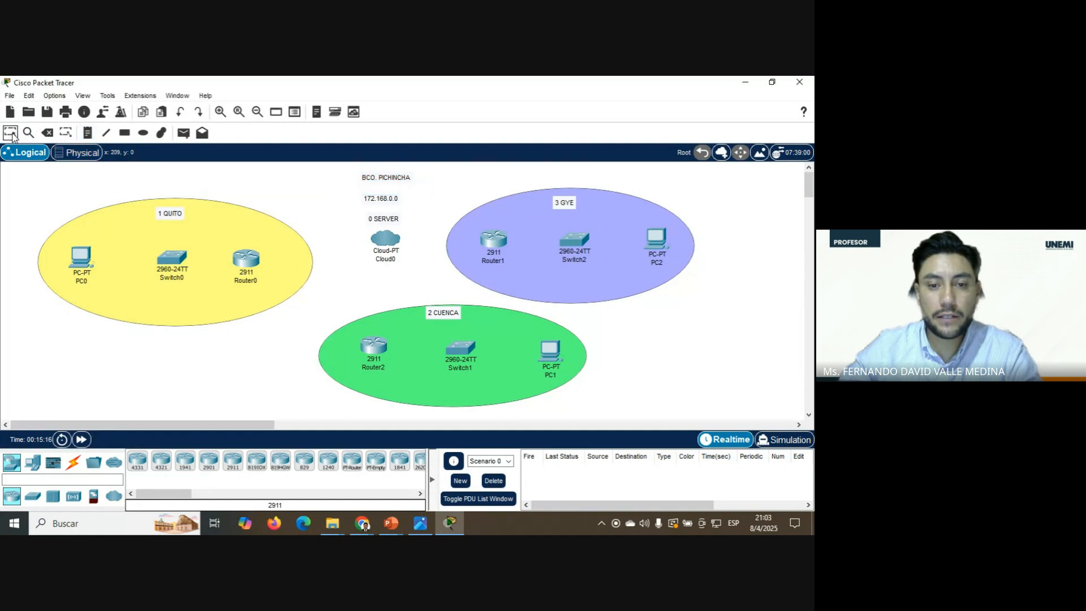
left_click_drag(379, 200, 382, 195)
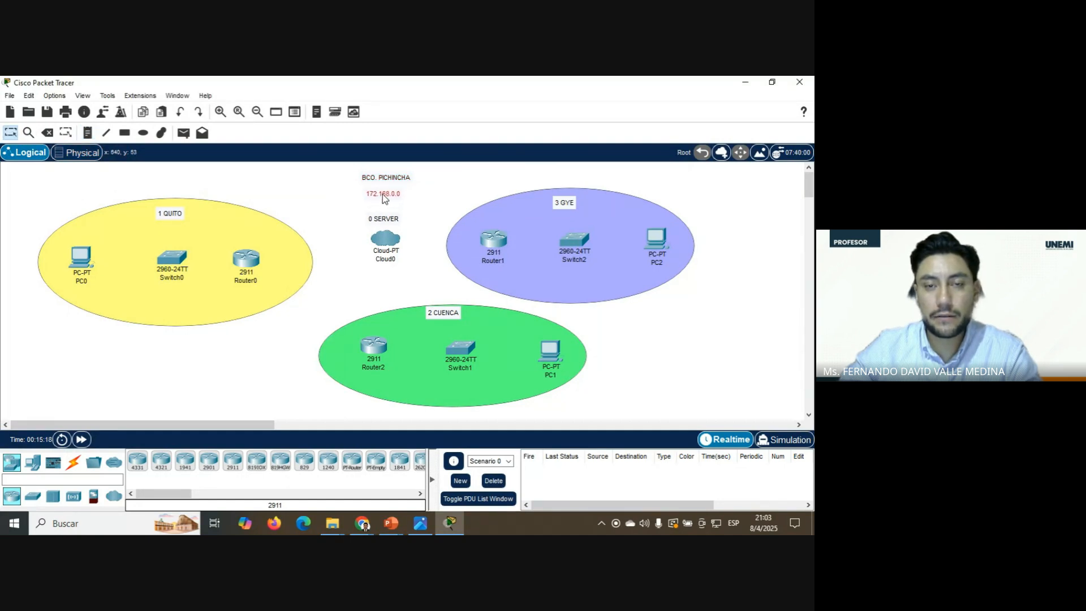
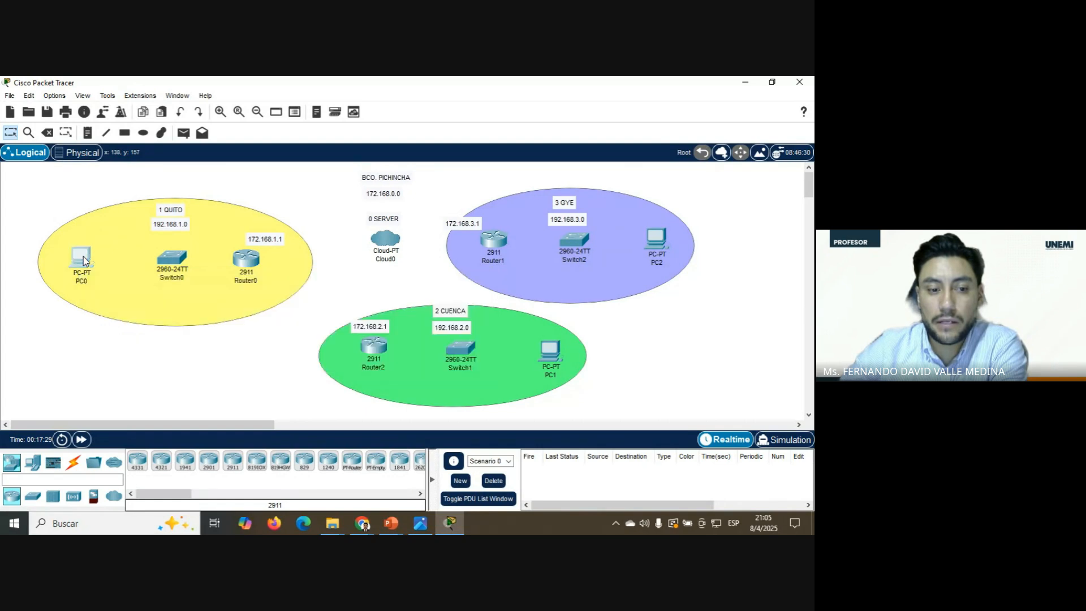
- In the IP configuration of the QUITO PC, set the IPv4 default gateway to 192.168.1.1
double_click(82, 258)
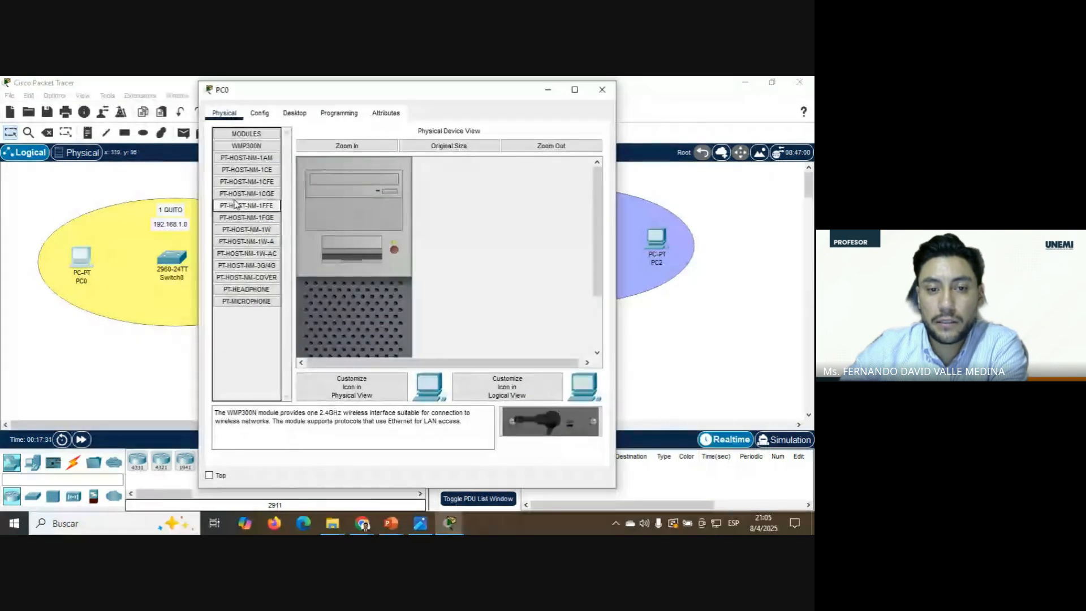
left_click(296, 116)
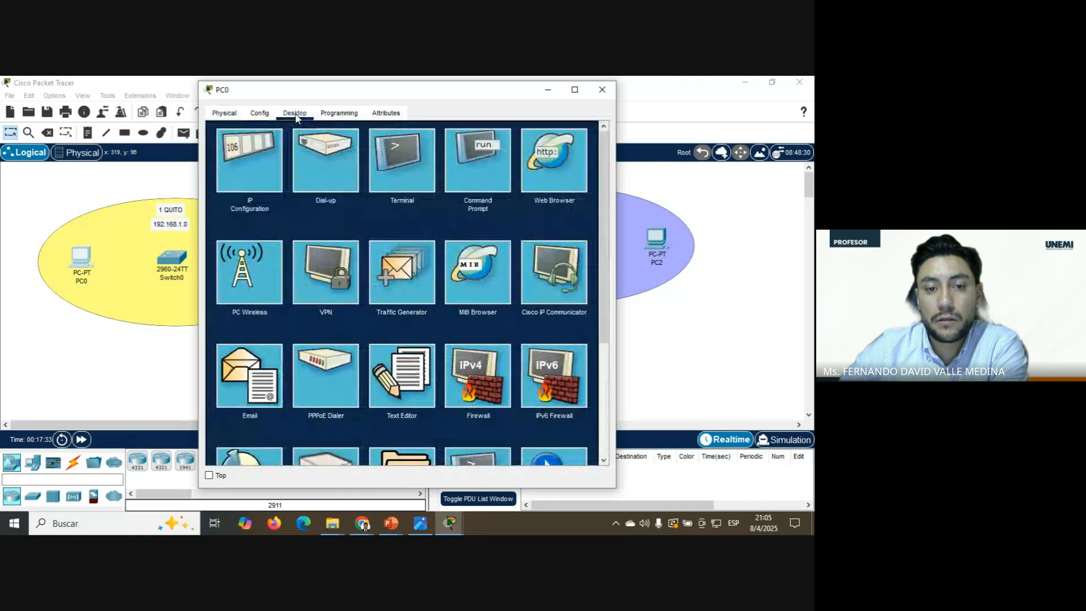
left_click(256, 151)
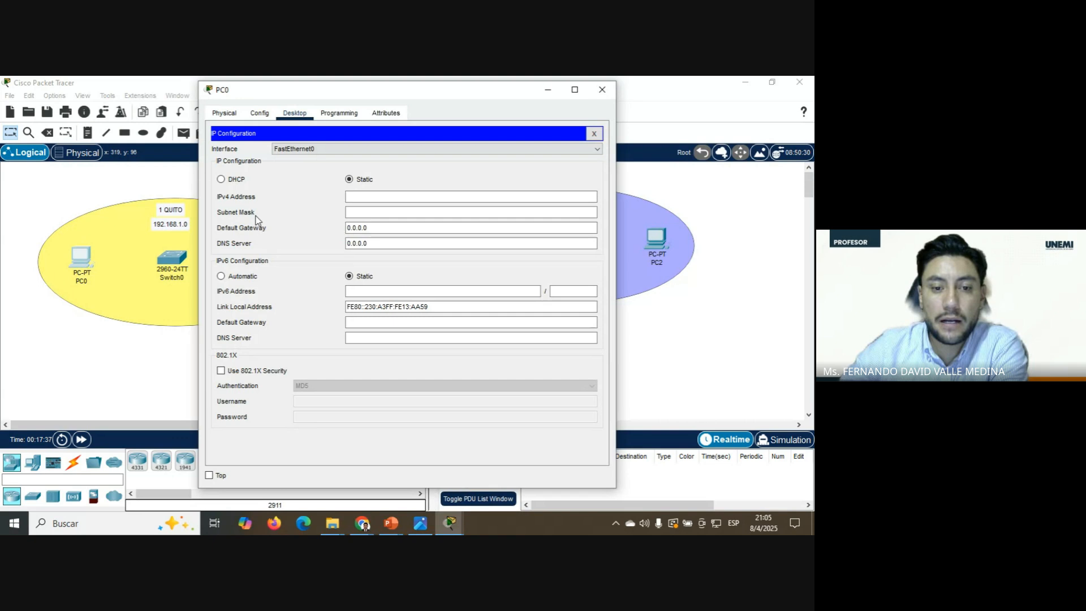
left_click(348, 229)
left_click_drag(394, 90, 431, 92)
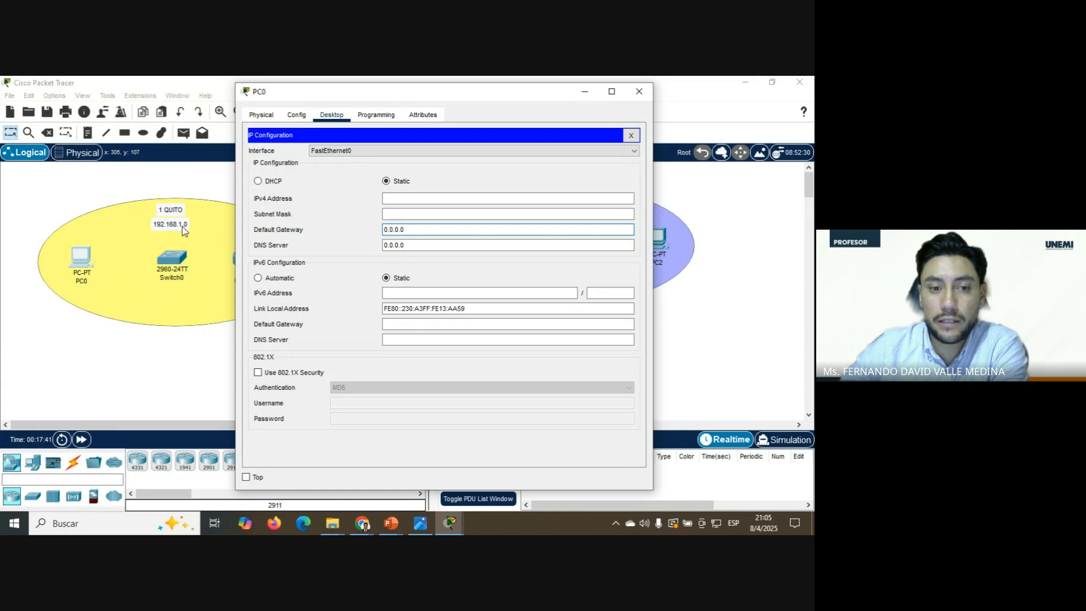
double_click(411, 231)
key("BackSpace")
key("BackSpace")
key("BackSpace")
key("BackSpace")
key("BackSpace")
key("BackSpace")
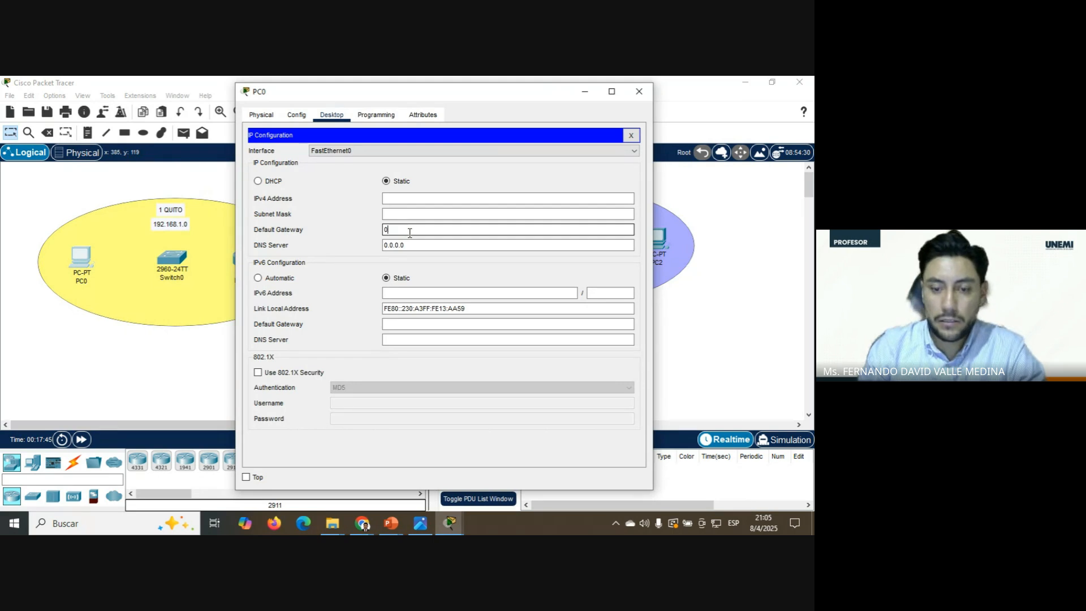
type("192.168.1.1")
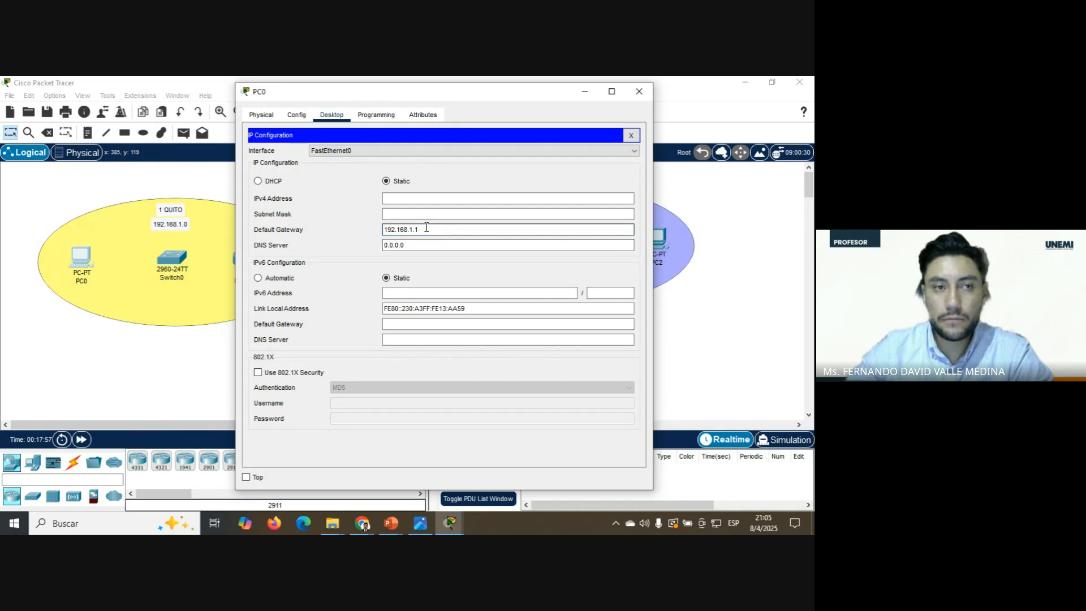
- Give PC0 the static IPv4 address 192.168.1.2 with subnet mask 255.255.255.0
left_click_drag(427, 227, 368, 229)
key("ctrl+c")
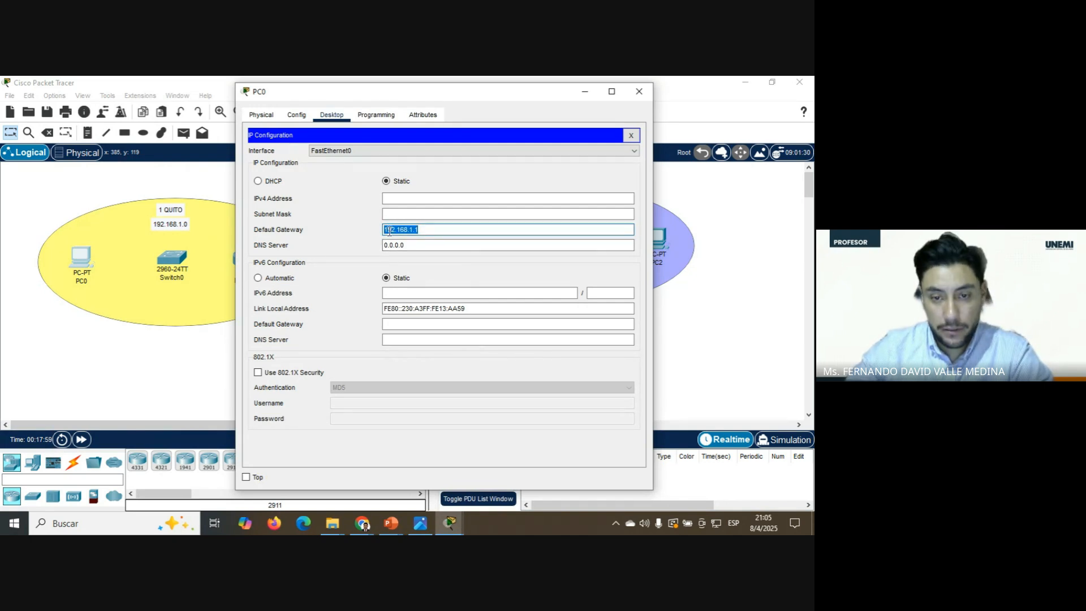
left_click(403, 200)
key("ctrl+v")
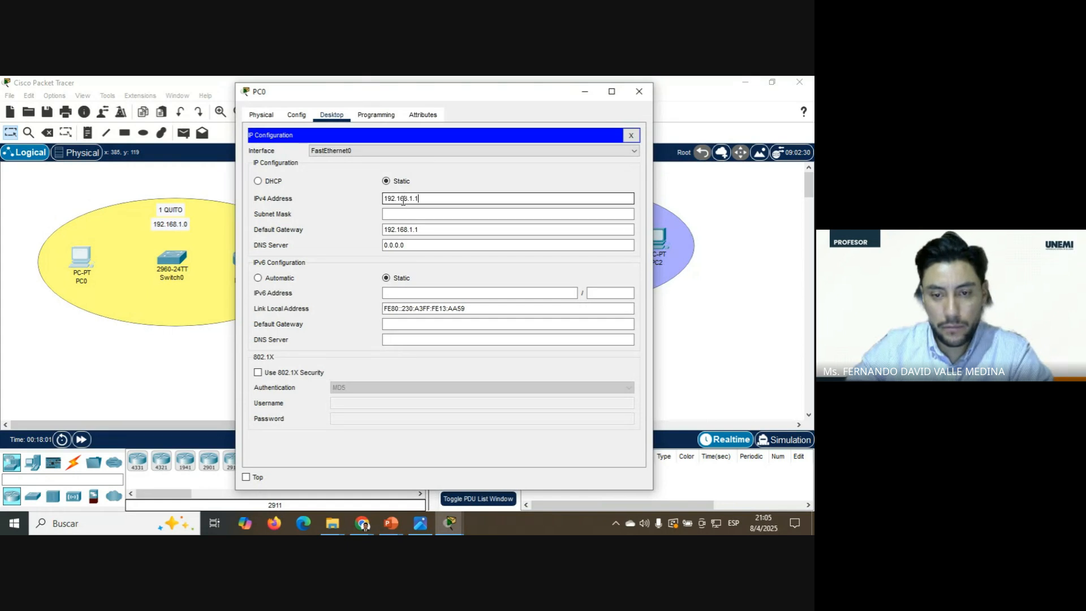
left_click(436, 214)
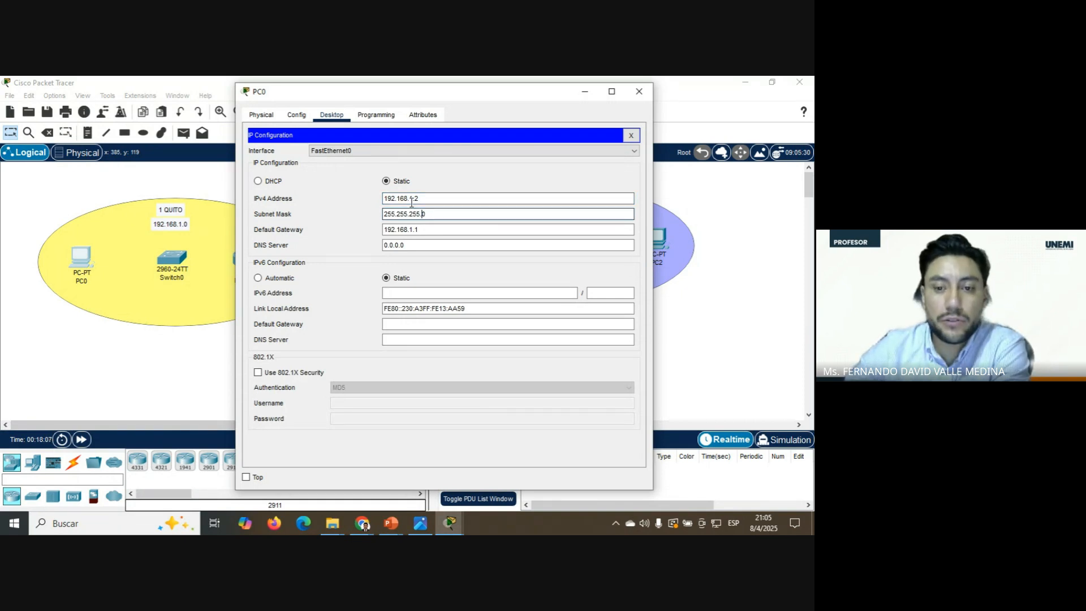
- Try 192.168.1.150 as the IPv4 address of PC0
left_click_drag(415, 200, 386, 199)
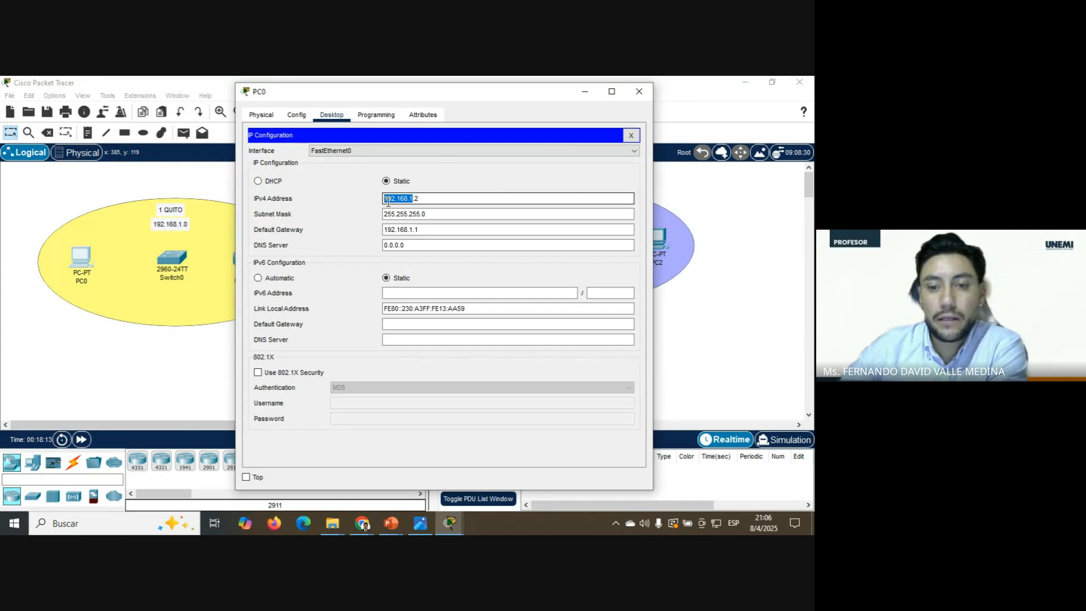
left_click(416, 199)
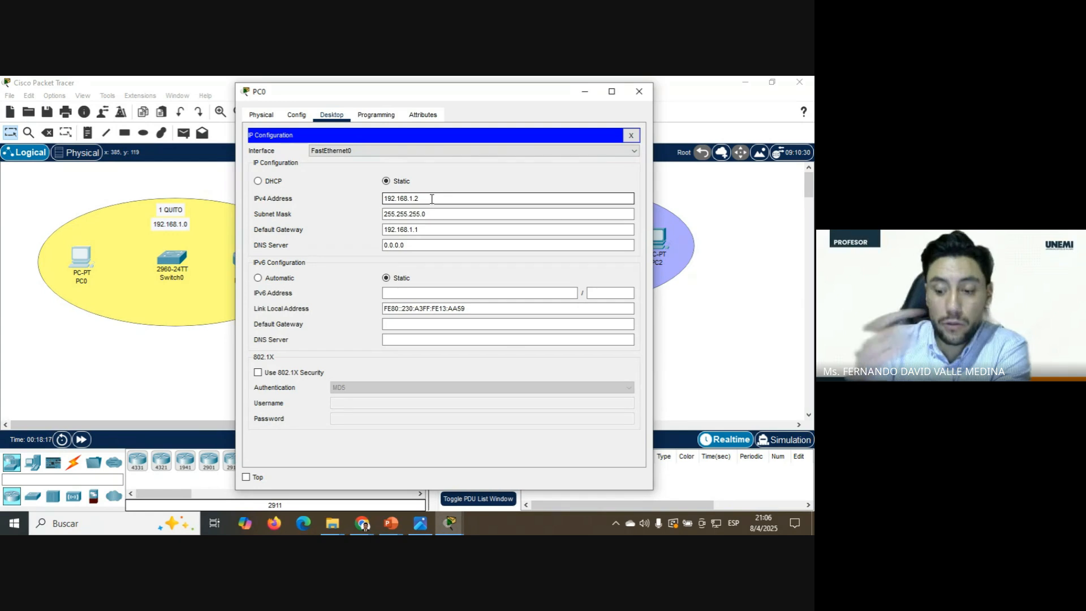
type(".")
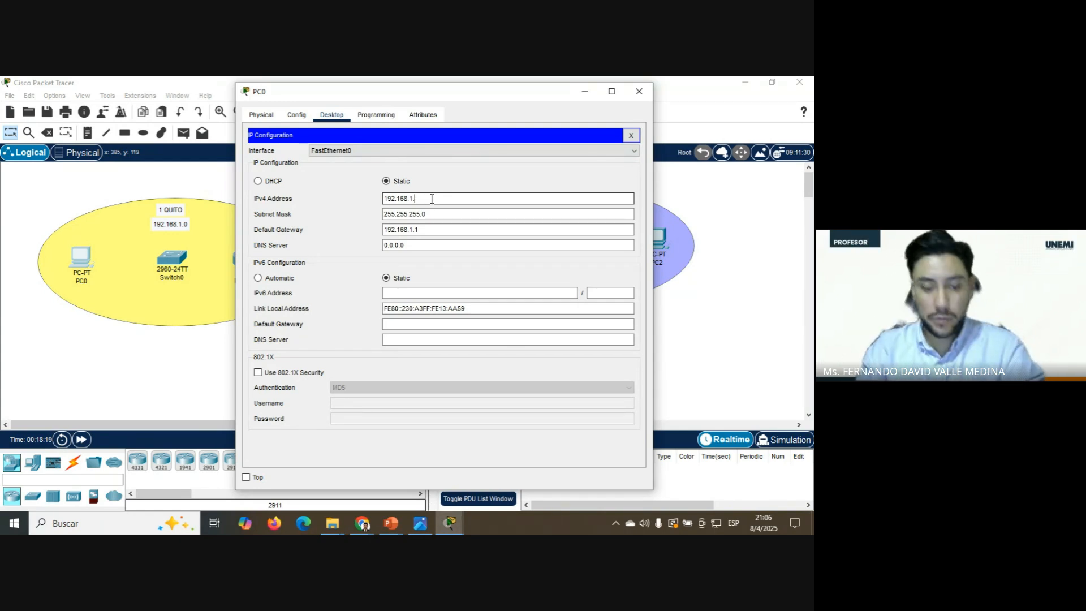
type("150")
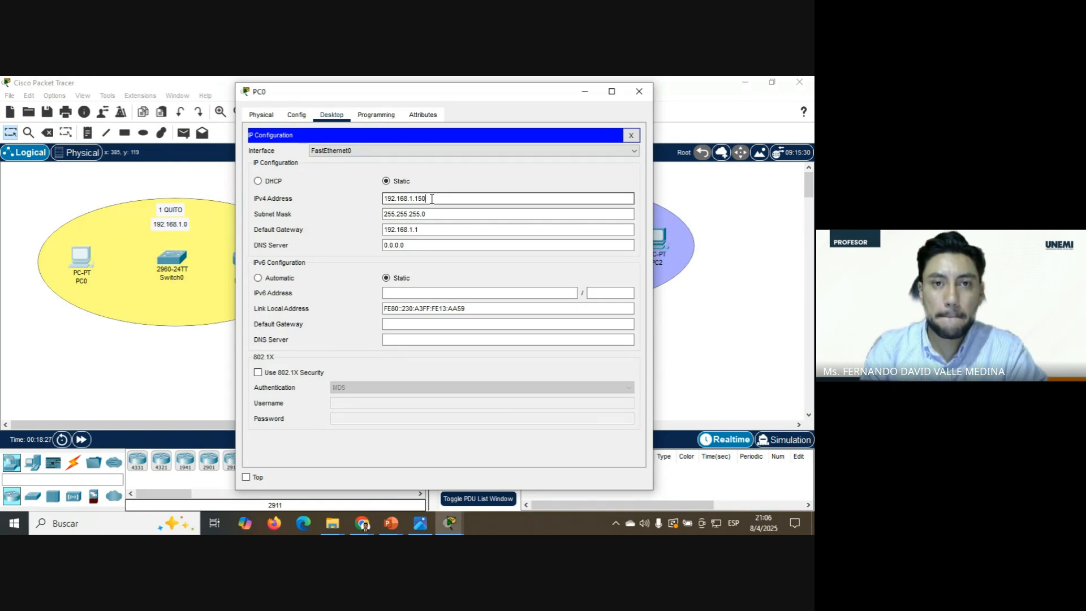
- Set PC0's IPv4 address to 192.168.1.2 and close its configuration window
left_click_drag(421, 229, 384, 229)
left_click(433, 199)
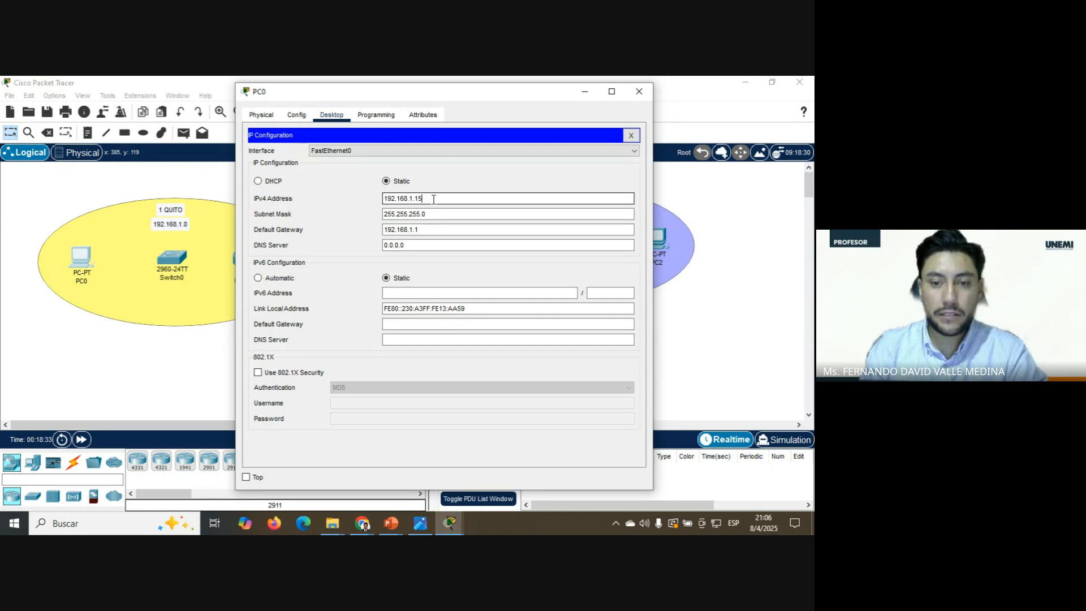
key("BackSpace")
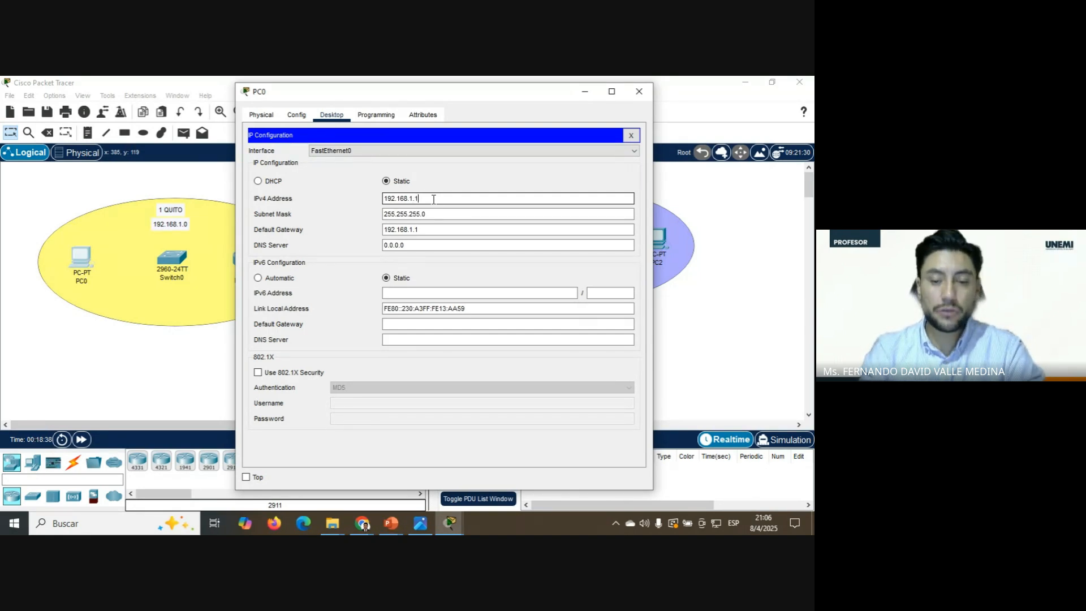
key("BackSpace")
type("2")
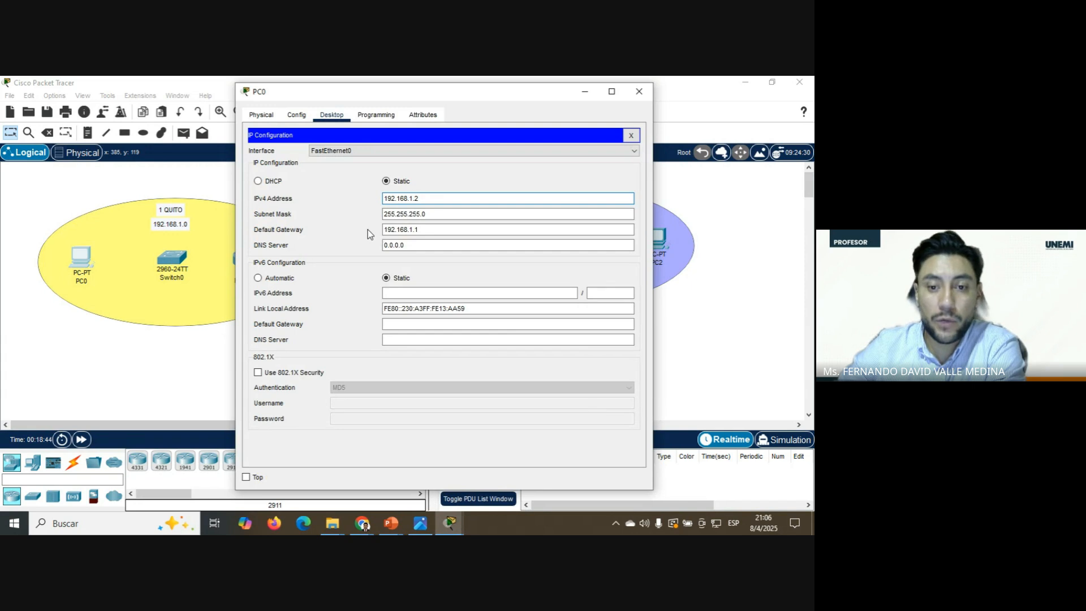
left_click(639, 96)
- In the IP configuration of the CUENCA PC, set the IPv4 default gateway to 192.168.2.1
left_click(562, 347)
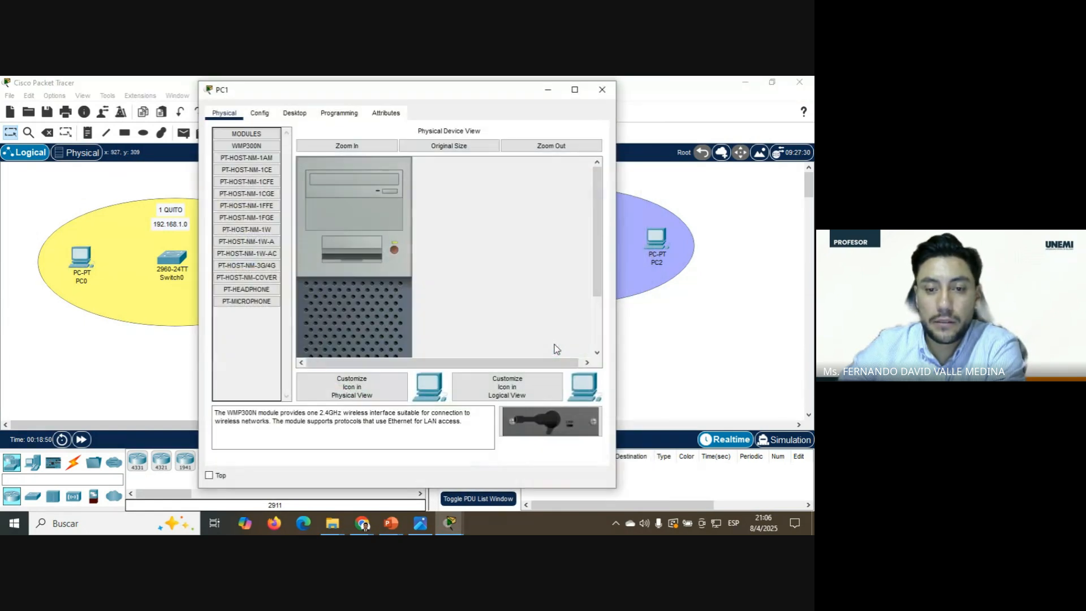
left_click(295, 115)
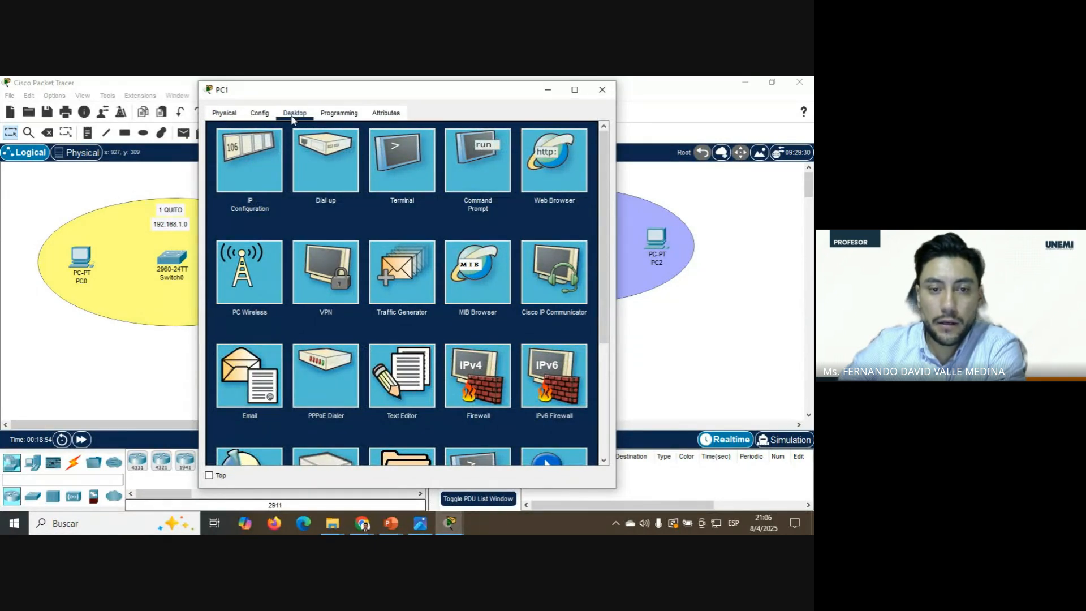
left_click(236, 167)
left_click(374, 229)
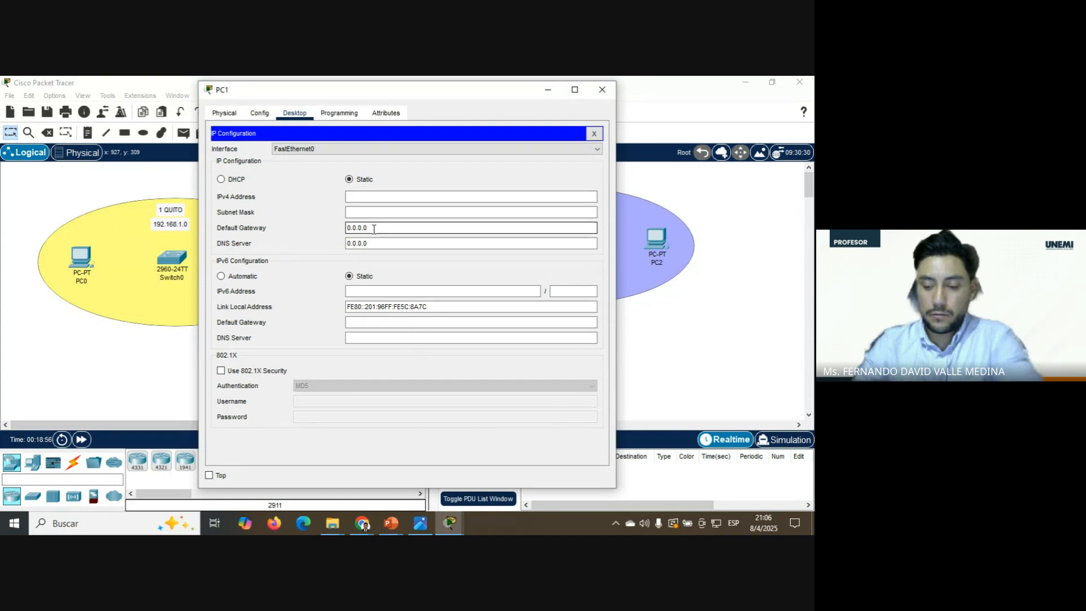
key("BackSpace")
key("BackSpace")
key("BackSpace")
key("BackSpace")
key("BackSpace")
key("BackSpace")
key("BackSpace")
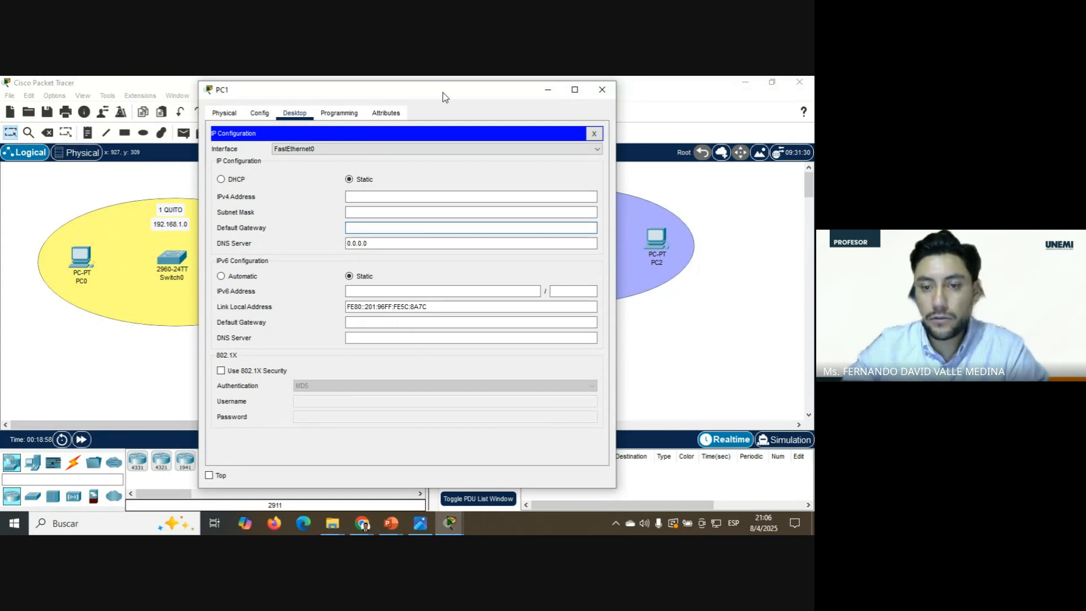
mouse_move(443, 96)
left_mouse_down()
mouse_move(226, 104)
mouse_move(247, 104)
left_mouse_up()
left_click(447, 333)
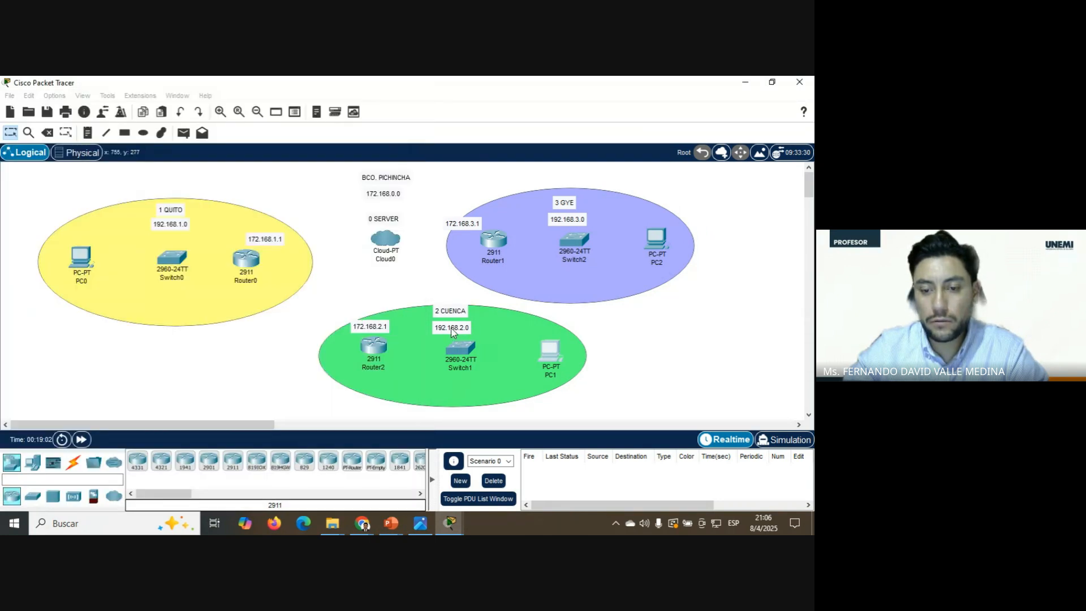
mouse_move(453, 529)
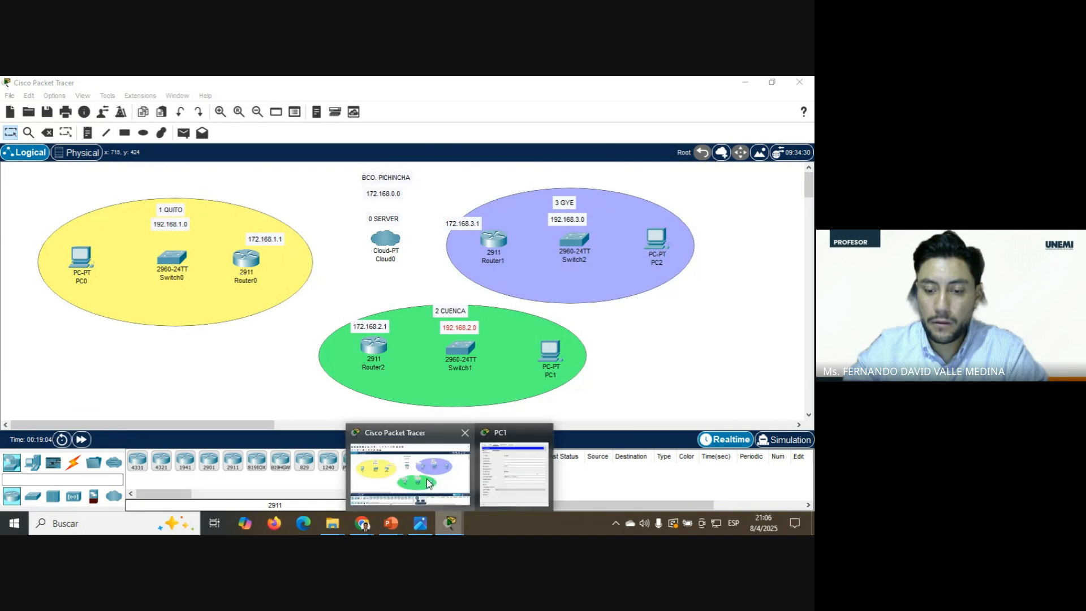
left_click(517, 468)
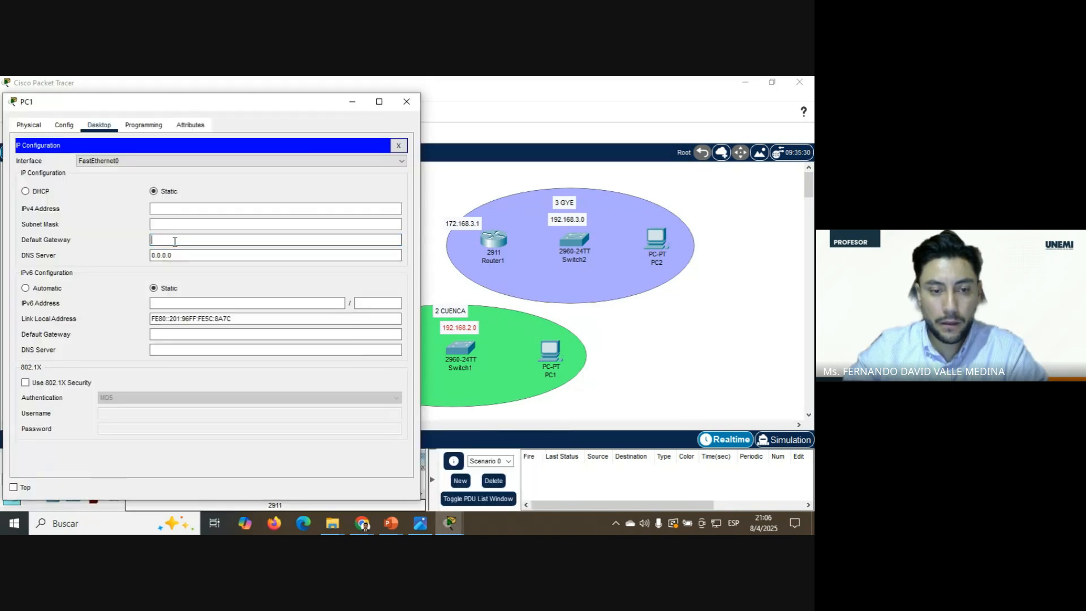
type("192.168")
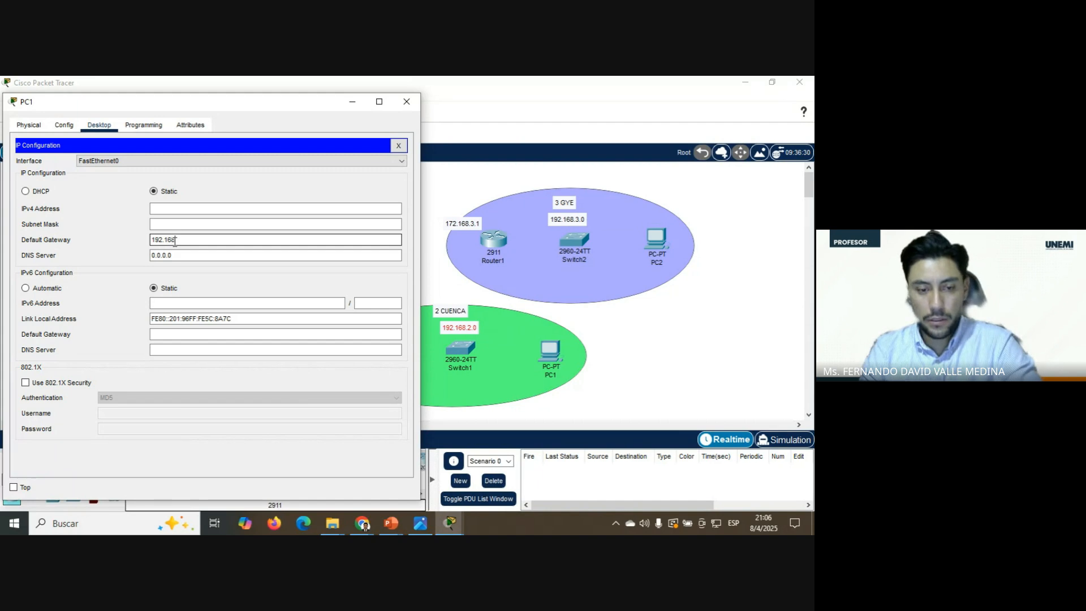
type(".2.1")
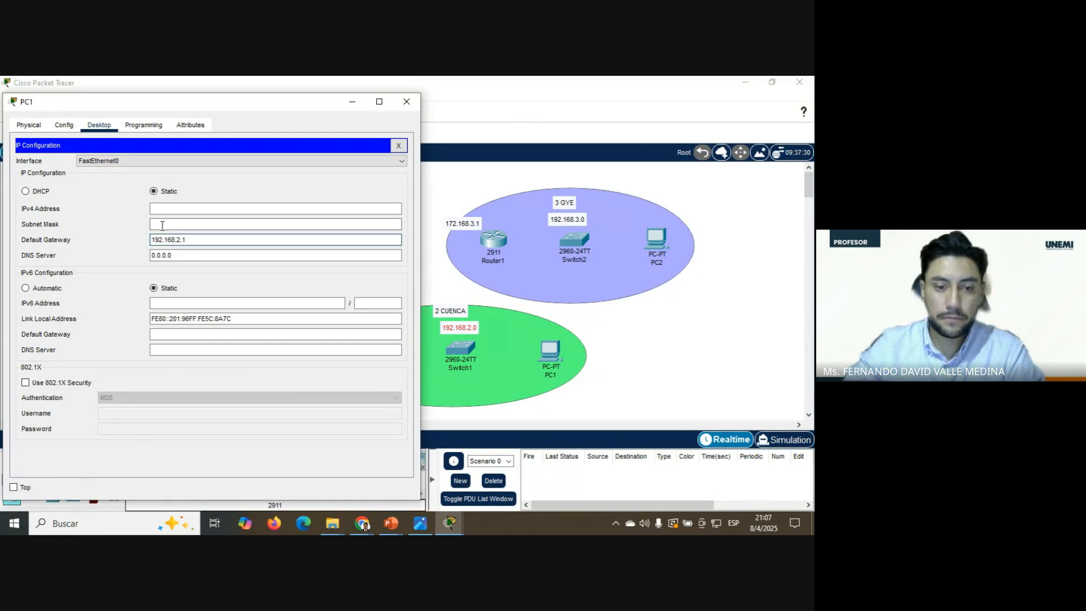
- Give PC1 the static IPv4 address 192.168.2.2 with subnet mask 255.255.255.0
left_click_drag(193, 241, 151, 242)
key("ctrl+c")
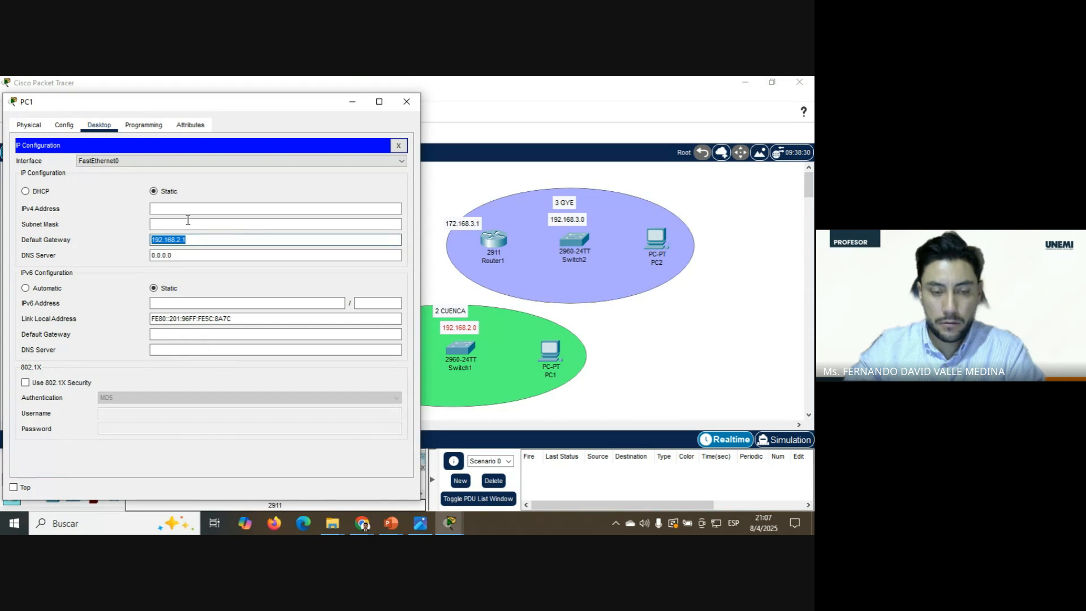
left_click(209, 210)
key("ctrl+v")
key("BackSpace")
type("2")
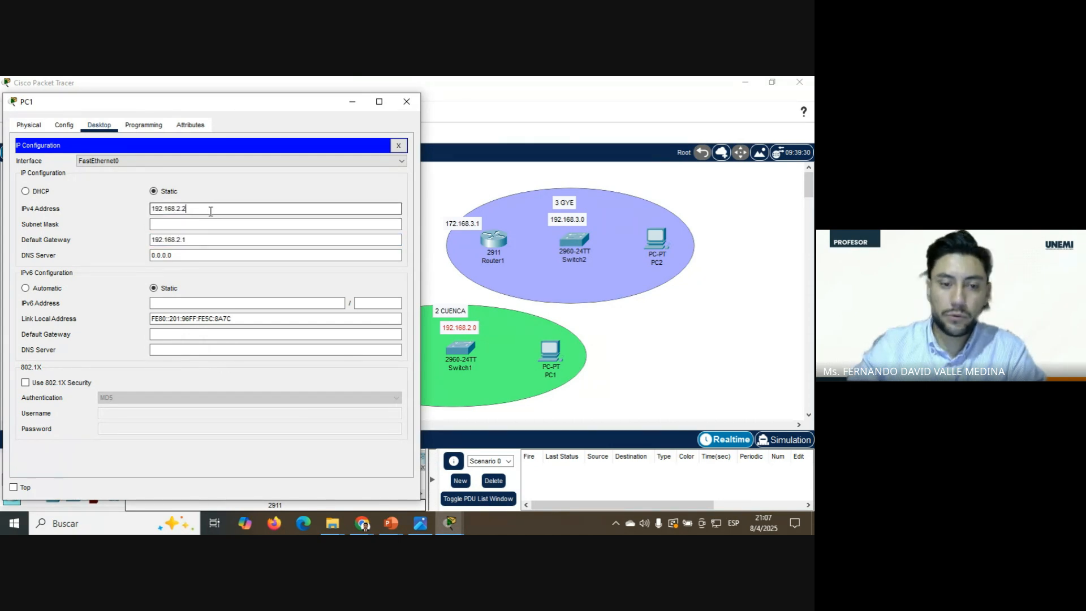
left_click(204, 222)
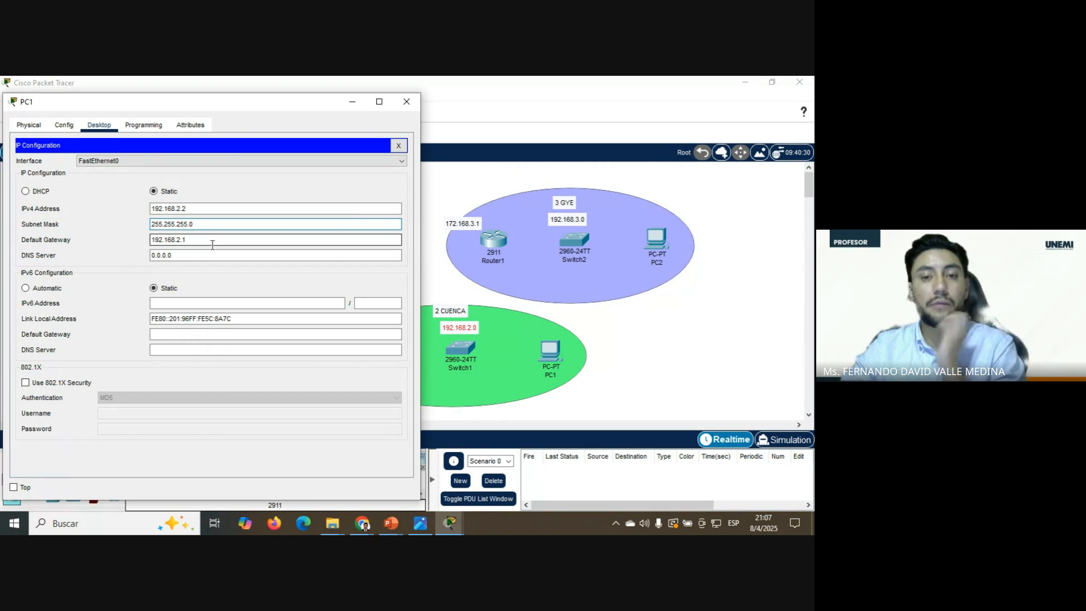
left_click_drag(270, 110, 329, 107)
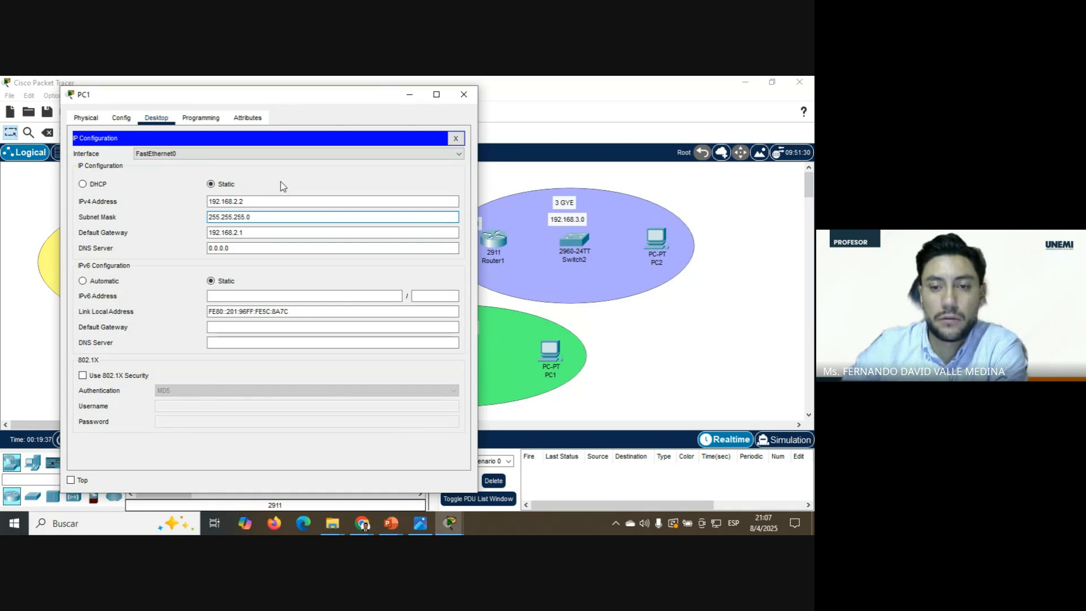
- Close PC1's window and set the IPv4 default gateway of the GYE PC (PC2) to 192.168.3.1
left_click(465, 96)
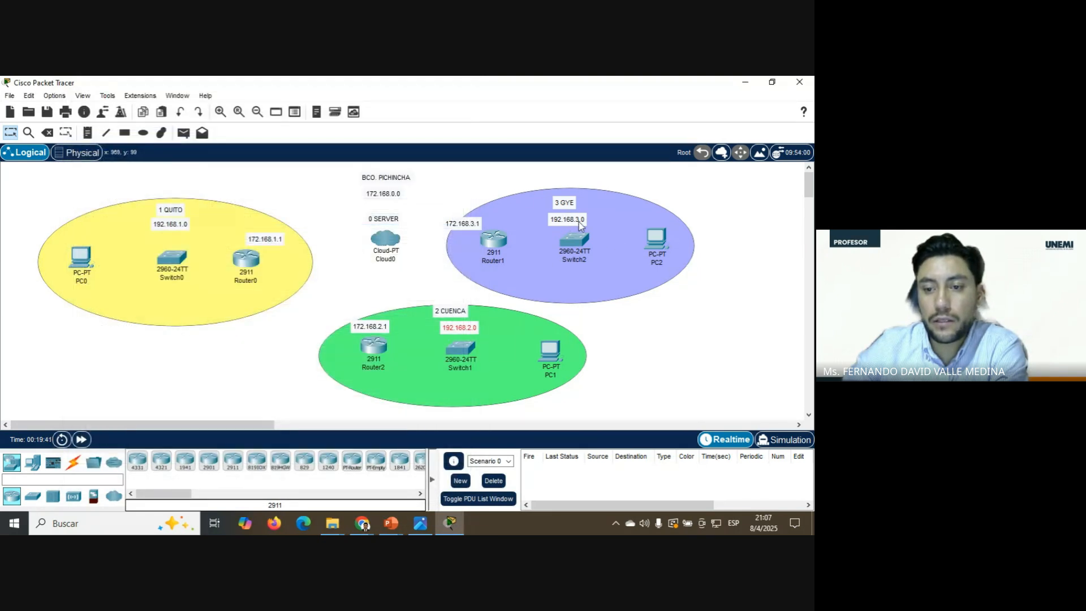
left_click(660, 239)
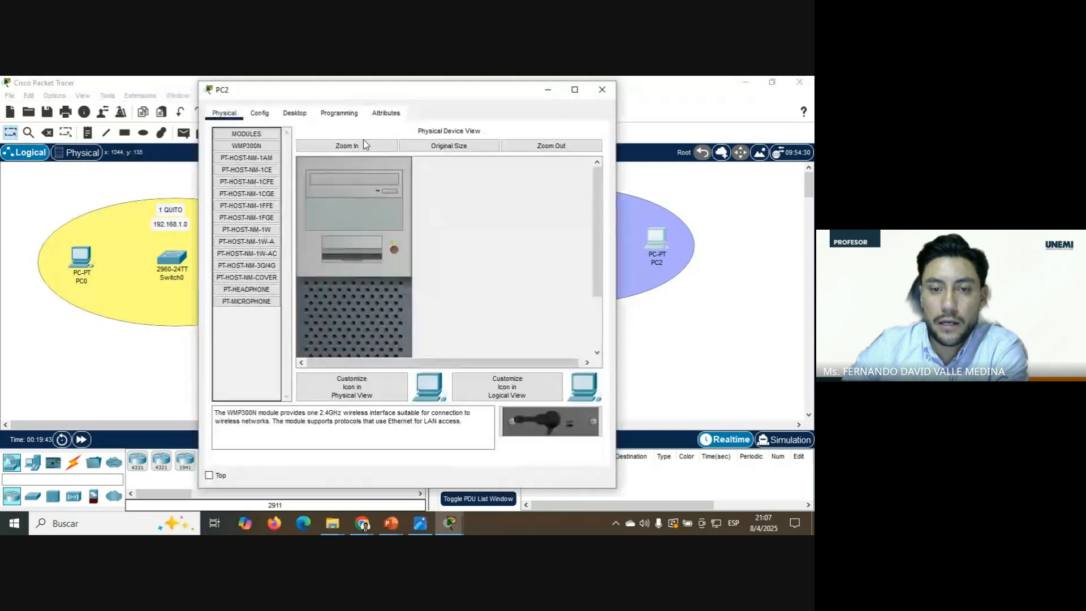
left_click(295, 112)
left_click(249, 164)
left_click(381, 227)
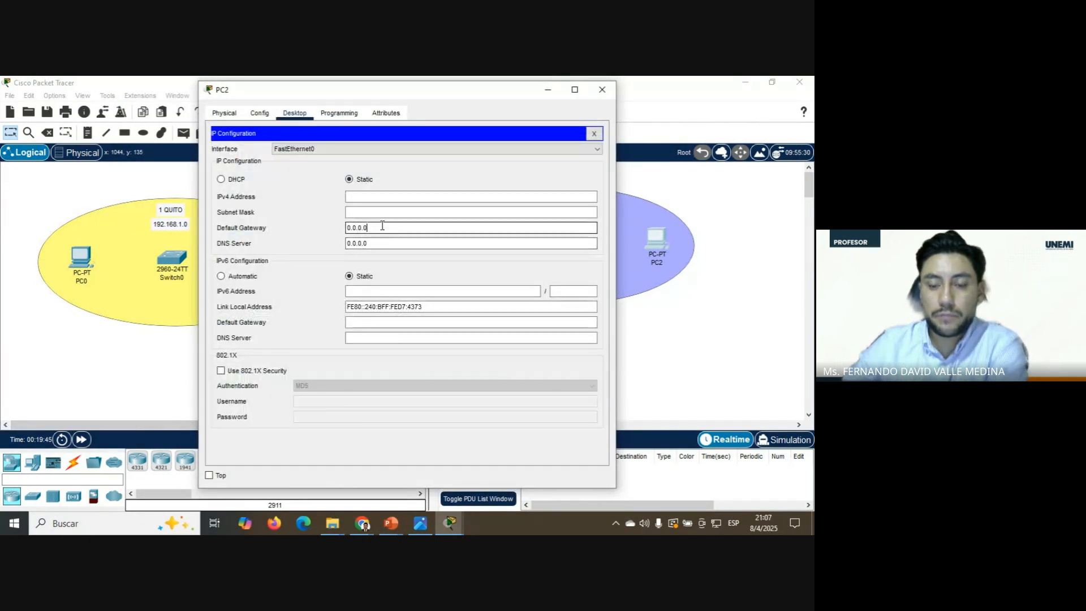
key("BackSpace")
key("BackSpace")
key("BackSpace")
key("BackSpace")
key("BackSpace")
type("192")
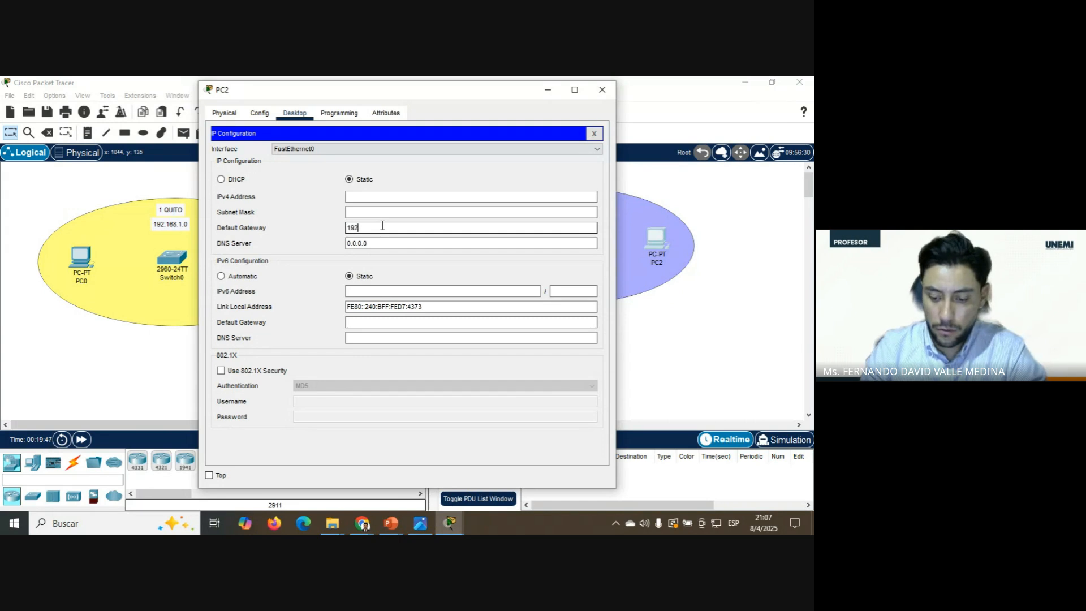
type(".168.3.1")
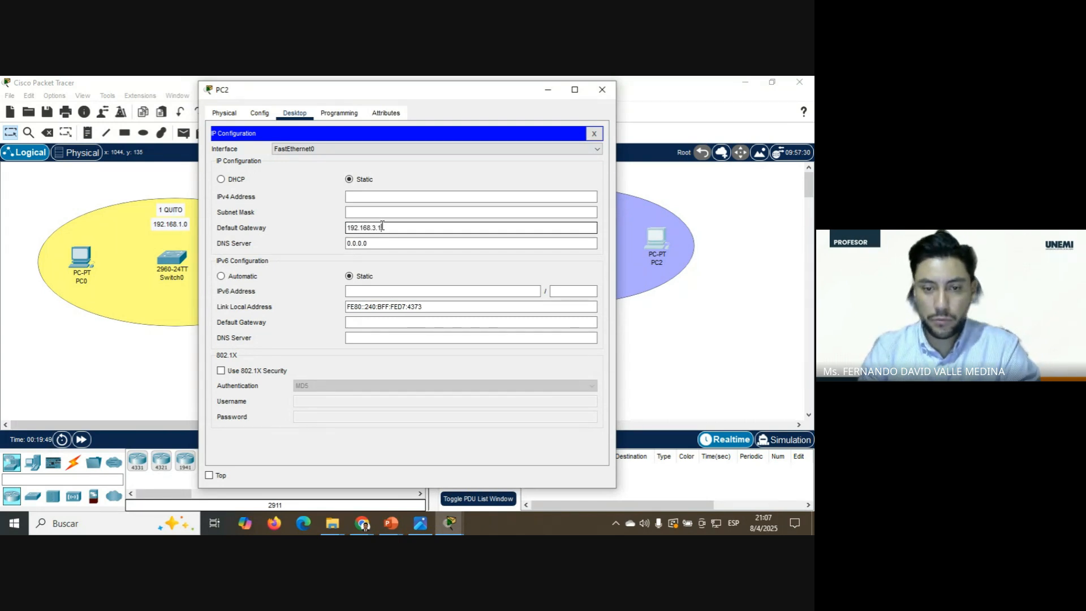
- Give PC2 the static IPv4 address 192.168.3.2 with subnet mask 255.255.255.0 and close its configuration window
left_click(388, 198)
type("1")
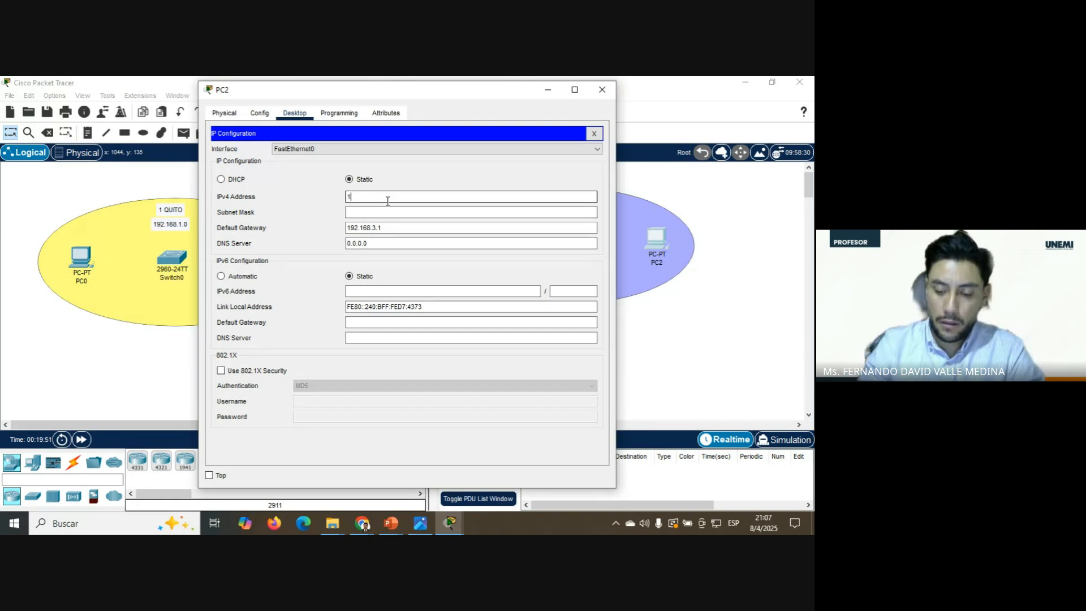
type("92.16")
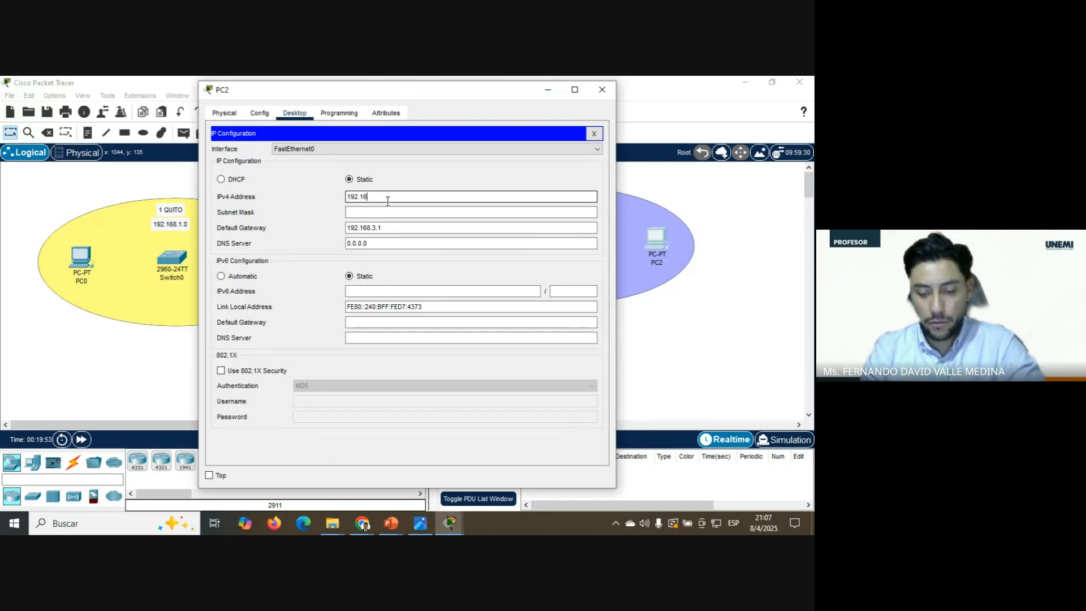
type("8.3.2")
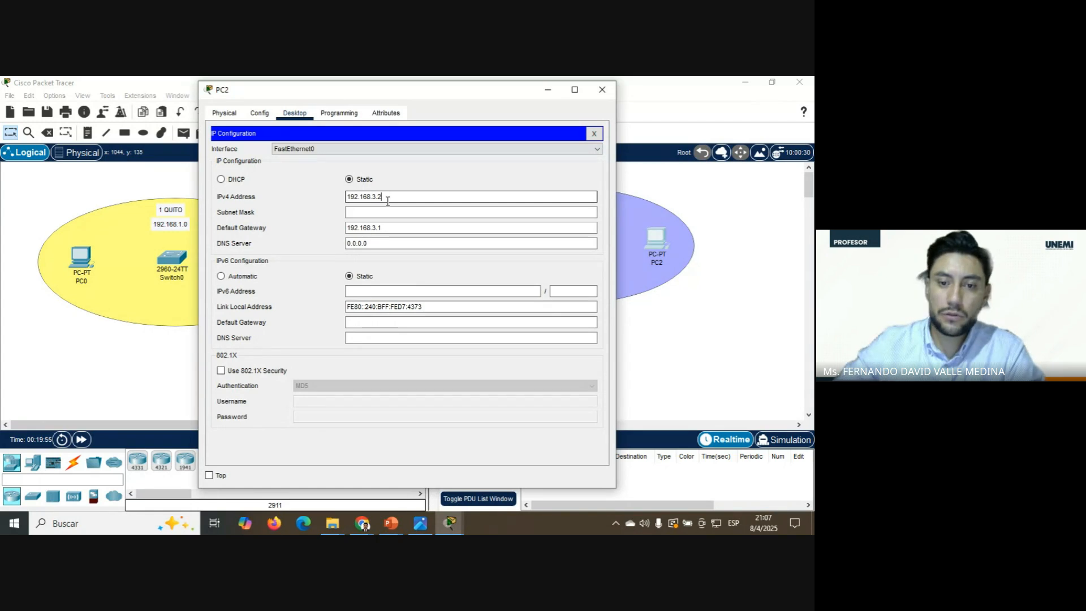
left_click(390, 213)
left_click(414, 227)
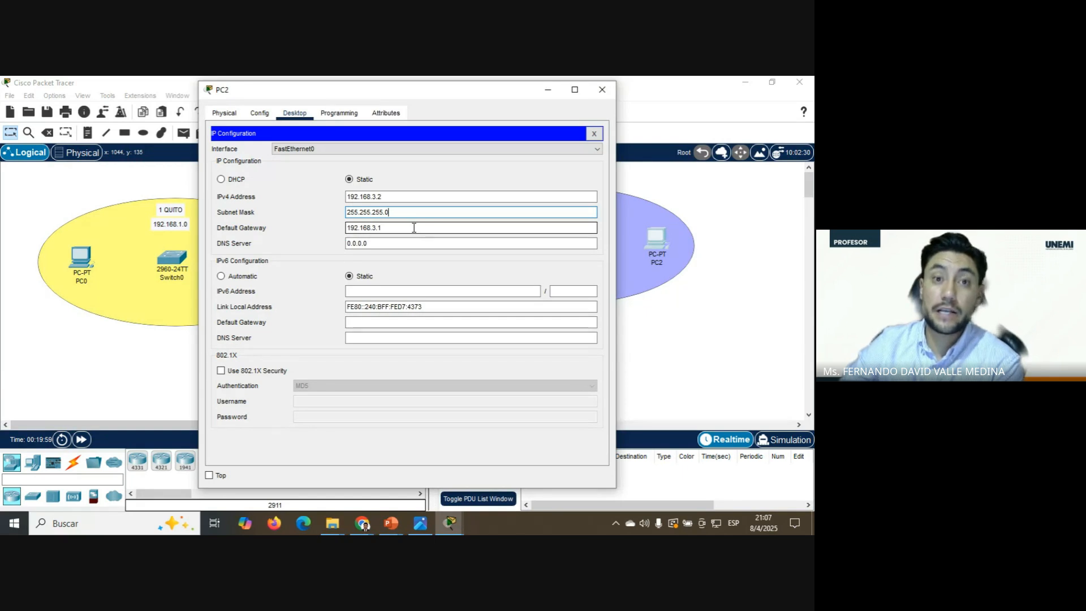
left_click_drag(389, 212, 347, 212)
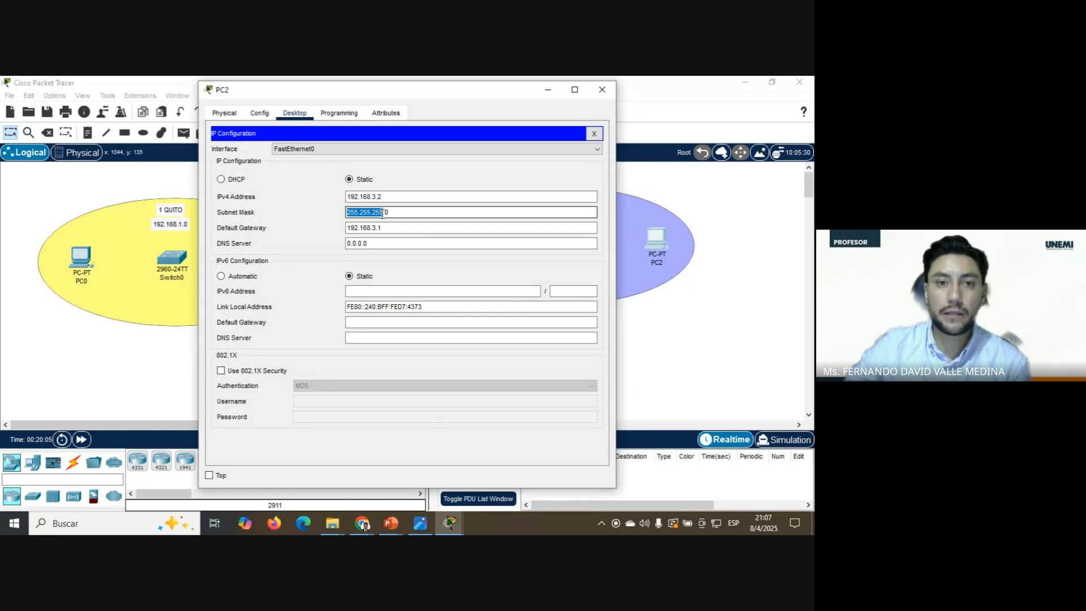
left_click_drag(391, 212, 386, 213)
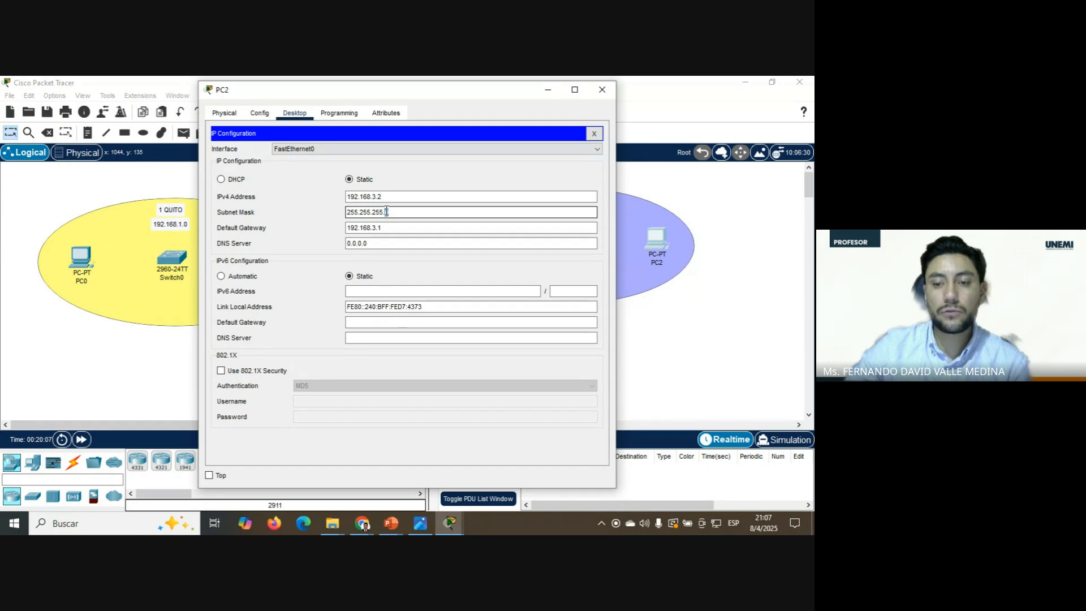
left_click(603, 92)
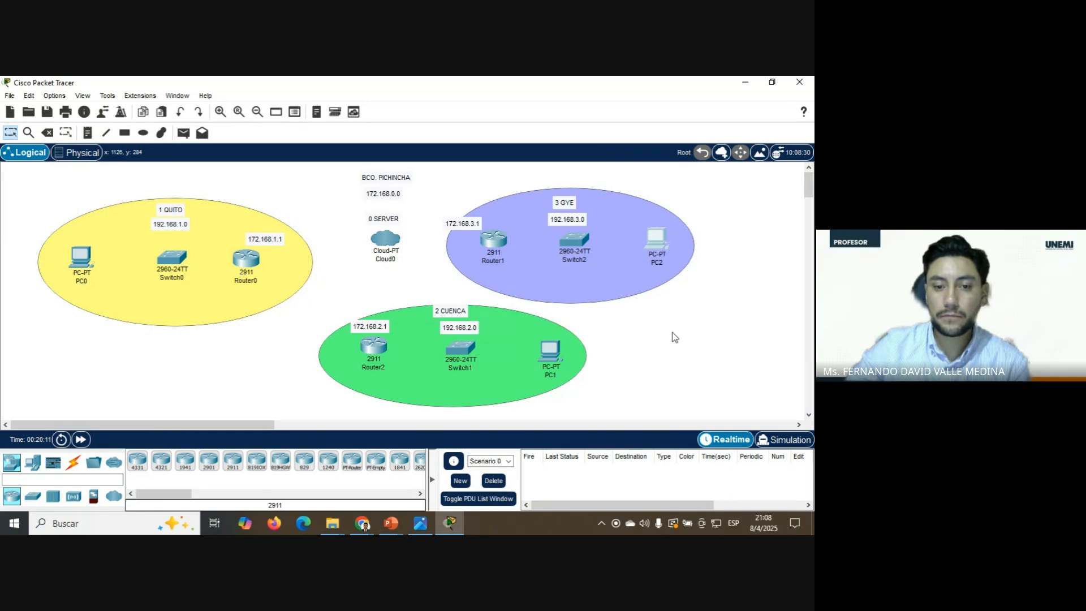
- Shift Cloud0 and its labels 0 SERVER, 172.168.0.0 and BCO. PICHINCHA slightly towards the QUITO site, keeping them aligned
left_click_drag(387, 219, 377, 244)
left_click_drag(383, 197, 386, 186)
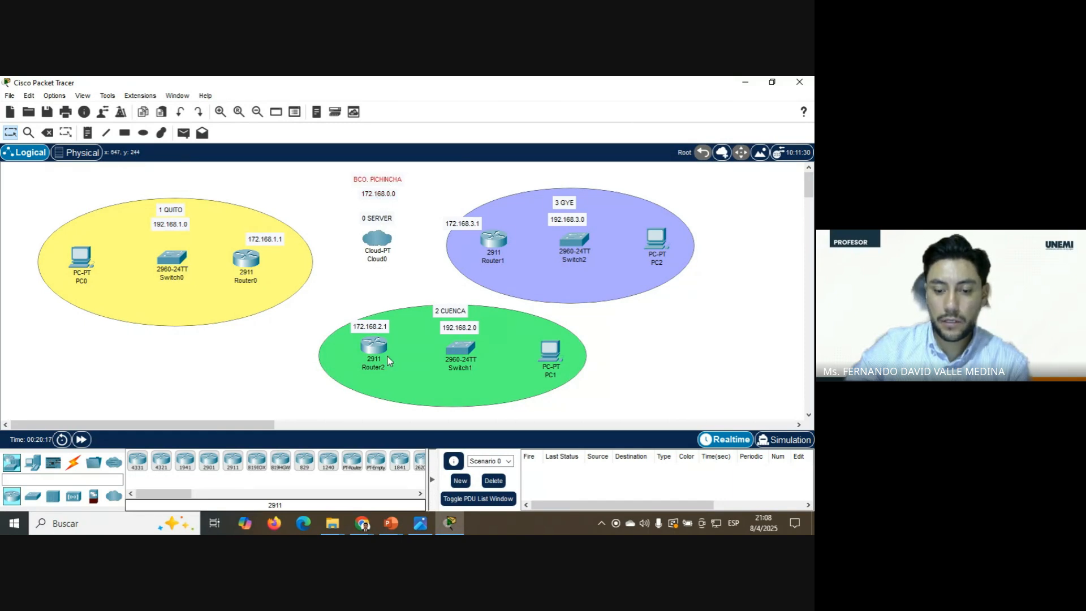
left_click(362, 524)
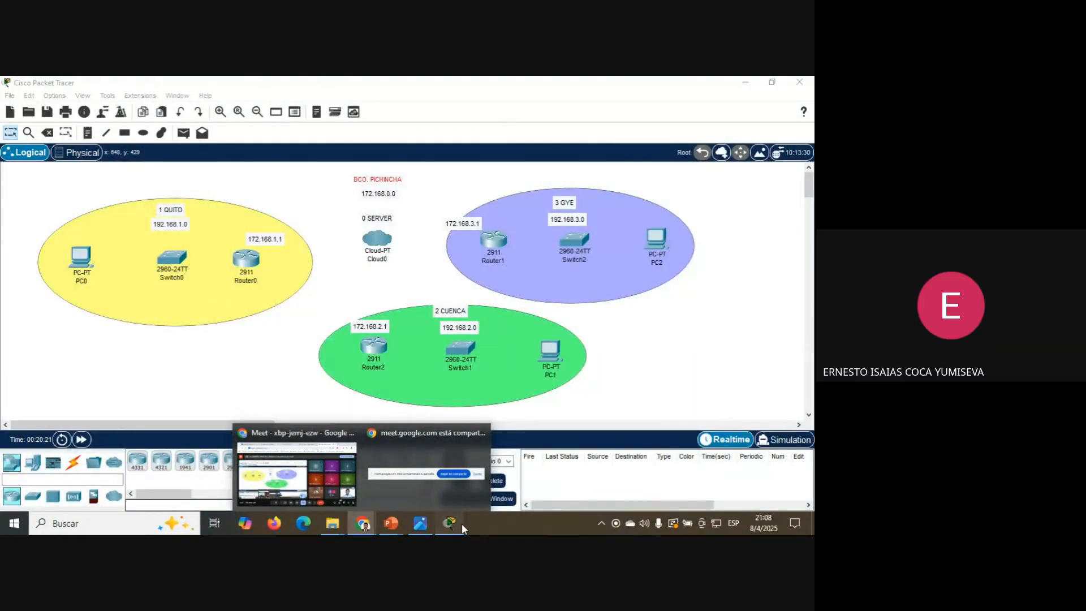
left_click(462, 524)
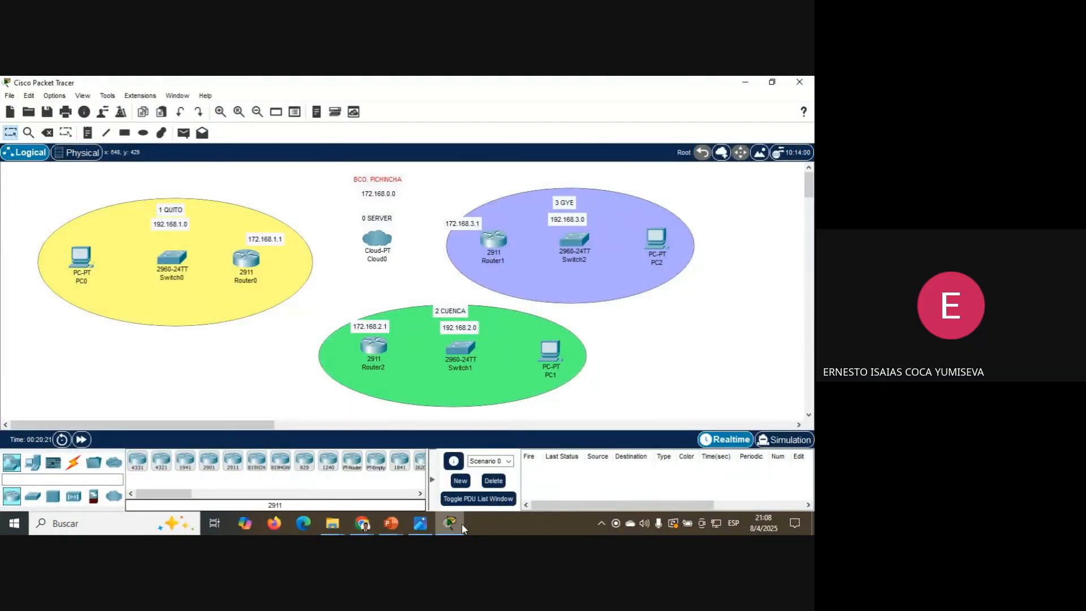
- Review PC2's IP configuration beside the GYE network label, checking its default gateway and IPv4 address
left_click(663, 249)
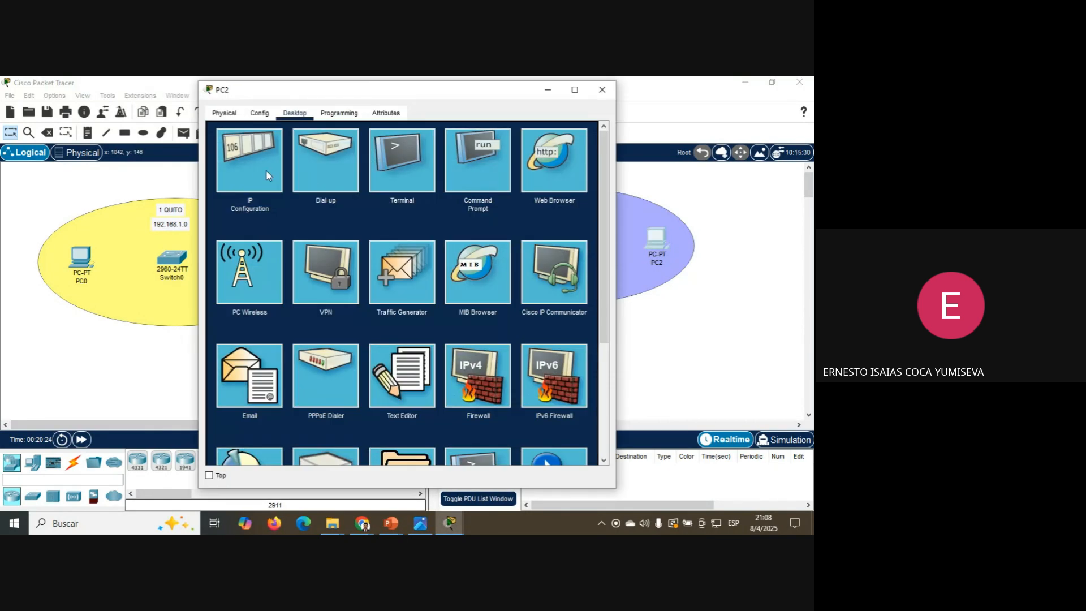
left_click(262, 166)
left_click_drag(467, 91, 352, 91)
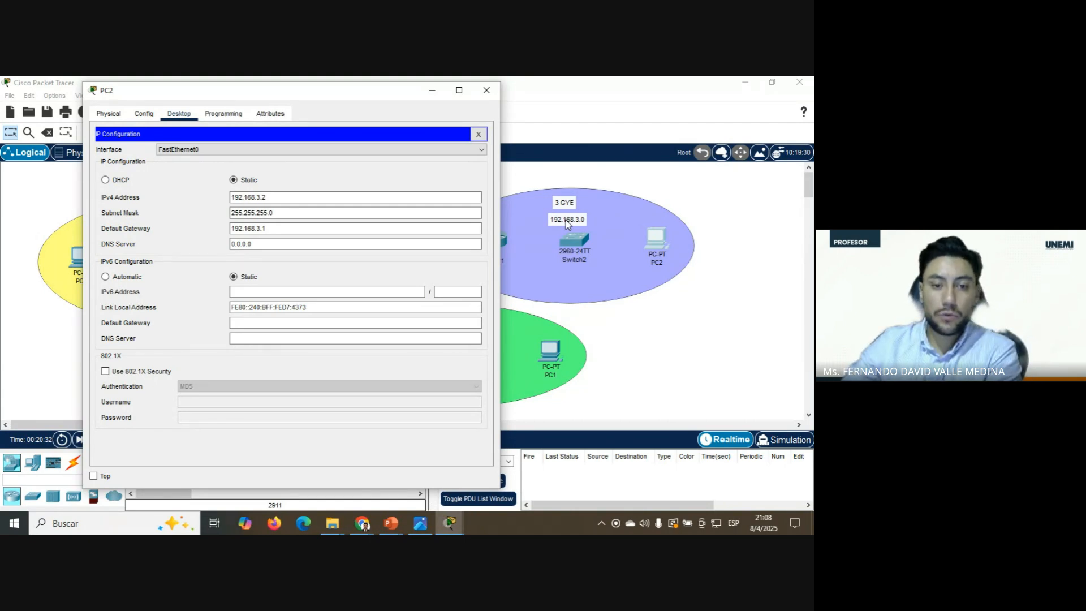
double_click(272, 233)
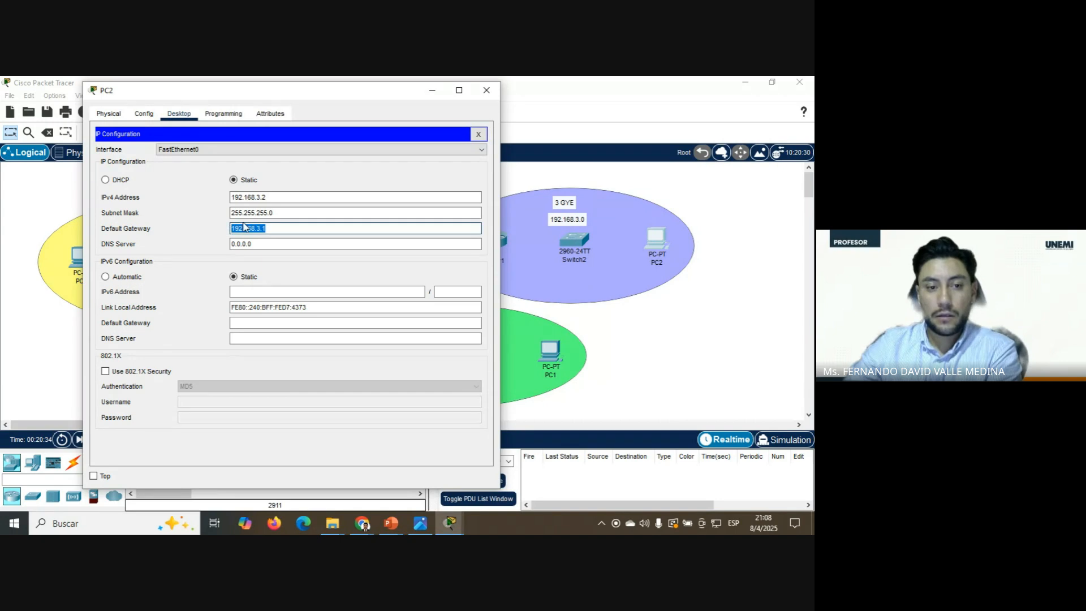
double_click(235, 200)
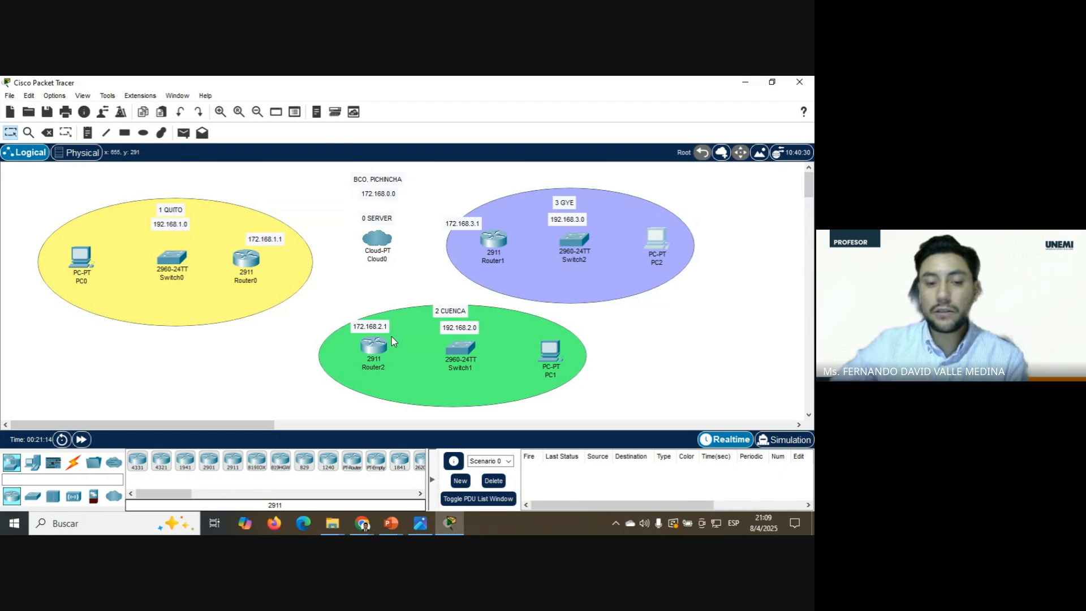
- Open the enlarged physical view of Router0 at the QUITO site and switch its power off
mouse_move(250, 264)
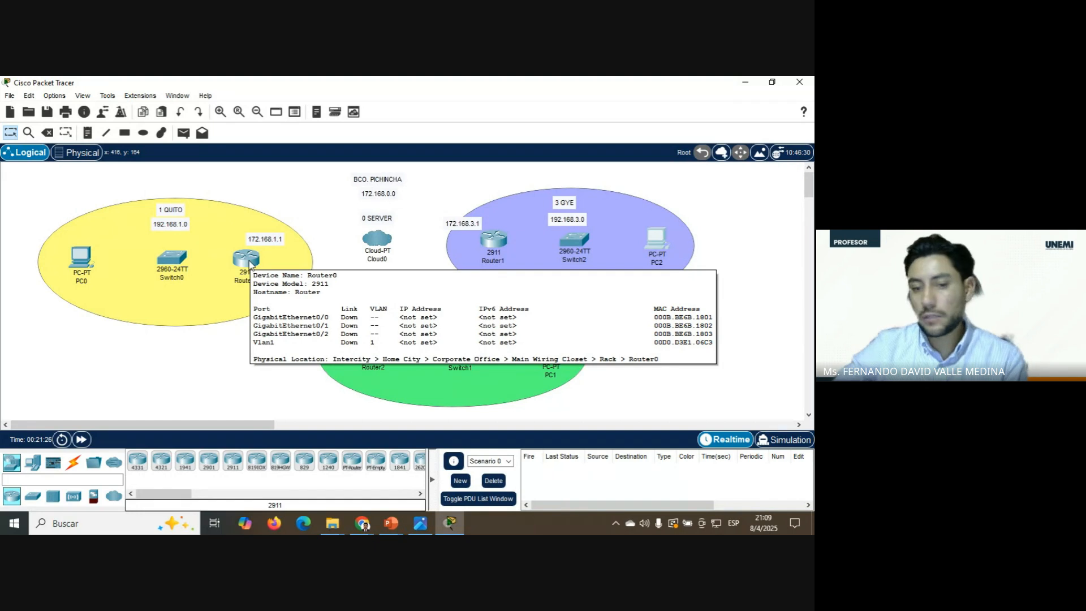
left_click(250, 264)
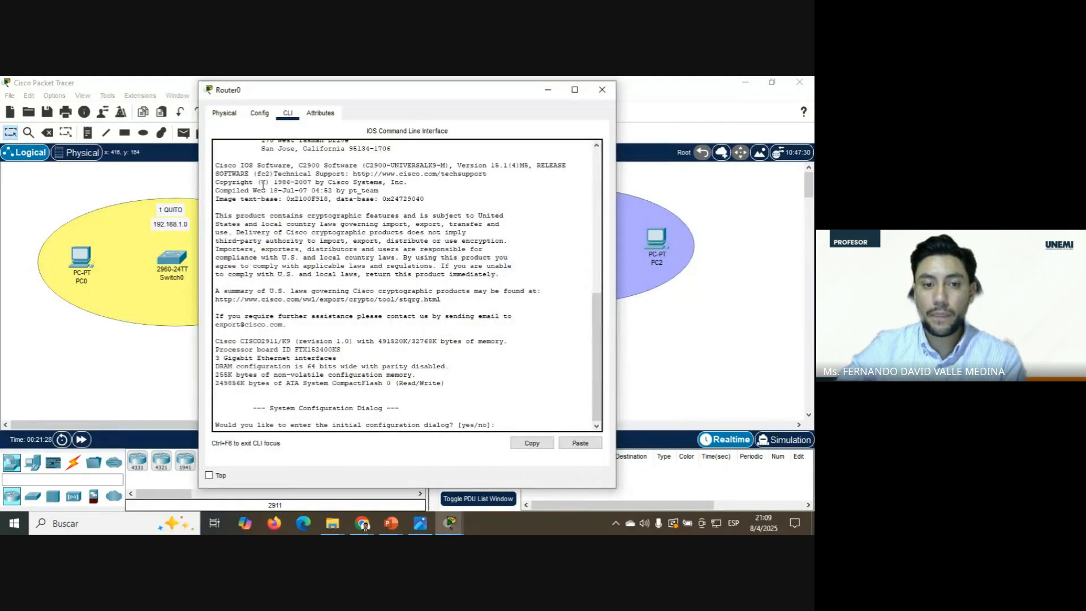
left_click(226, 116)
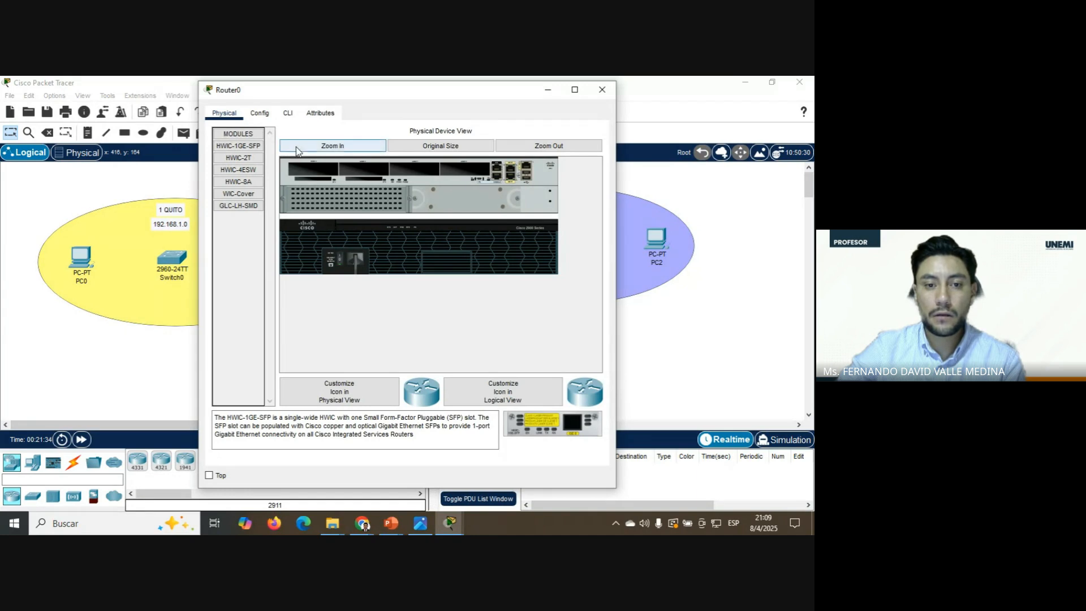
left_click(330, 146)
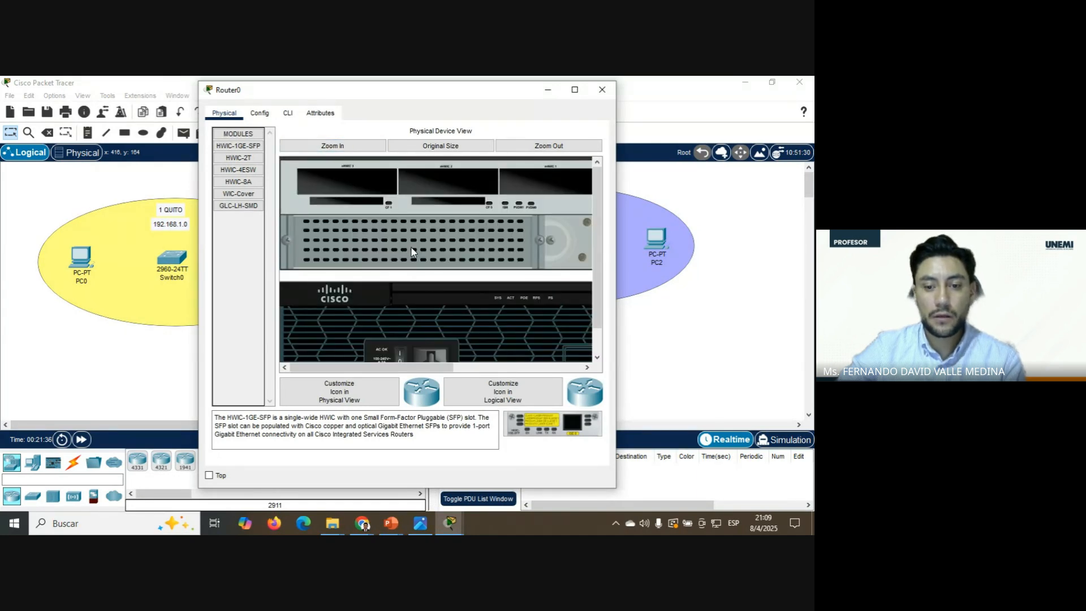
scroll(412, 263, "down", 1)
left_click(401, 326)
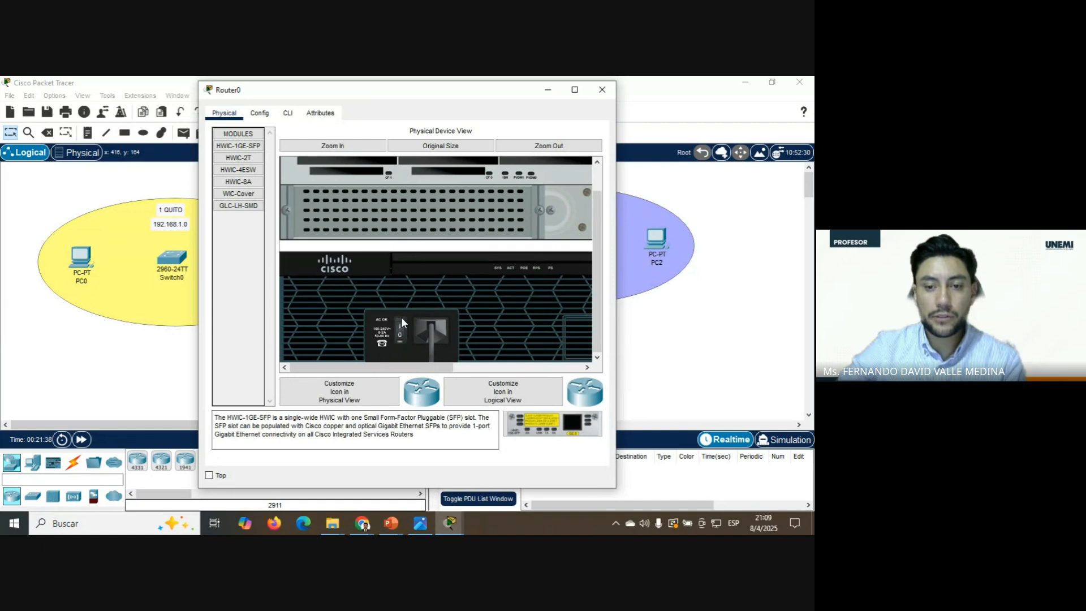
- Install an HWIC-2T serial module in Router0's leftmost expansion slot and close its window
scroll(375, 246, "up", 1)
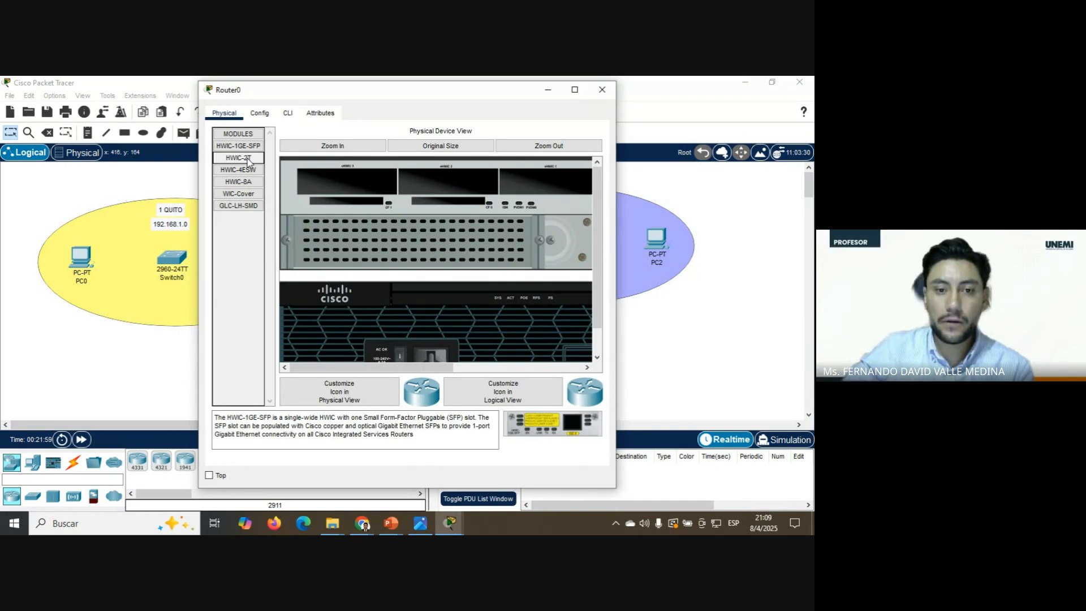
left_click_drag(249, 162, 339, 188)
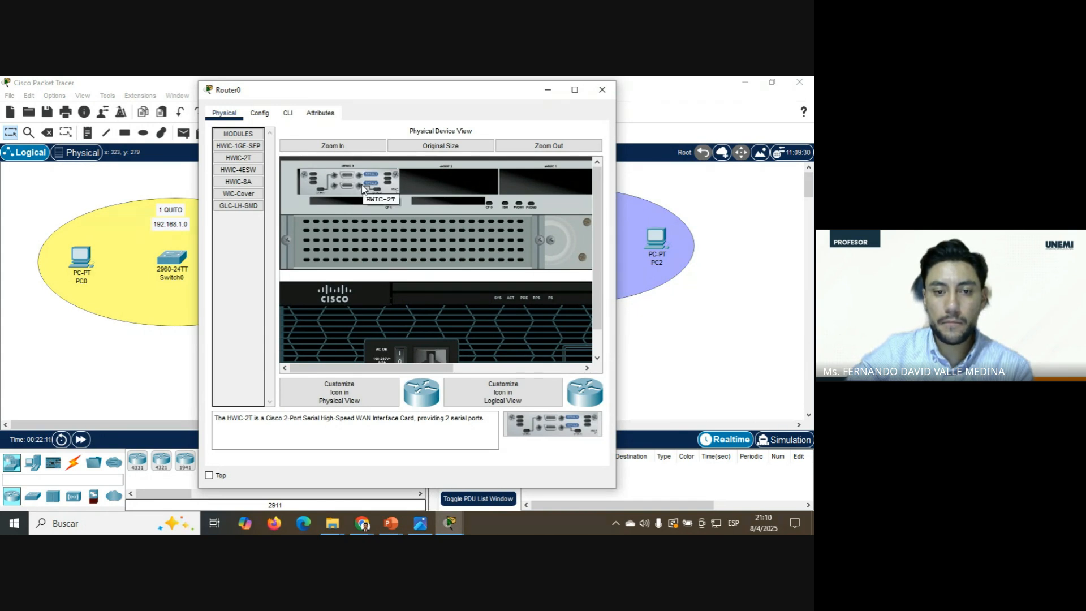
left_click(602, 90)
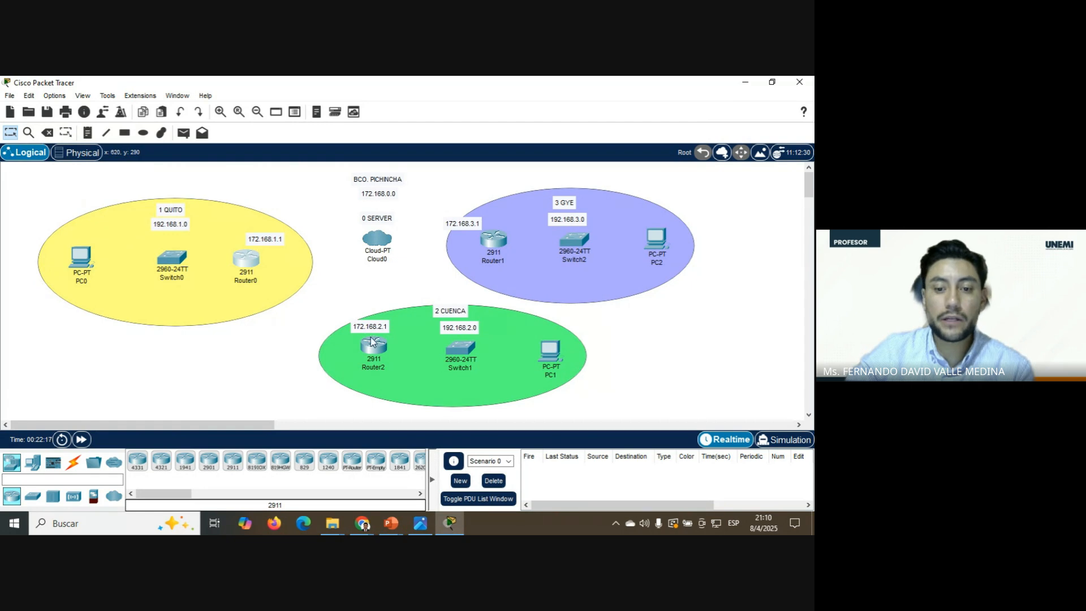
- Power off Router2 at the CUENCA site and install an HWIC-2T module in its leftmost expansion slot
mouse_move(374, 350)
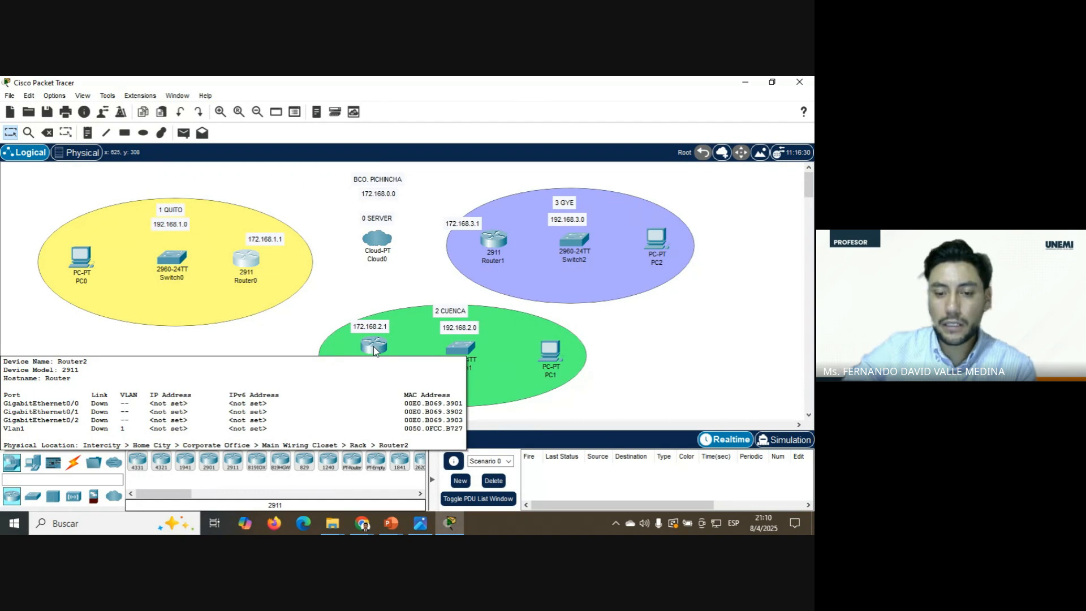
left_click(374, 349)
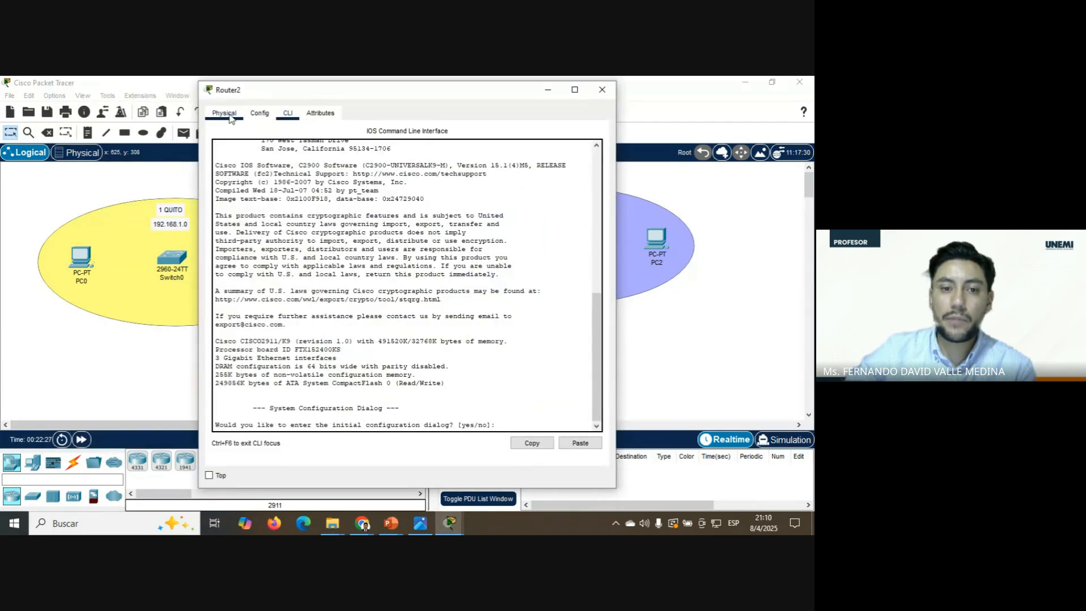
left_click(229, 115)
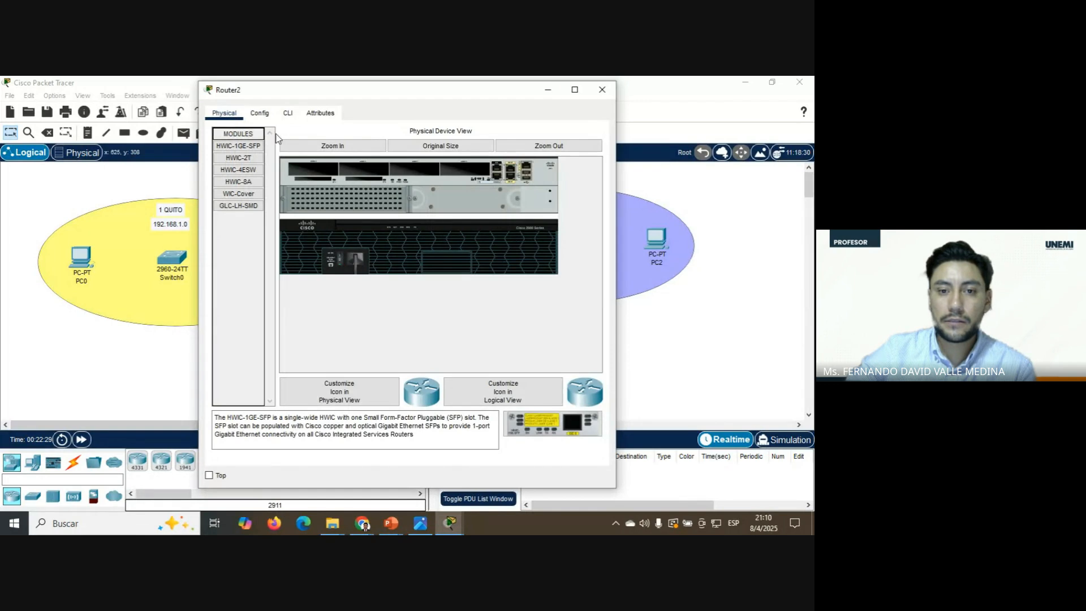
left_click(333, 145)
scroll(400, 308, "down", 1)
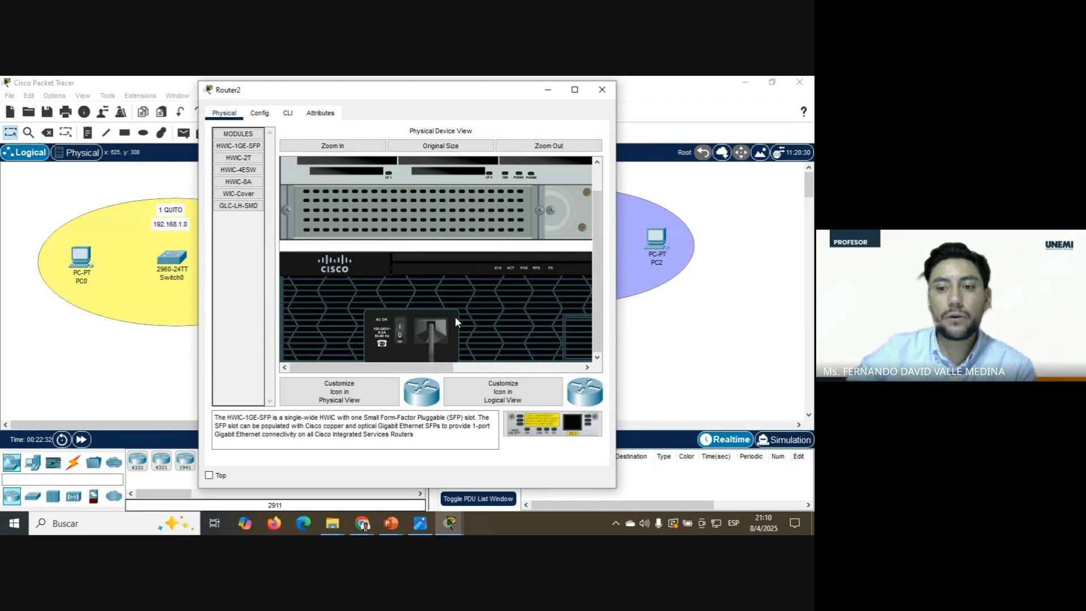
scroll(455, 317, "up", 1)
left_click_drag(238, 158, 333, 189)
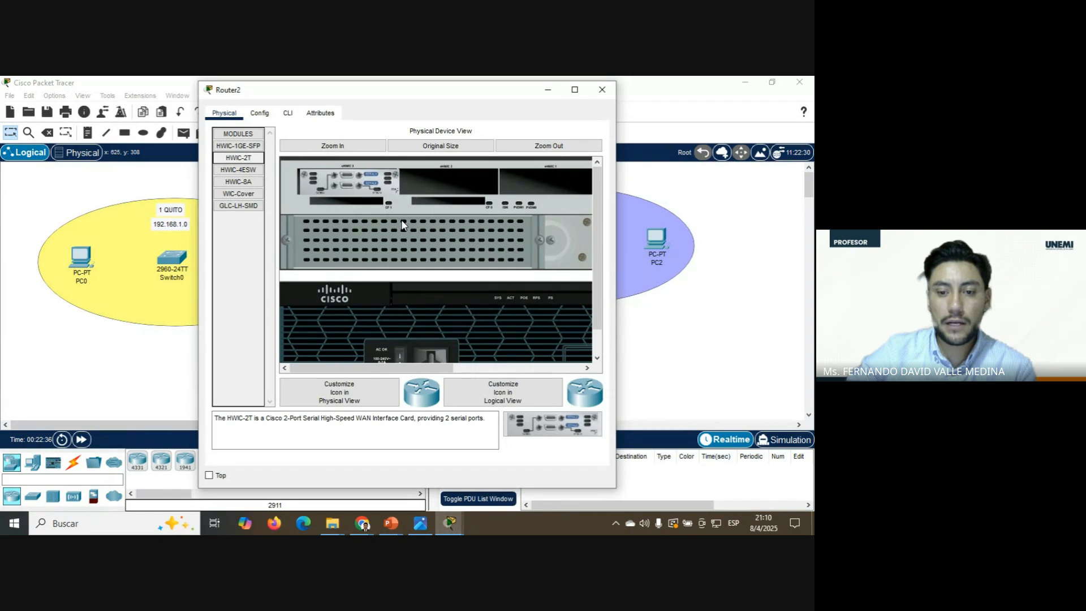
- Switch Router2's power back on and close its window
scroll(406, 288, "down", 1)
left_click(399, 335)
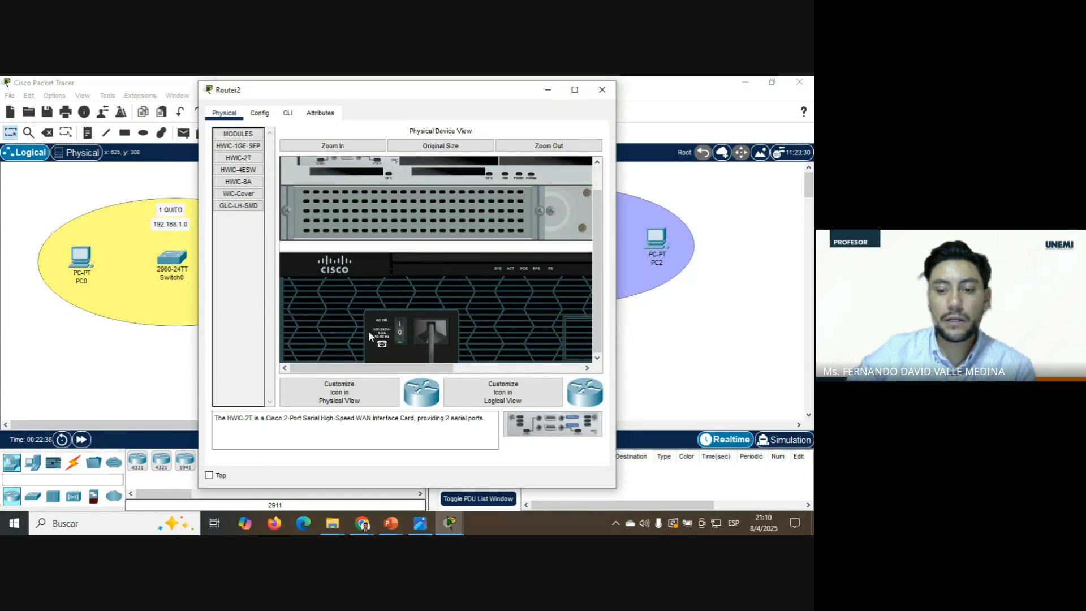
left_click(602, 90)
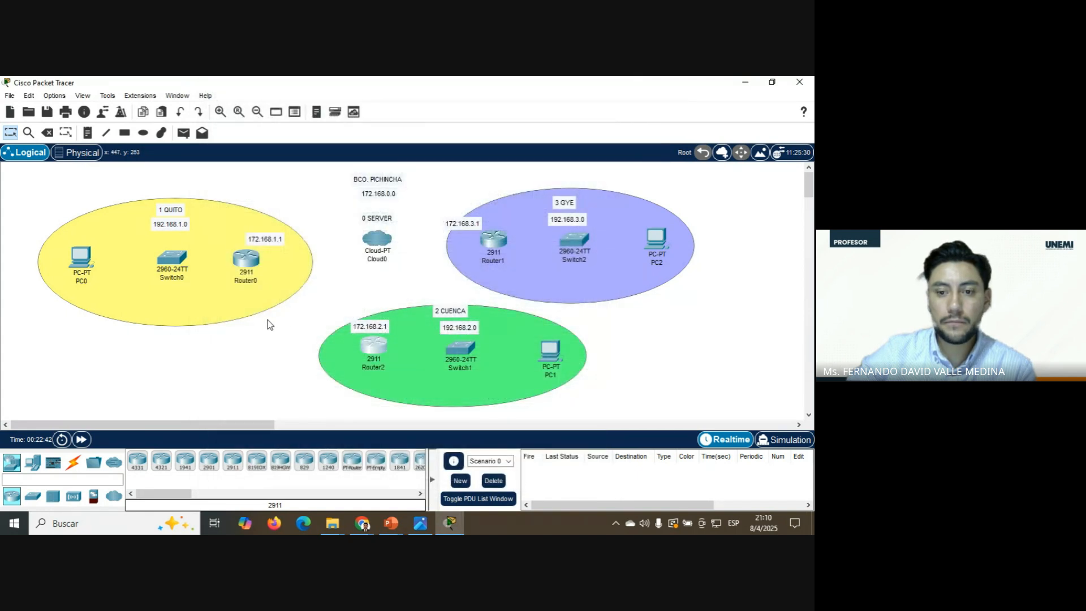
- Power off Router1 at the GYE site and install an HWIC-2T module in its leftmost expansion slot
left_click(490, 241)
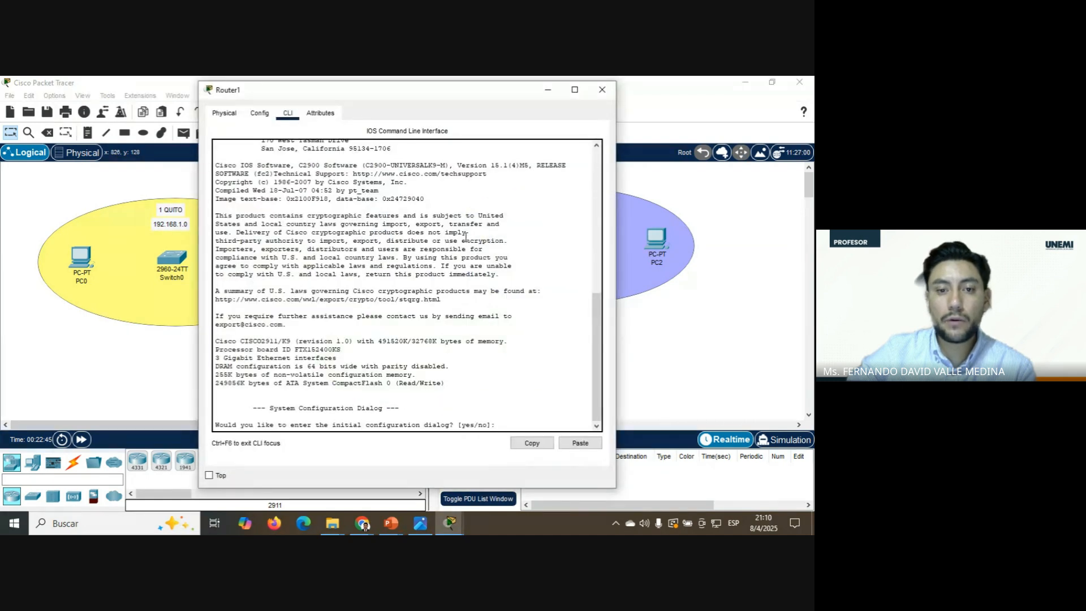
left_click(226, 114)
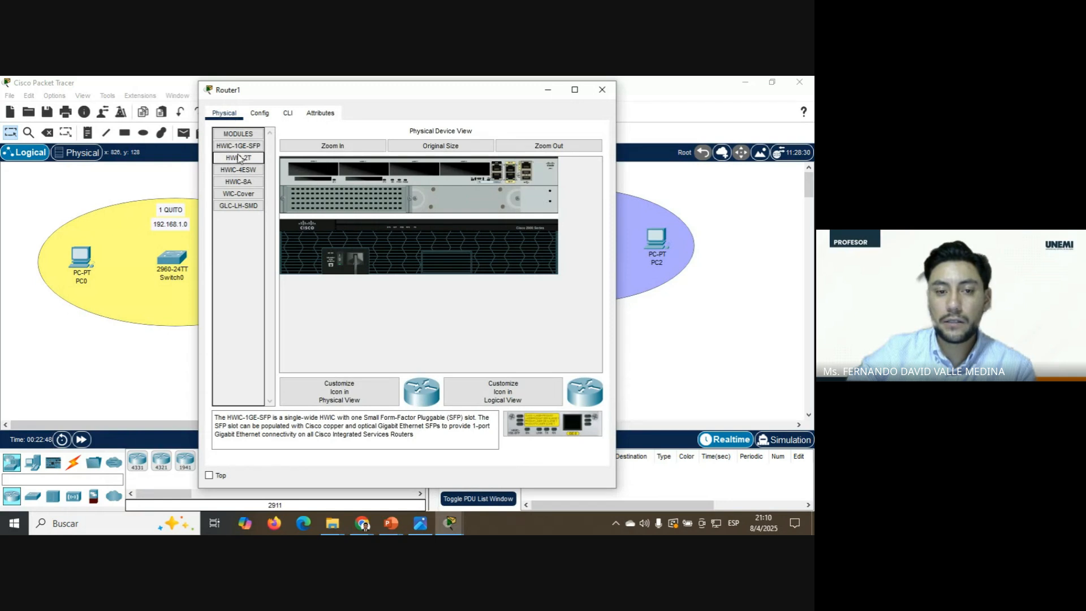
left_click(333, 145)
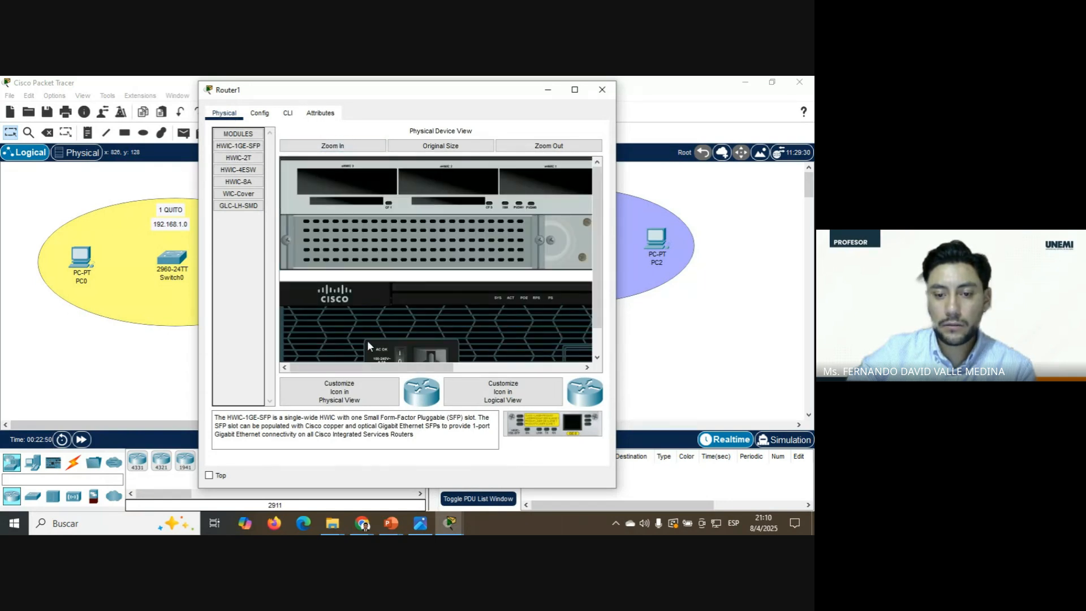
scroll(368, 341, "down", 1)
scroll(389, 320, "up", 1)
left_click_drag(238, 158, 335, 184)
- Switch Router1's power back on and close its window
scroll(414, 313, "down", 1)
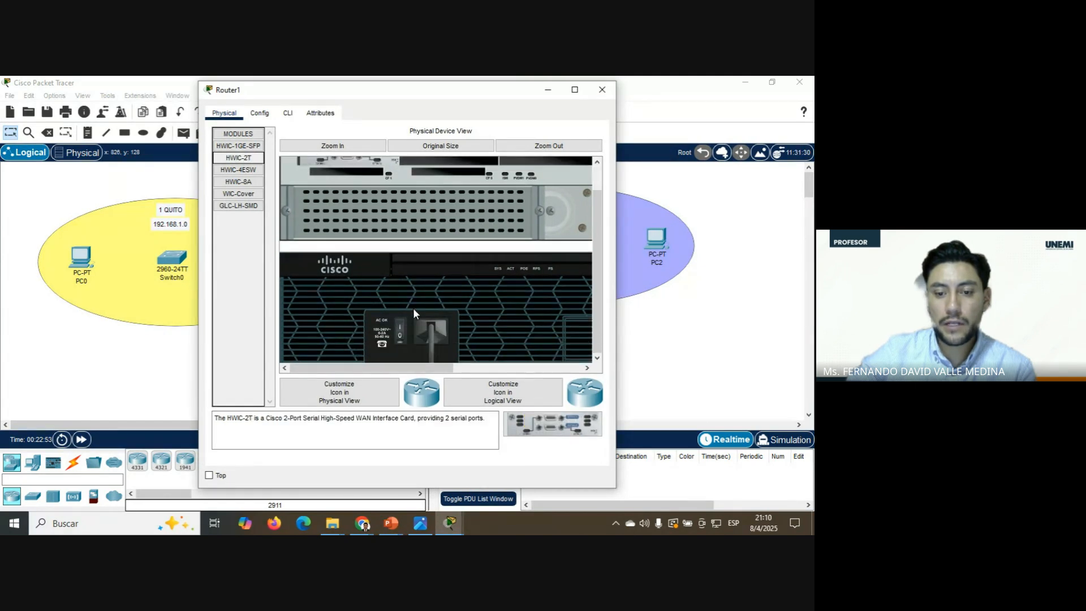
left_click(400, 338)
left_click(602, 90)
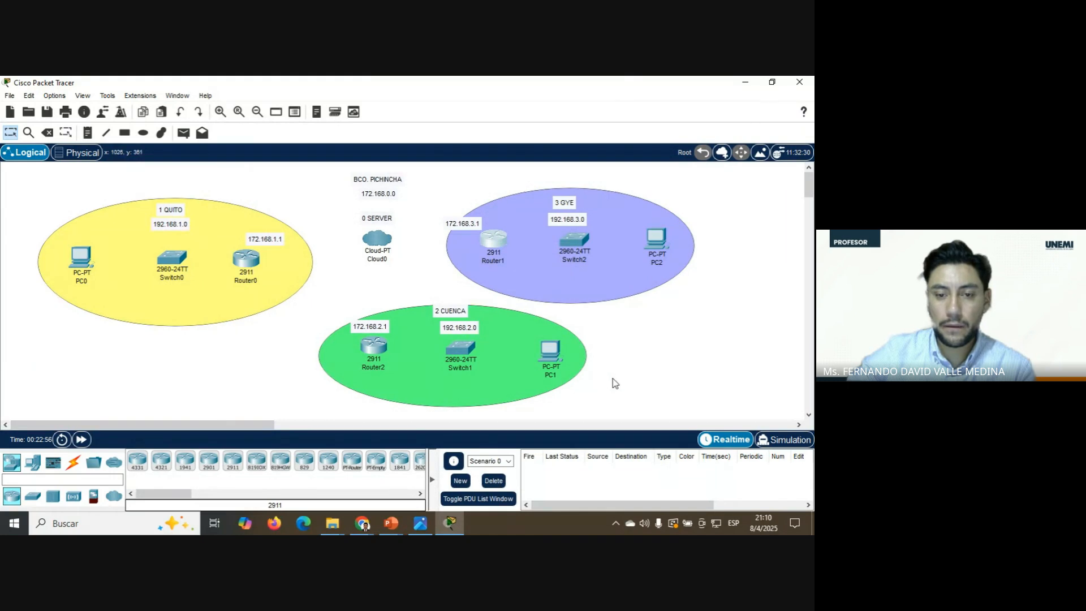
- Examine the installed HWIC-2T module in Router0's enlarged physical view and close the window
mouse_move(365, 525)
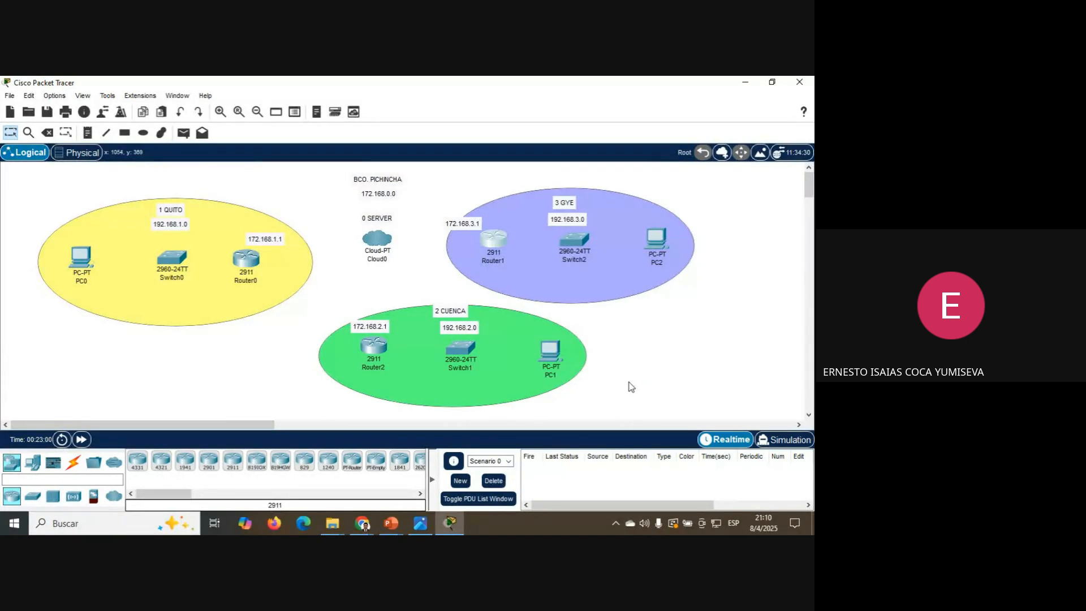
left_click(247, 262)
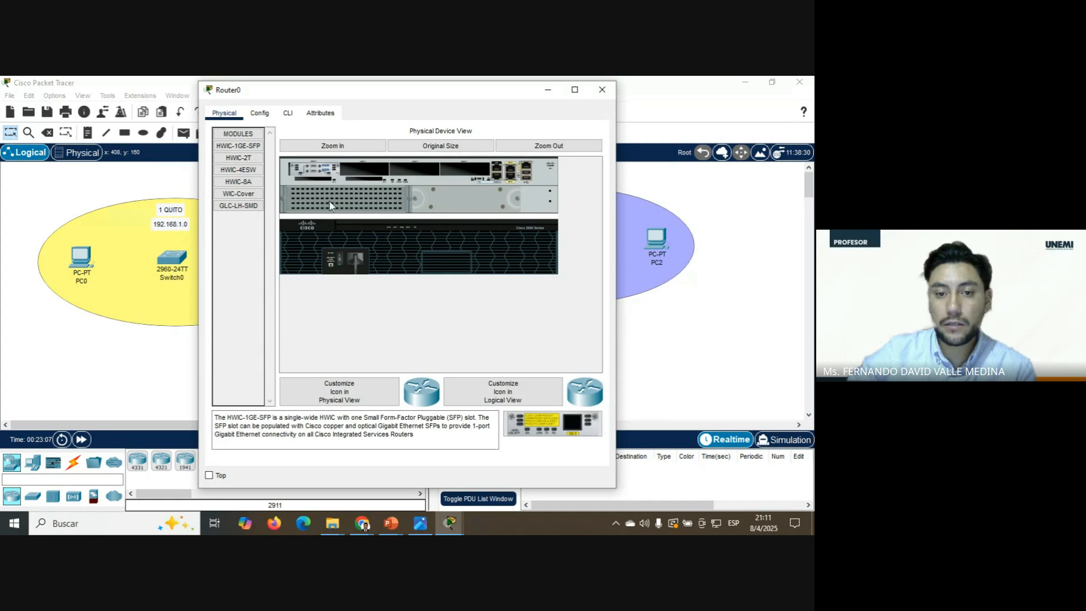
left_click(346, 146)
mouse_move(238, 162)
left_mouse_down()
mouse_move(344, 184)
mouse_move(247, 161)
left_mouse_up()
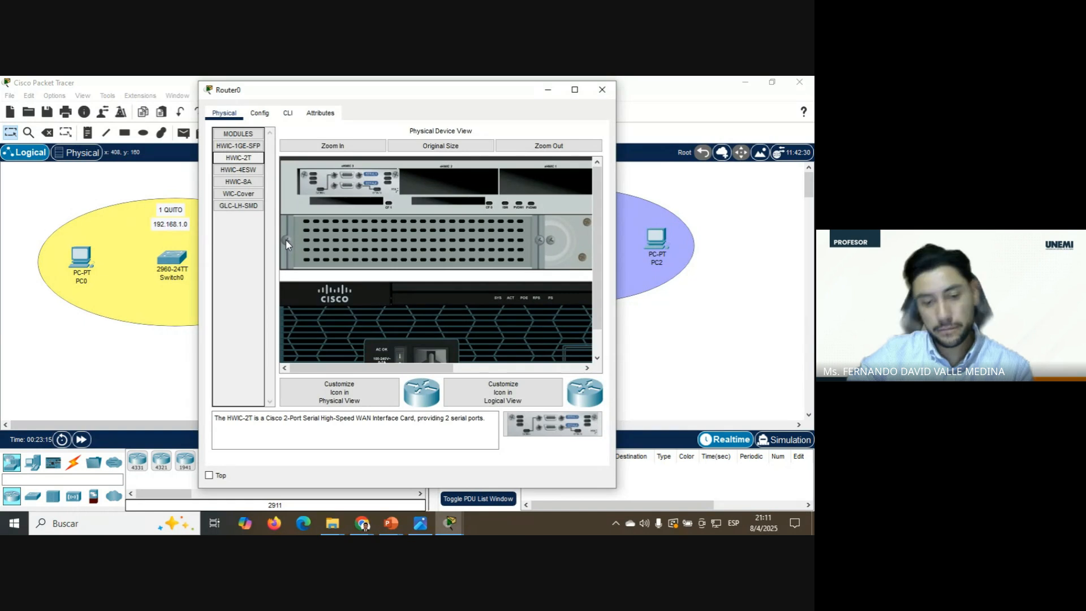
left_click(602, 90)
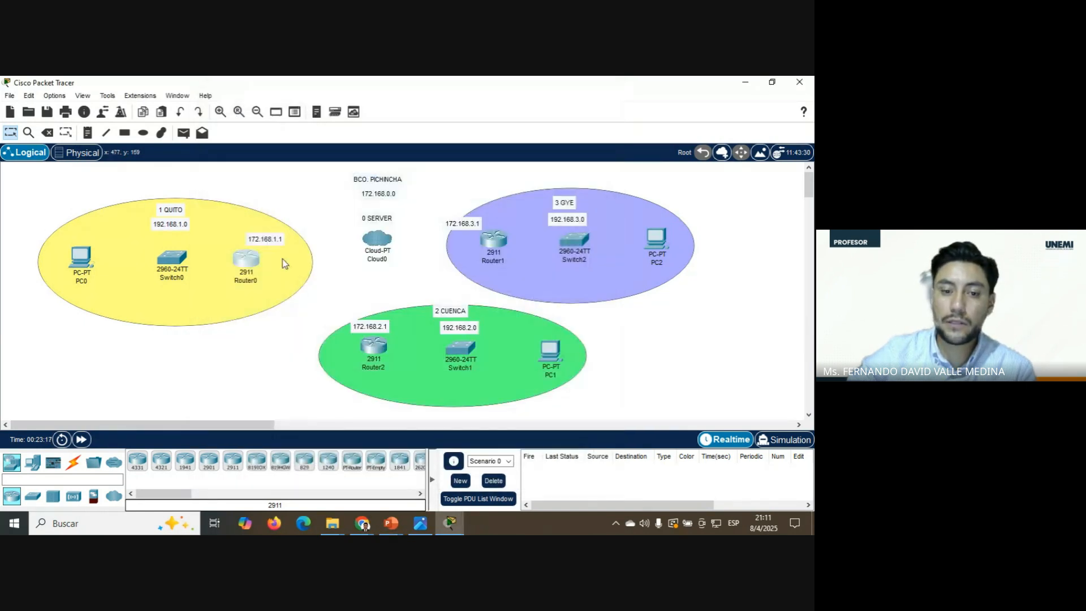
left_click(252, 261)
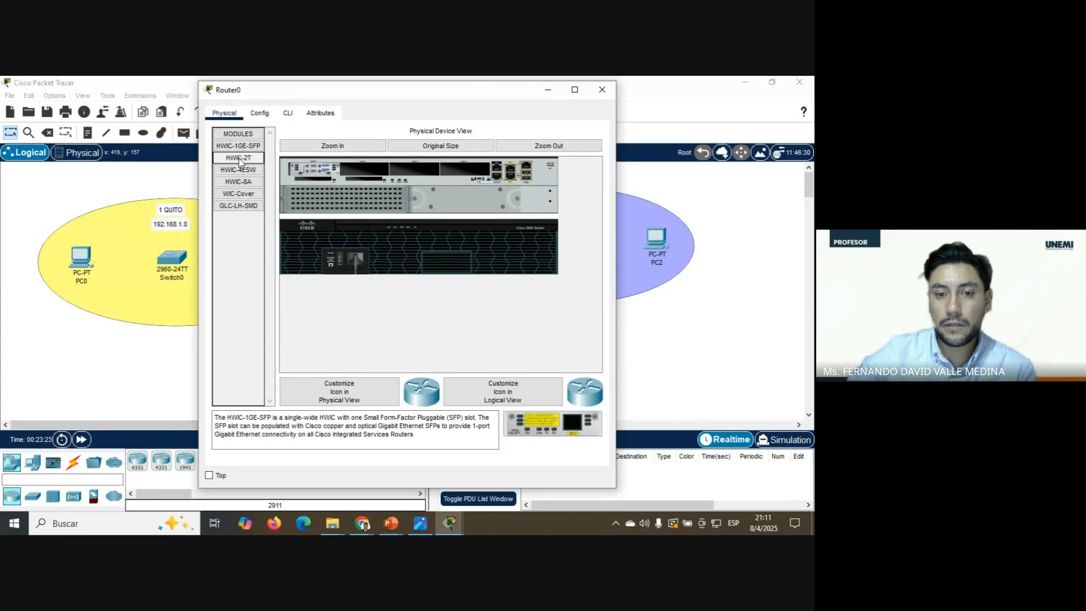
left_click(352, 149)
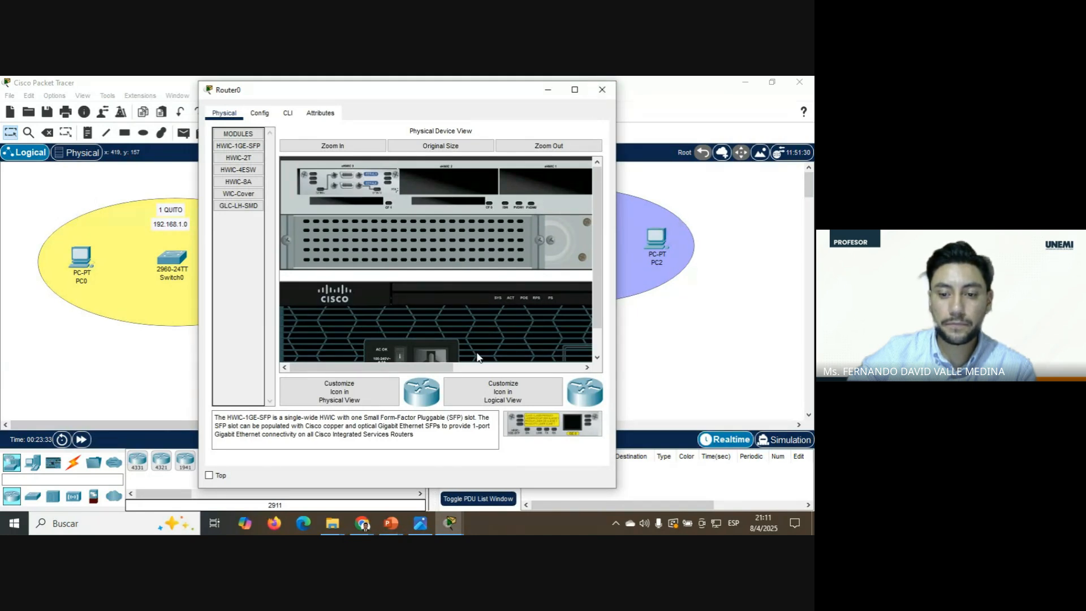
left_click_drag(427, 367, 338, 369)
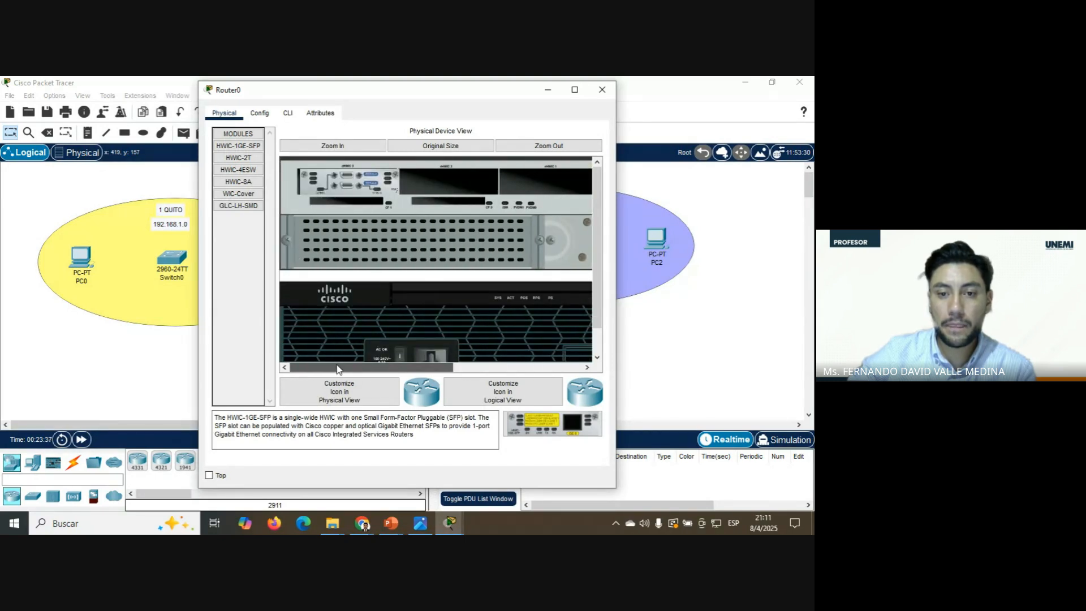
left_click(603, 89)
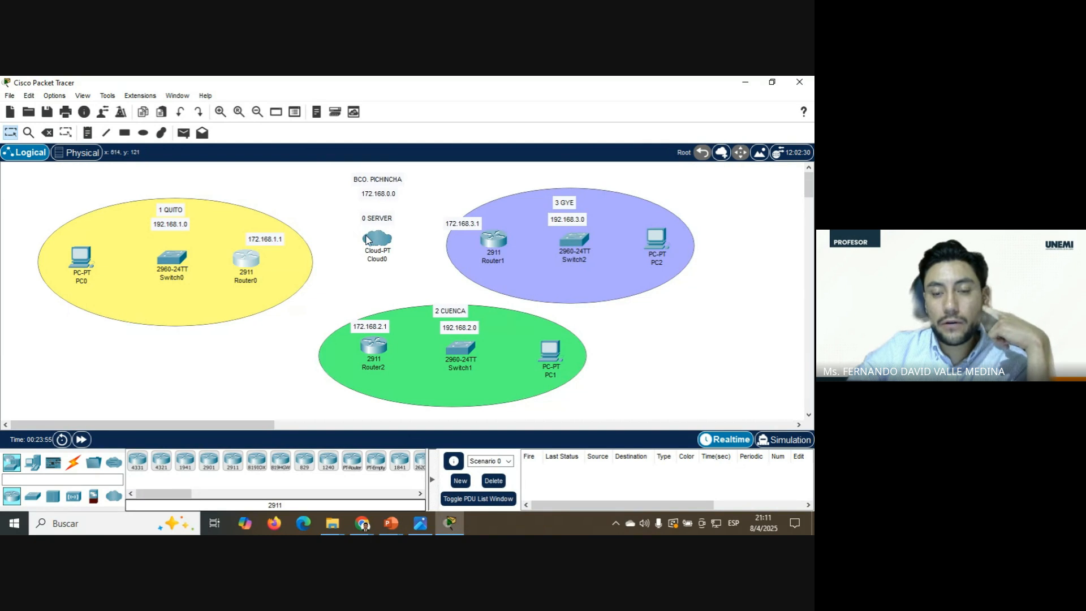
- Connect Cloud0's Serial1 port to Router0's Serial0/3/0 port at the QUITO site with a Serial DCE cable
mouse_move(369, 244)
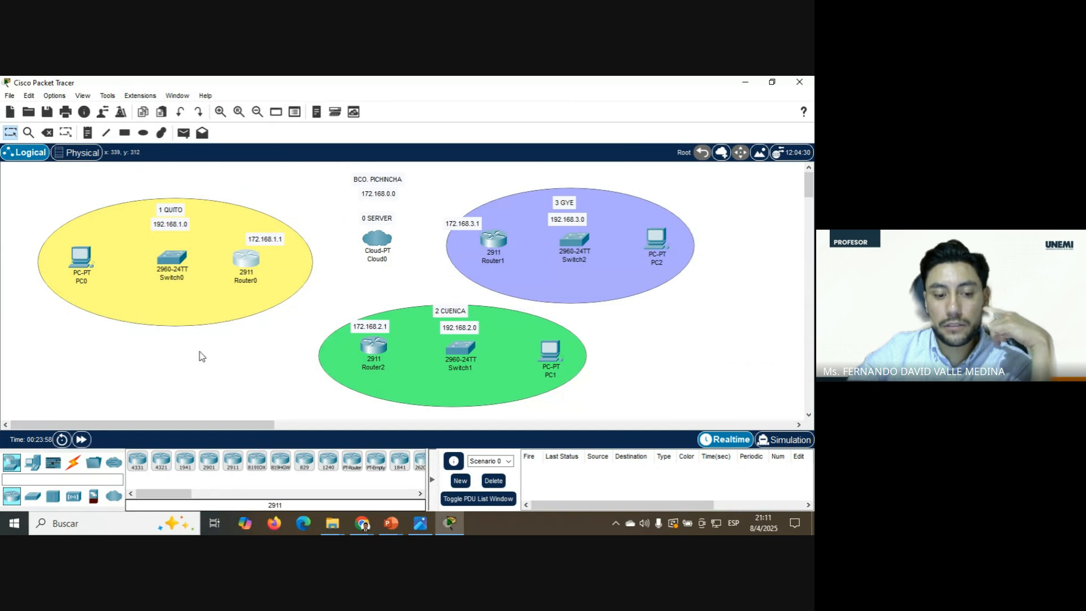
left_click(73, 464)
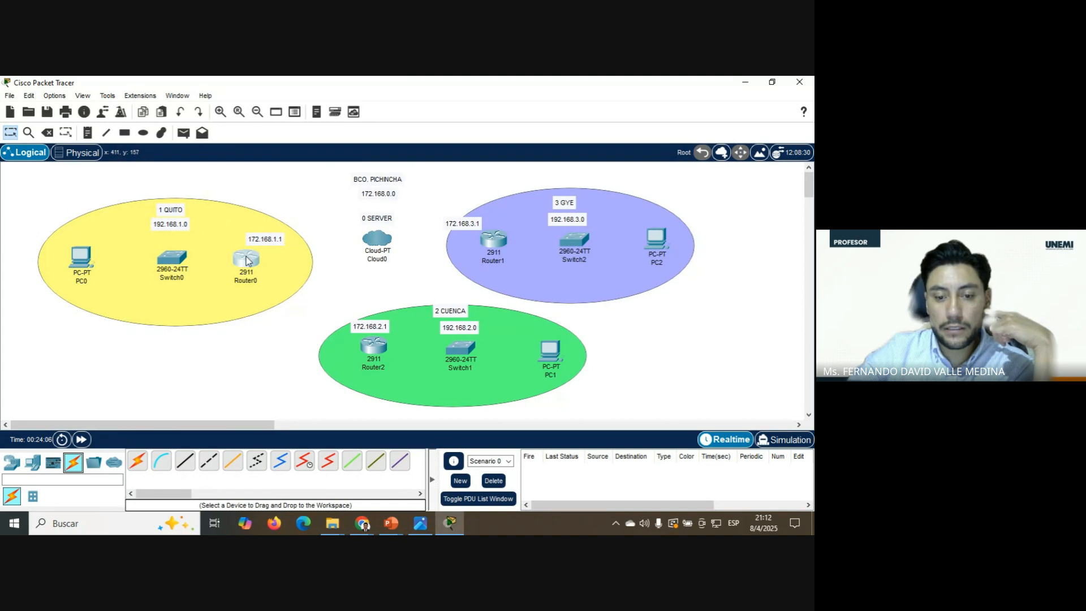
left_click(304, 462)
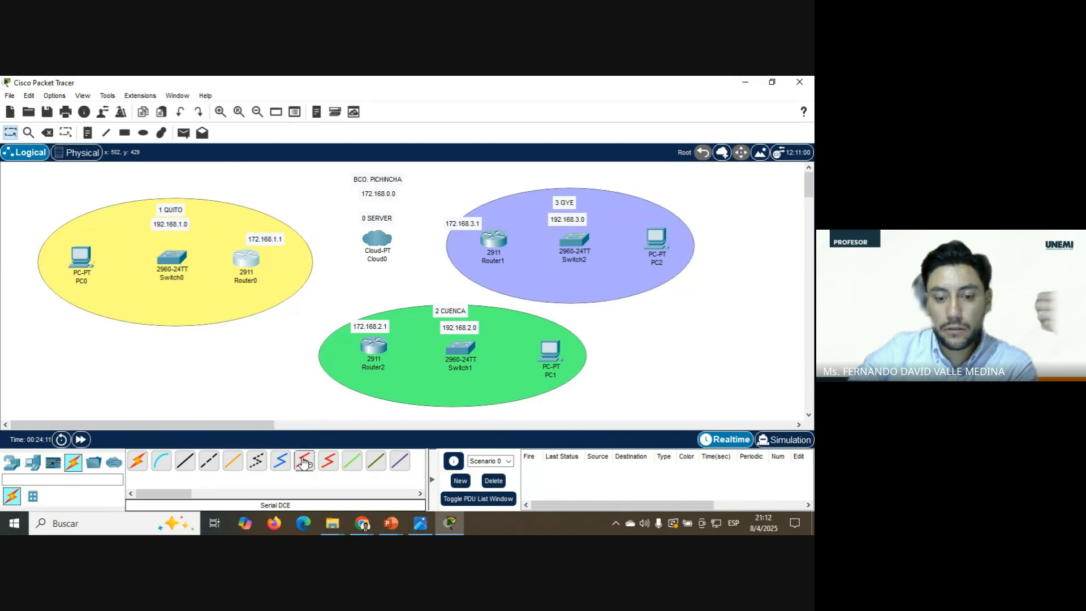
left_click(364, 238)
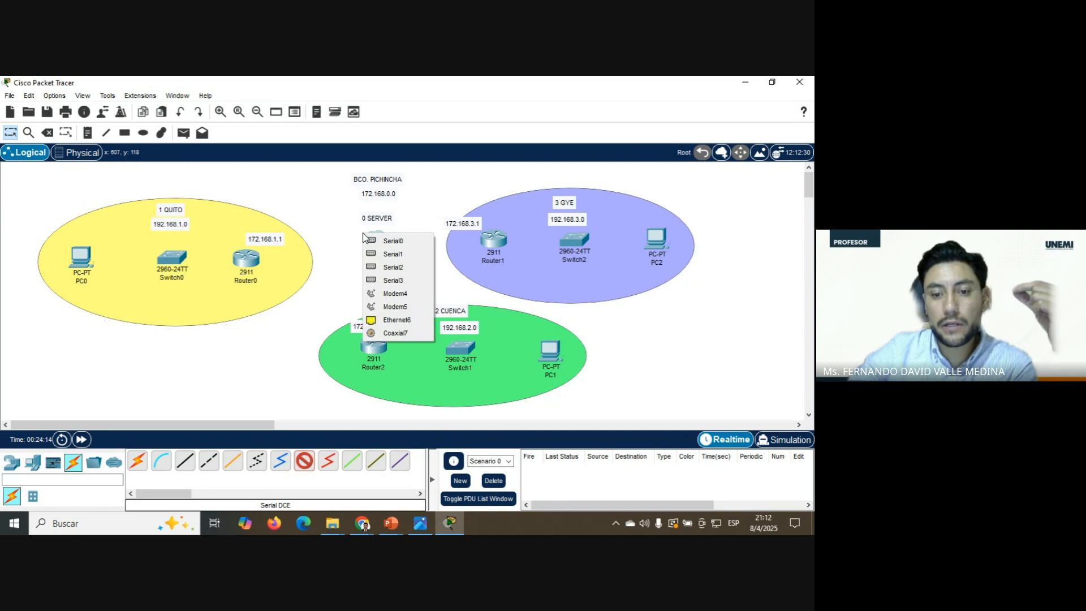
left_click(395, 256)
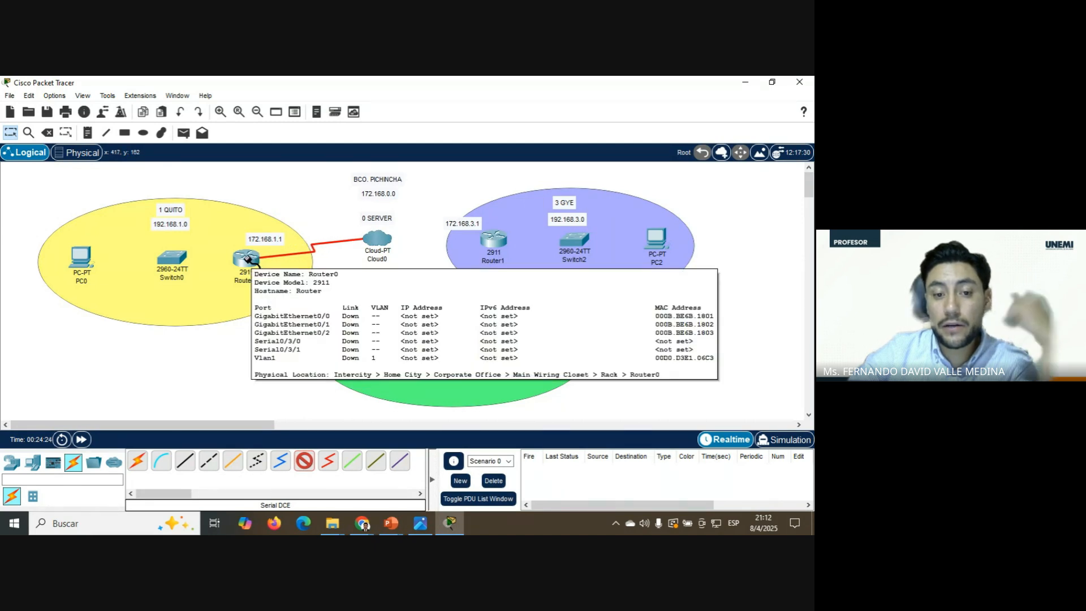
left_click(248, 259)
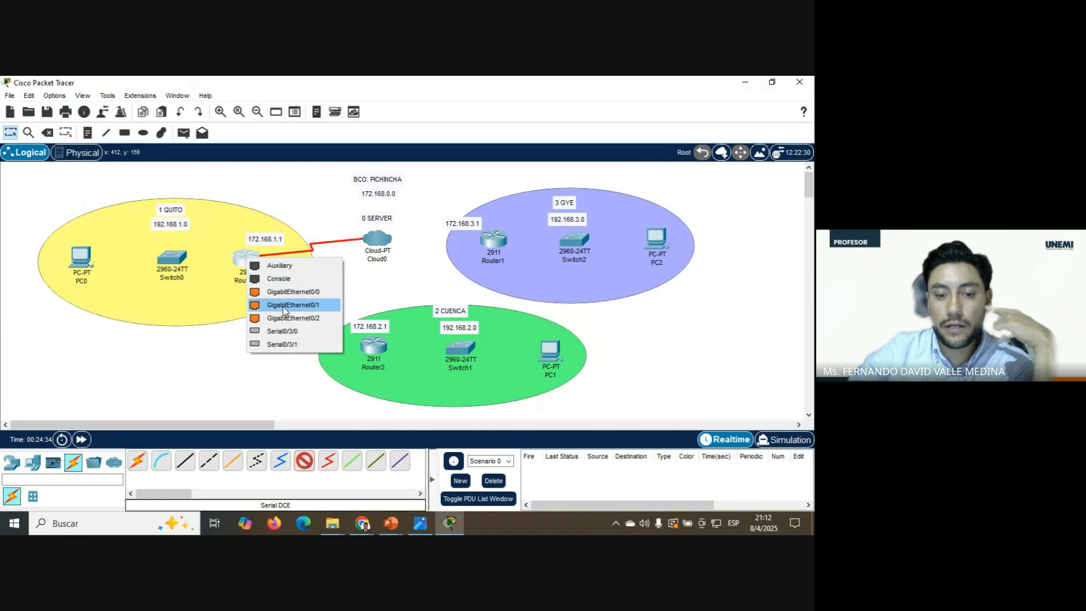
left_click(285, 332)
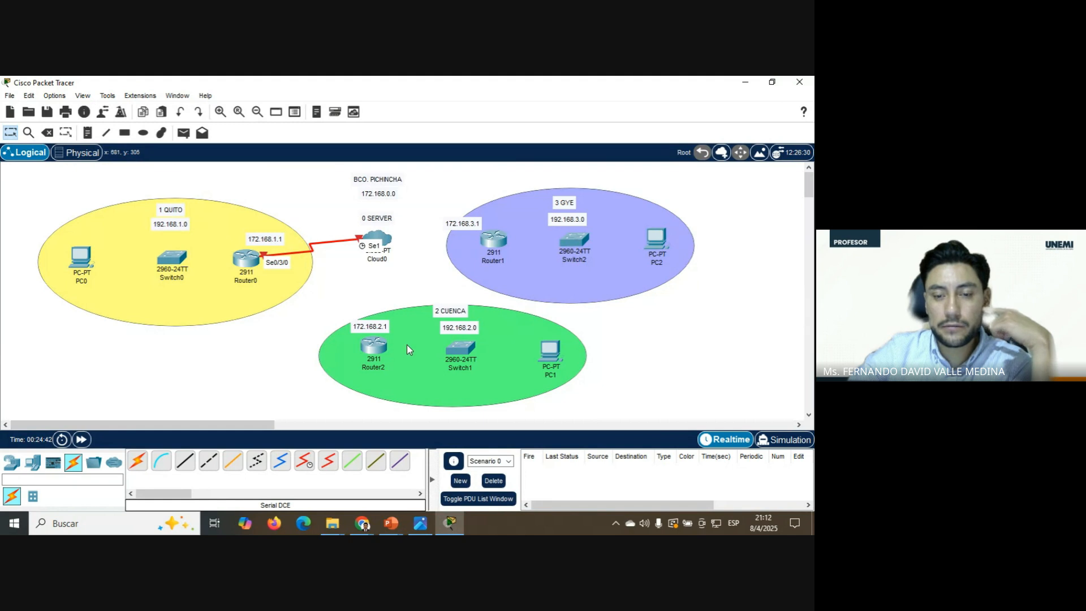
- Connect Cloud0's Serial2 port to Router2's Serial0/3/0 port at the CUENCA site with a Serial DCE cable
left_click(302, 466)
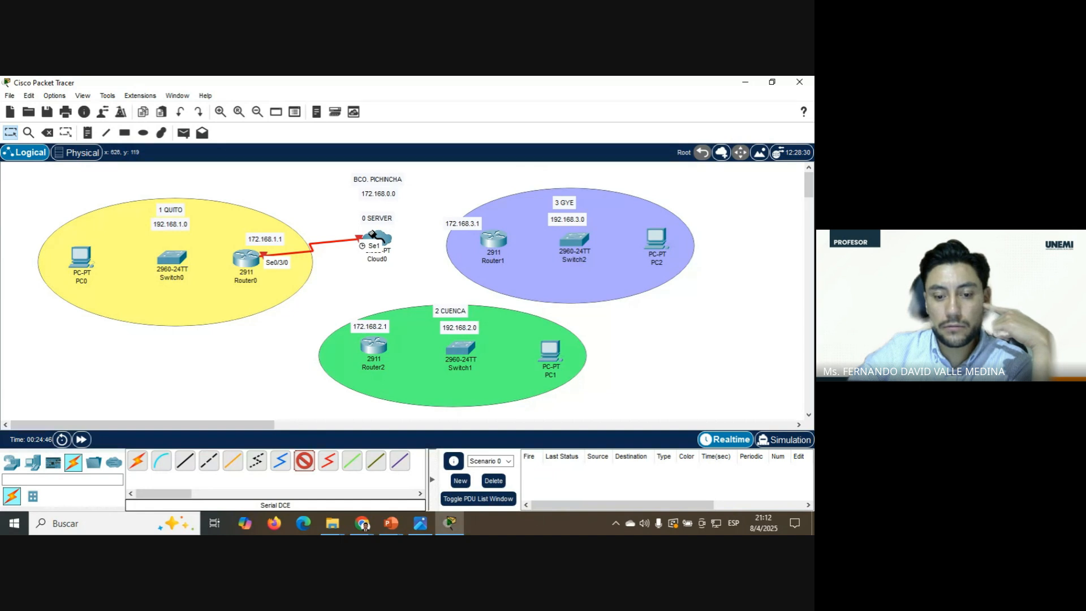
left_click(304, 461)
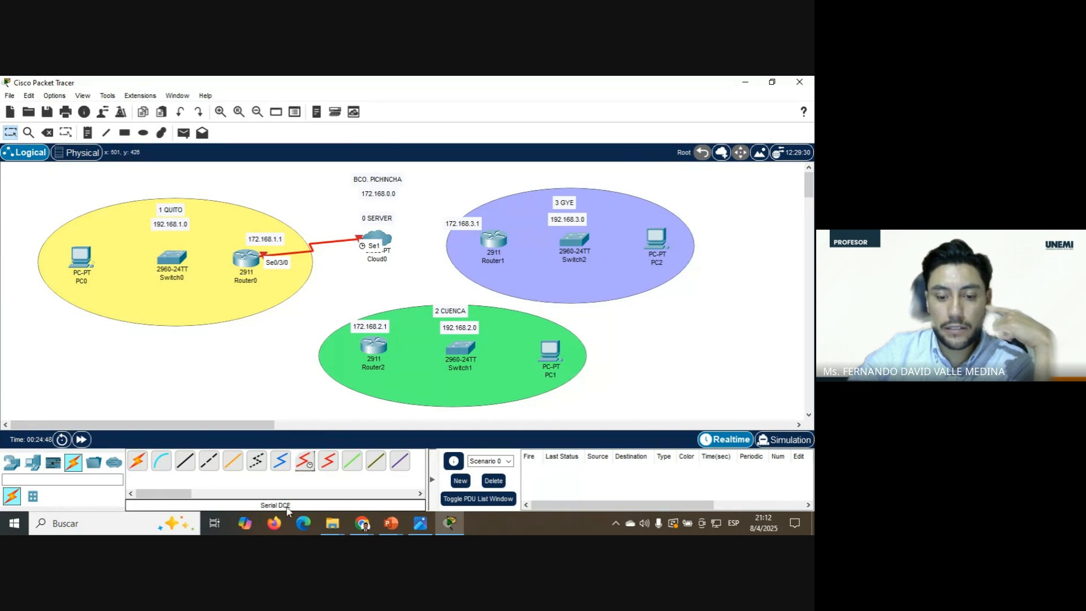
left_click(303, 466)
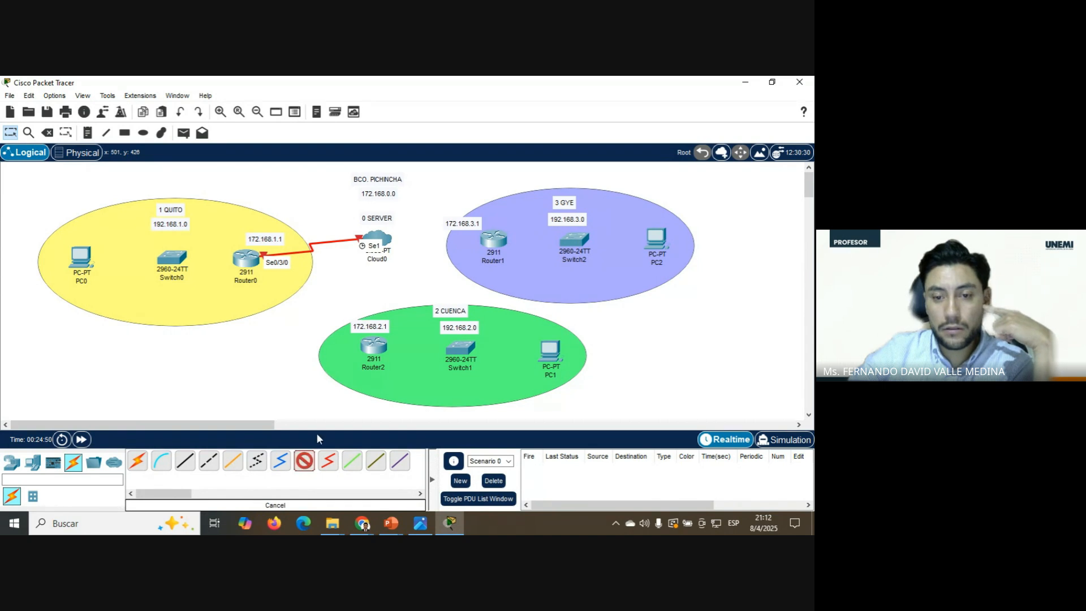
left_click(374, 234)
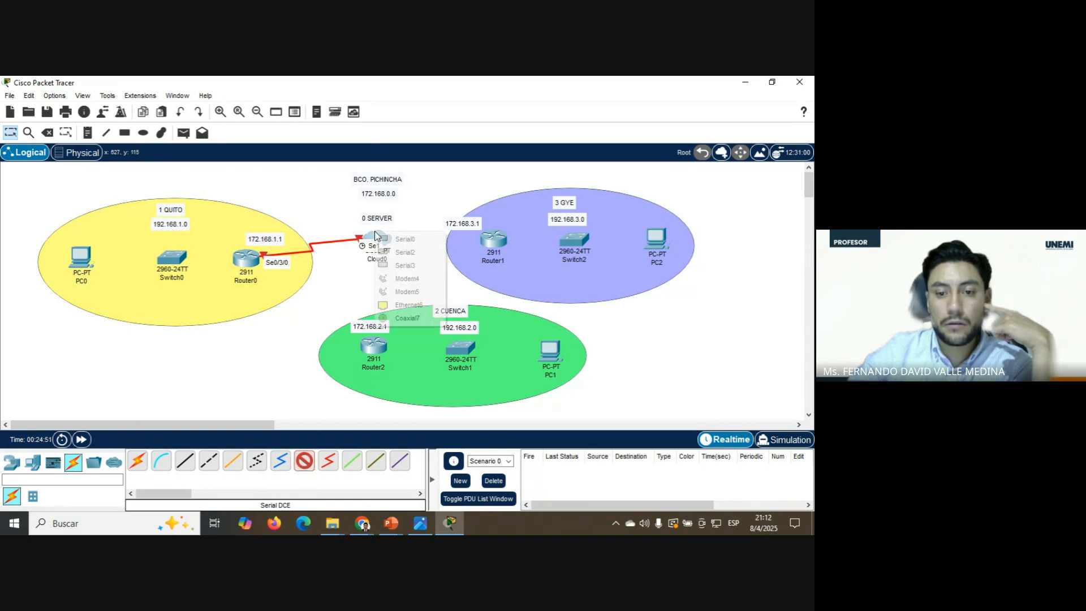
left_click(405, 253)
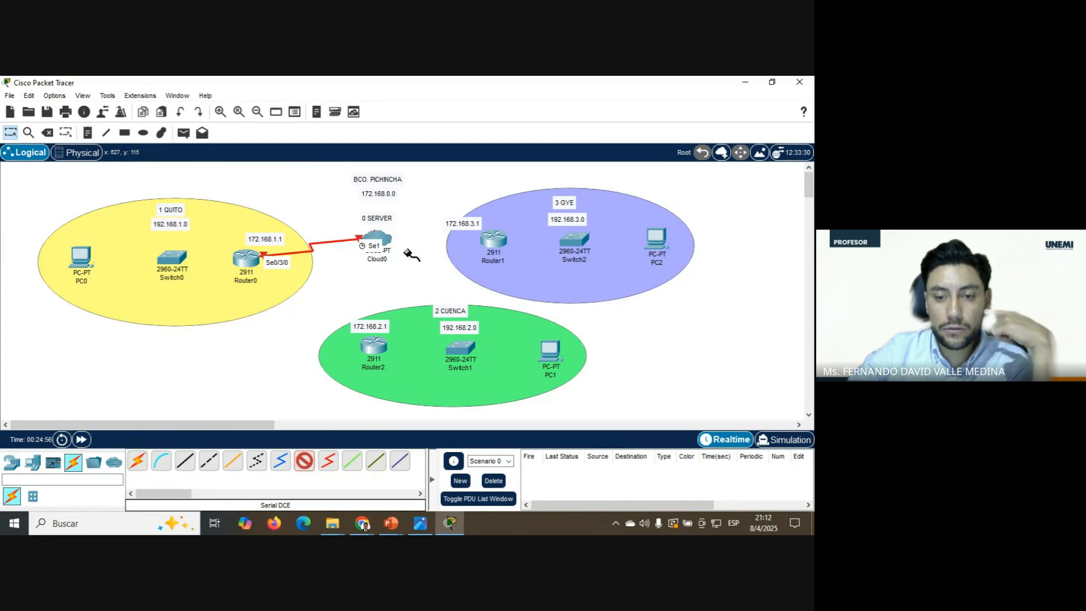
left_click(374, 343)
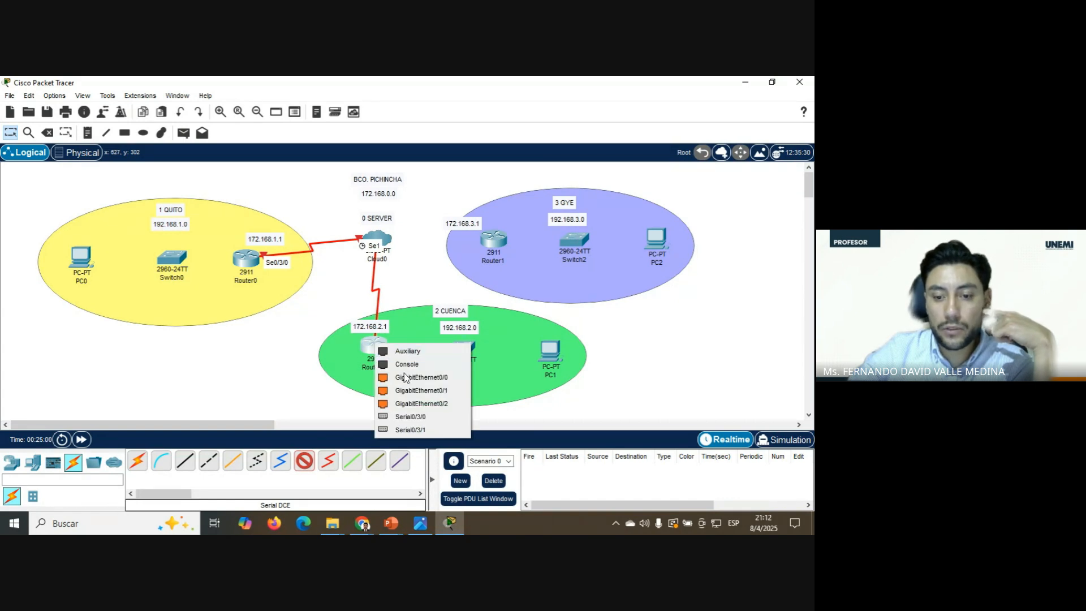
left_click(407, 418)
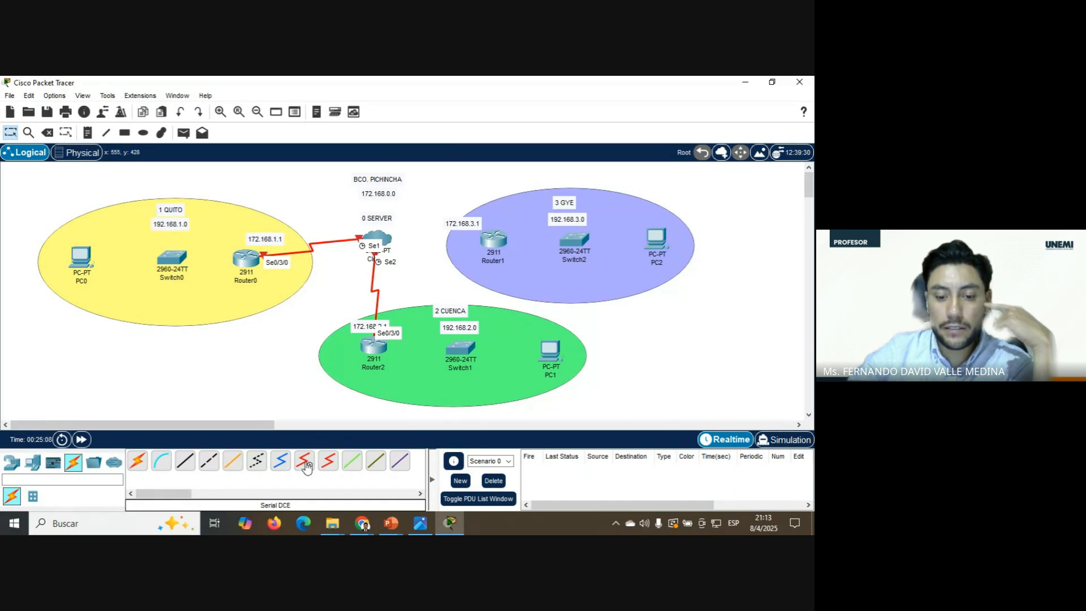
- Connect Cloud0's Serial3 port to Router1's Serial0/3/0 port at the GYE site with a Serial DCE cable
left_click(305, 463)
left_click(374, 234)
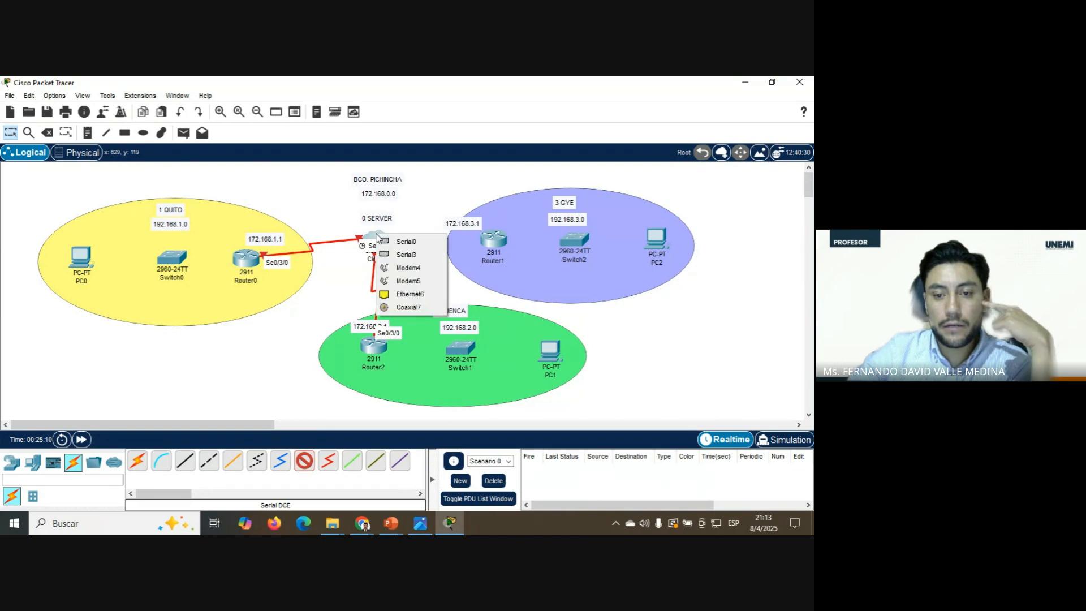
left_click(404, 256)
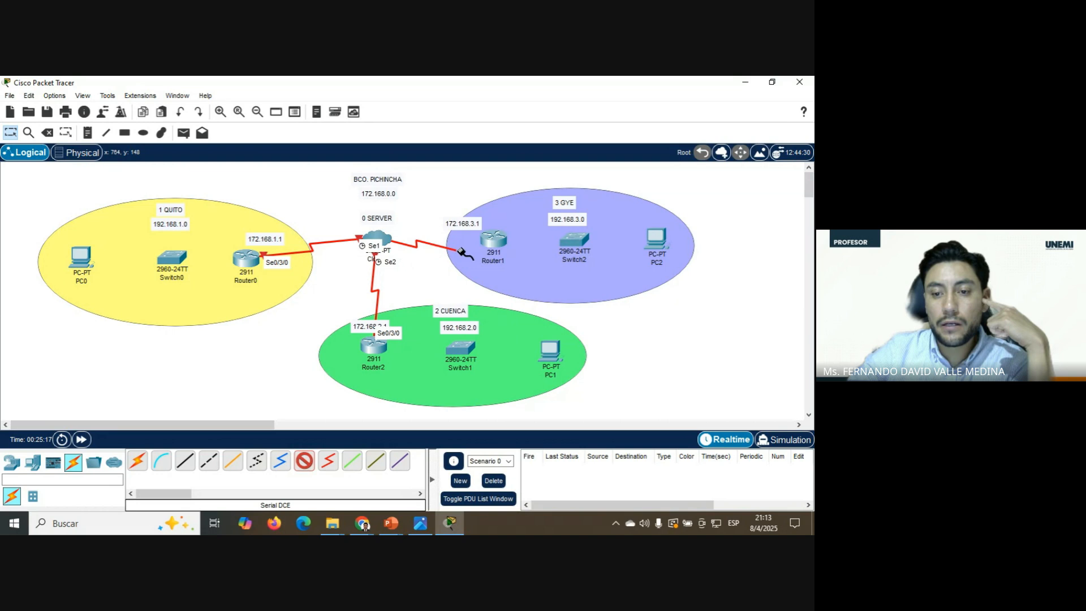
left_click(496, 243)
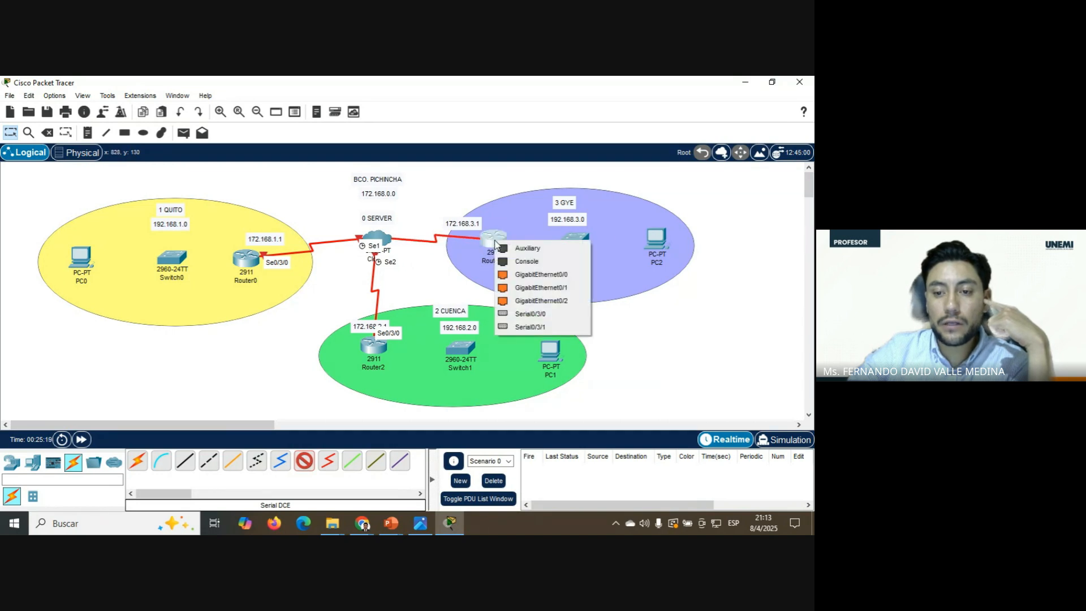
left_click(531, 314)
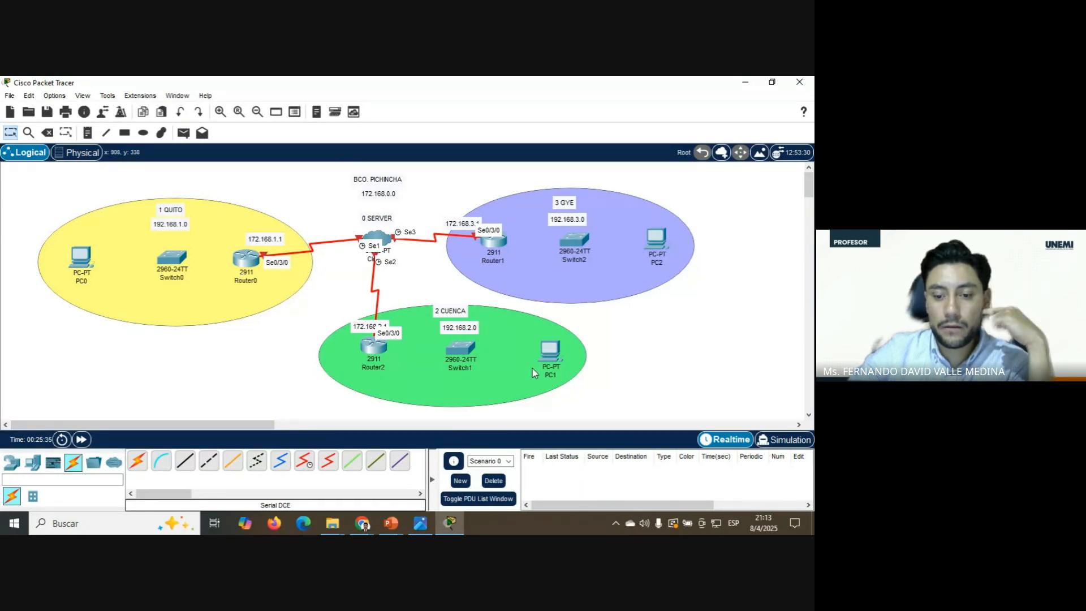
left_click(362, 524)
mouse_move(303, 497)
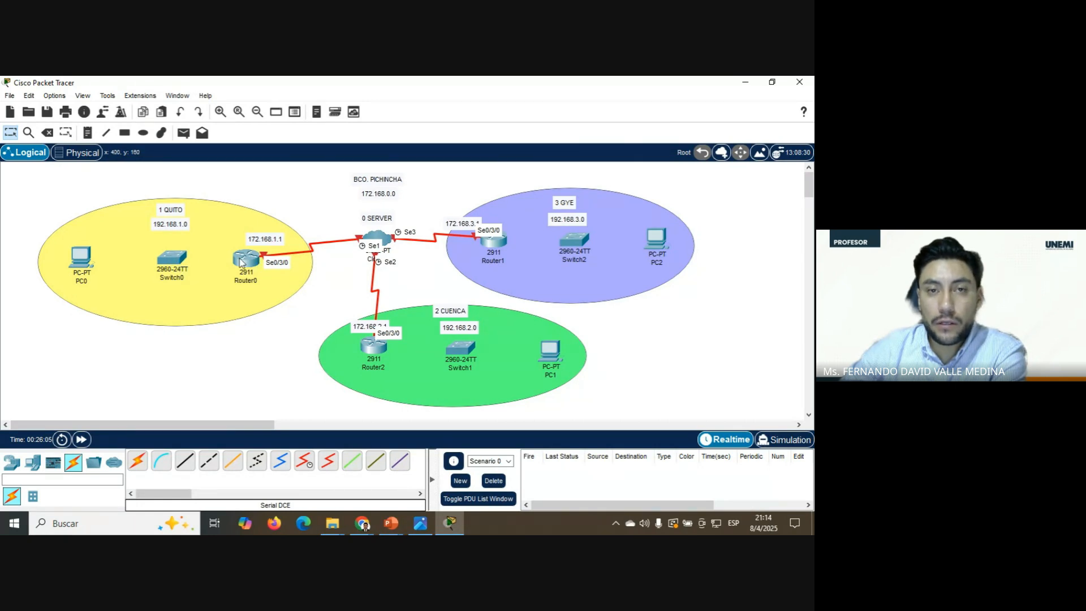
- Connect Router0's GigabitEthernet0/0 port to Switch0's FastEthernet0/1 port at the QUITO site with a Copper Straight-Through cable
left_click(186, 463)
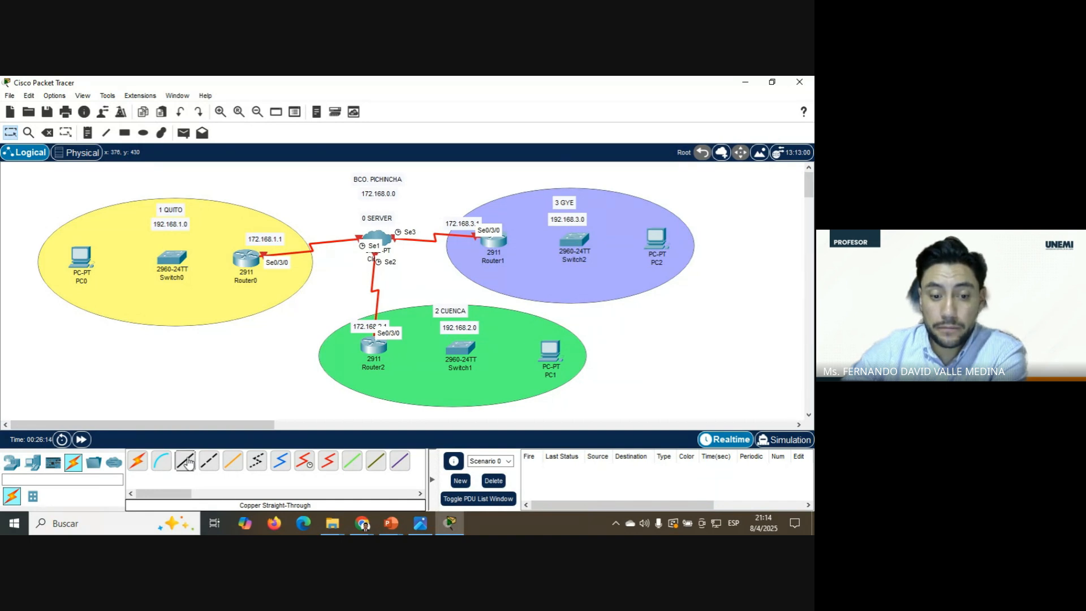
left_click(243, 262)
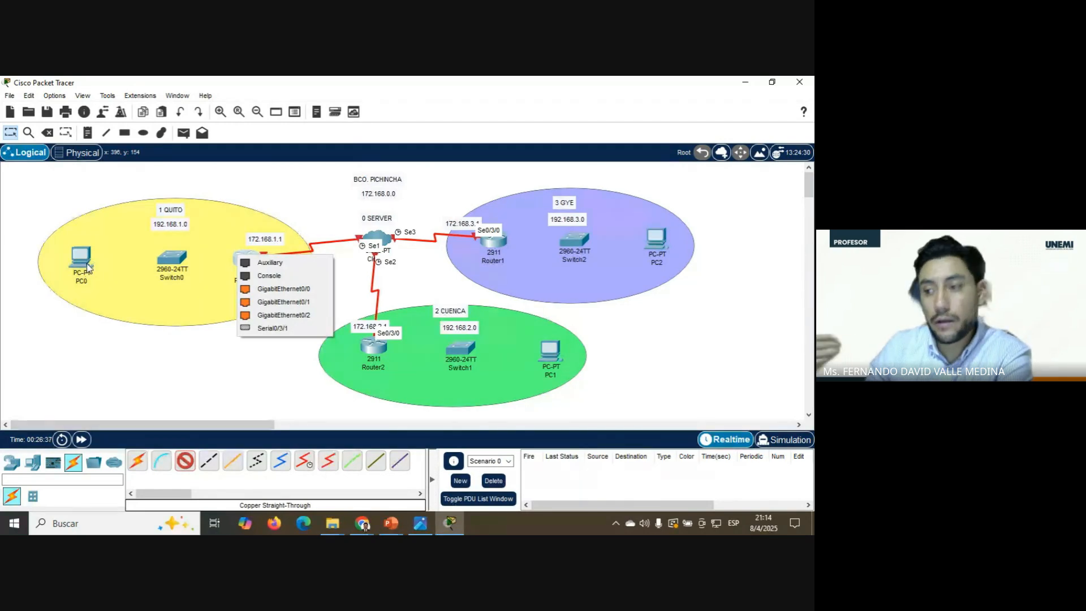
left_click(280, 289)
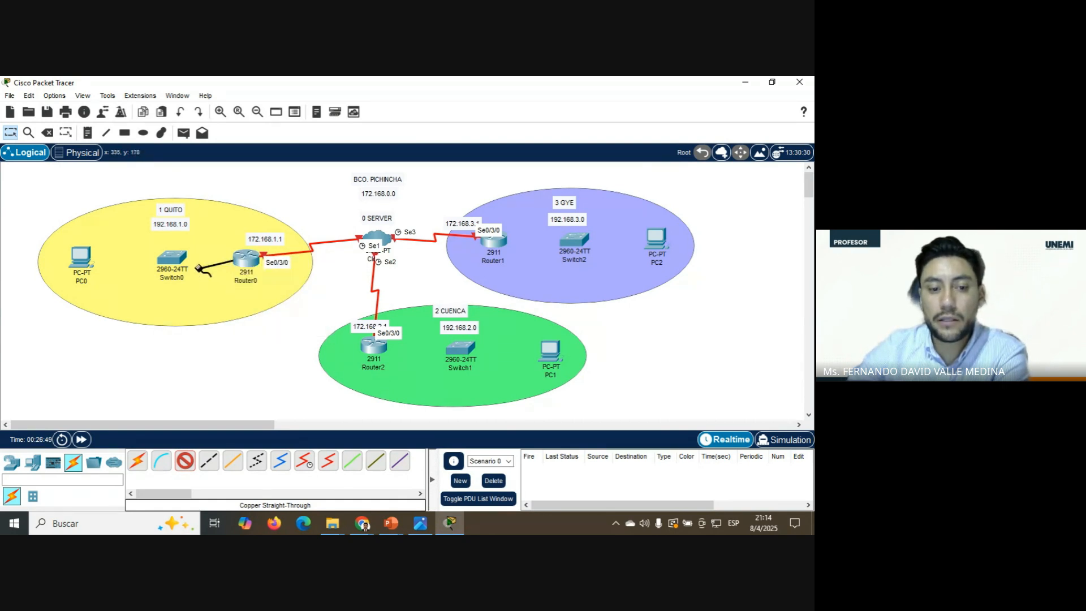
mouse_move(169, 258)
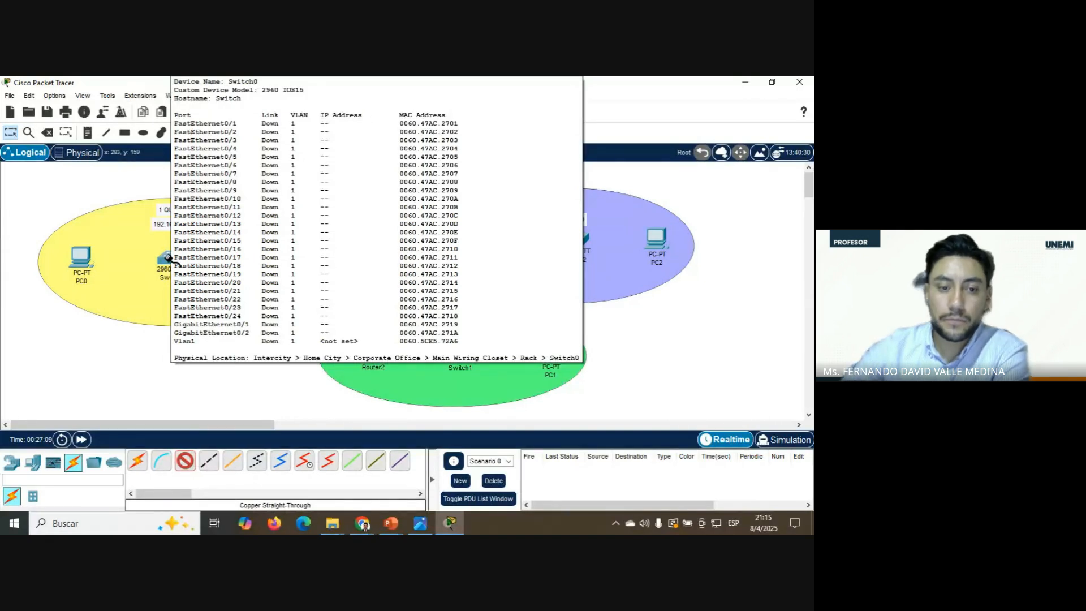
left_click(180, 266)
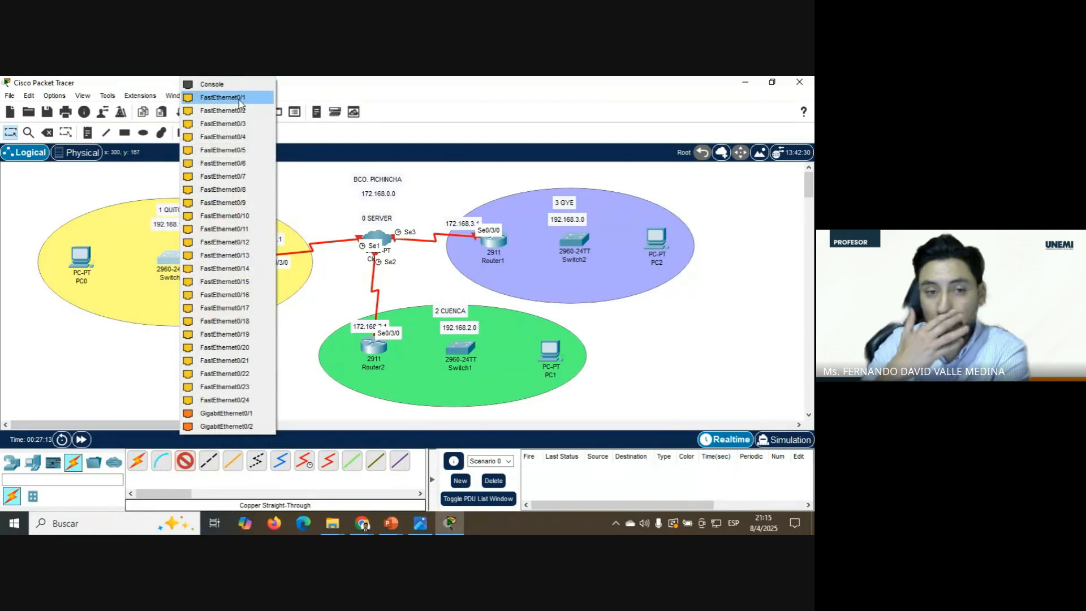
left_click(239, 101)
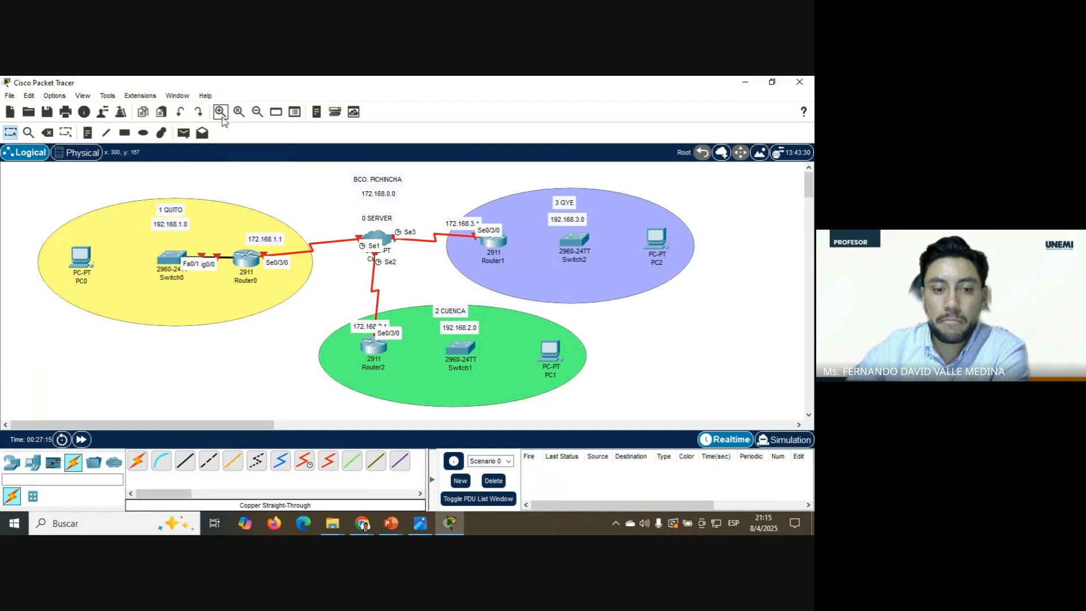
- Connect Switch0's FastEthernet0/2 port to PC0's FastEthernet0 port at the QUITO site with a Copper Straight-Through cable
left_click(193, 467)
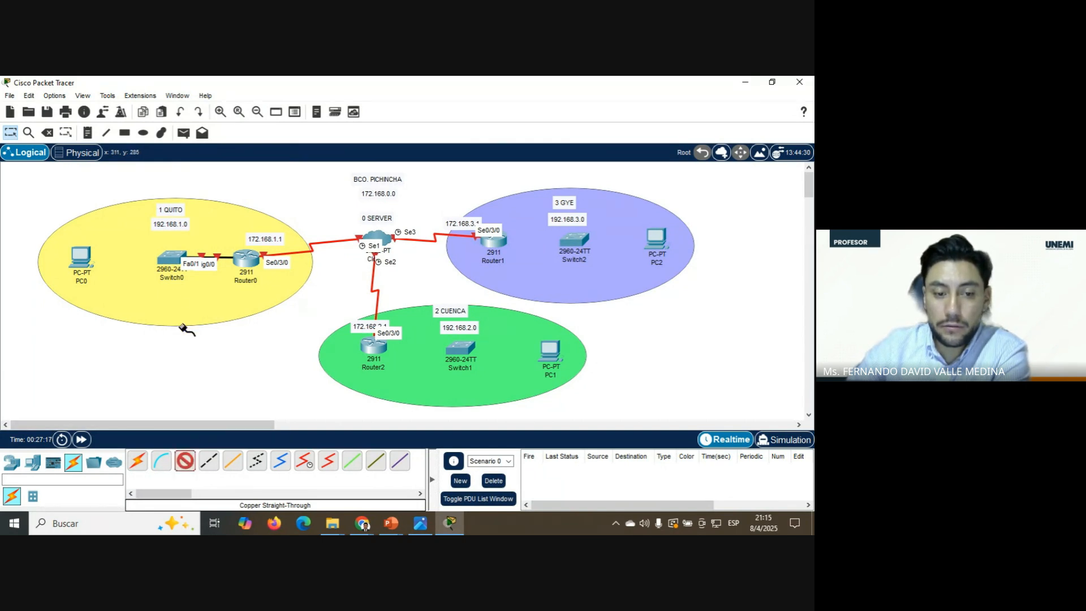
left_click(169, 258)
left_click(224, 102)
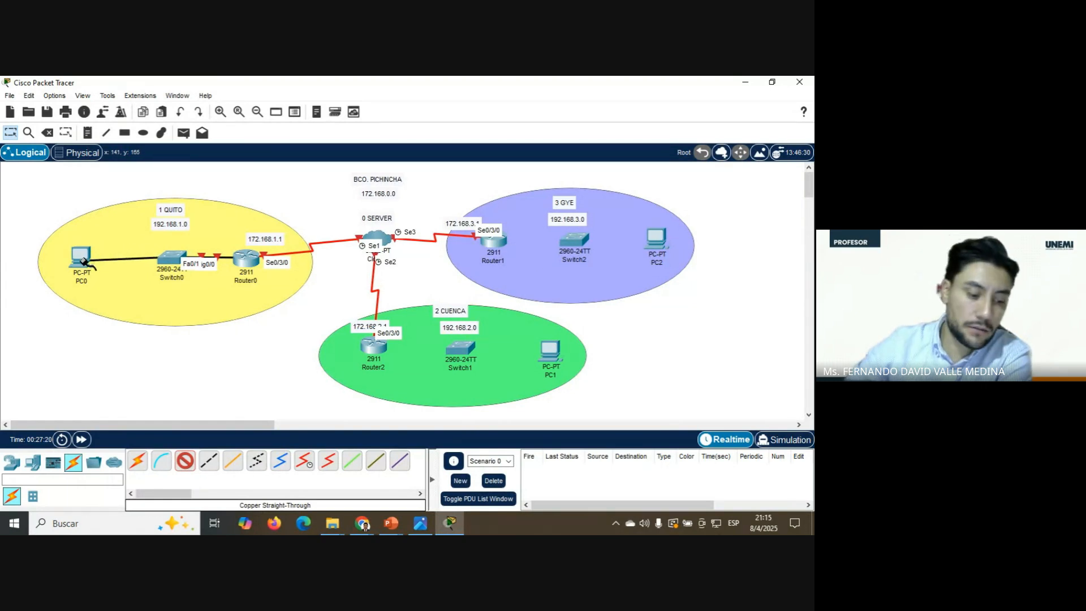
mouse_move(83, 261)
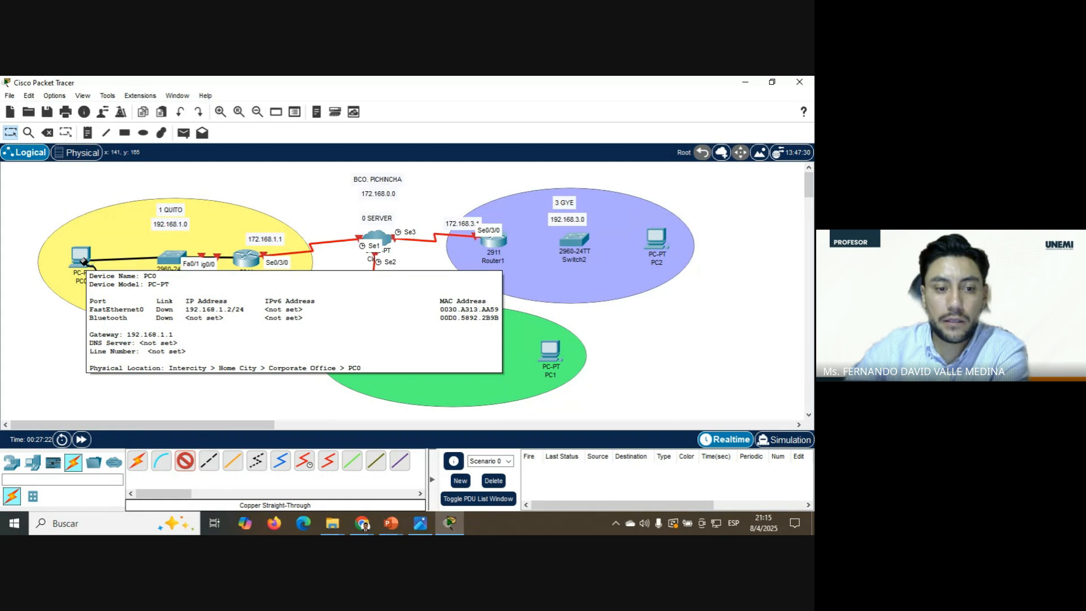
left_click(84, 262)
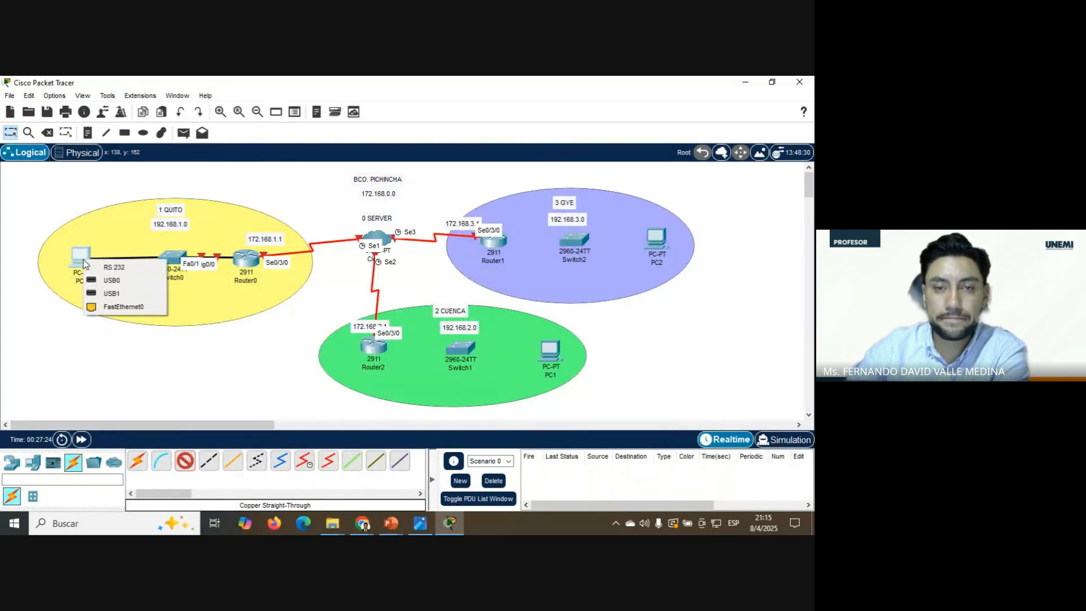
left_click(122, 307)
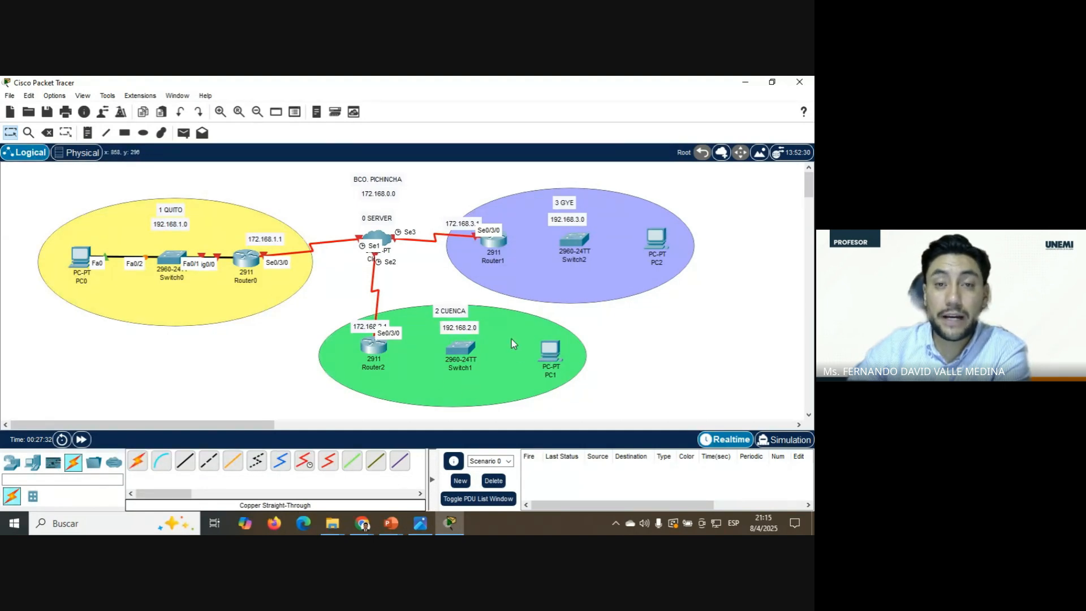
- Connect Router2's GigabitEthernet0/0 port to Switch1's FastEthernet0/1 port at the CUENCA site with a Copper Straight-Through cable
left_click(185, 461)
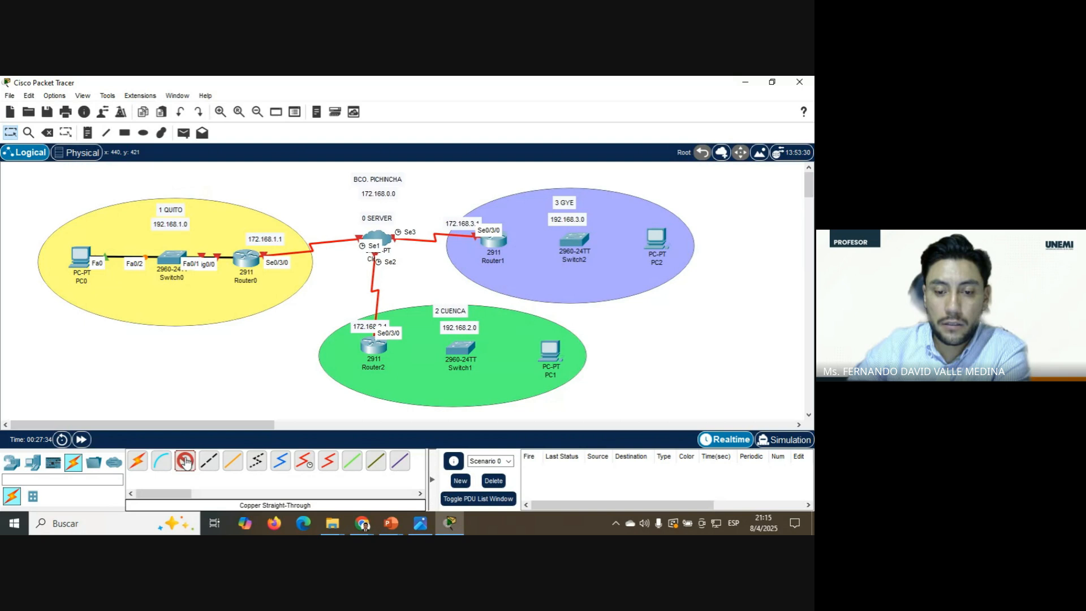
left_click(370, 344)
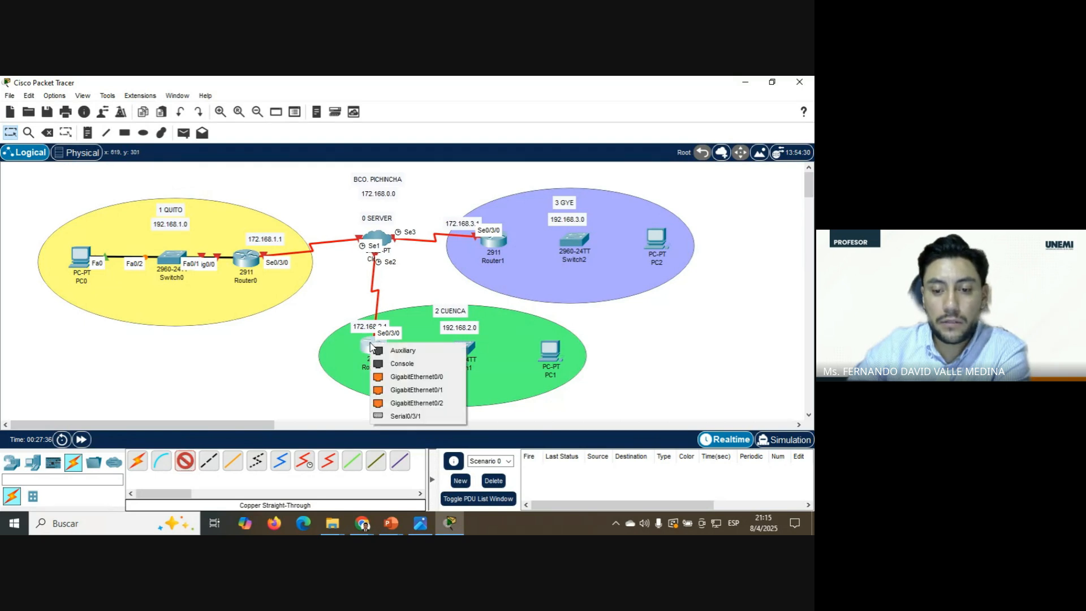
left_click(405, 376)
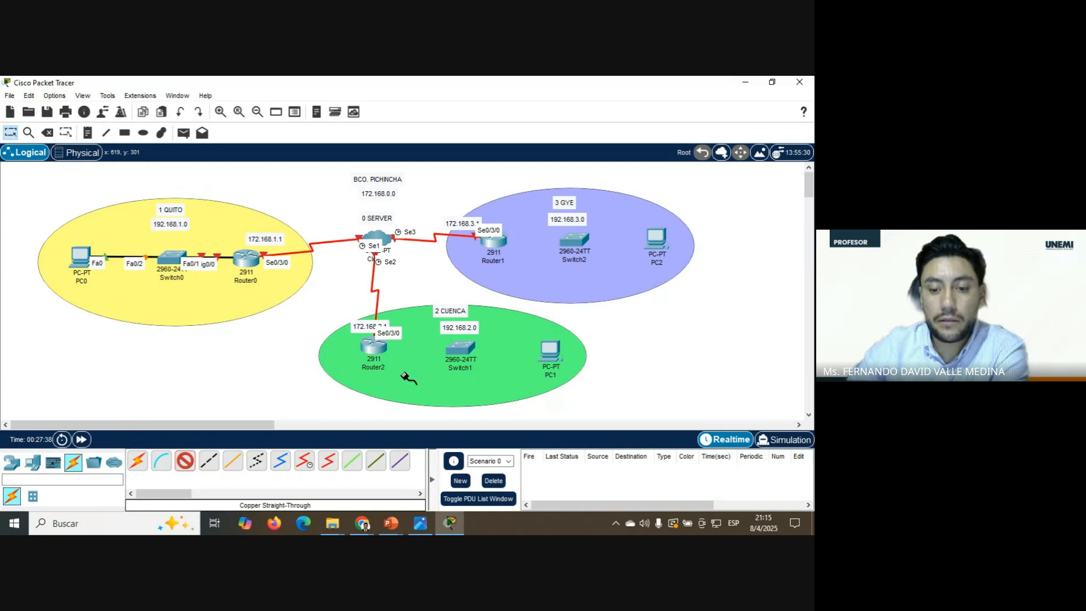
left_click(461, 348)
left_click(503, 100)
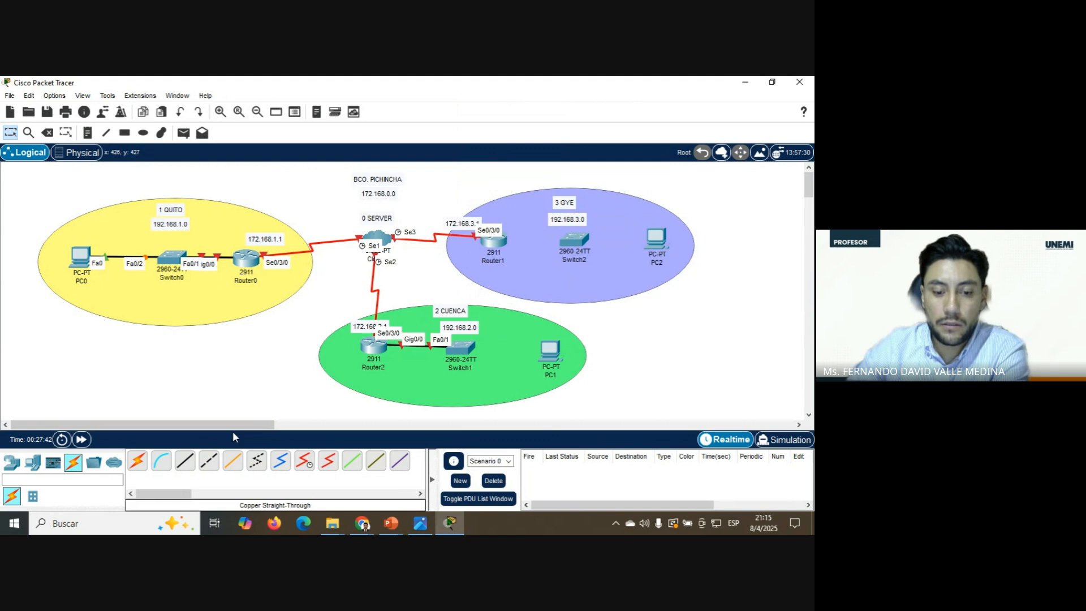
- Connect Switch1's FastEthernet0/2 port to PC1's FastEthernet0 port at the CUENCA site with a Copper Straight-Through cable
left_click(185, 461)
left_click(462, 347)
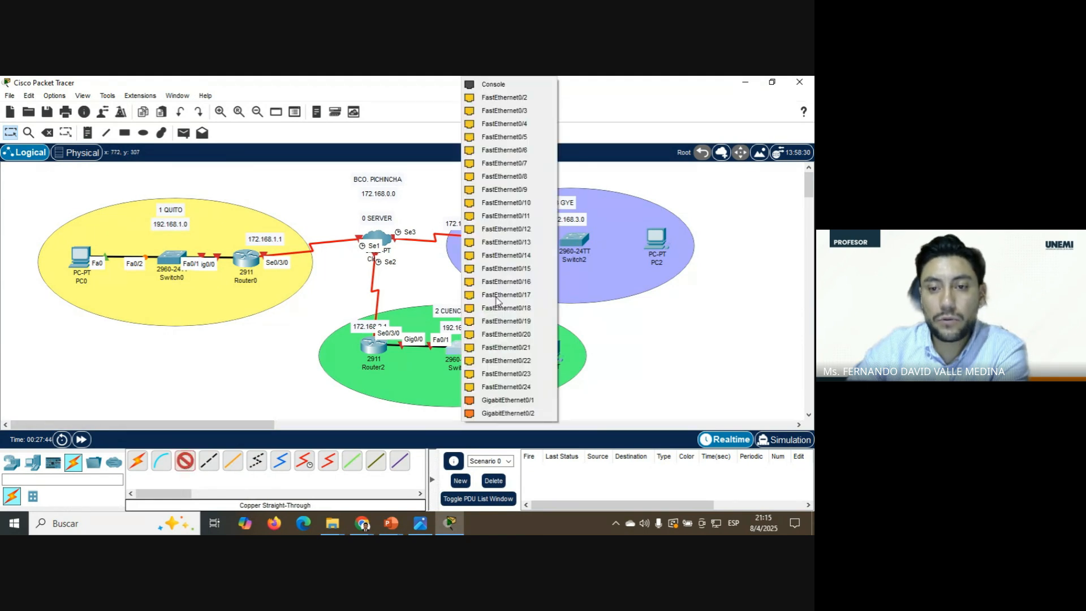
left_click(526, 98)
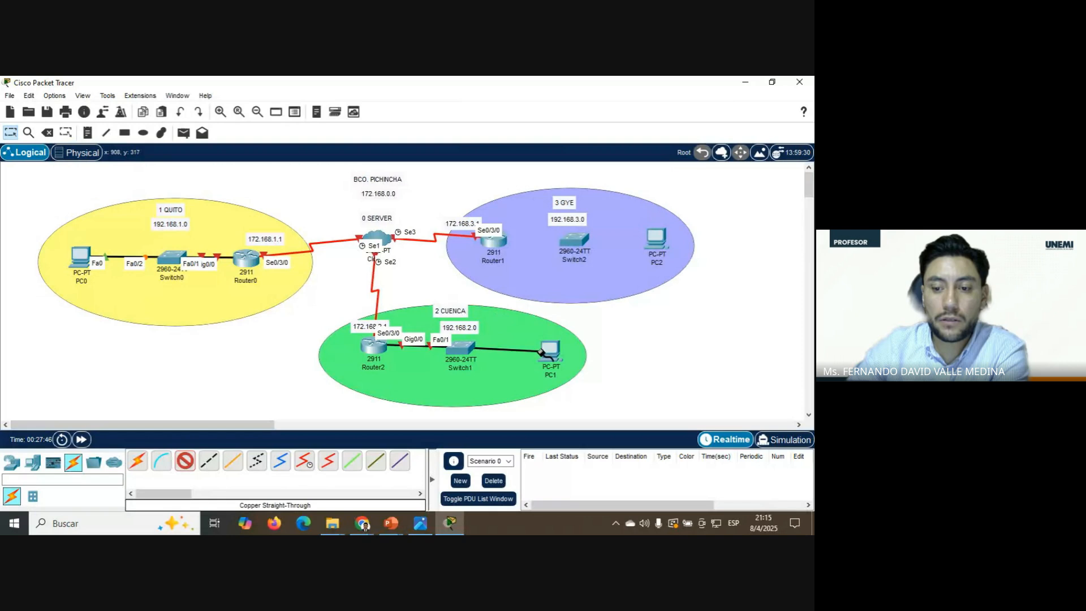
left_click(551, 351)
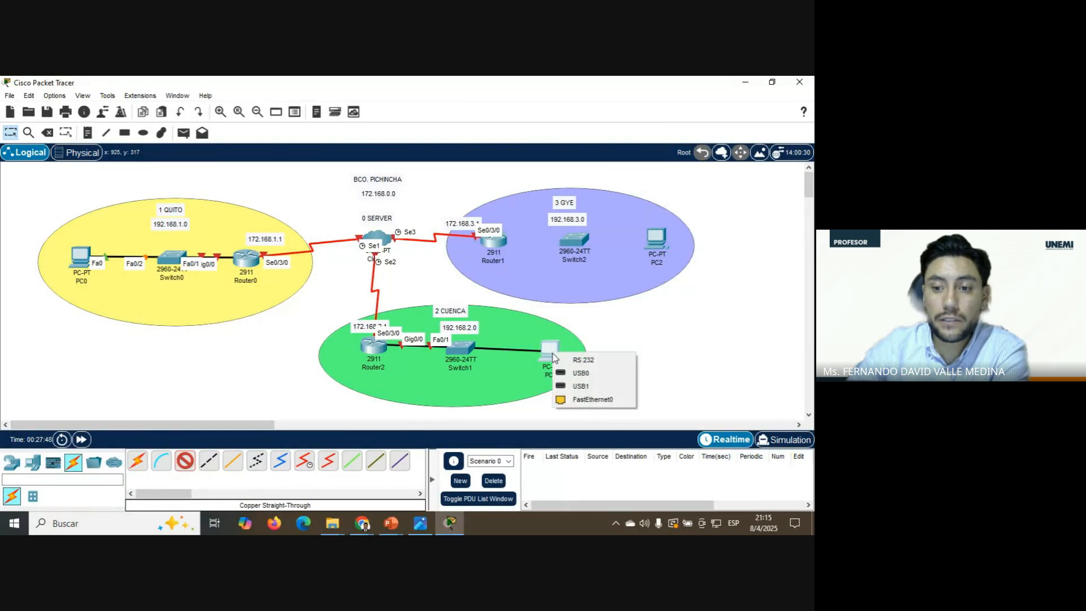
left_click(597, 404)
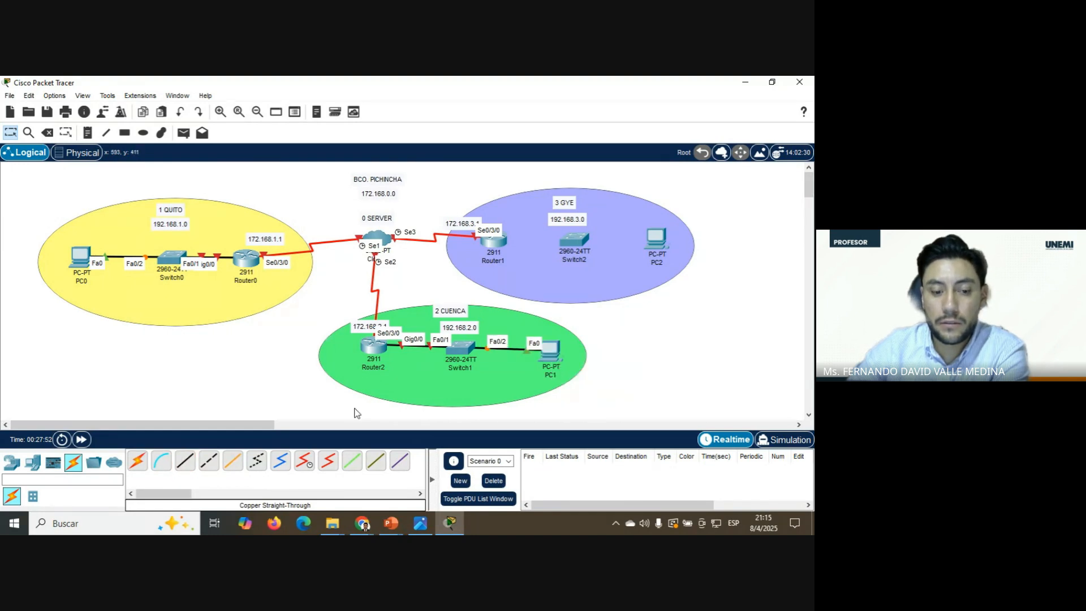
- Connect Router1's GigabitEthernet0/0 port to Switch2's FastEthernet0/1 port at the GYE site with a Copper Straight-Through cable
left_click(185, 461)
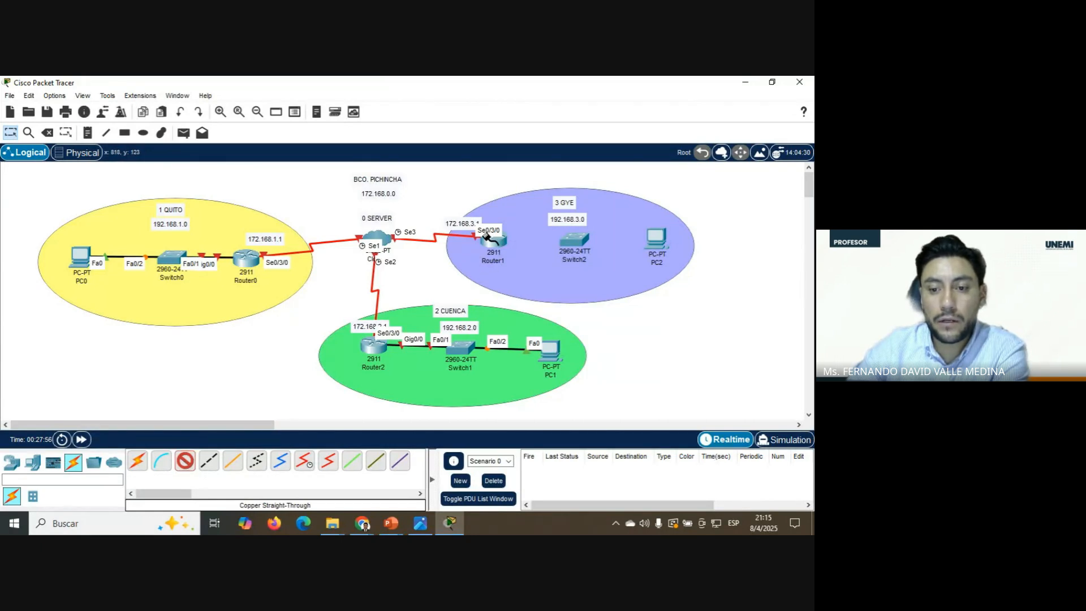
left_click(488, 238)
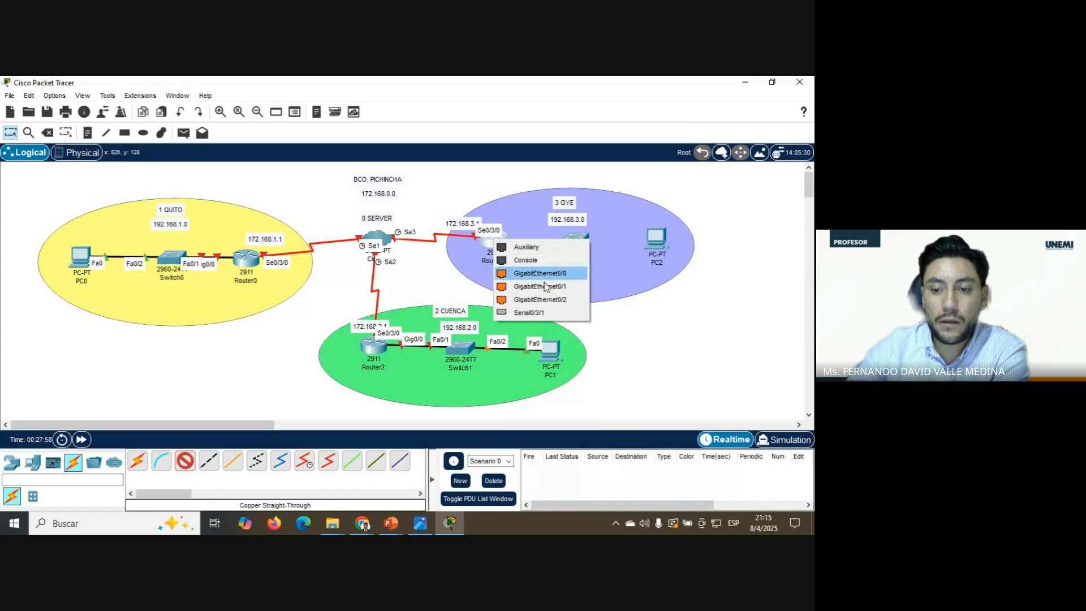
left_click(550, 276)
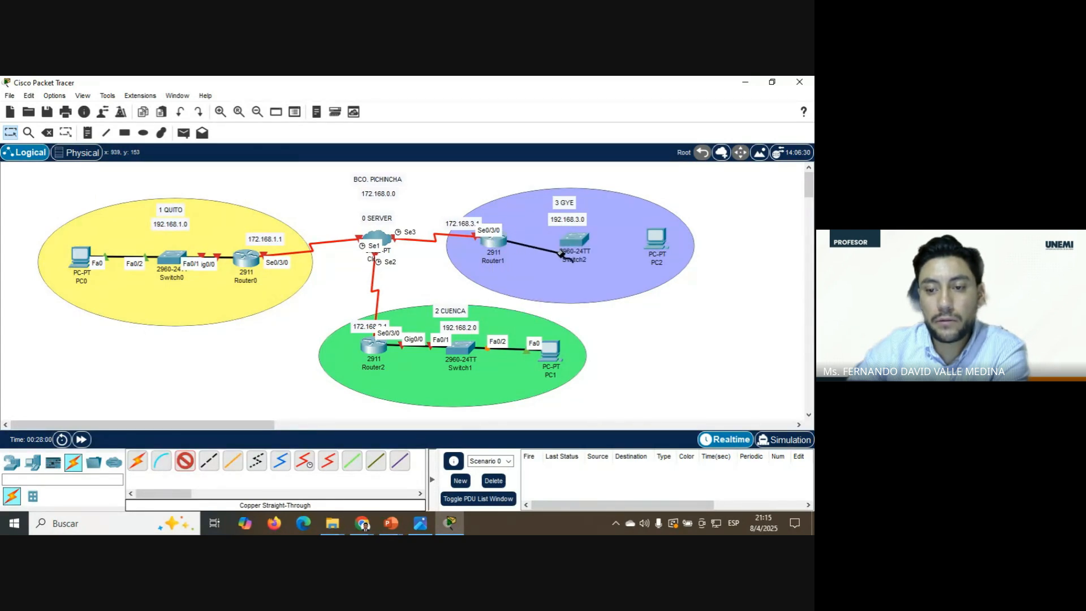
left_click(575, 242)
left_click(618, 98)
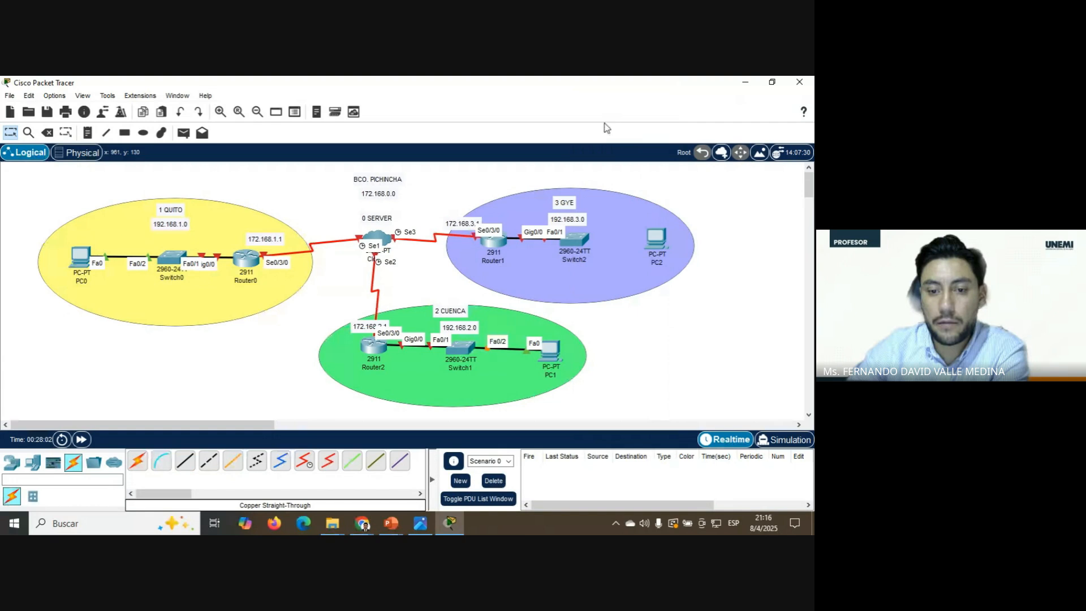
- Connect Switch2's FastEthernet0/2 port to PC2's FastEthernet0 port at the GYE site with a Copper Straight-Through cable
left_click(187, 462)
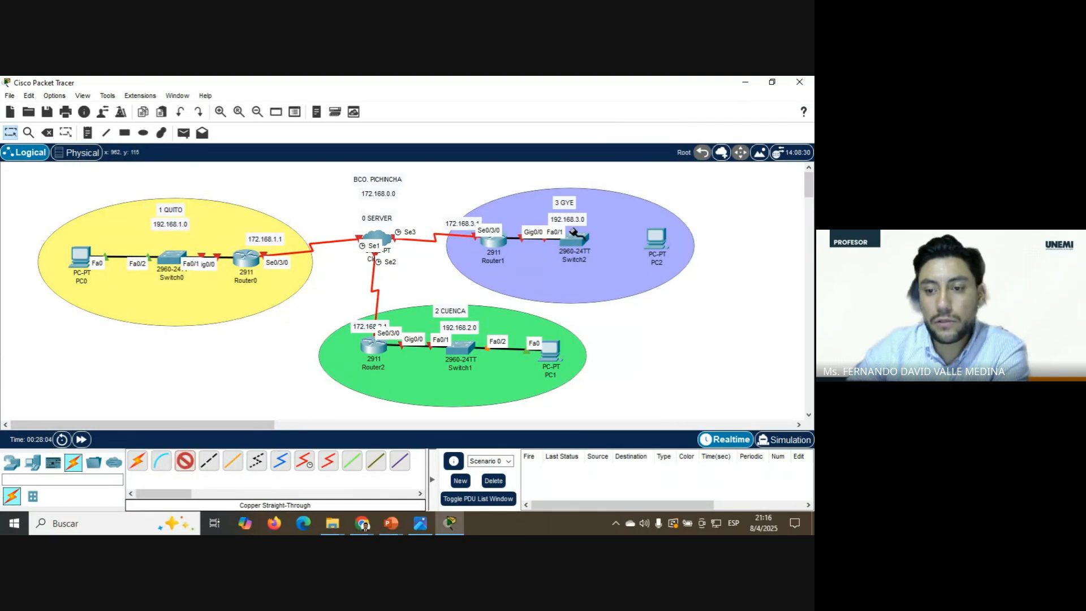
left_click(574, 241)
left_click(612, 98)
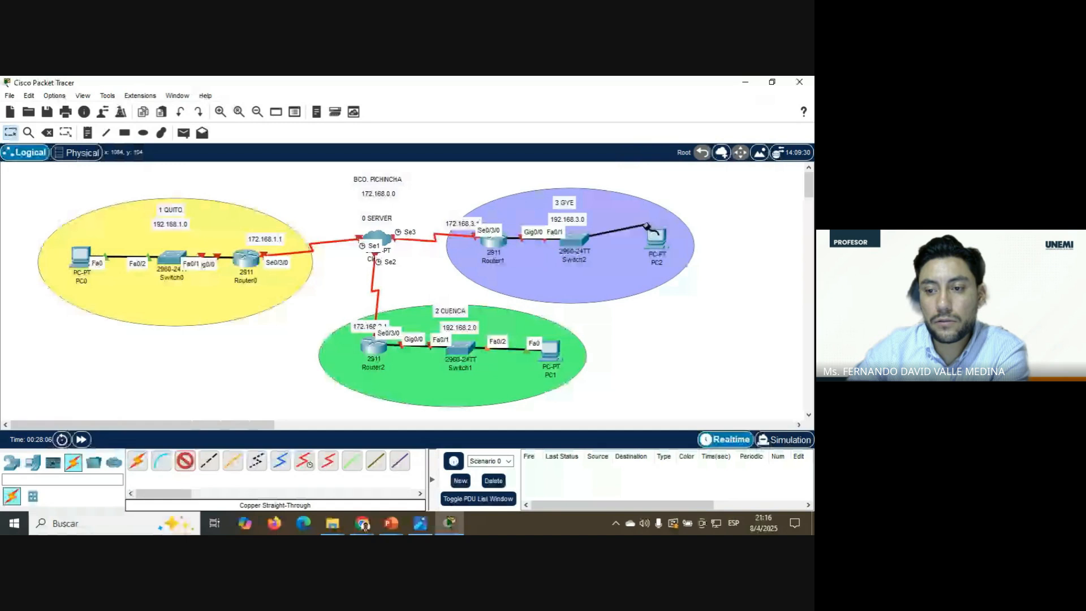
left_click(658, 236)
left_click(696, 283)
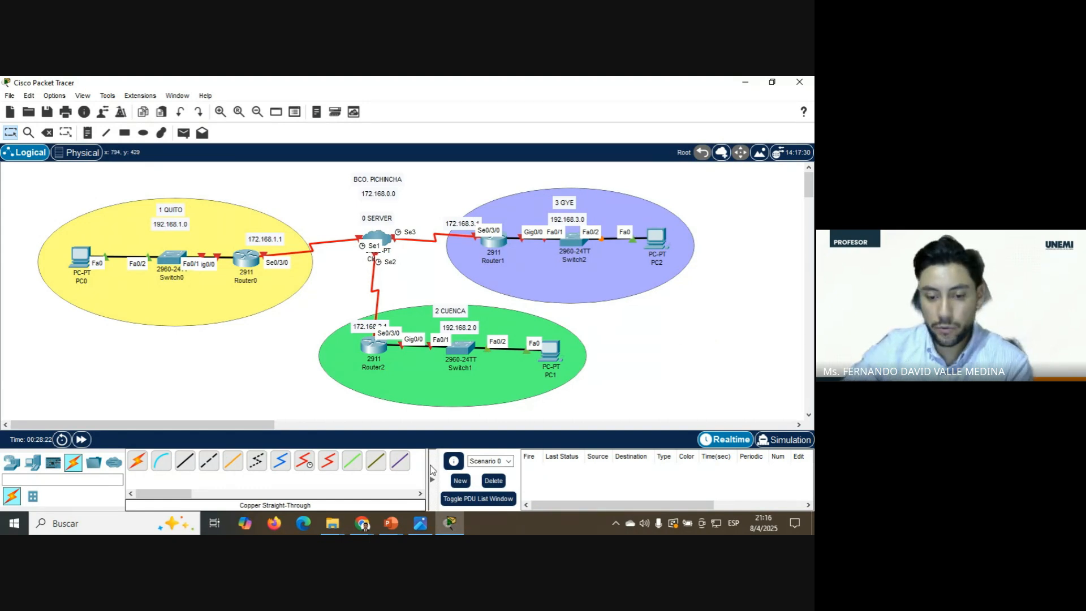
mouse_move(361, 522)
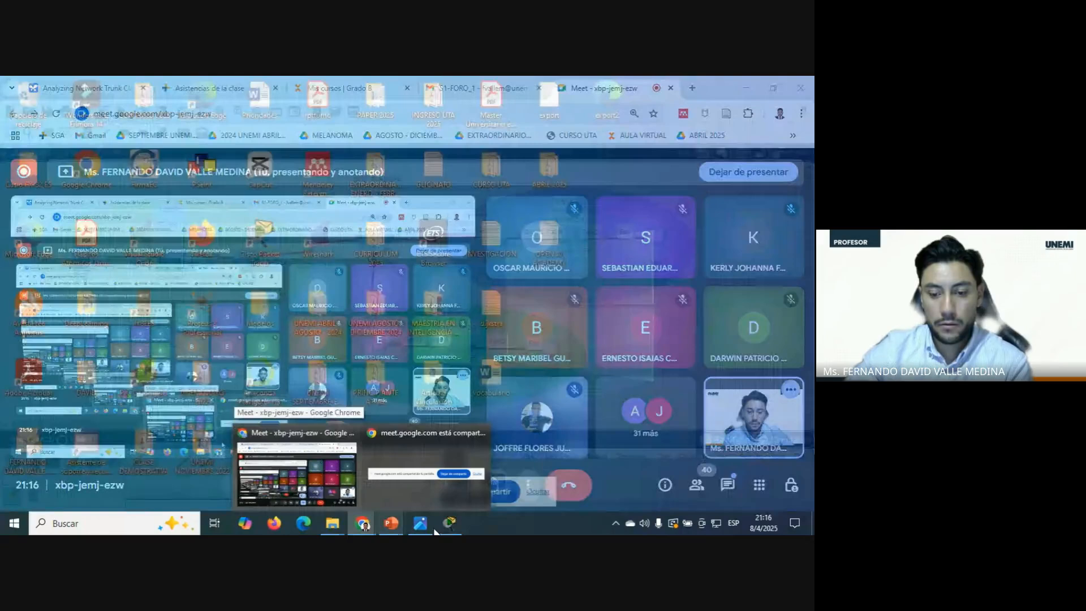
left_click(449, 527)
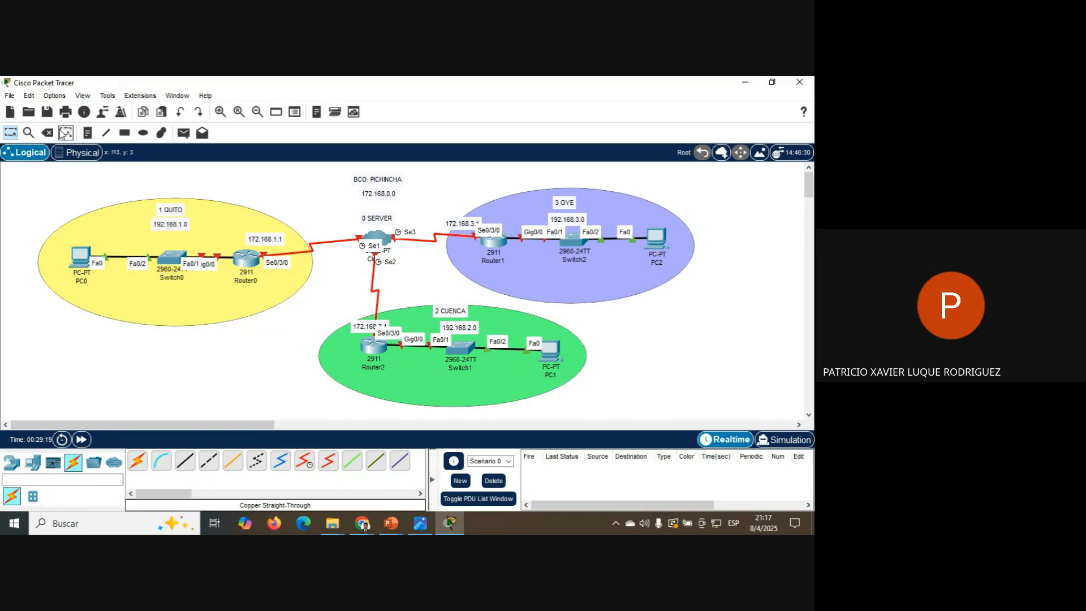
- Disable the Always Show Port Labels in Logical Workspace preference and close the preferences
left_click(54, 96)
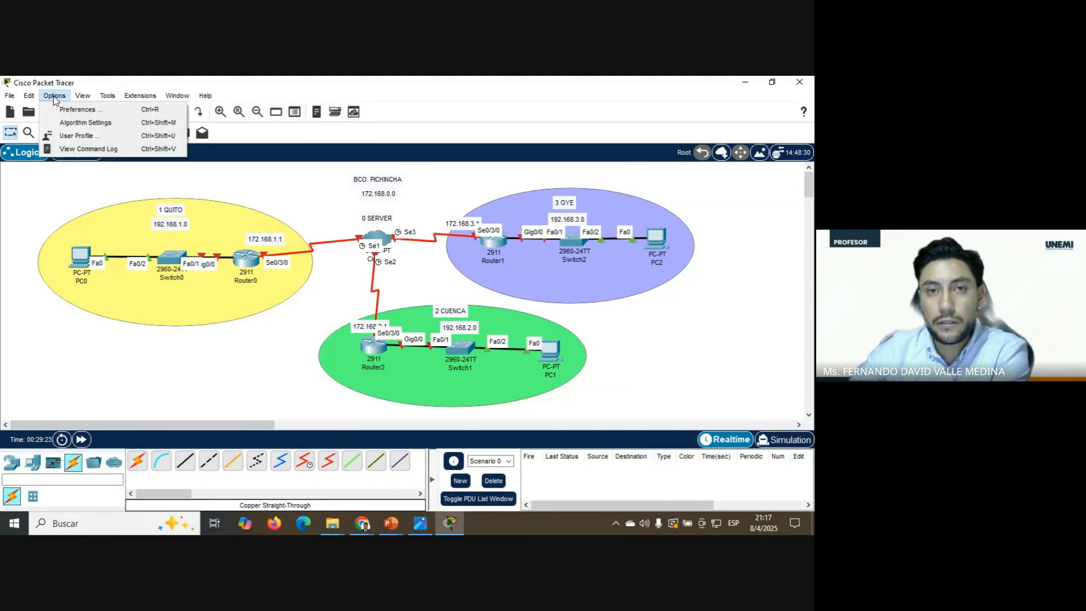
left_click(63, 109)
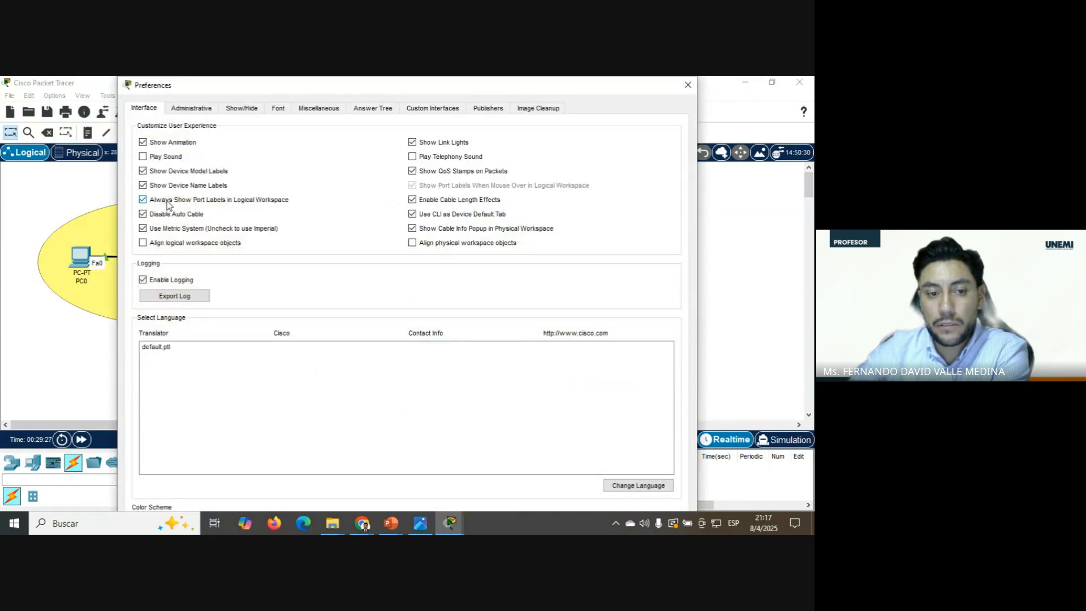
left_click(167, 203)
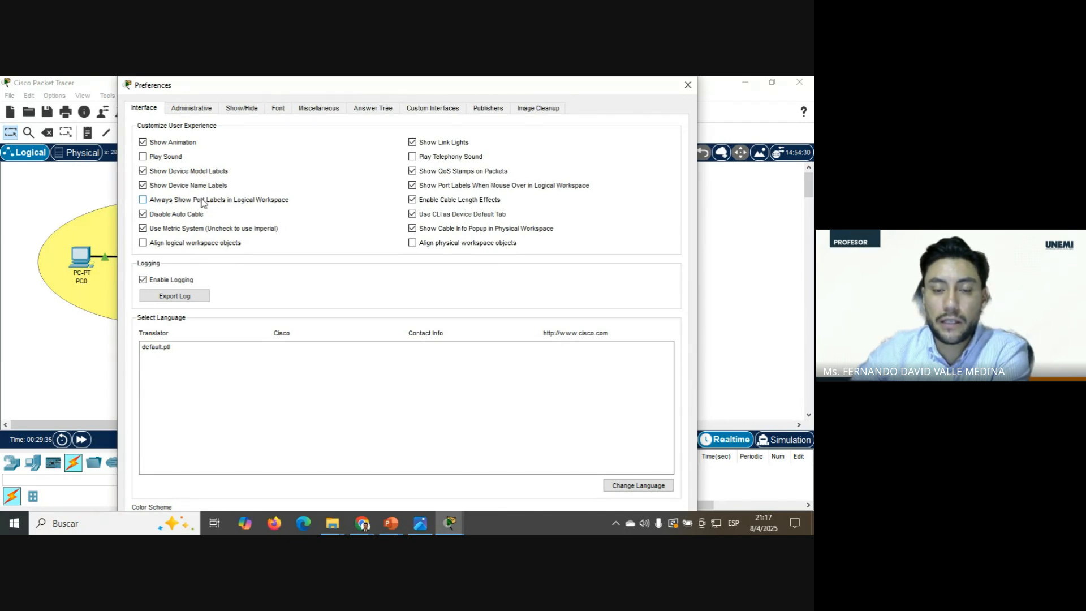
left_click(688, 85)
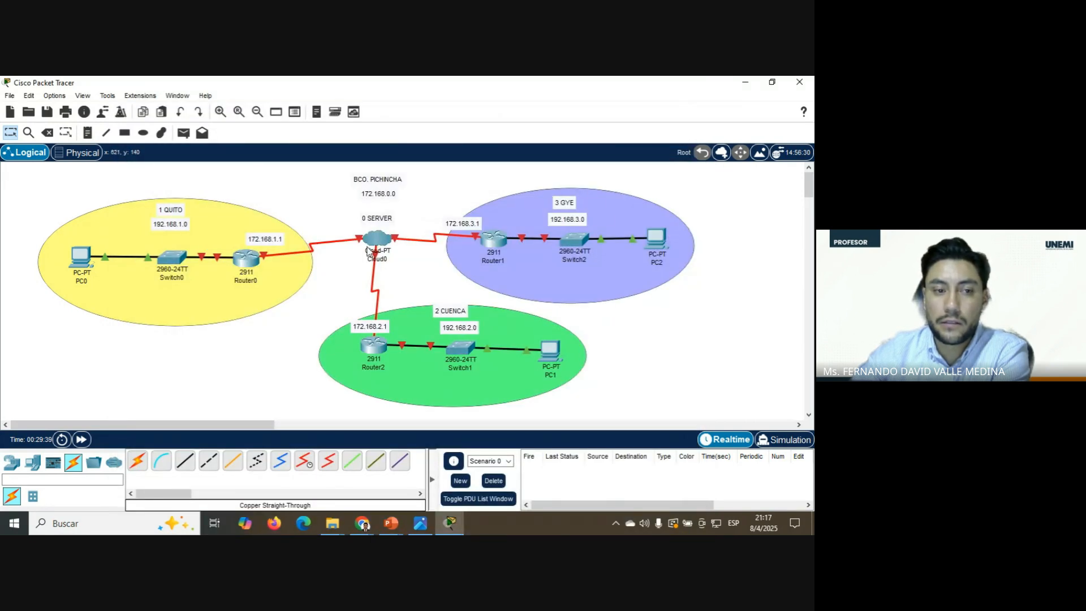
- Re-enable the Always Show Port Labels in Logical Workspace preference and close the preferences
left_click(54, 96)
left_click(72, 111)
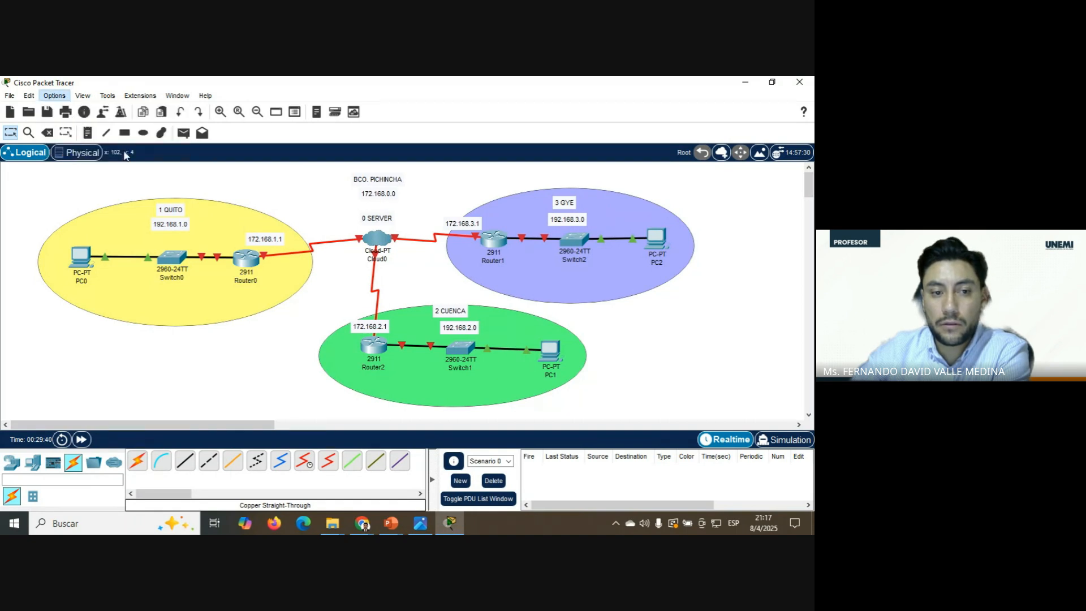
left_click(162, 202)
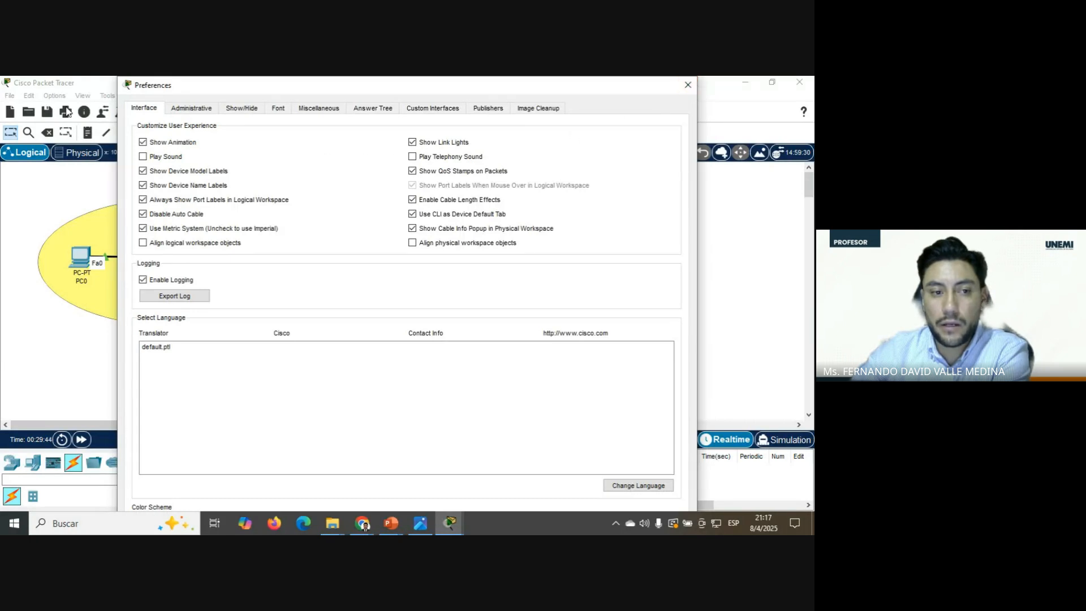
left_click(688, 84)
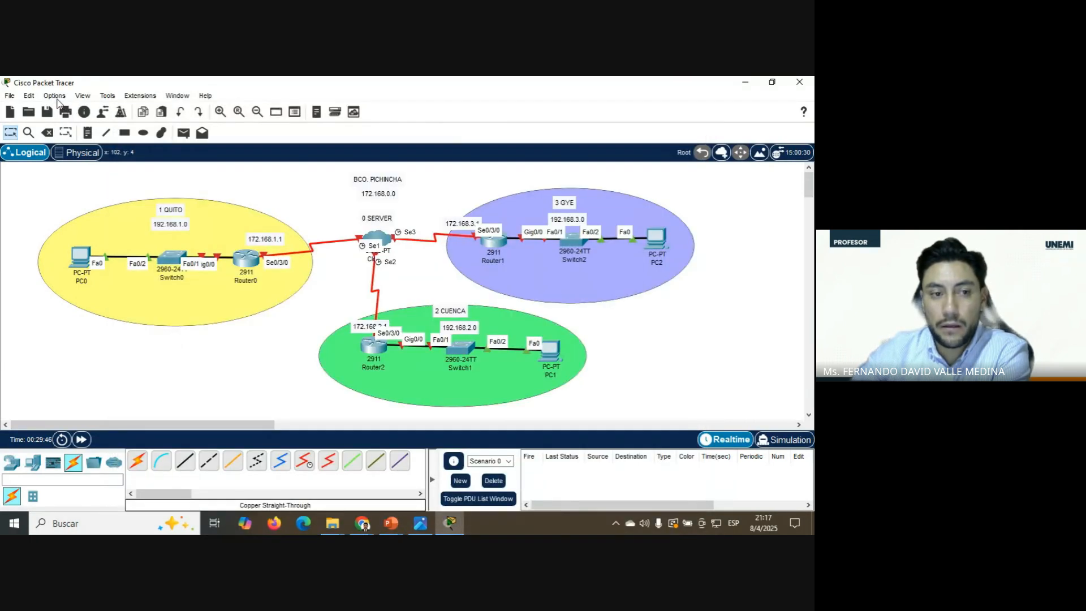
- Check the Always Show Port Labels in Logical Workspace option in the interface preferences and close them
left_click(54, 95)
key("Escape")
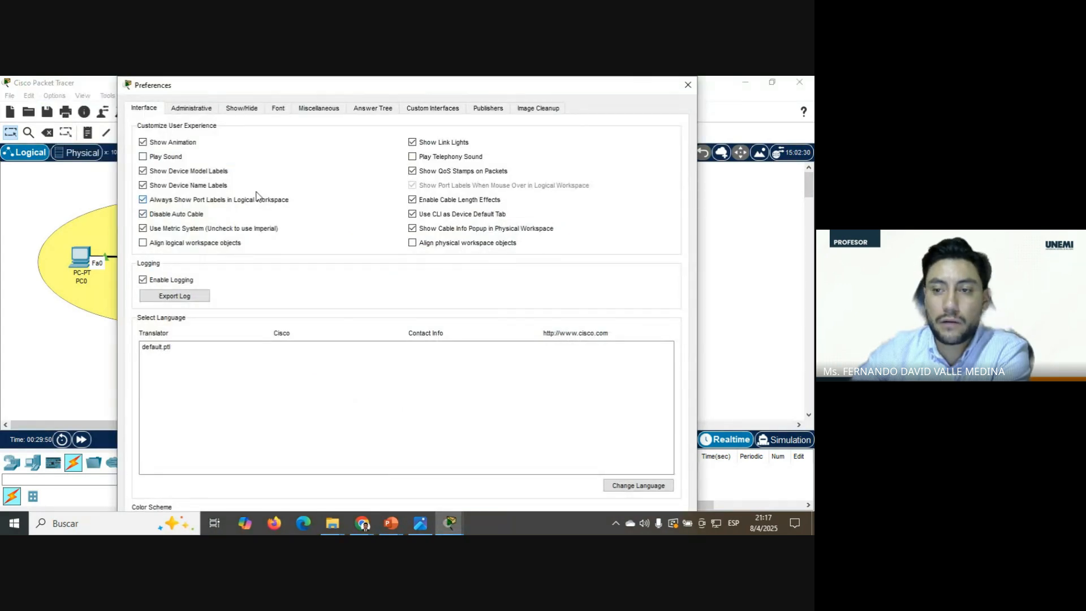
left_click(688, 85)
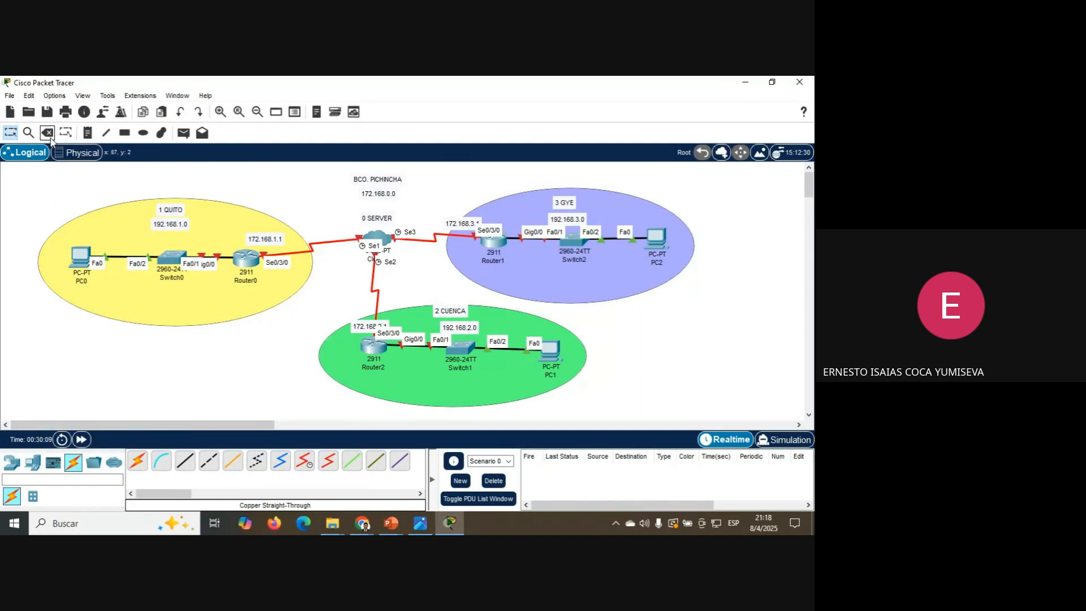
- Delete the serial link between Cloud0 and Router2 at the CUENCA site and leave delete mode
left_click(48, 133)
left_click(372, 288)
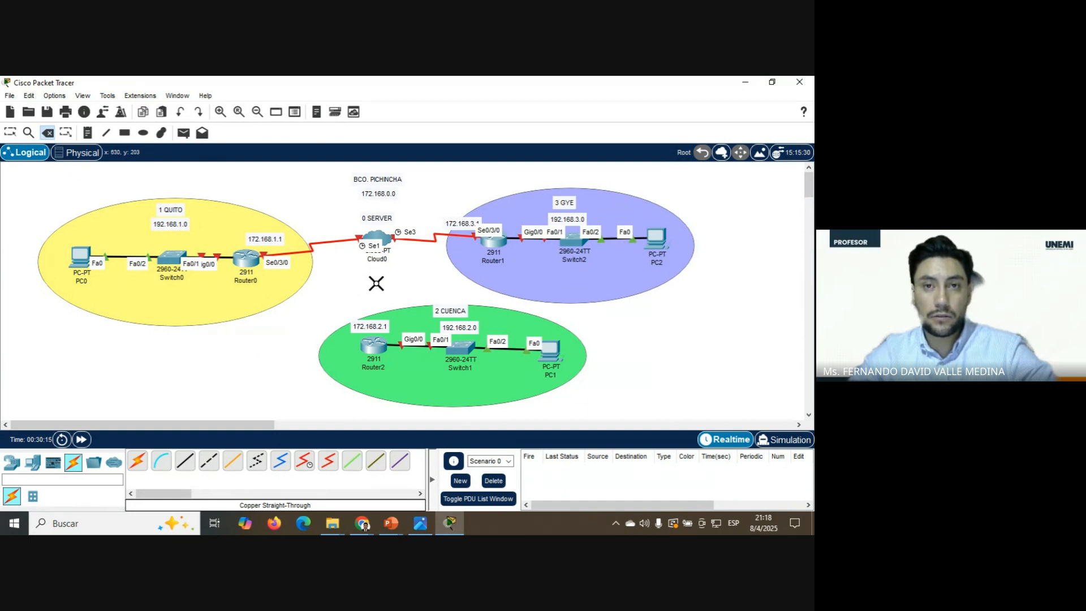
key("Escape")
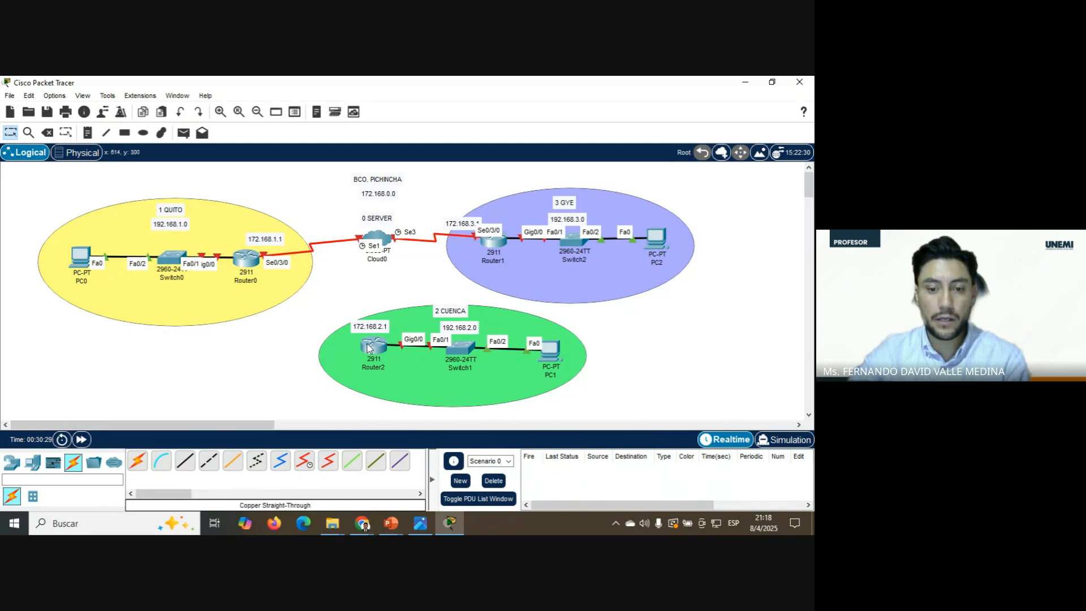
- Connect Cloud0's Serial2 port to Router2's Serial0/3/0 port at the CUENCA site with a Serial DCE cable
mouse_move(372, 349)
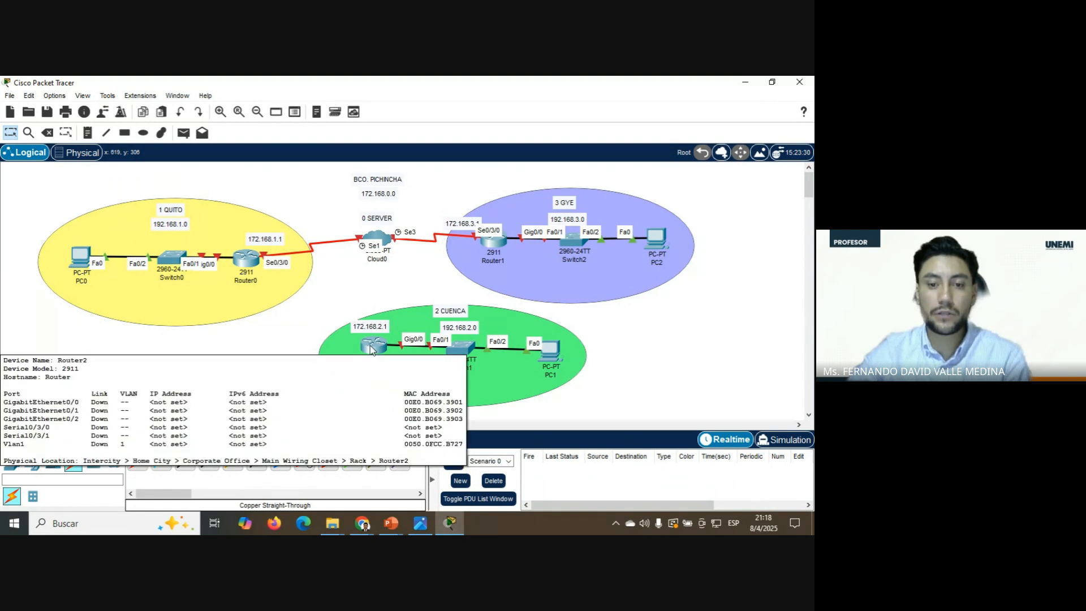
mouse_move(376, 238)
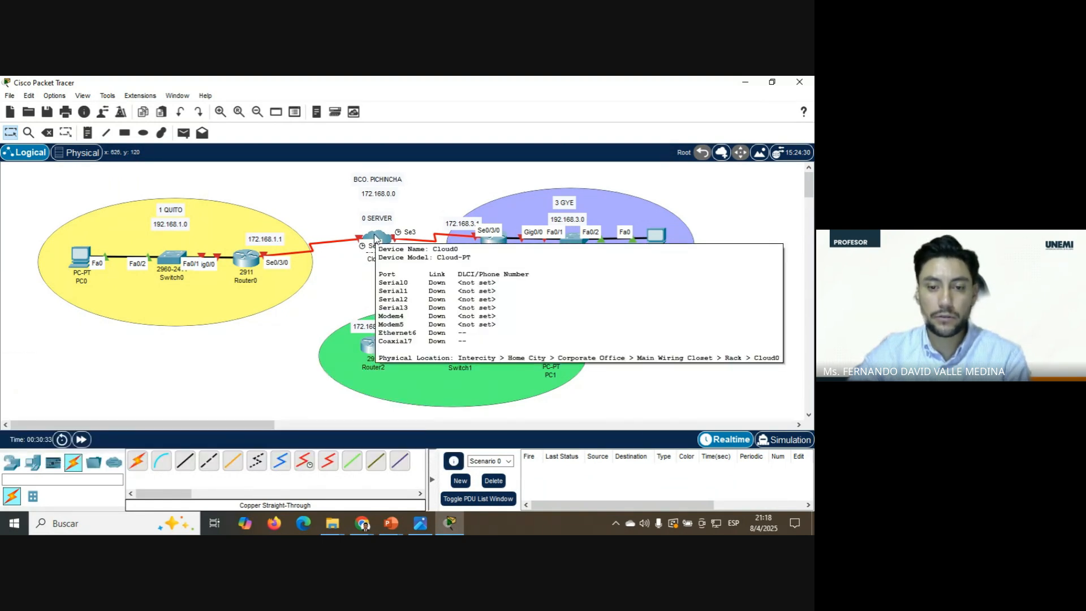
left_click(304, 463)
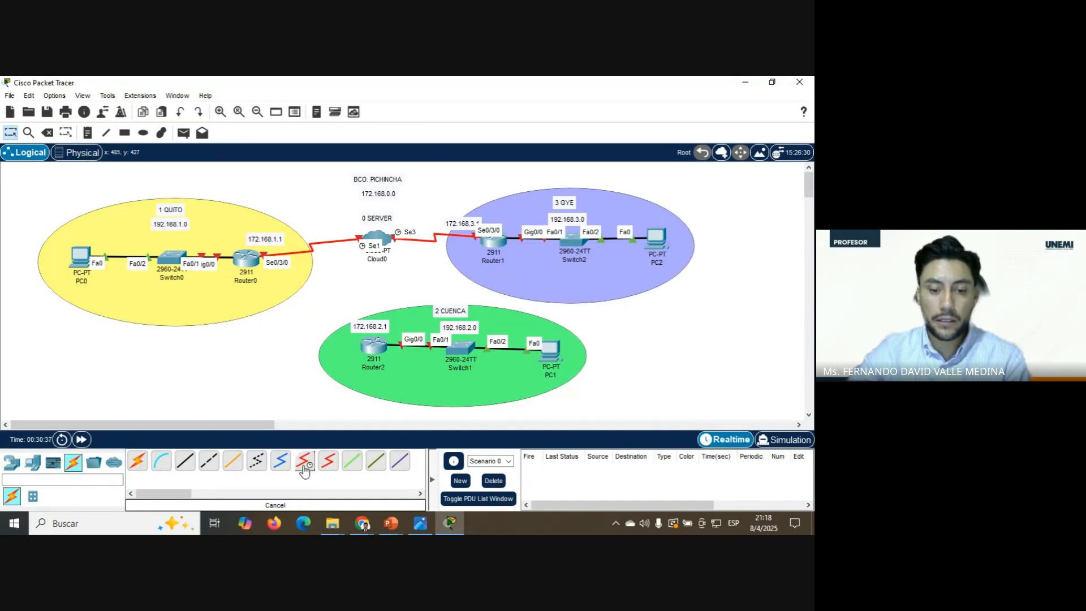
left_click(374, 237)
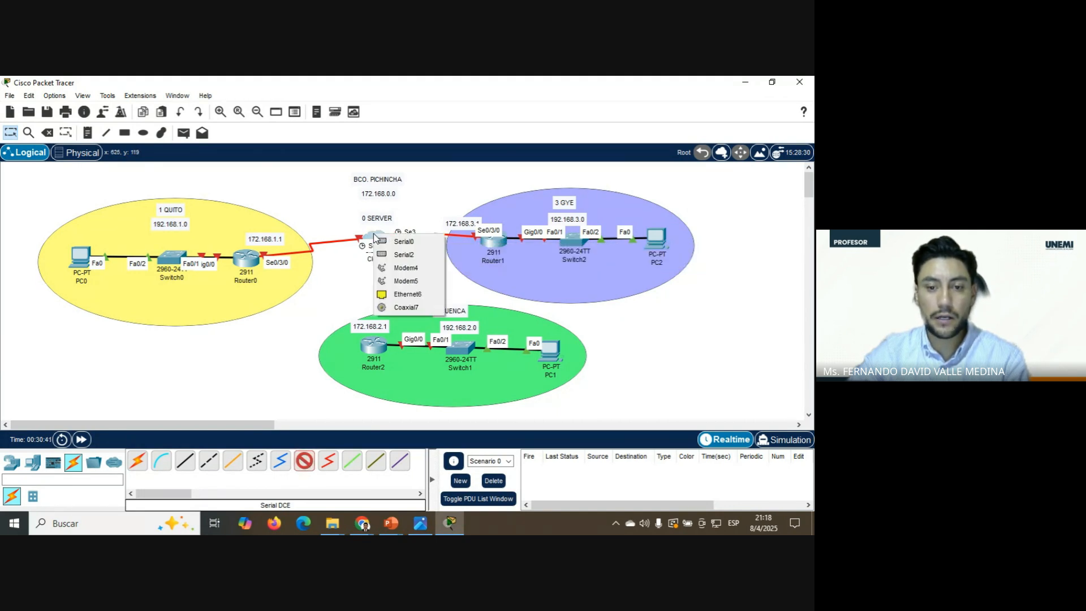
left_click(415, 258)
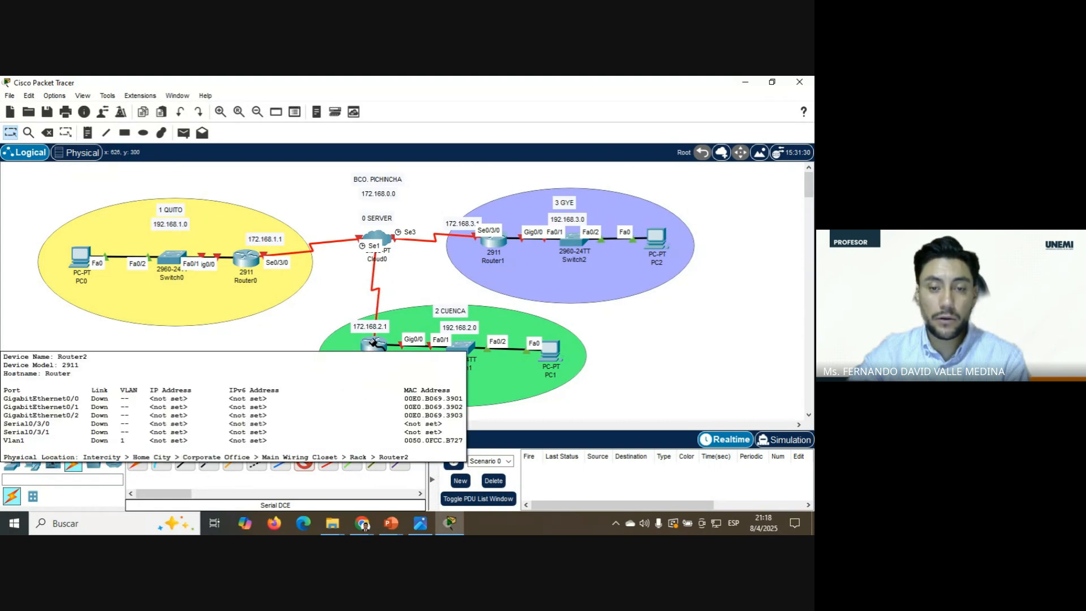
left_click(375, 343)
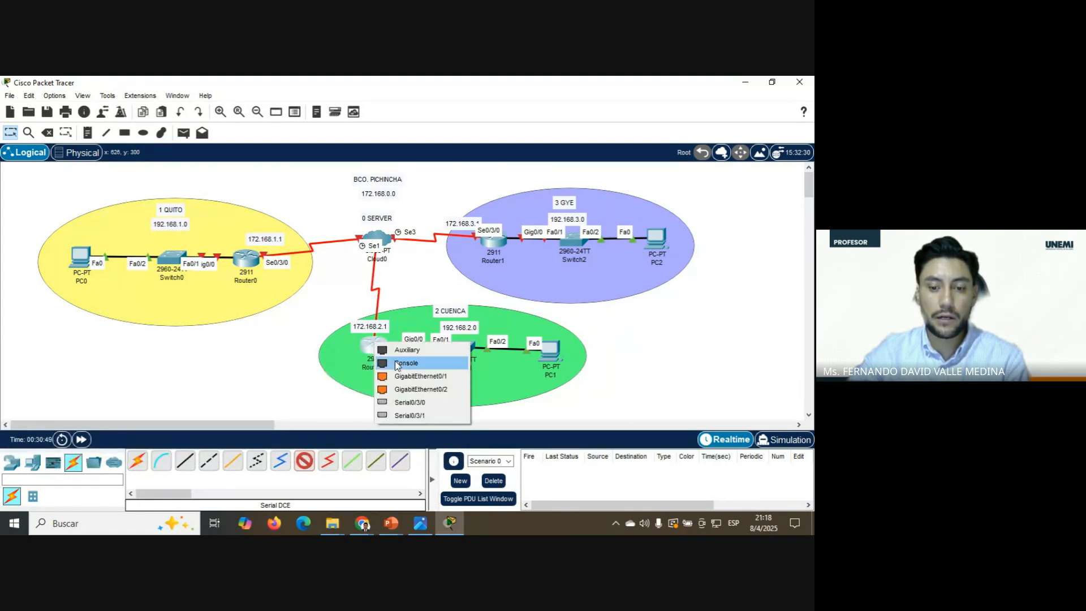
left_click(434, 405)
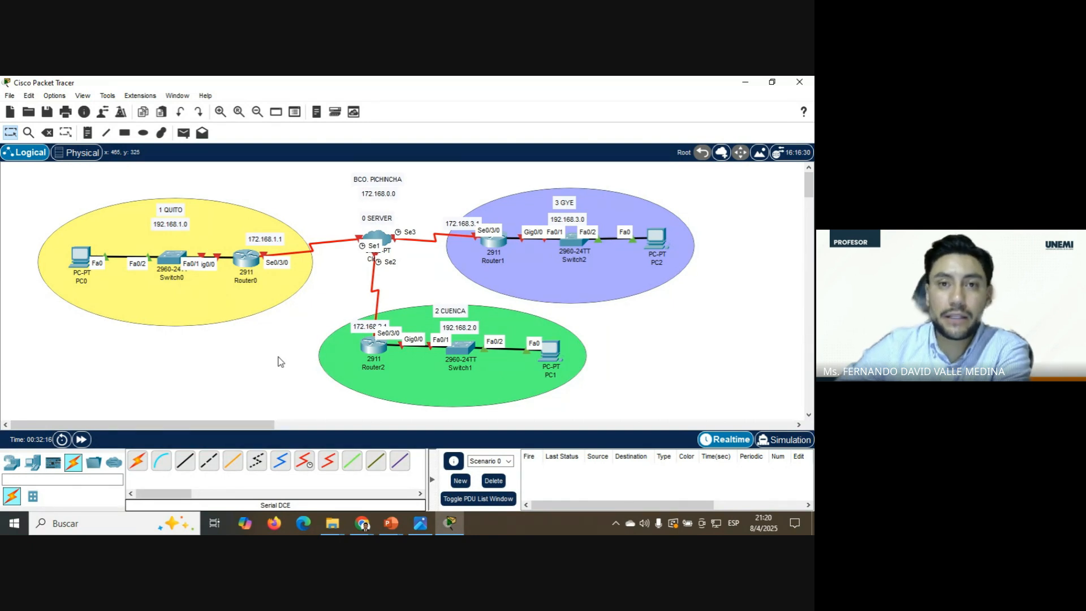
- Try twice to access the command line interface of Router0 at the QUITO site, closing the device window each time
left_click(249, 262)
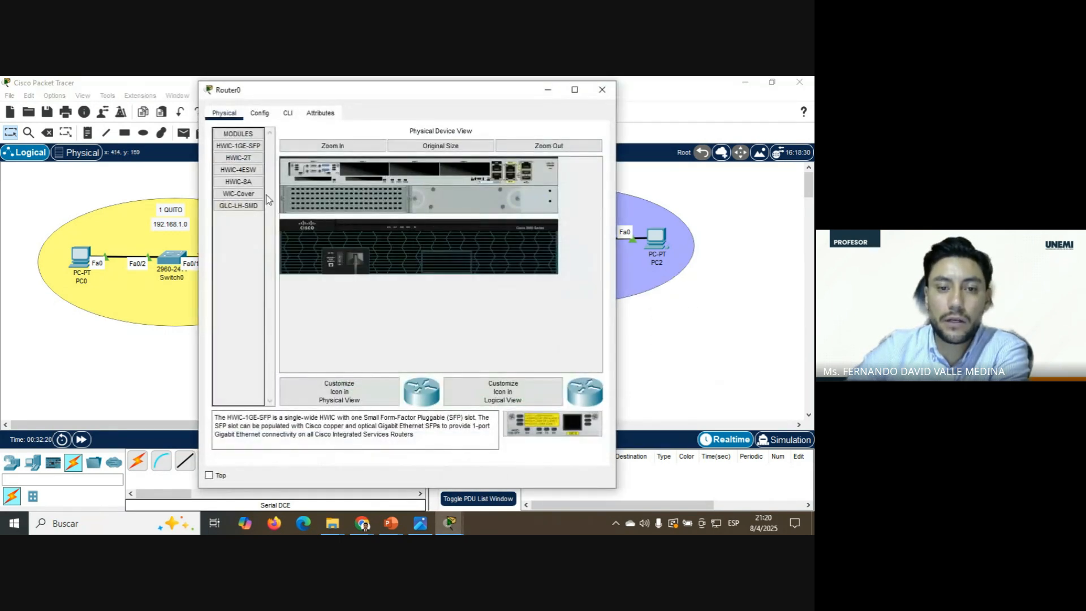
left_click(289, 113)
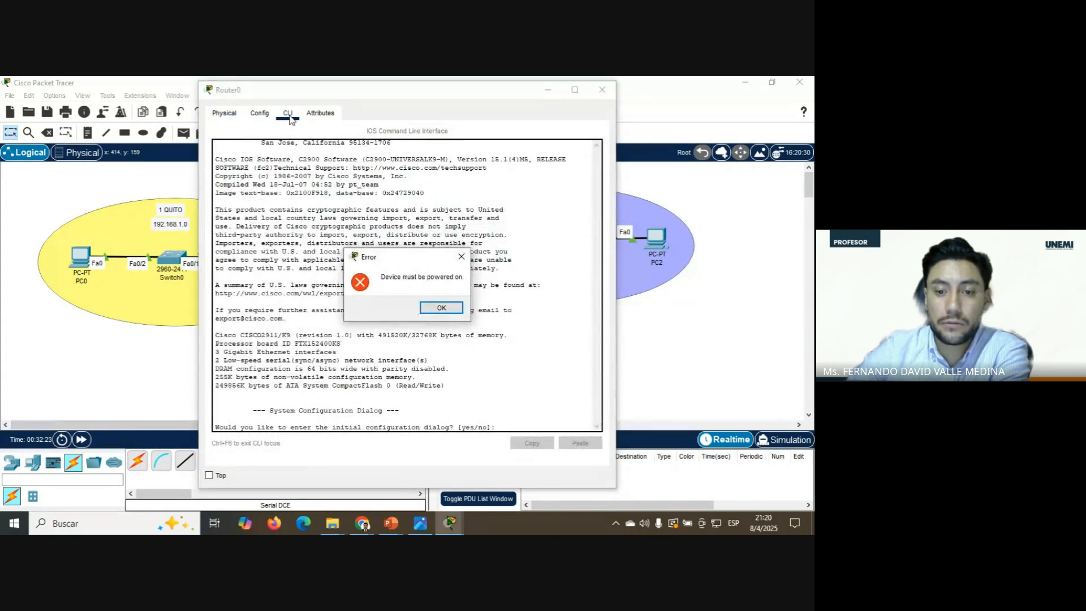
left_click(462, 259)
left_click(602, 89)
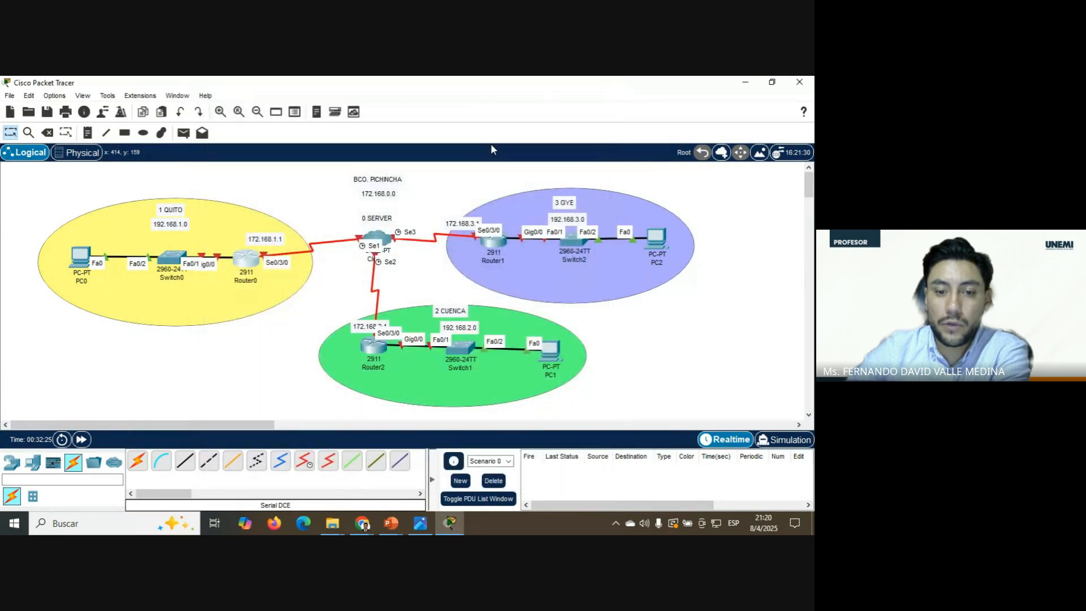
left_click(243, 263)
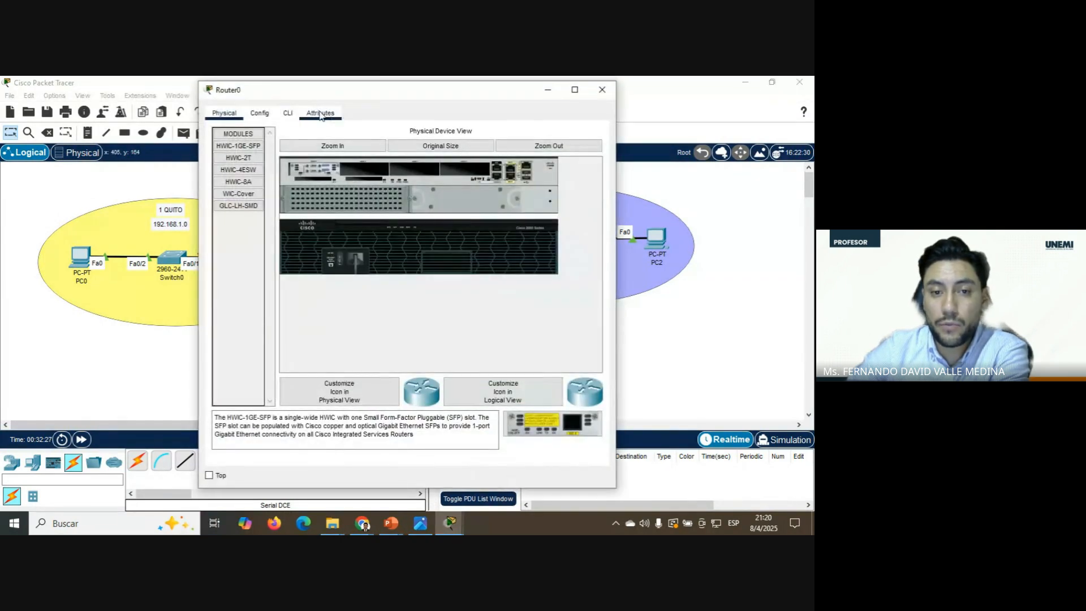
left_click(289, 113)
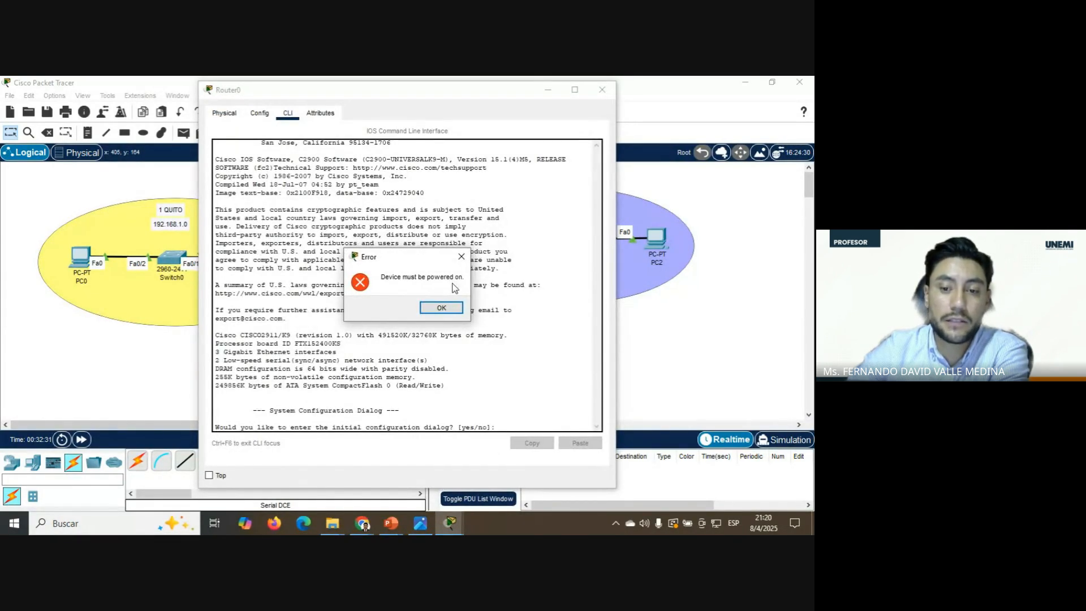
left_click(442, 308)
left_click(608, 90)
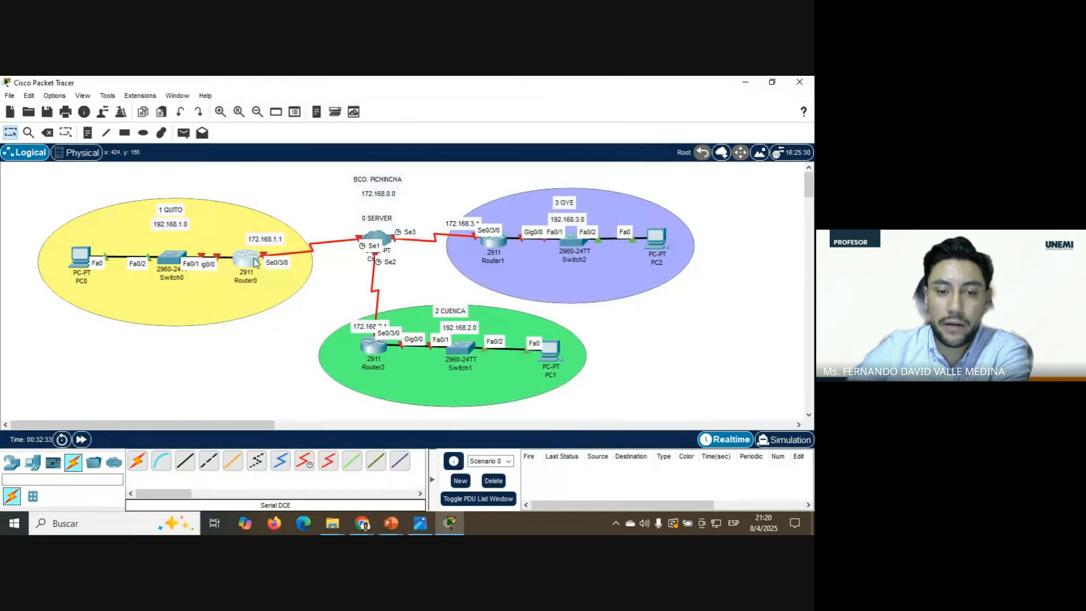
- Enlarge Router0's physical device view to examine its power switch, and close the device window
left_click(252, 260)
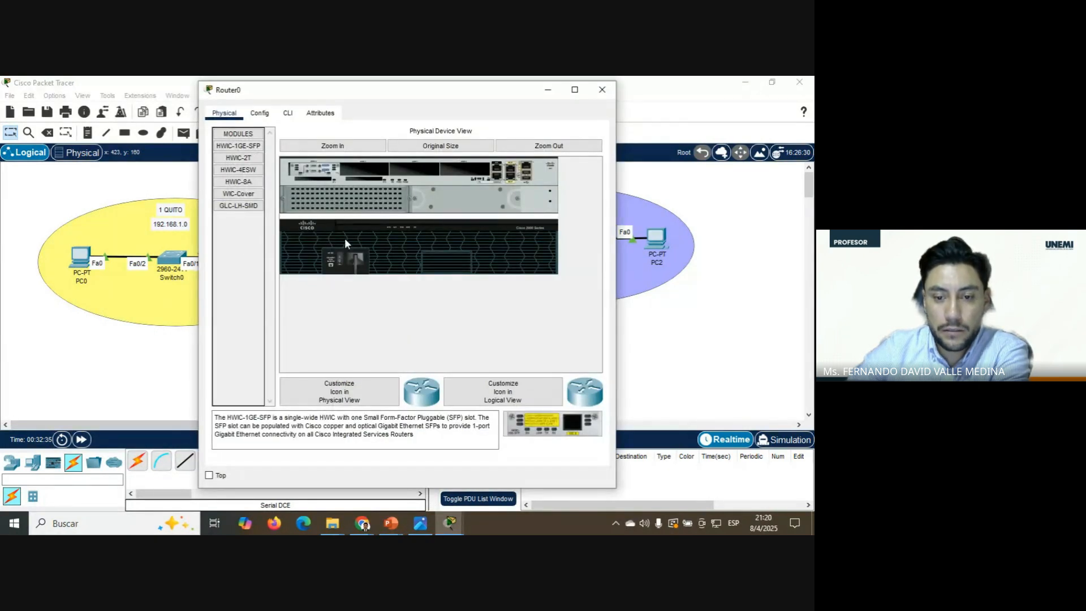
left_click(338, 146)
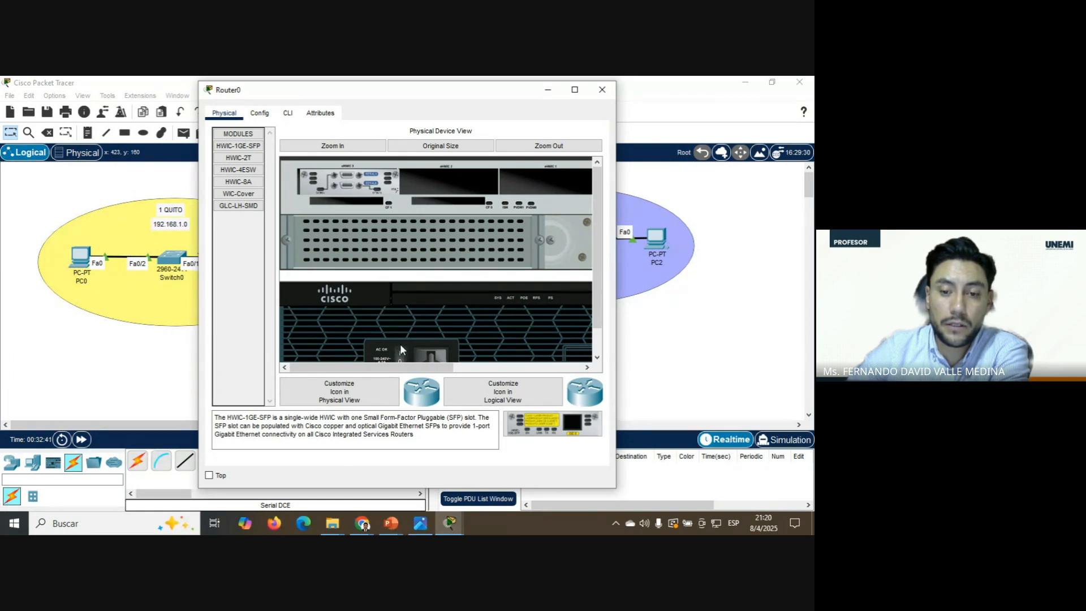
scroll(400, 344, "down", 1)
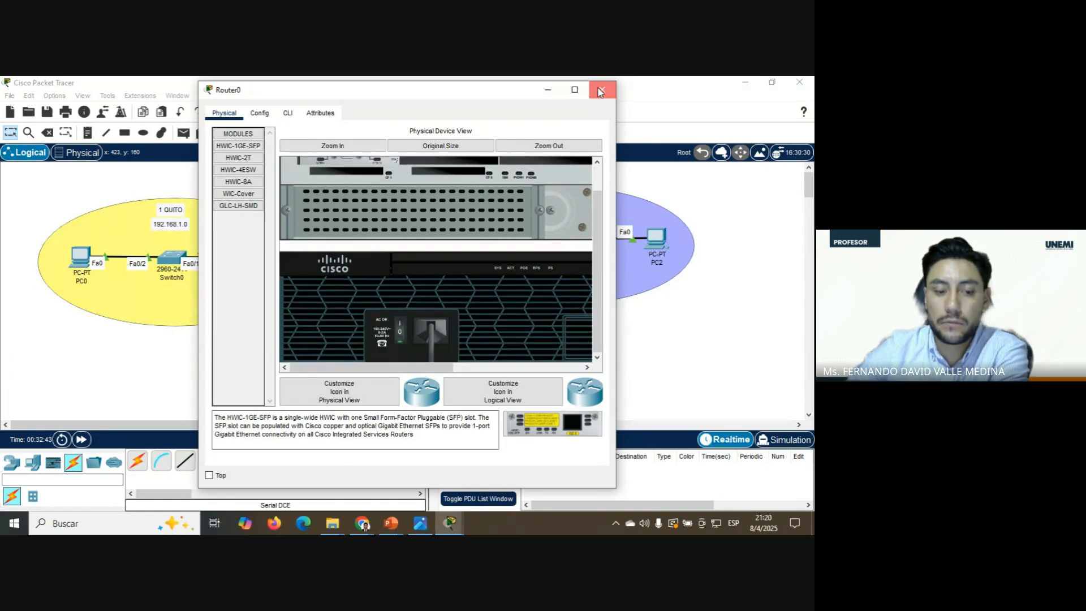
left_click(602, 90)
- Fast-forward the simulation time twice and open Router0's command line interface
left_click(82, 440)
left_click(85, 440)
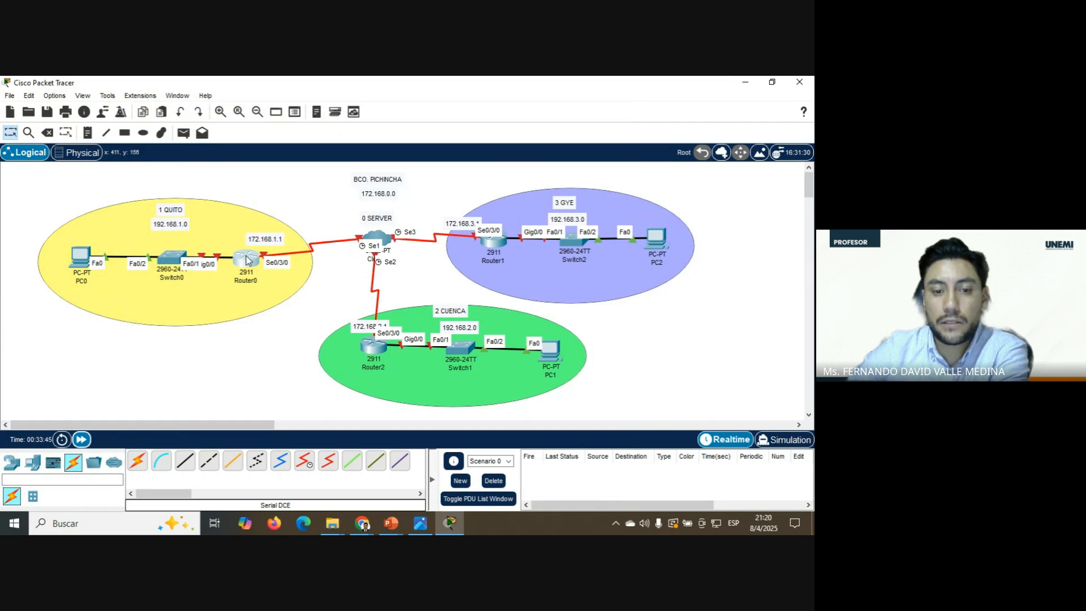
left_click(248, 261)
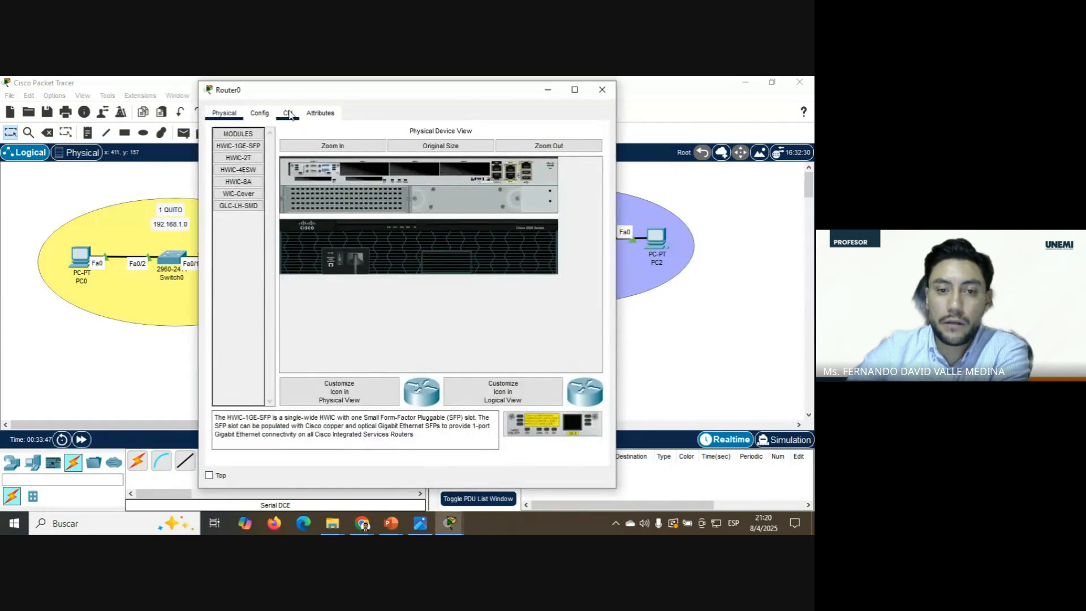
left_click(288, 112)
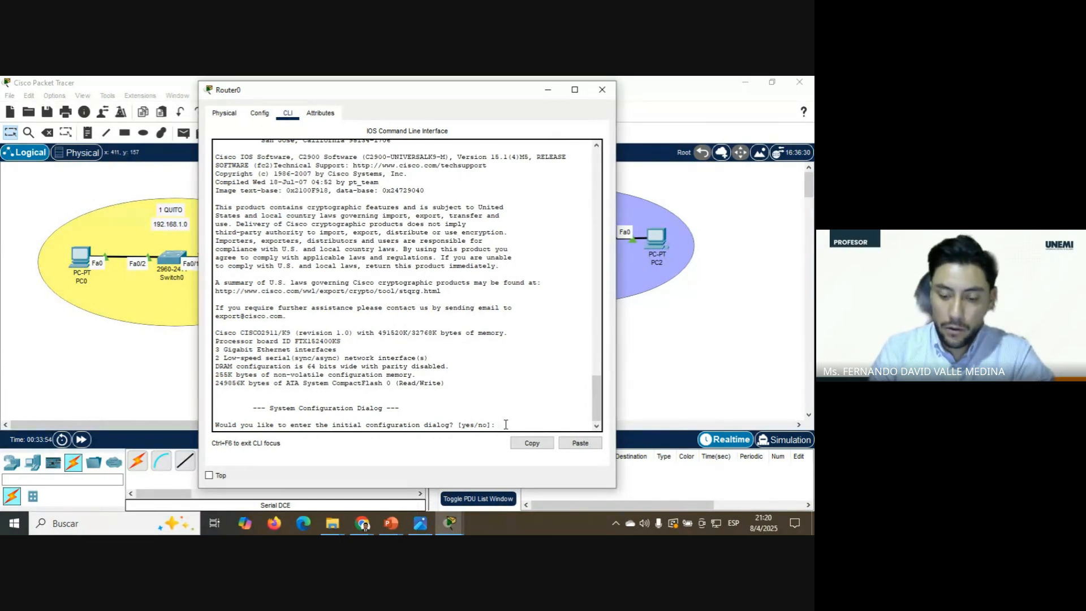
- Decline Router0's initial configuration dialog with NO and enter privileged mode with the enable command
type("NO")
key("Return")
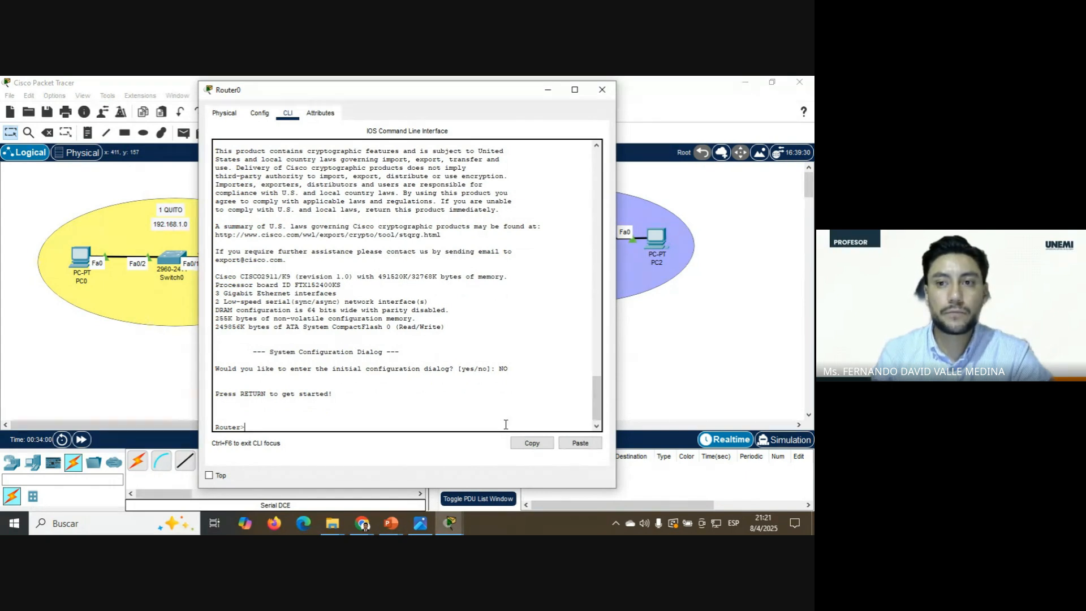
type("en")
key("Tab")
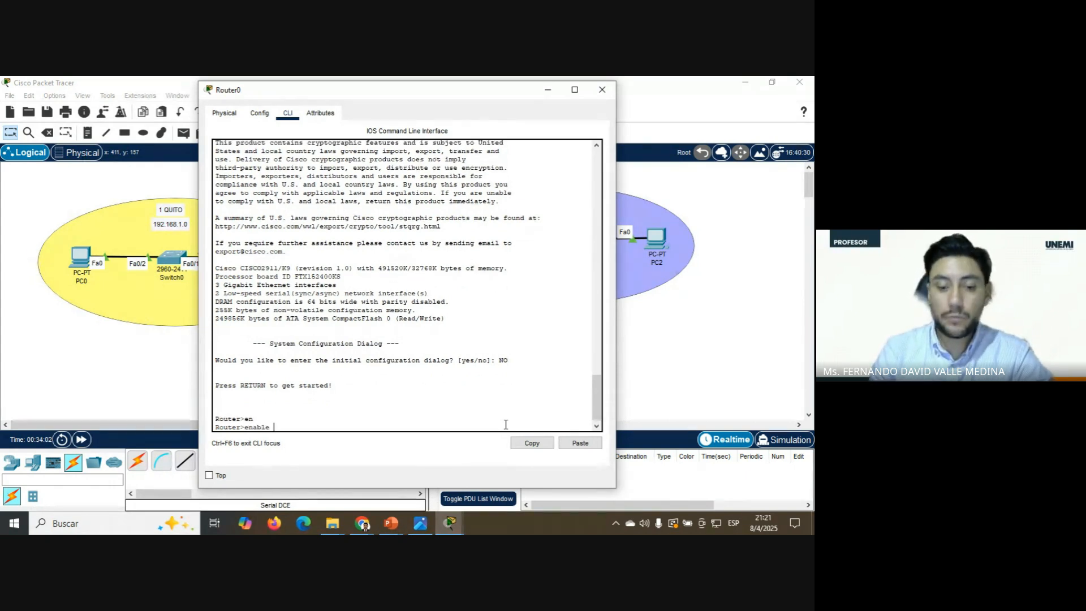
key("Return")
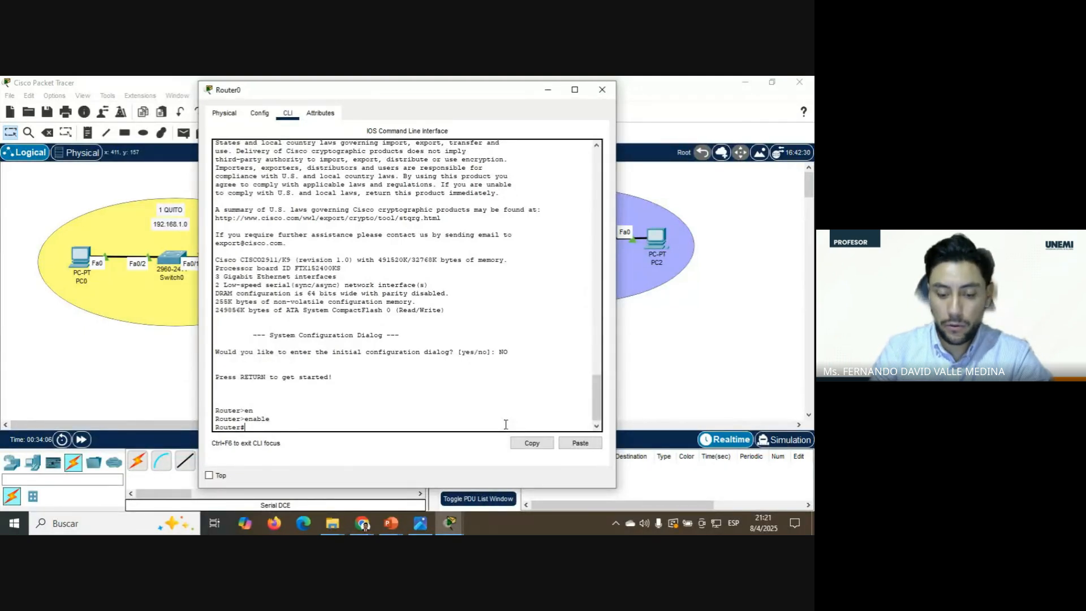
- Write the configure terminal command at Router0's privileged prompt without running it
type("nf")
key("Tab")
type("ter")
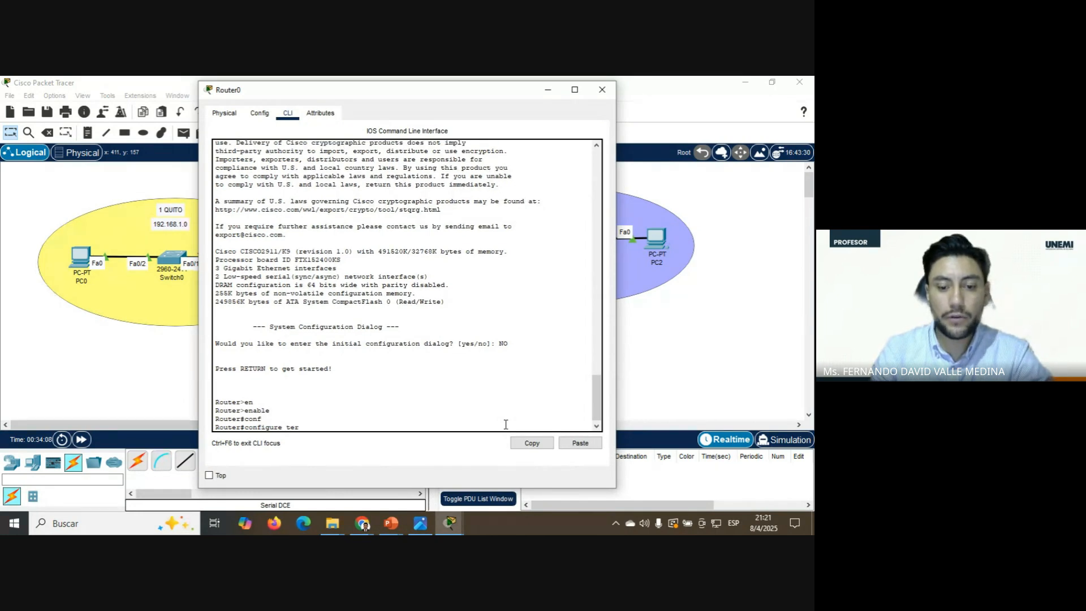
key("Tab")
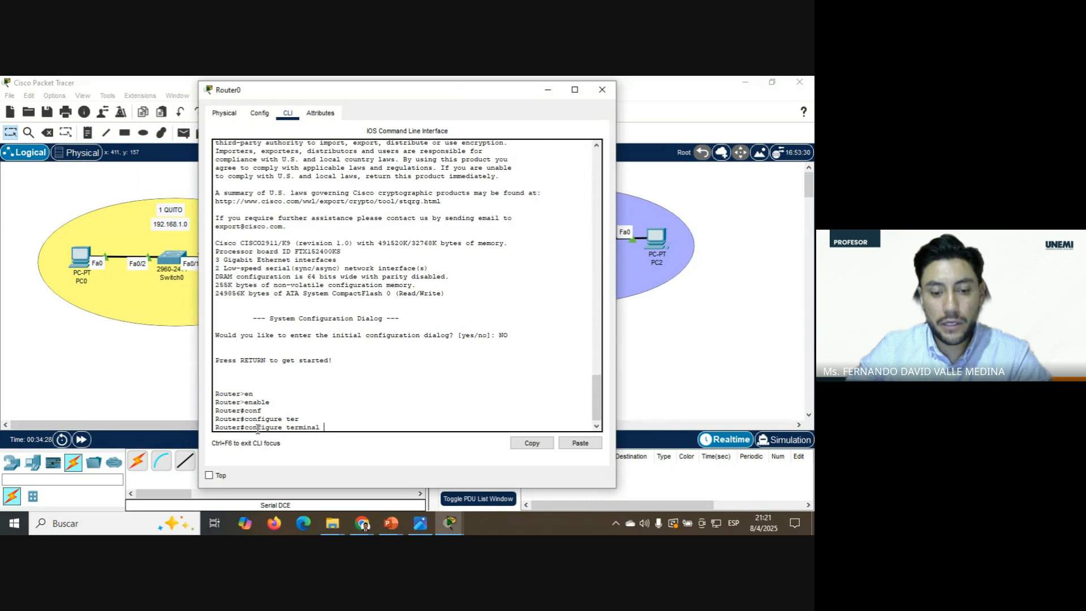
- Erase the pending command at Router0's prompt back to conf
key("BackSpace")
key("BackSpace")
key("BackSpace")
key("BackSpace")
key("BackSpace")
key("BackSpace")
key("BackSpace")
key("BackSpace")
key("BackSpace")
key("BackSpace")
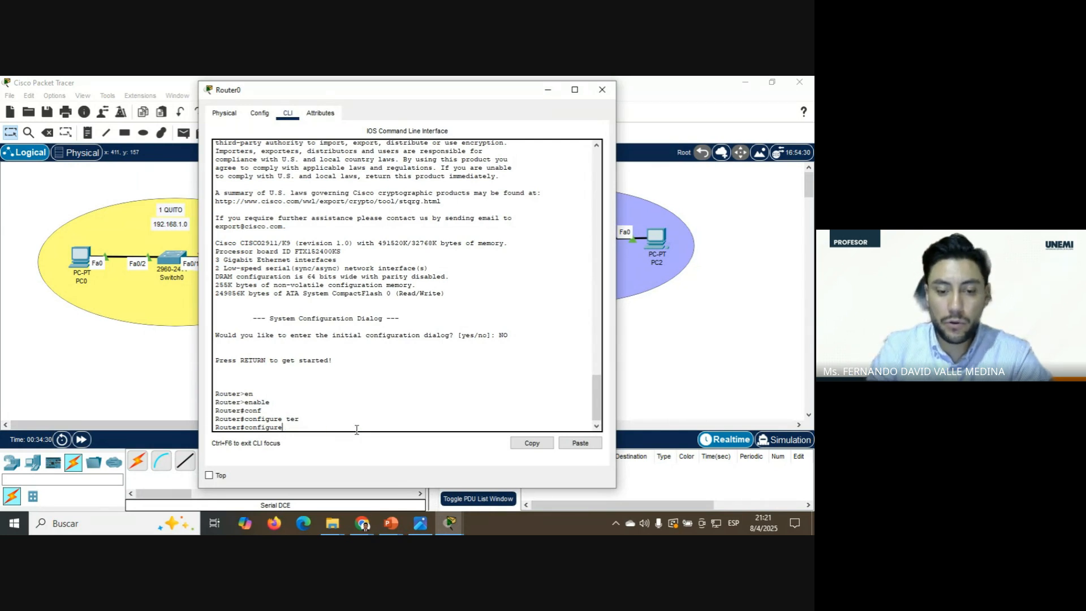
key("BackSpace")
key("BackSpace")
key("BackSpace")
key("BackSpace")
key("BackSpace")
- Complete the command as configure terminal and run it to put Router0 in global configuration mode
key("Tab")
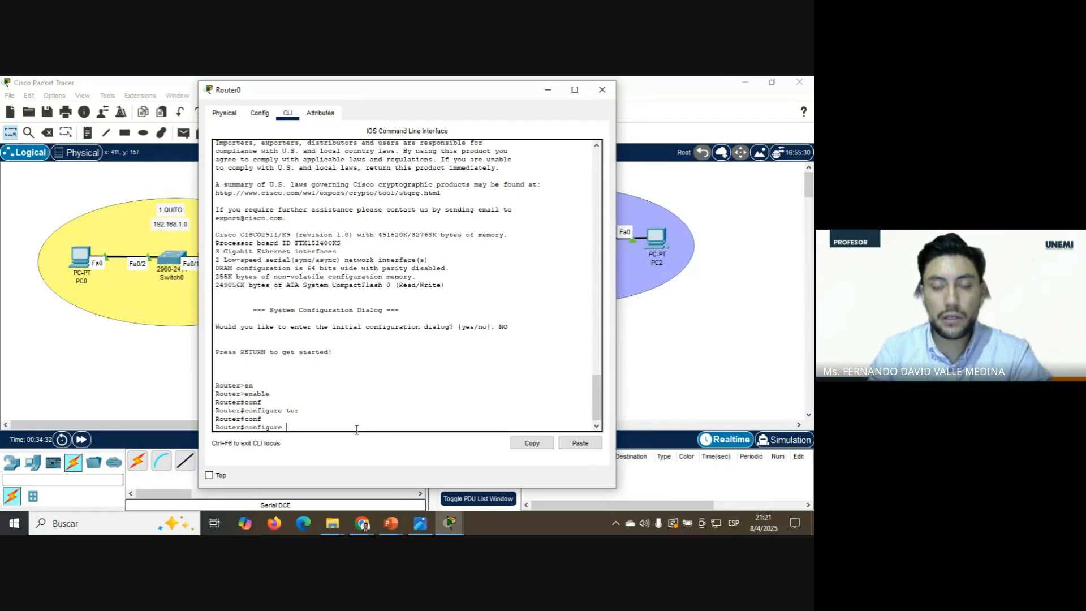
type("ter")
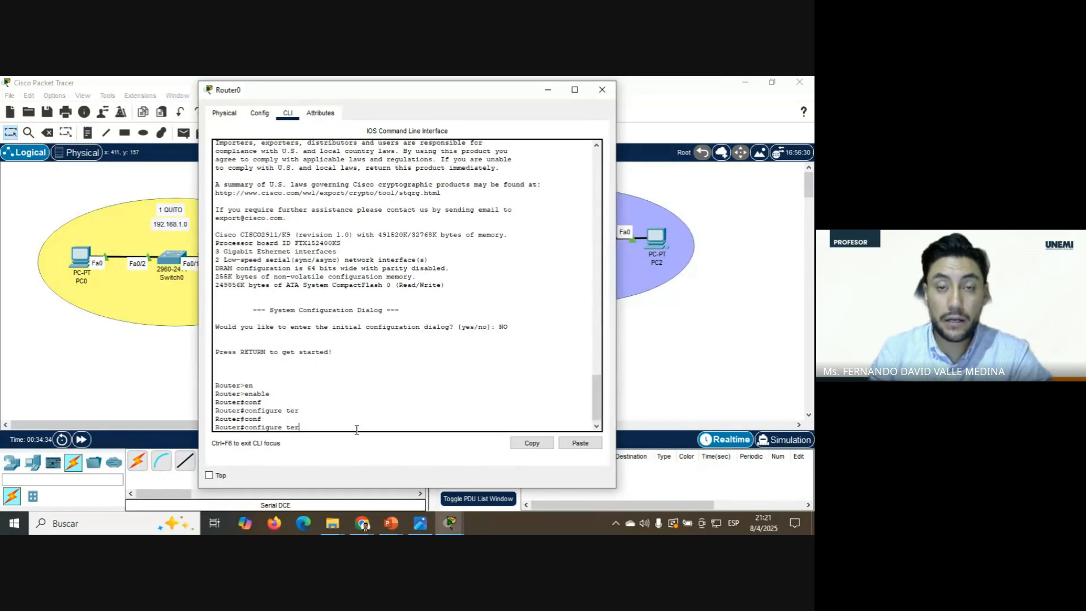
key("Tab")
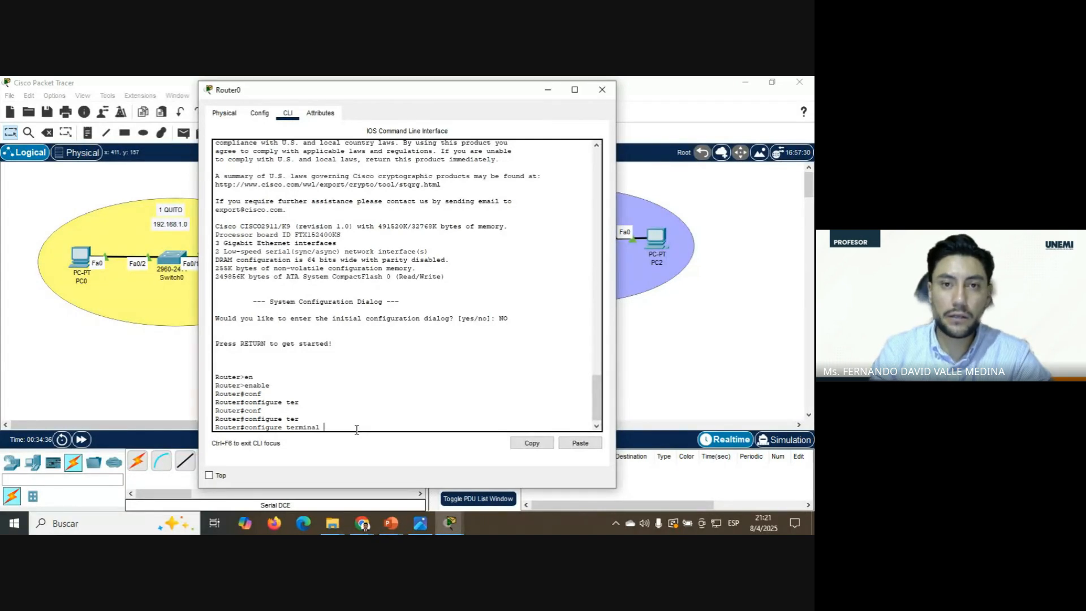
key("Return")
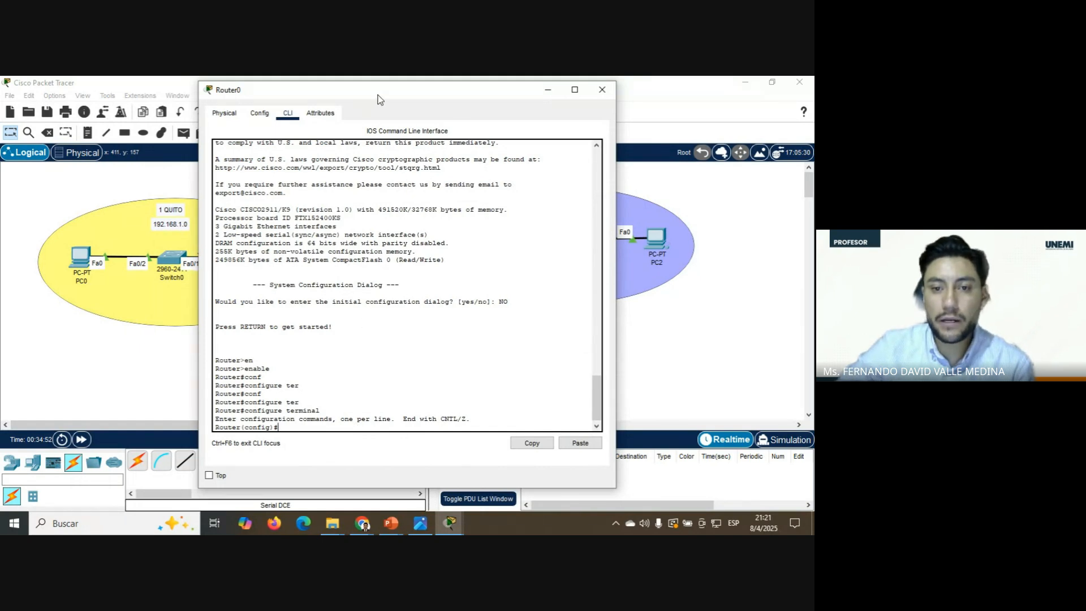
- Check Router0's serial port label and address in the QUITO site, keeping its CLI window clear of that area
left_click_drag(378, 95, 560, 105)
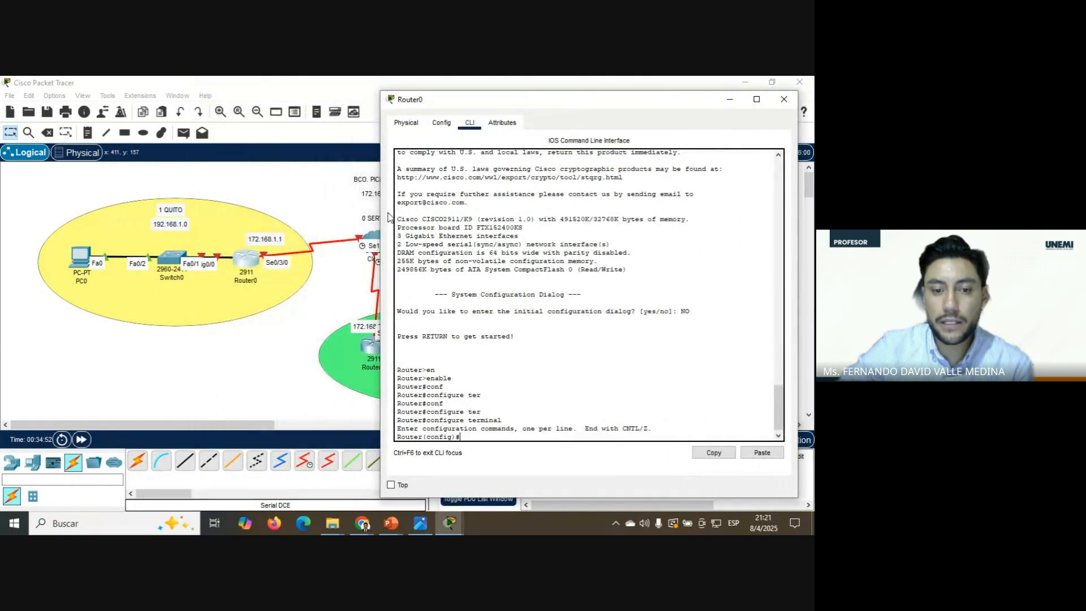
left_click(266, 248)
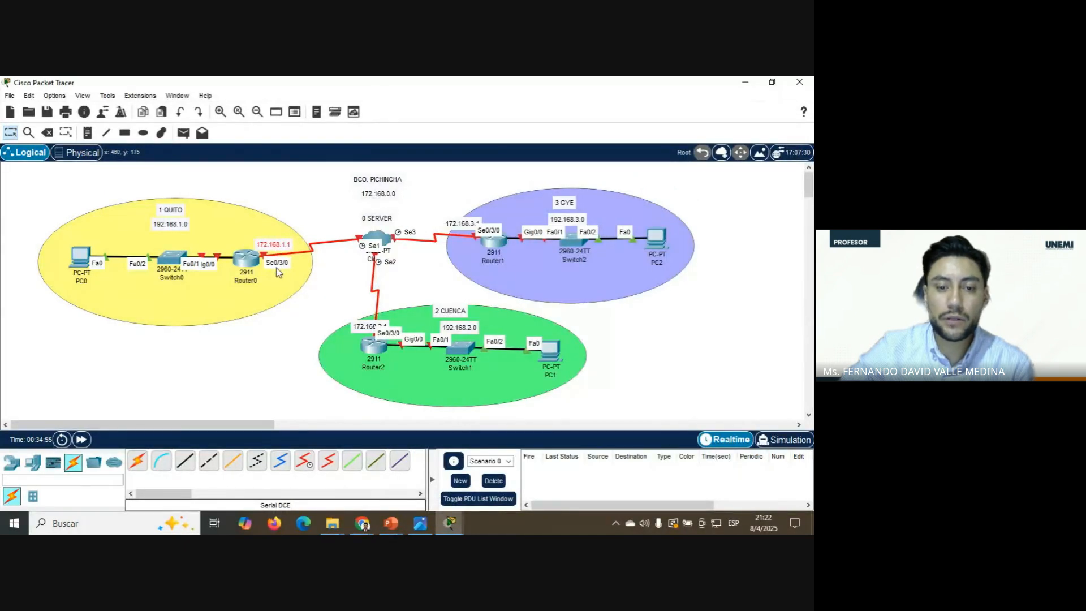
mouse_move(449, 530)
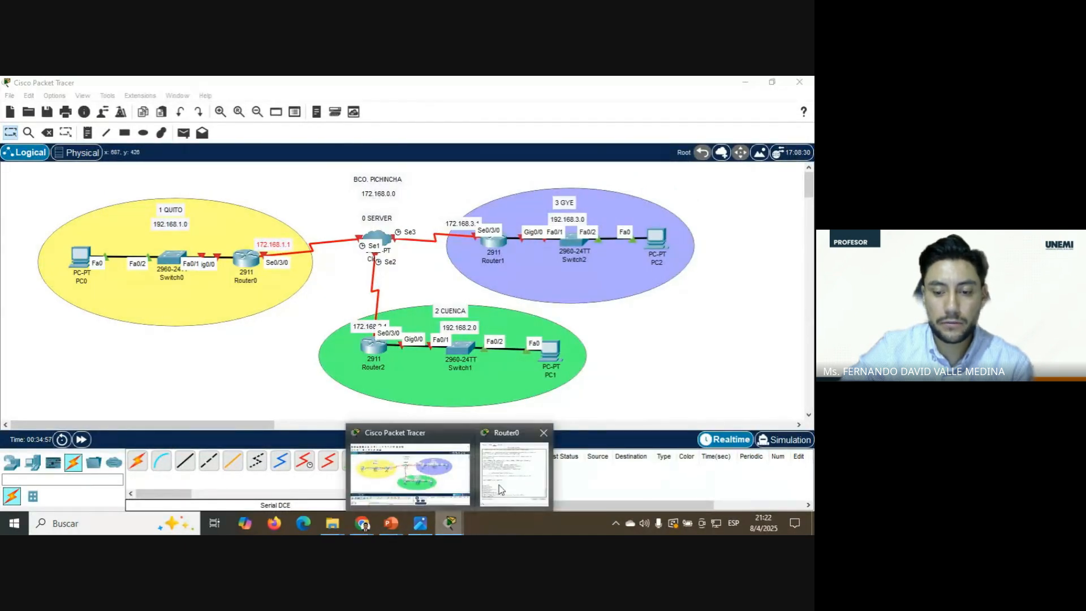
left_click(493, 474)
left_click_drag(548, 115, 487, 105)
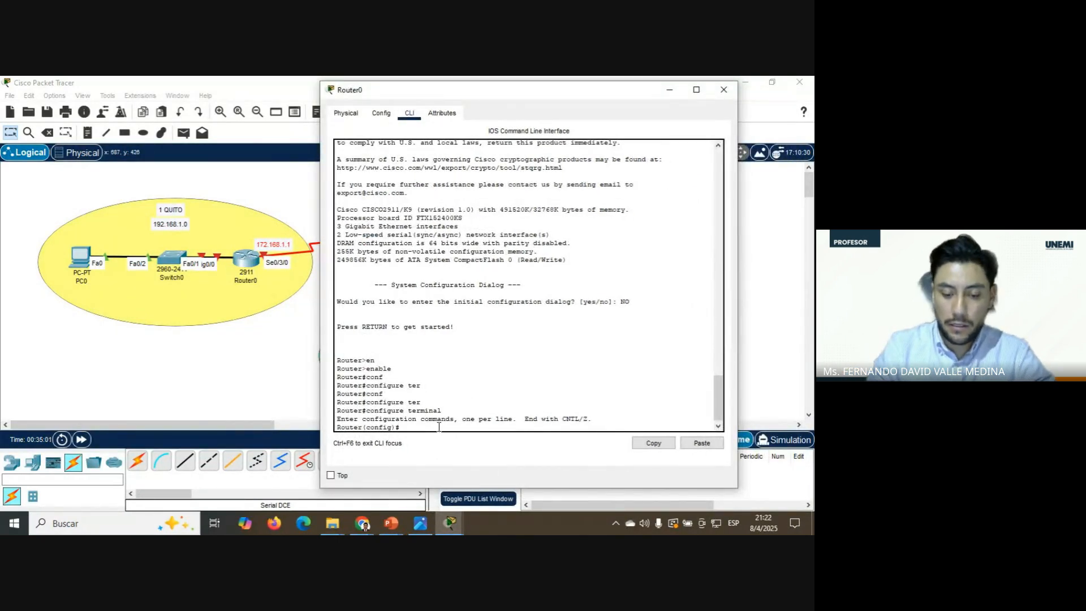
- Enter interface configuration mode for serial 0/3/0 on Router0
type("inter")
key("Tab")
type("ser")
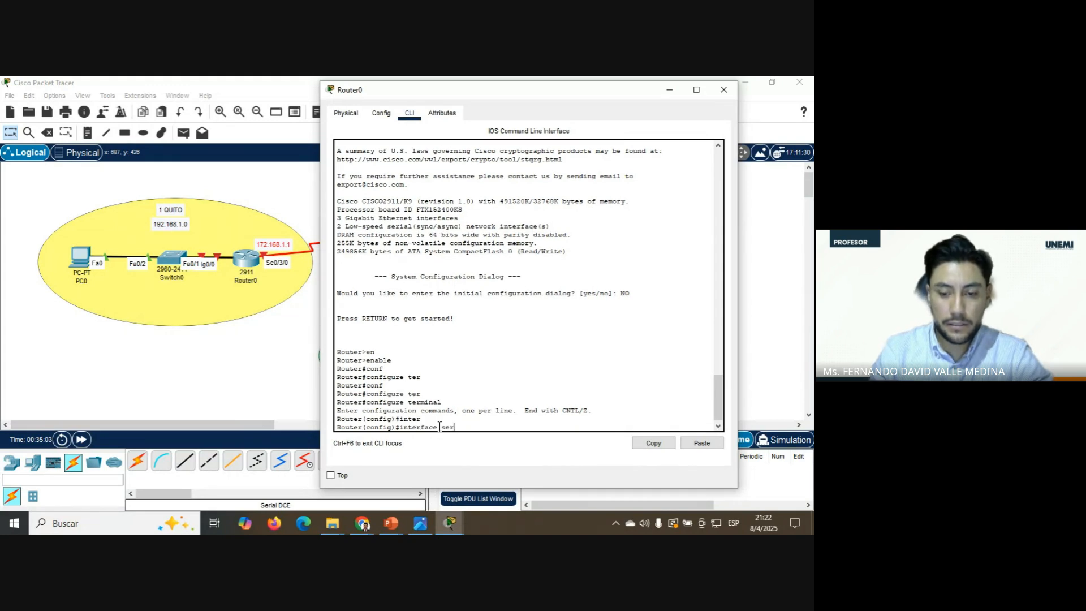
key("Tab")
type("0/3")
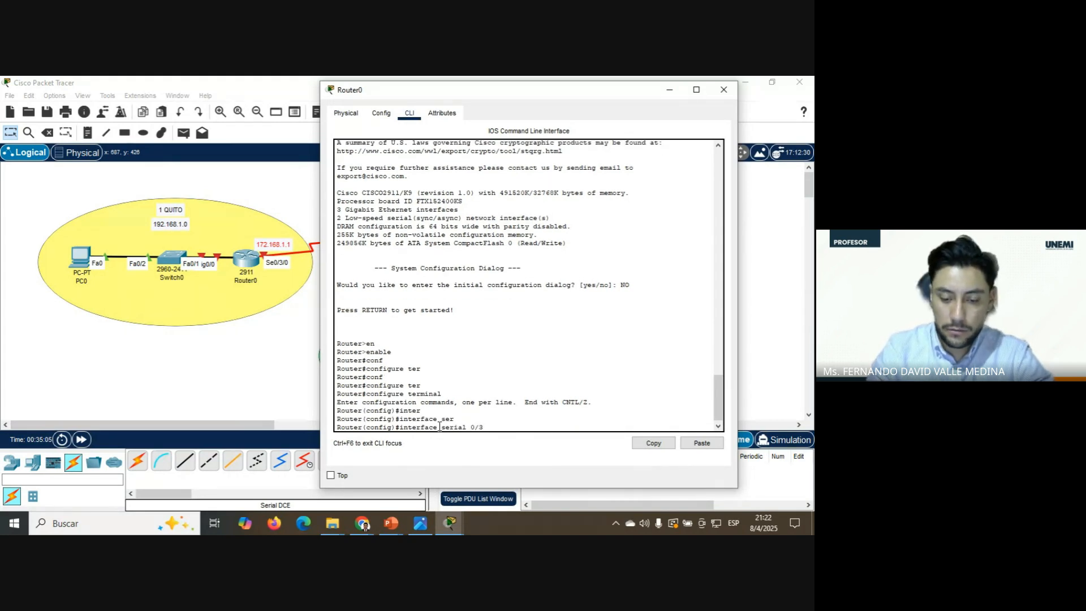
type("/0")
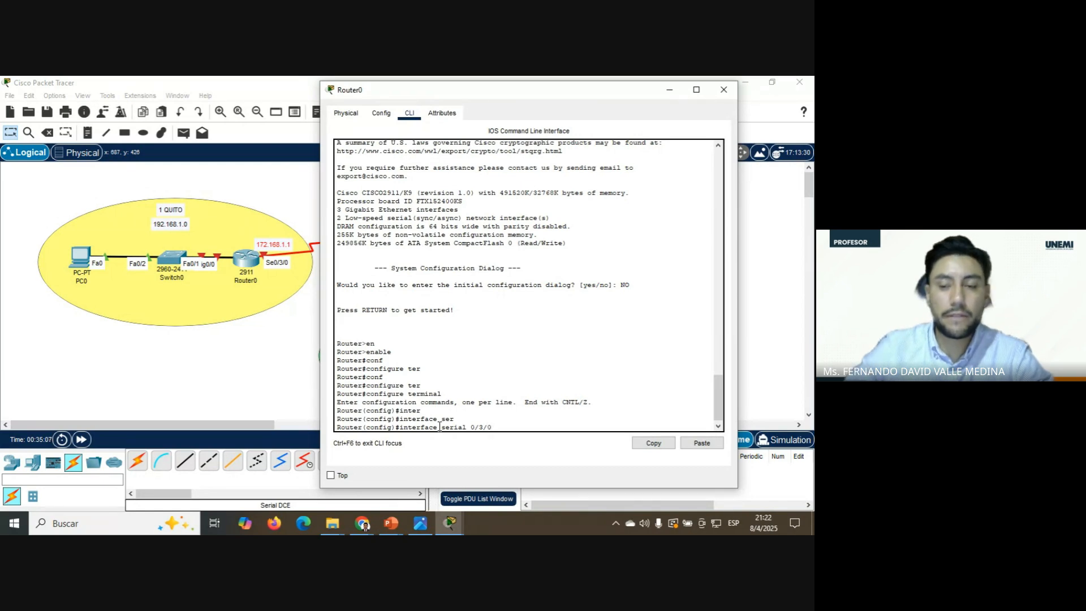
left_click_drag(515, 94, 519, 90)
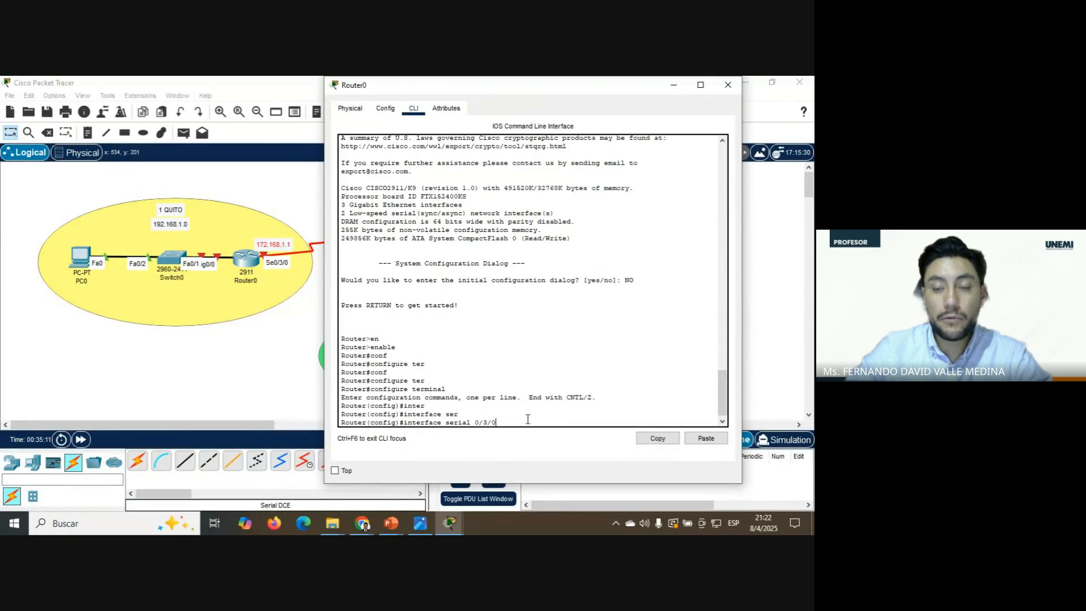
key("Return")
- Assign IP address 172.168.1.1 with subnet mask 255.255.0.0 to Router0's serial 0/3/0 interface
type("ig-if)#i")
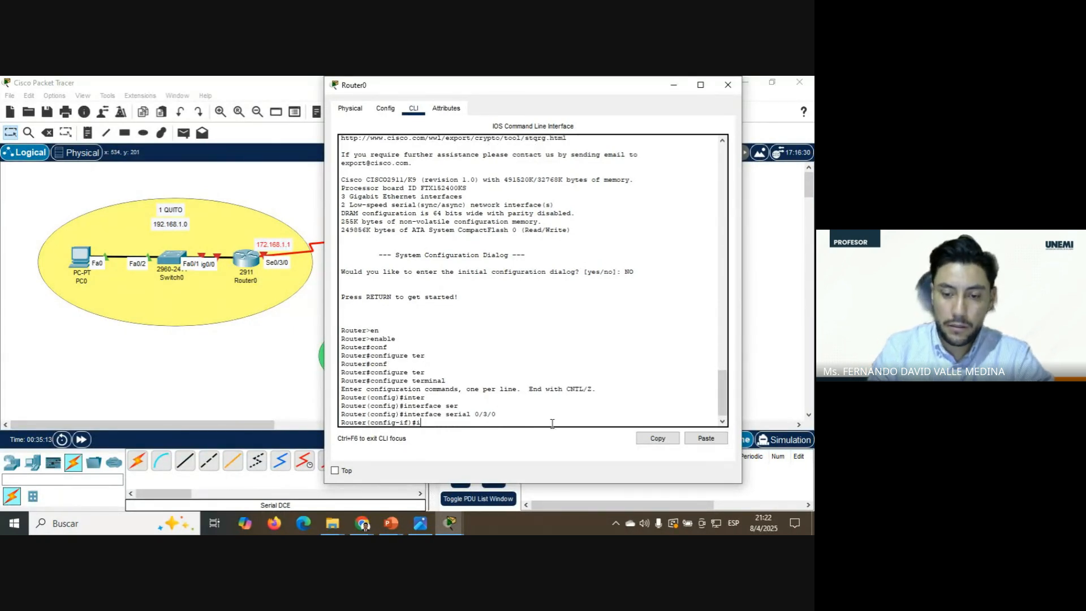
type("p add")
key("Tab")
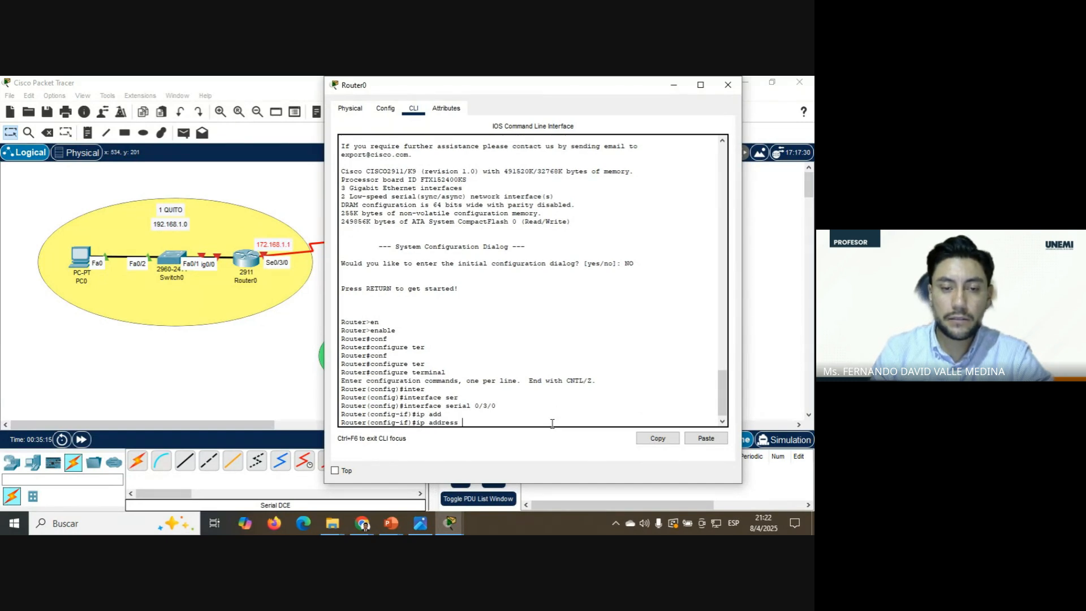
type("172")
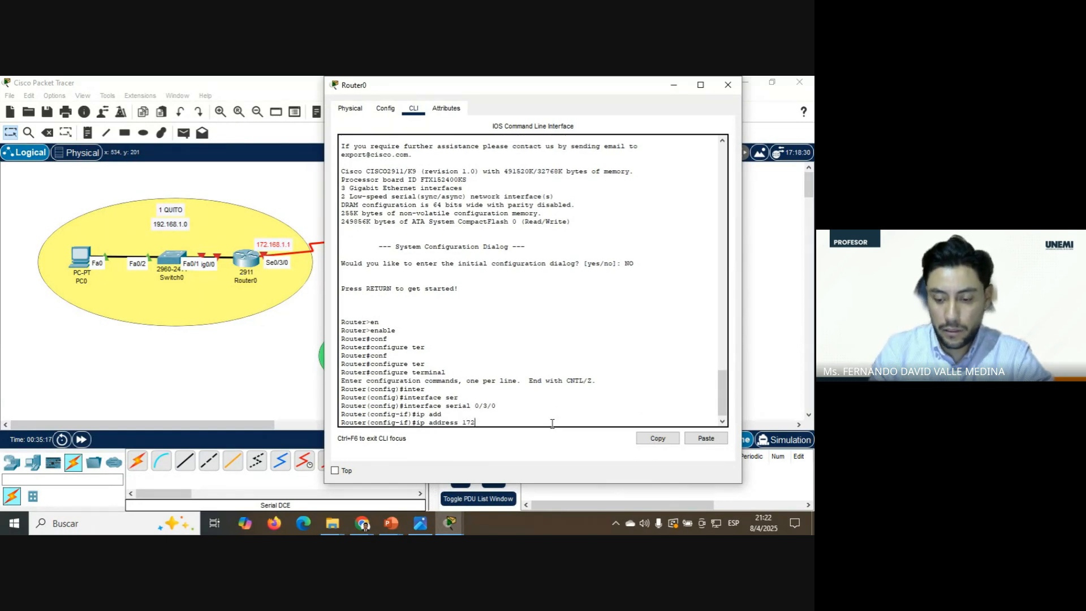
type(".168.")
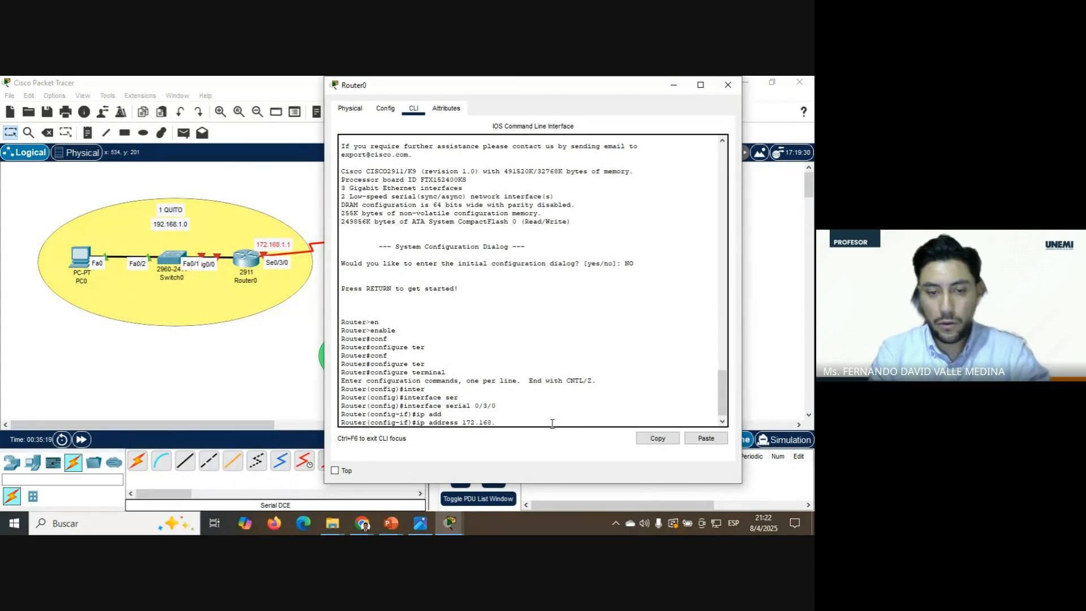
type("1.1")
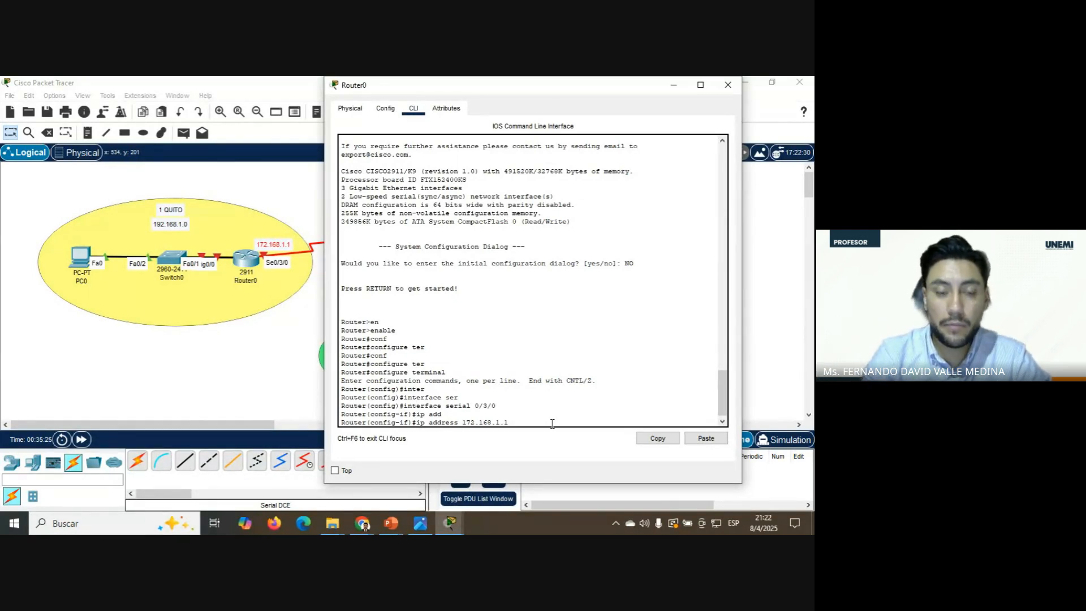
type("2")
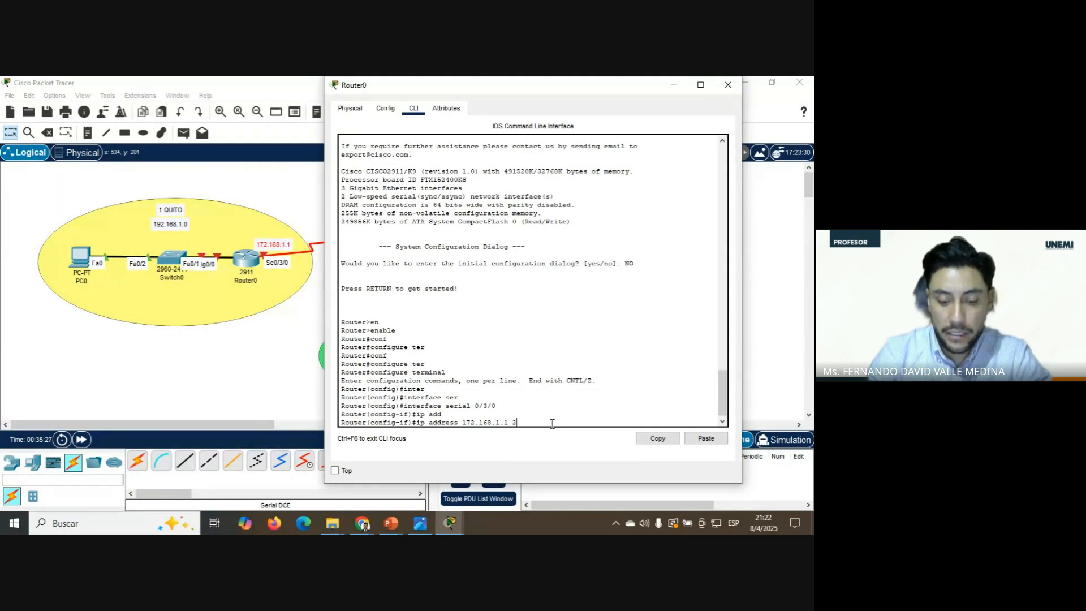
type("55.255")
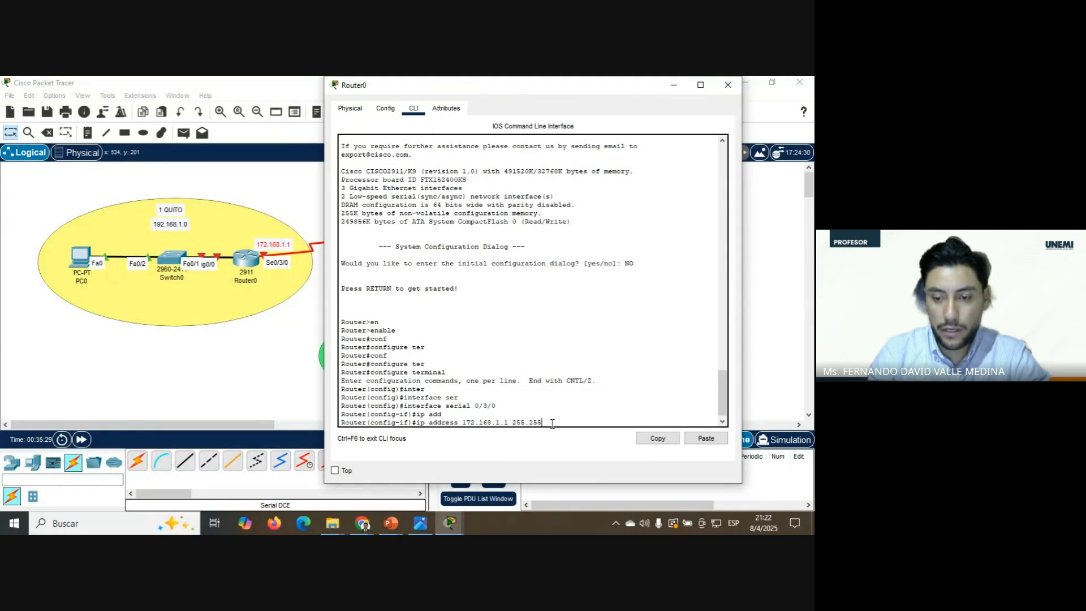
type(".")
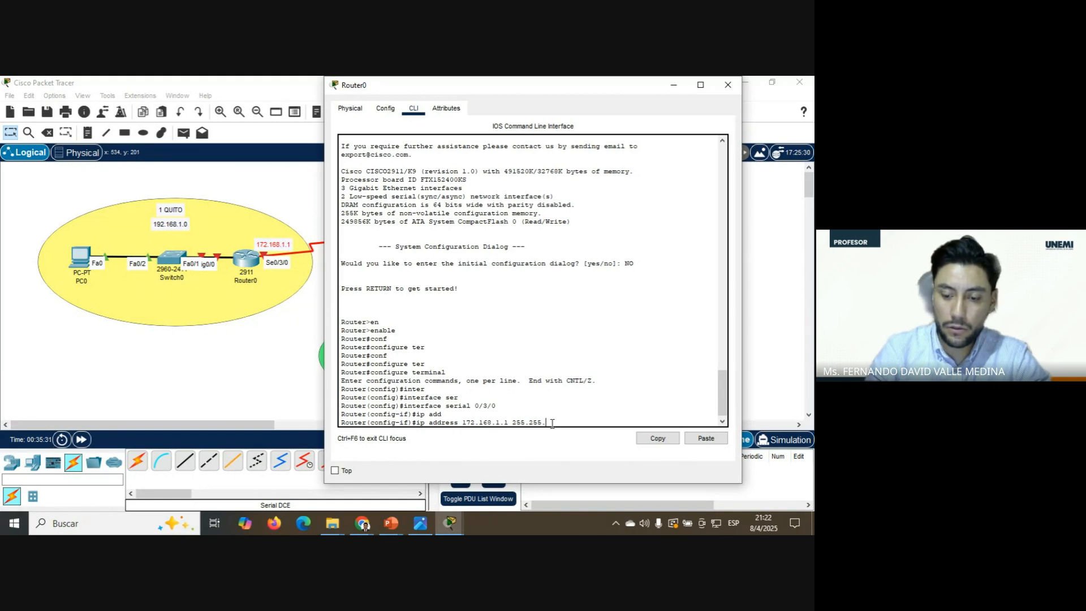
type("0.0")
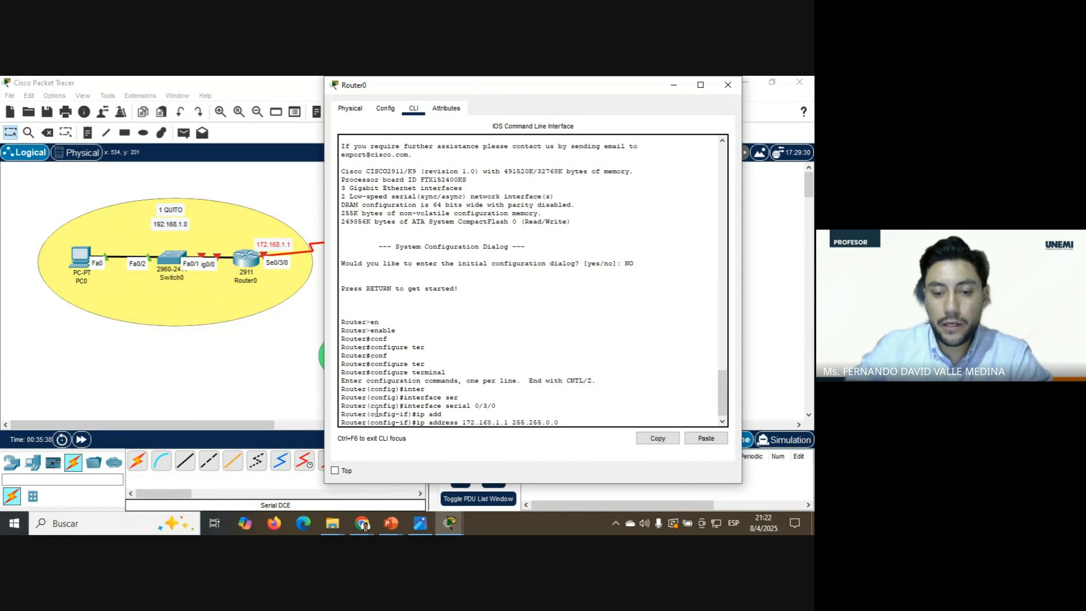
left_click_drag(371, 408, 497, 407)
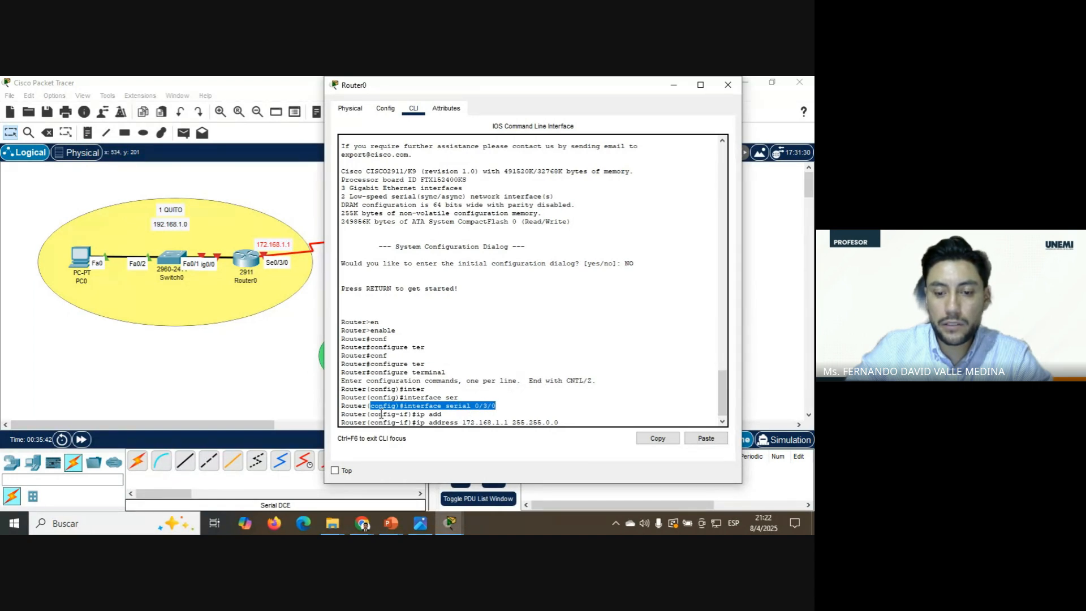
left_click_drag(380, 414, 572, 424)
left_click(572, 424)
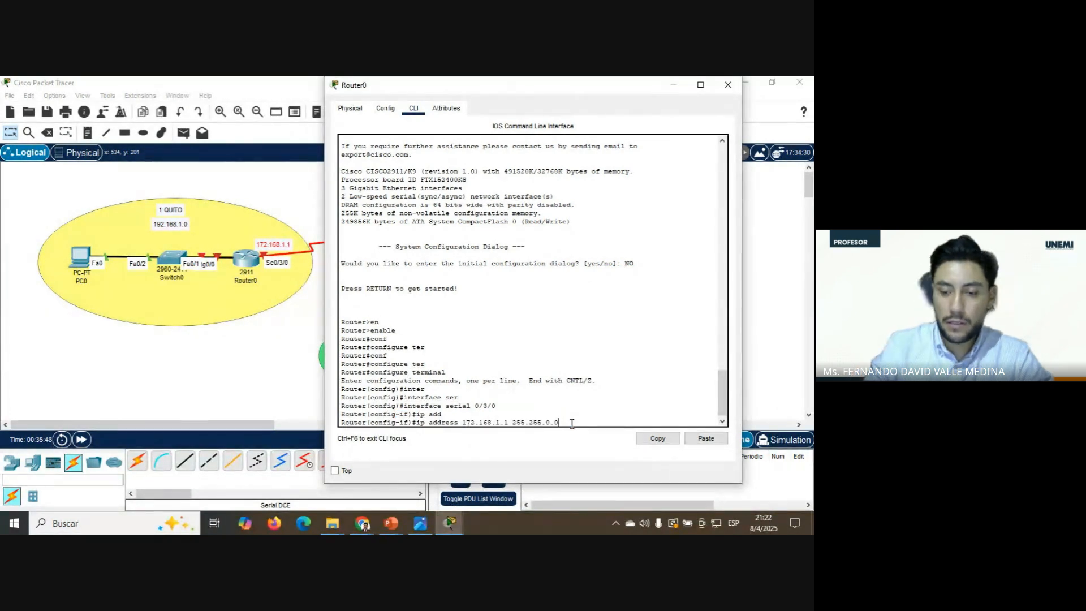
key("Return")
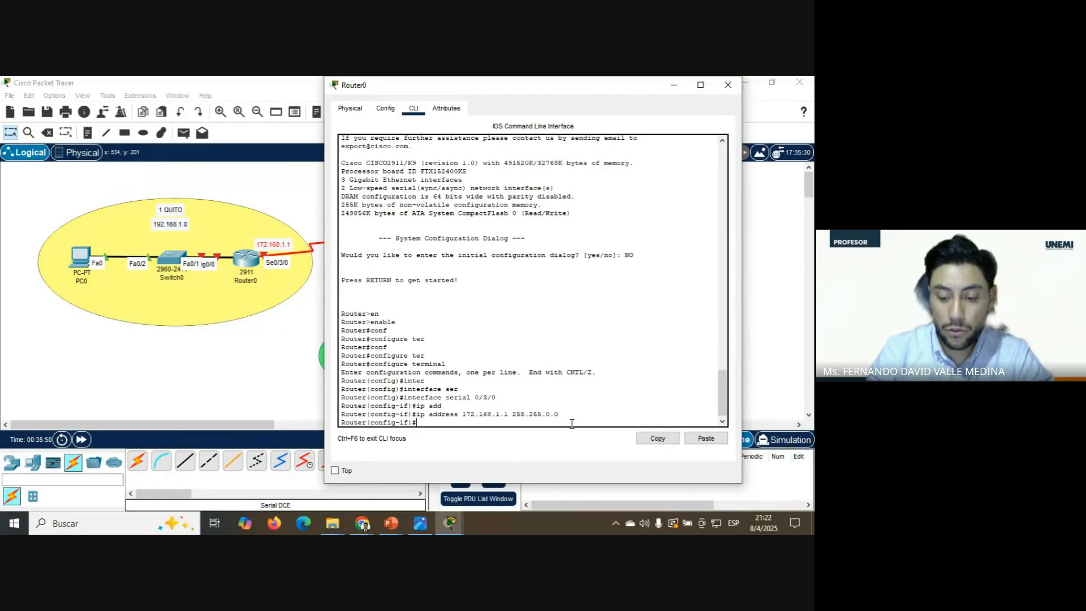
- Enable Router0's serial 0/3/0 interface with the no shutdown command
type("no sh")
key("Tab")
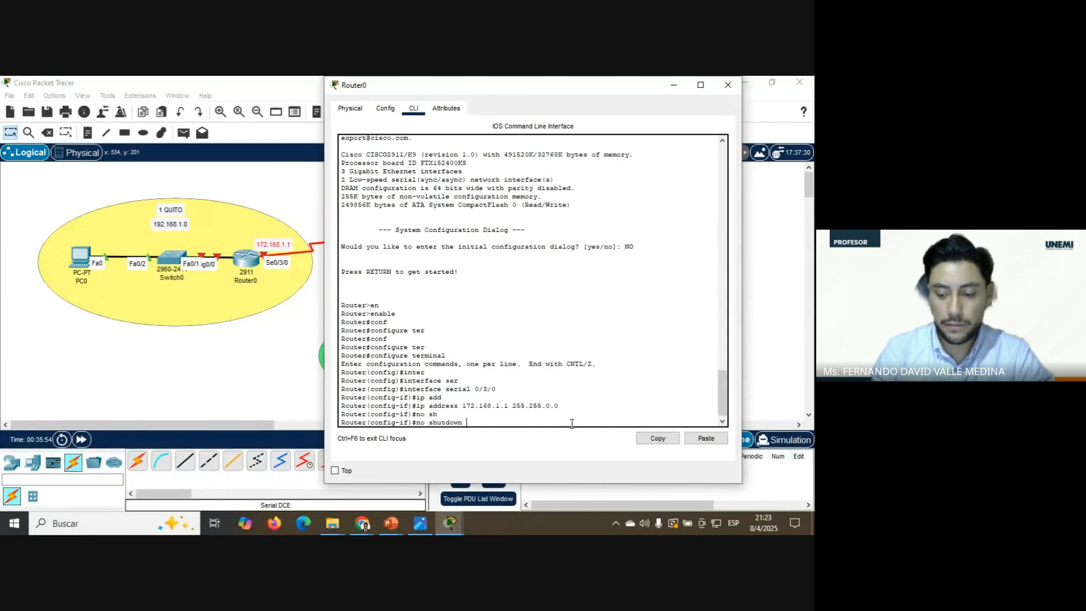
key("Return")
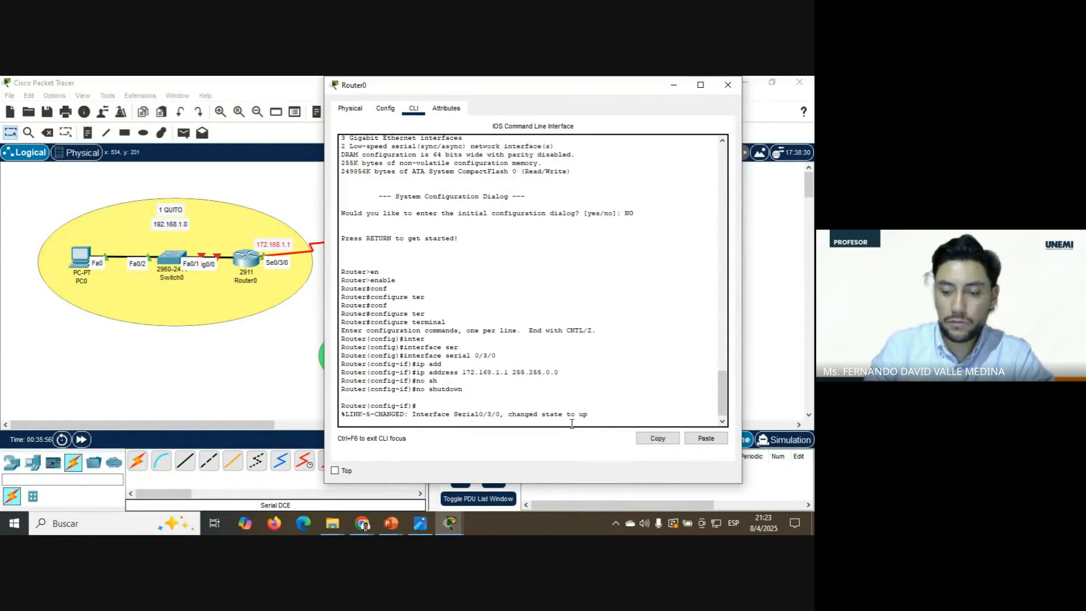
key("Return")
left_click_drag(409, 406, 603, 408)
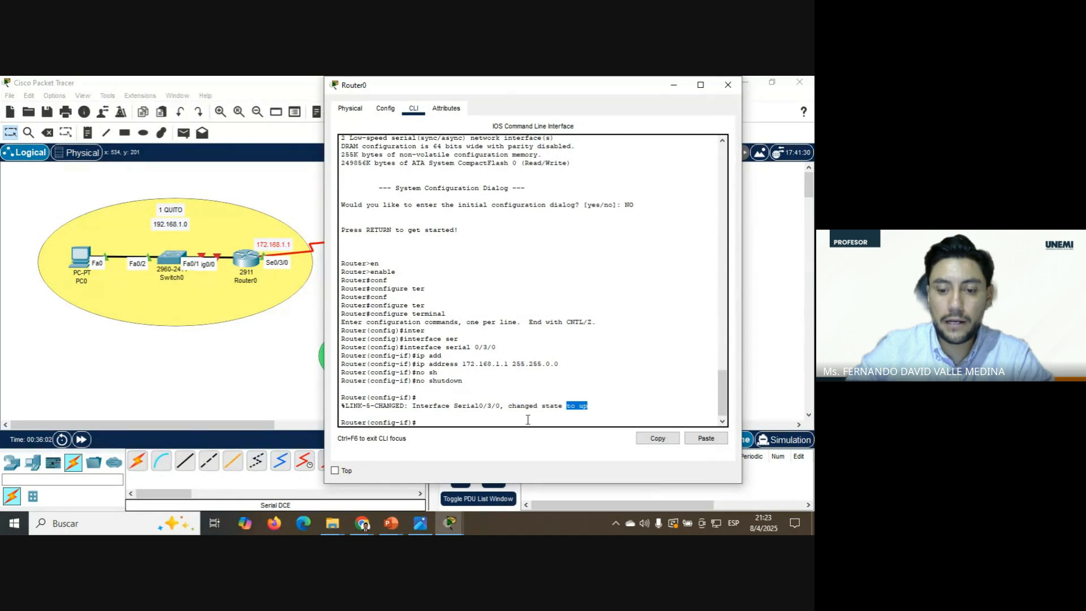
left_click(479, 426)
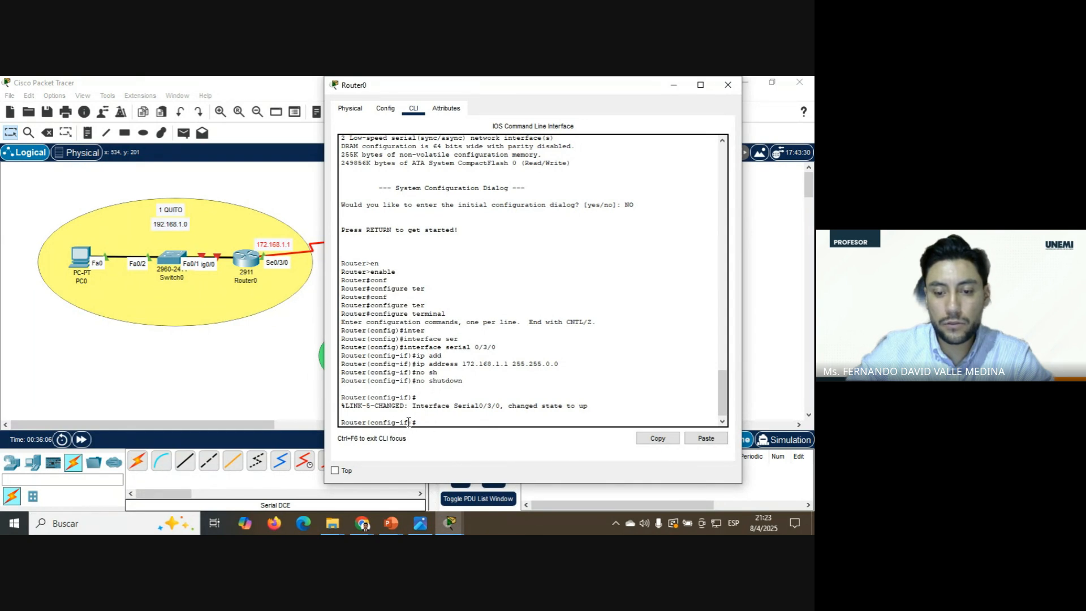
- Leave the serial interface's configuration with the exit command to return to global configuration mode
left_click_drag(408, 423, 370, 423)
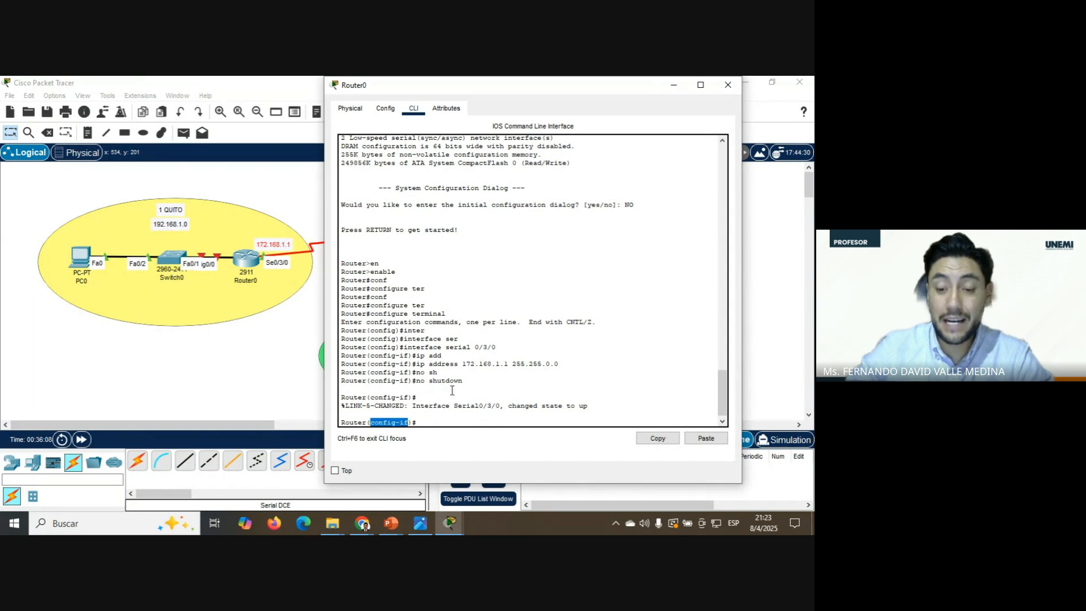
left_click(438, 423)
type("exit")
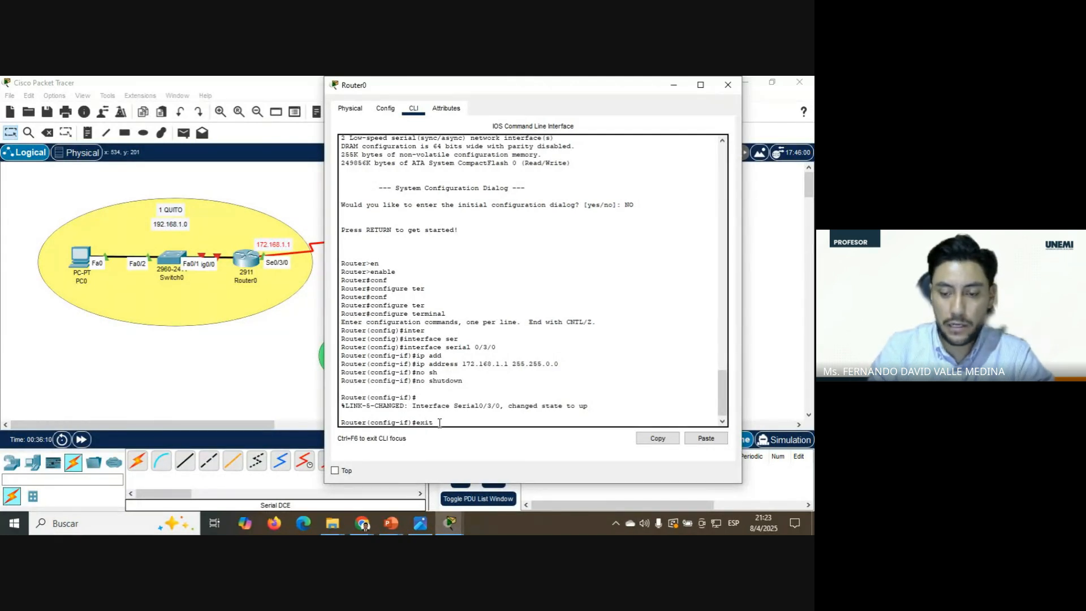
key("Return")
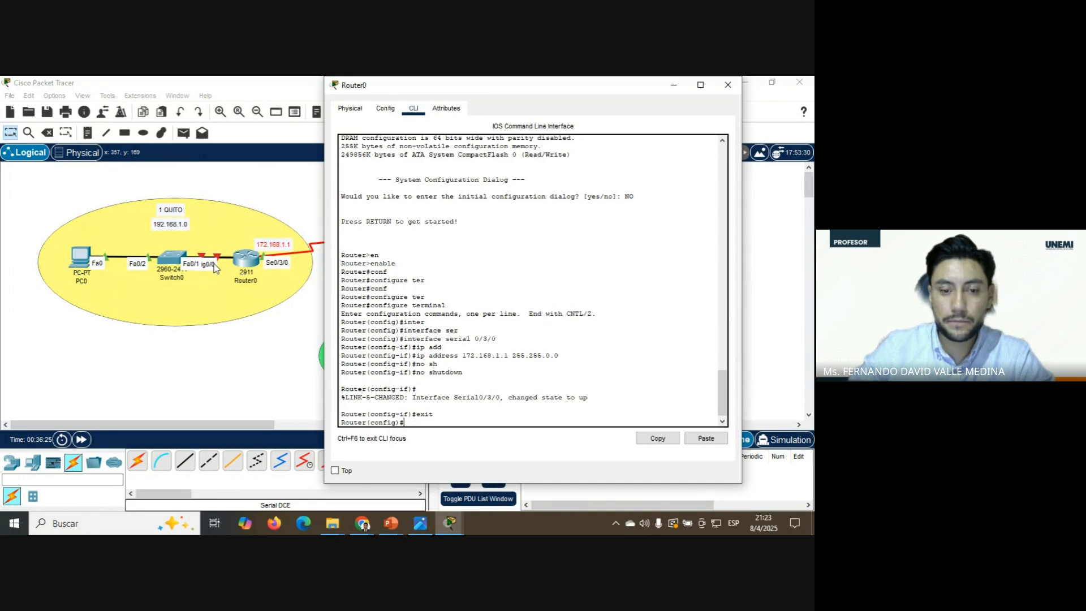
- Enter interface configuration mode for gigabitEthernet 0/0 on Router0
type("in")
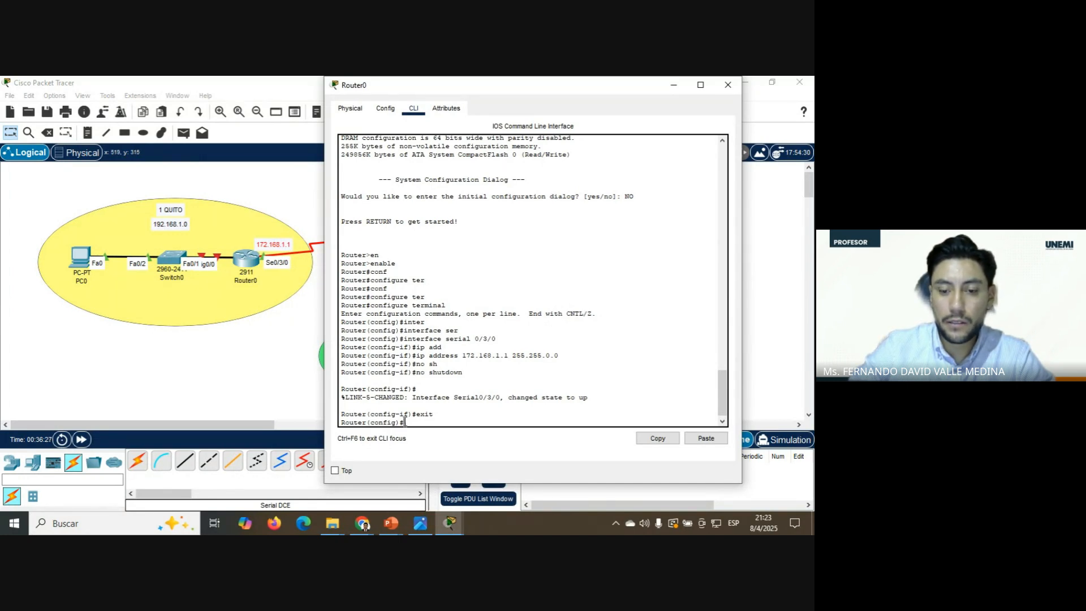
type("ter")
key("Tab")
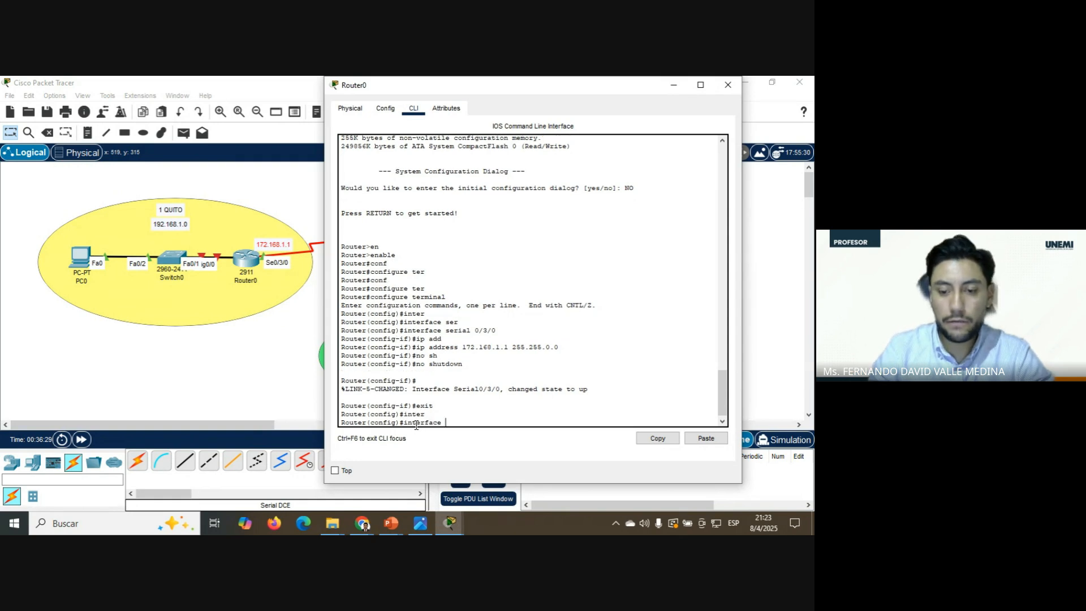
type("giga")
key("Tab")
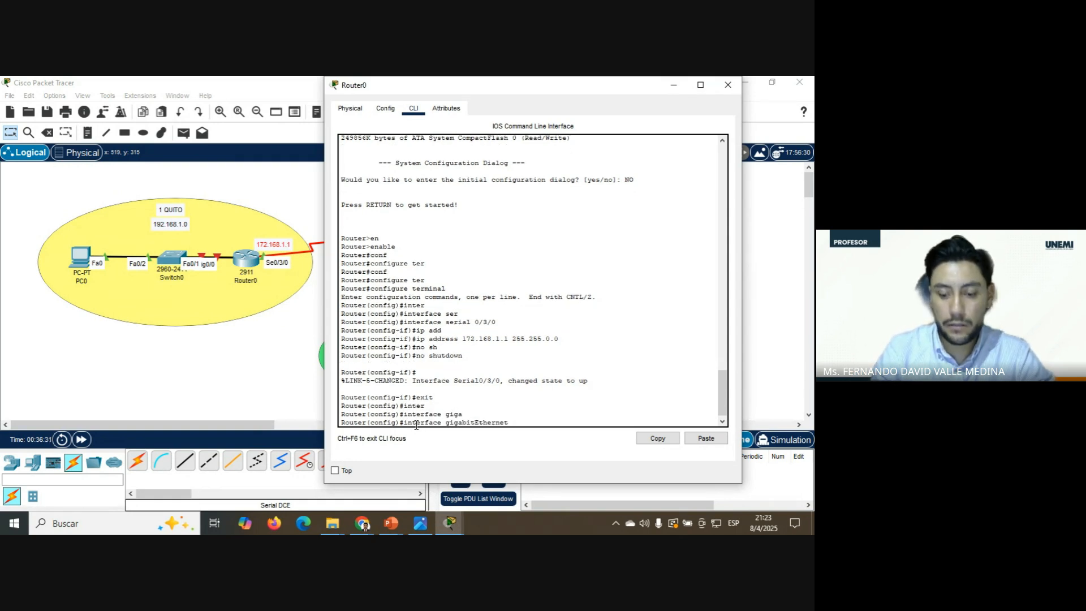
type("0/0")
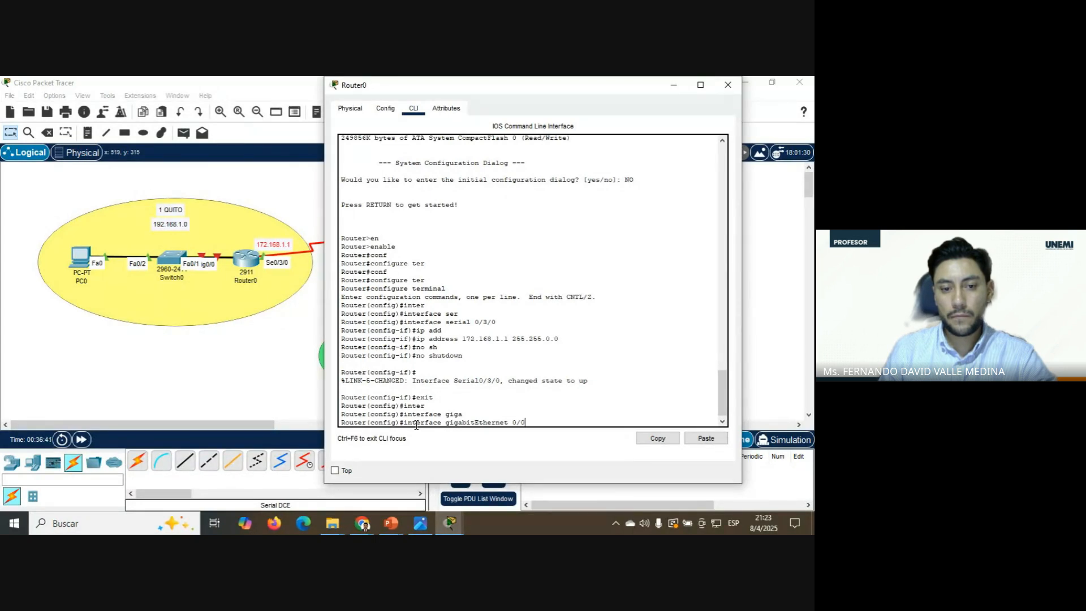
key("Return")
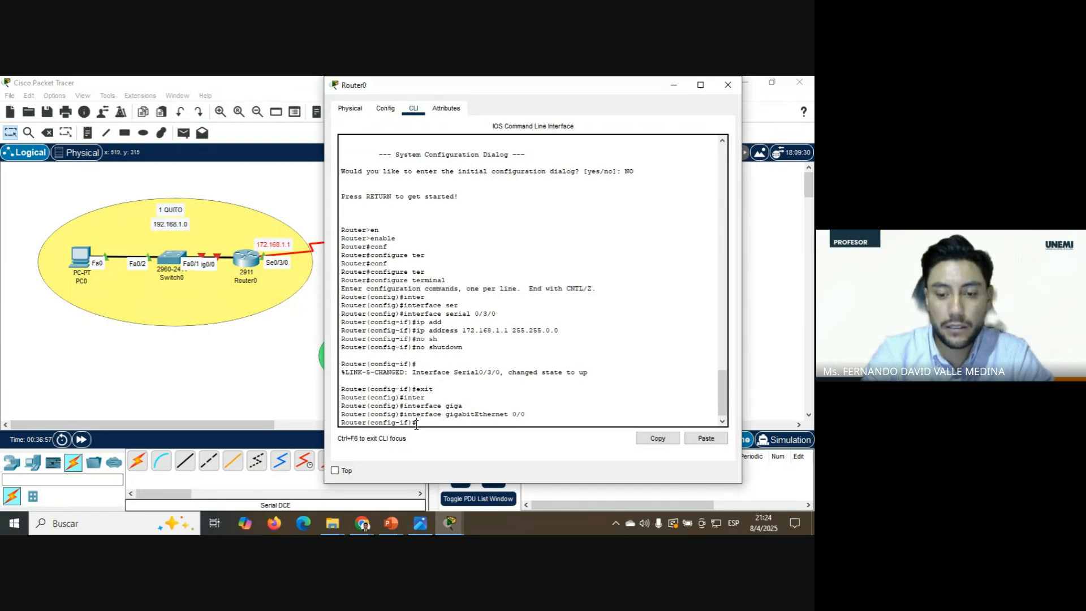
- Assign IP address 192.168.1.1 with subnet mask 255.255.255.0 to Router0's gigabitEthernet 0/0 interface
type("ip")
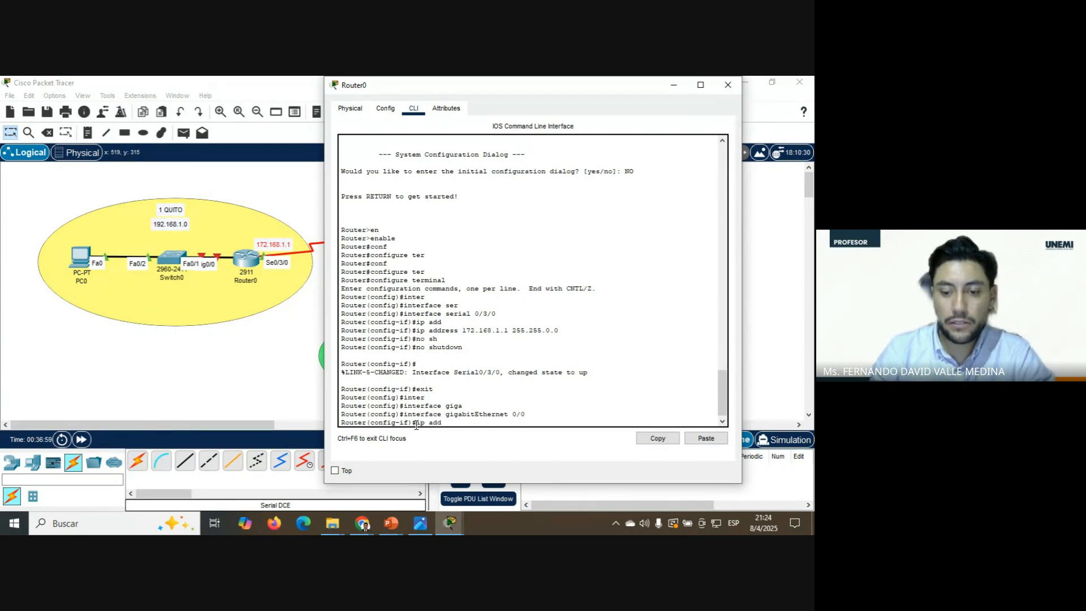
type(" add")
key("Tab")
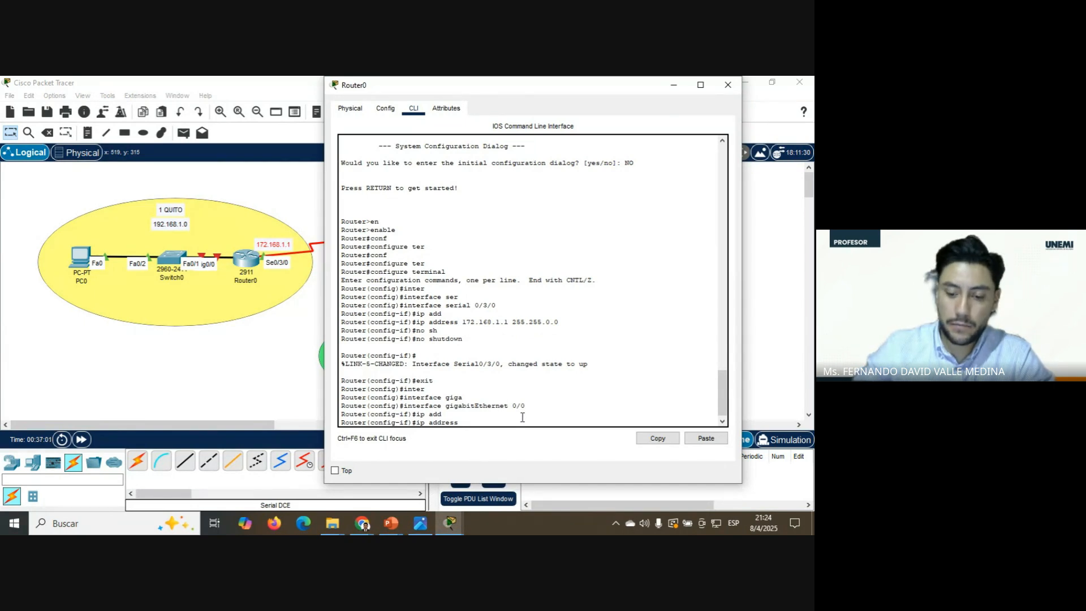
type("192.168")
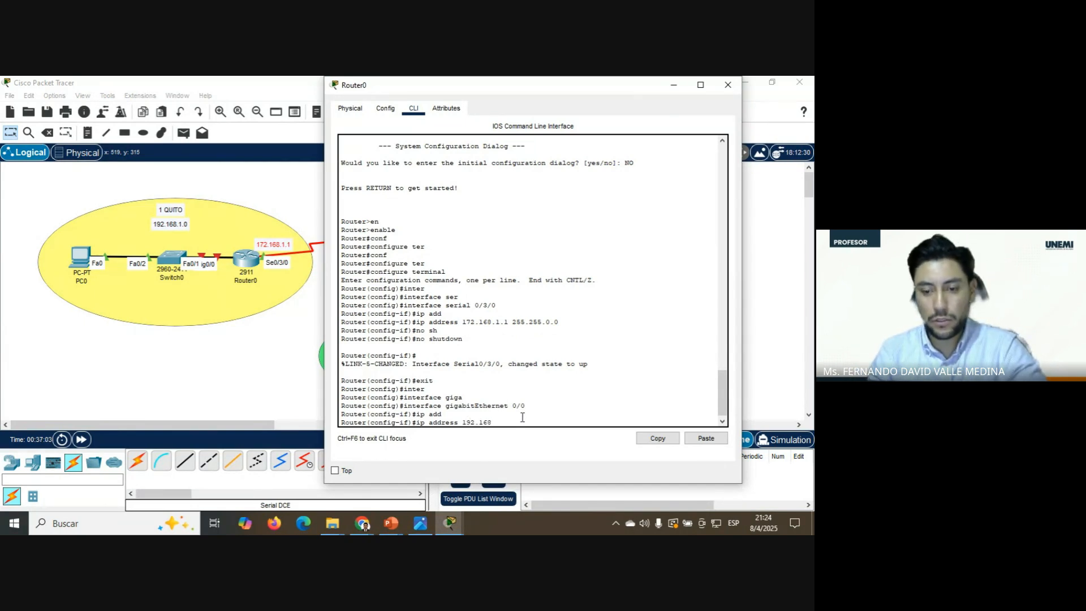
type(".1.1")
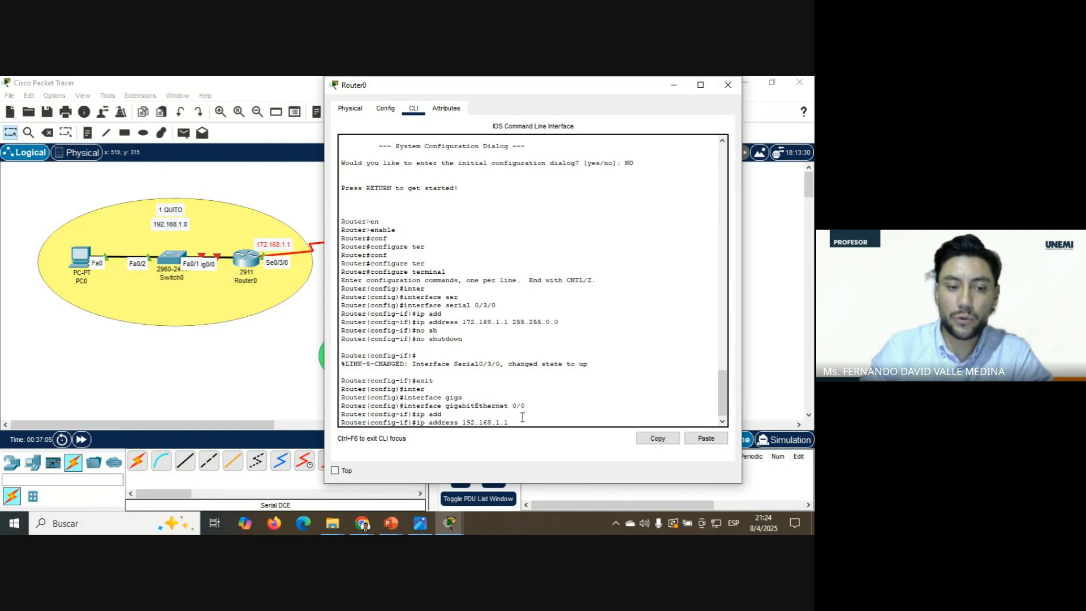
left_click_drag(511, 422, 464, 422)
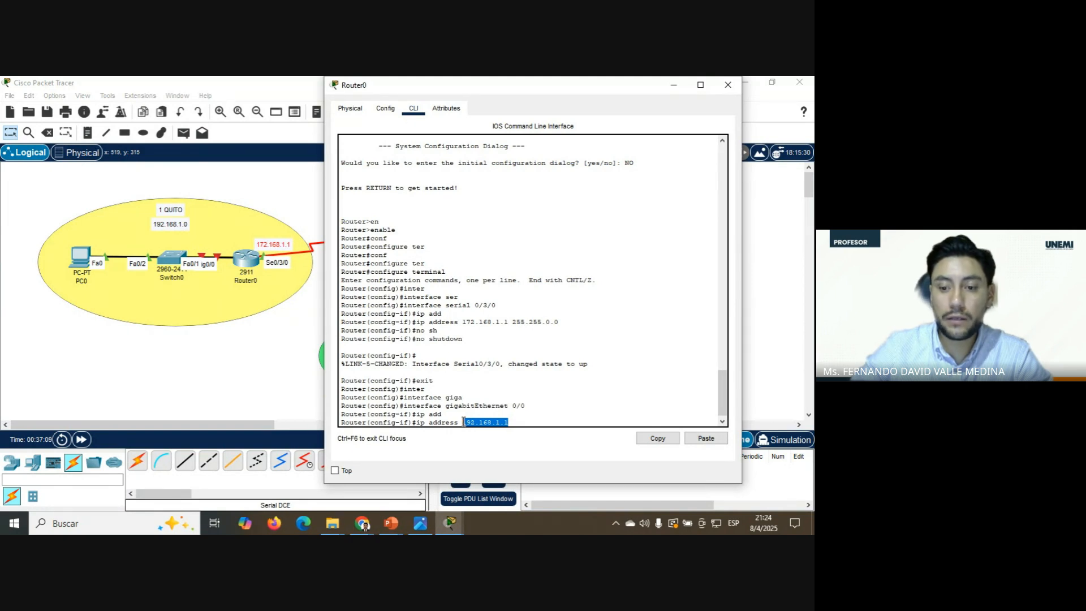
left_click(518, 423)
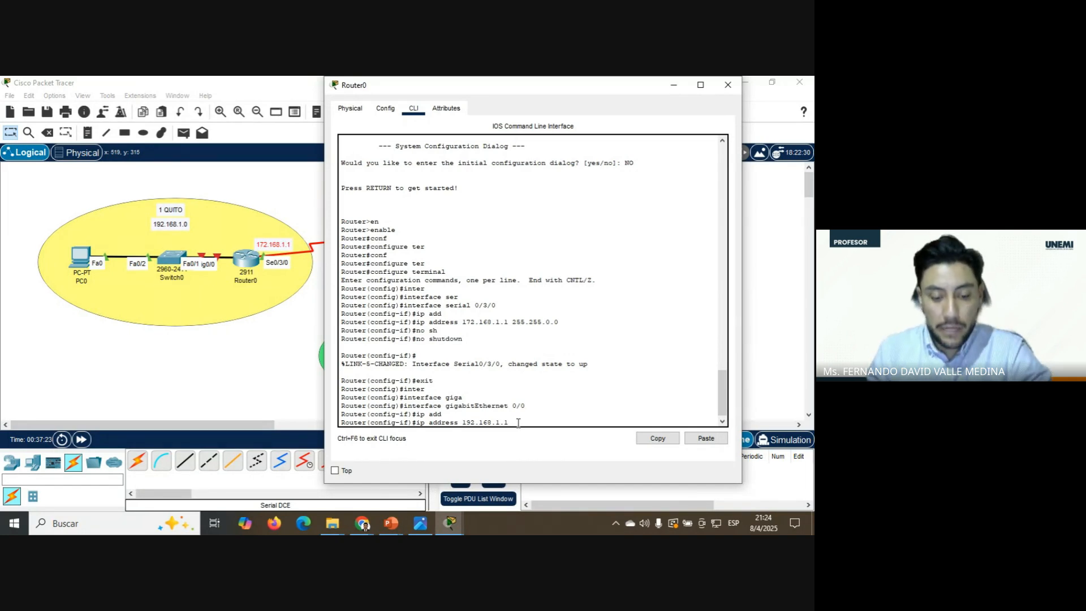
type("55.255.2555.0")
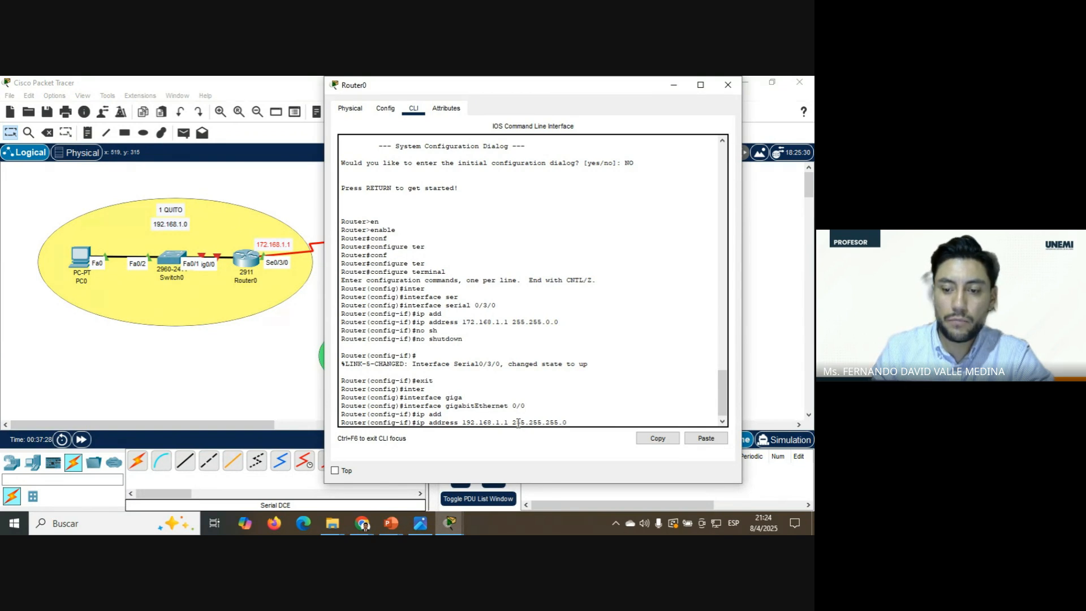
key("Return")
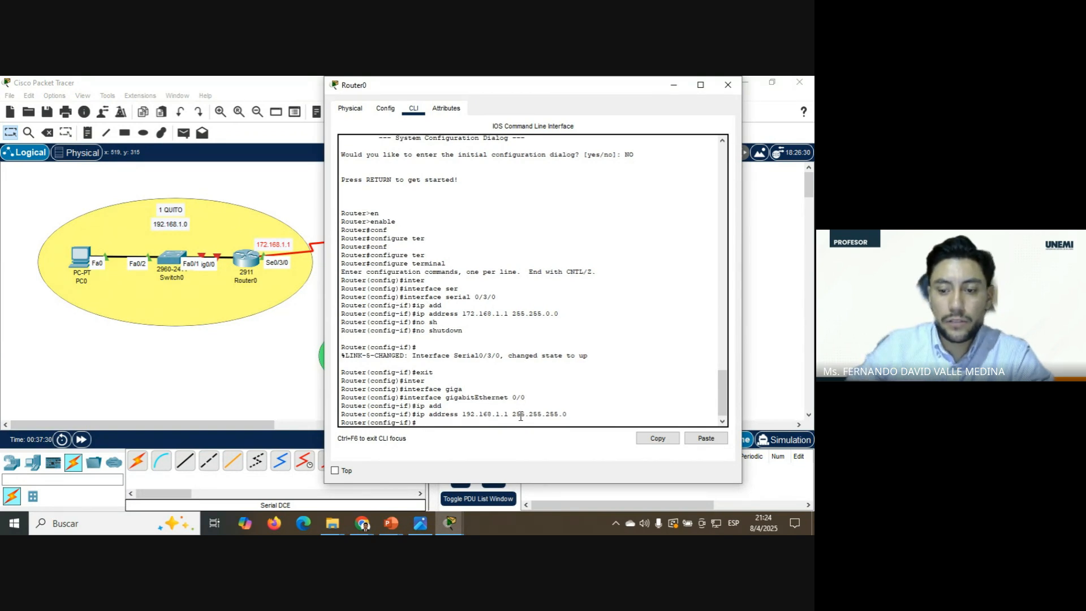
left_click_drag(559, 415, 515, 417)
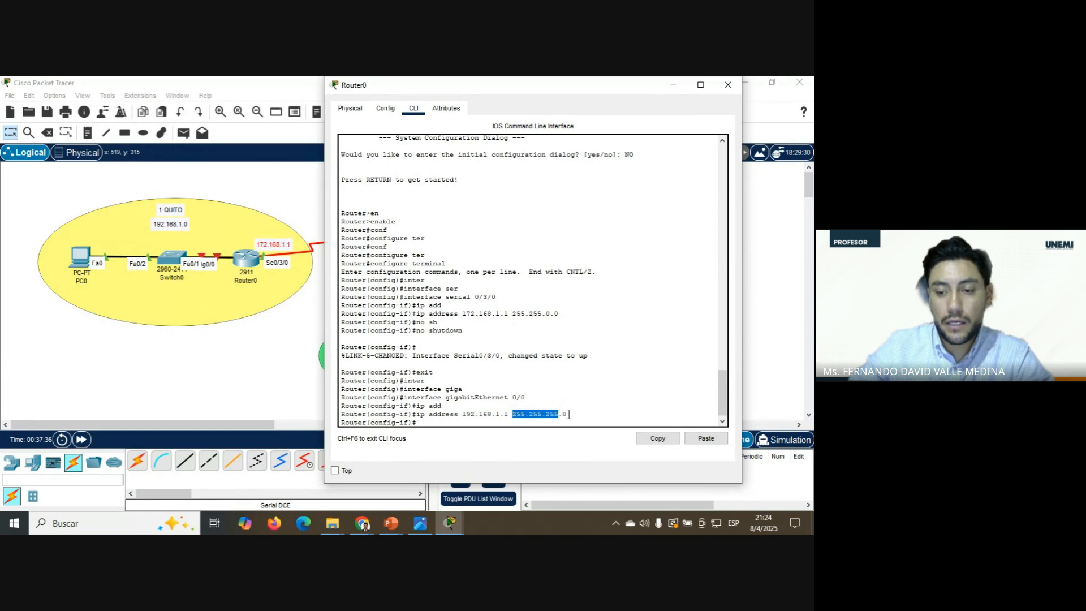
left_click_drag(569, 415, 560, 416)
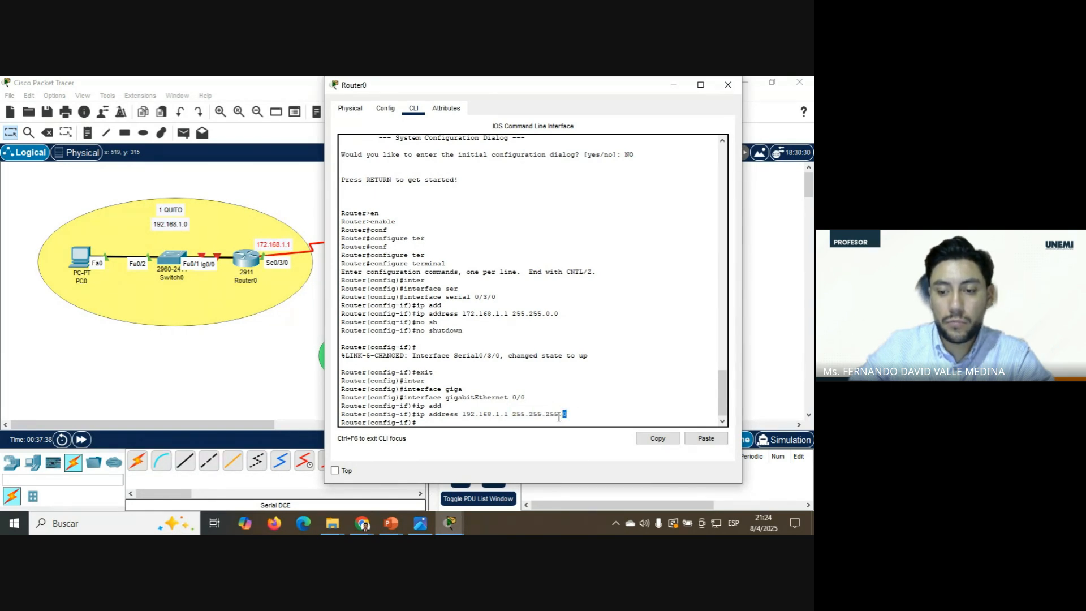
left_click(557, 423)
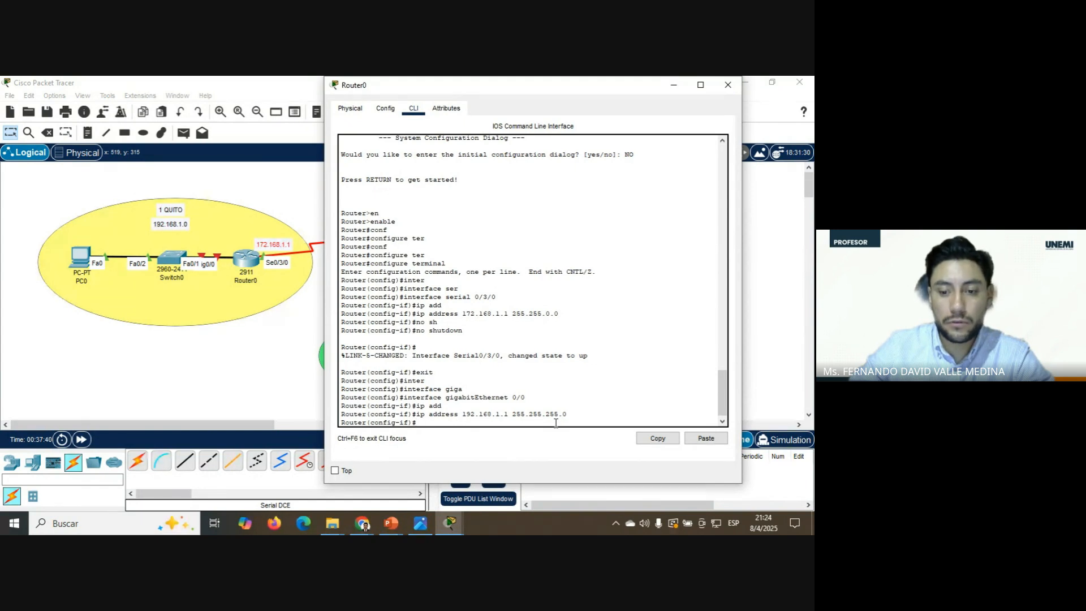
- Enable Router0's gigabitEthernet 0/0 interface with the no shutdown command and return to the interface configuration prompt
type("no")
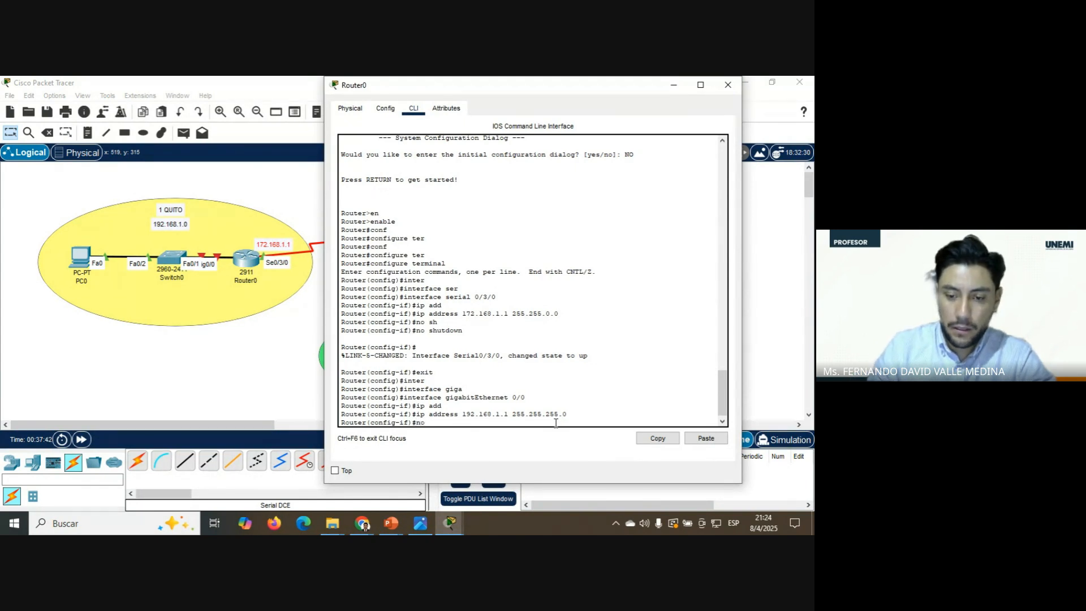
type(" sh")
key("Tab")
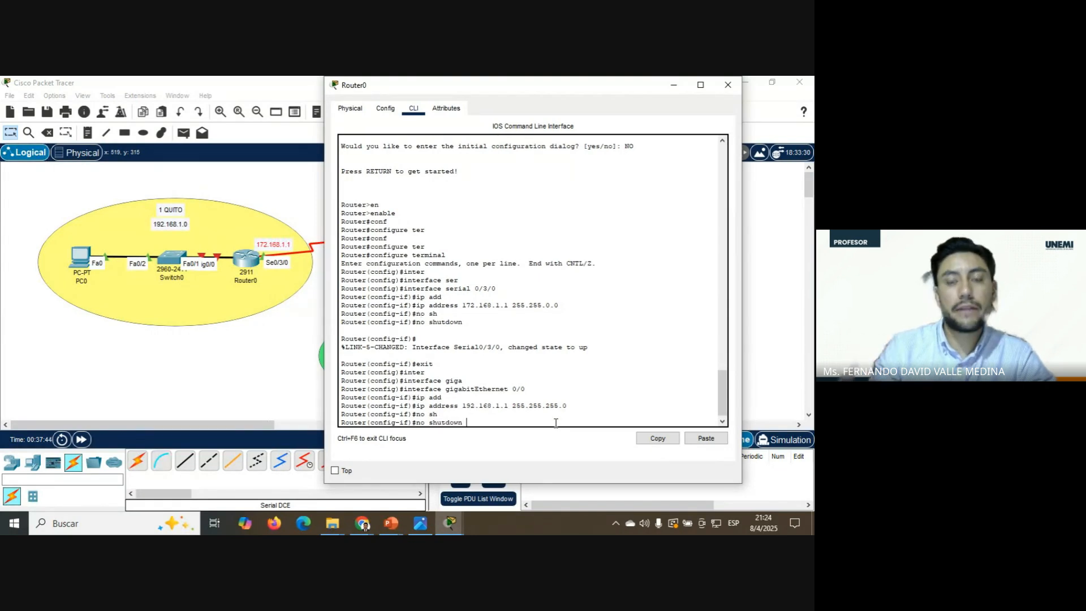
key("Return")
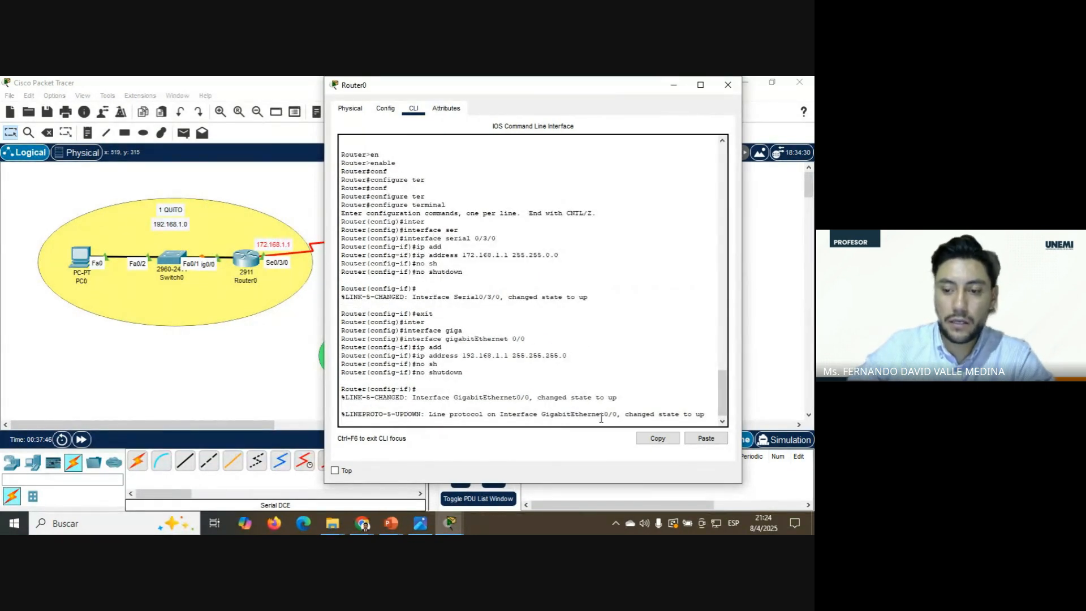
left_click_drag(564, 414, 683, 414)
left_click_drag(513, 415, 693, 415)
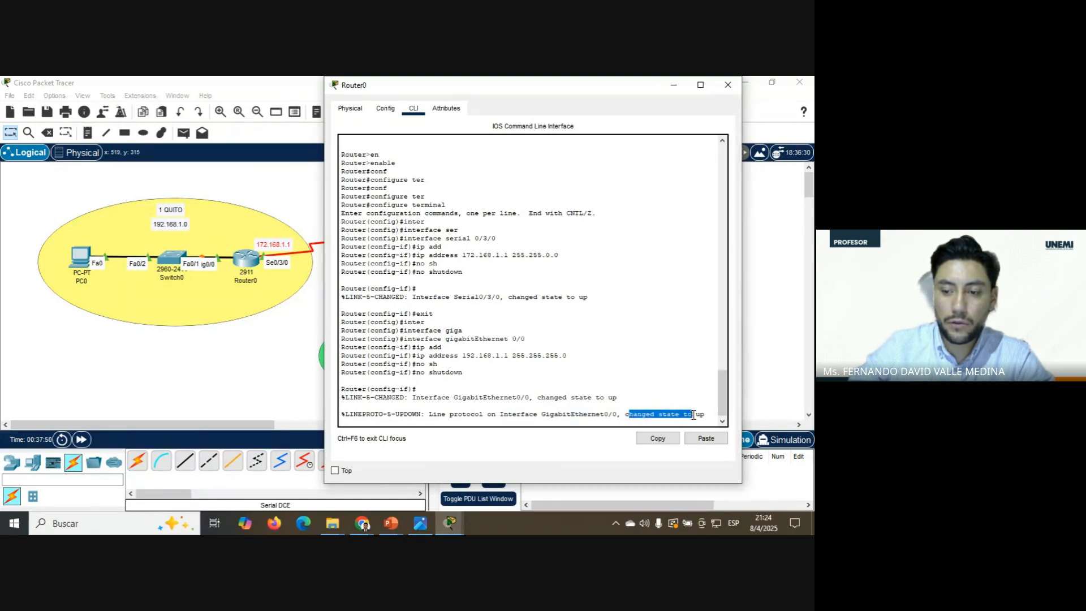
left_click(576, 424)
key("Return")
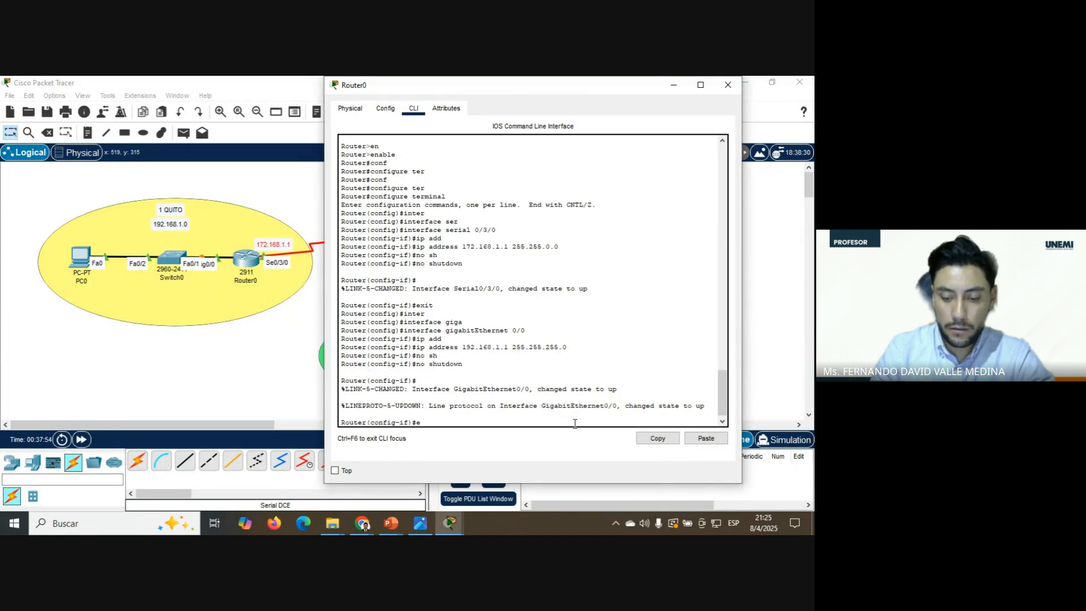
- Leave the Gigabit interface's configuration with the exit command and close Router0's window
type("exit")
key("Return")
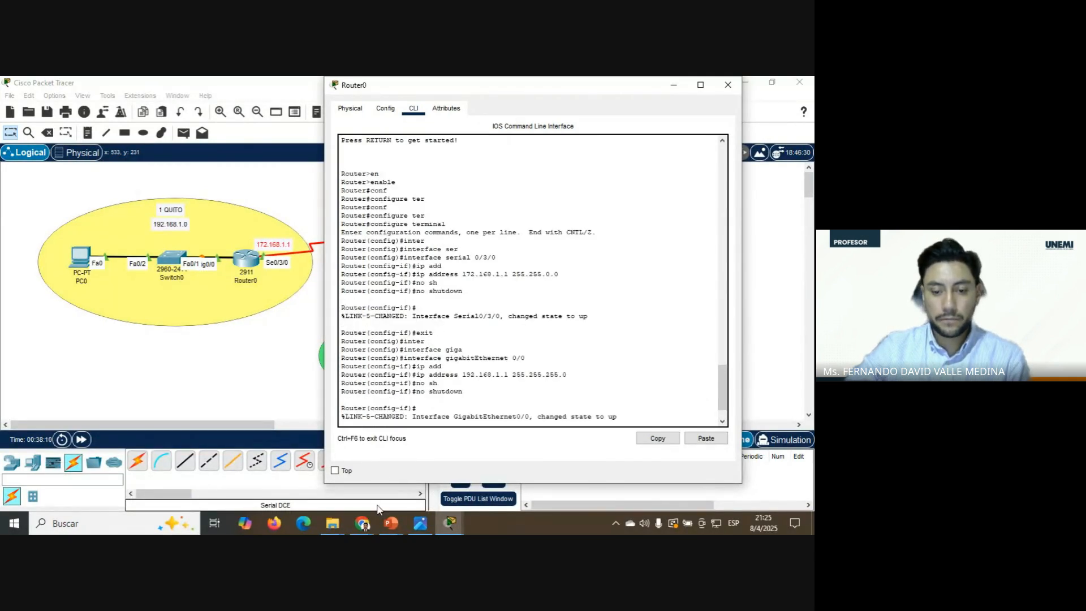
left_click(372, 521)
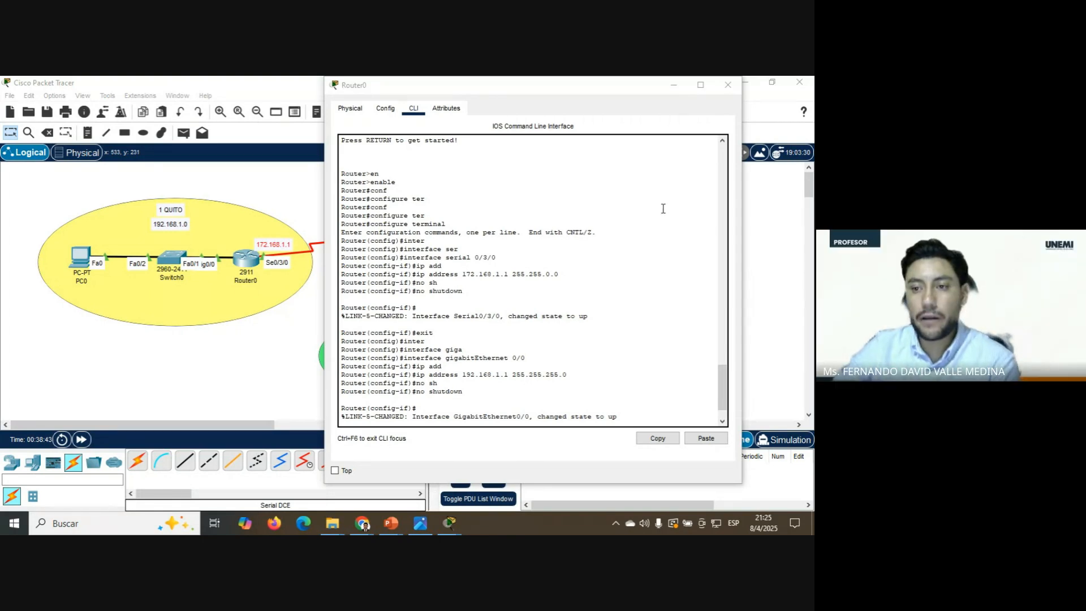
left_click(727, 90)
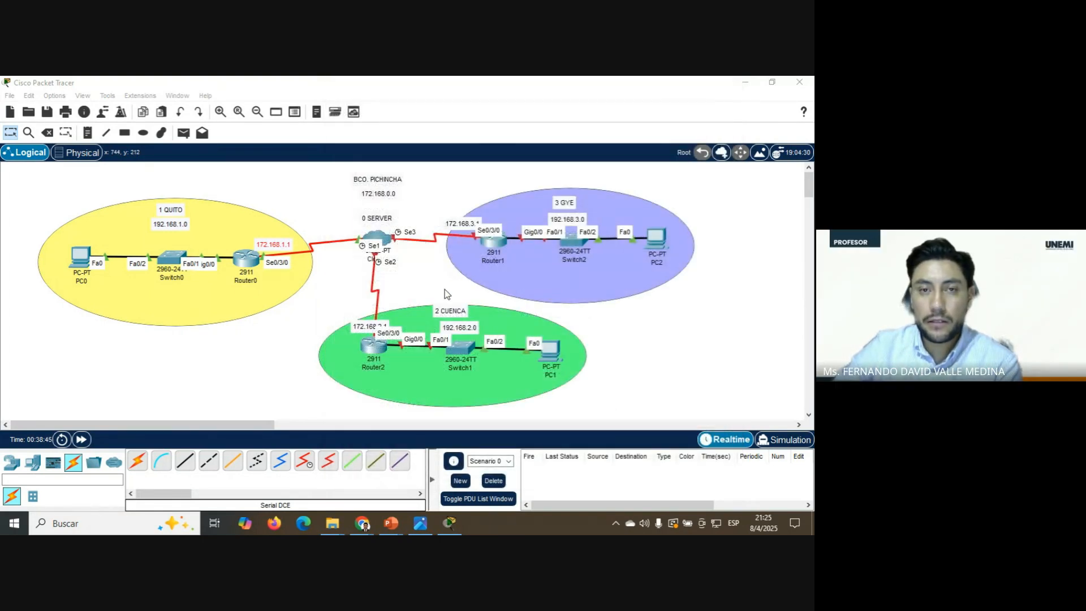
left_click(374, 346)
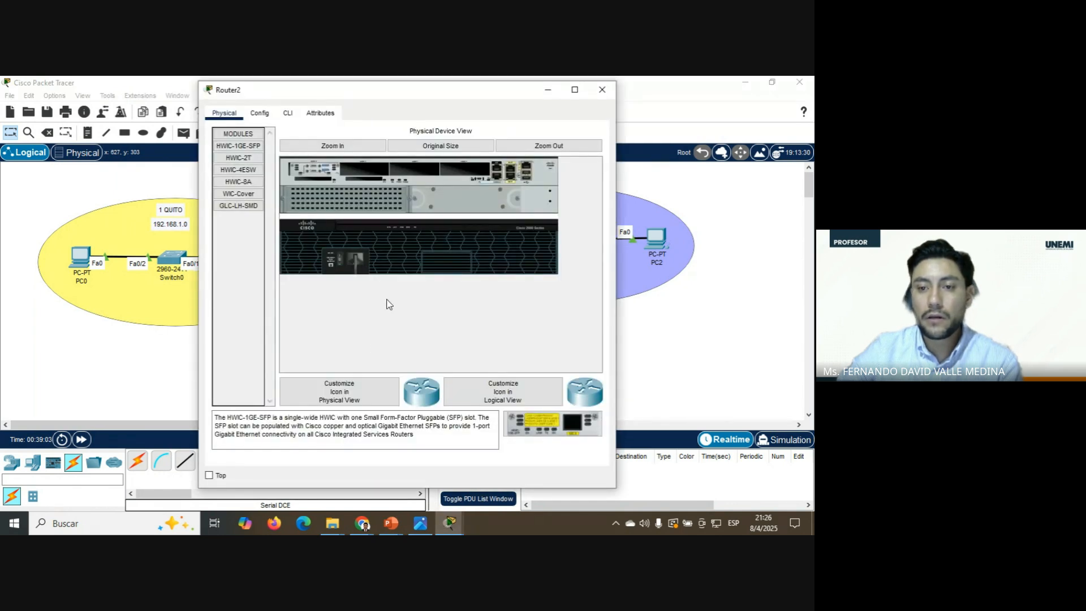
left_click_drag(455, 99, 531, 102)
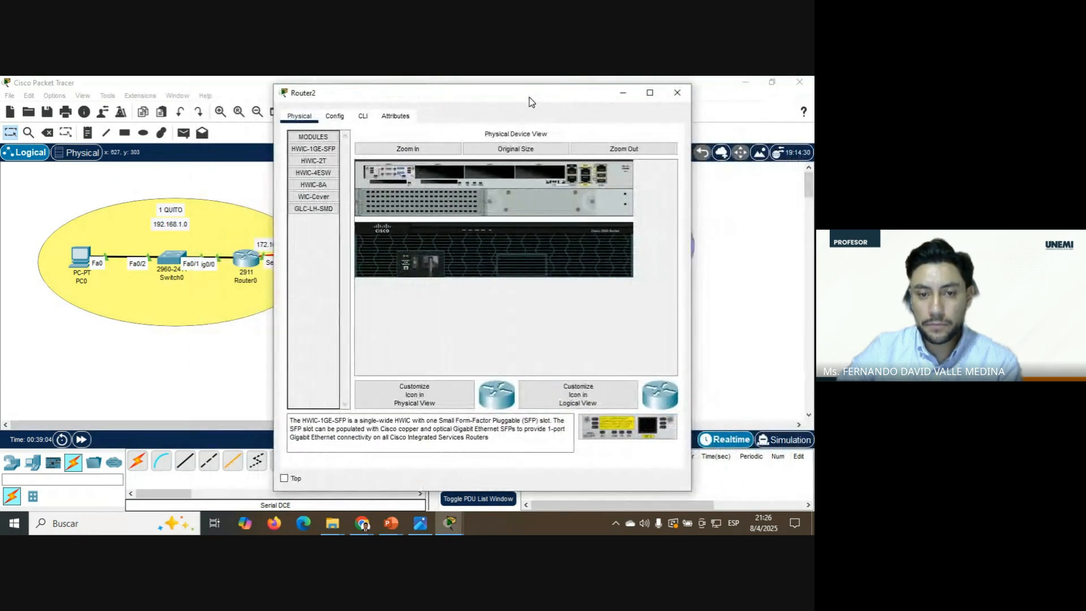
left_click(334, 116)
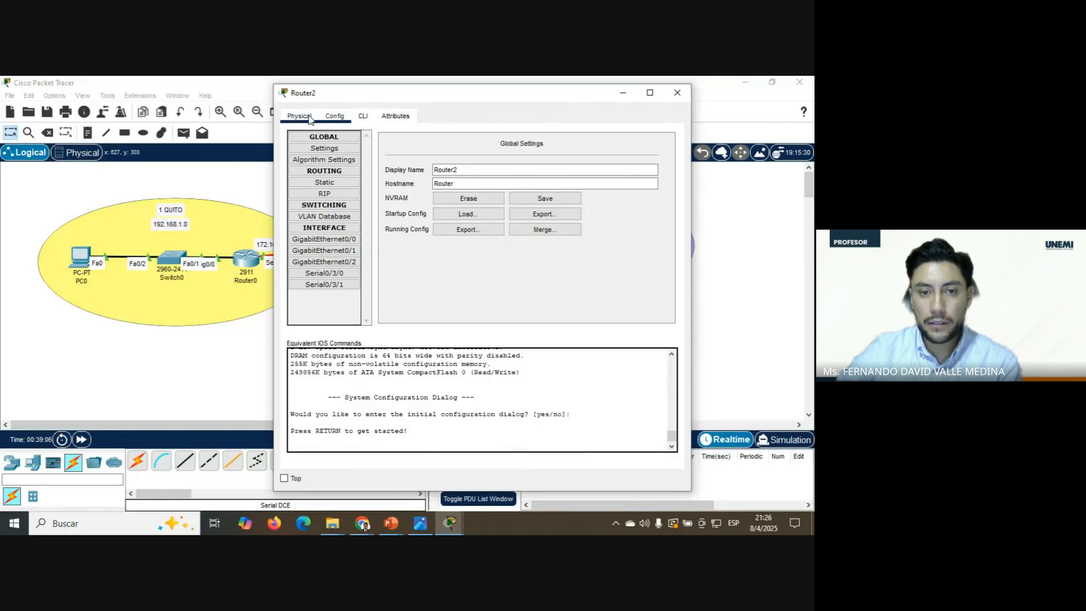
left_click(309, 117)
left_click(331, 118)
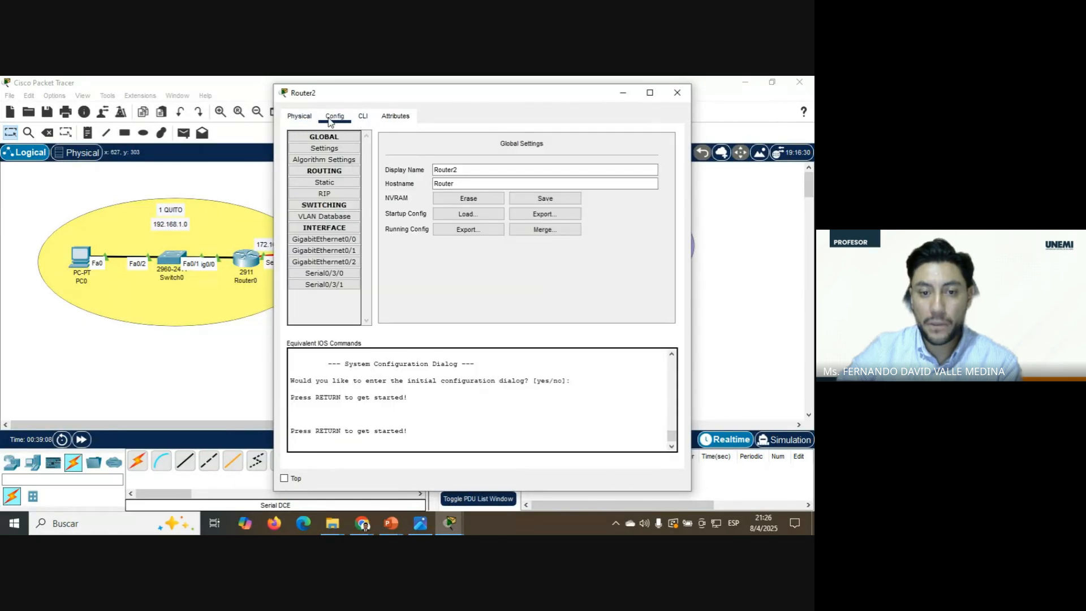
left_click(677, 92)
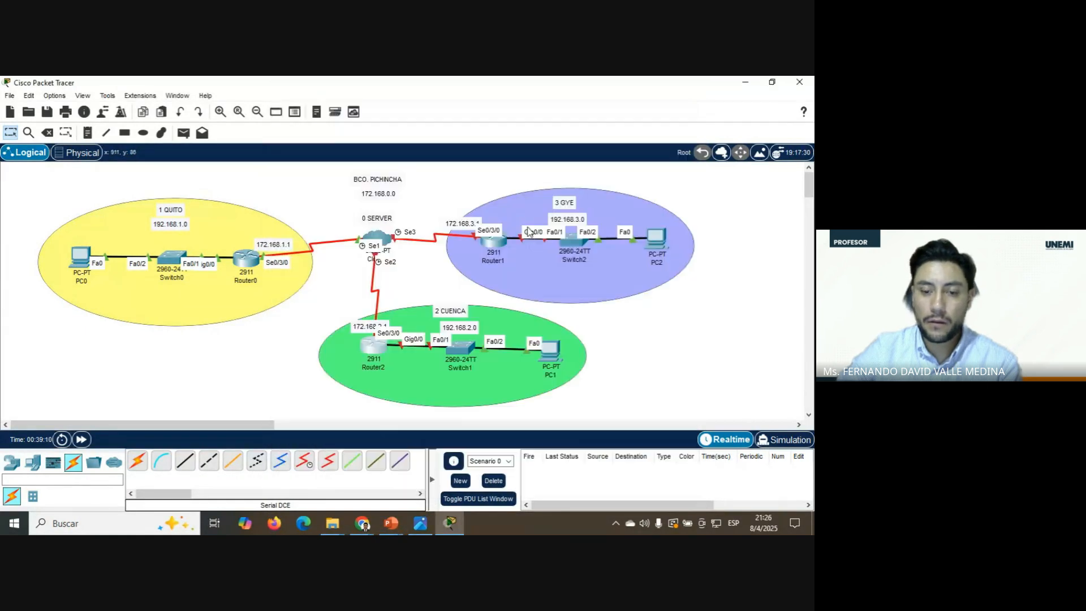
- Open the Serial0/3/0 interface settings in the configuration of Router2, the router at the Cuenca site
left_click(376, 348)
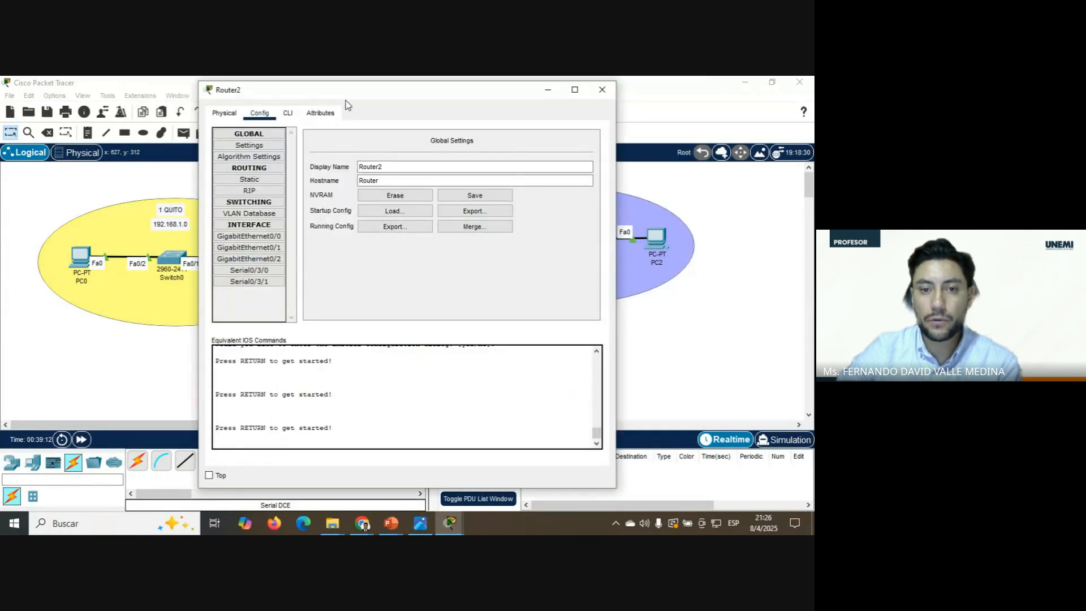
left_click_drag(360, 92, 417, 97)
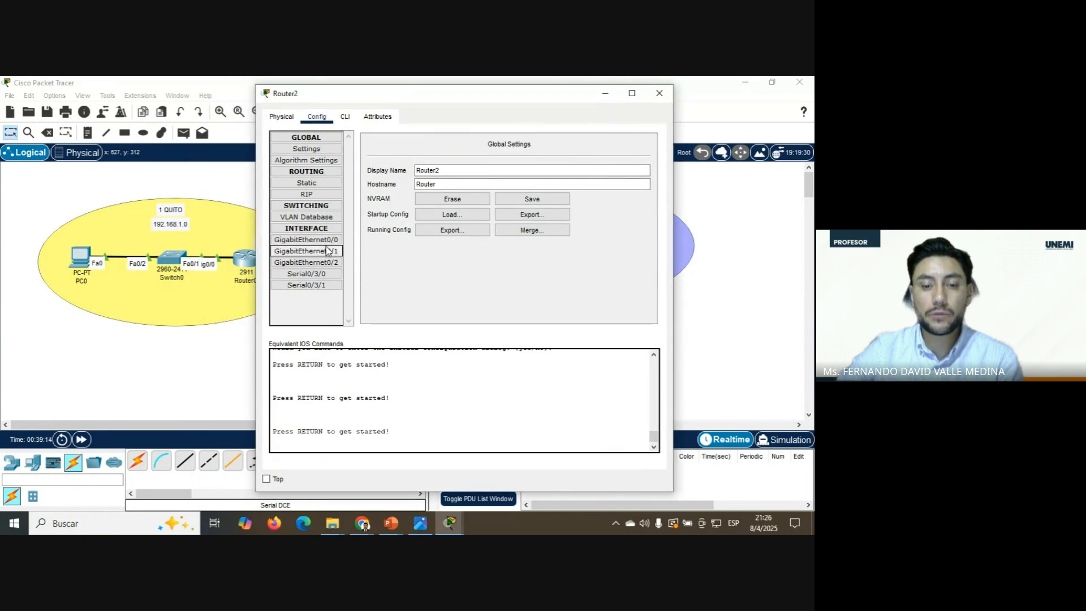
left_click(314, 275)
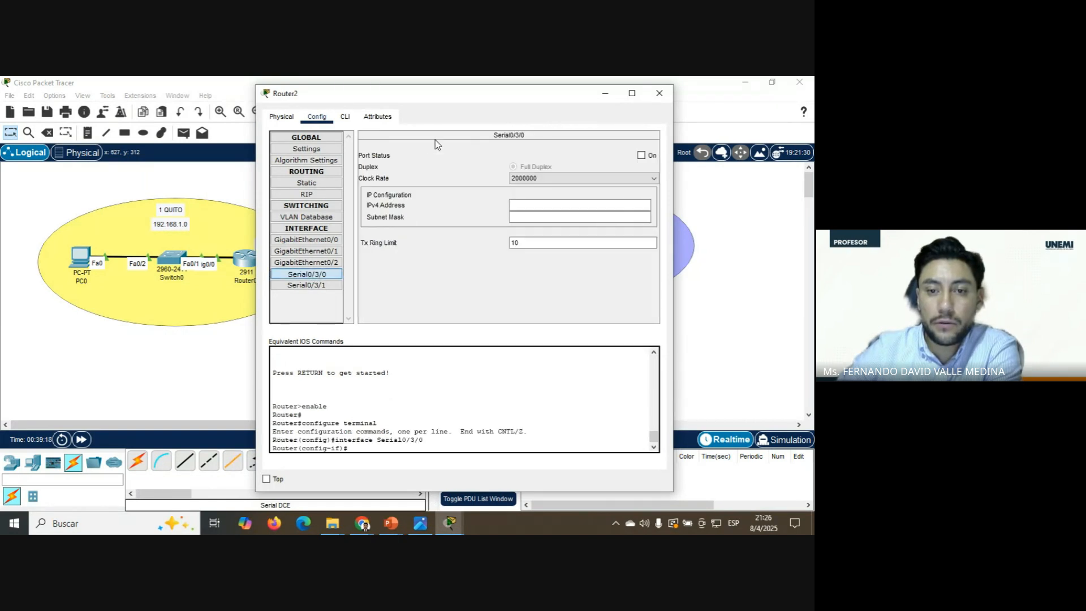
- Assign IPv4 address 172.168.2.1, as labelled beside Router2, with subnet mask 255.255.0.0 to its Serial0/3/0 interface
left_click_drag(455, 102, 701, 85)
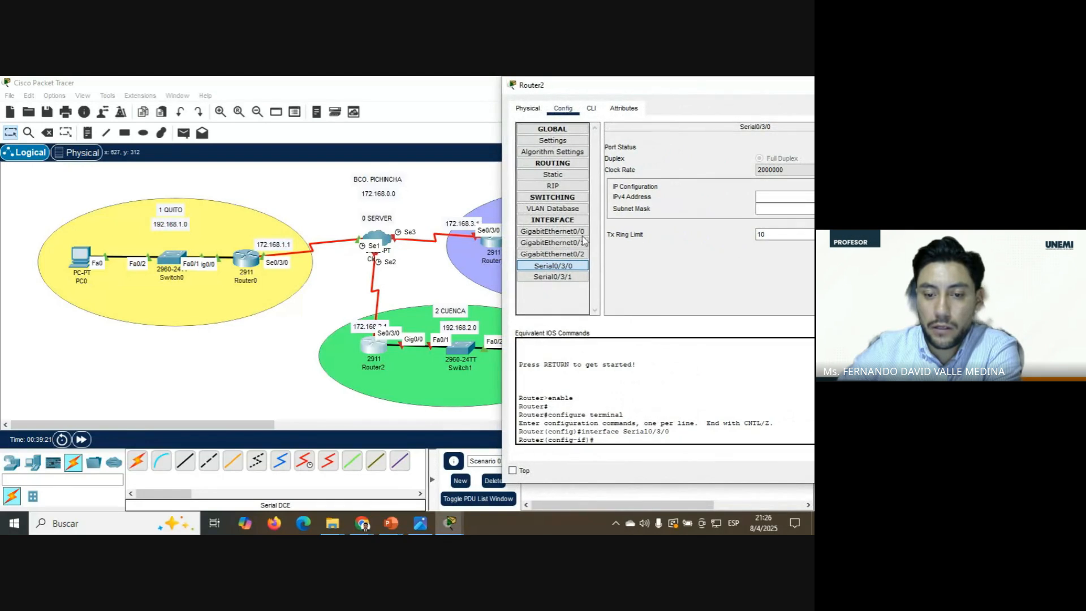
left_click(364, 332)
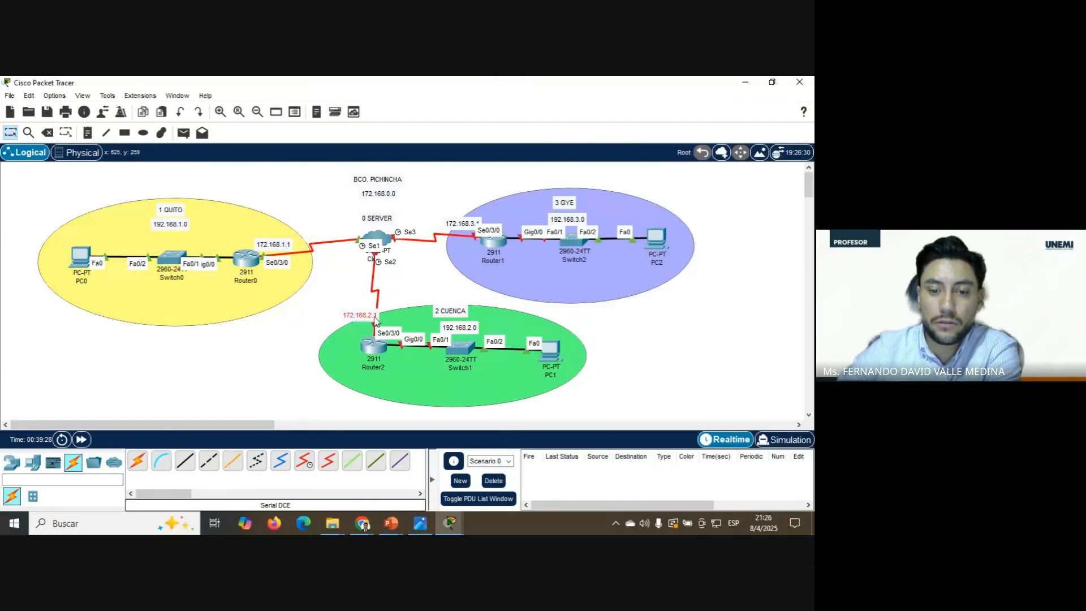
left_click(452, 526)
left_click(514, 482)
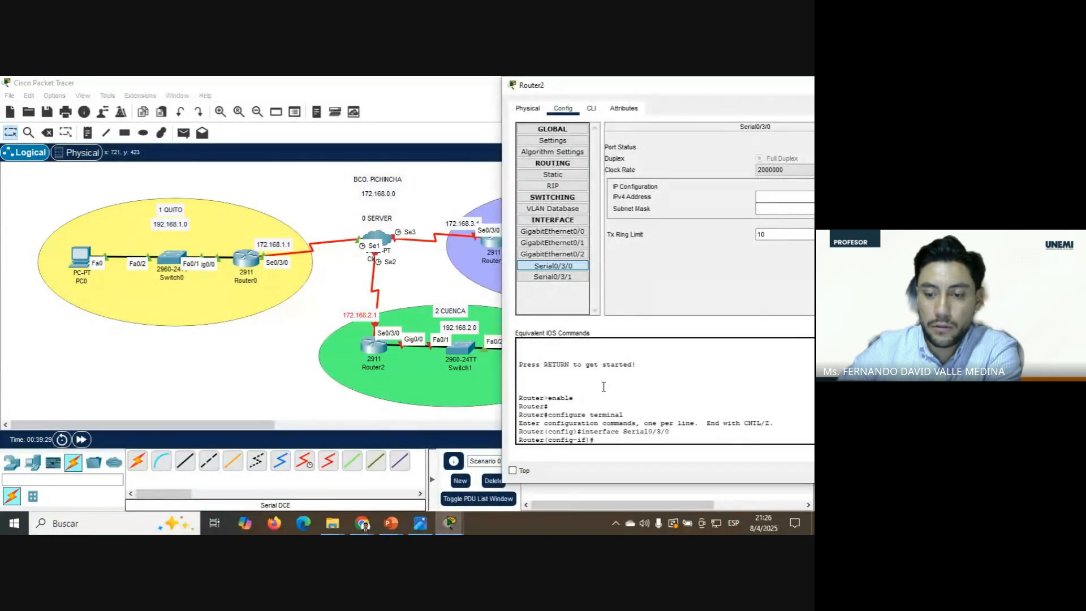
left_click_drag(591, 92, 519, 93)
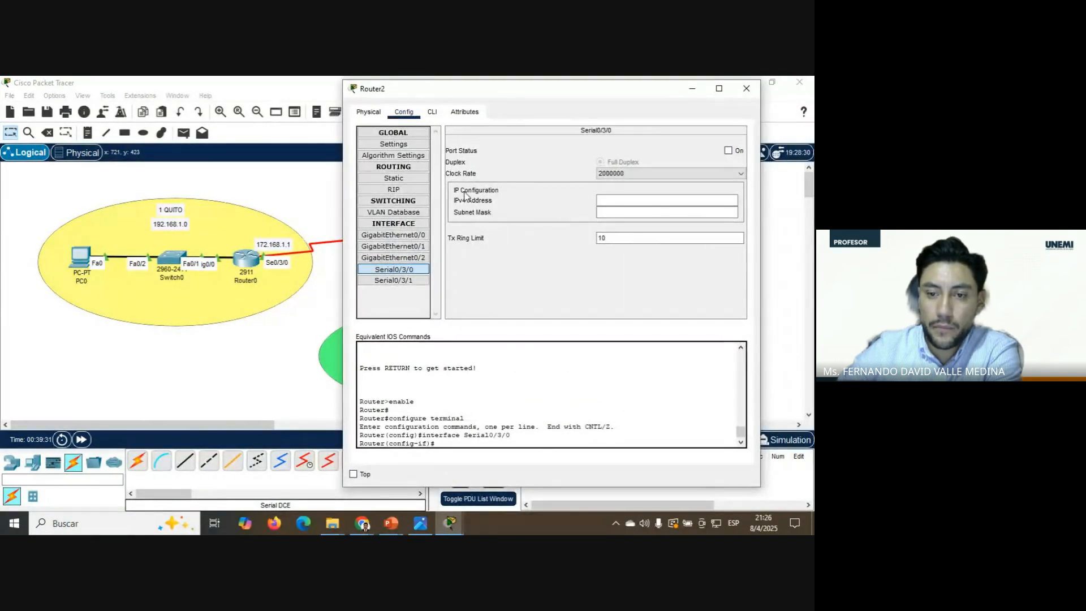
left_click(609, 201)
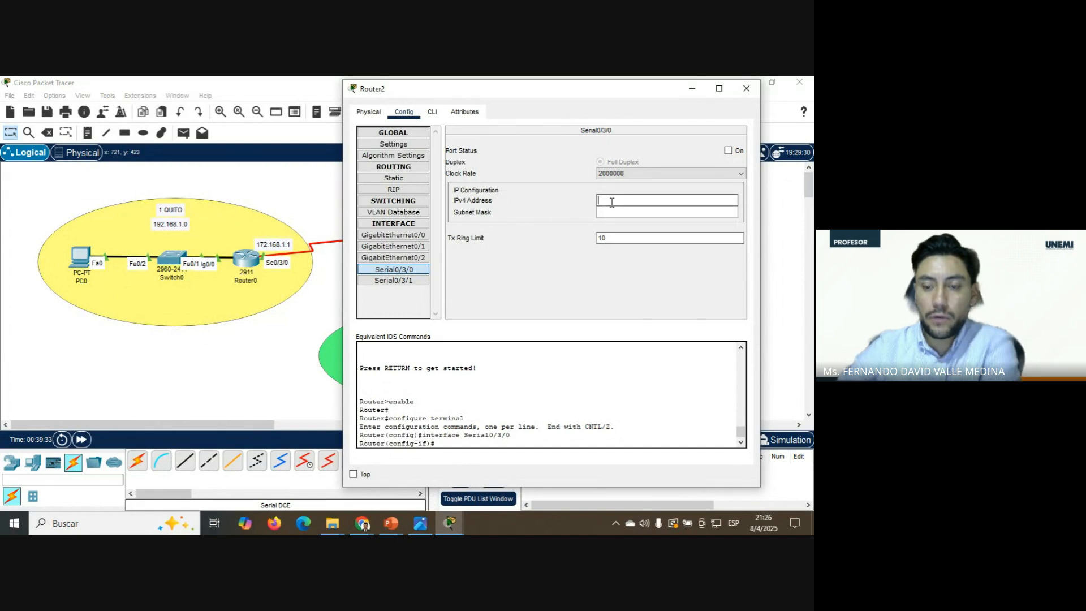
type("172.168.")
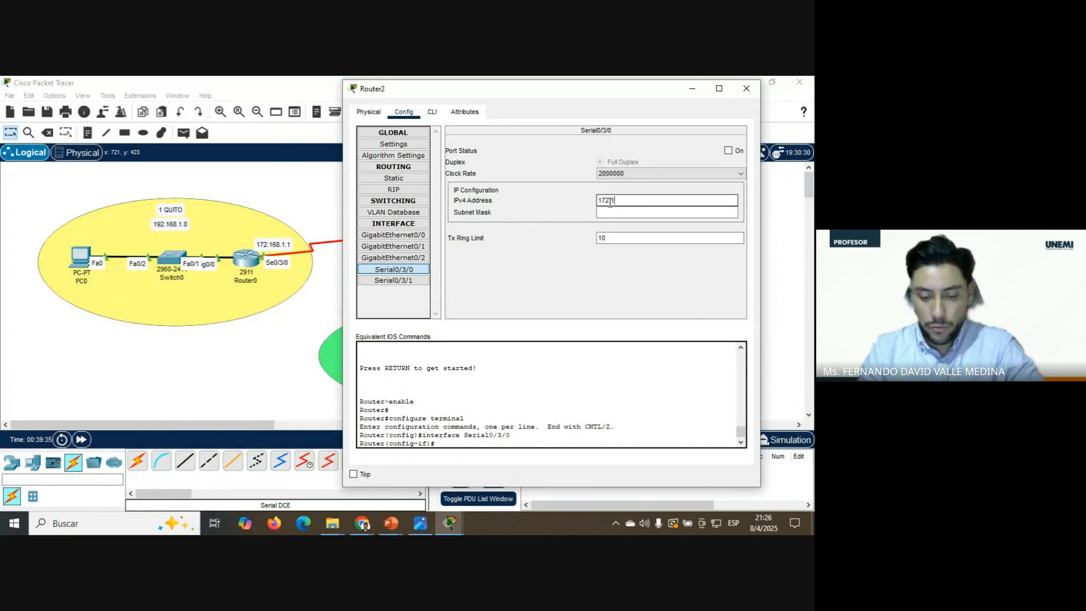
type("2.1")
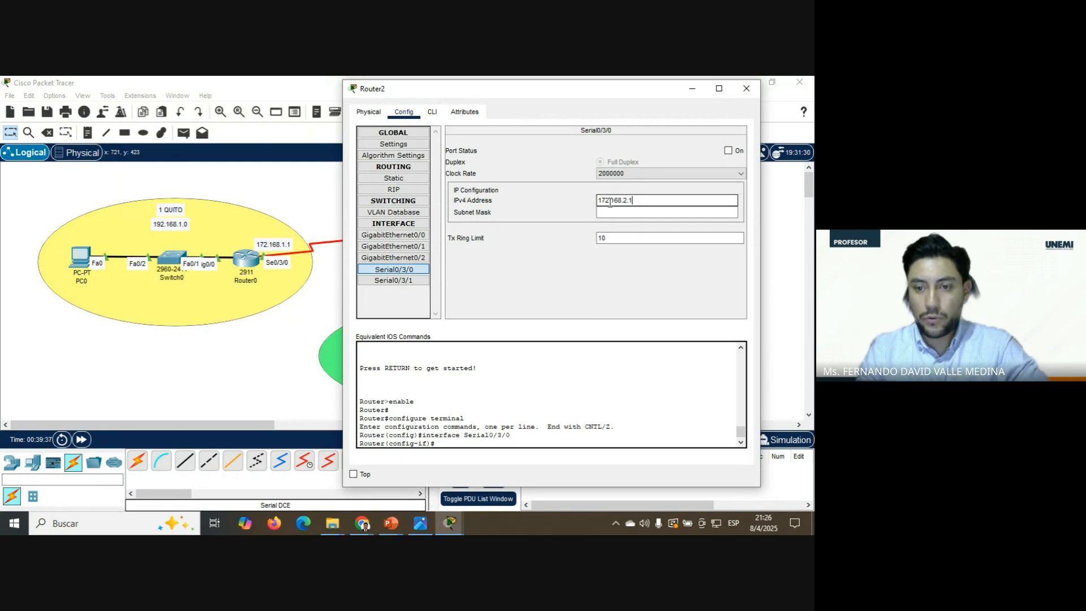
key("Return")
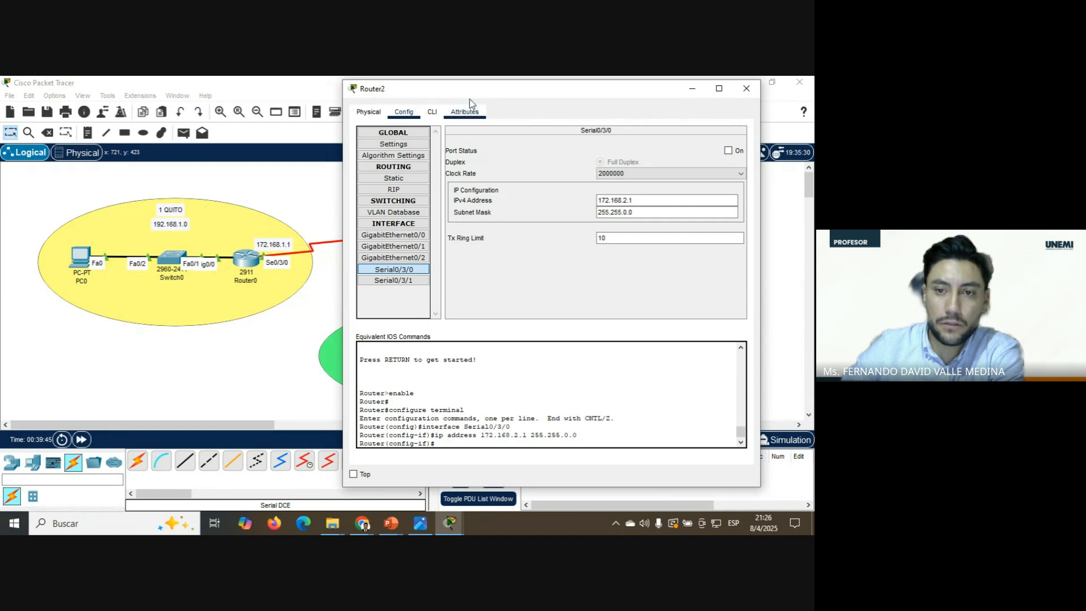
- Switch on the port of Router2's Serial0/3/0 interface
left_click_drag(474, 91, 567, 92)
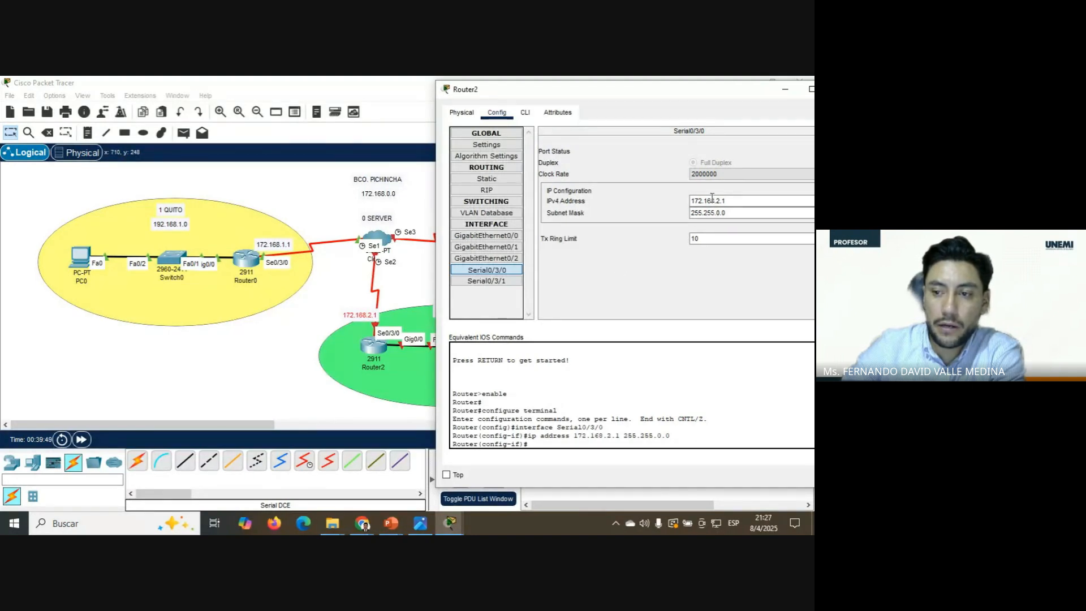
left_click_drag(705, 92, 517, 97)
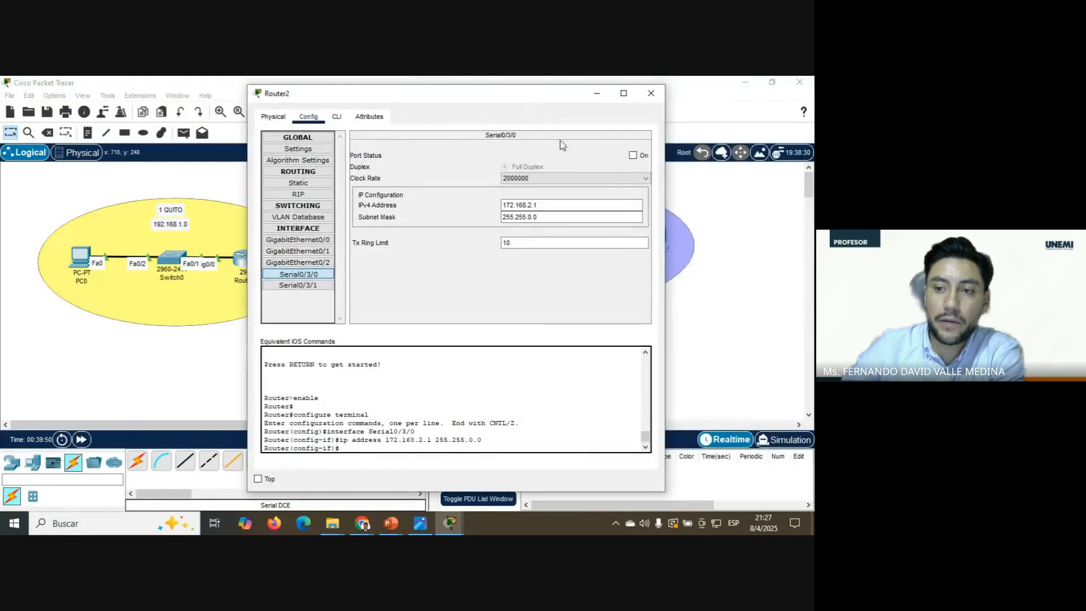
left_click(633, 155)
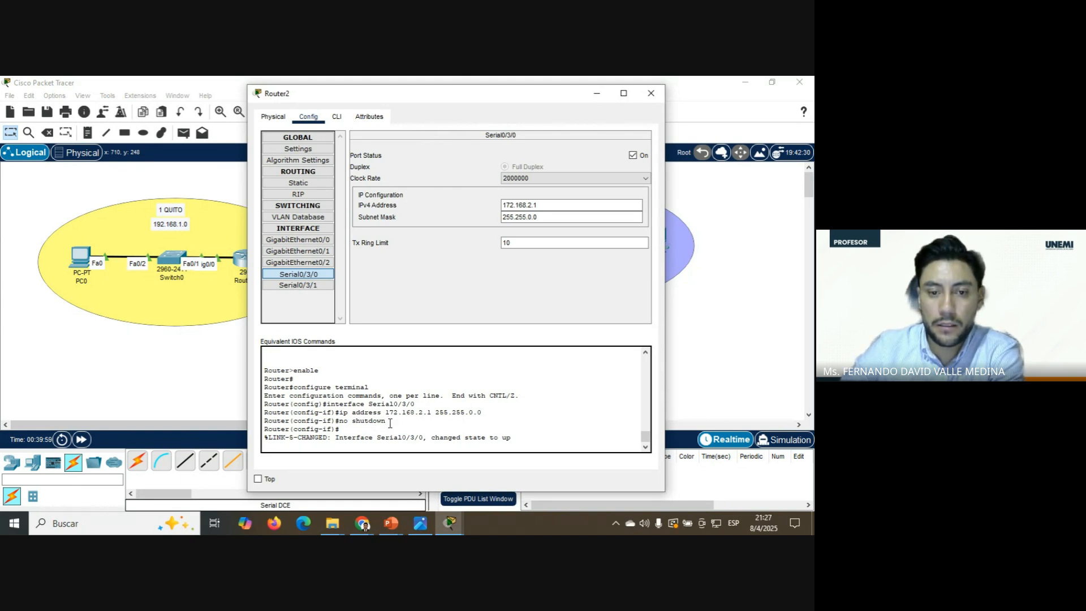
- Assign IPv4 address 192.168.2.1 with subnet mask 255.255.255.0 to Router2's GigabitEthernet0/0 interface and switch its port on
left_click_drag(460, 91, 643, 95)
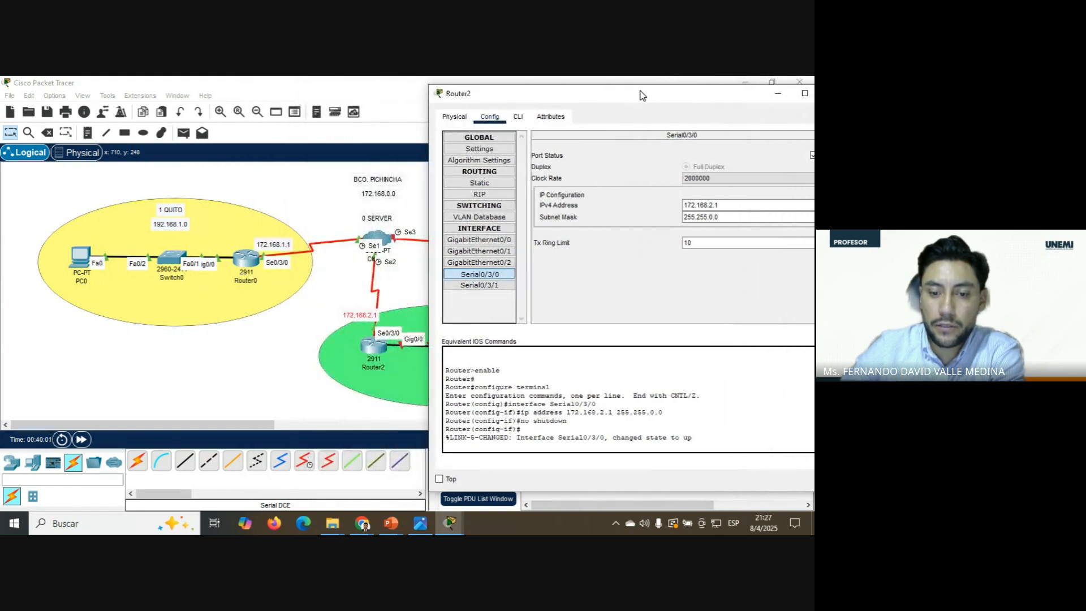
left_click(471, 240)
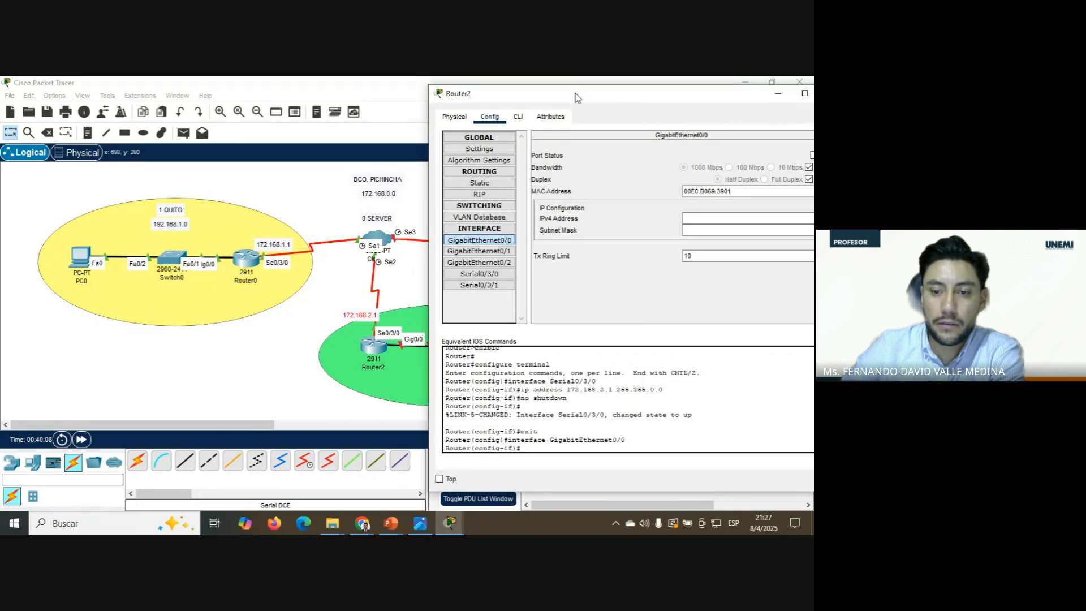
left_click_drag(576, 93, 72, 99)
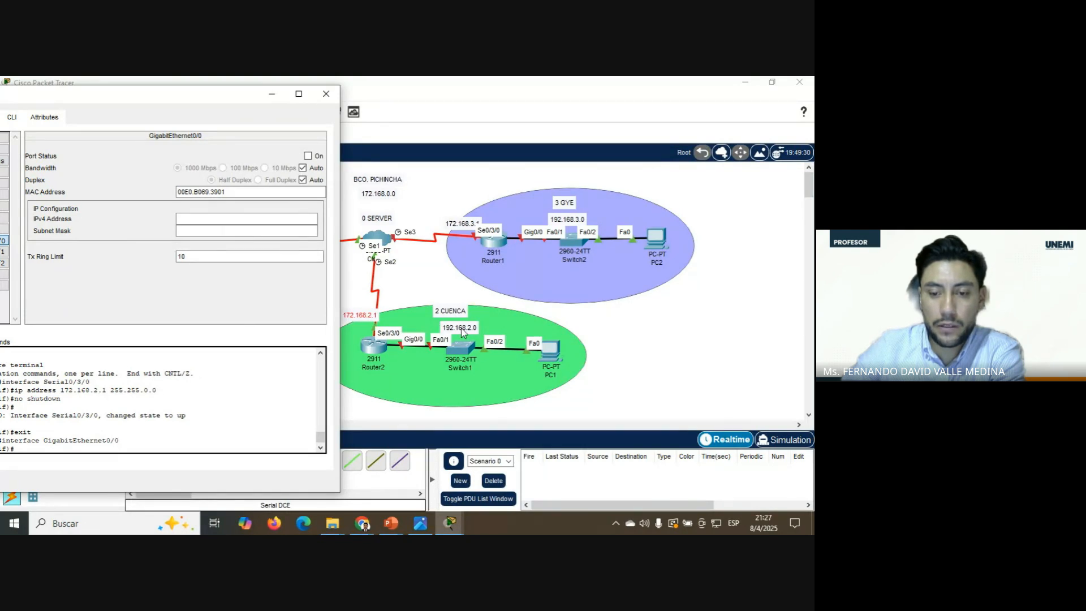
left_click_drag(186, 97, 270, 98)
left_click(277, 217)
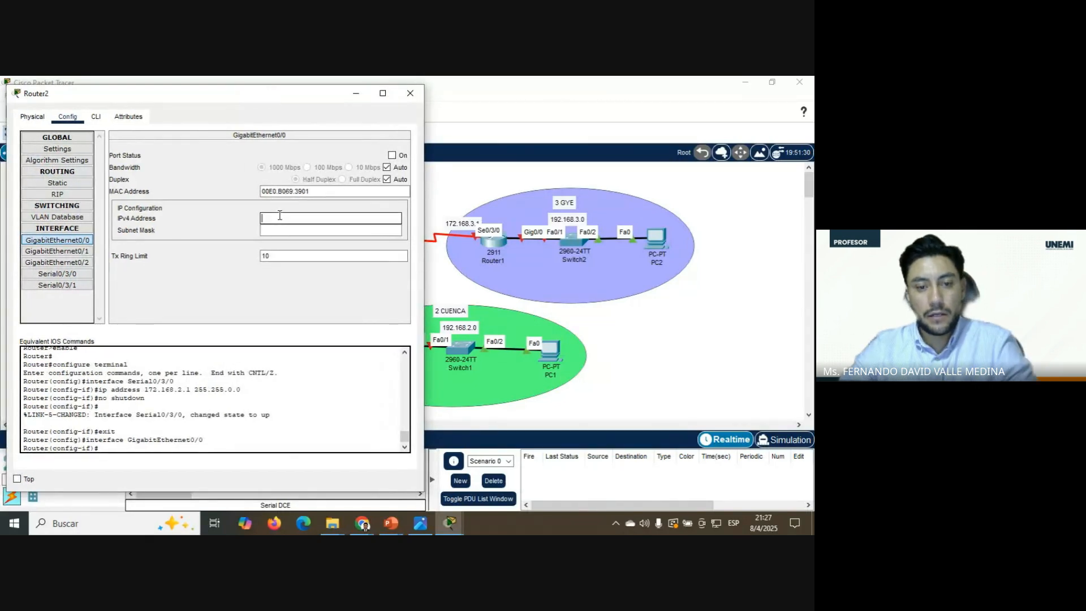
type("192.1")
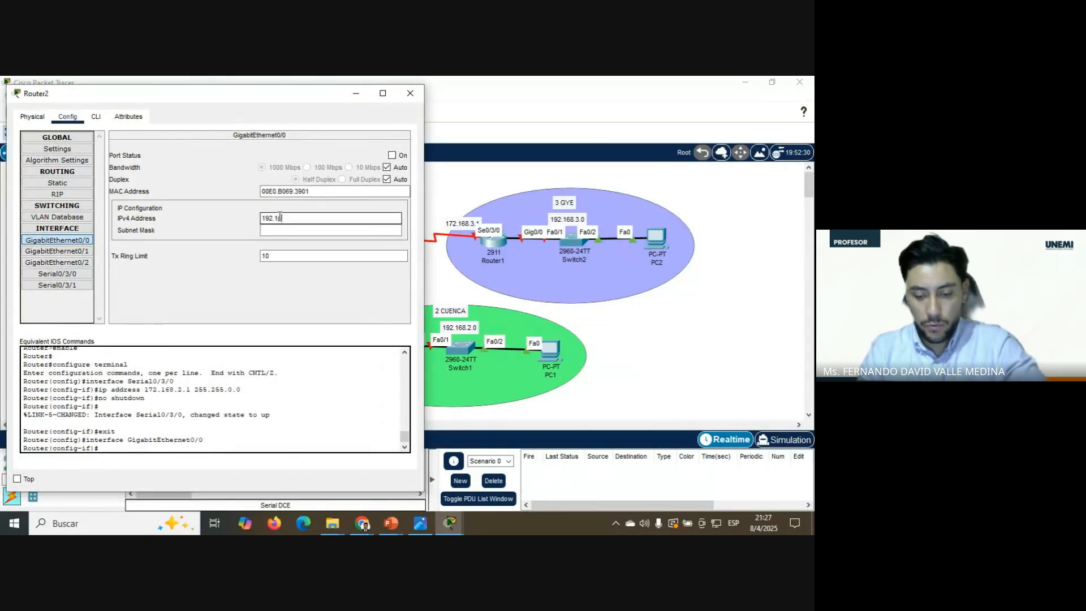
type("68.2.1")
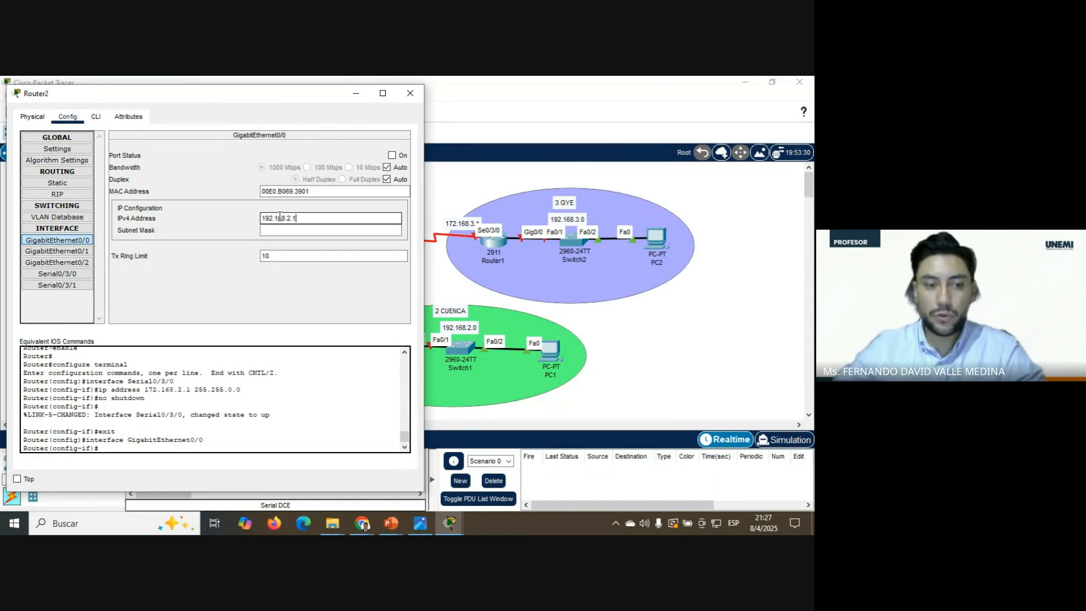
left_click(285, 229)
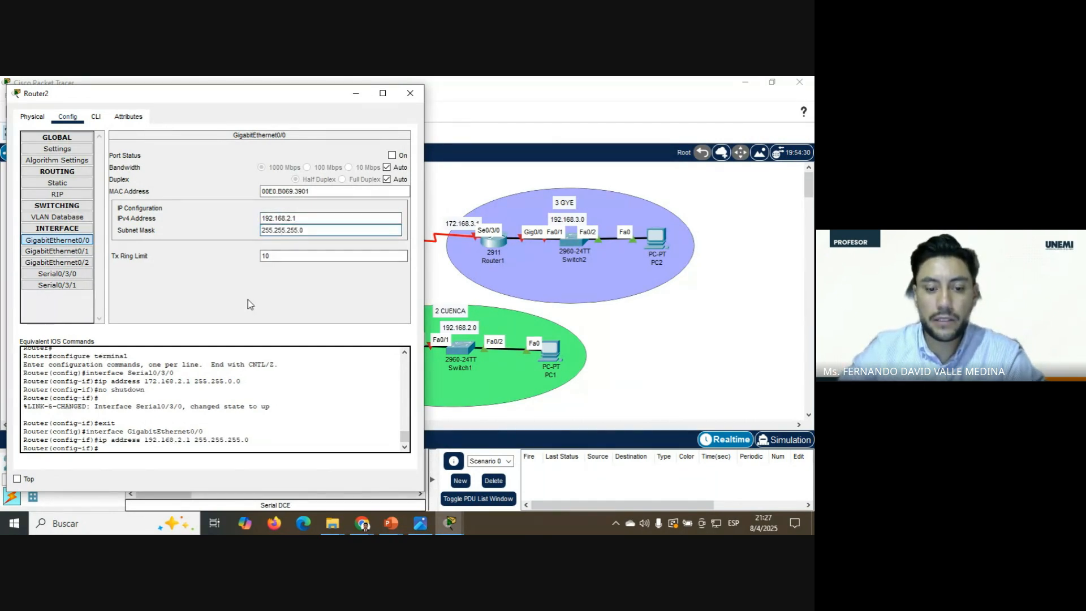
left_click(392, 155)
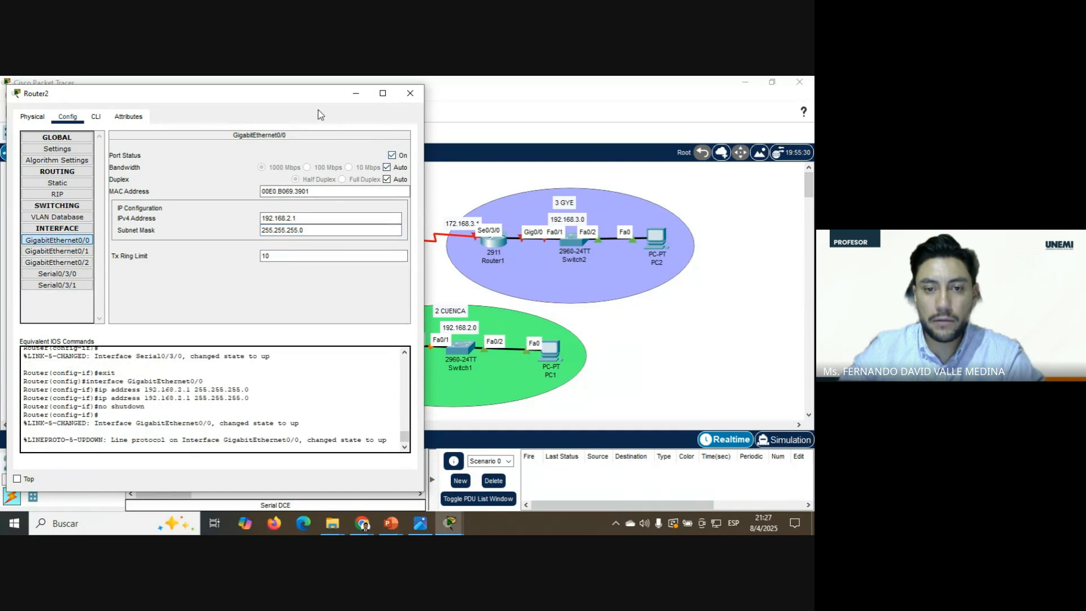
- Review Router2's Serial0/3/0 and GigabitEthernet0/0 settings, close its window and check its port summary in the topology
left_click_drag(319, 96, 405, 120)
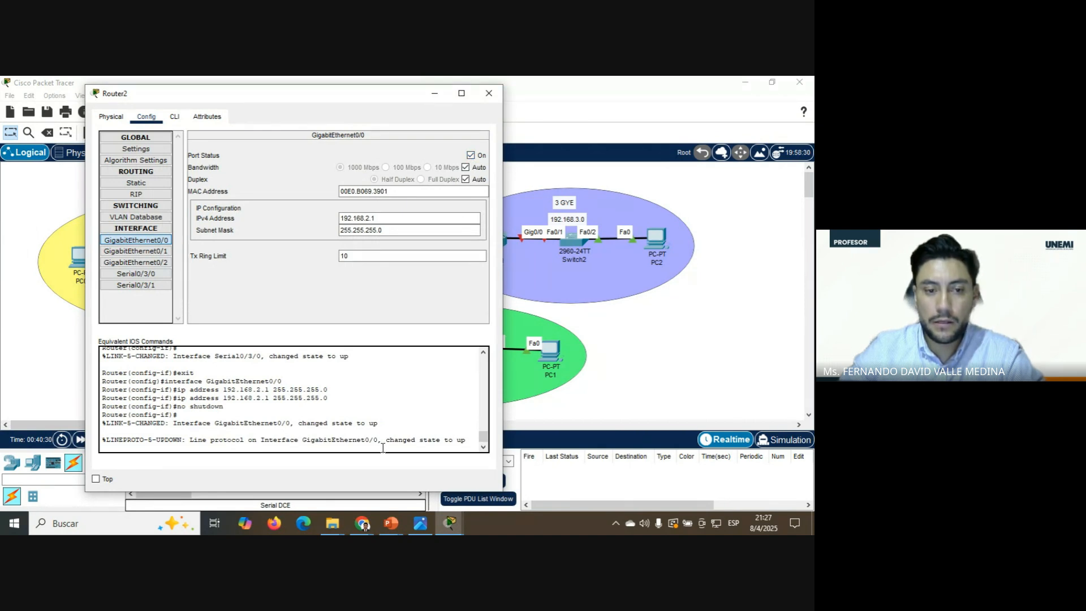
left_click(135, 273)
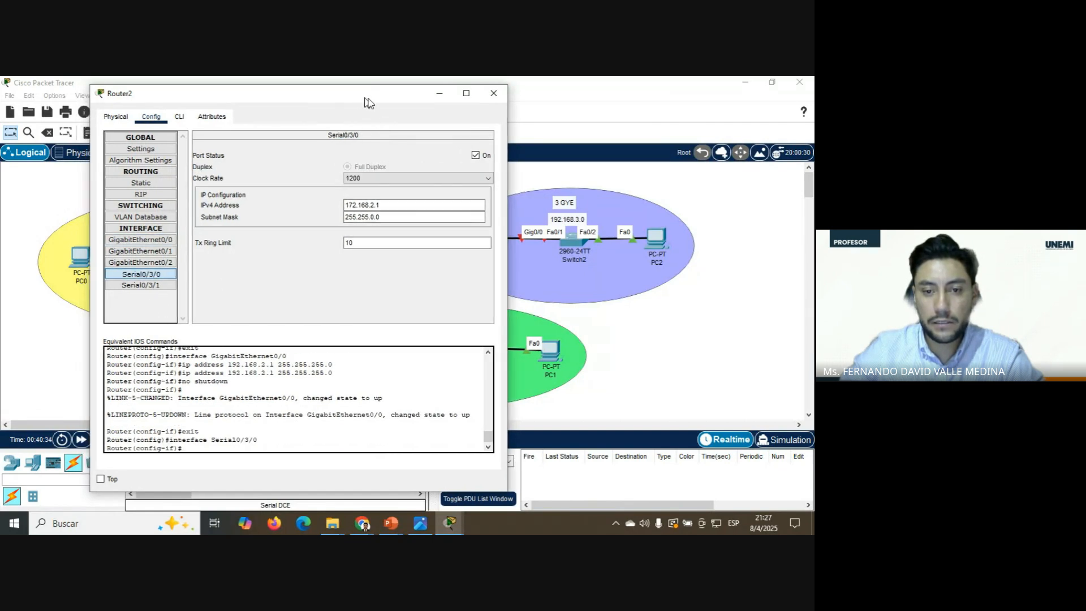
left_click_drag(367, 99, 696, 106)
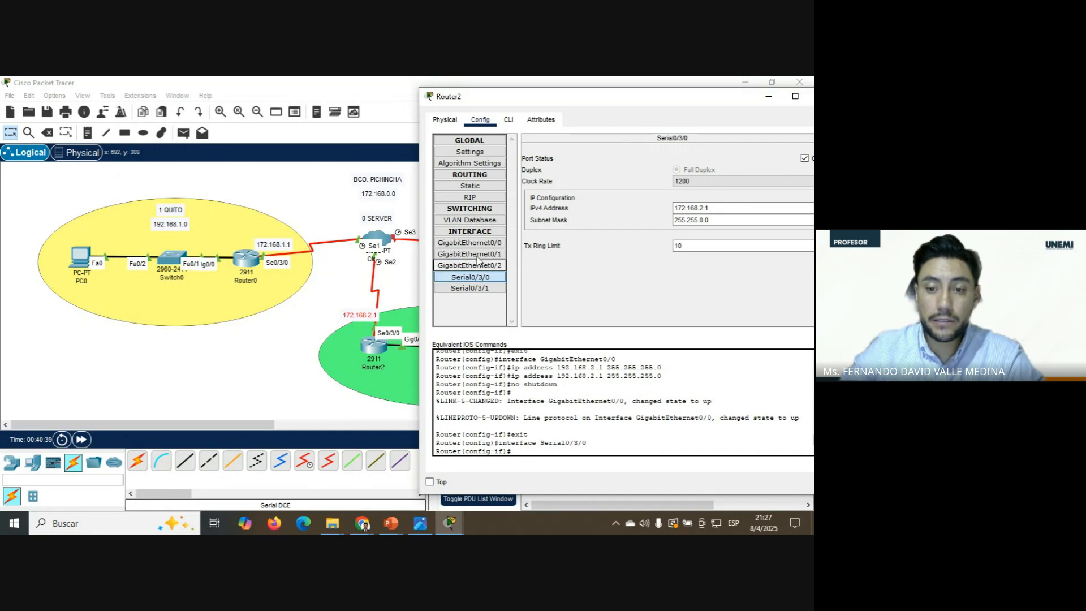
left_click(469, 243)
left_click_drag(543, 108, 514, 117)
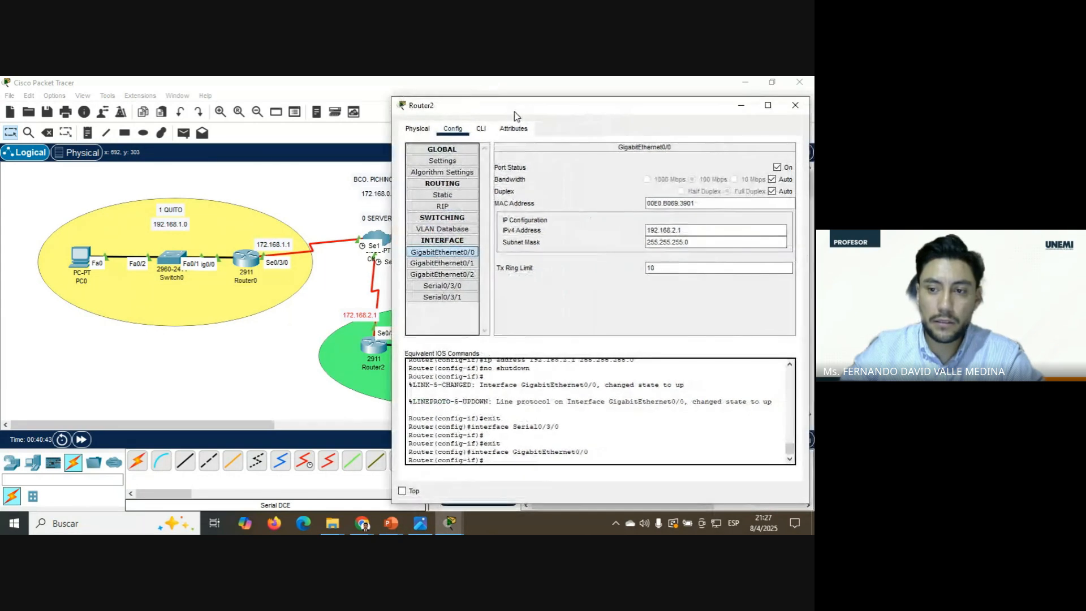
left_click(658, 230)
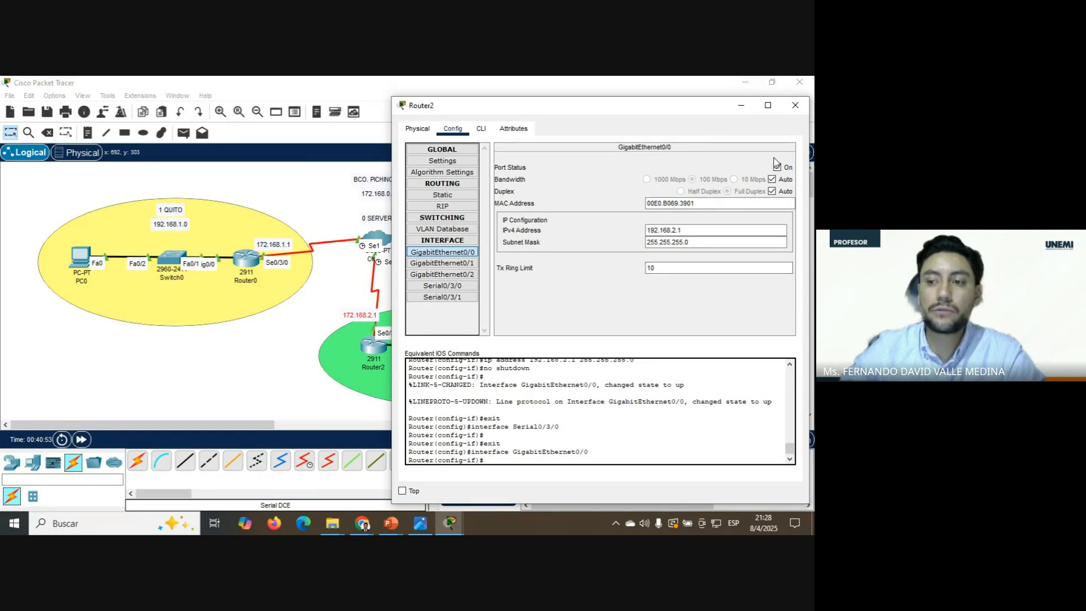
left_click(795, 105)
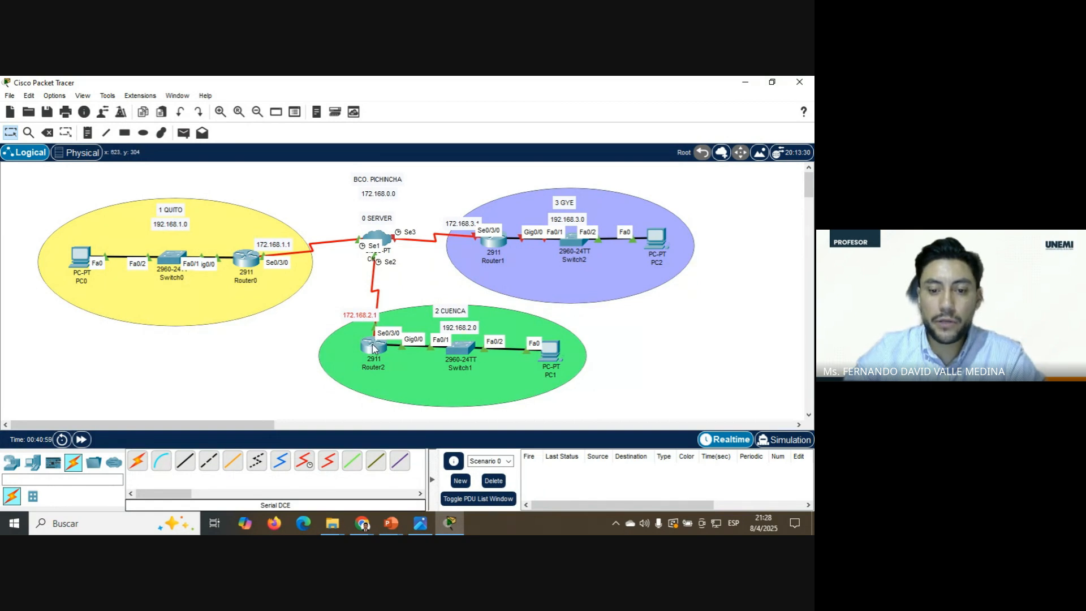
mouse_move(373, 348)
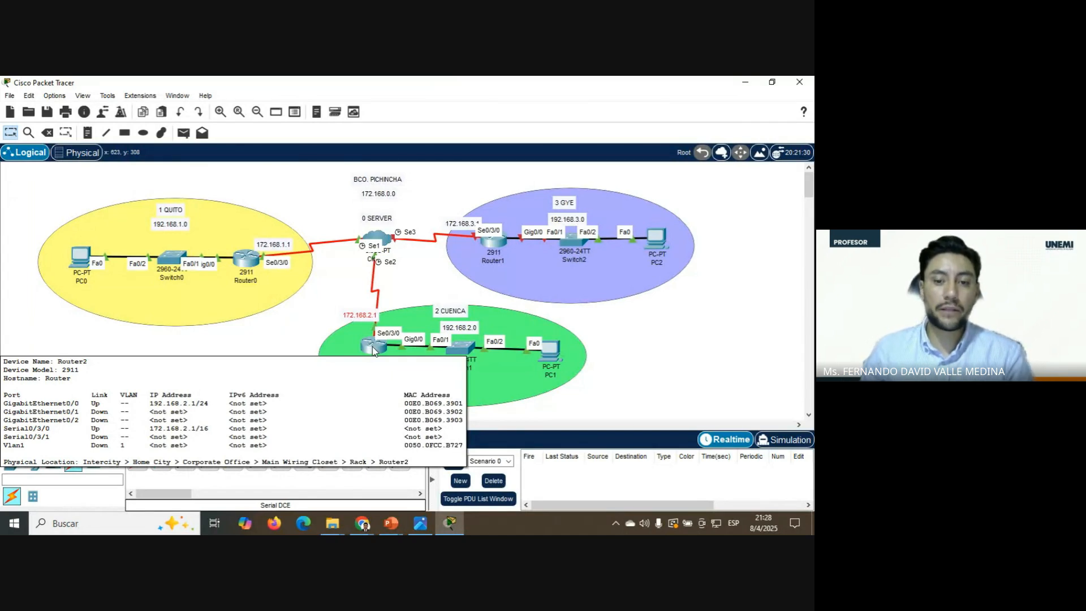
- Open the command line of Router1 at the GYE site and answer no to the initial configuration dialog
left_click(497, 247)
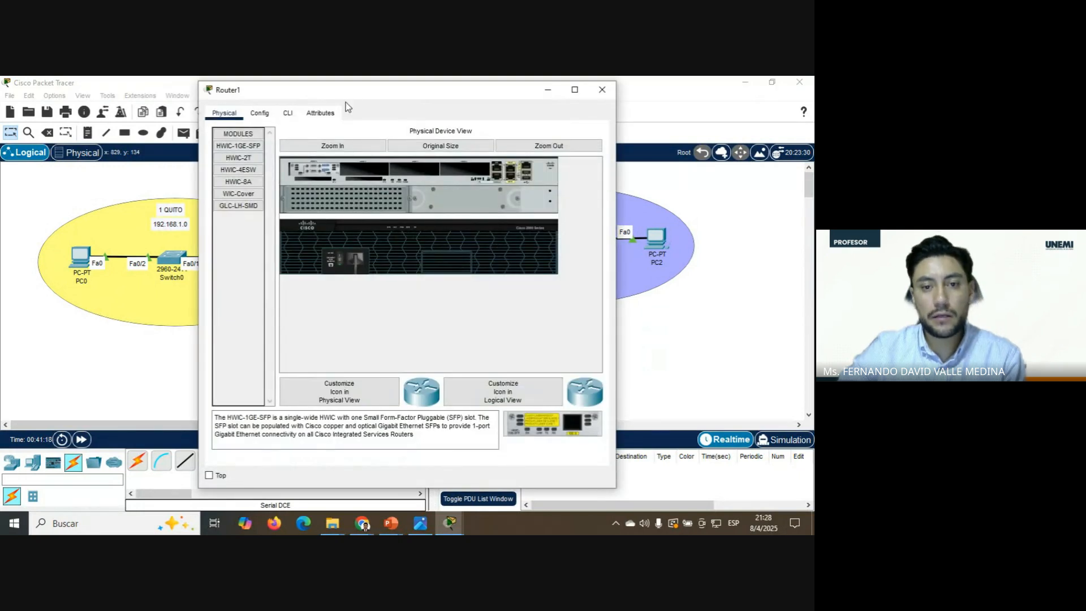
left_click(288, 112)
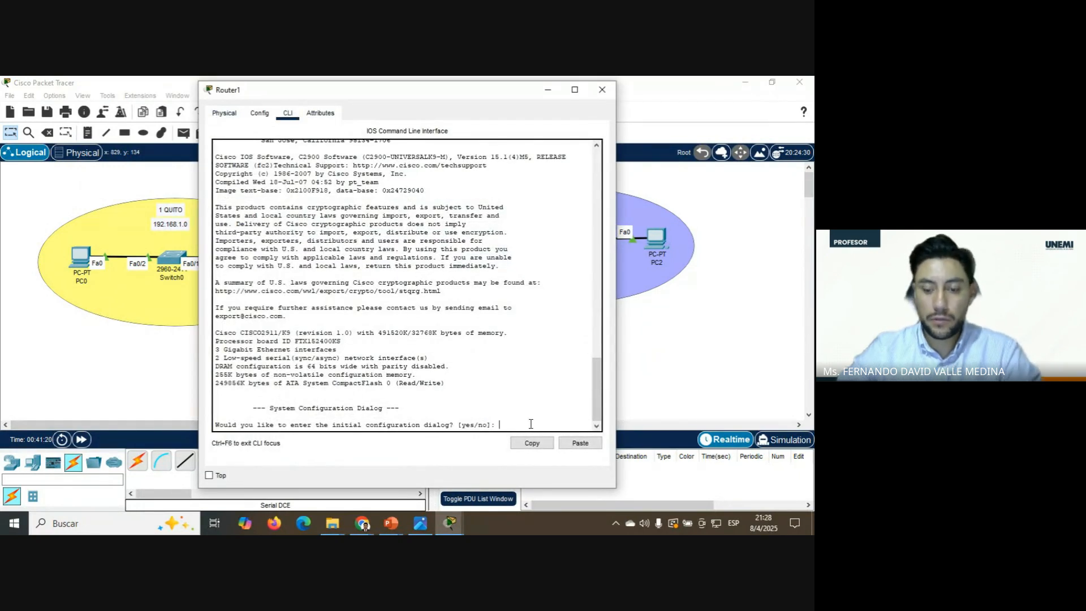
type("no")
key("Return")
key("Return")
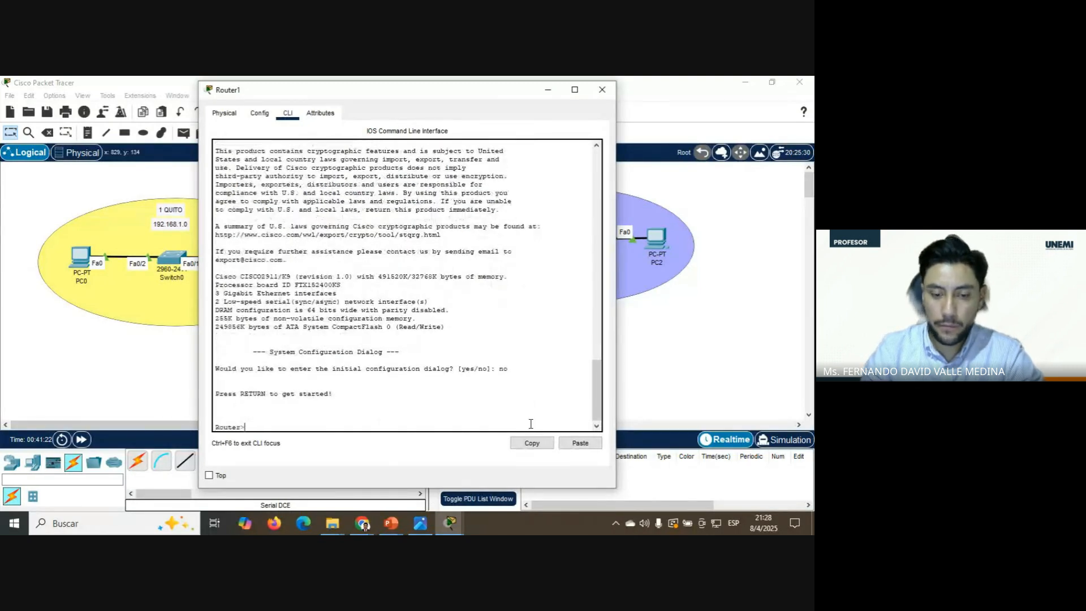
- Enter Router1's global configuration mode with the enable and configure terminal commands
type("en")
key("Tab")
key("Return")
type("onf")
key("Tab")
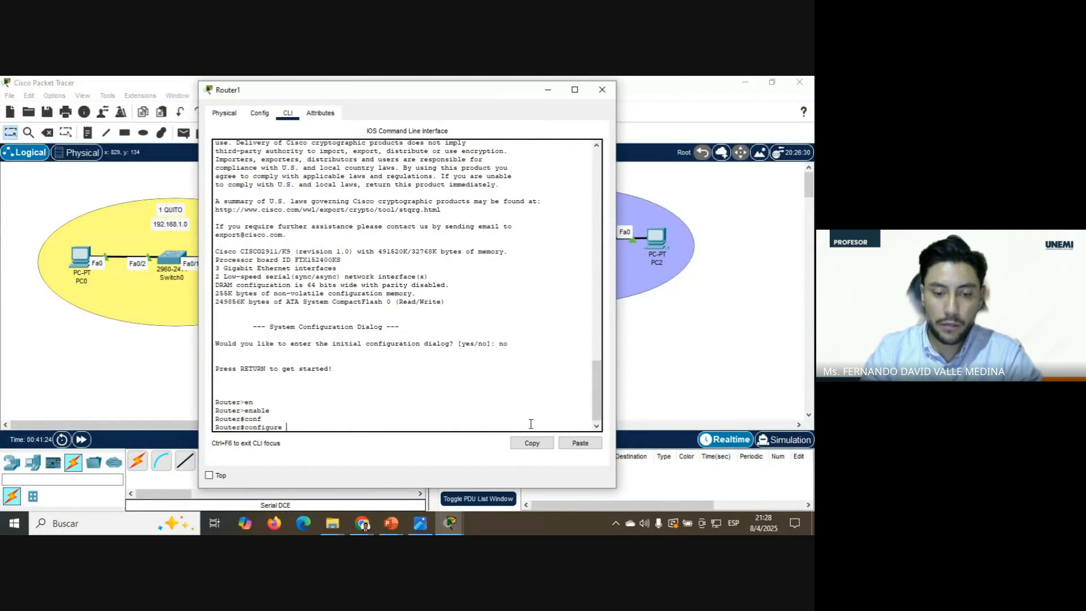
type("ter")
key("Tab")
key("Return")
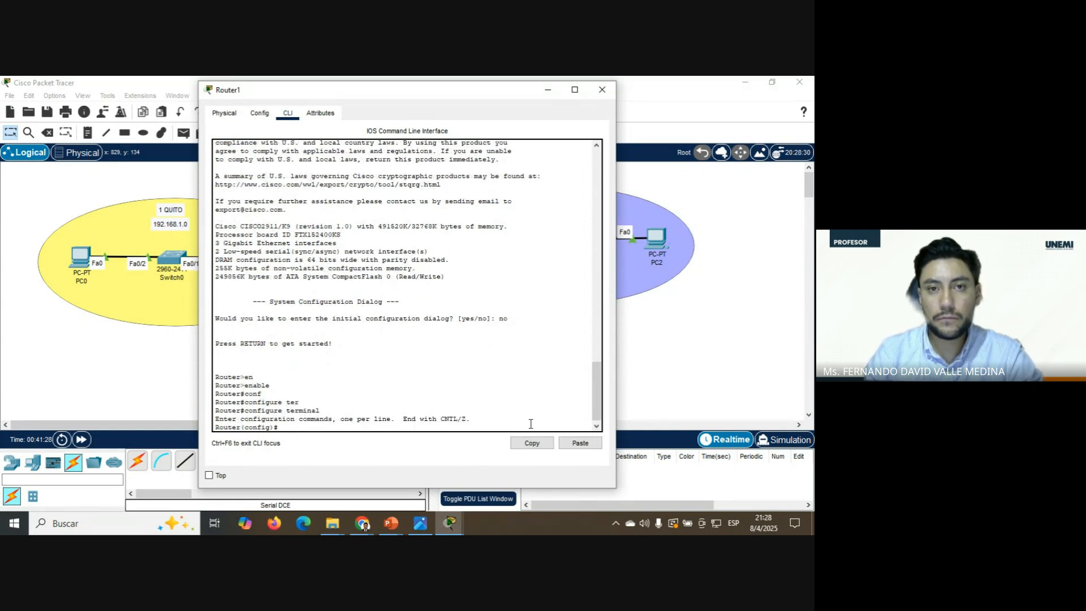
- Enter the configuration of Router1's serial interface with the command interface serial 0/3/0
type("inter")
key("Tab")
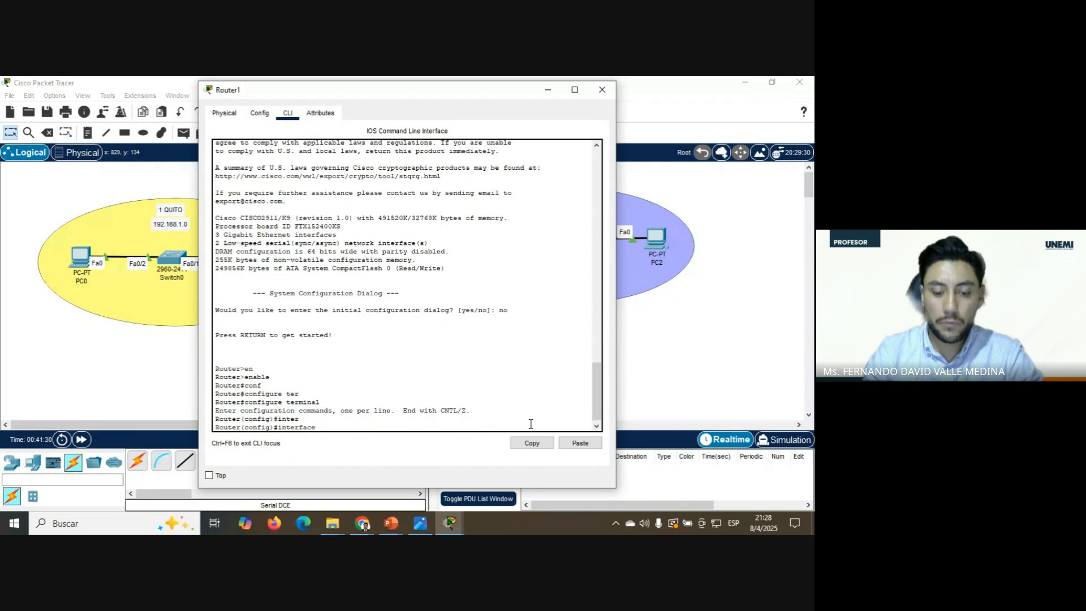
type("ser")
key("Tab")
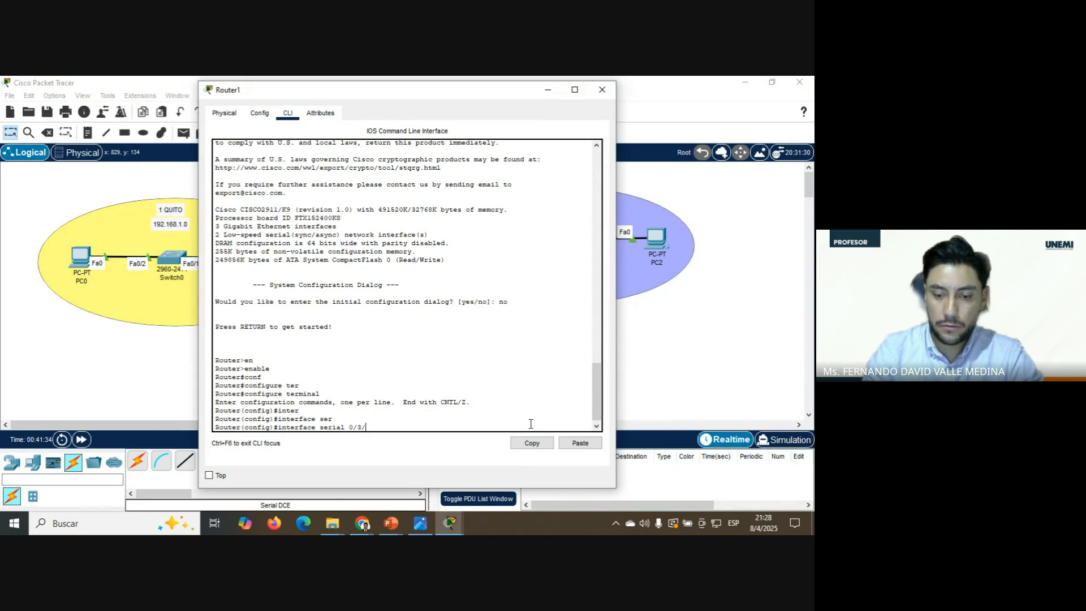
type("0/3/0")
key("Return")
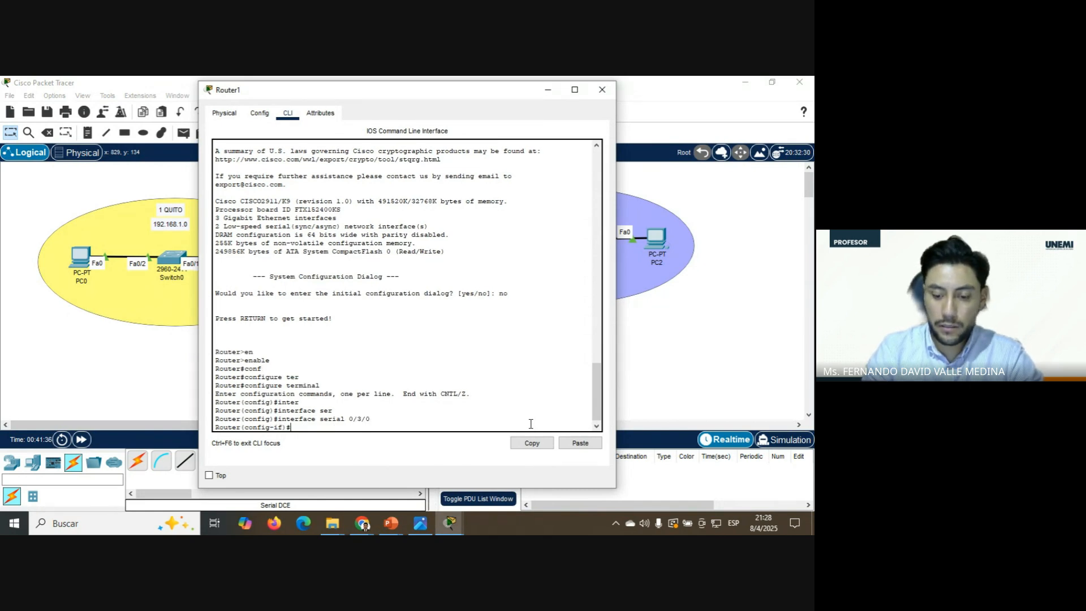
- Start the ip address command for Router1's serial 0/3/0 interface, entering the address portion 172.168
type("ip add")
key("Tab")
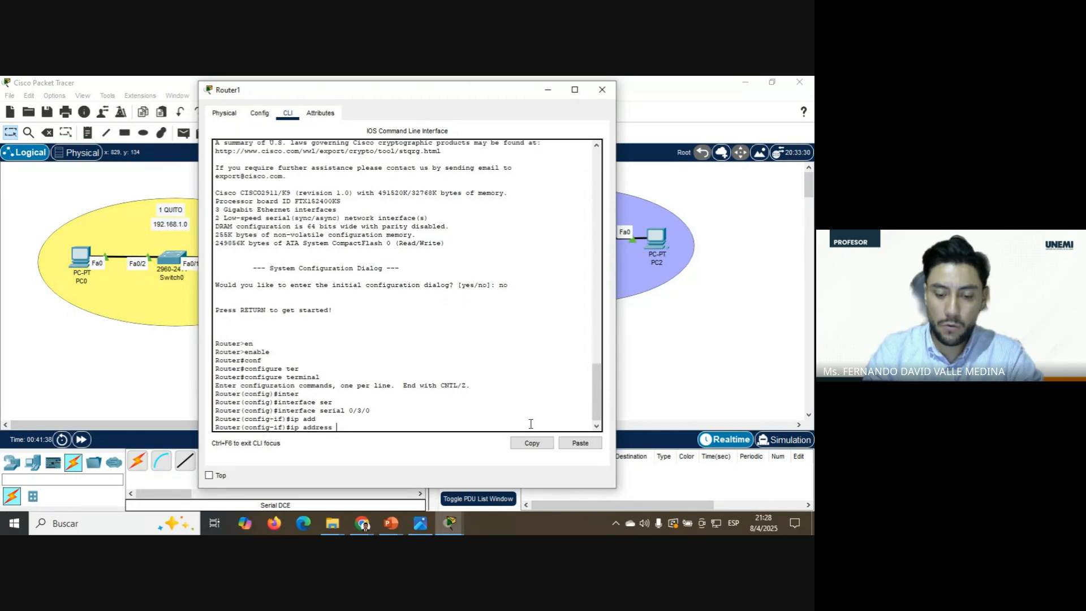
type("172.168")
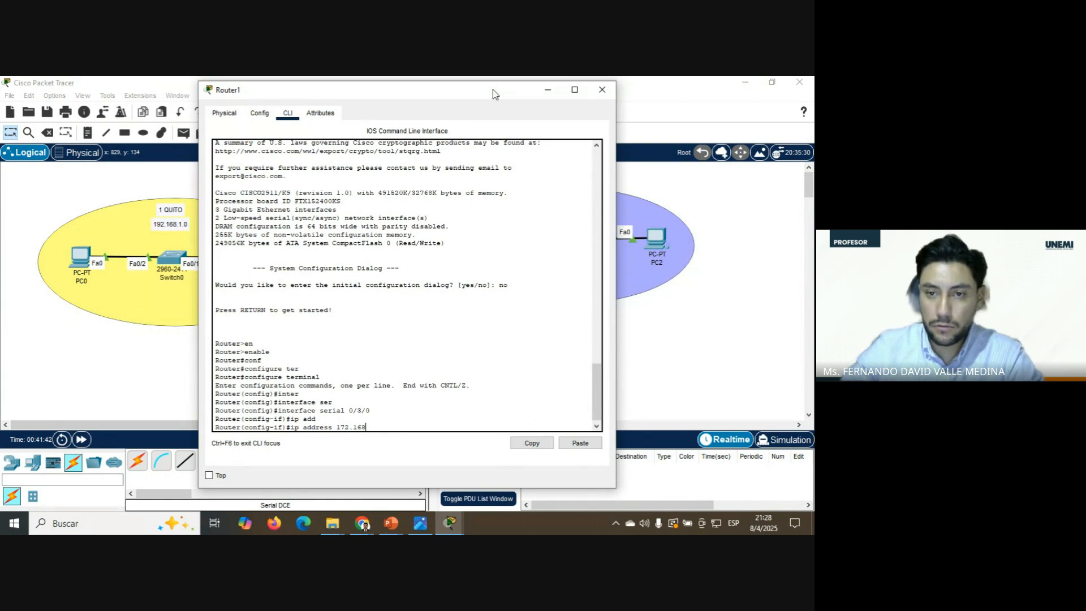
- Assign the IP address 172.168.3.1 with mask 255.255.0.0 to Router1's serial 0/3/0 interface
mouse_move(495, 94)
left_mouse_down()
mouse_move(614, 261)
mouse_move(615, 304)
mouse_move(506, 90)
left_mouse_up()
type(".")
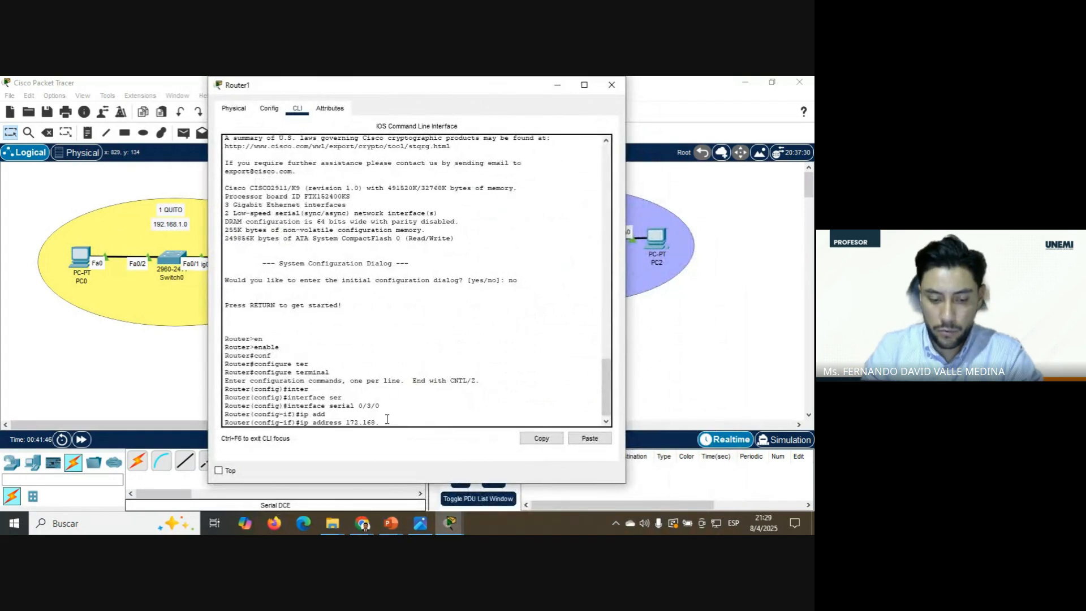
type("3.1 255")
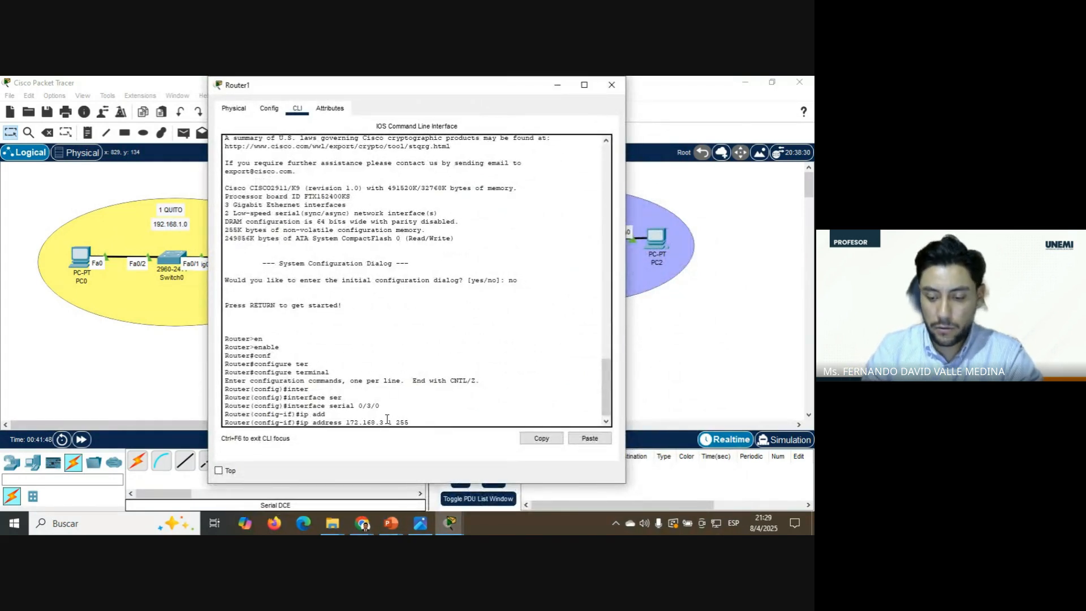
type(".255.")
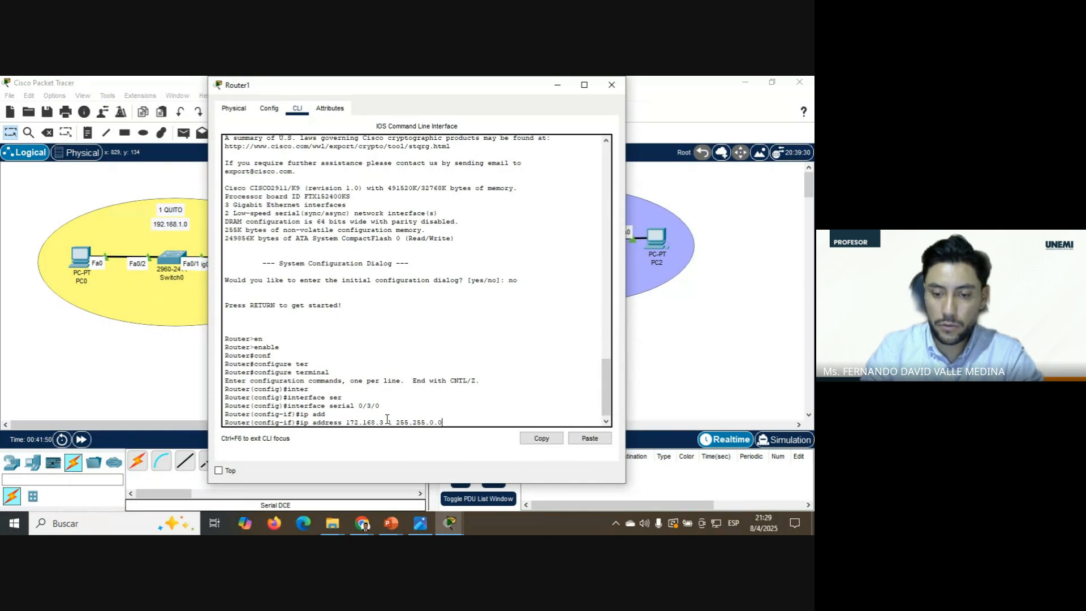
type("0.0")
key("Return")
- Enable Router1's serial 0/3/0 interface with the no shutdown command and bring back a clean prompt
type("no")
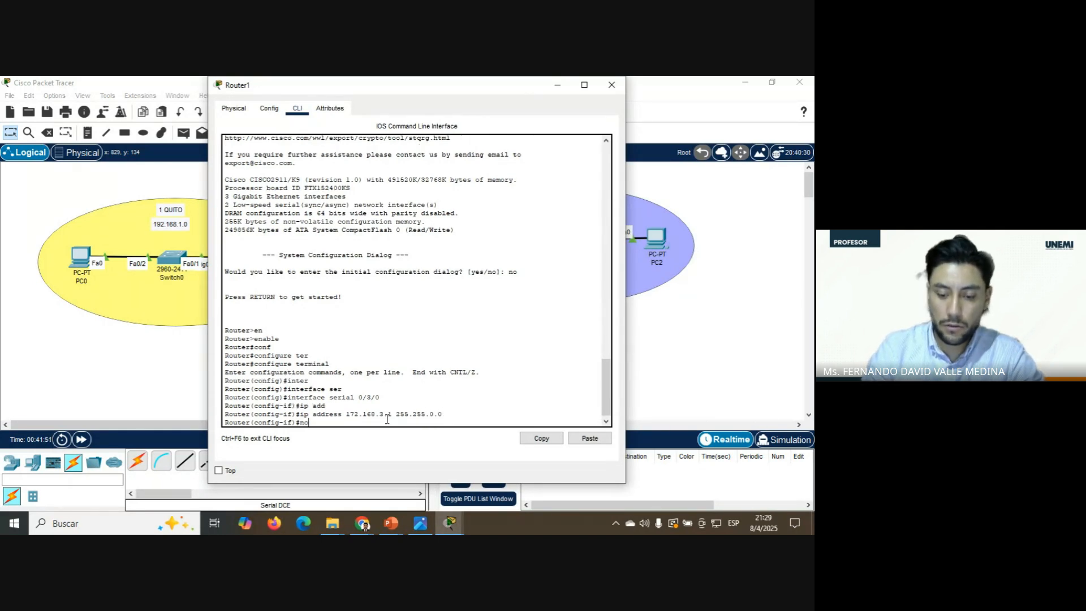
type(" sh")
key("Tab")
key("Return")
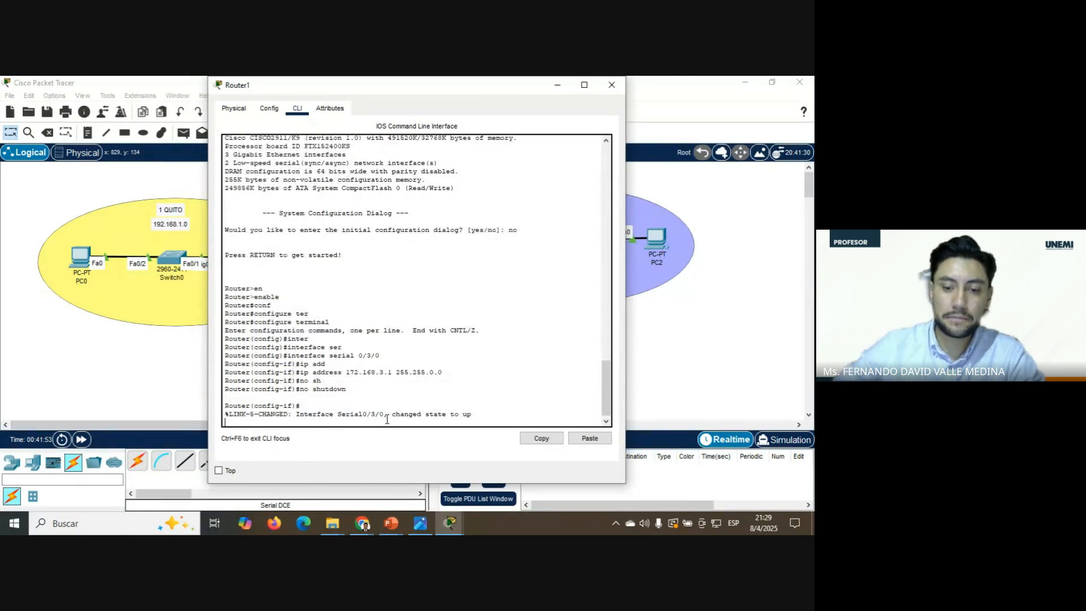
left_click_drag(485, 416, 307, 415)
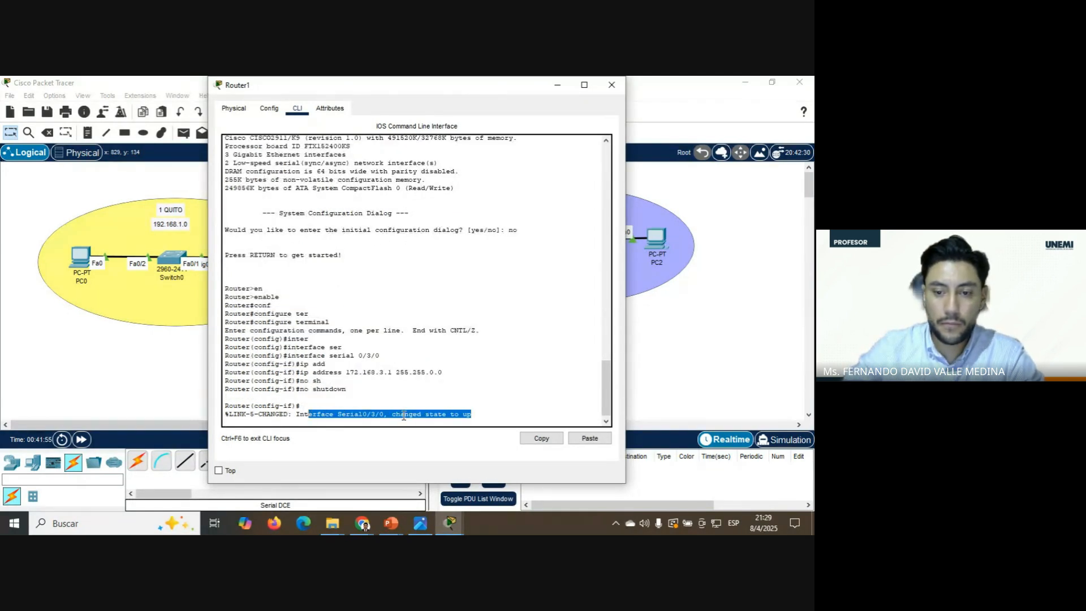
left_click(479, 416)
key("Return")
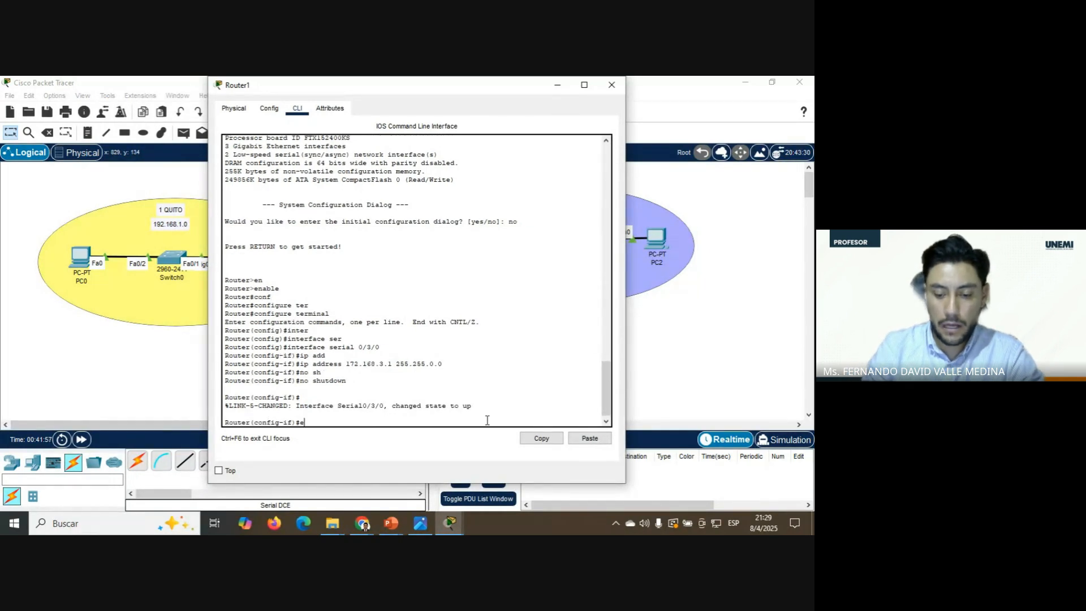
- Exit the serial interface configuration and enter configuration of interface gigabitEthernet 0/0 on Router1
type("exit")
key("Return")
type("inter")
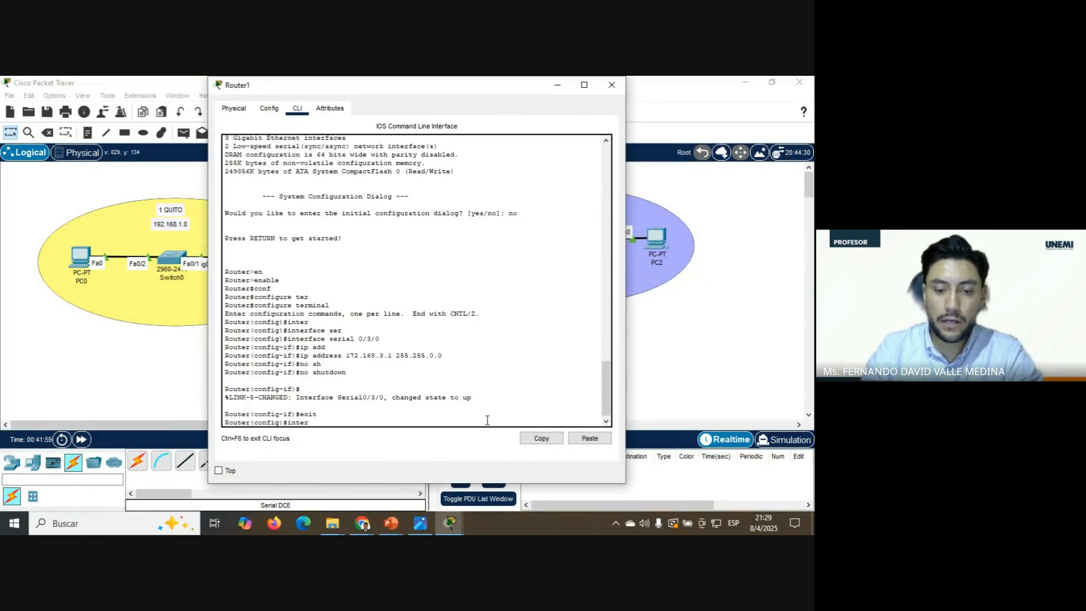
key("Tab")
type("giga")
key("Tab")
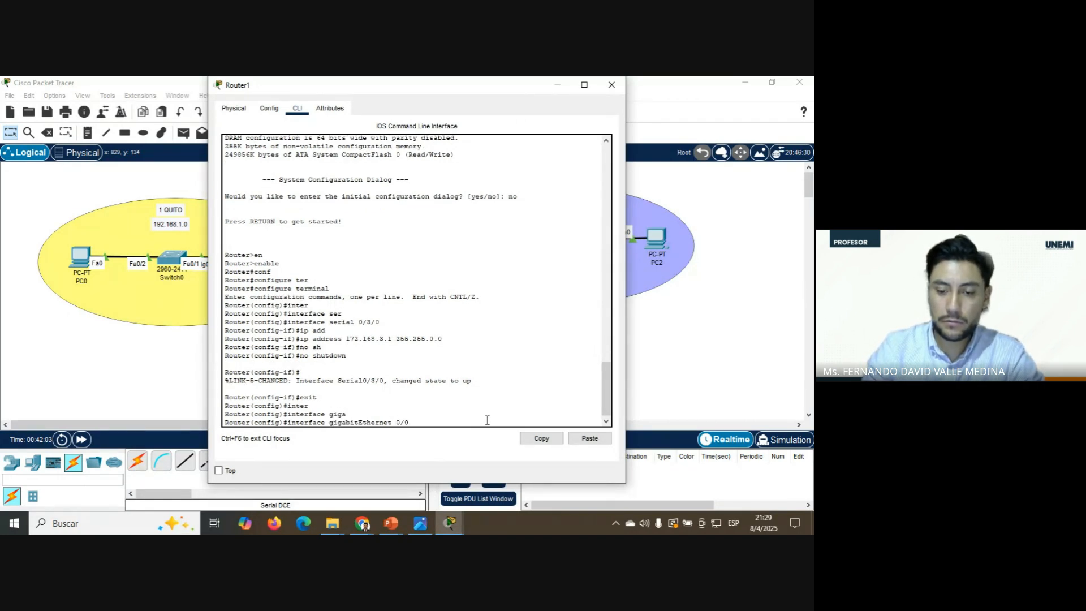
type("0/0")
key("Return")
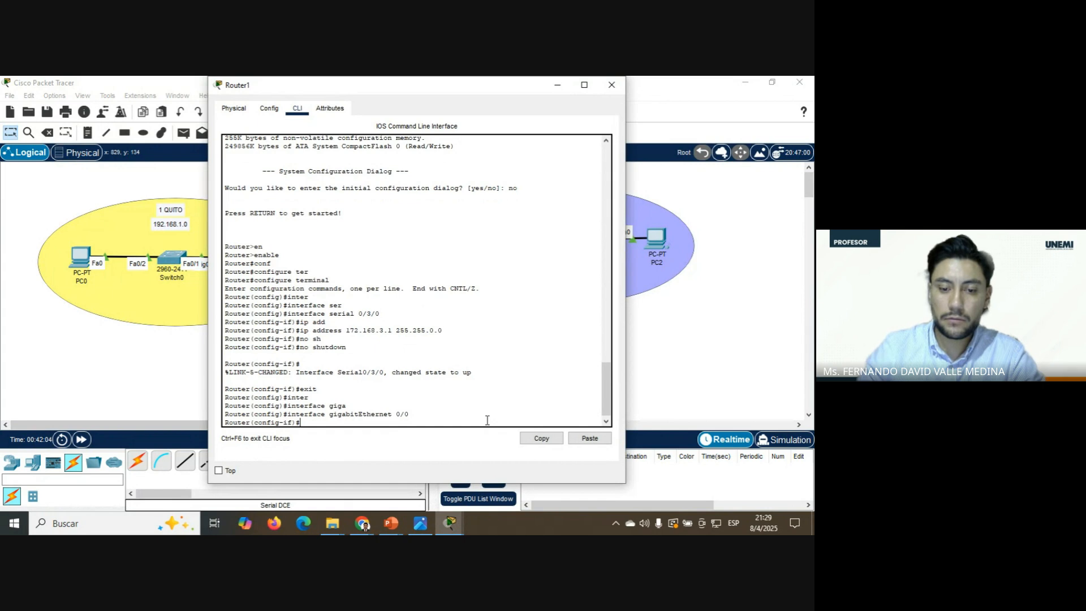
- Check the topology for the GYE network, then assign 192.168.3.1 with mask 255.255.255.0 to Router1's gigabitEthernet 0/0 interface
left_click(548, 86)
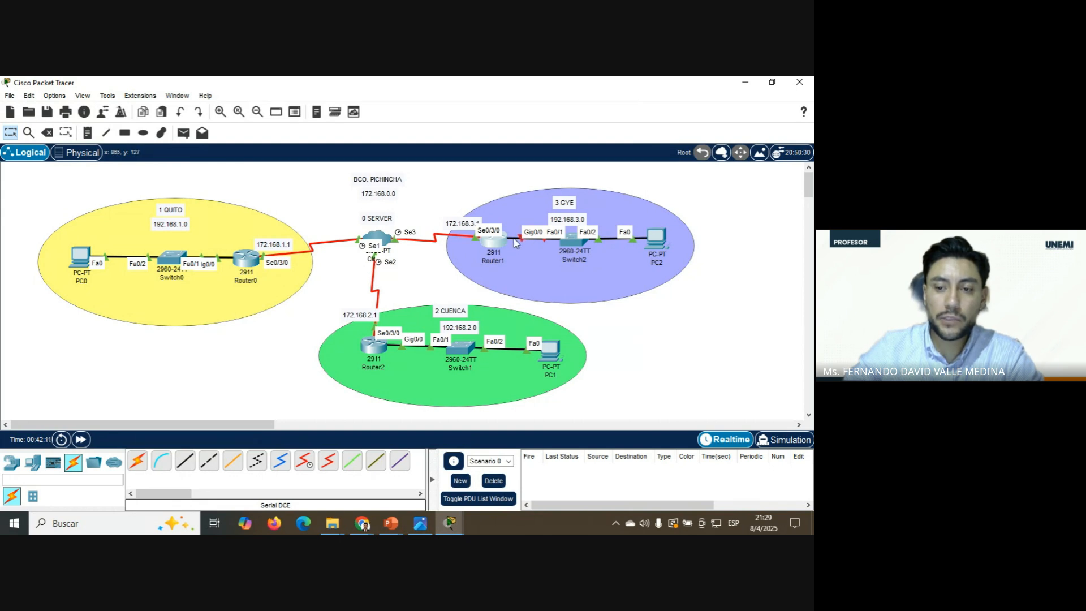
left_click(449, 523)
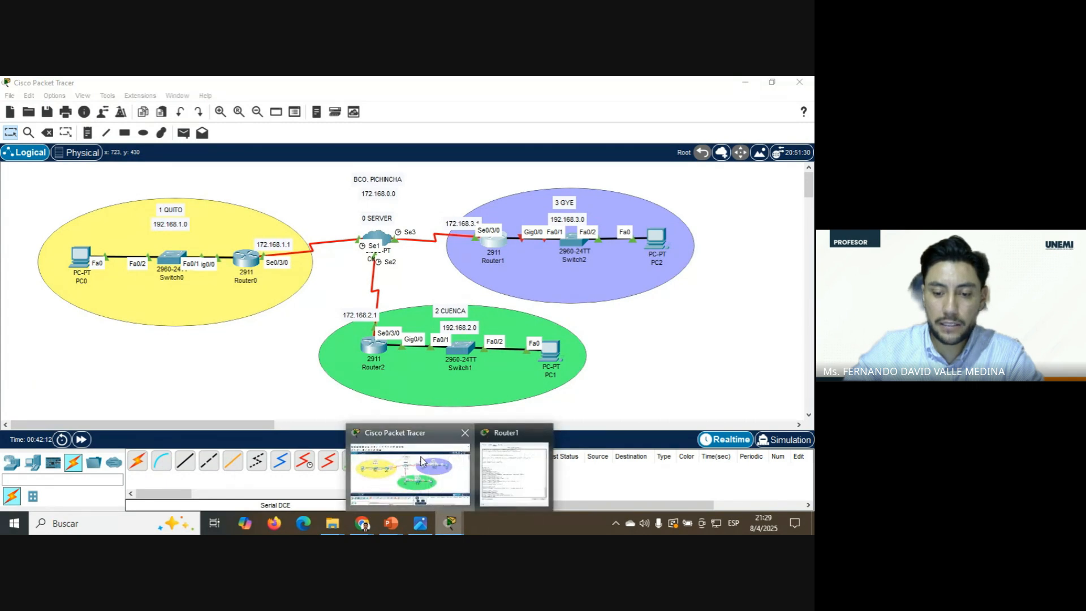
left_click(450, 523)
left_click(514, 474)
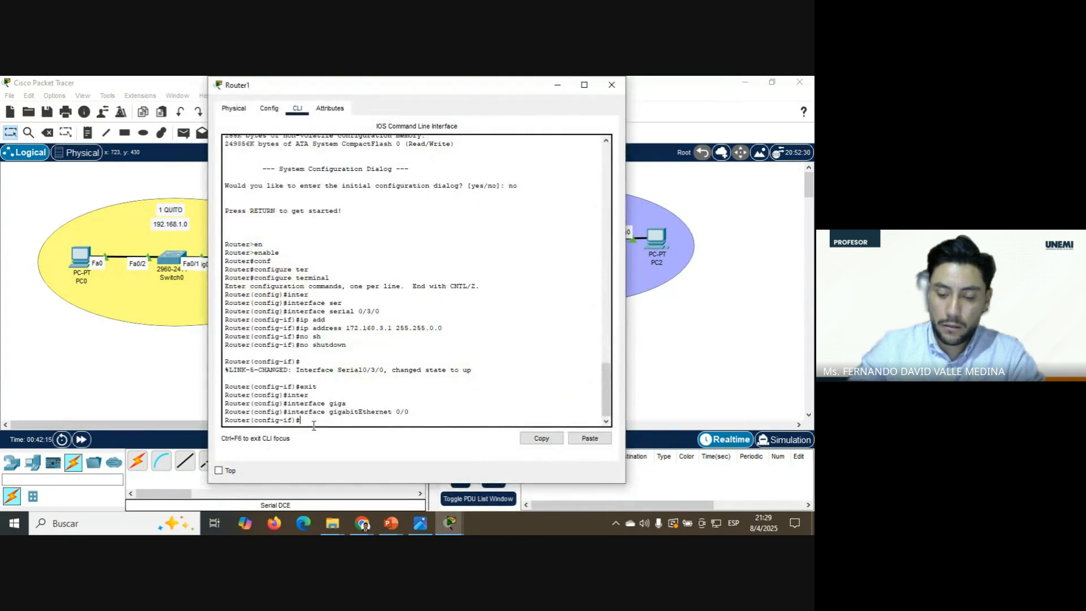
type("ip ad")
key("Tab")
type("192")
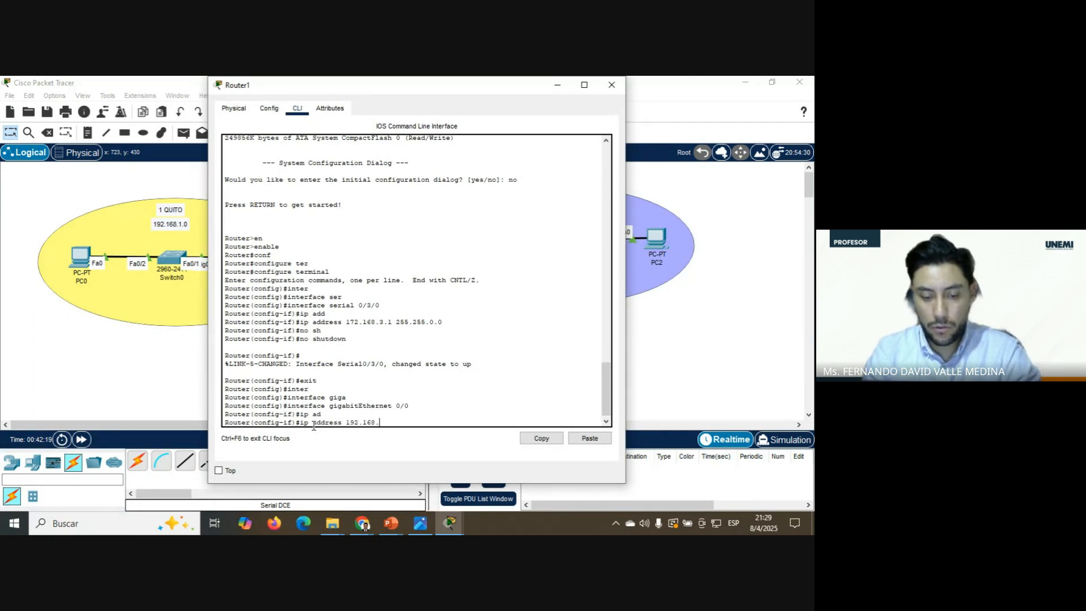
type(".168.3.1 2")
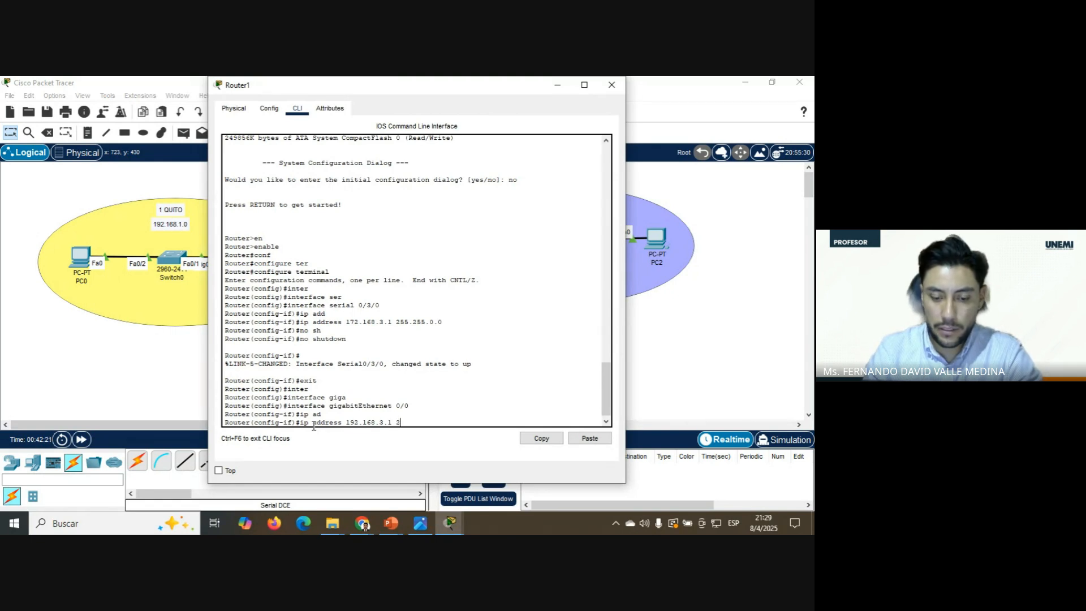
type("55.255.255.")
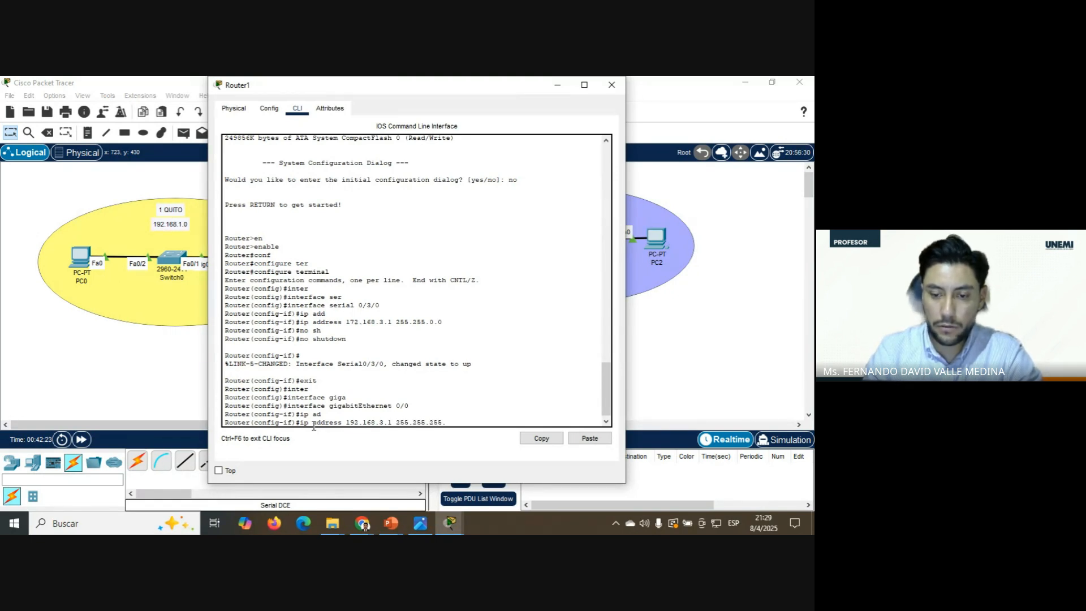
type("0")
key("Return")
- Enable Router1's gigabitEthernet 0/0 interface with the no shutdown command and bring back a clean prompt
type("no ")
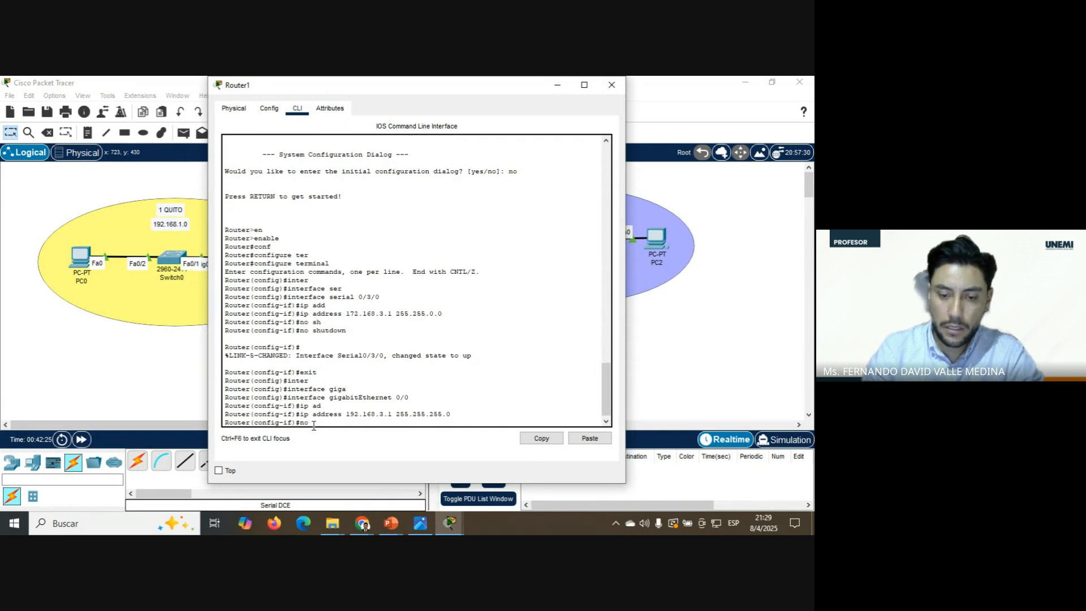
type("sh")
key("Tab")
key("Return")
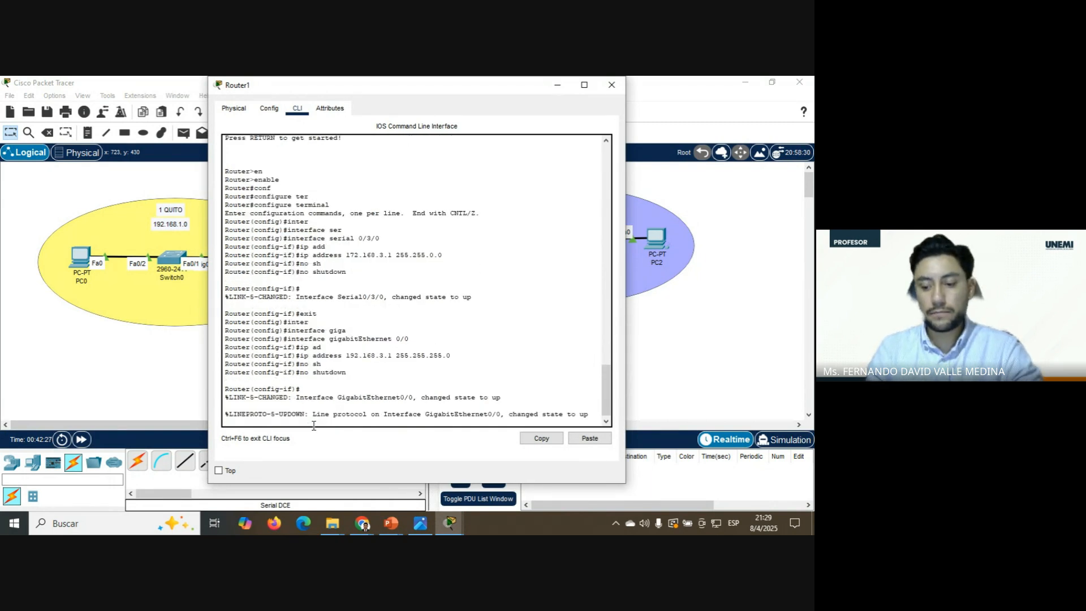
key("Return")
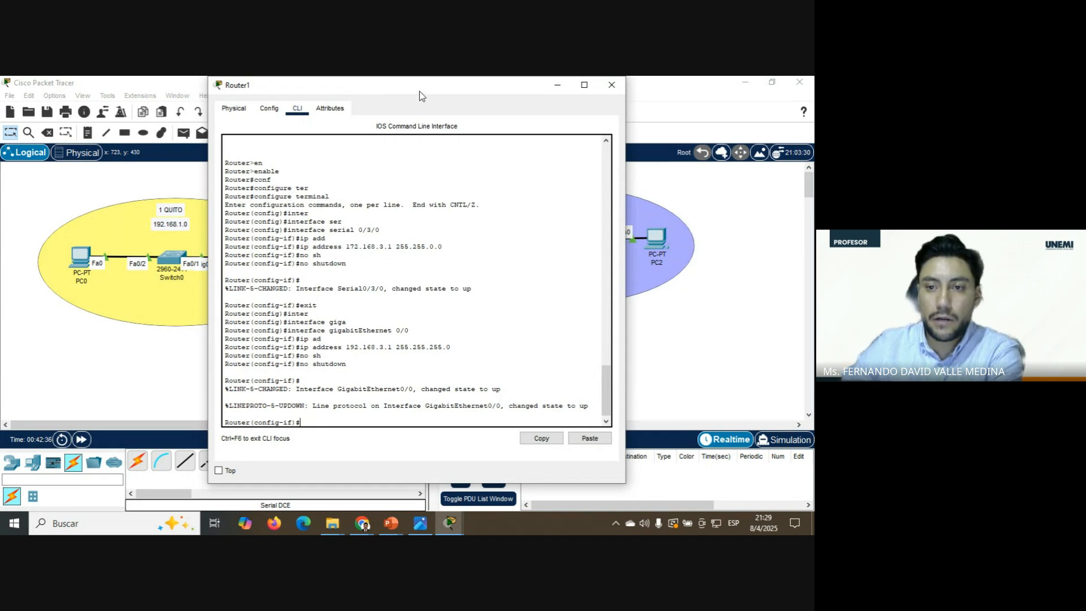
- Switch to the Google Meet call and read the latest chat messages
left_click_drag(419, 92, 521, 104)
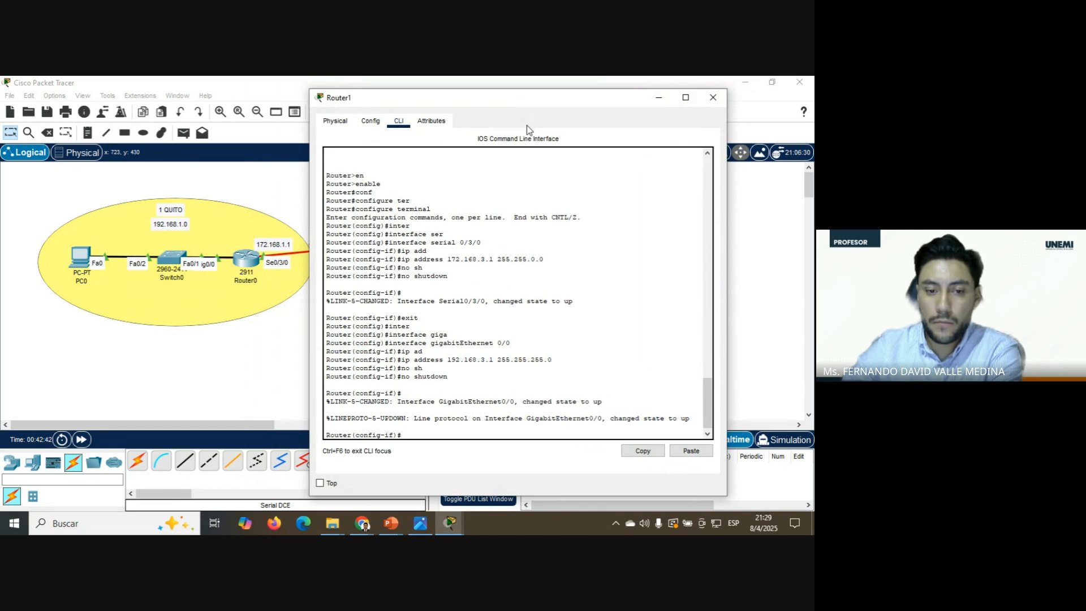
left_click(362, 526)
left_click(320, 492)
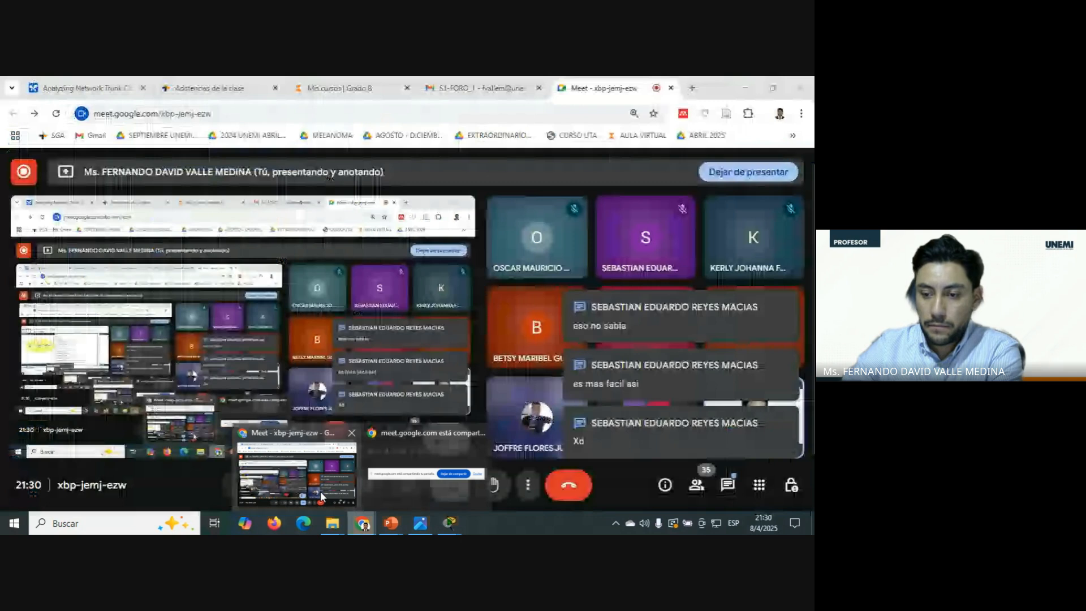
left_click(728, 485)
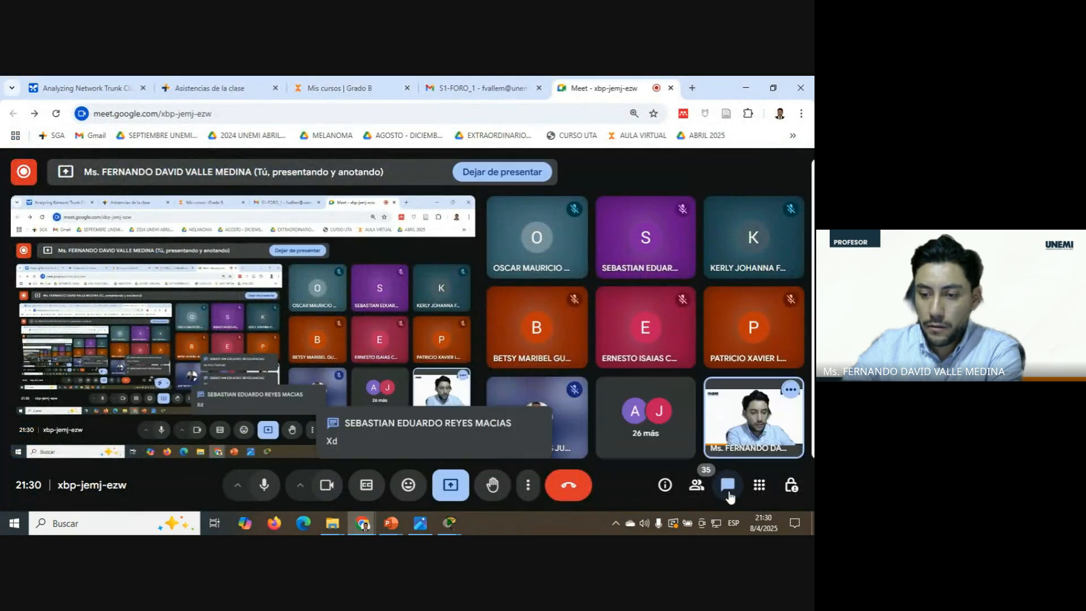
scroll(673, 392, "up", 1)
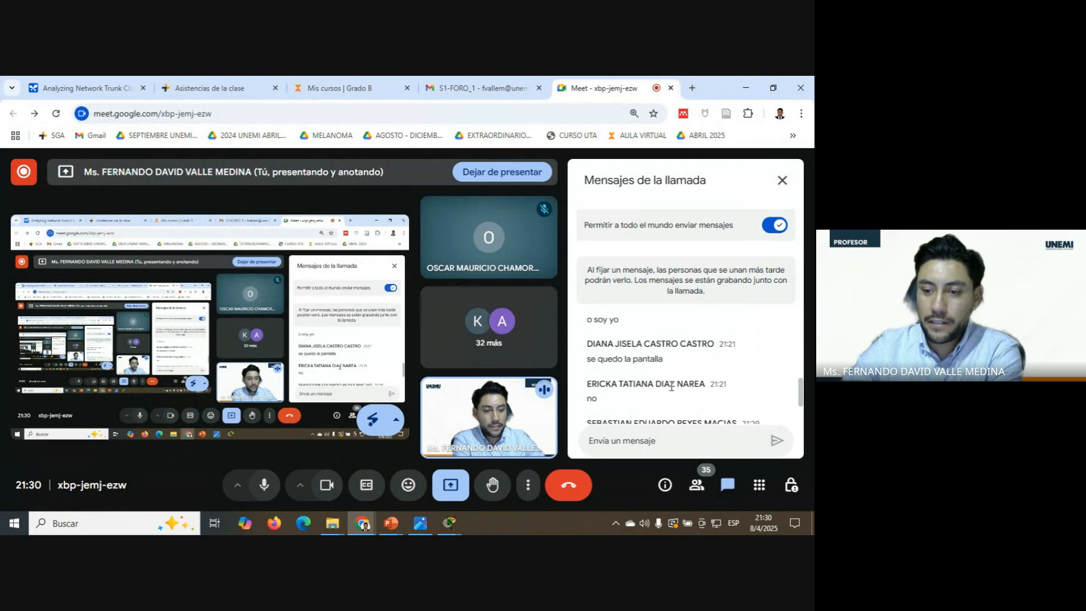
scroll(667, 392, "down", 1)
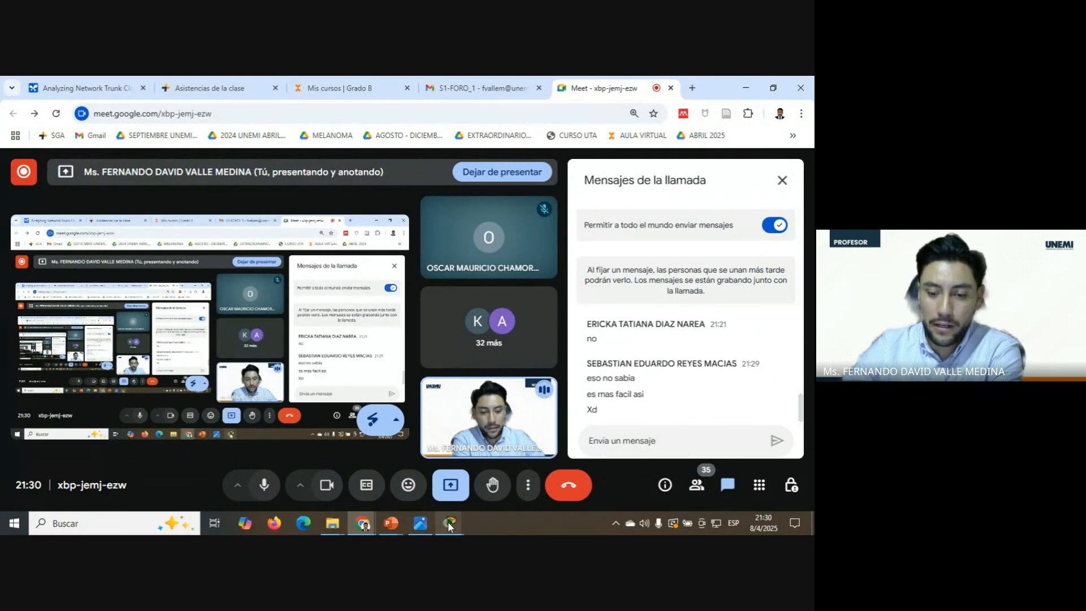
- Switch back to Cisco Packet Tracer and close Router1's configuration window
mouse_move(448, 522)
left_click(439, 492)
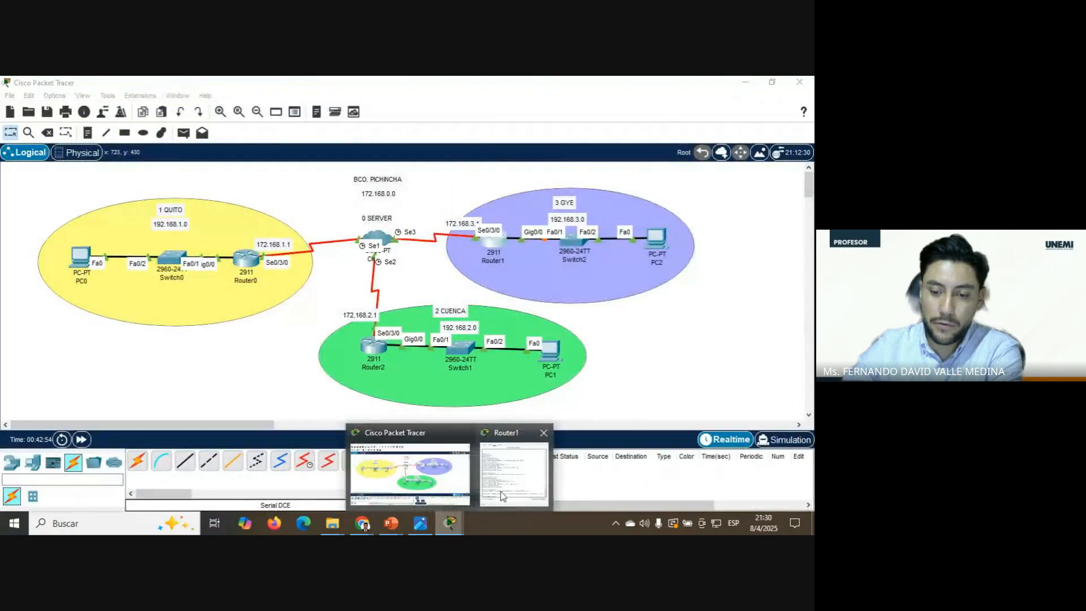
left_click(501, 491)
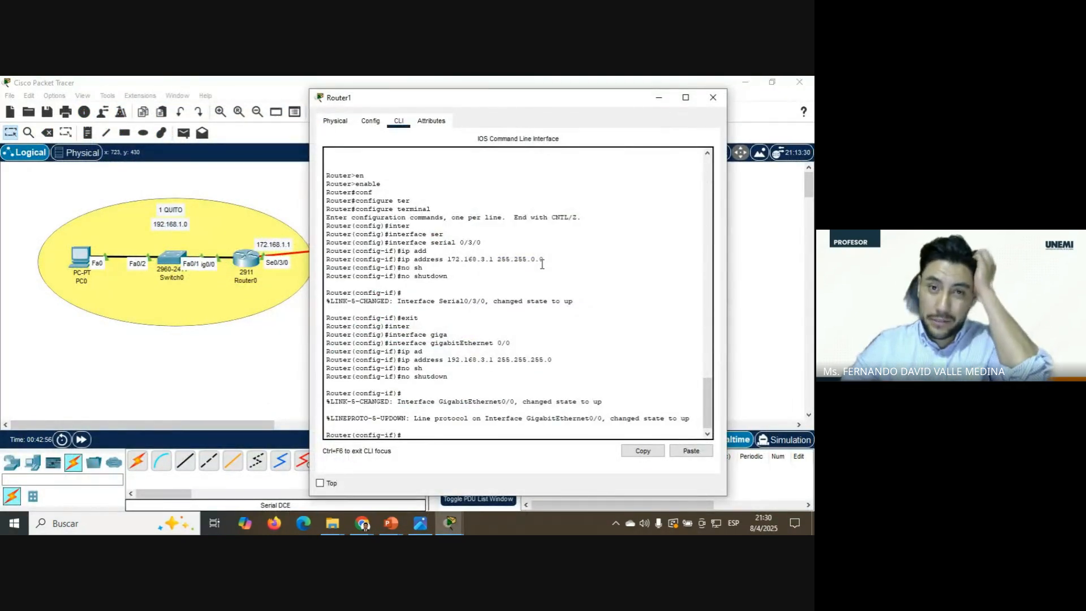
left_click(713, 97)
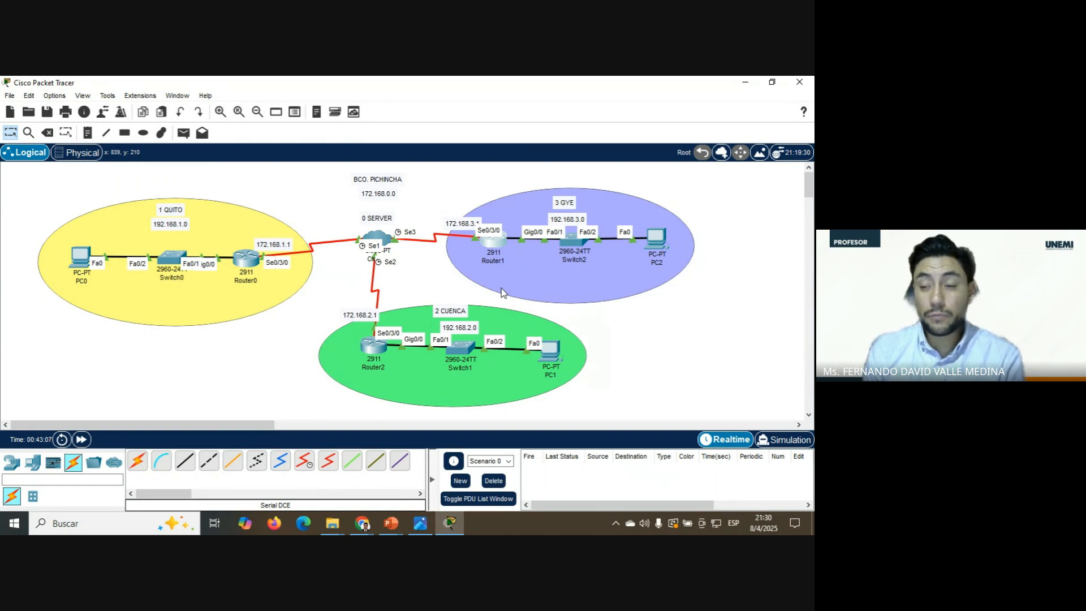
- Test connectivity in the QUITO network with a simple PDU from PC0 to Router0, and delete the test scenario
left_click(184, 135)
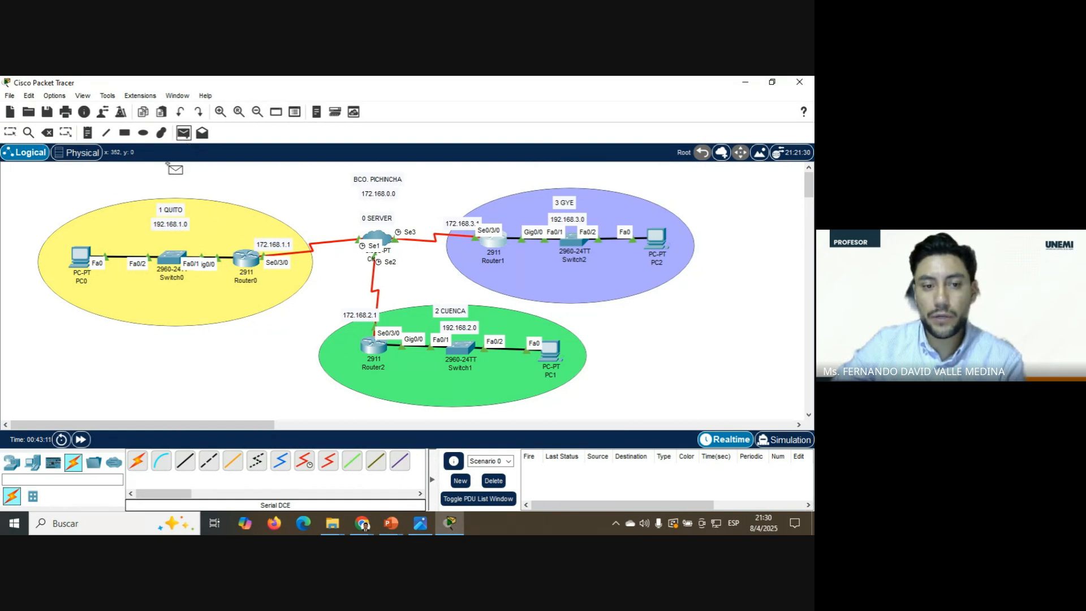
left_click(82, 261)
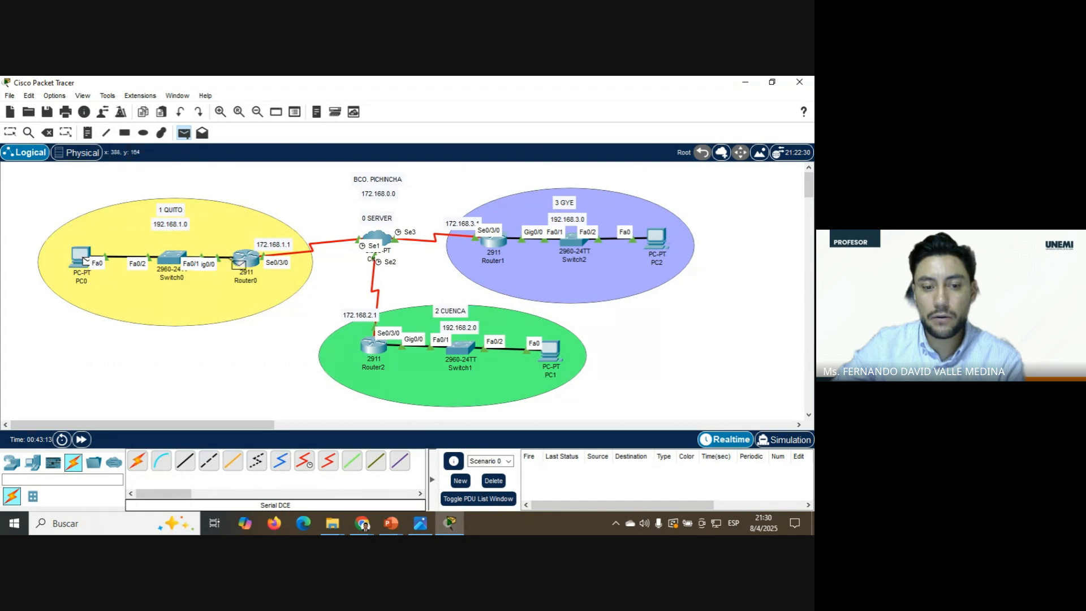
left_click(248, 260)
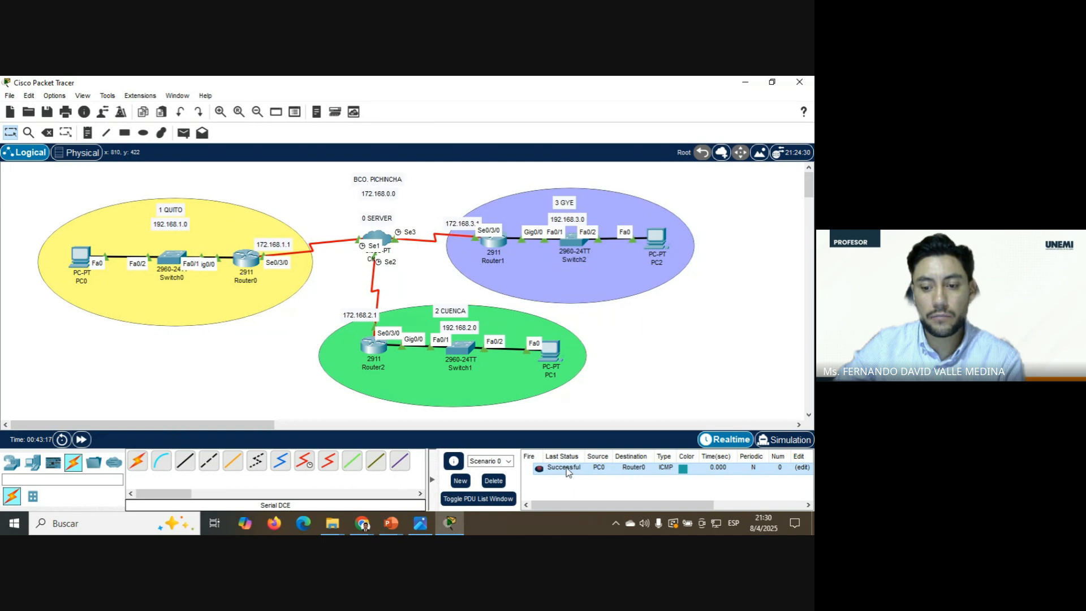
left_click(493, 480)
- Test connectivity in the CUENCA network with a simple PDU from PC1 to Router2, and delete the test scenario
left_click(183, 133)
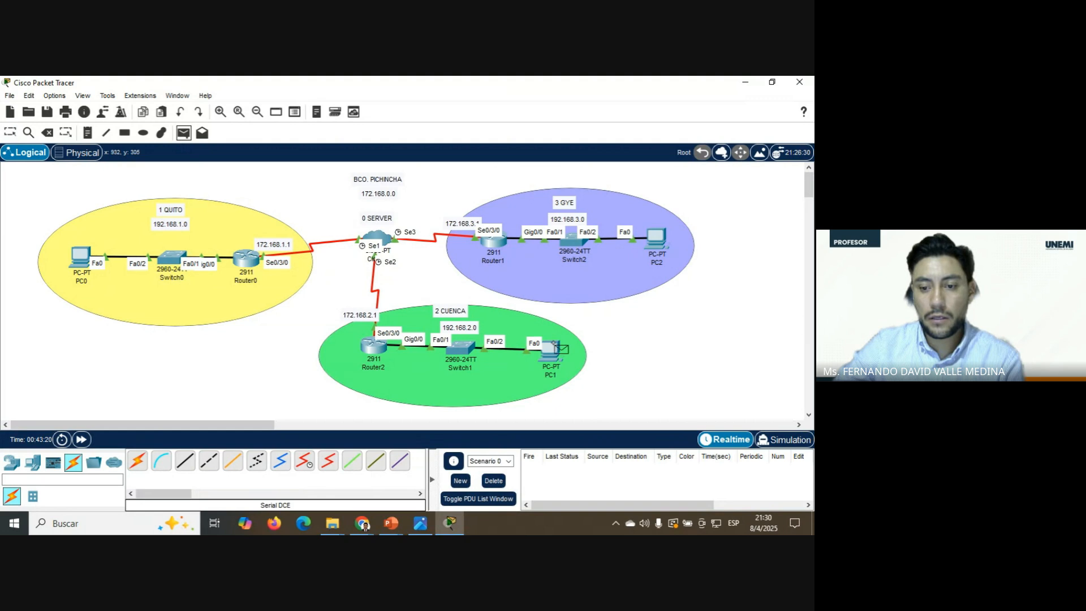
left_click(552, 351)
left_click(376, 349)
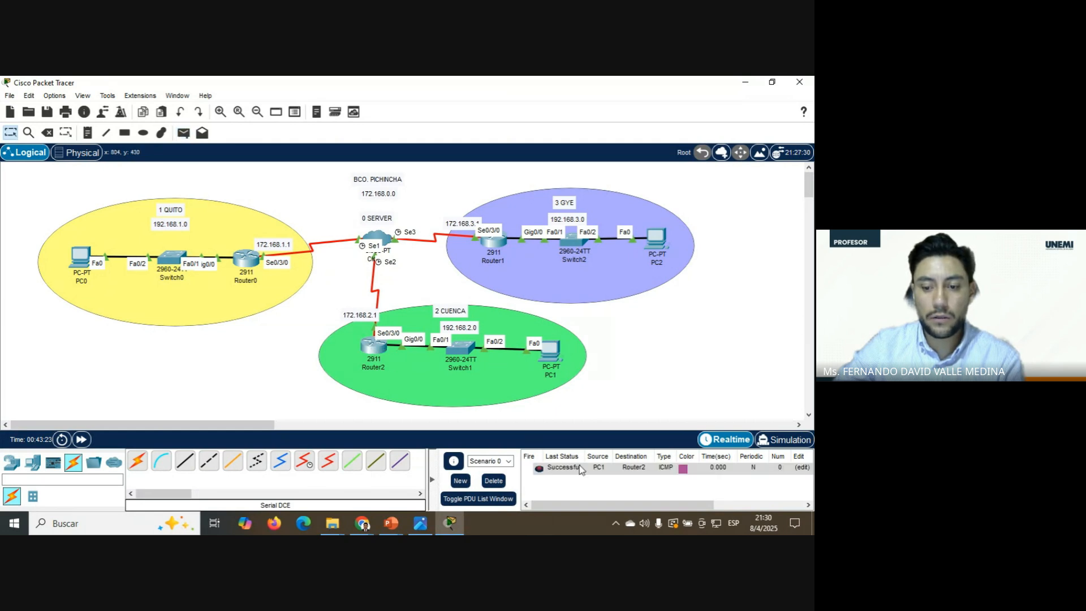
left_click(493, 480)
- Test connectivity in the GYE network with a simple PDU from PC2 to Router1, and delete the test scenario
left_click(183, 133)
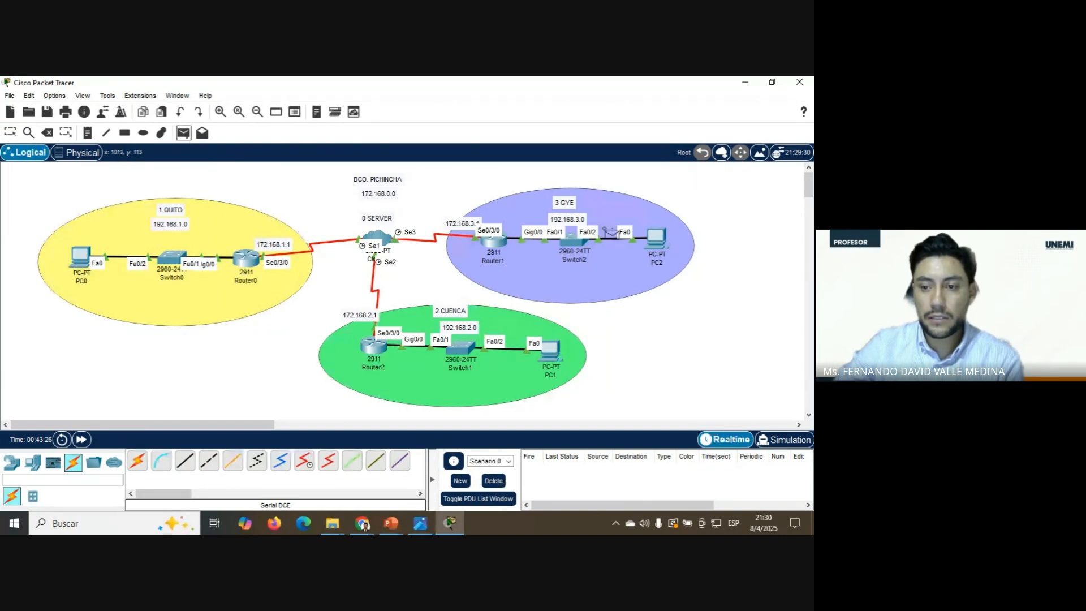
left_click(659, 241)
left_click(498, 244)
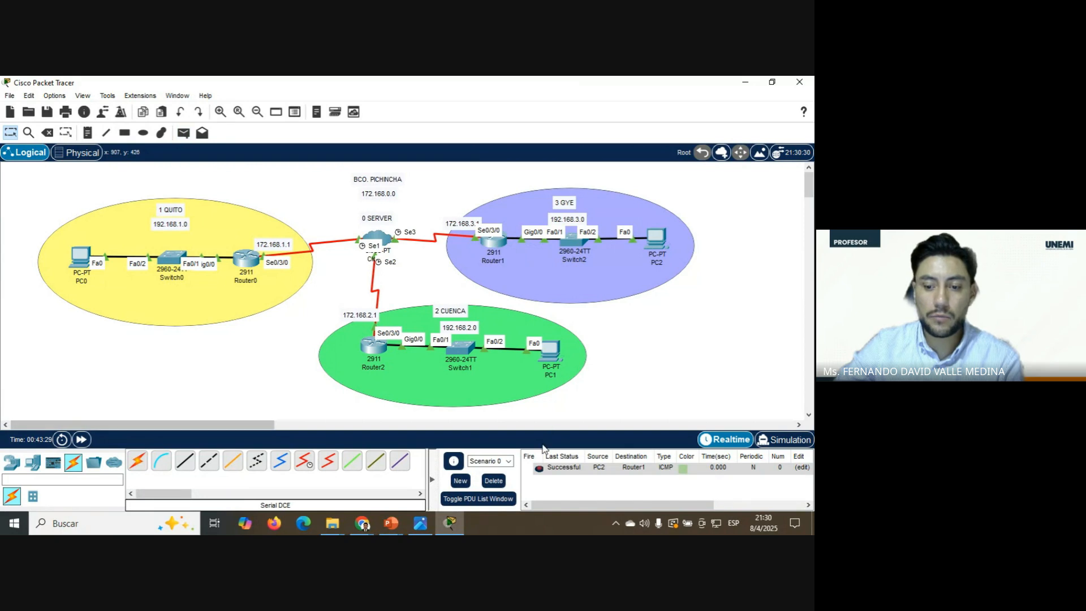
left_click(493, 481)
- Test connectivity between the QUITO and CUENCA sites with a simple PDU from PC0 to Router2, and delete the test scenario
left_click(183, 133)
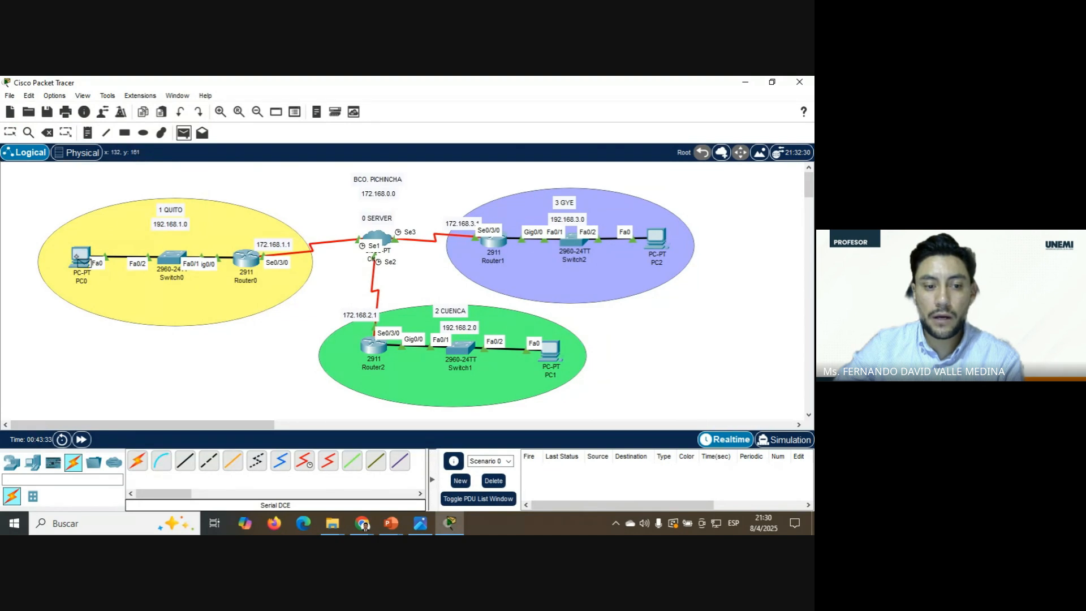
left_click(77, 257)
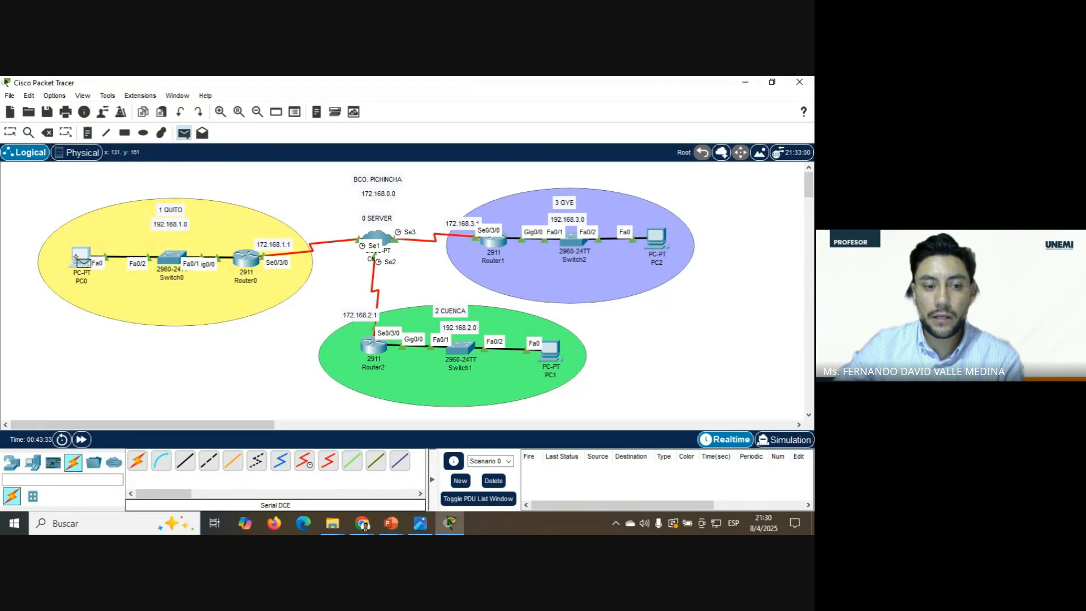
left_click(371, 346)
left_click(493, 481)
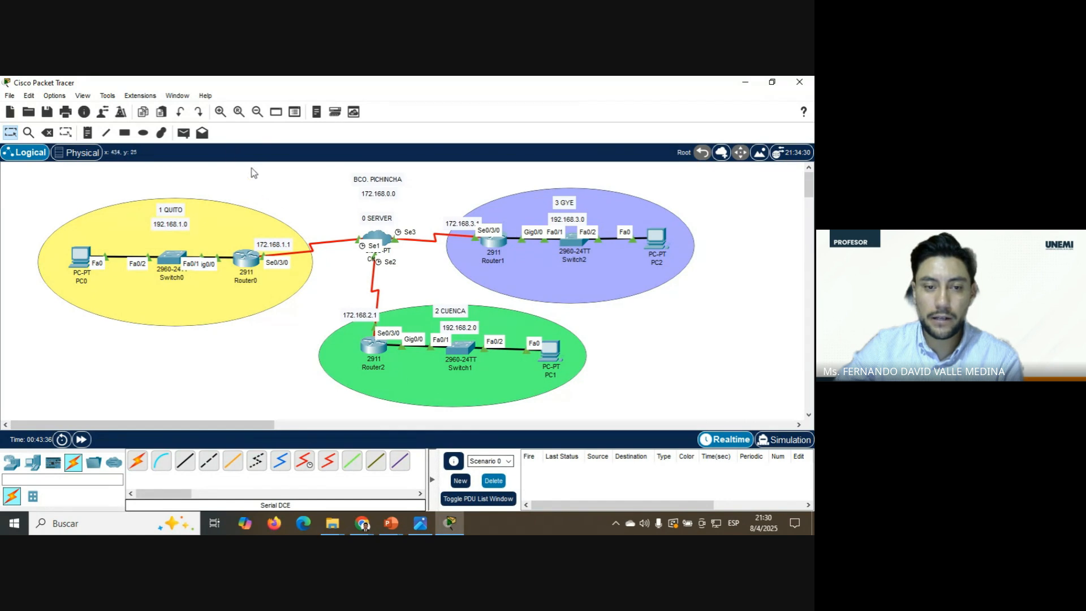
- Test end-to-end connectivity between QUITO and CUENCA with a simple PDU from PC0 to PC1, and delete the test scenario
left_click(183, 133)
left_click(82, 258)
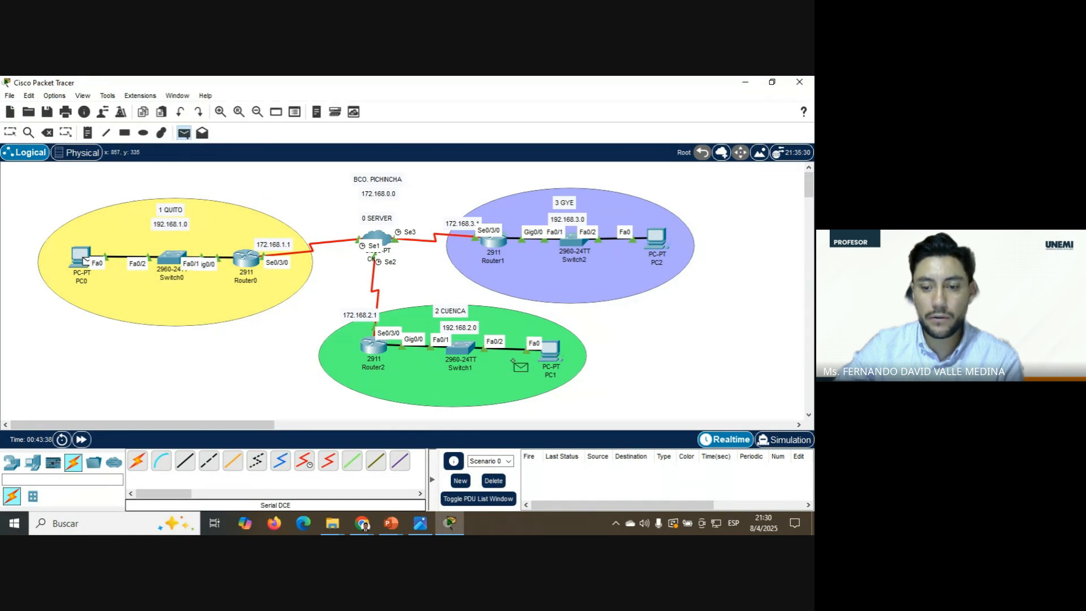
left_click(550, 352)
left_click(493, 481)
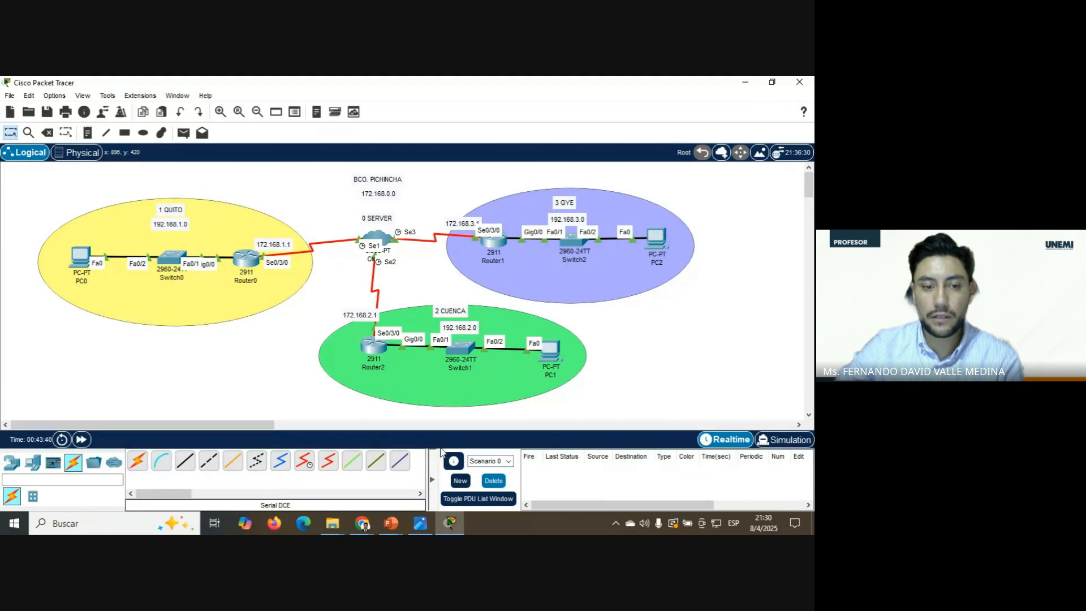
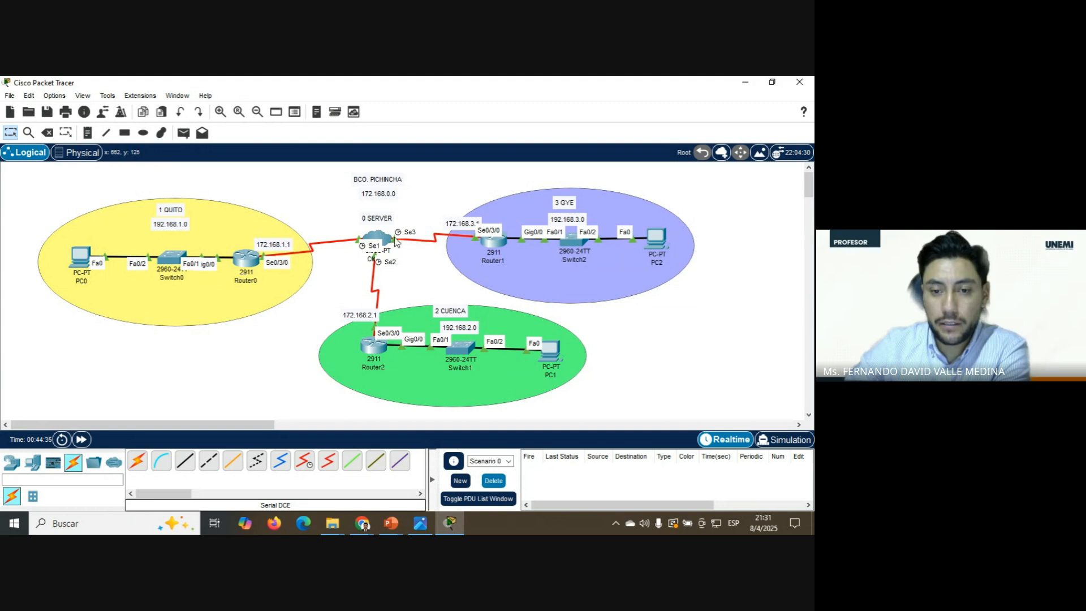
- In Cloud0's configuration, add DLCI 102 named QUITO-CUENCA to the Serial1 Frame Relay interface
left_click(378, 238)
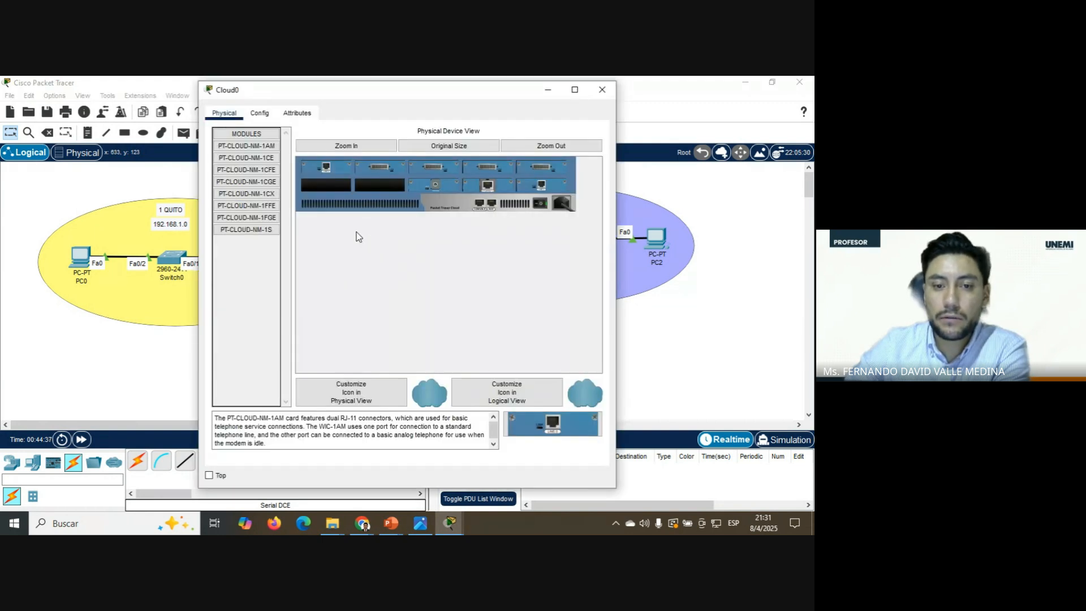
left_click(261, 115)
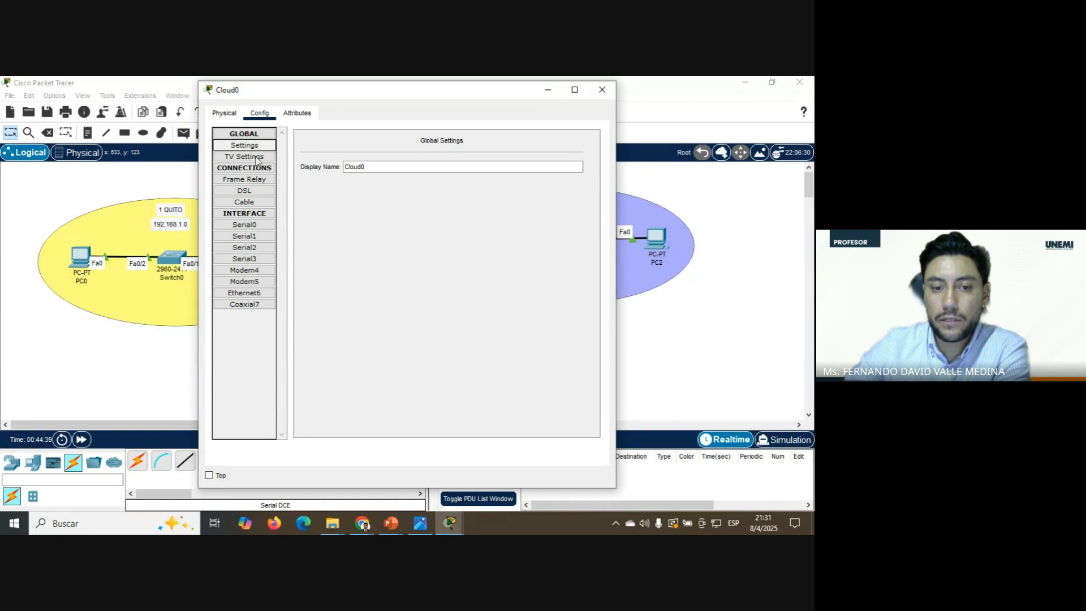
left_click(251, 238)
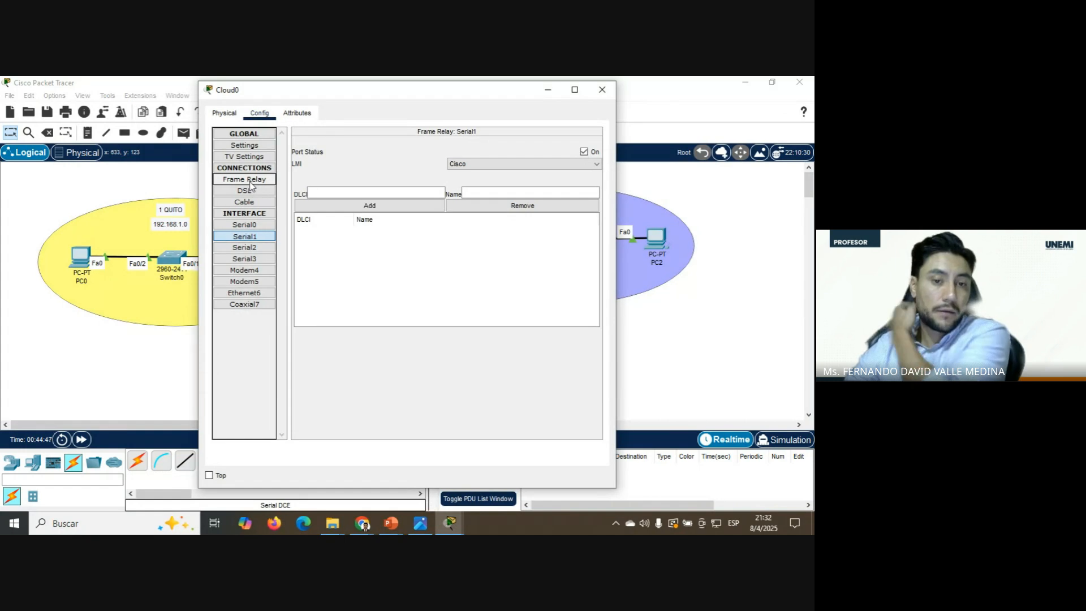
left_click(328, 194)
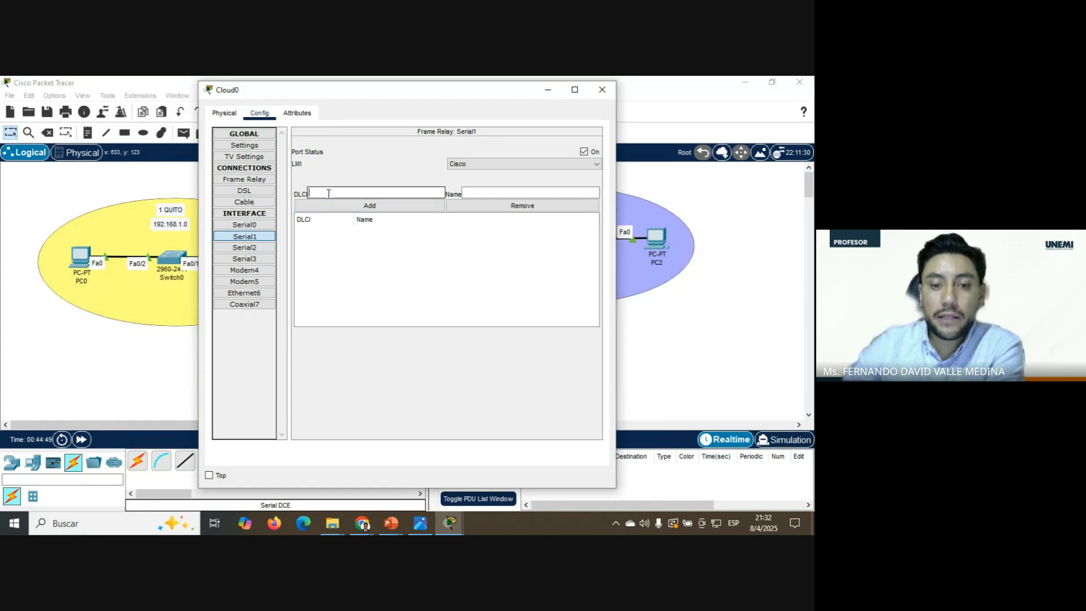
left_click_drag(382, 97, 678, 100)
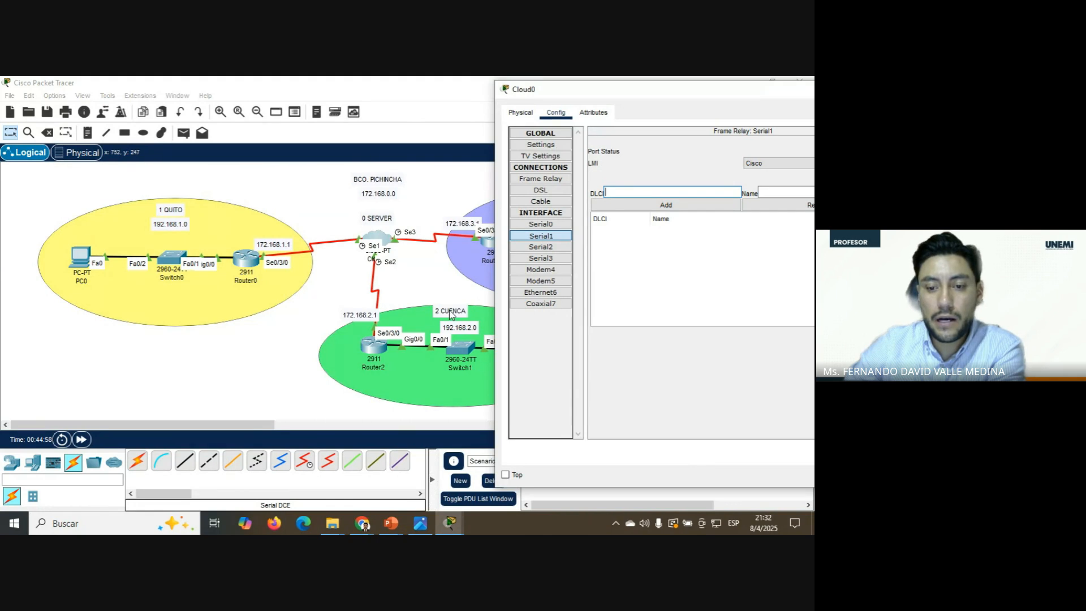
left_click_drag(642, 94, 625, 95)
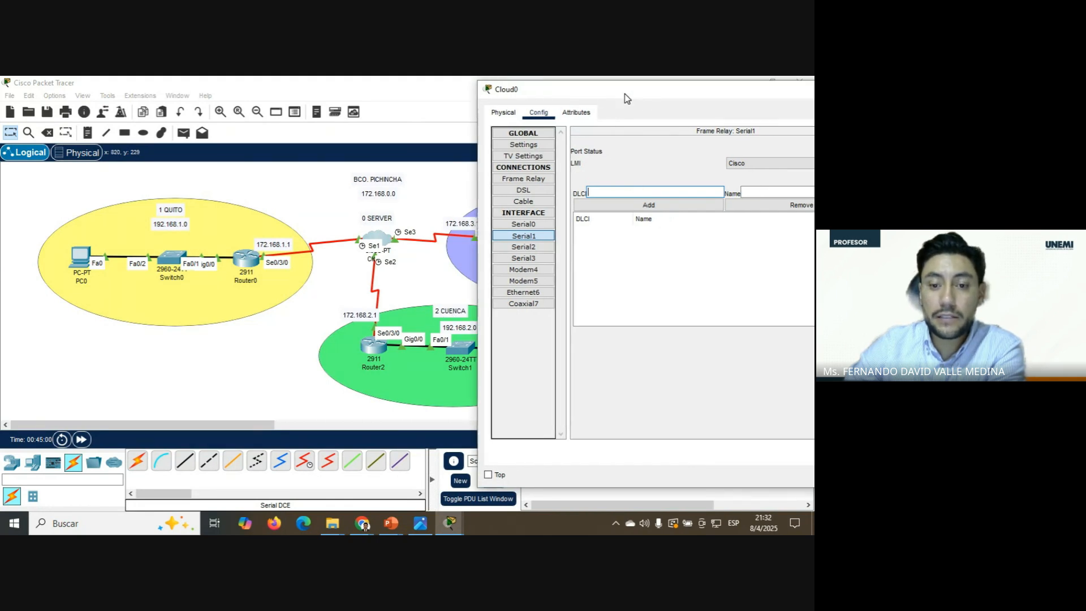
left_click(605, 192)
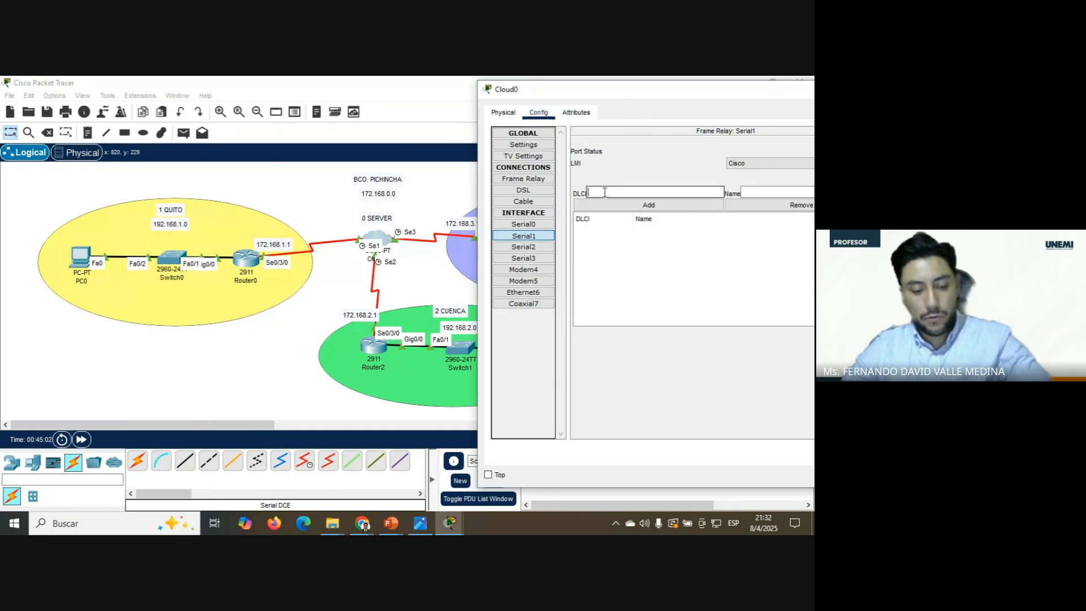
type("102")
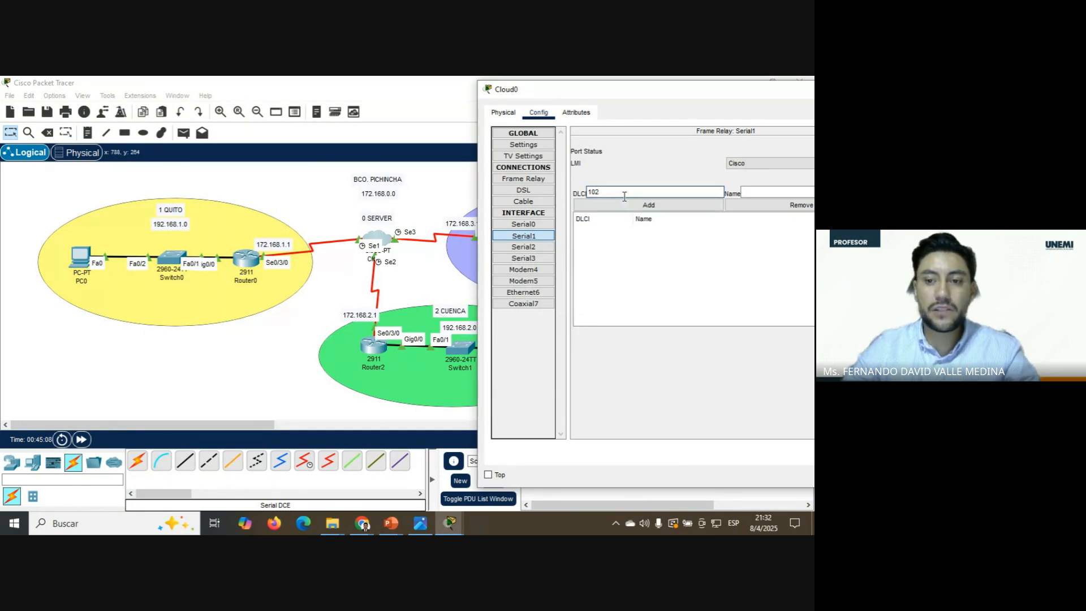
left_click_drag(635, 94, 390, 92)
left_click(516, 191)
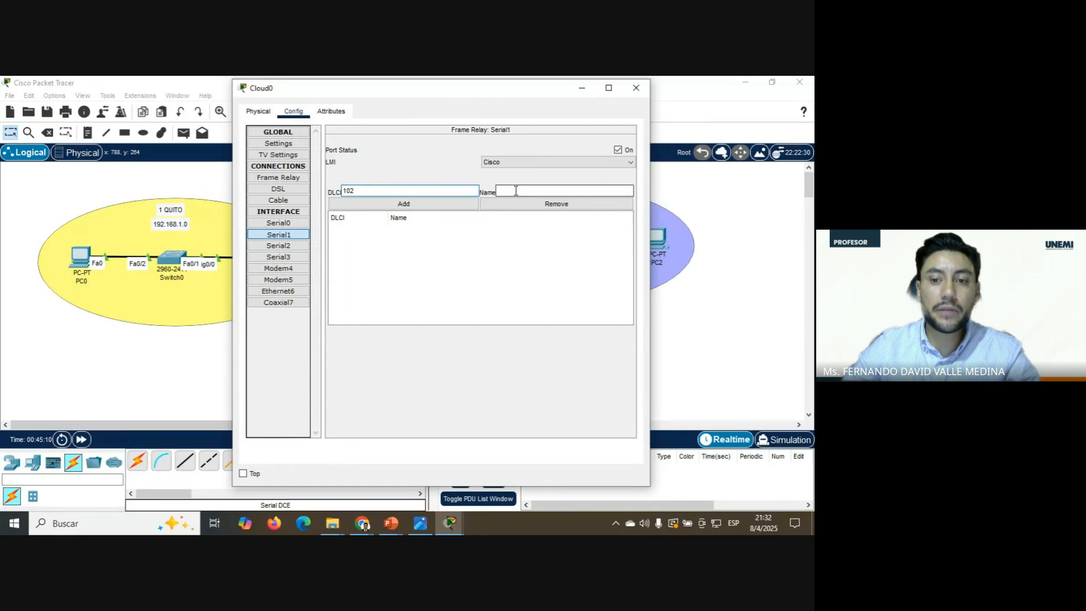
type("QU")
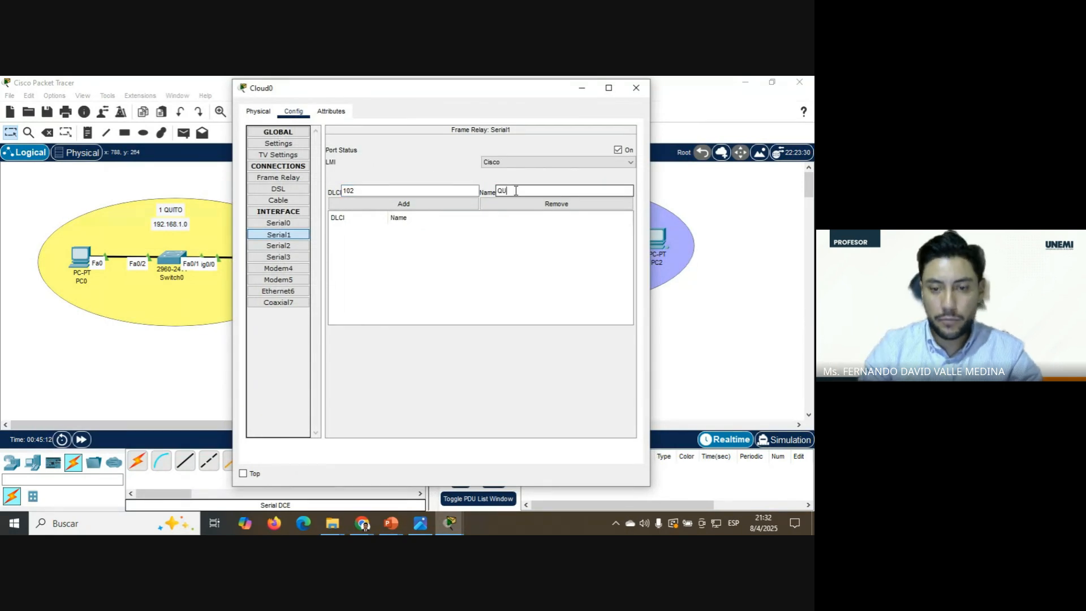
type("ITO-CUENCA")
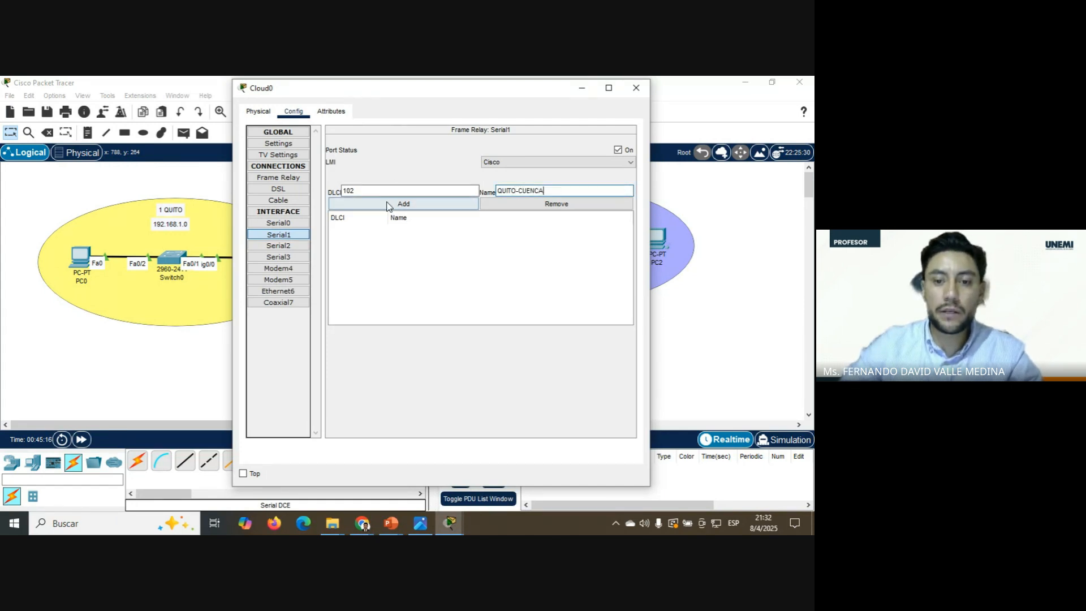
left_click(426, 204)
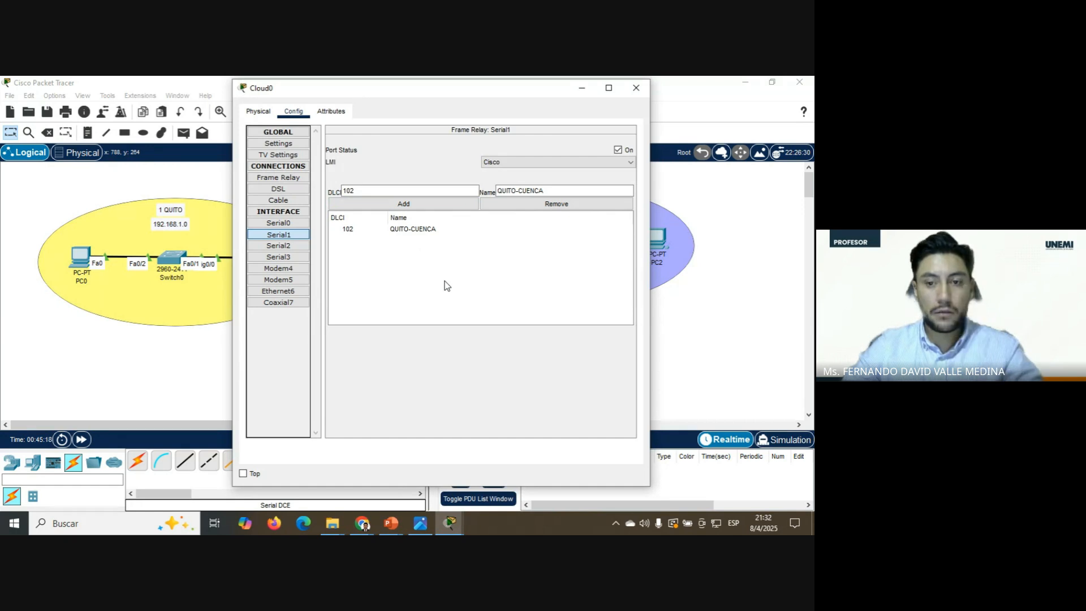
- Add a second DLCI, 103 named QUITO-GYE, to Cloud0's Serial1 interface
left_click_drag(427, 95, 787, 124)
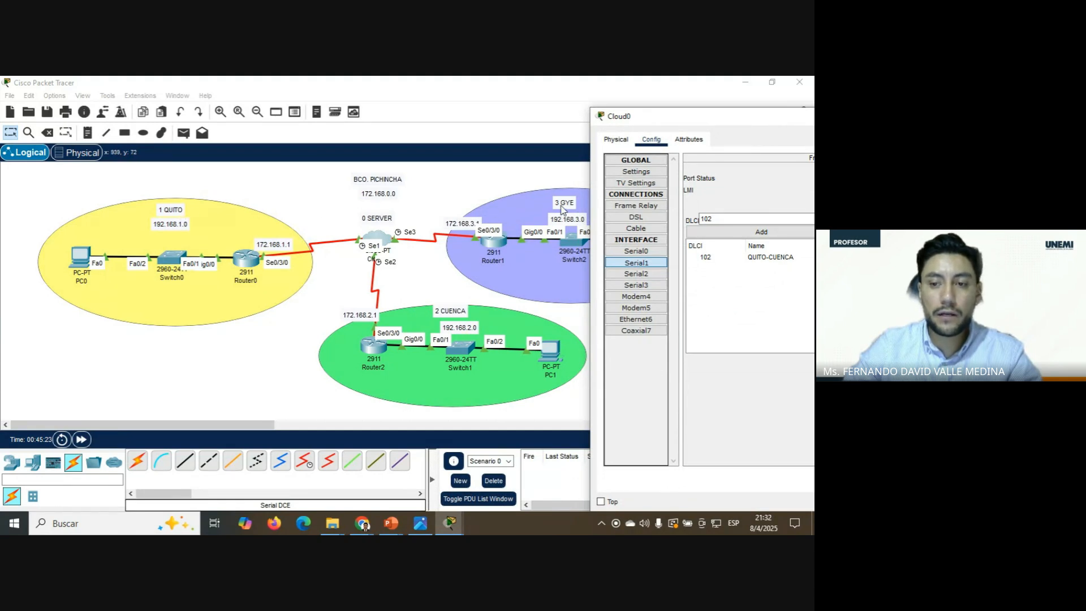
left_click_drag(707, 123, 708, 105)
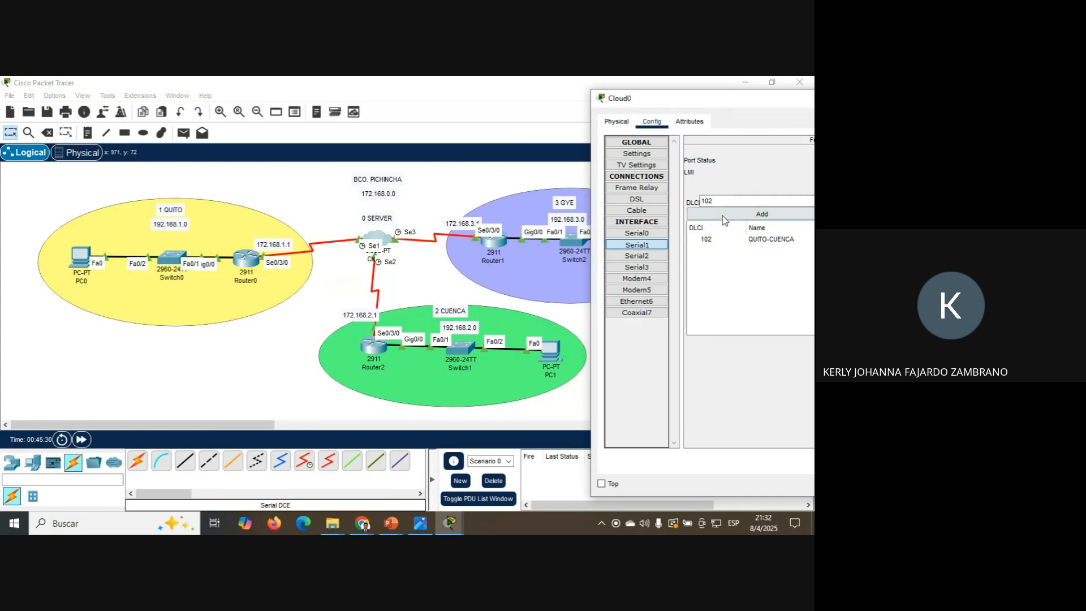
left_click_drag(727, 102, 571, 93)
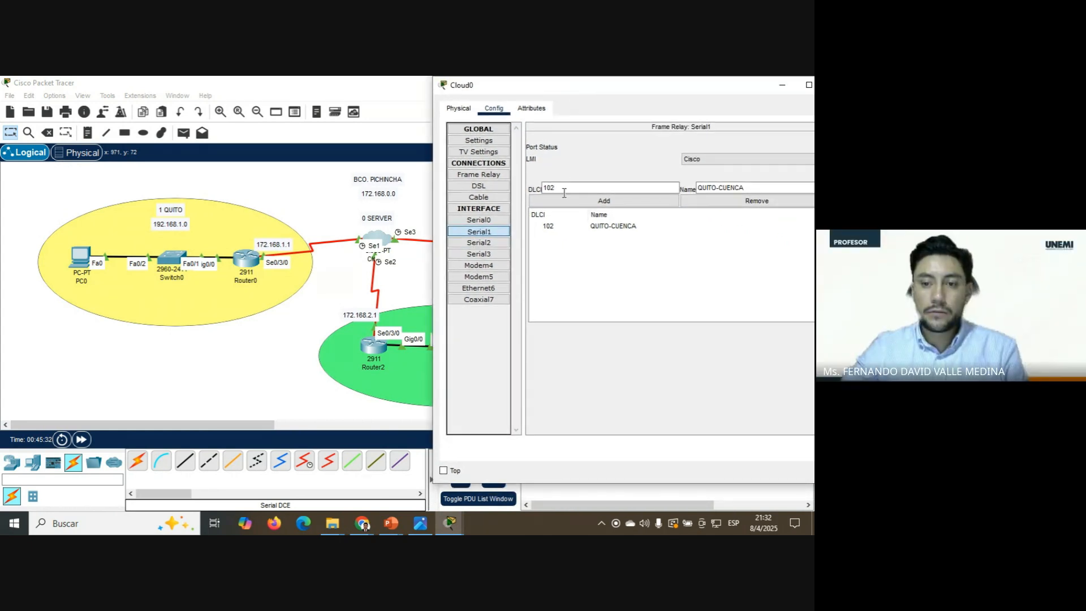
left_click(564, 191)
key("BackSpace")
type("3")
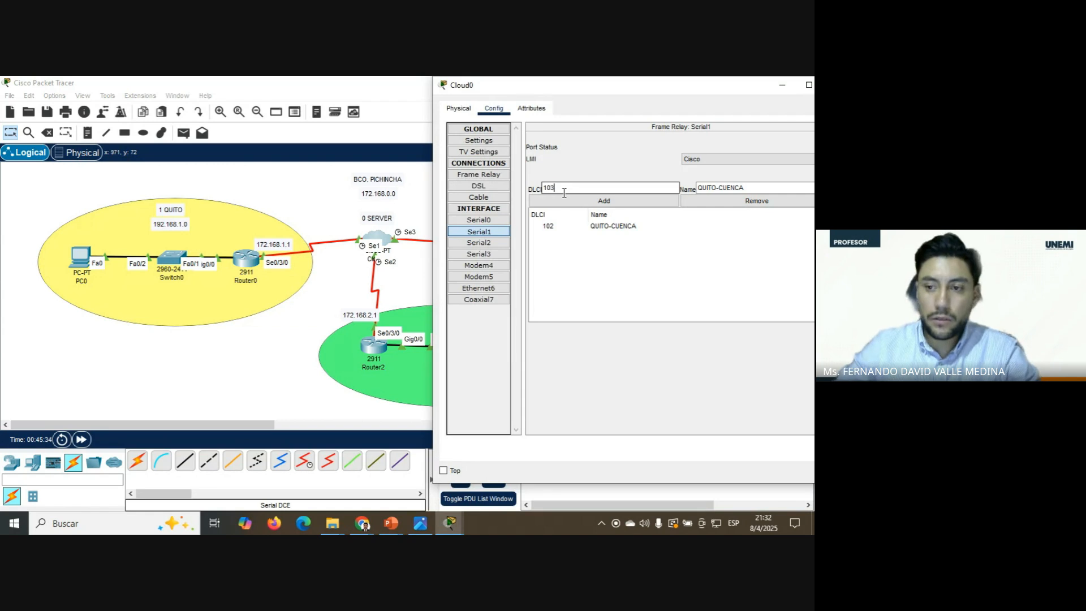
left_click(771, 188)
key("BackSpace")
key("BackSpace")
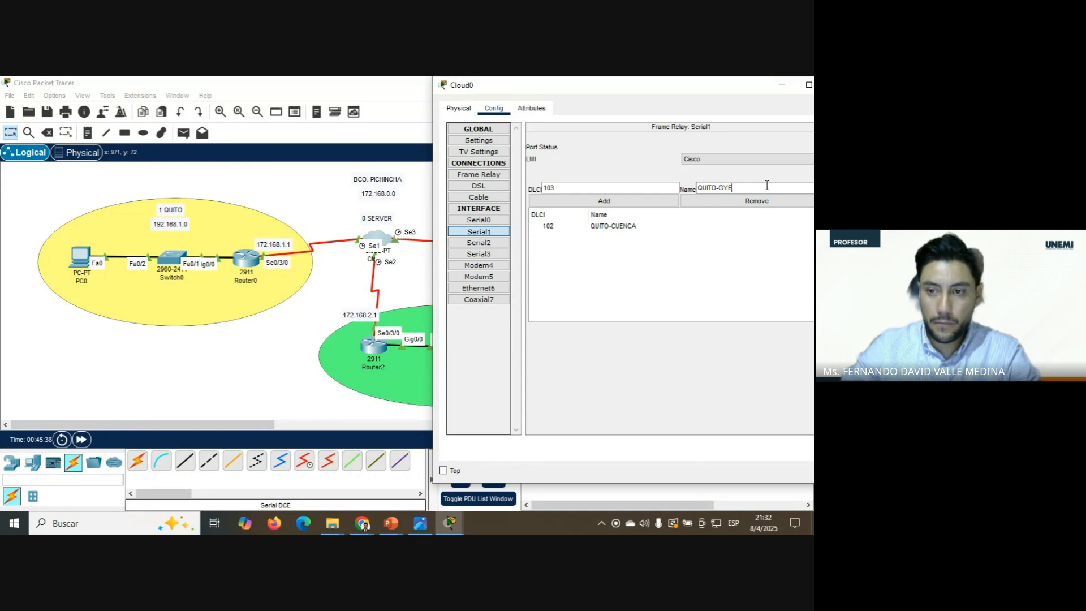
left_click(614, 202)
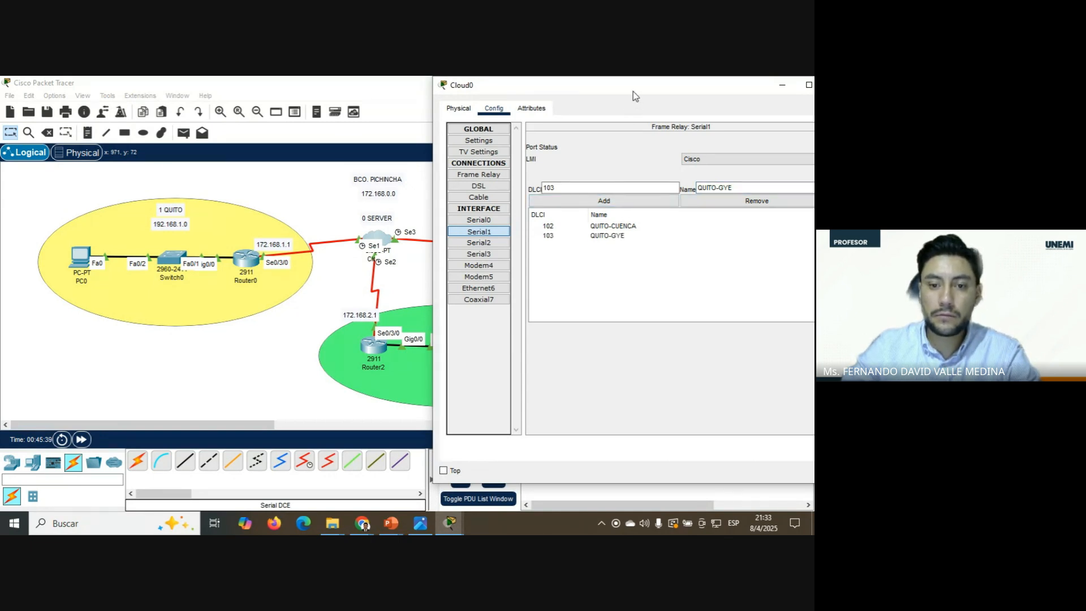
- Add DLCI 201 named CUENCA-QUITO to Cloud0's Serial2 Frame Relay interface
left_click_drag(633, 91, 411, 95)
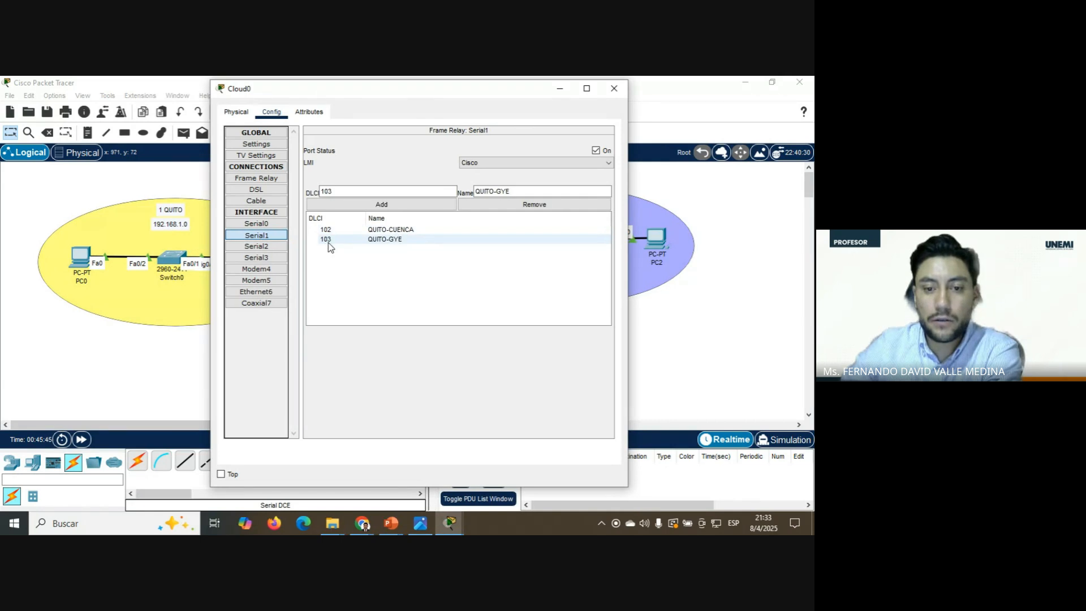
left_click_drag(425, 99, 400, 419)
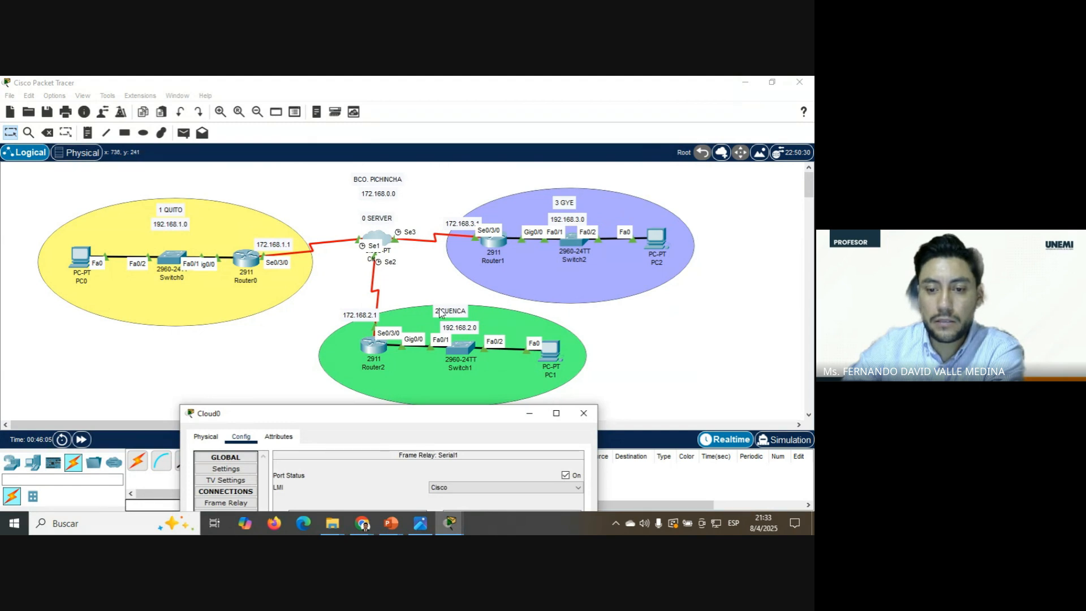
left_click_drag(411, 417, 451, 137)
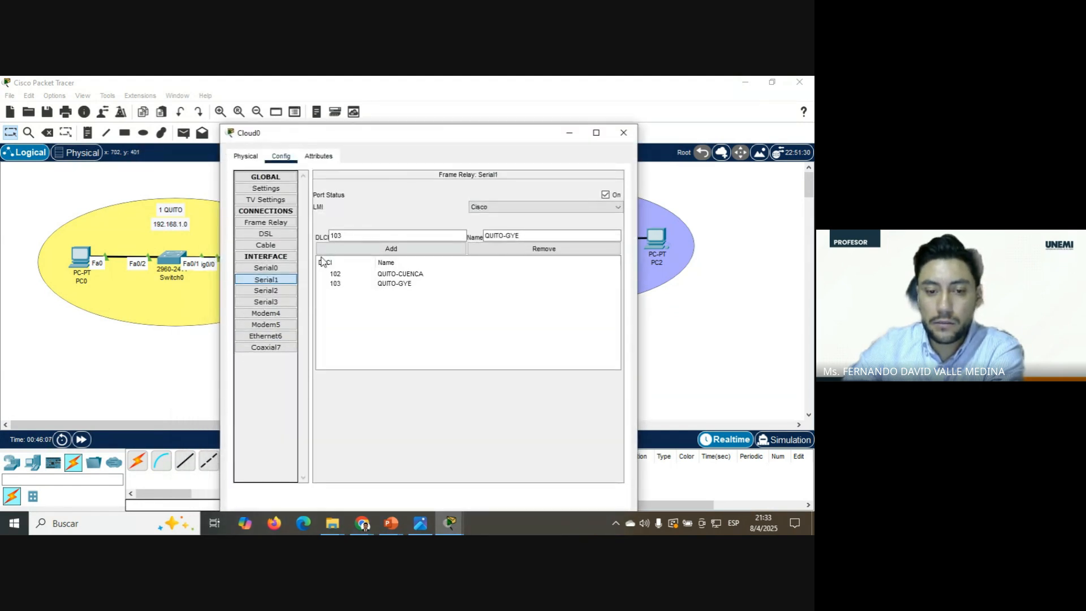
left_click(266, 291)
left_click(355, 237)
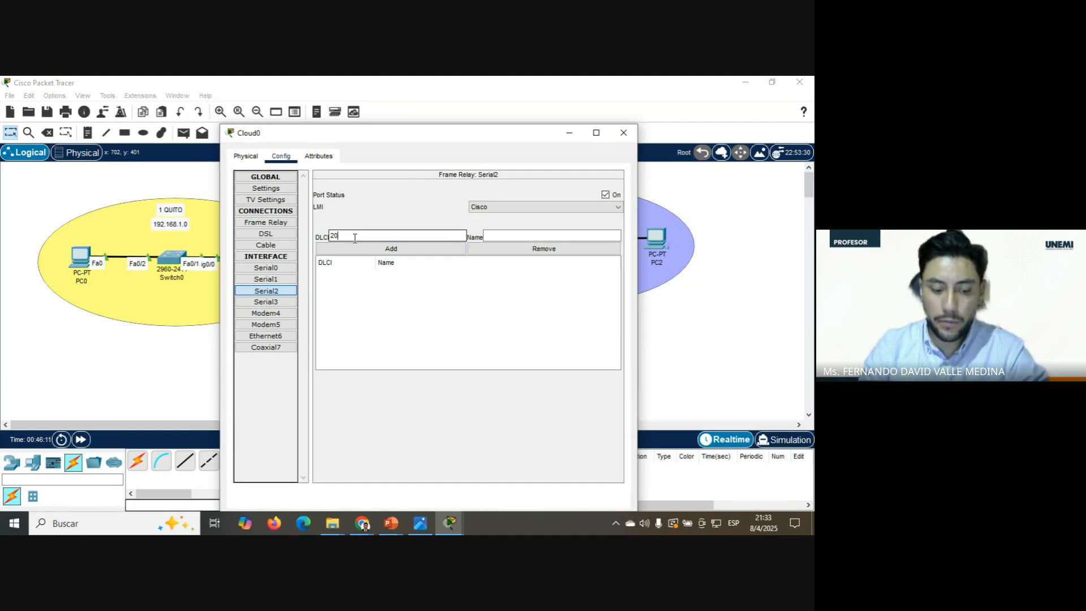
left_click(518, 236)
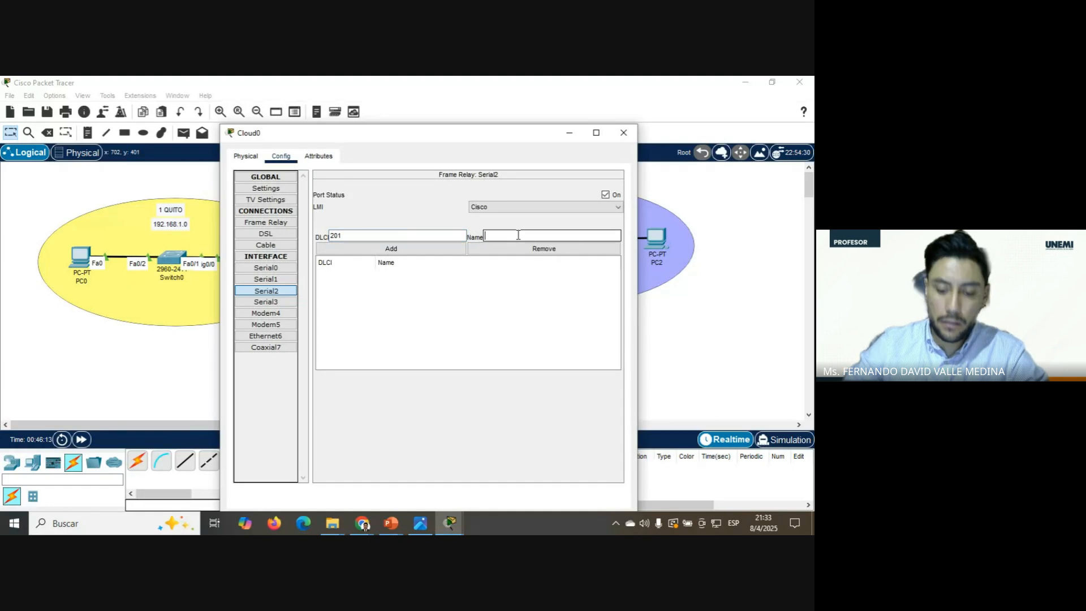
type("CUENCA-QUITO")
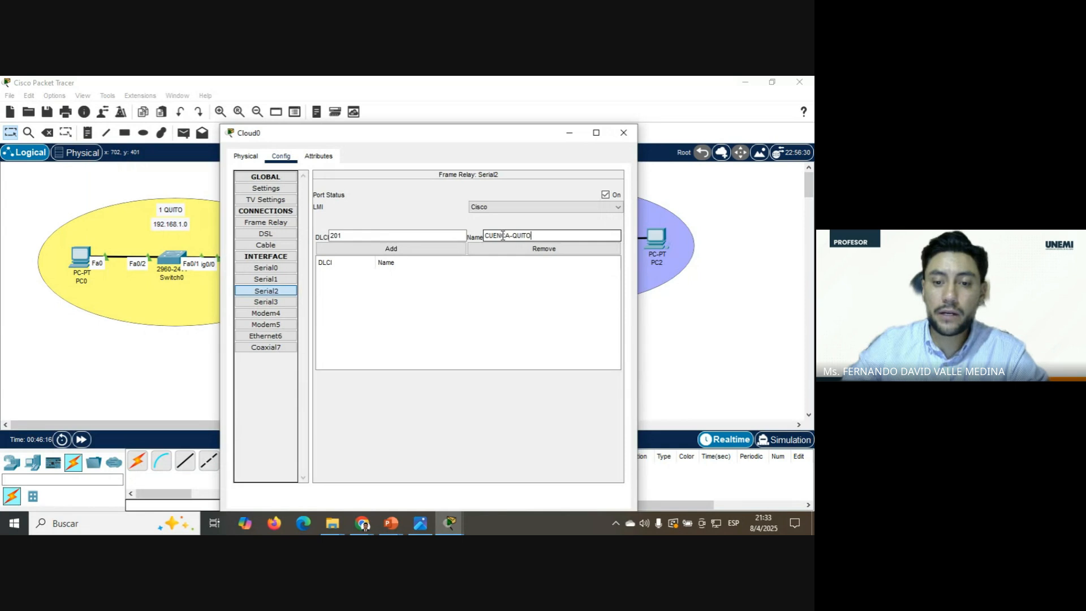
left_click(391, 249)
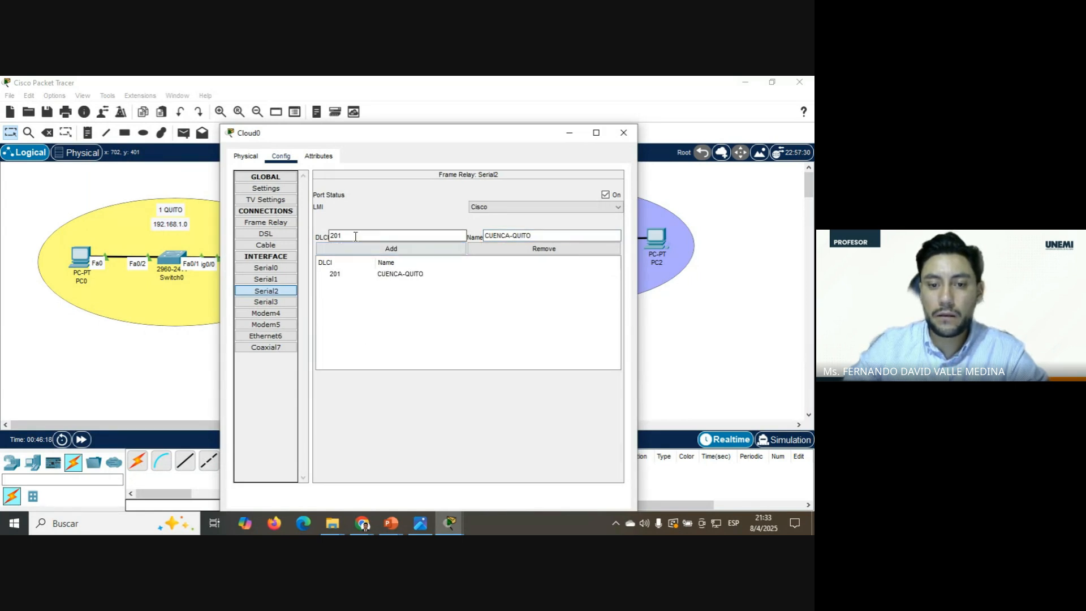
- Add a second DLCI, 203 named CUENCA-GYE, to Cloud0's Serial2 interface
type("3")
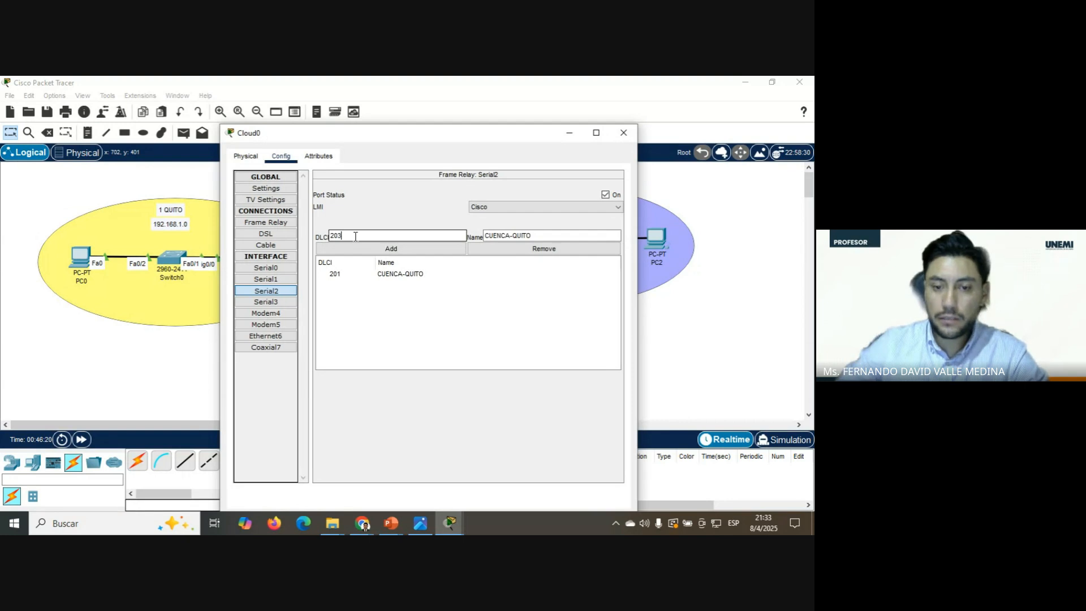
left_click(537, 238)
key("BackSpace")
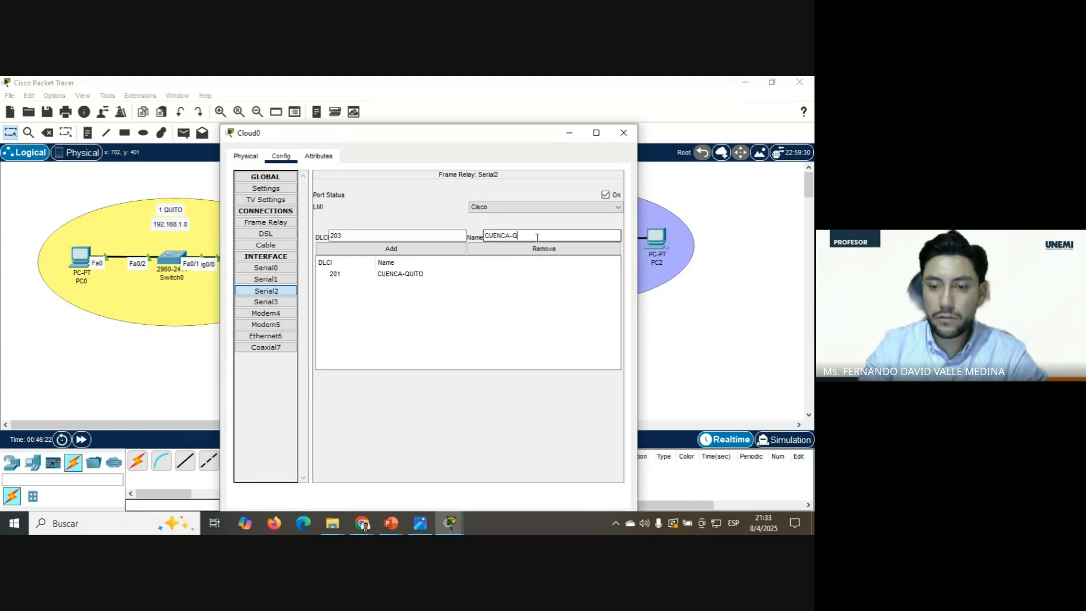
type("GYE")
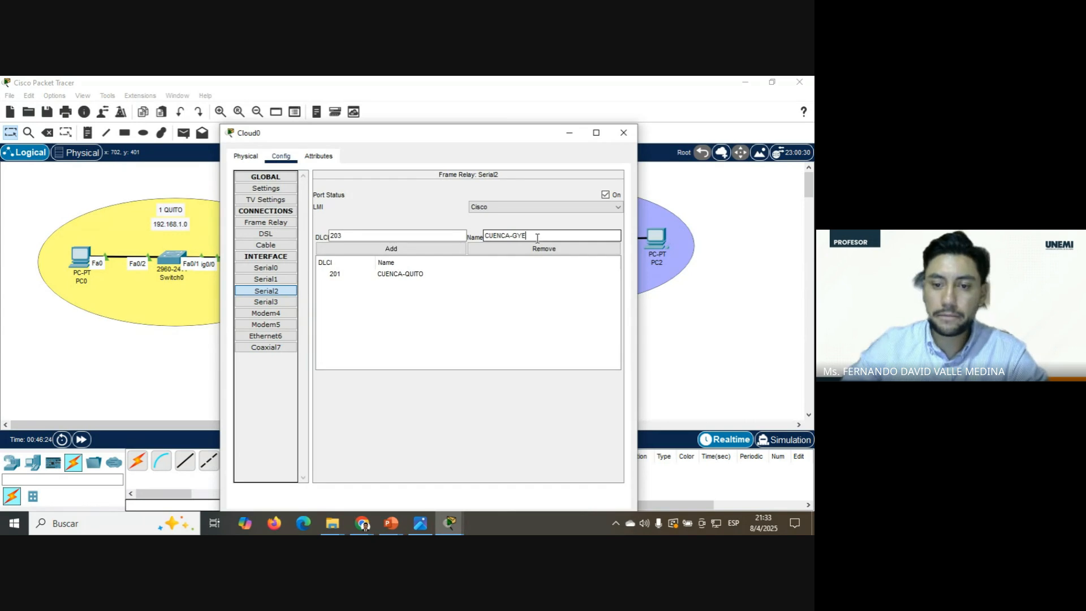
left_click(401, 252)
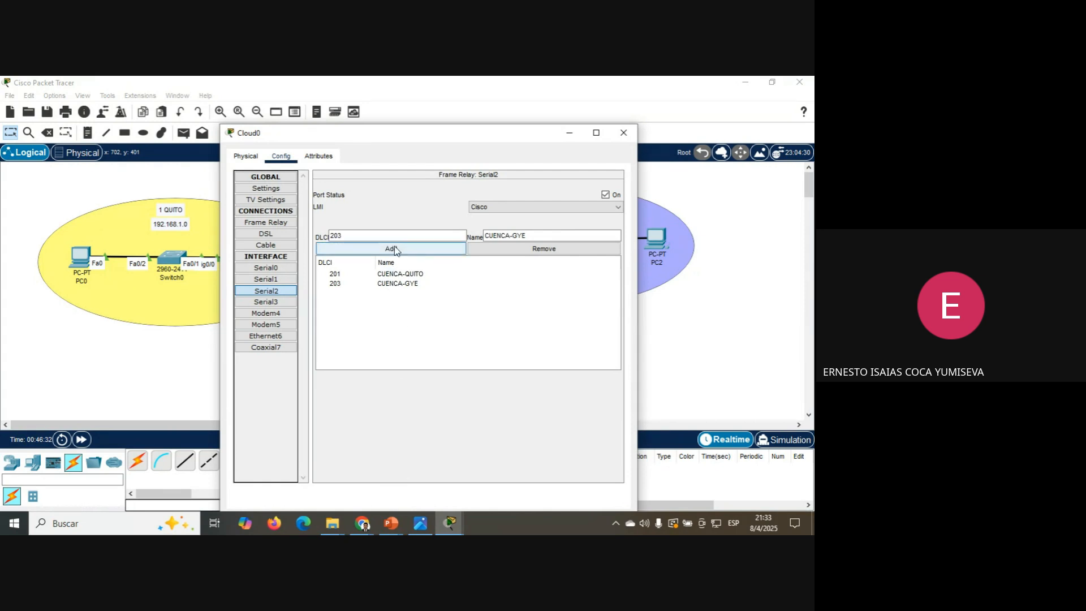
- Compare the DLCI entries on Cloud0's Serial2 interface with the QUITO, CUENCA and GYE sites in the topology
left_click(570, 135)
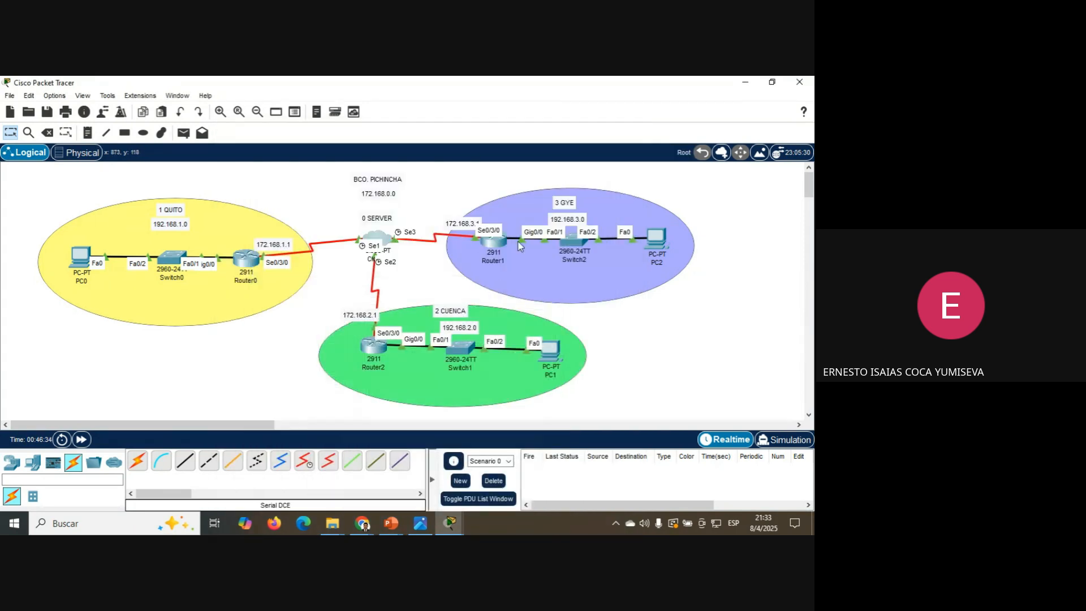
left_click_drag(441, 313, 443, 311)
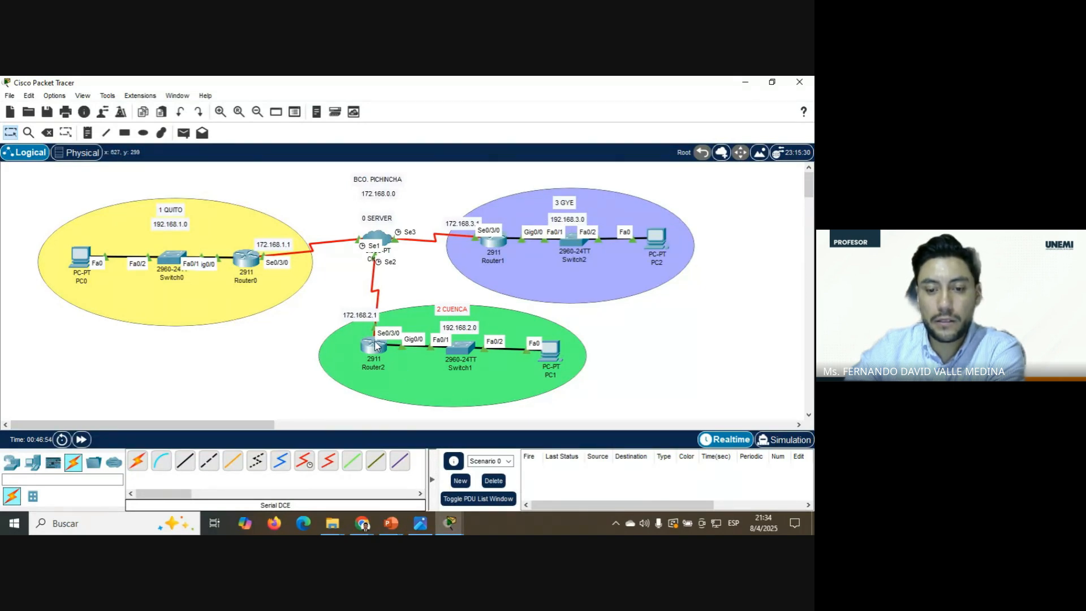
left_click(376, 234)
left_click(279, 291)
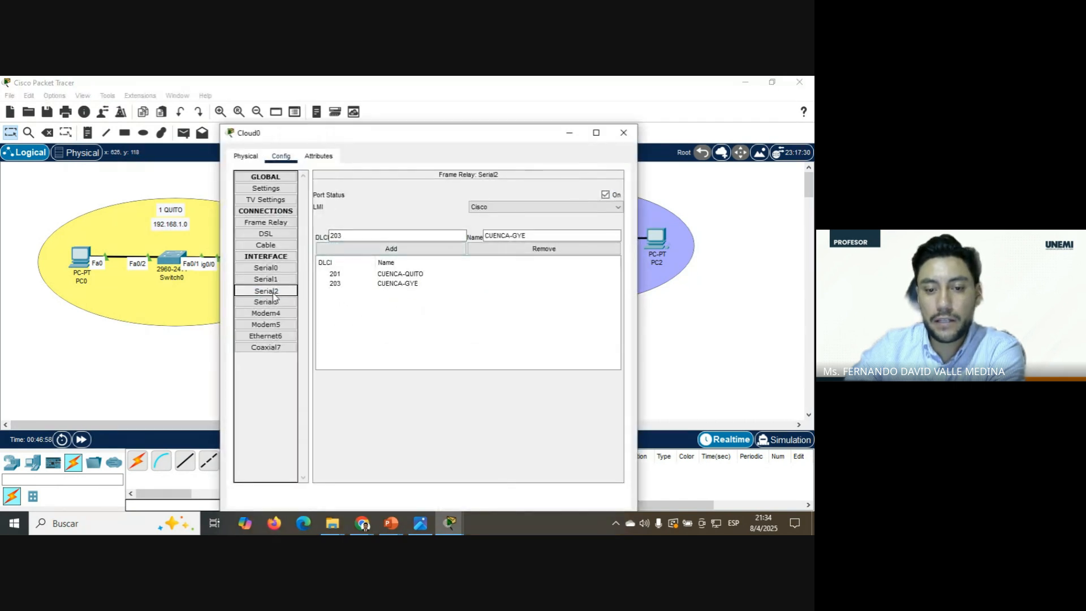
left_click_drag(372, 137, 482, 145)
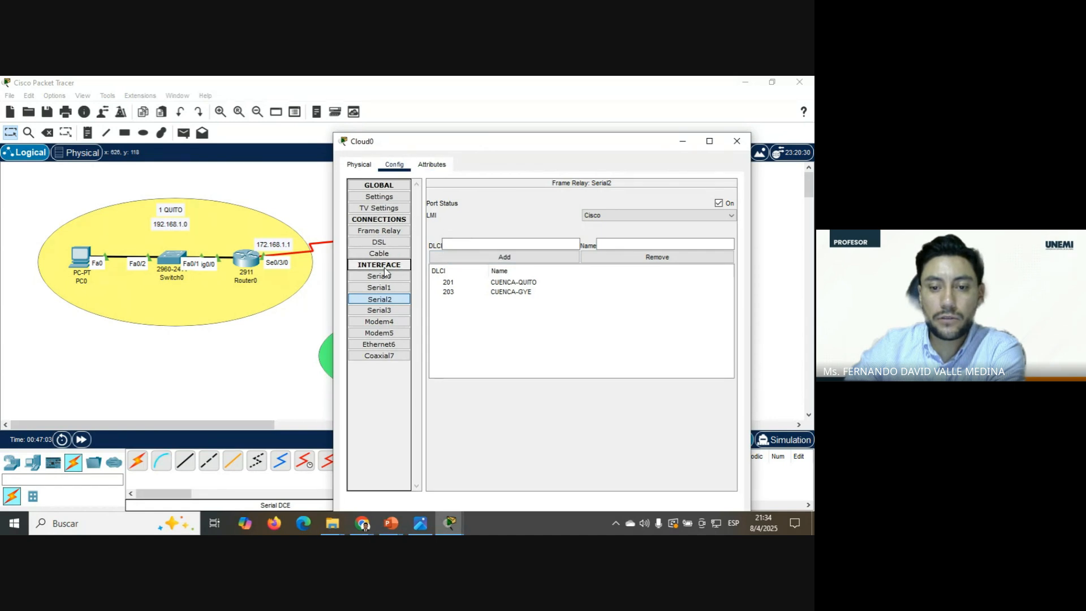
left_click(385, 300)
left_click_drag(470, 147, 547, 145)
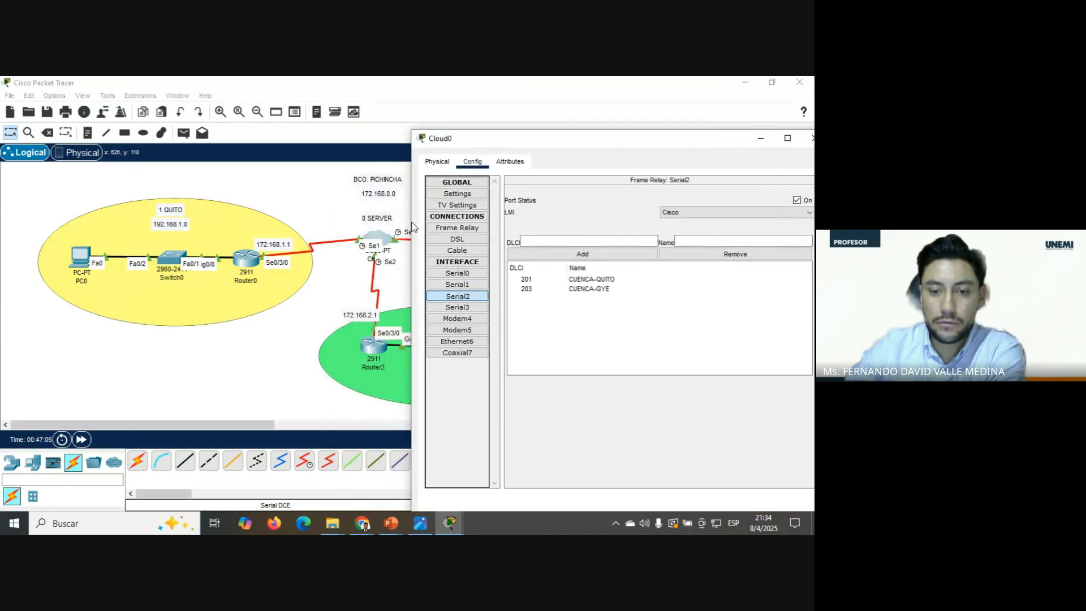
left_click(813, 138)
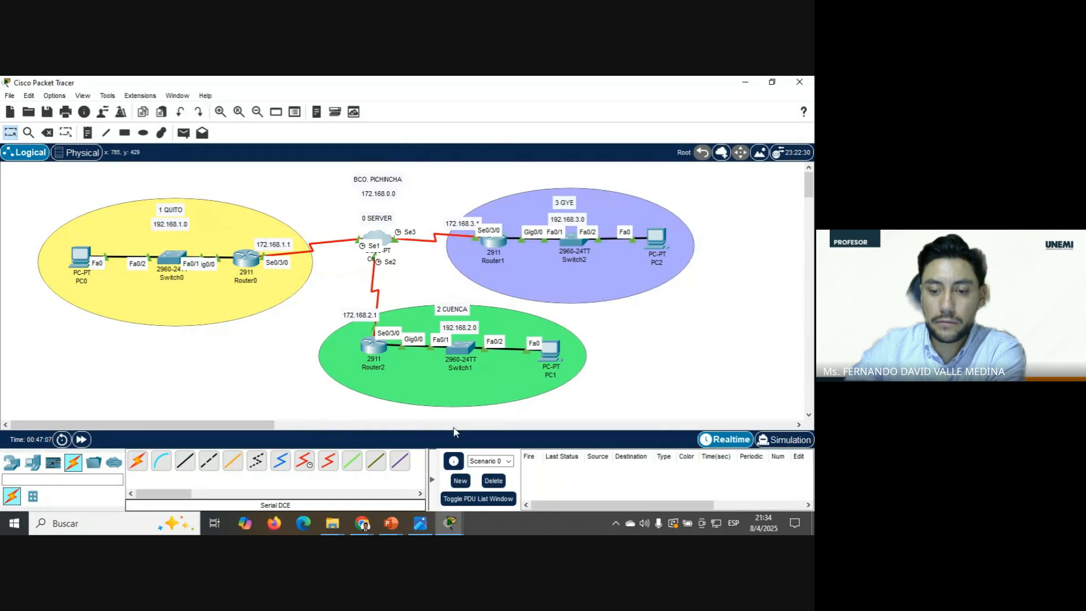
mouse_move(449, 523)
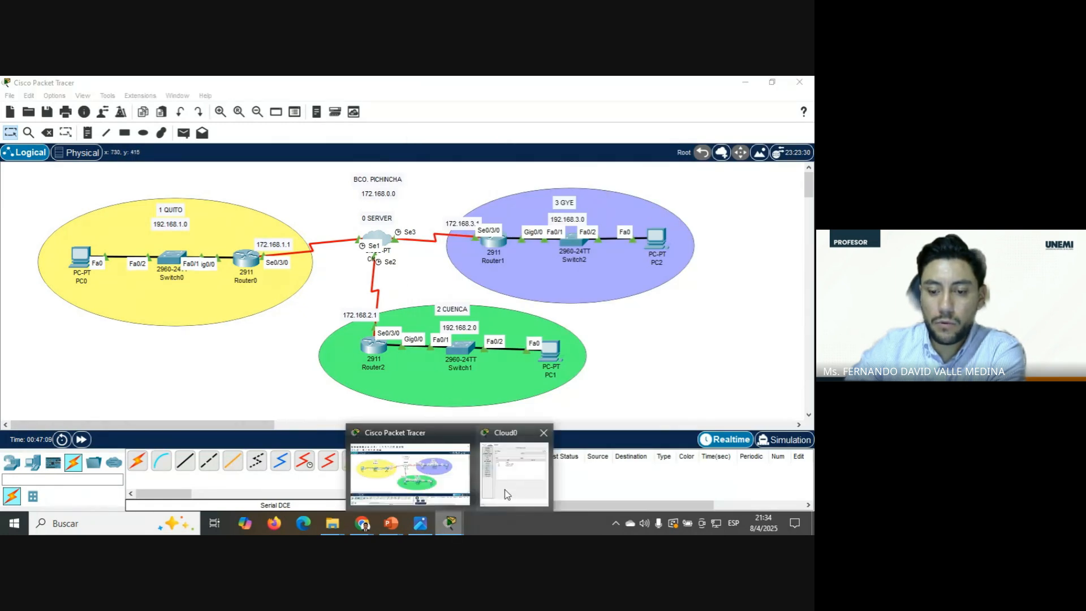
left_click(505, 490)
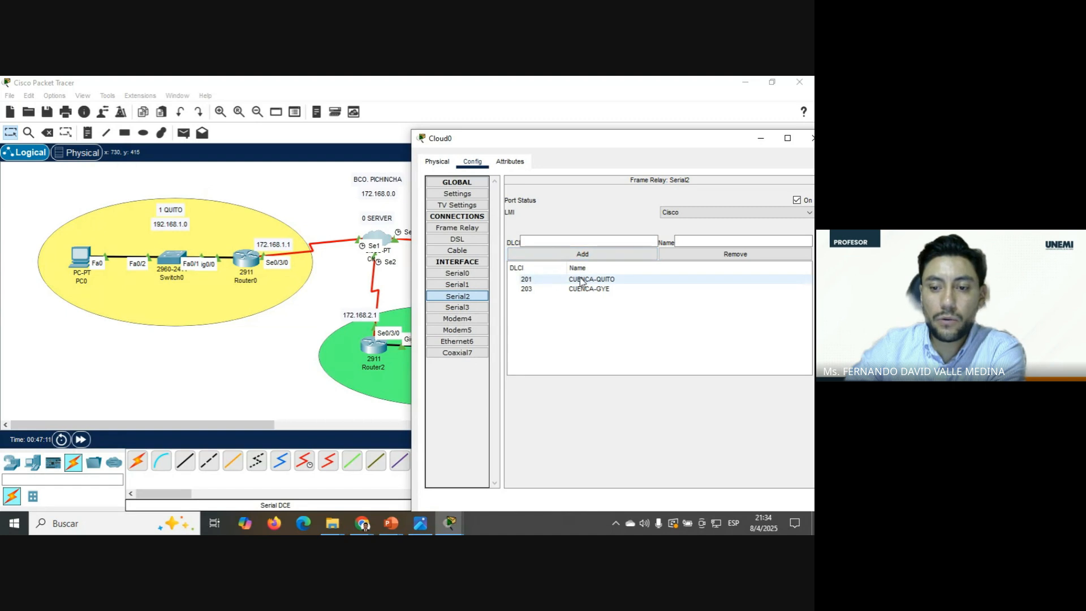
left_click_drag(517, 141, 635, 142)
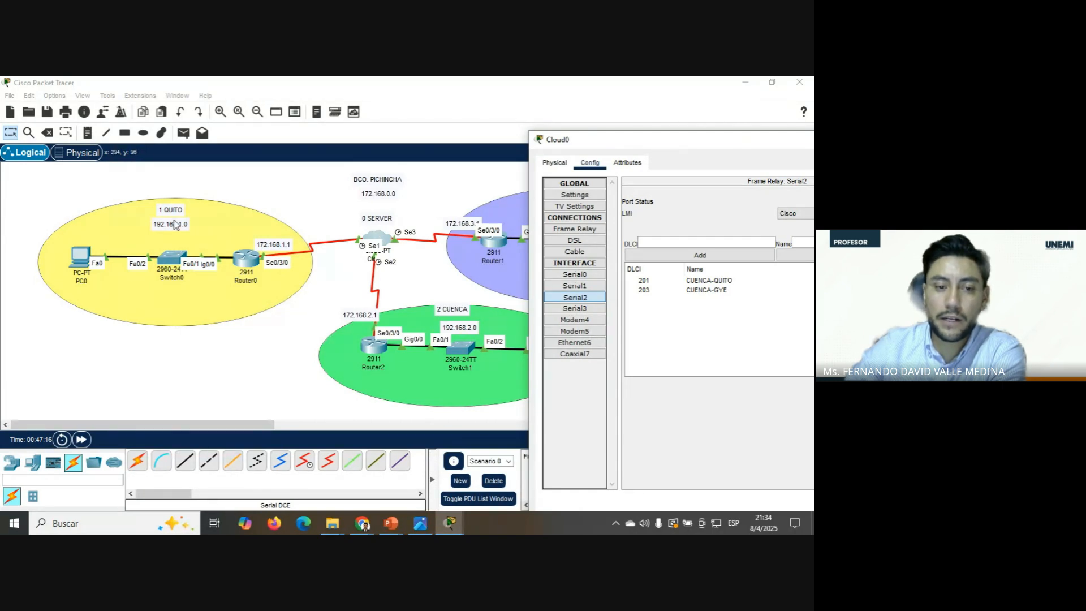
left_click_drag(655, 141, 31, 127)
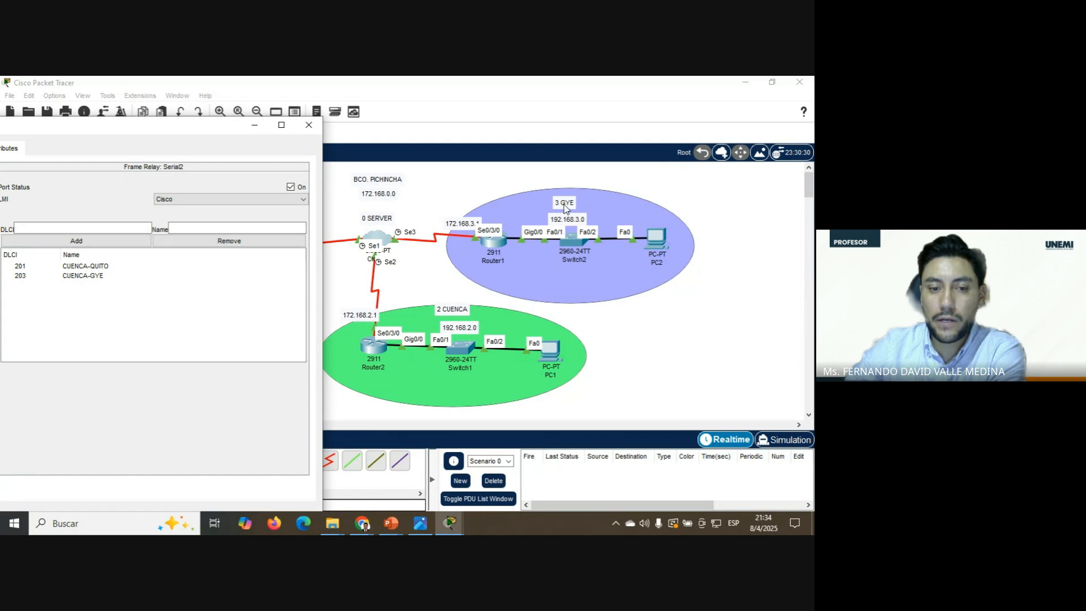
left_click_drag(180, 130, 567, 120)
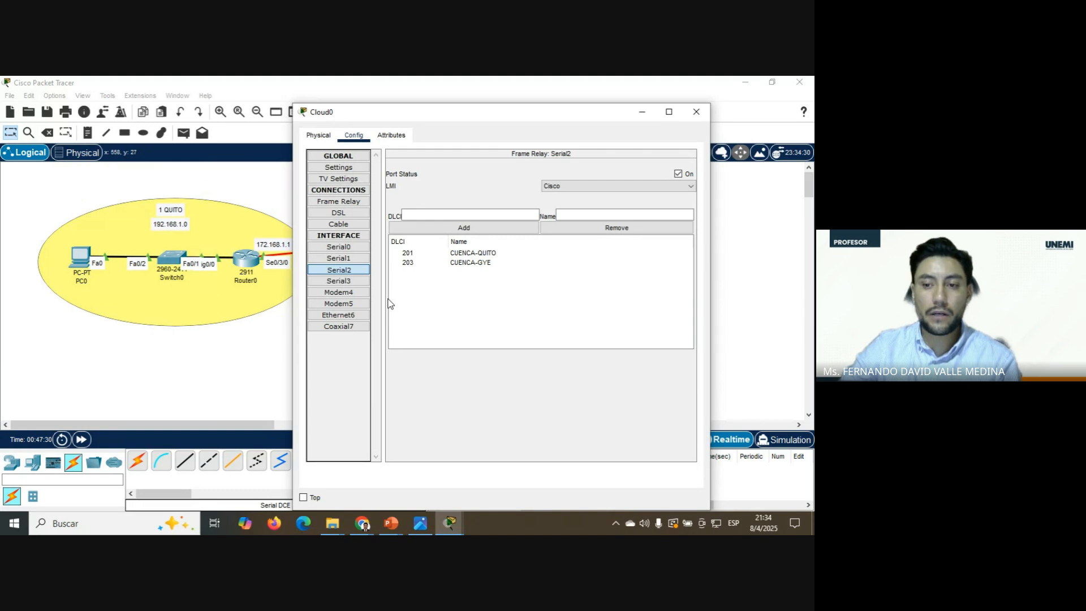
- Add DLCI 301 named GYE-QUITO to Cloud0's Serial3 Frame Relay interface
left_click(339, 282)
left_click(417, 214)
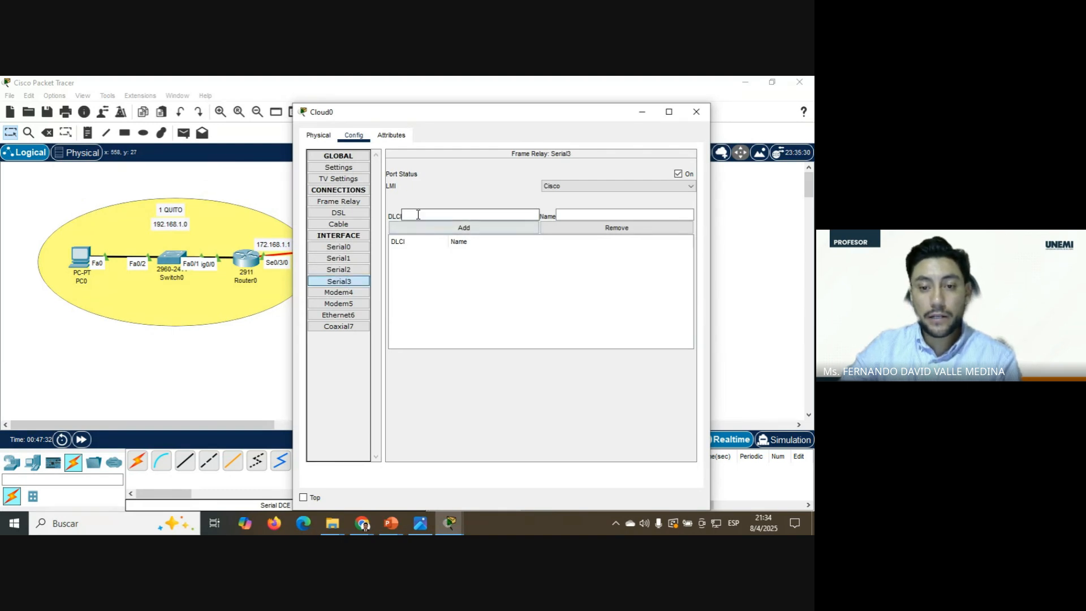
type("3")
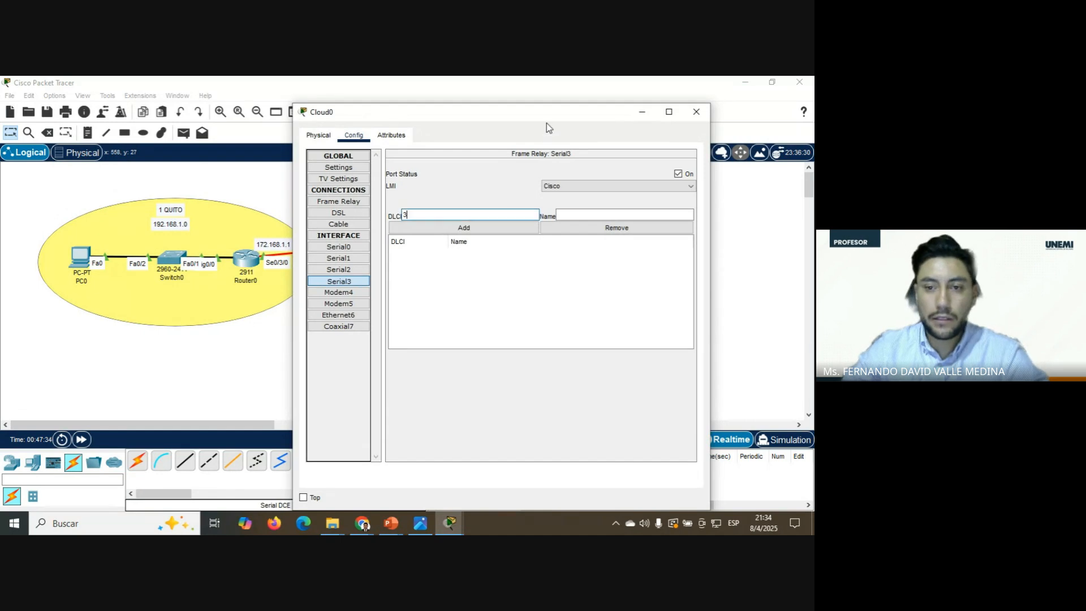
left_click_drag(547, 113, 365, 126)
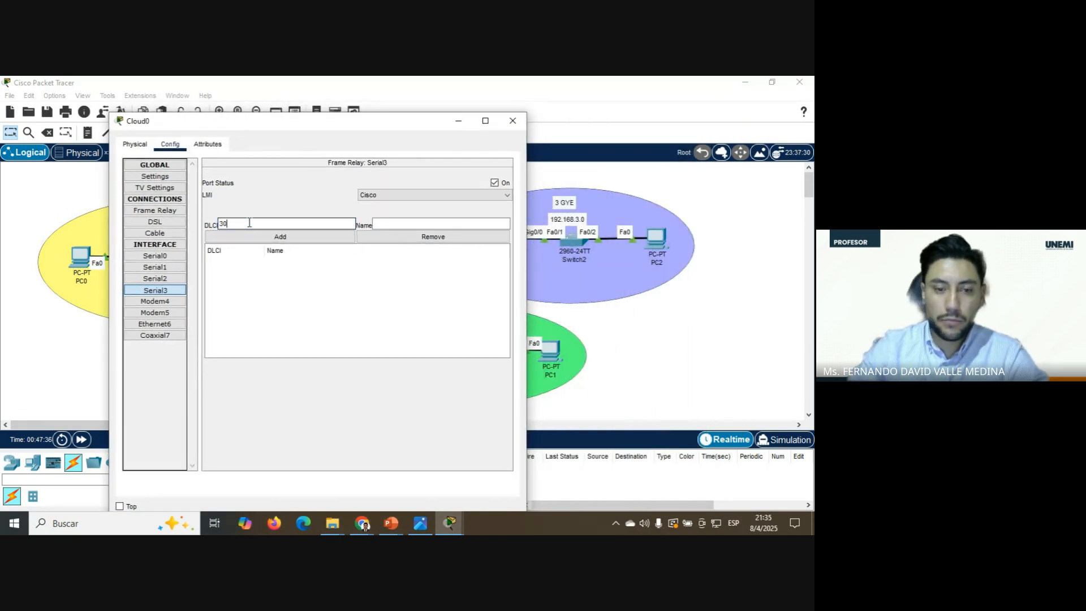
left_click(396, 225)
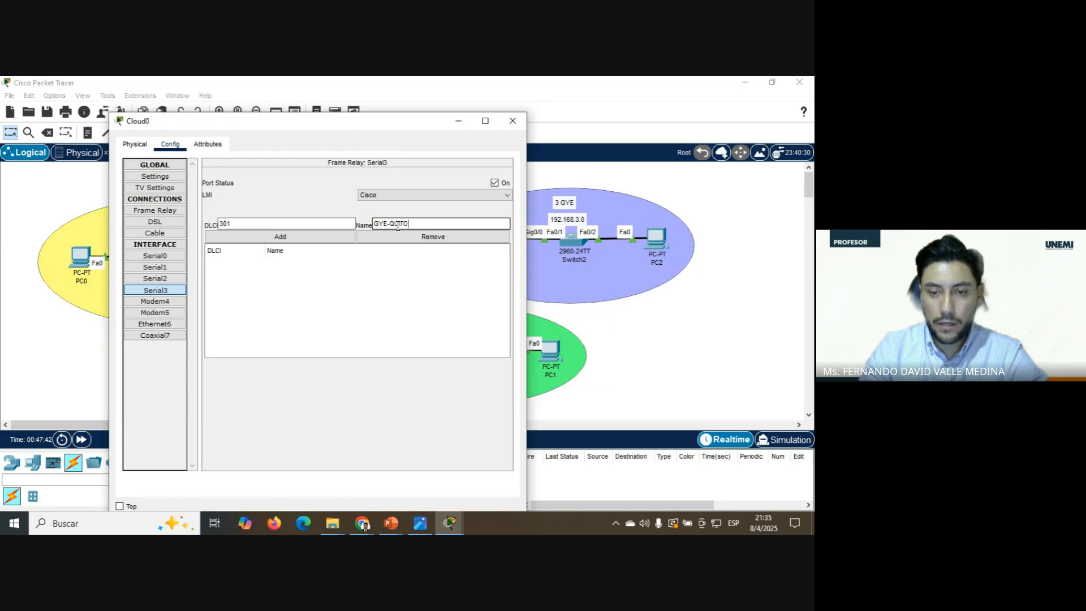
left_click(339, 237)
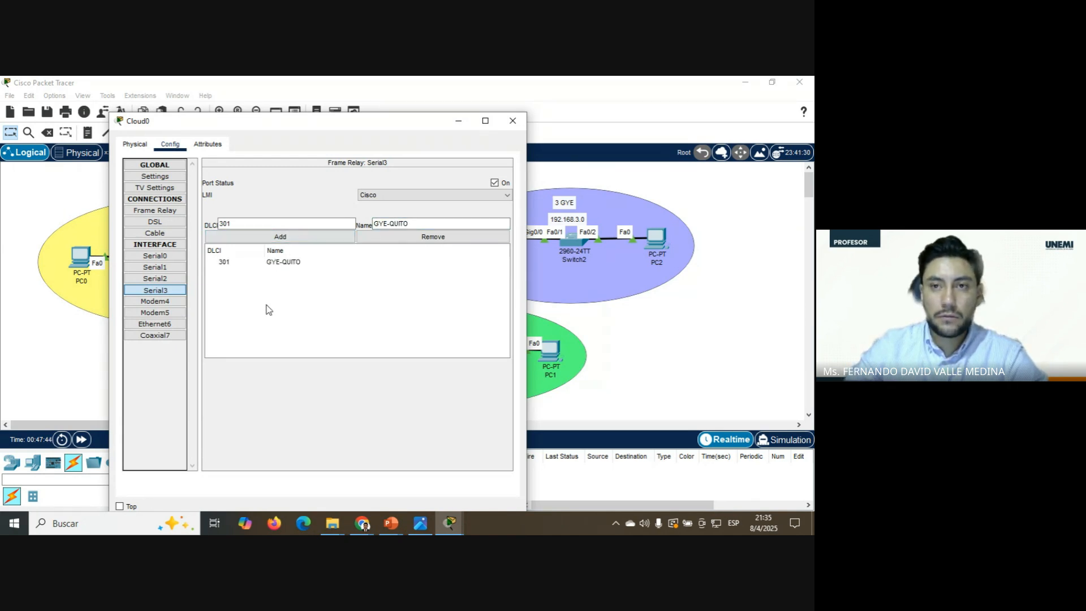
- Add a second DLCI, 302 named GYE-CUENCA, to Cloud0's Serial3 interface
left_click(252, 223)
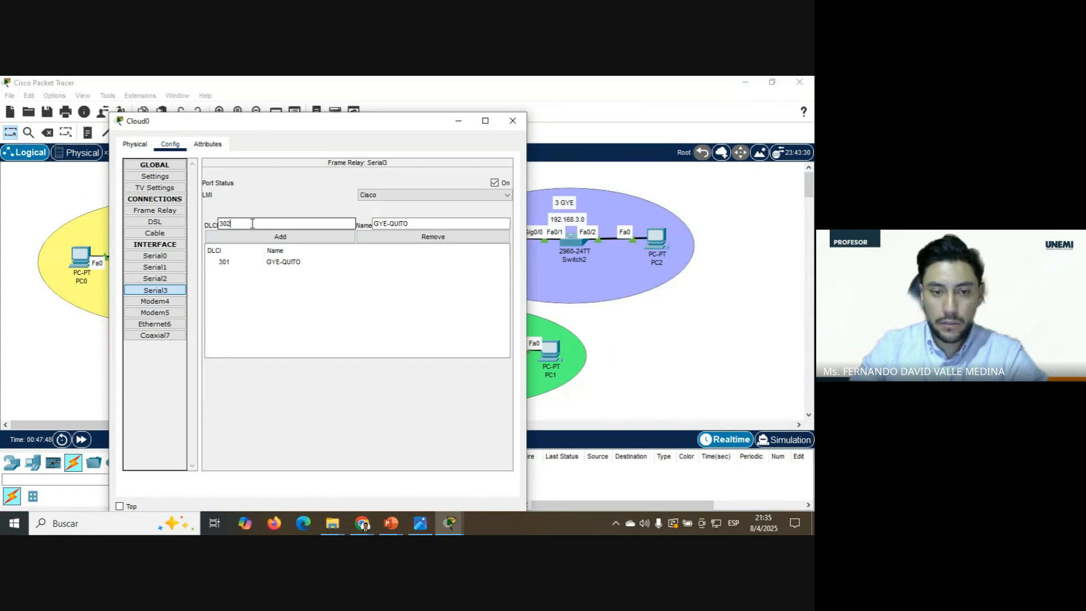
left_click(433, 225)
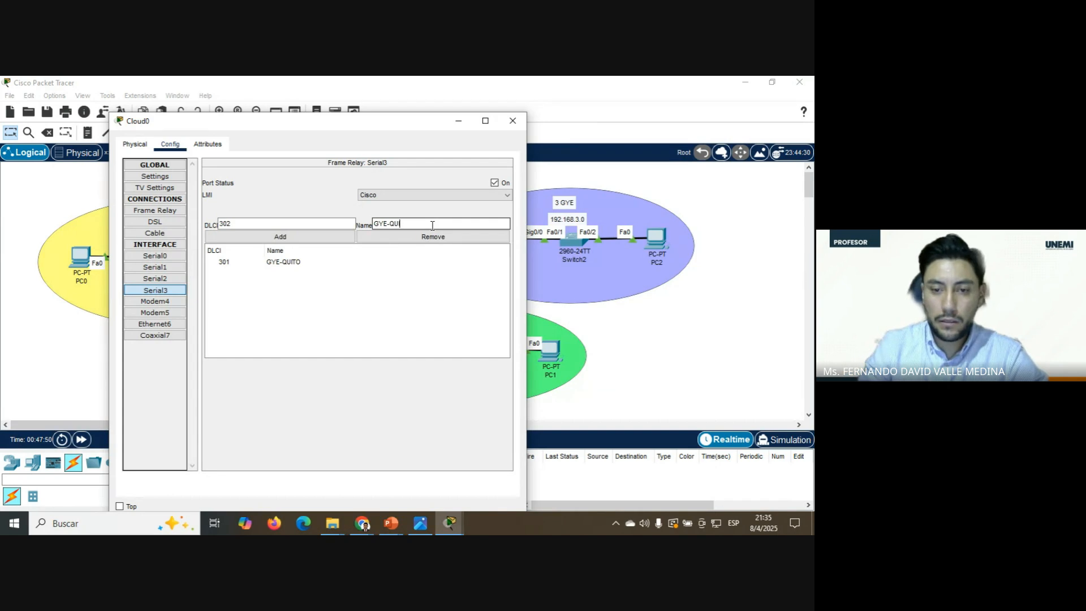
type("CUENCA")
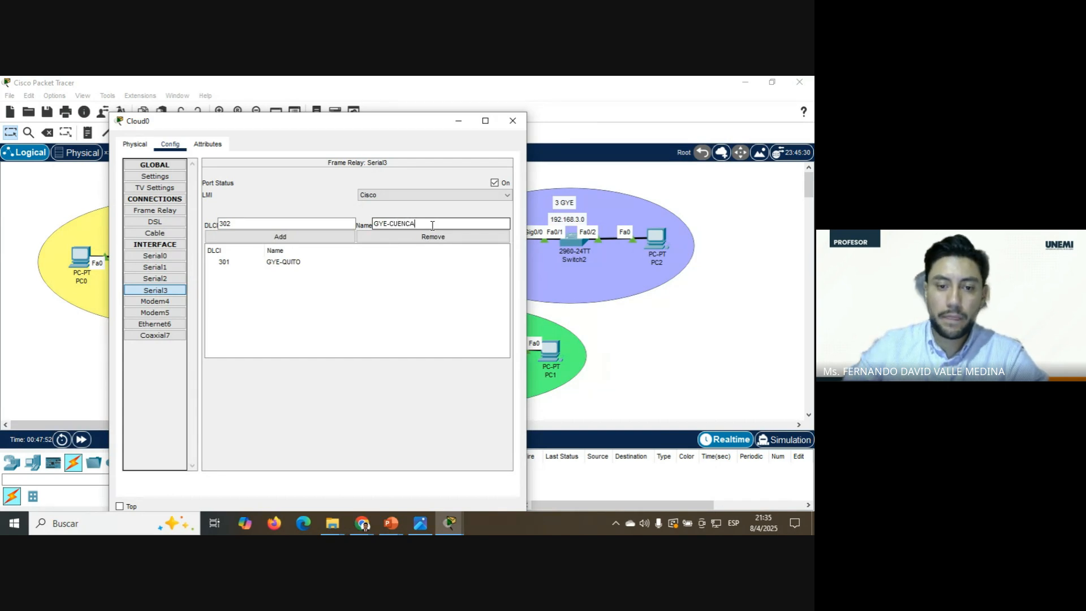
left_click(300, 237)
- In Cloud0's Frame Relay connections, choose Serial1 with sublink QUITO-CUENCA as the first endpoint
left_click_drag(398, 134, 485, 103)
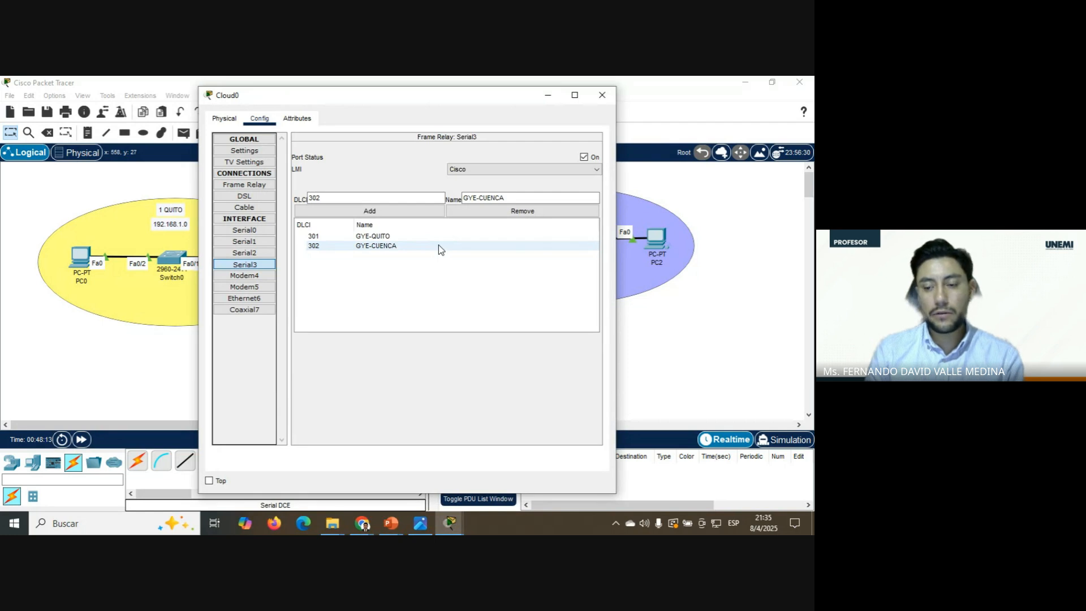
left_click(244, 185)
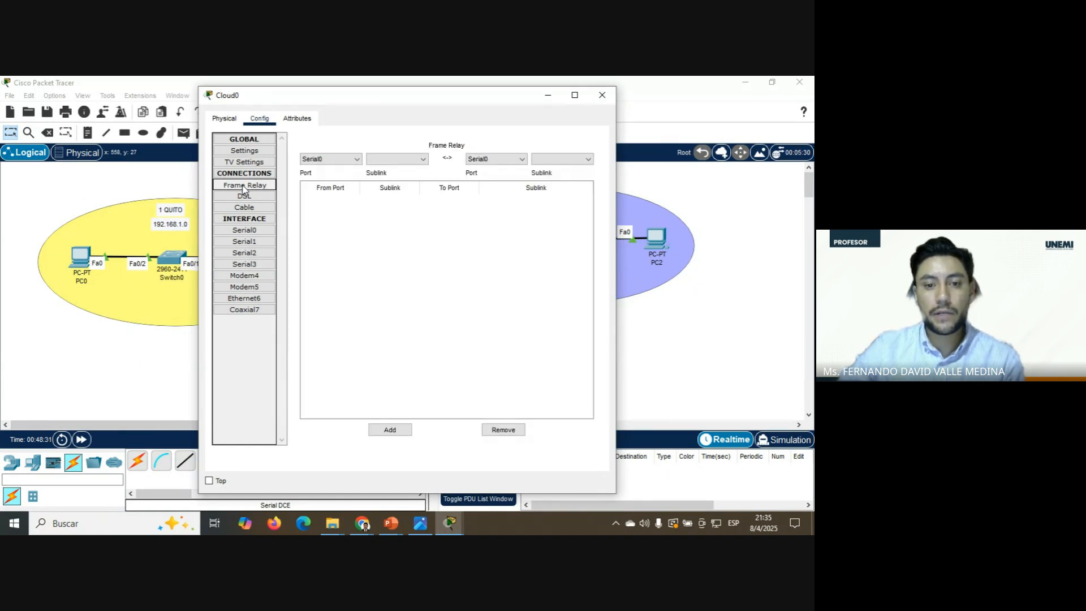
left_click_drag(396, 101, 510, 88)
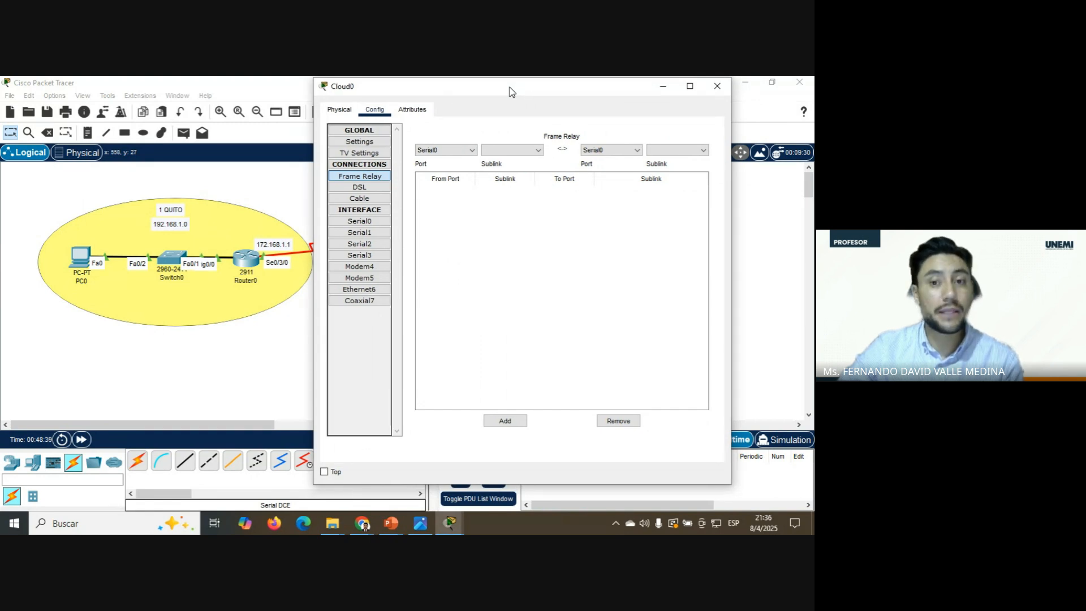
left_click(447, 149)
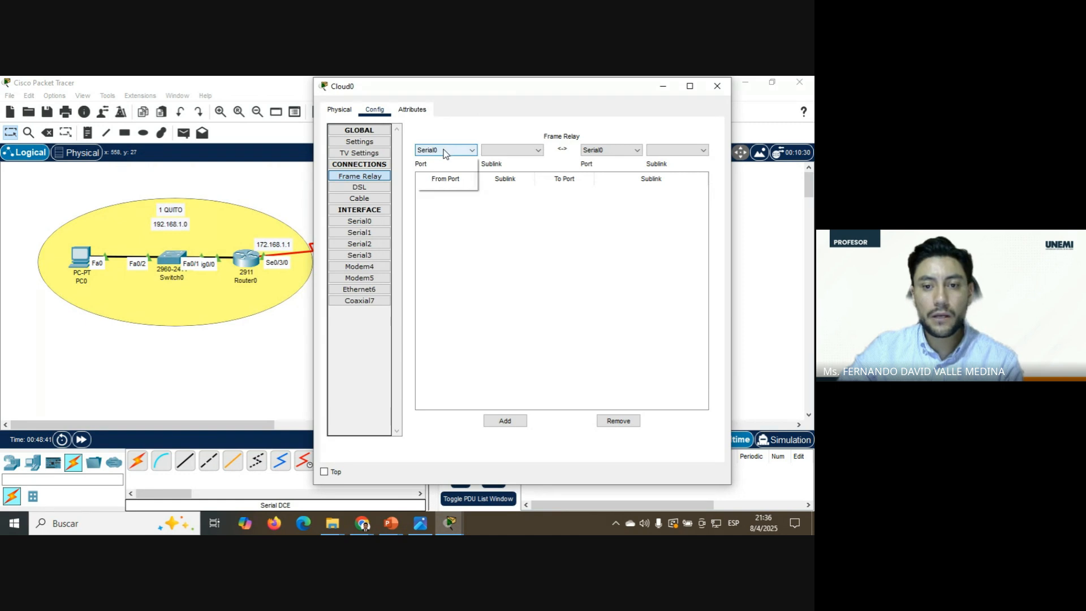
left_click(428, 168)
left_click(512, 150)
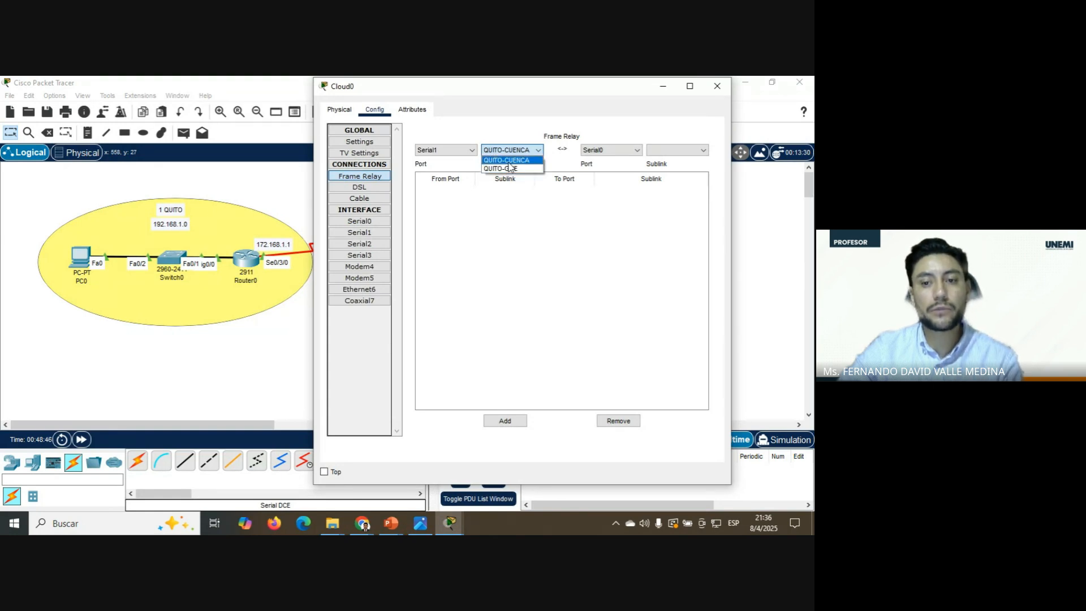
left_click(509, 161)
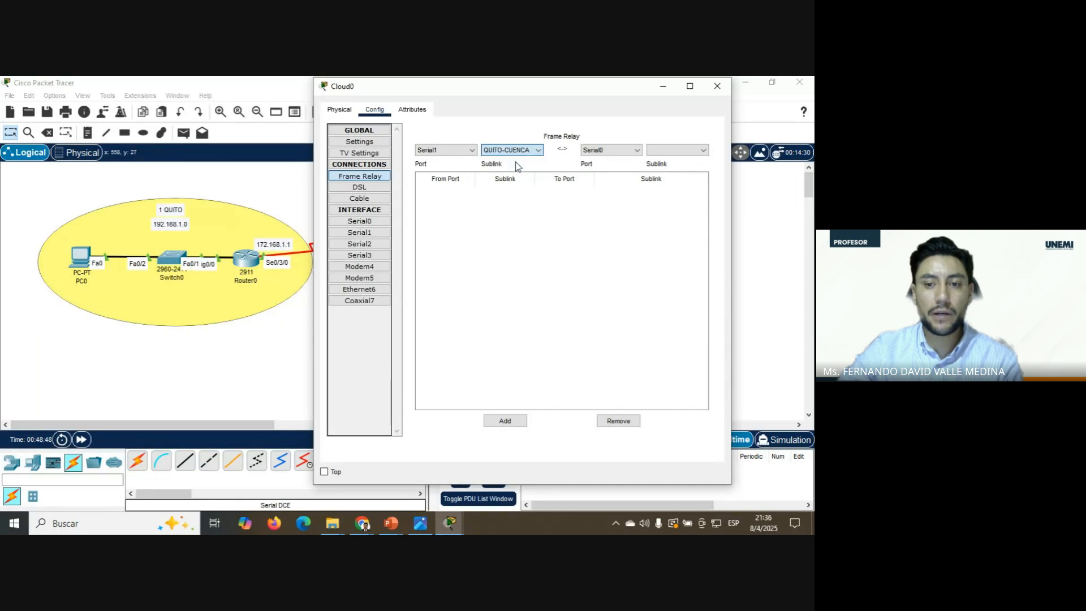
left_click_drag(542, 96, 581, 98)
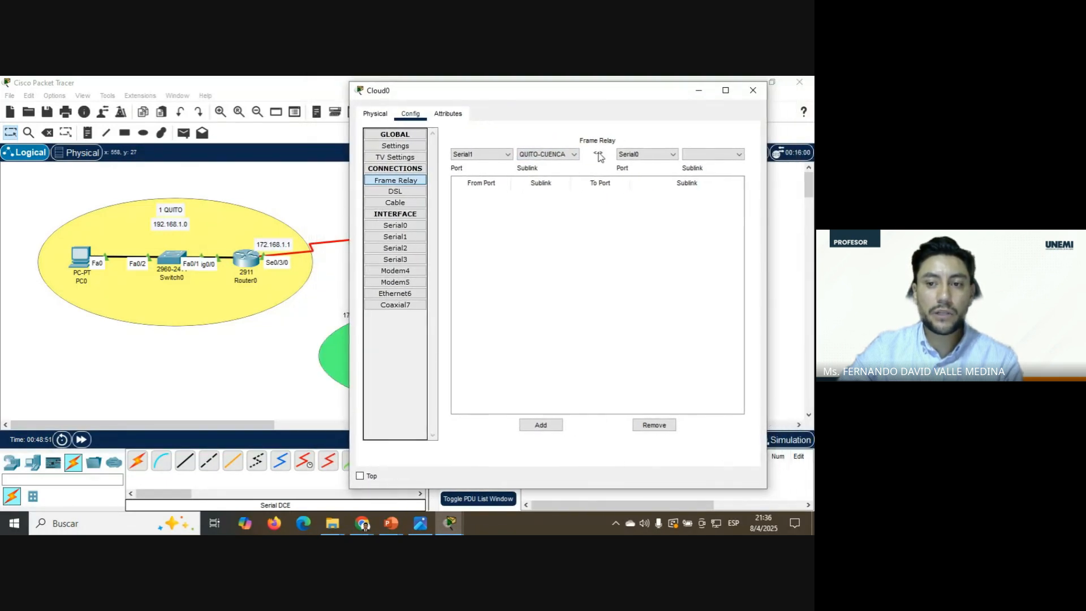
- Choose Serial2 with sublink CUENCA-QUITO as the second endpoint and add the Frame Relay connection
left_click(646, 161)
left_click(646, 159)
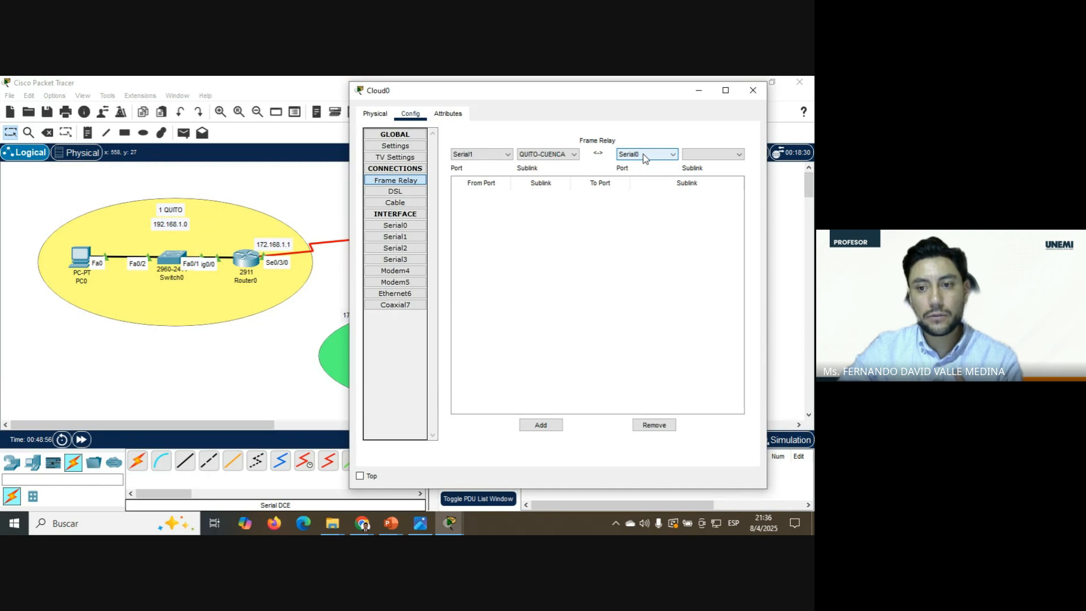
left_click(645, 161)
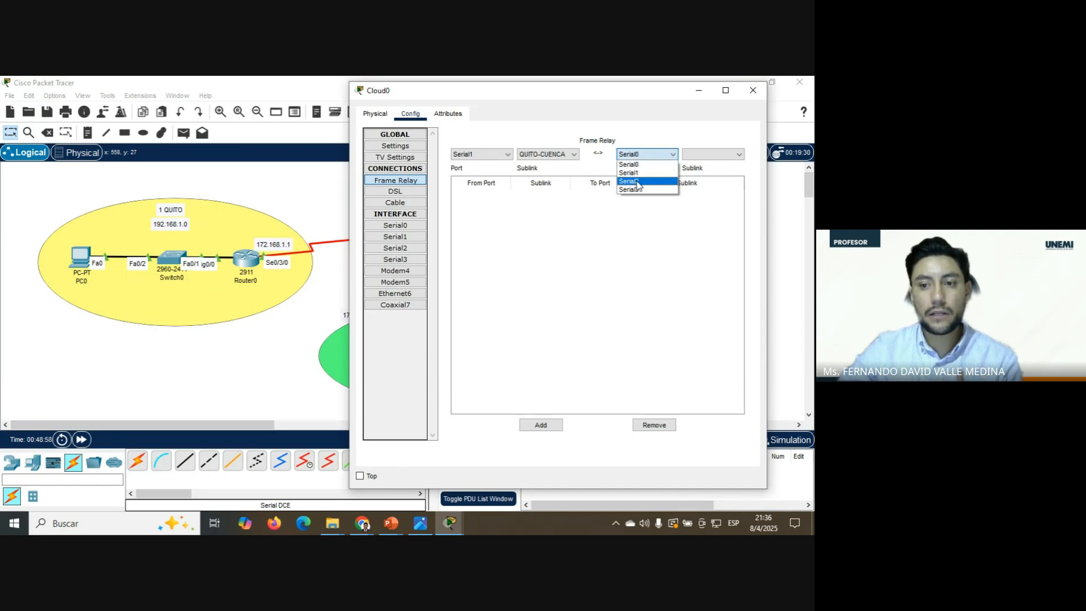
left_click(639, 181)
left_click(707, 154)
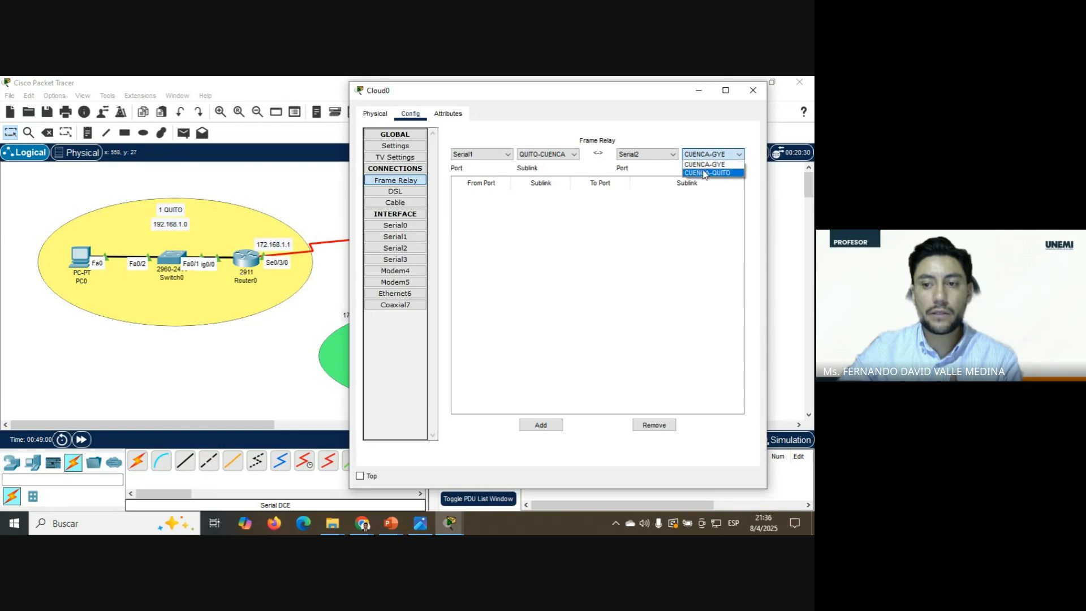
left_click(705, 174)
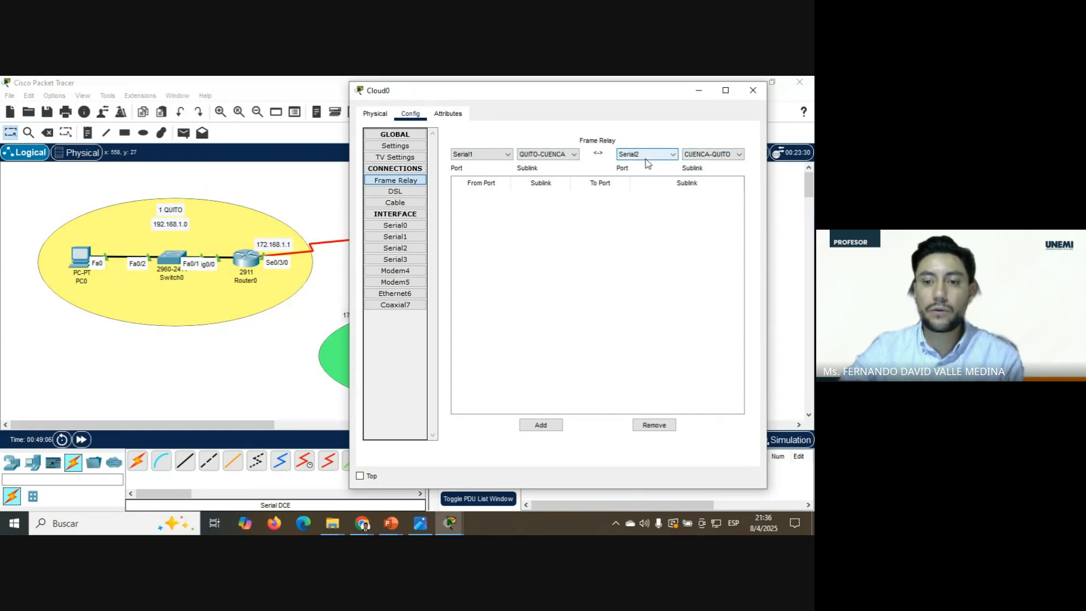
left_click(542, 424)
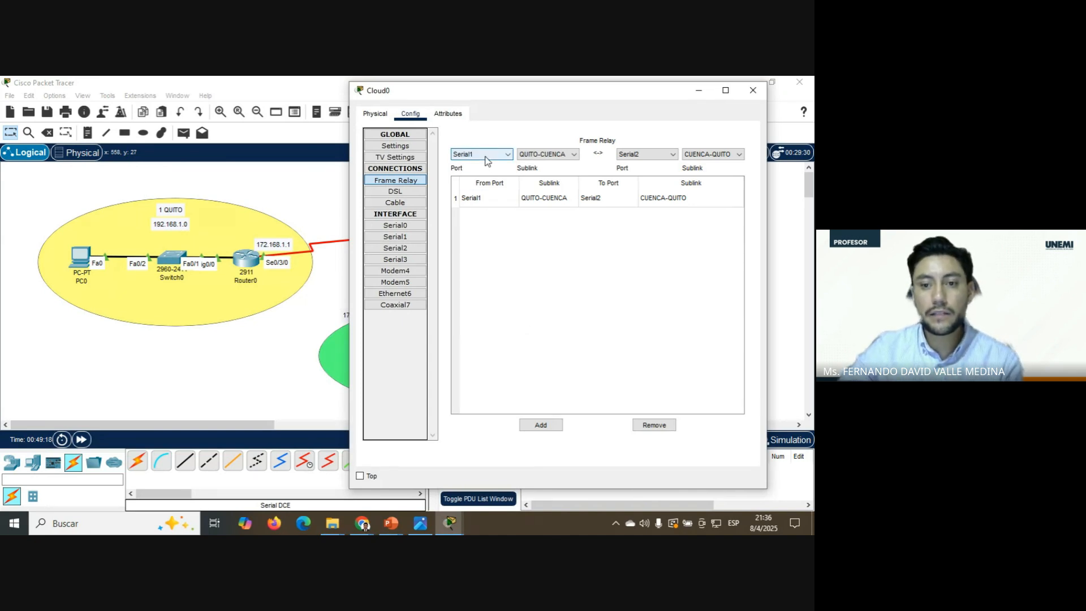
- Add a Frame Relay connection from Serial1 sublink QUITO-GYE to Serial3 sublink GYE-QUITO in Cloud0
left_click(566, 156)
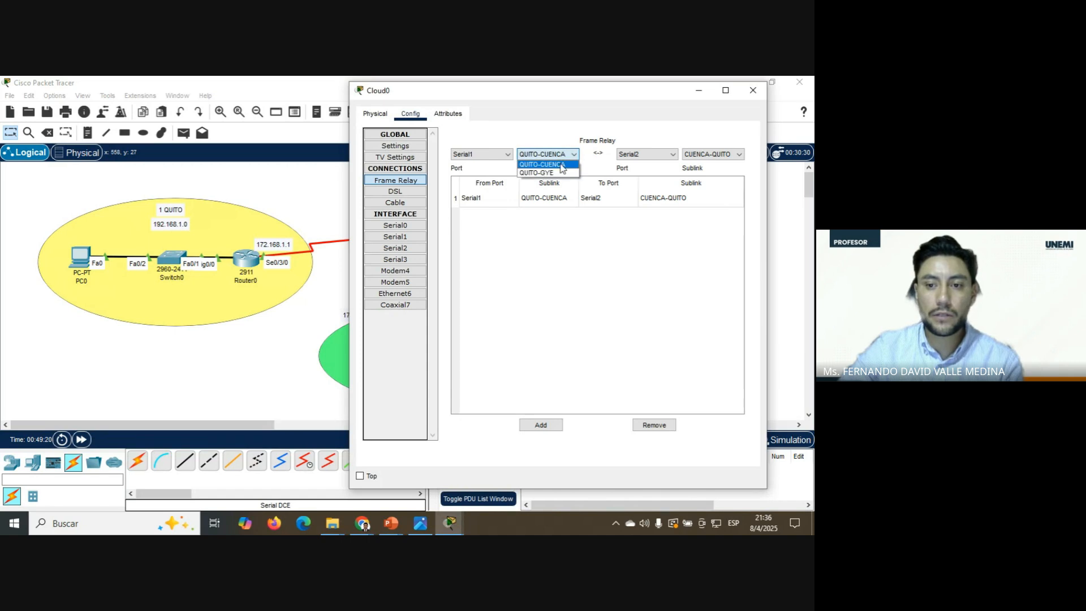
left_click(559, 172)
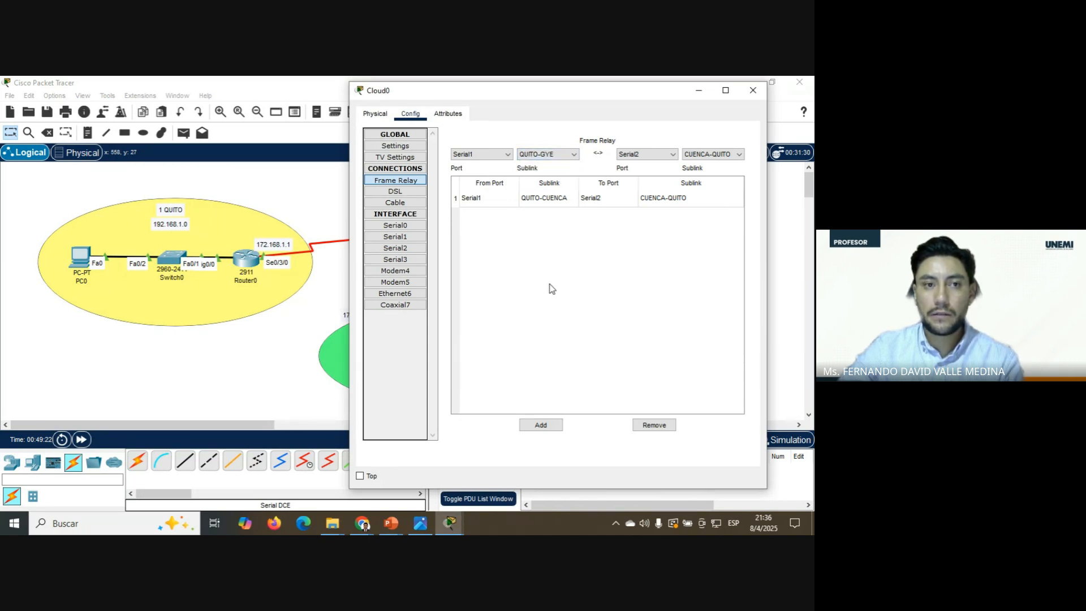
left_click(639, 154)
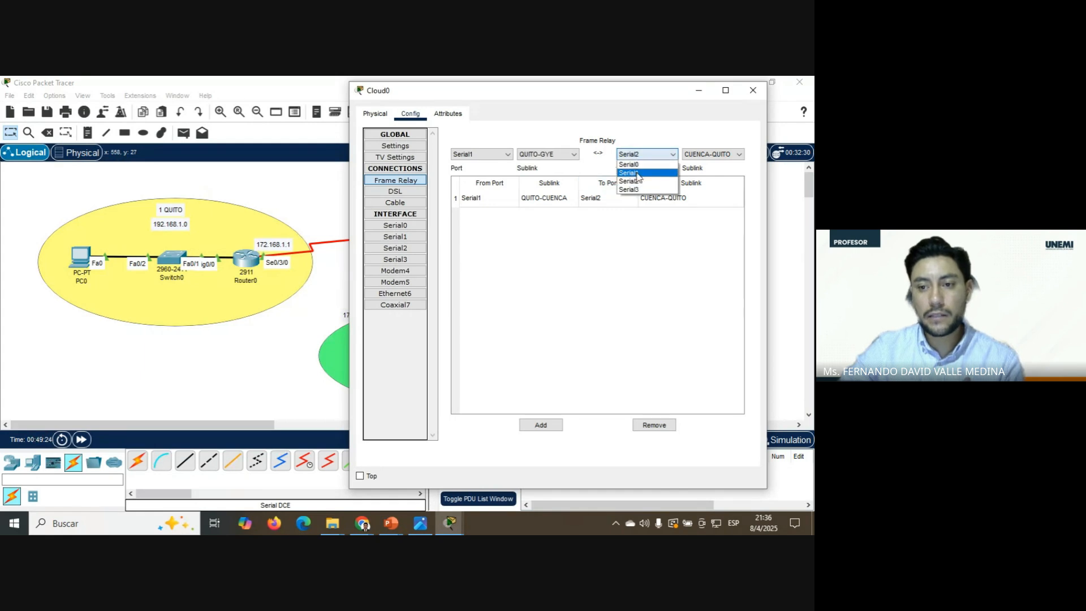
left_click(631, 190)
left_click(706, 155)
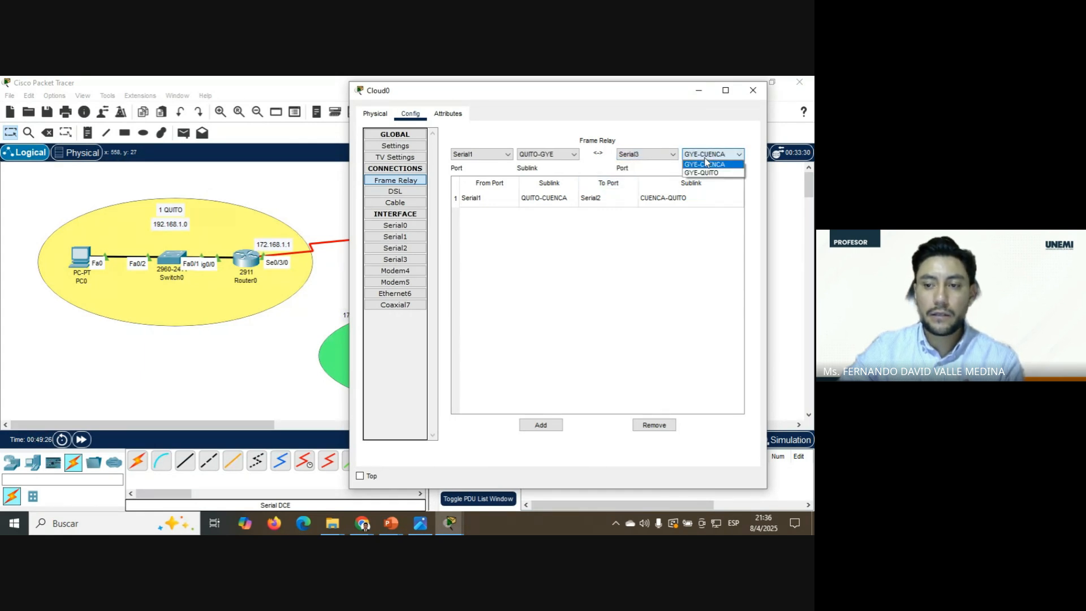
left_click(702, 172)
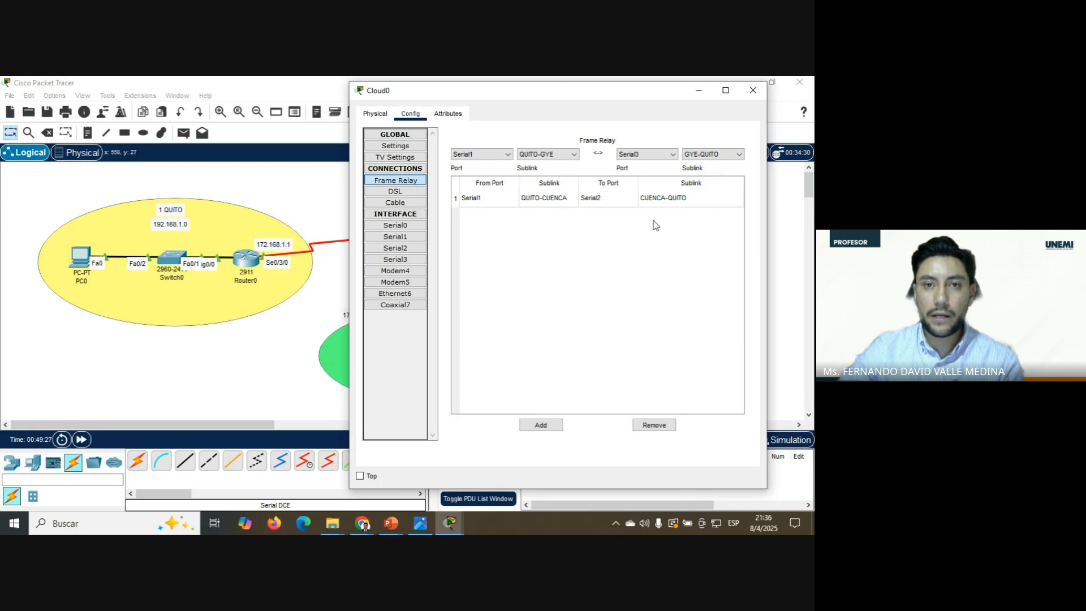
left_click(541, 425)
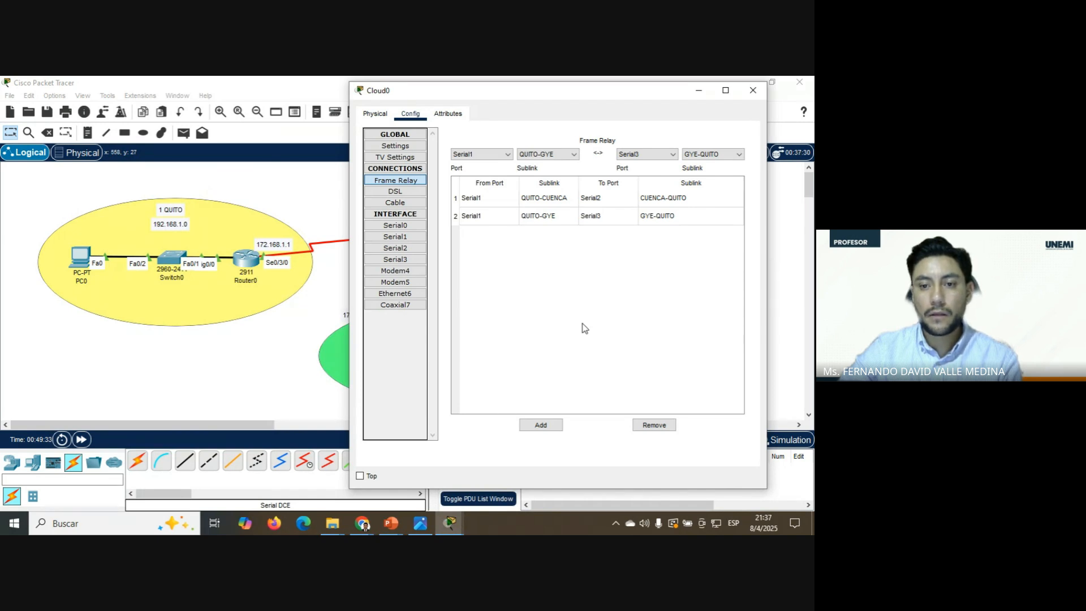
- Add a Frame Relay connection from Serial2 sublink CUENCA-GYE to Serial3 sublink GYE-CUENCA
left_click_drag(583, 95, 475, 103)
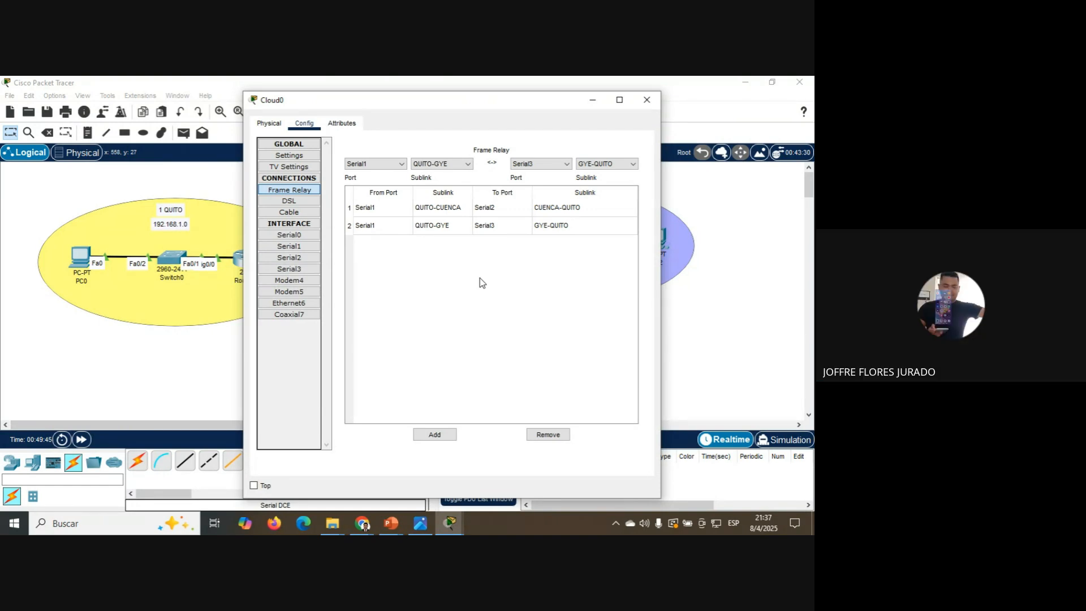
left_click(389, 165)
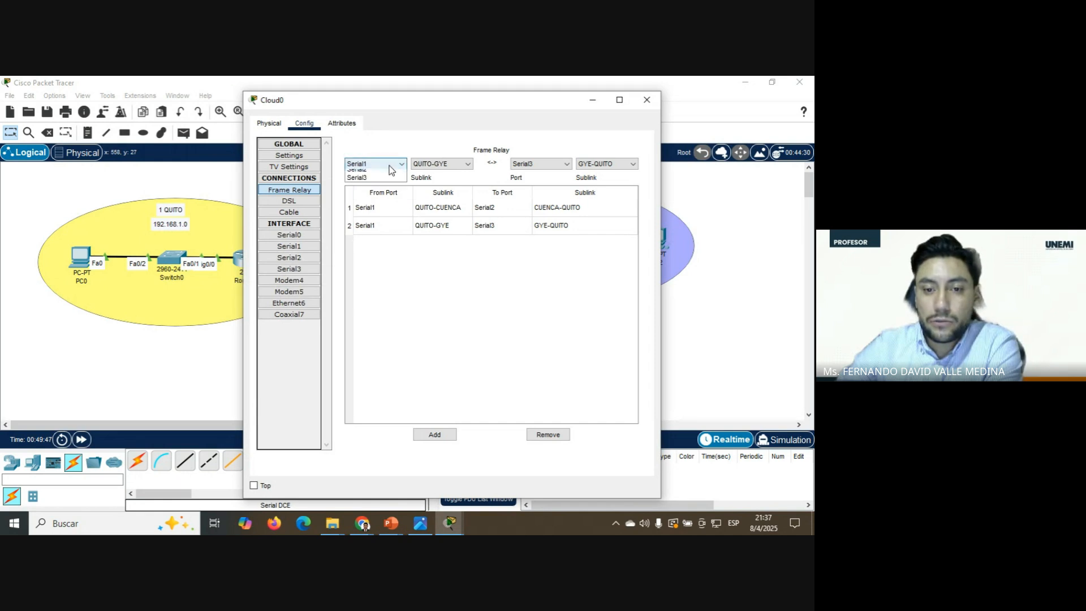
left_click(381, 187)
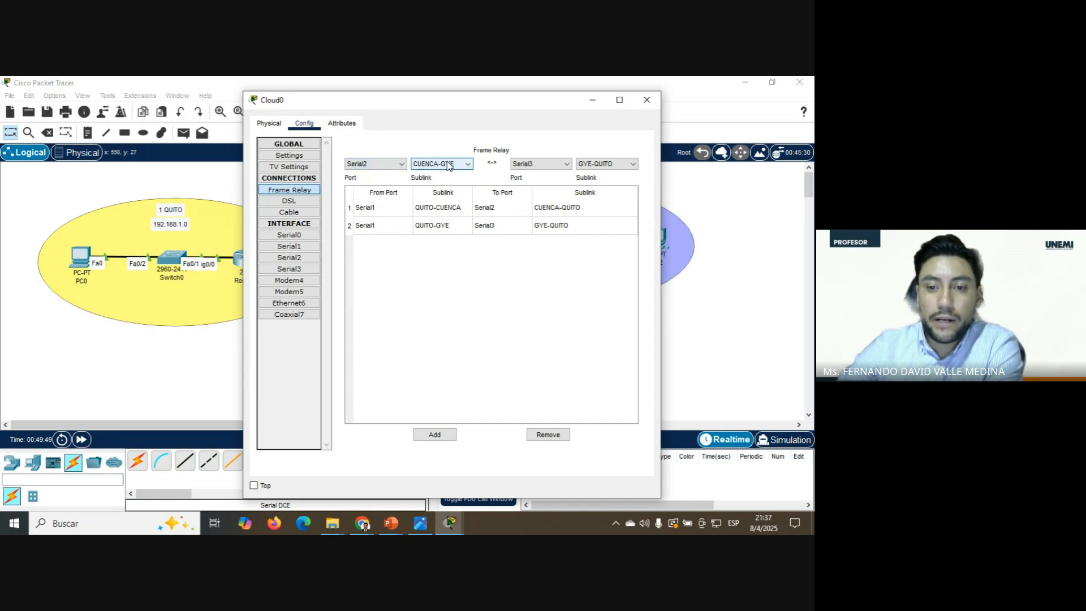
left_click(542, 164)
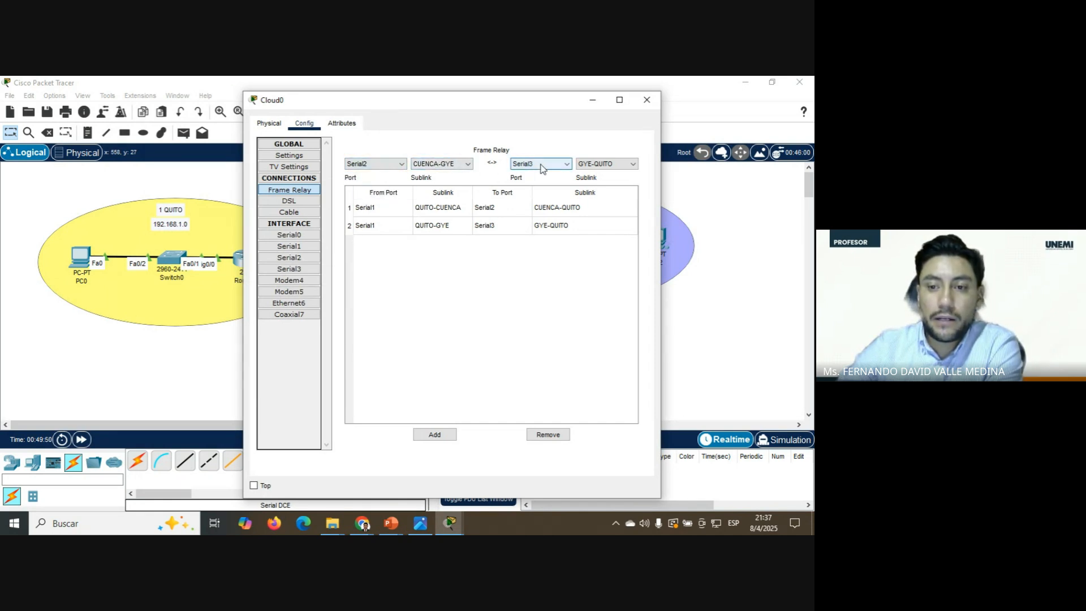
left_click(606, 167)
left_click(605, 166)
left_click(607, 181)
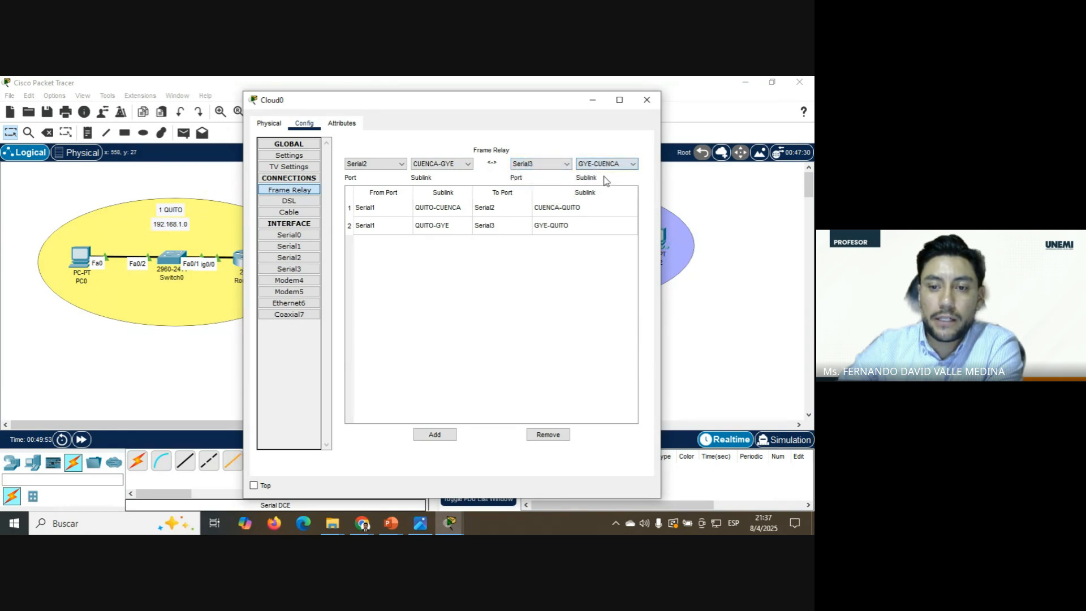
left_click(435, 434)
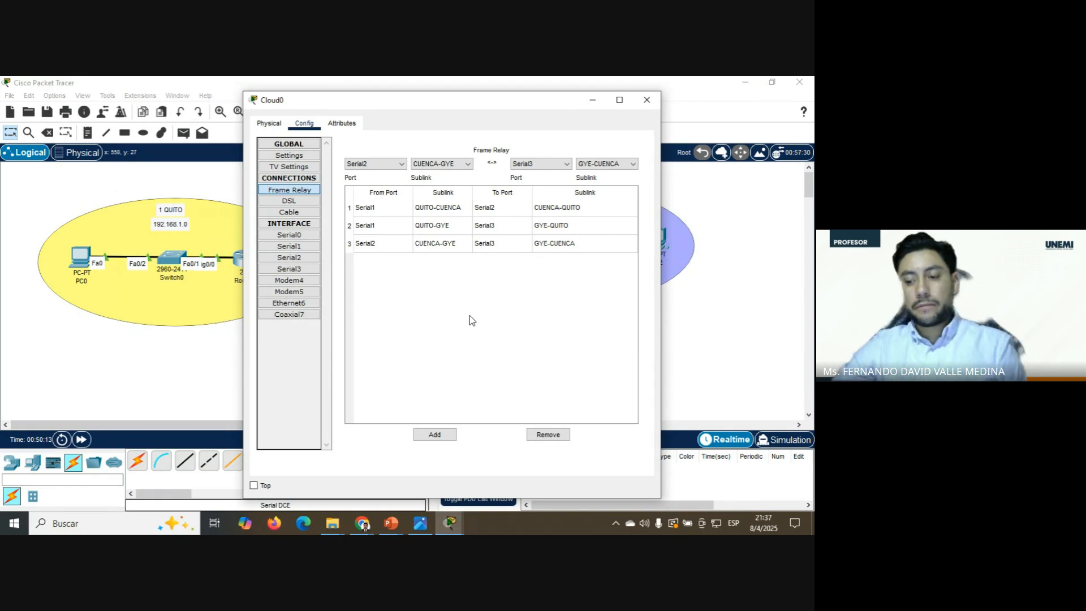
left_click(363, 523)
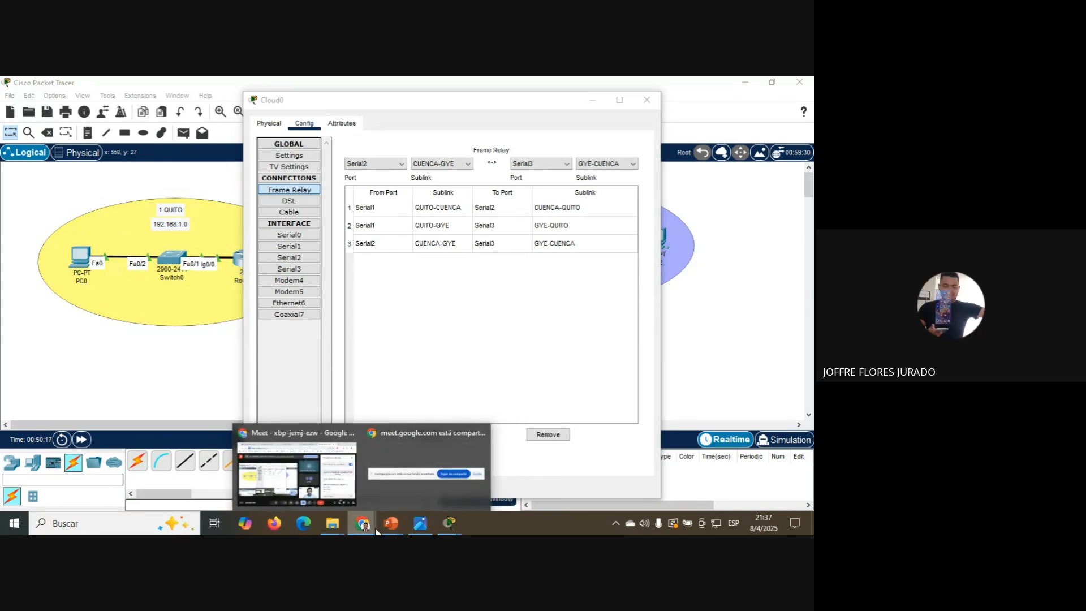
left_click(449, 525)
left_click(516, 472)
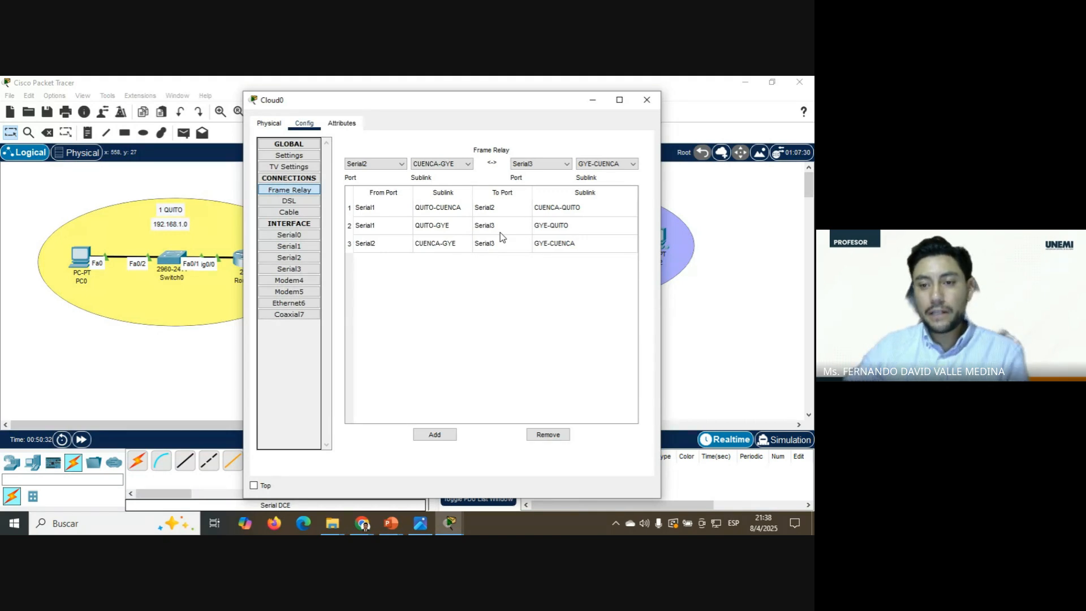
- Close Cloud0's settings, test connectivity with a simple PDU from Router0 to Router2, and delete the test scenario
left_click(647, 100)
left_click(182, 136)
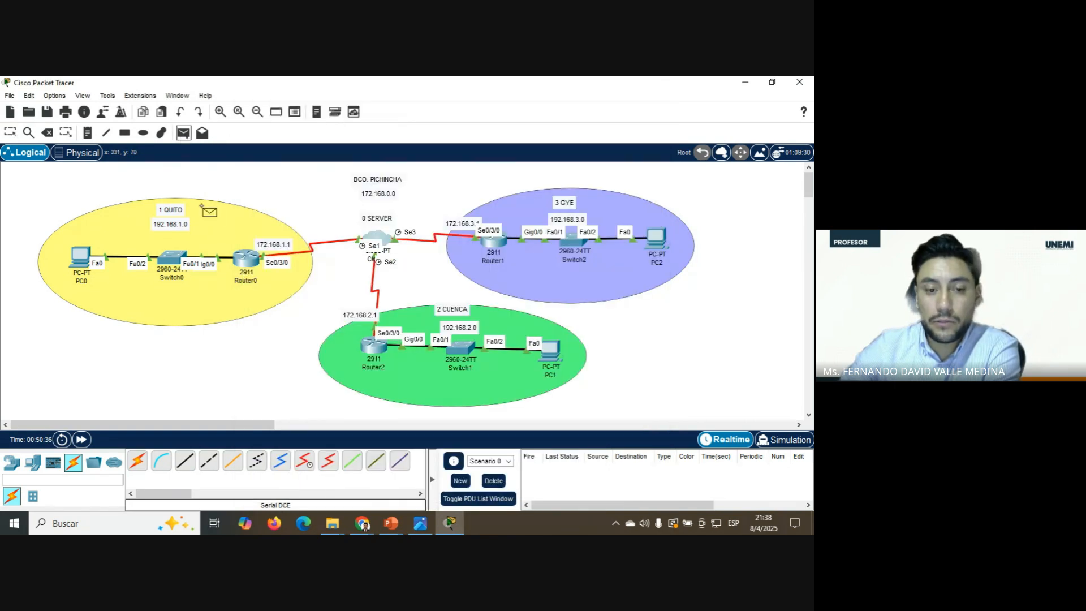
left_click(249, 259)
left_click(371, 349)
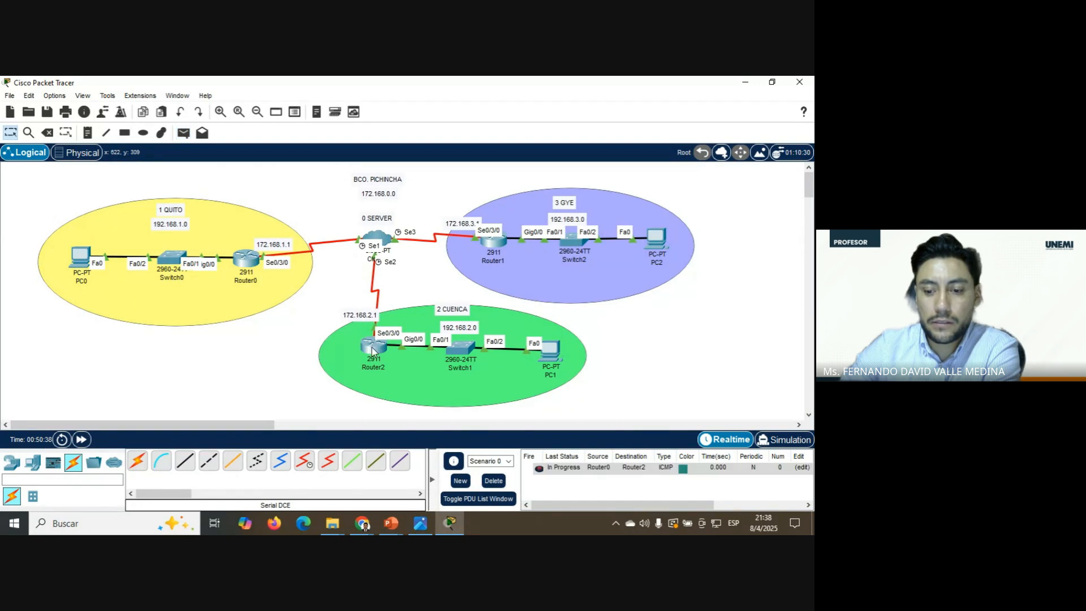
left_click(501, 486)
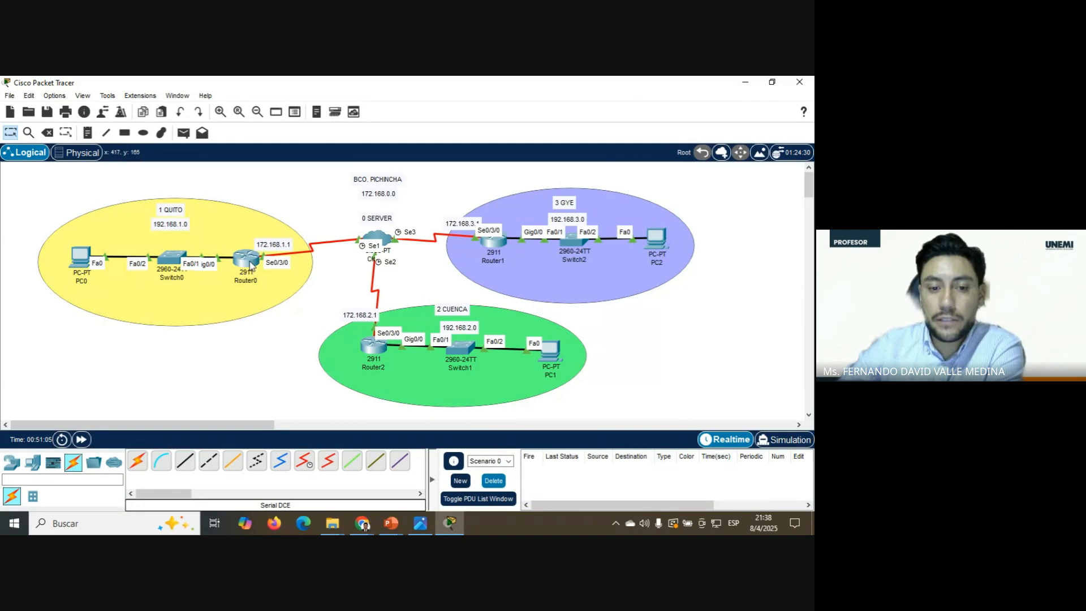
- Open Router0's command line and enter global configuration mode with enable and configure terminal
left_click(251, 264)
left_click(604, 87)
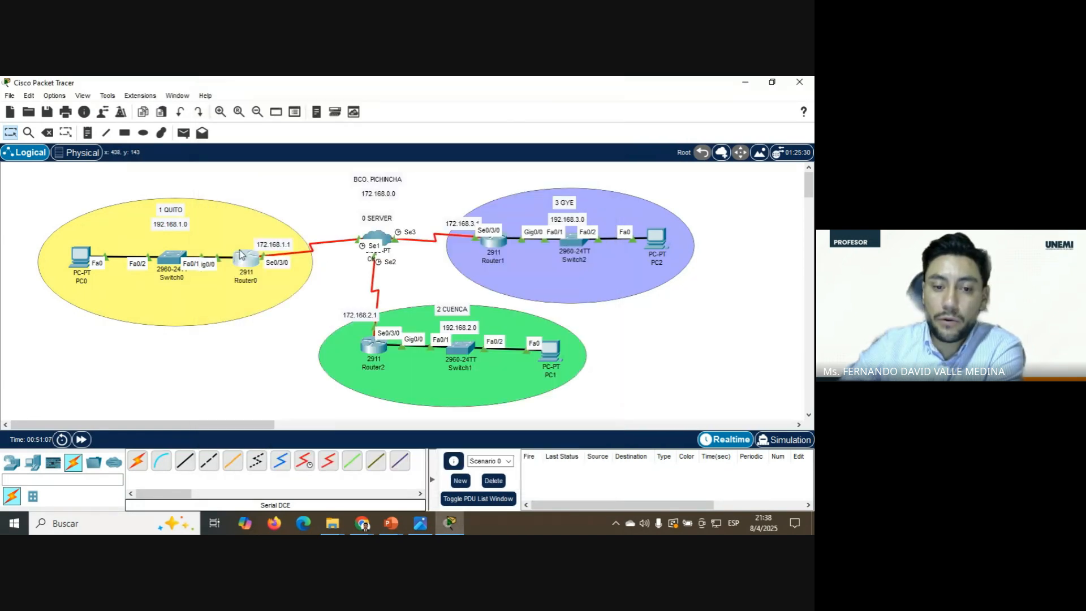
left_click(243, 260)
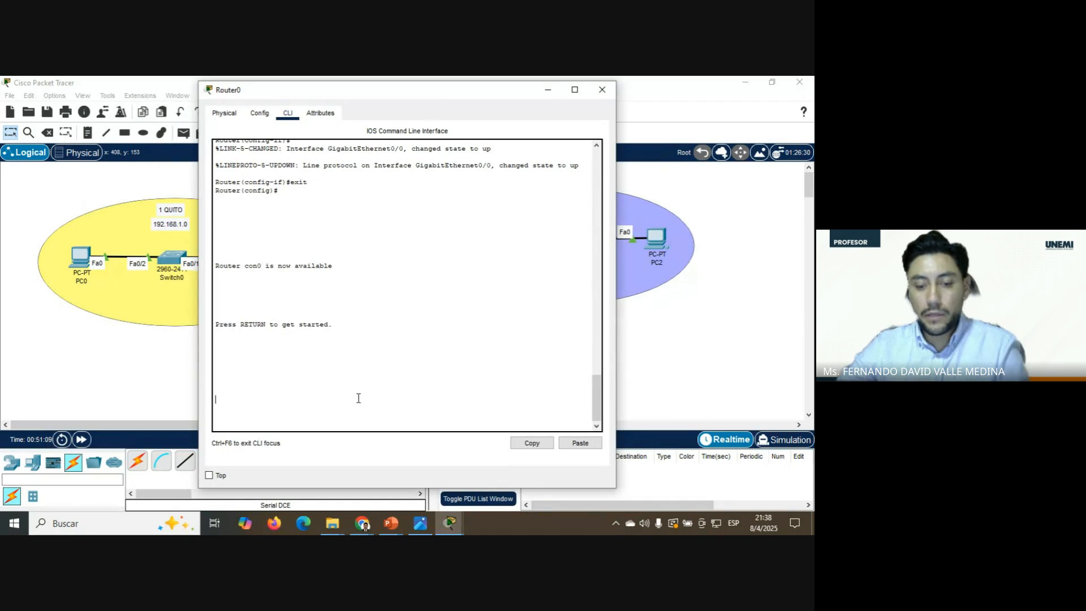
key("Return")
type("EN")
key("Tab")
key("Return")
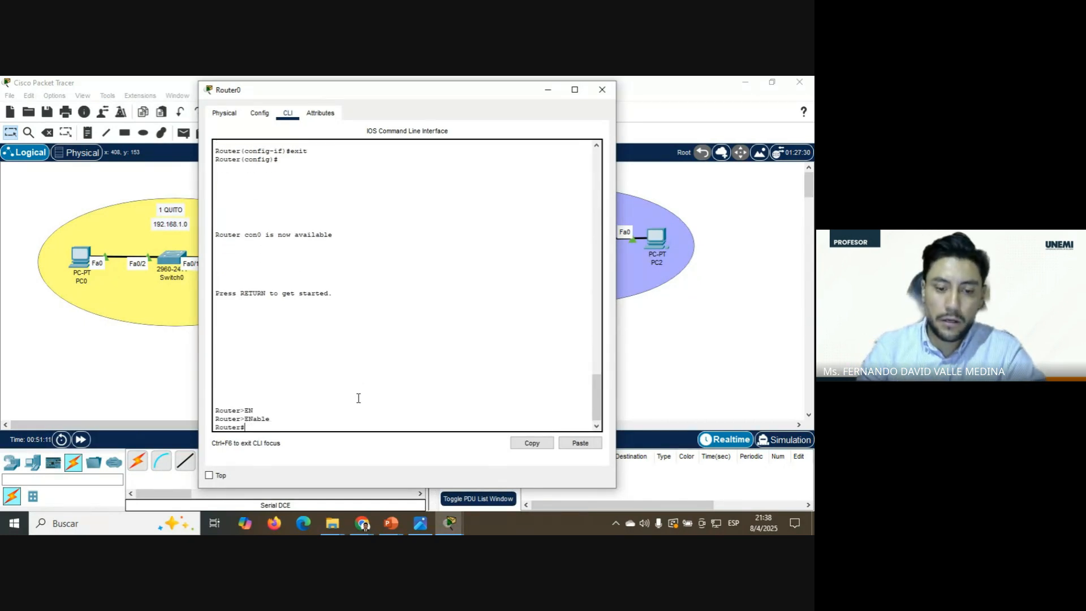
type("conf")
key("Tab")
type("ter")
key("Tab")
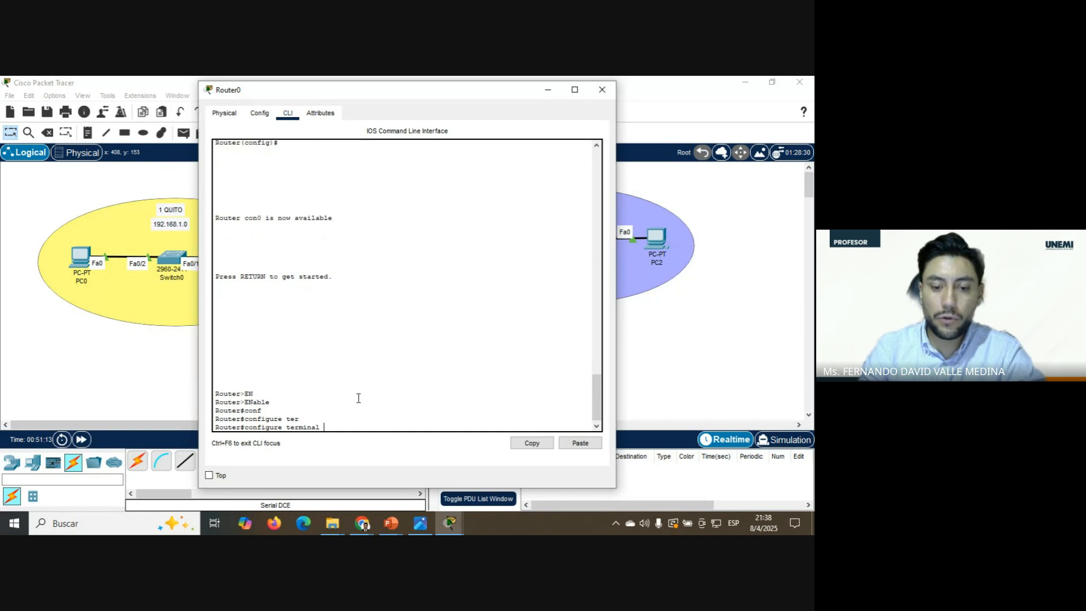
key("Return")
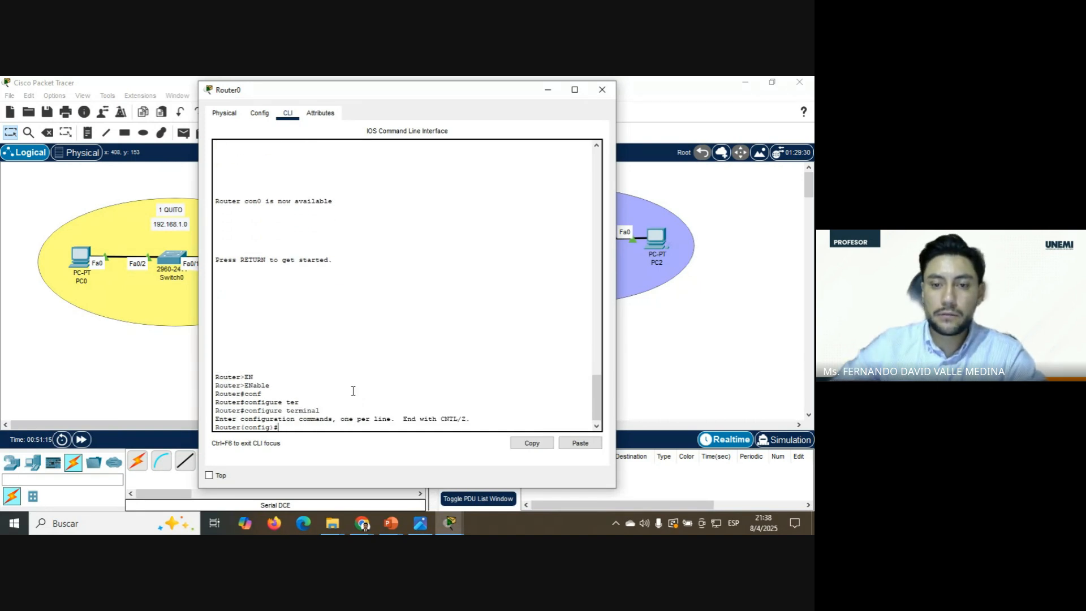
- Enter interface configuration mode for serial 0/3/0 on Router0
left_click_drag(413, 96, 510, 96)
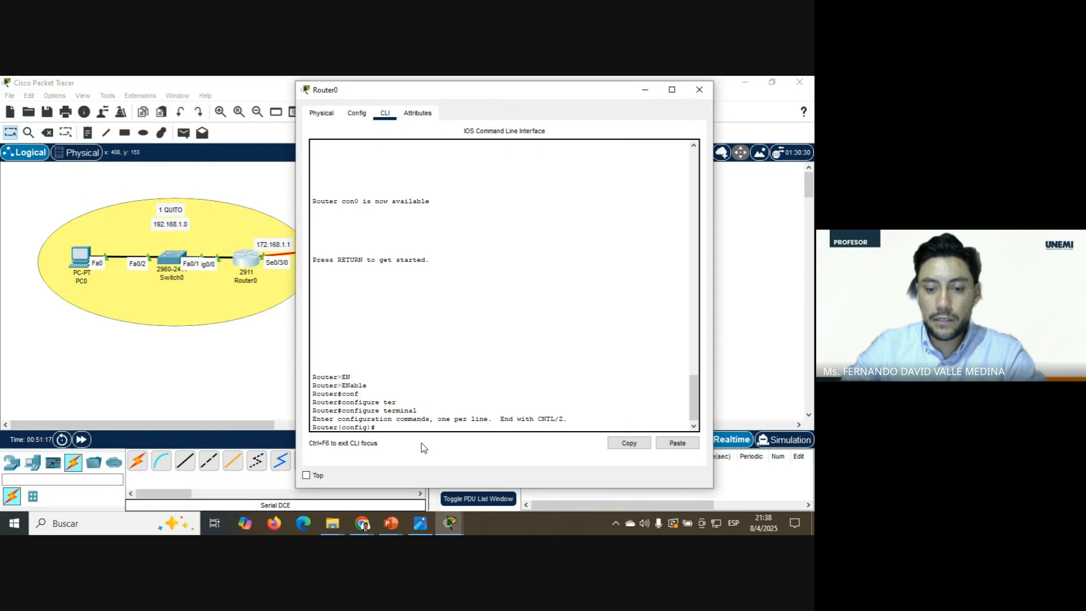
type("inter")
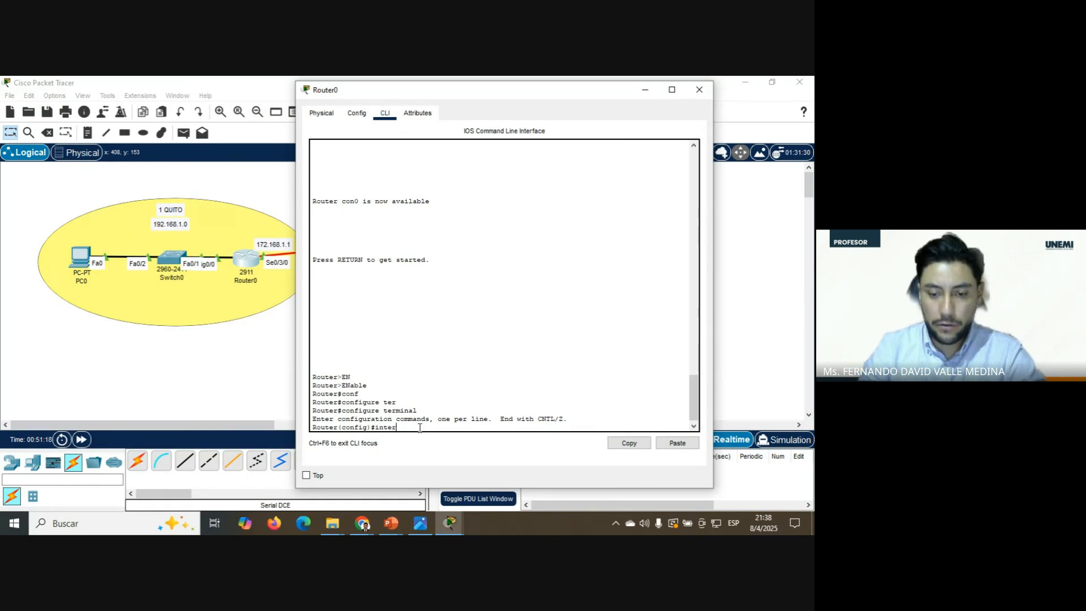
key("Tab")
type("ser")
key("Tab")
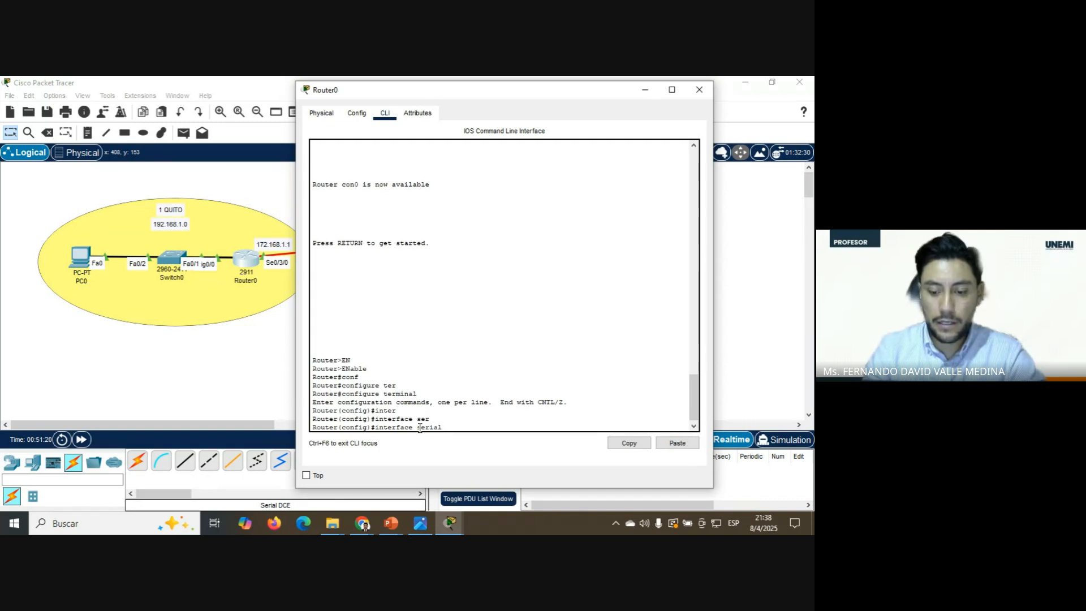
type("0/3/0")
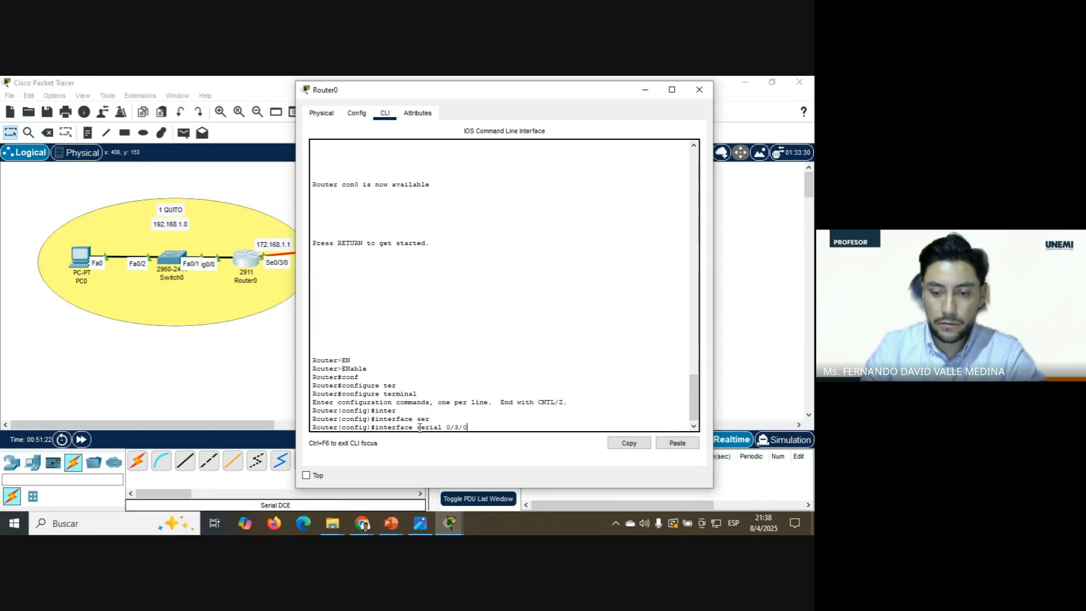
key("Return")
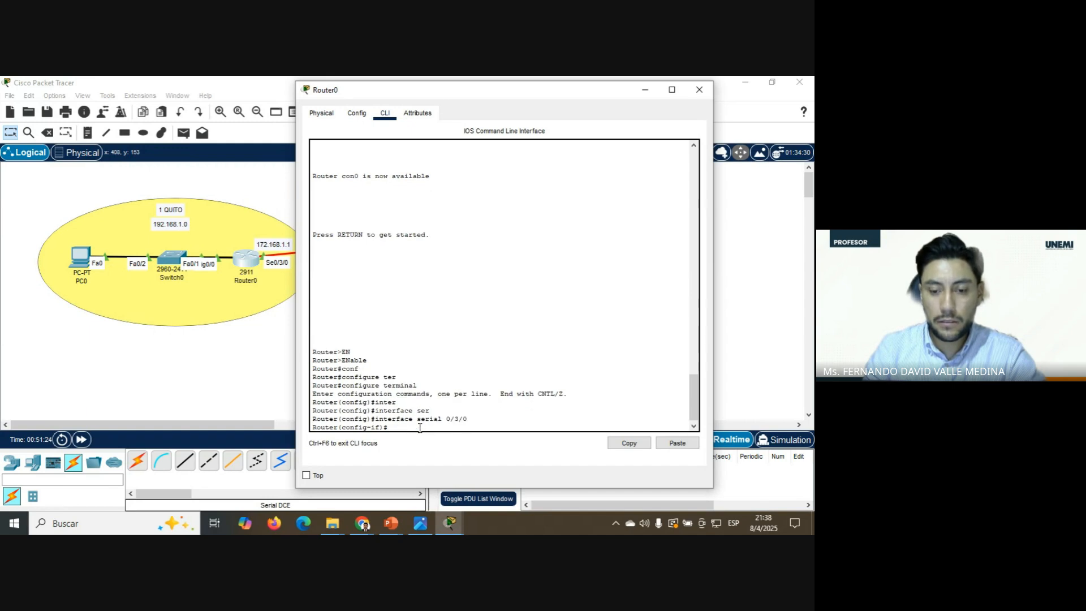
- Set the encapsulation of Router0's serial 0/3/0 interface to frame-relay
type("en")
key("Tab")
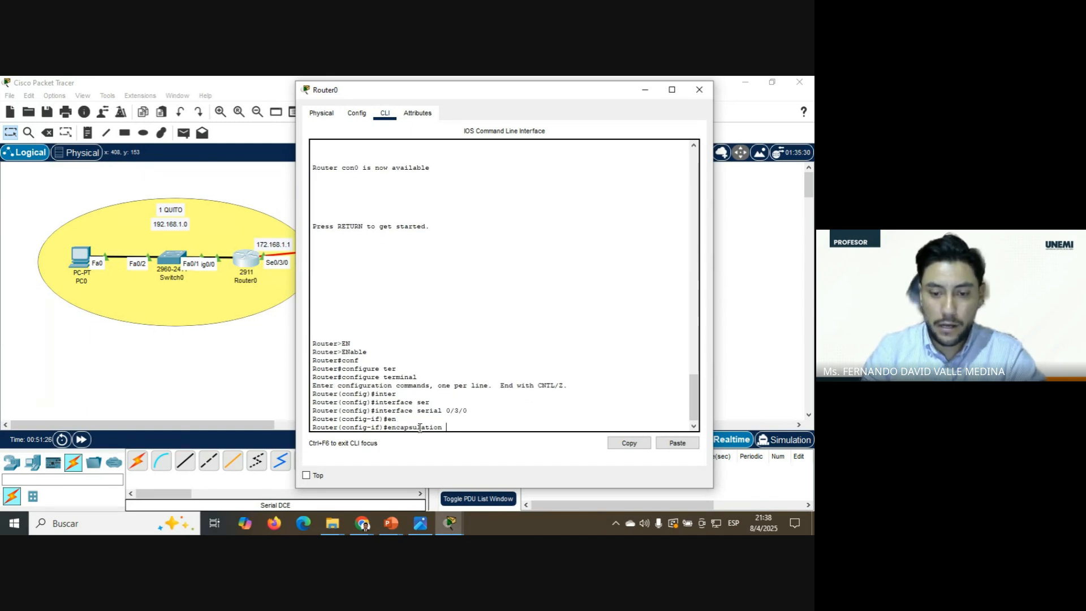
type("fra")
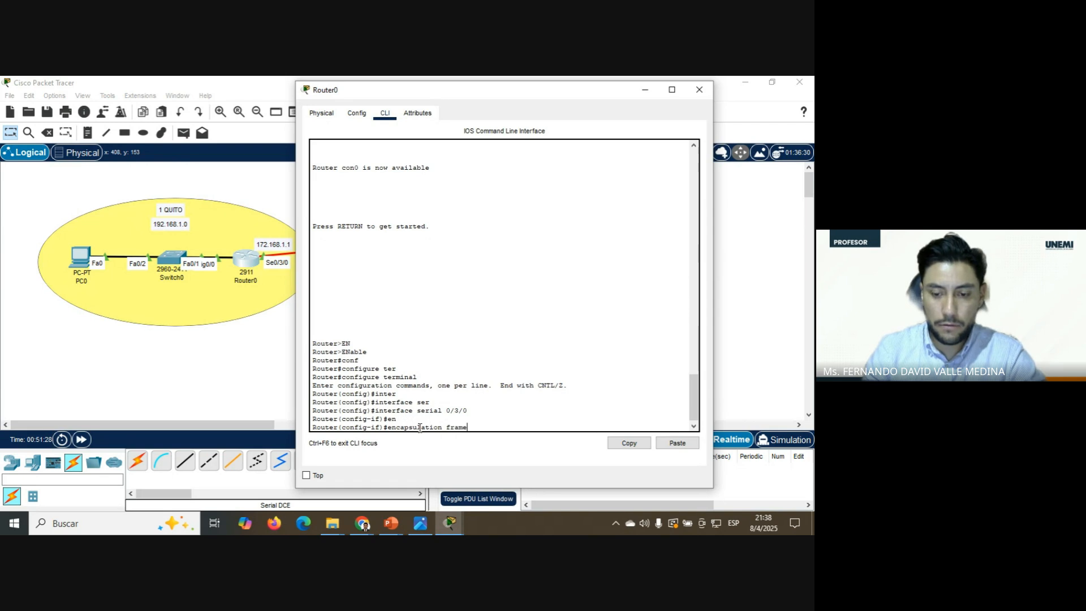
type("me")
key("Tab")
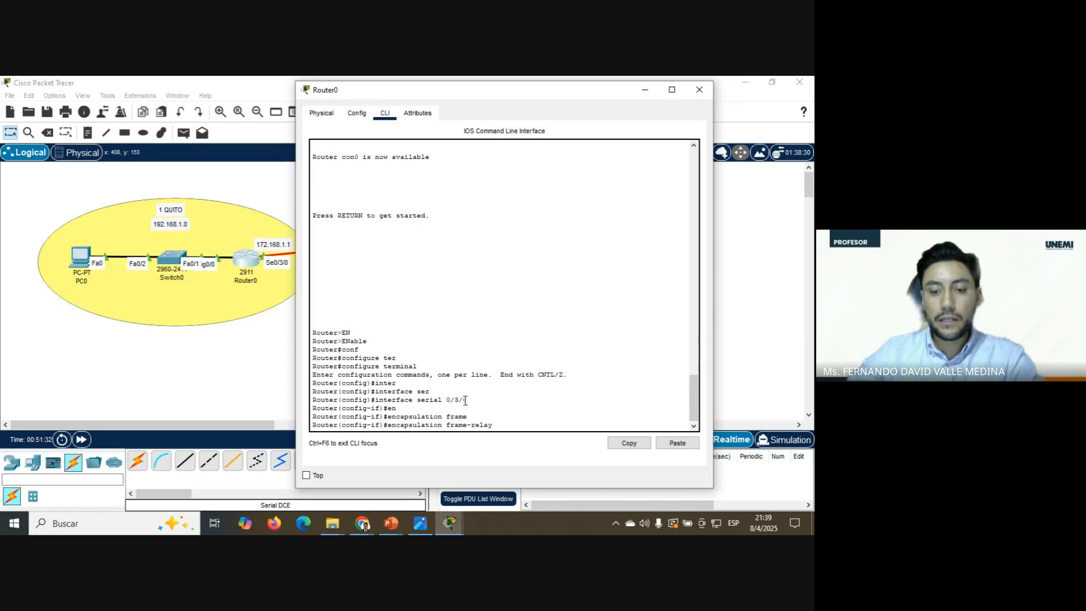
left_click_drag(465, 401, 369, 400)
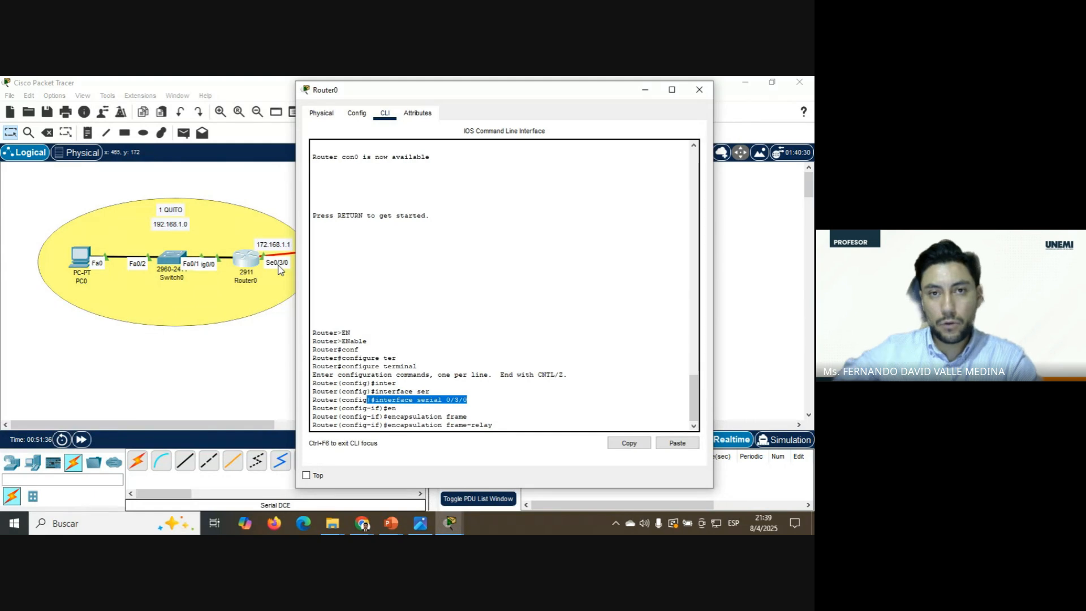
left_click(499, 428)
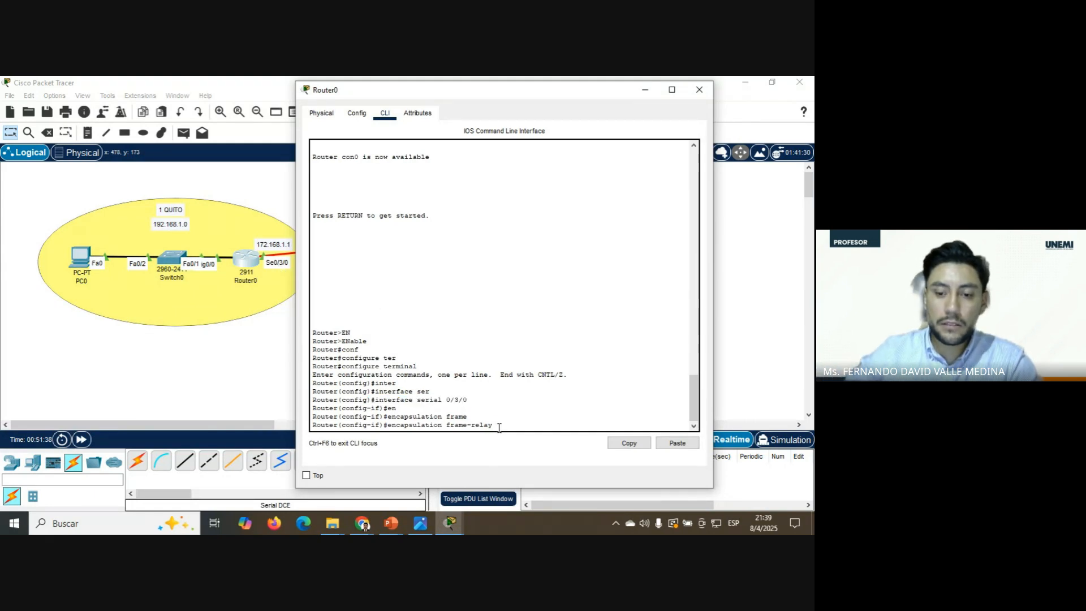
left_click_drag(499, 428, 311, 425)
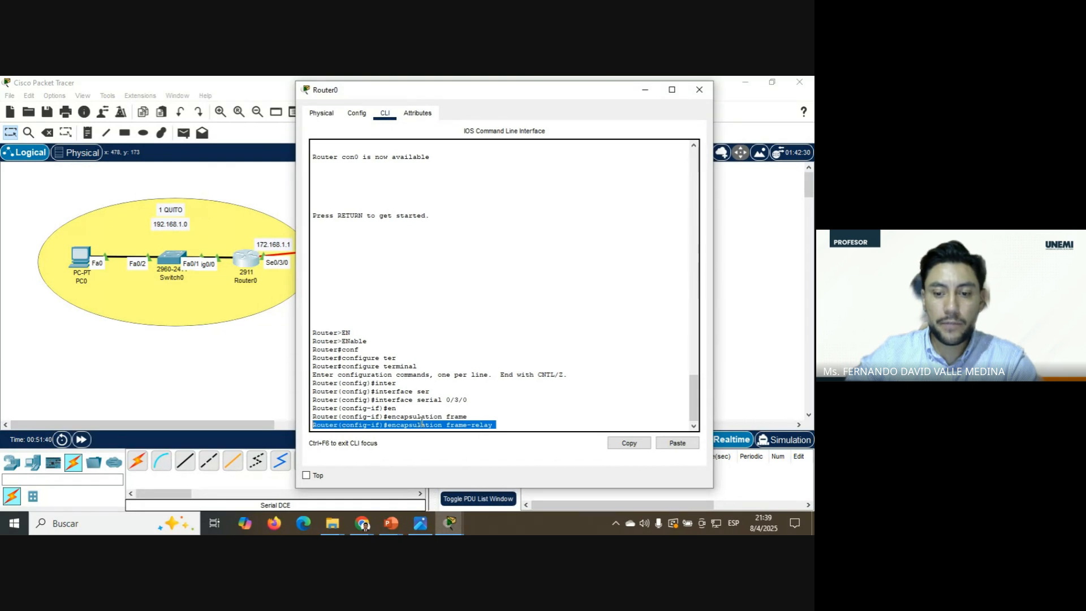
left_click(526, 421)
key("Return")
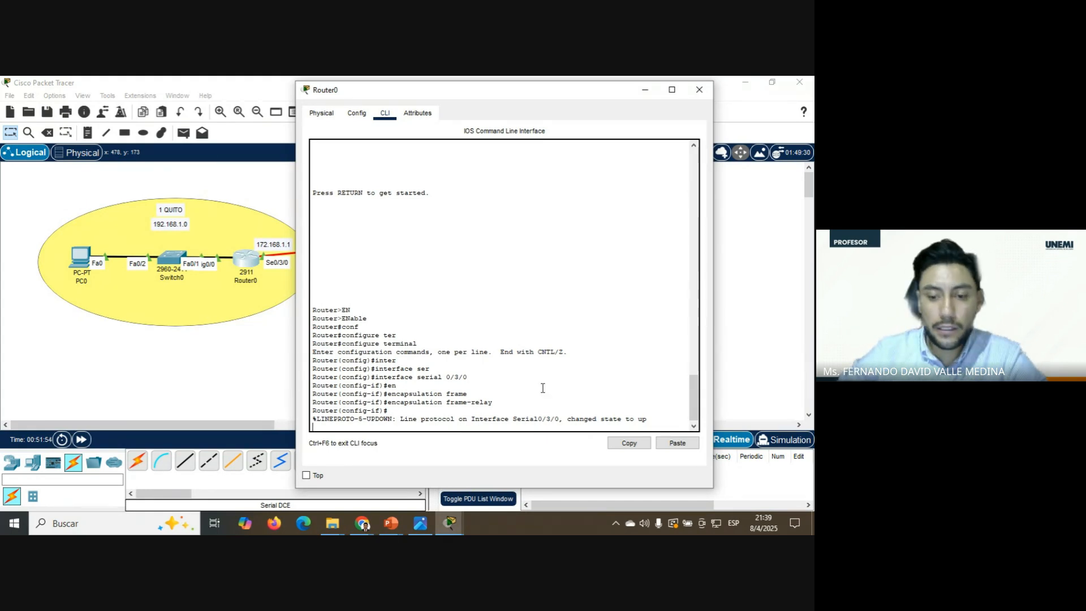
scroll(543, 388, "down", 2)
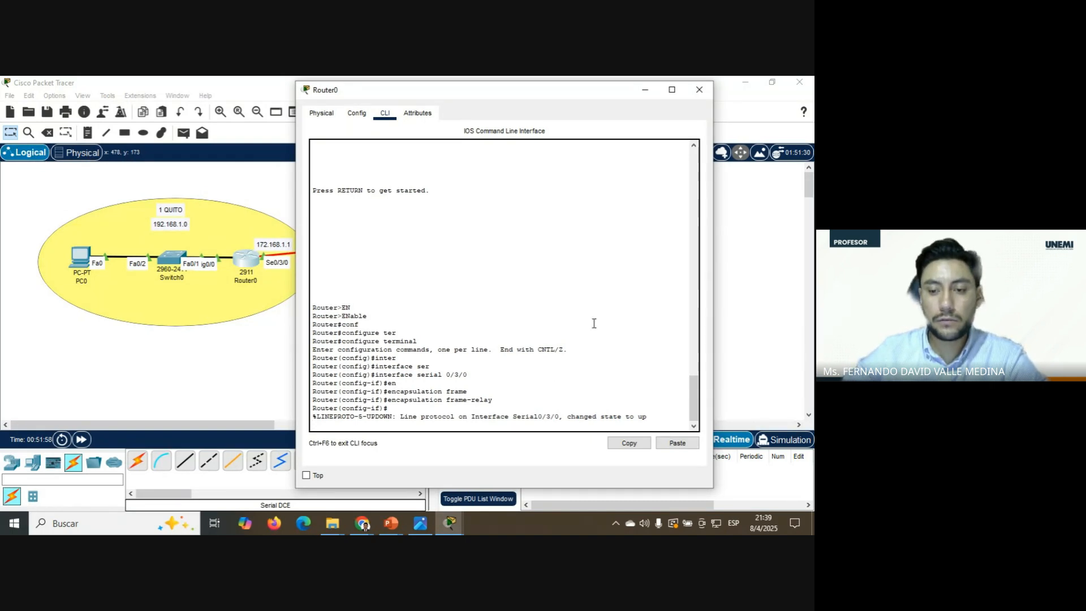
- Close Router0's settings and open Router2's command line at the user prompt
left_click(702, 92)
left_click(370, 351)
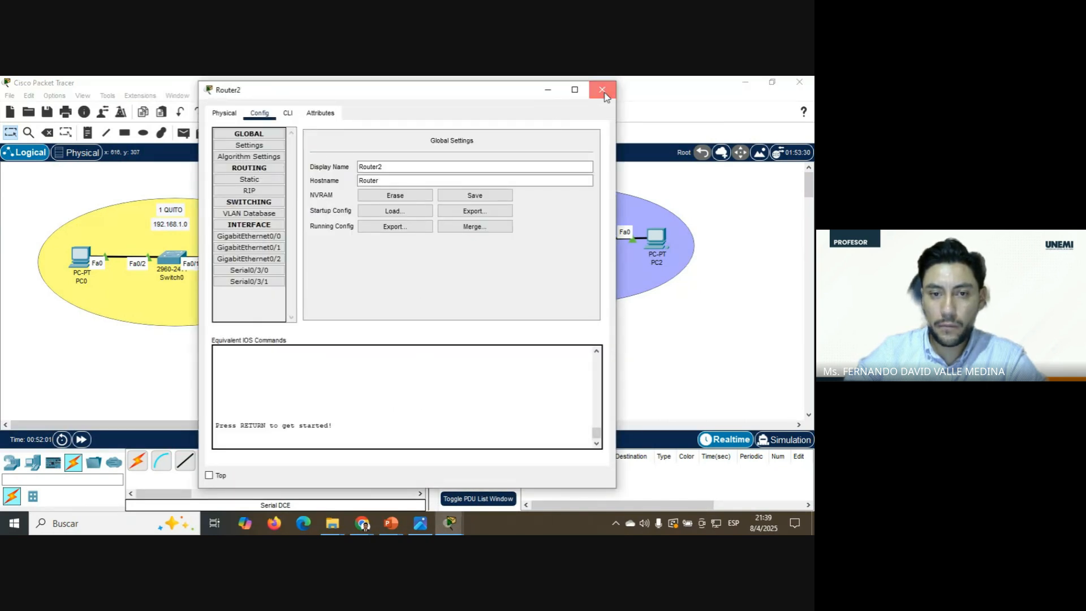
left_click(603, 95)
left_click(370, 351)
left_click(288, 113)
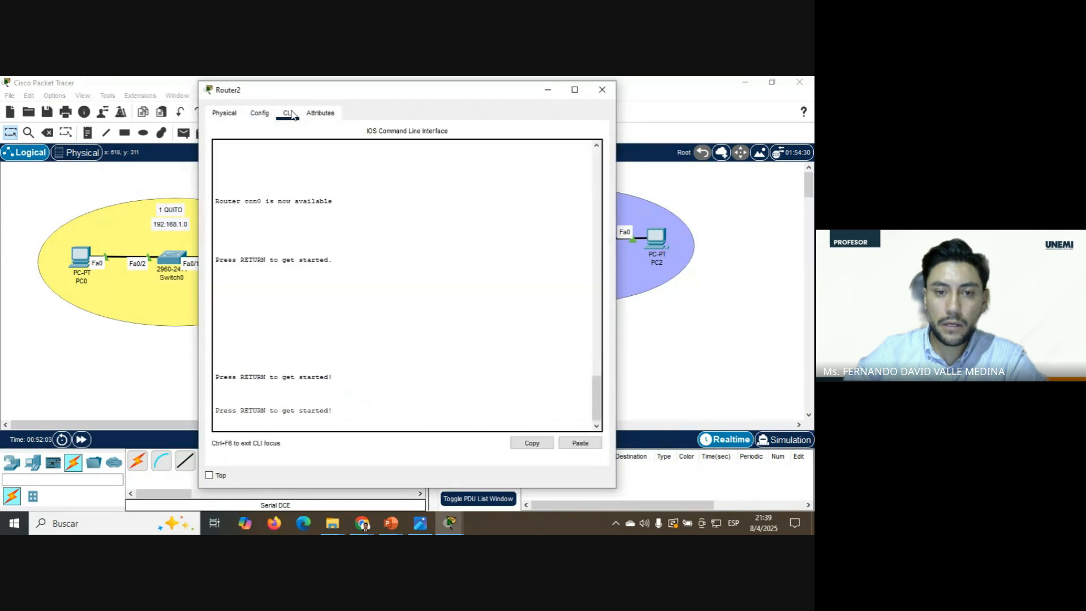
key("Return")
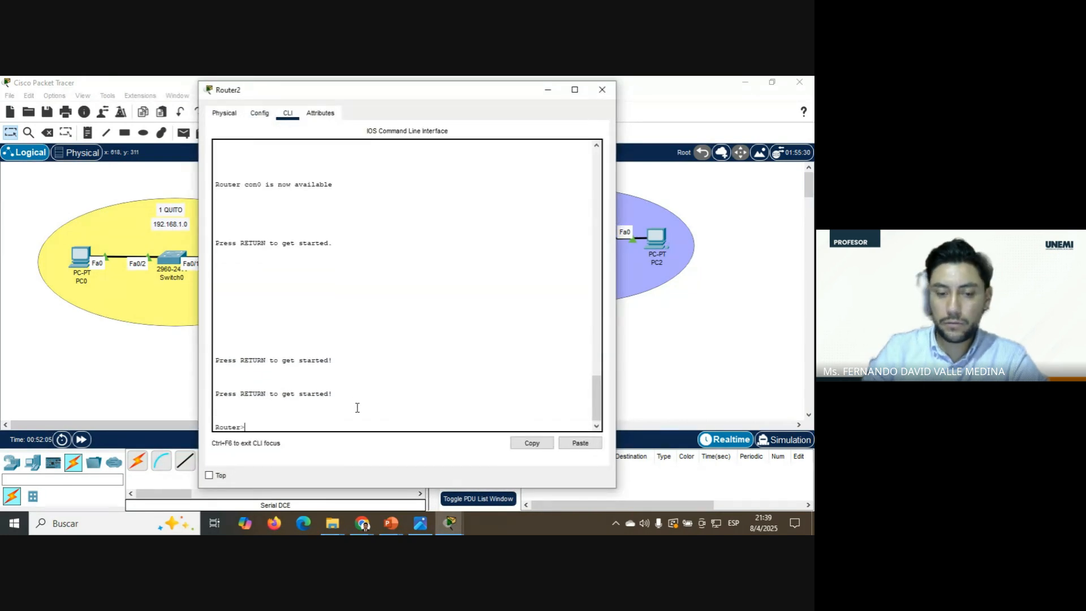
- Enter global configuration mode on Router2 with enable and configure terminal
type("en")
key("Tab")
key("Return")
type("conf")
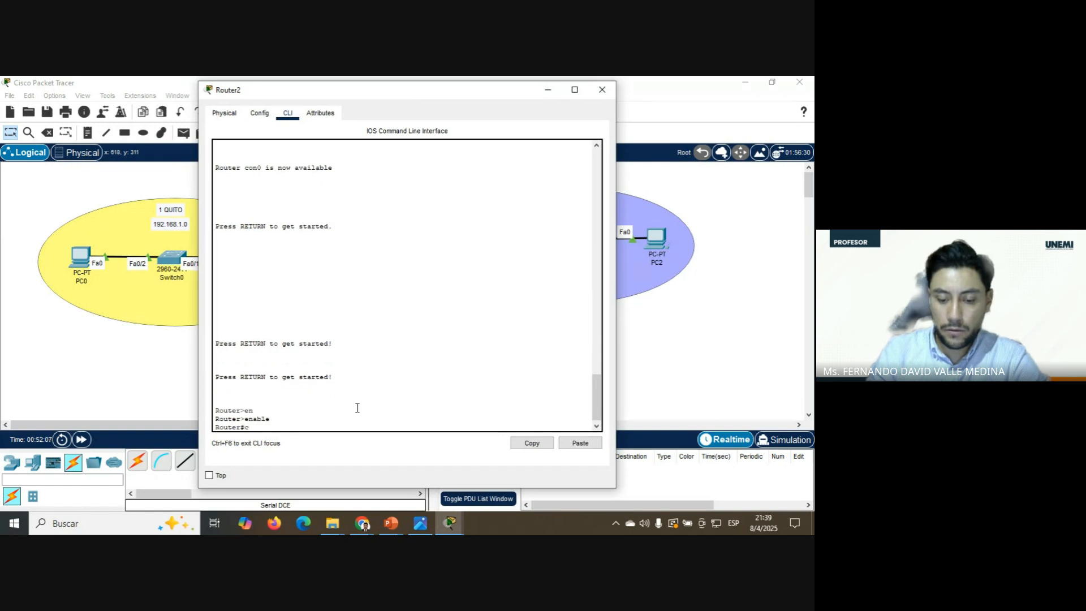
key("Tab")
type("ter")
key("Tab")
key("Return")
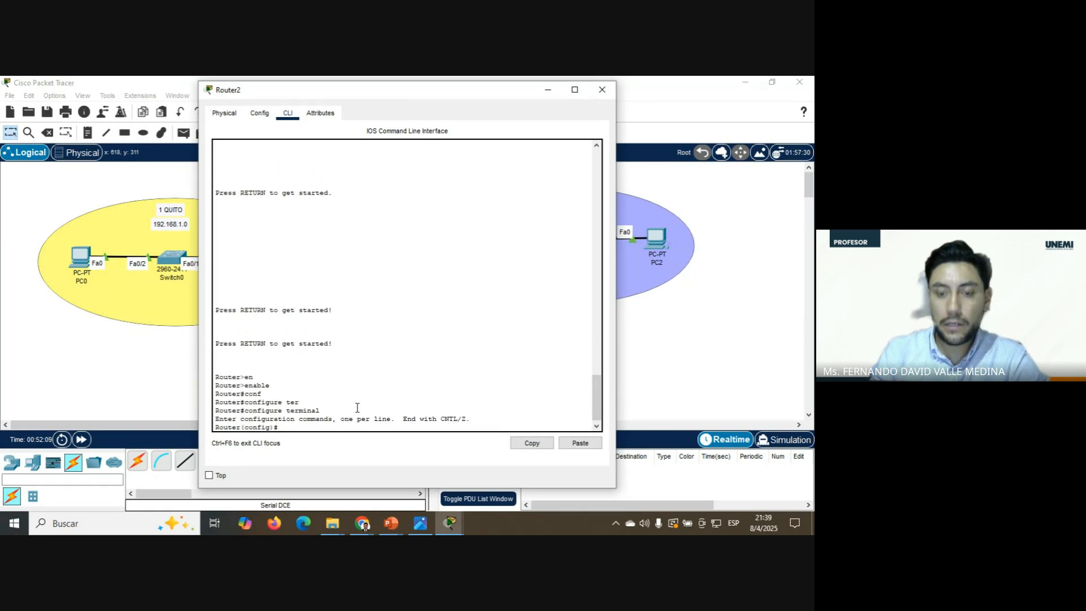
- Enter interface configuration mode for serial 0/3/0 on Router2
type("inter")
key("Tab")
type("seri")
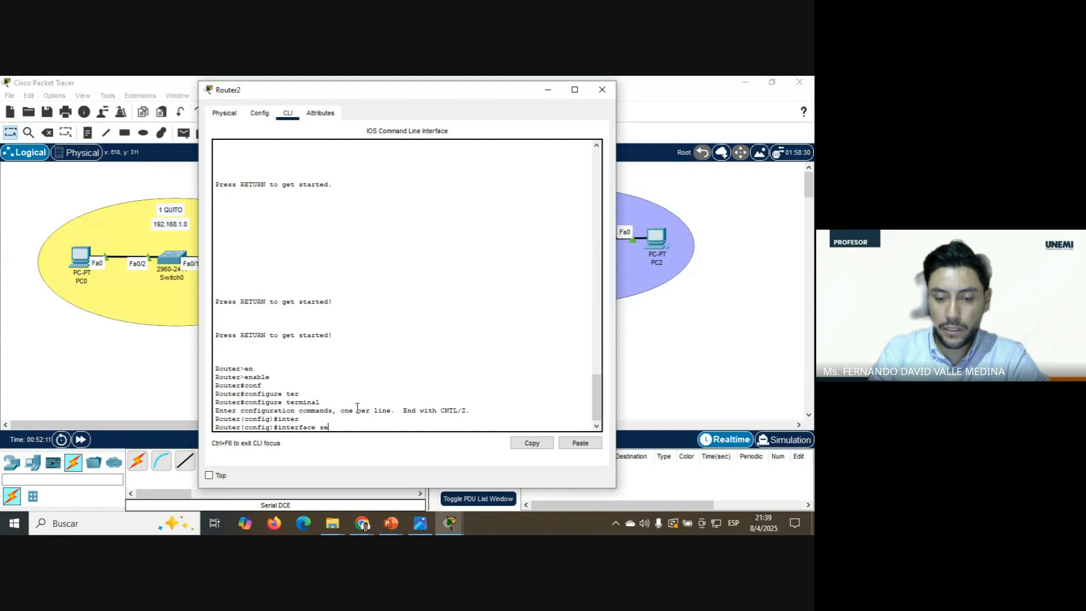
key("Tab")
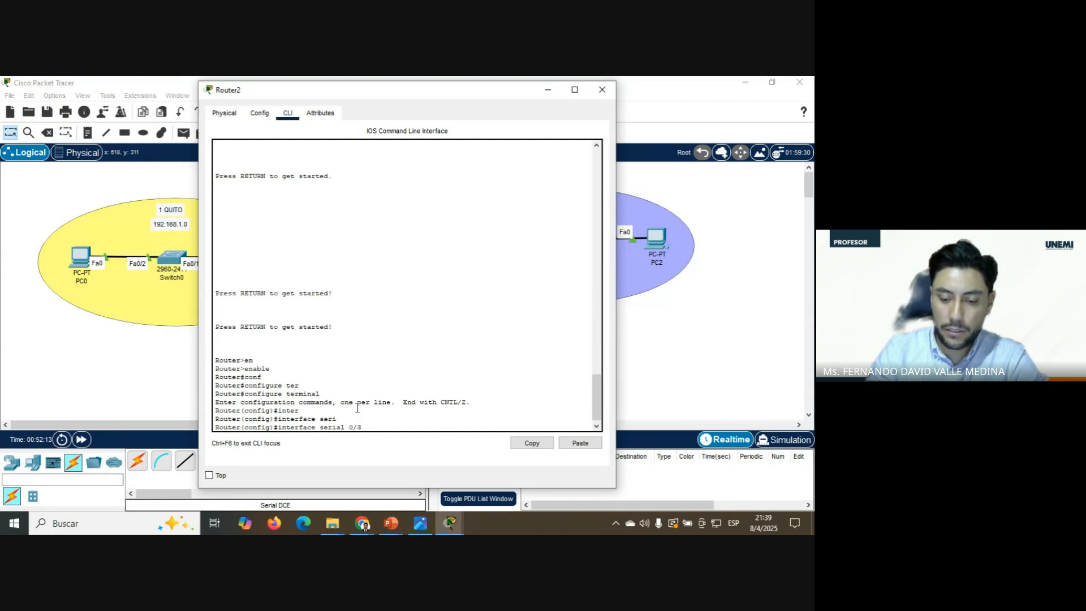
type("0/3/0")
key("Return")
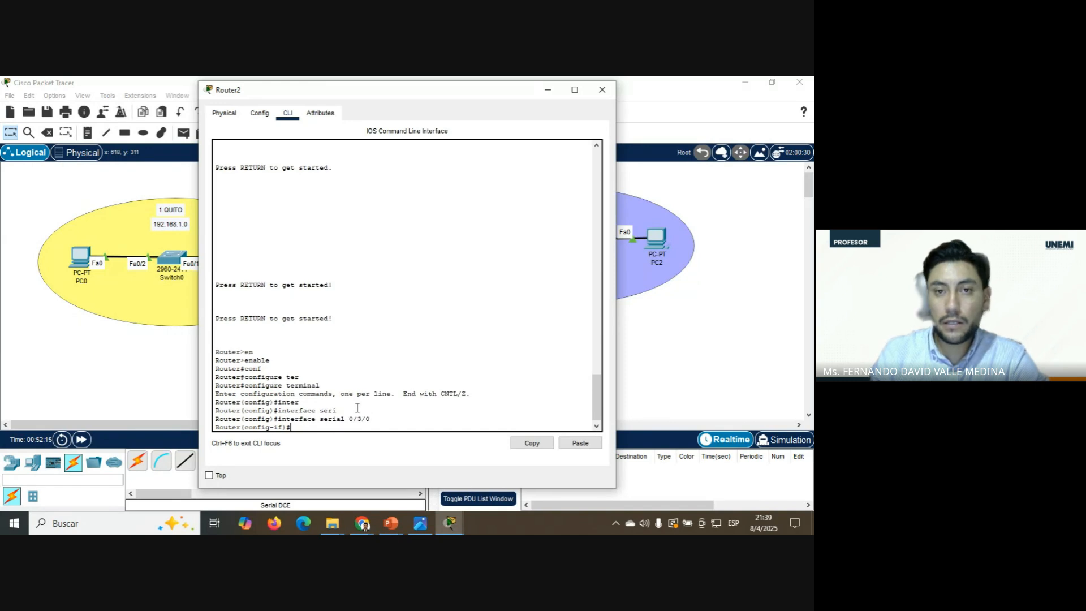
- Set the encapsulation of Router2's serial 0/3/0 interface to frame-relay and close the router's settings
type("enc")
key("Tab")
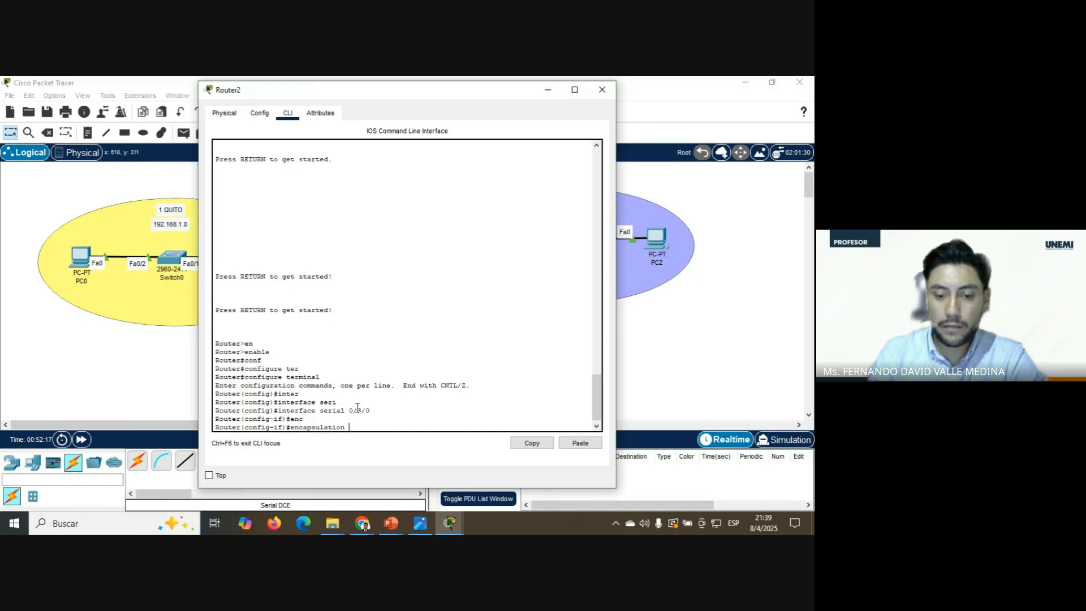
type("fra")
key("Tab")
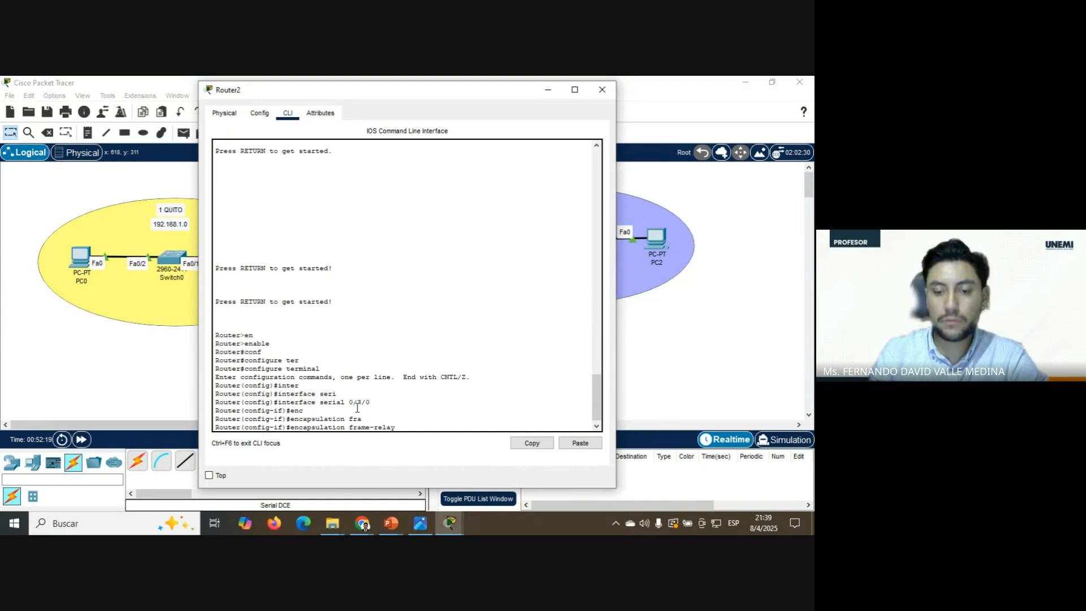
key("Return")
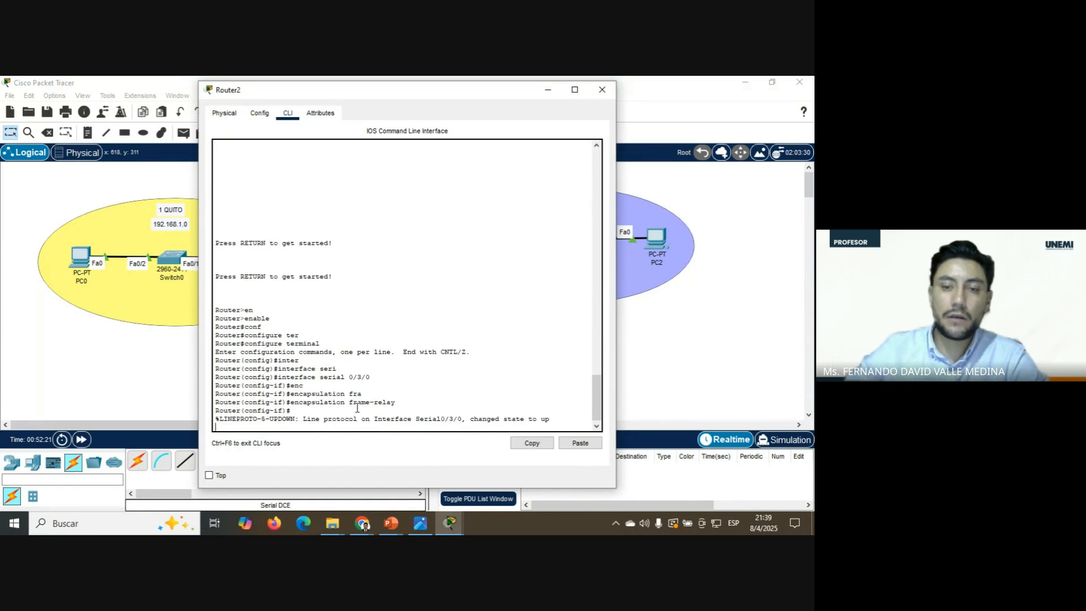
left_click_drag(435, 94, 624, 90)
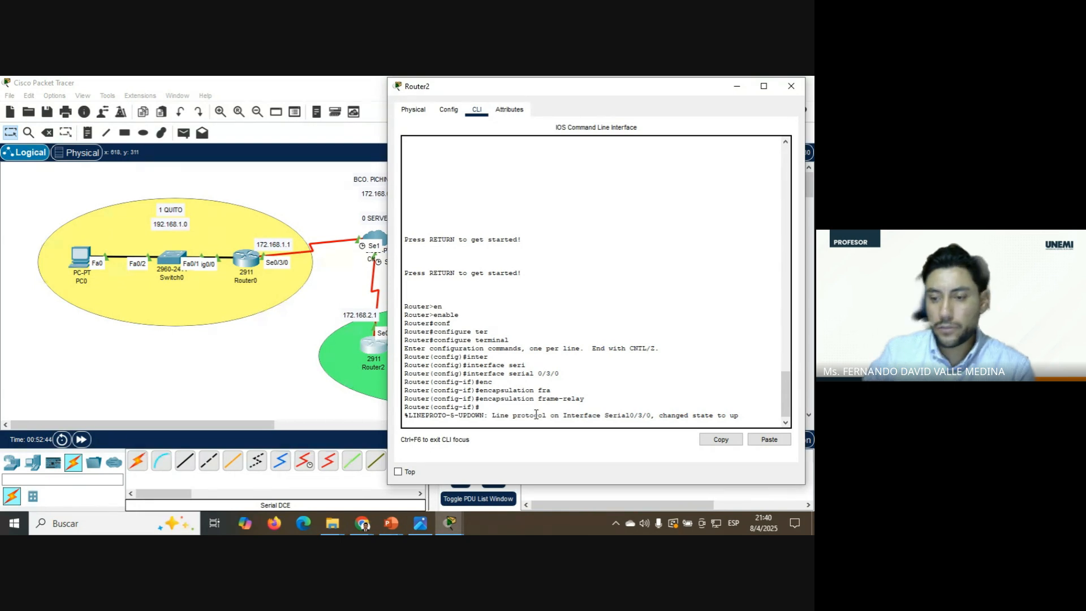
left_click(799, 88)
- Open Router1's command line and enter global configuration mode with enable and configure terminal
left_click(496, 245)
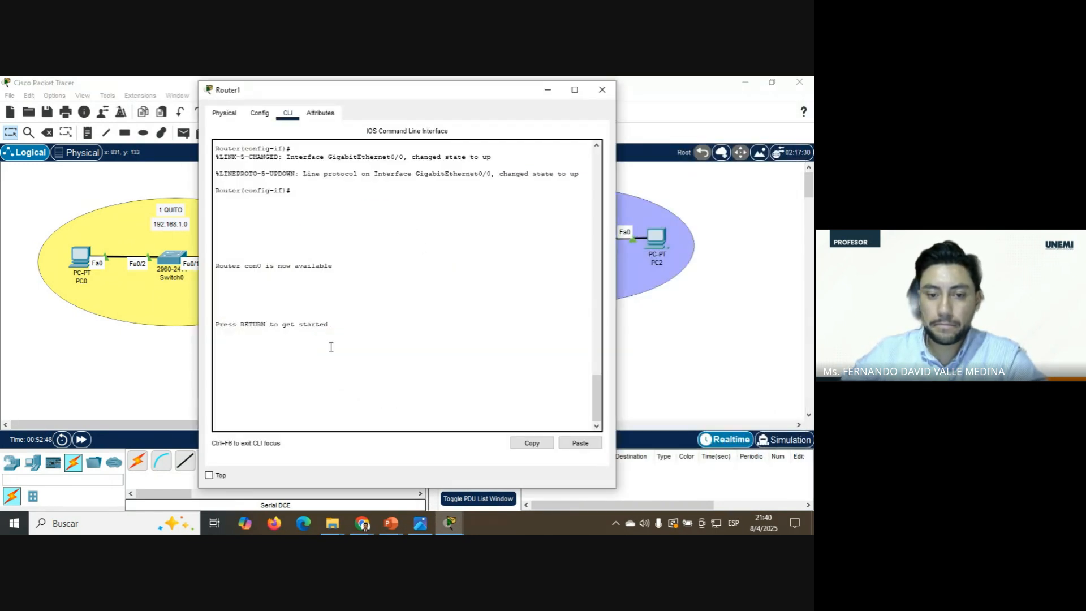
key("Return")
type("en")
key("Tab")
key("Return")
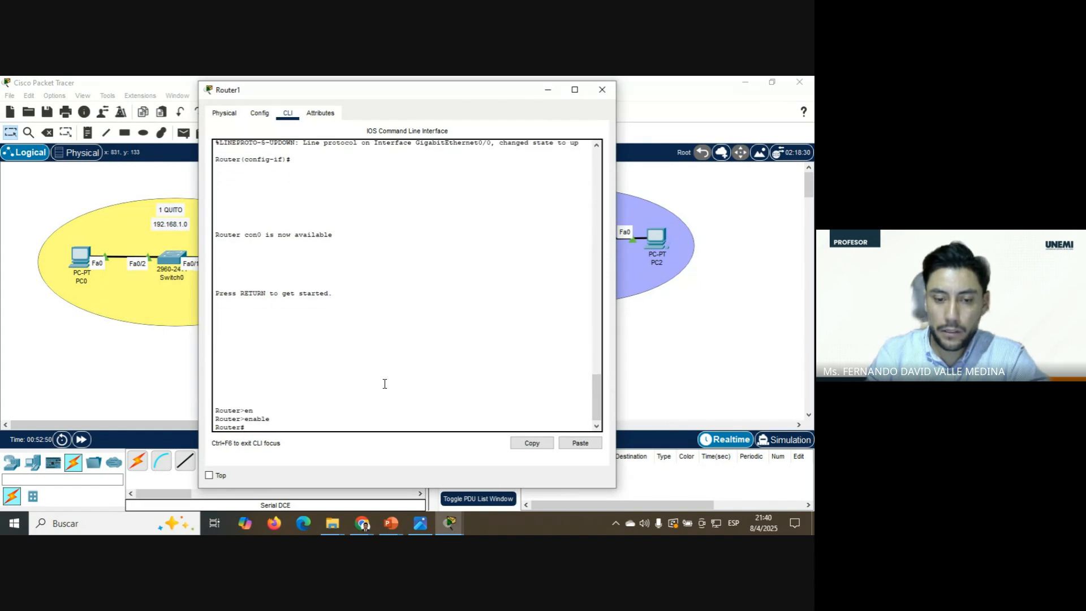
type("conf")
key("Tab")
type("ter")
key("Tab")
key("Return")
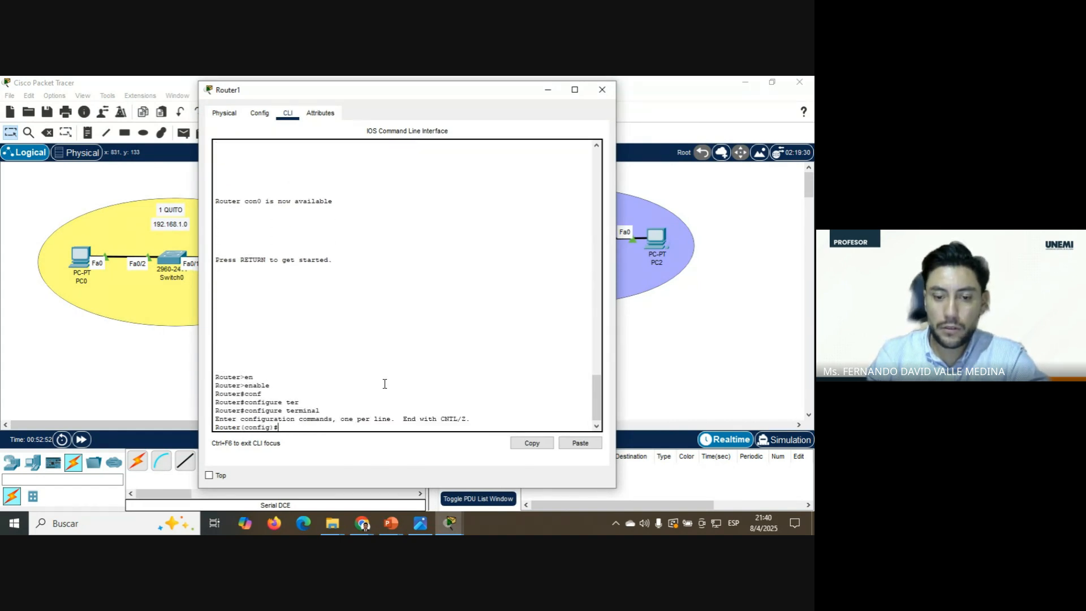
- Enter interface configuration mode for serial 0/3/0 on Router1
type("inter")
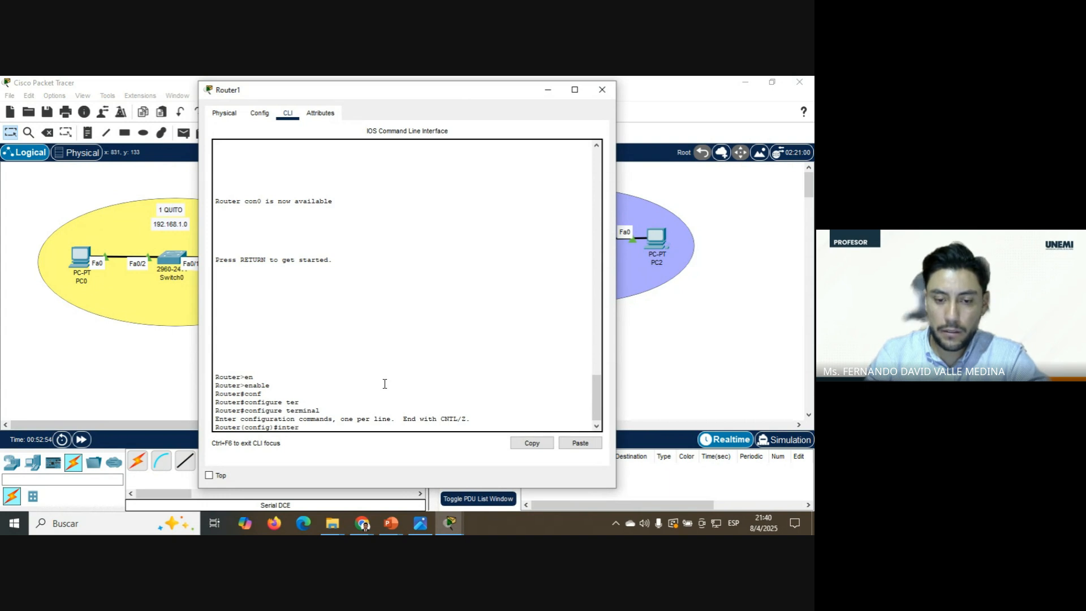
key("Tab")
type("ser")
key("Tab")
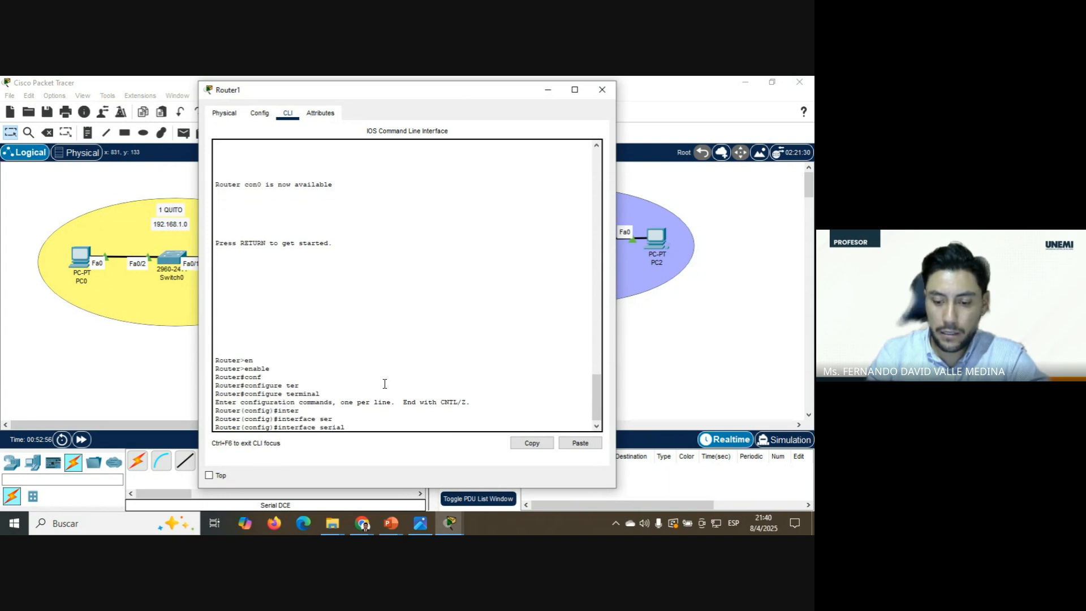
type("0/3/0")
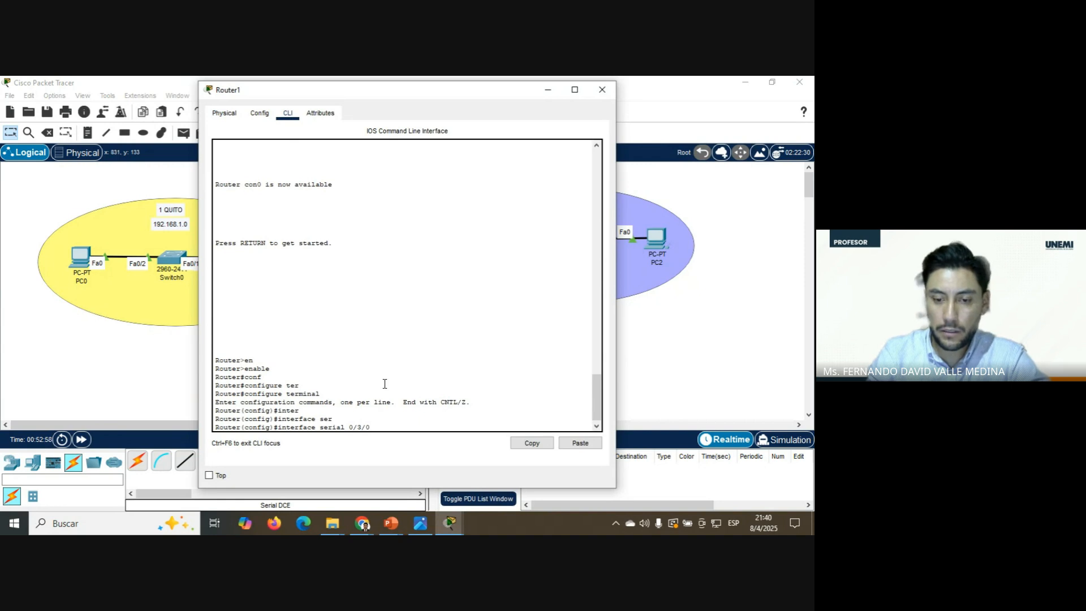
key("Return")
- Set the encapsulation of Router1's serial 0/3/0 interface to frame-relay and close the router's settings
type("en")
key("Tab")
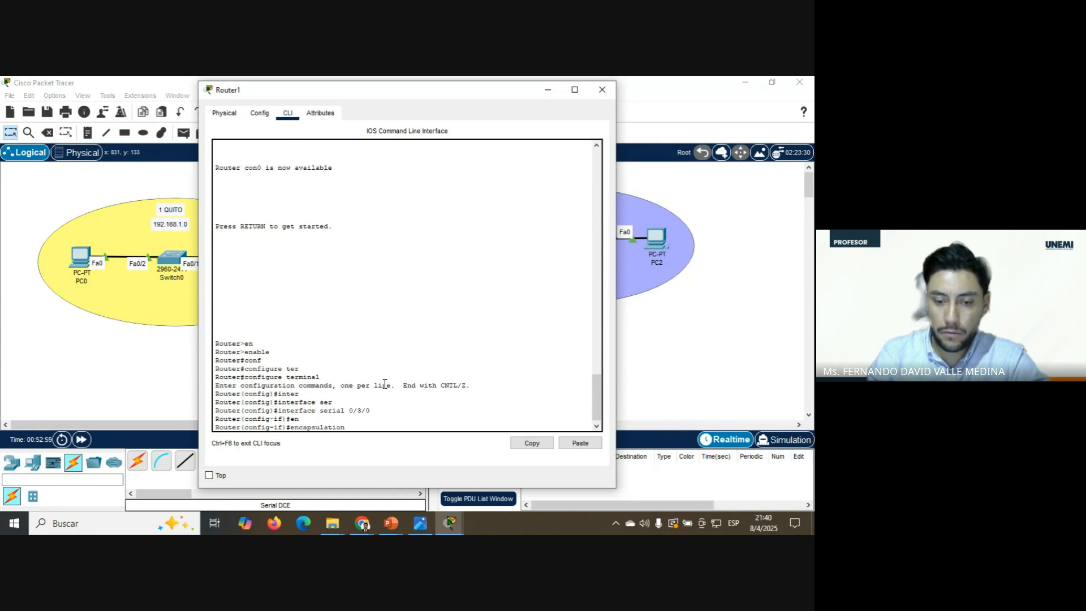
type("fra")
key("Tab")
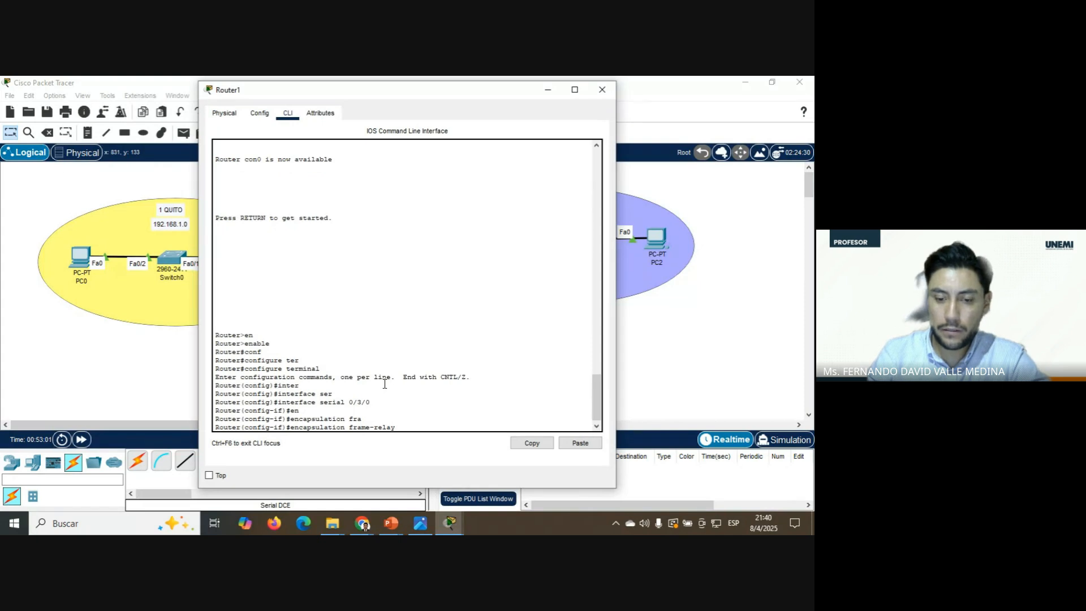
key("Return")
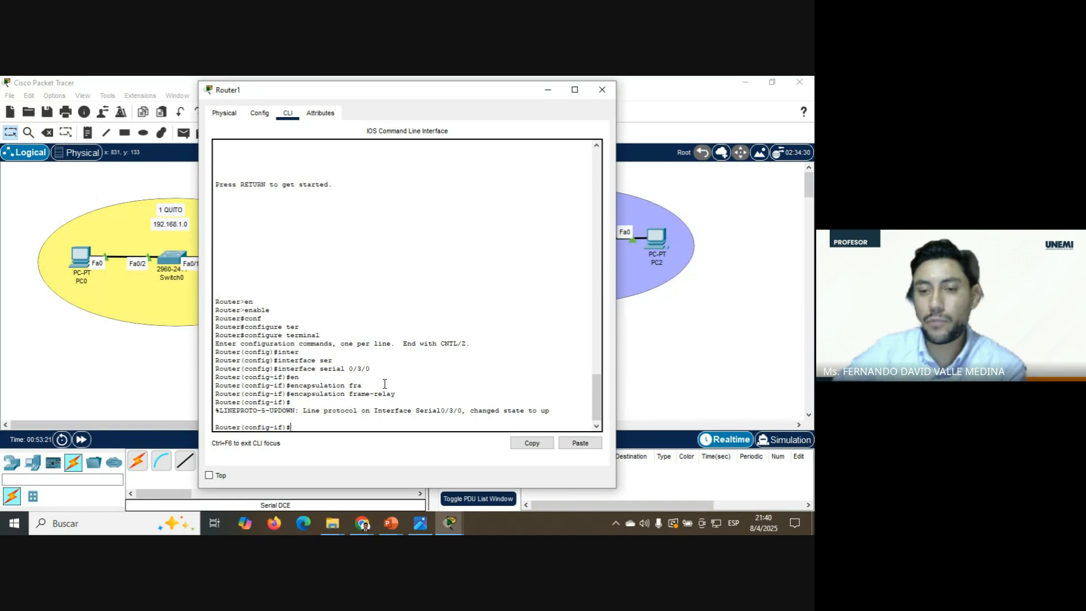
left_click(602, 90)
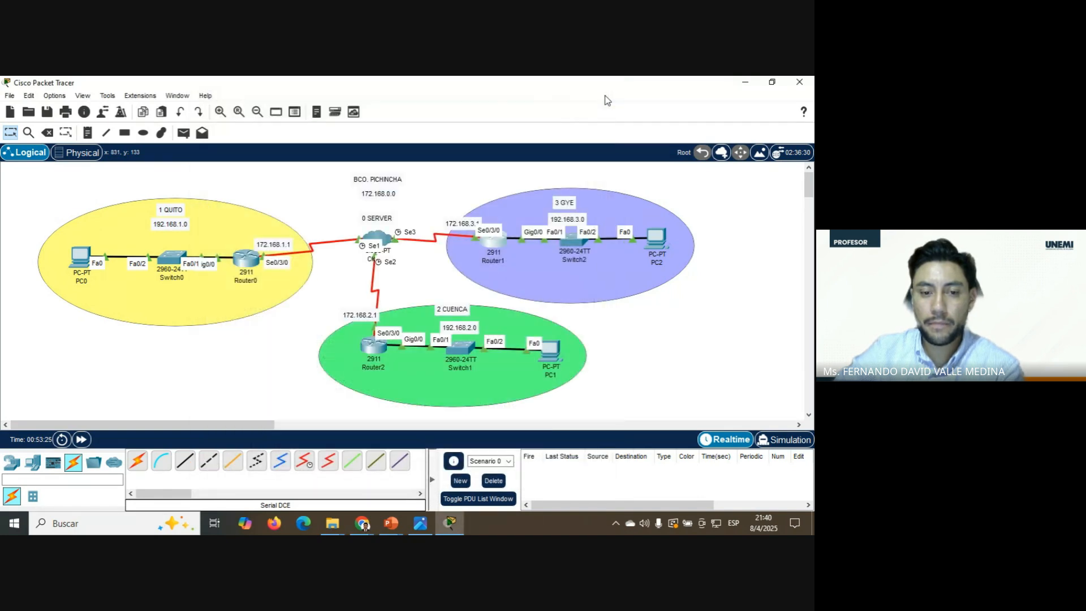
- Test connectivity with a simple PDU from Router0 to Router2, and delete the test scenario
left_click(184, 134)
left_click(249, 260)
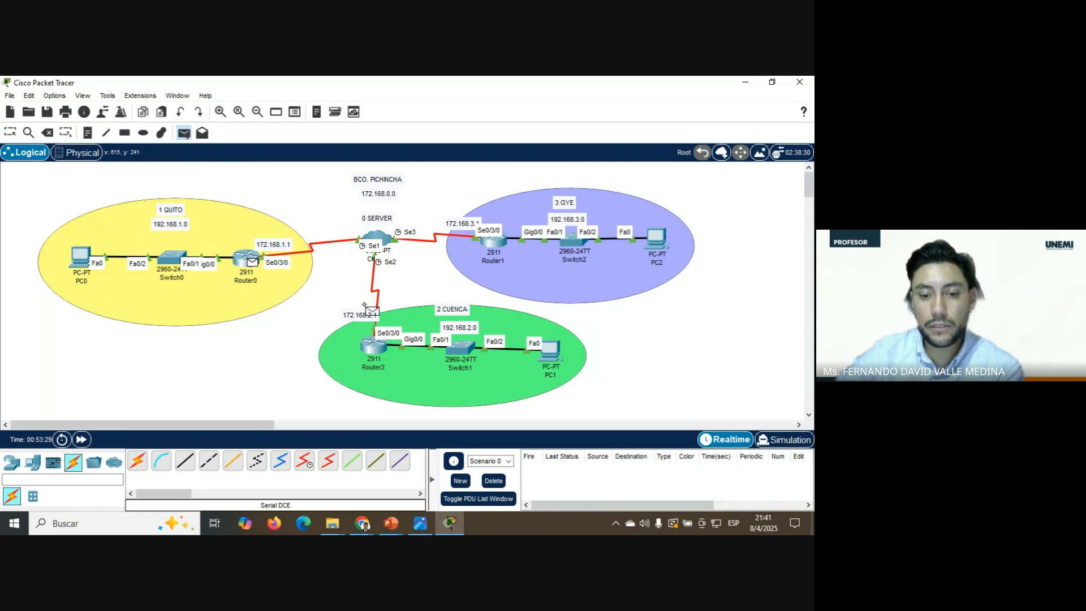
left_click(372, 348)
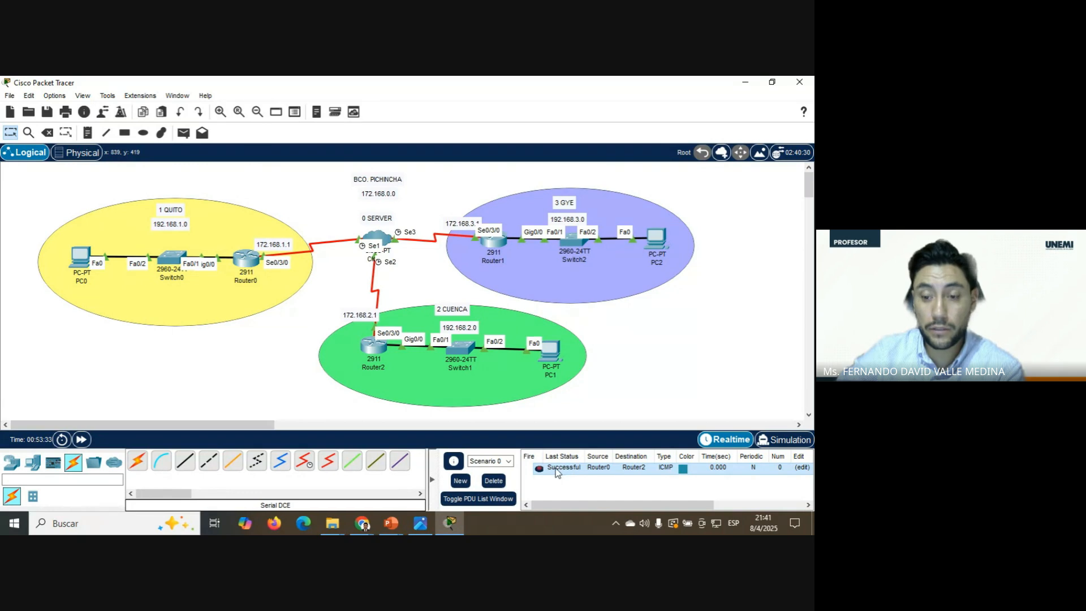
left_click(493, 480)
- Test connectivity with a simple PDU from Router0 to Router1, and delete the test scenario
left_click(183, 134)
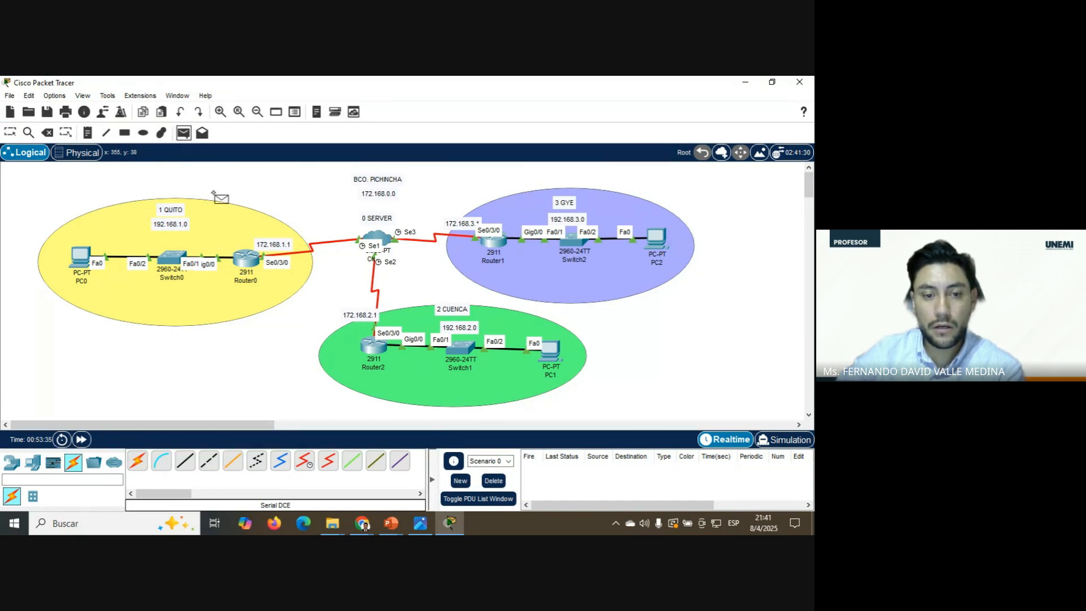
left_click(246, 258)
left_click(494, 244)
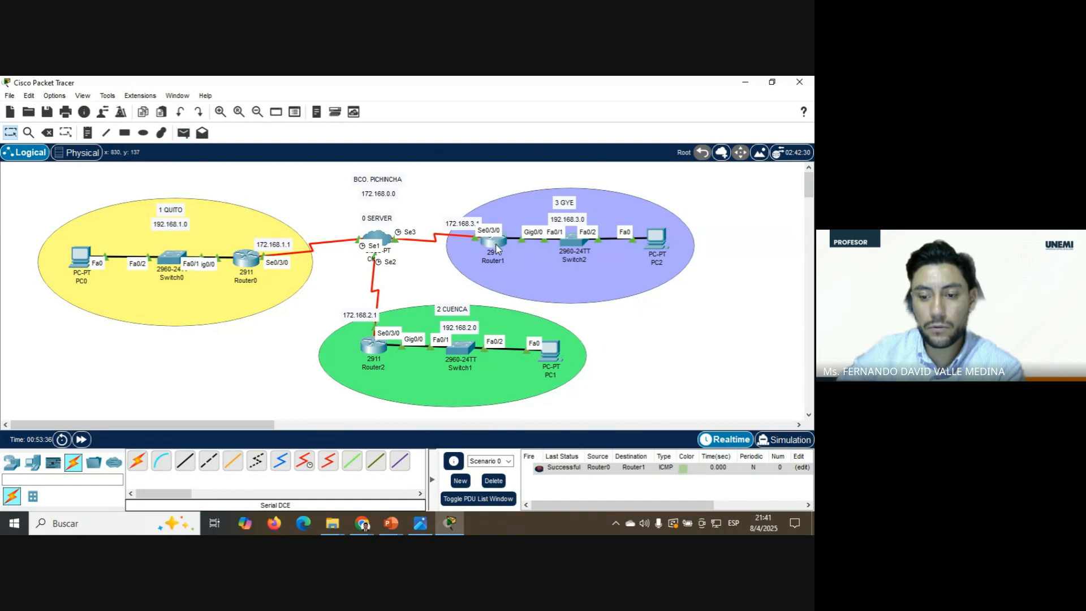
left_click(494, 481)
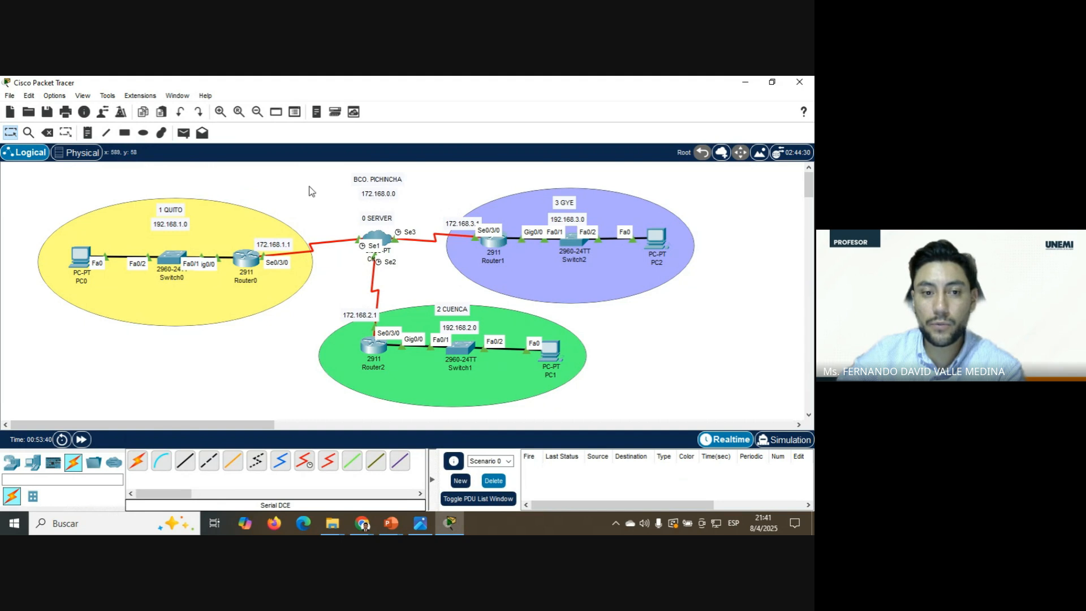
- Test connectivity with a simple PDU from Router2 to Router1, and delete the test scenario
left_click(182, 134)
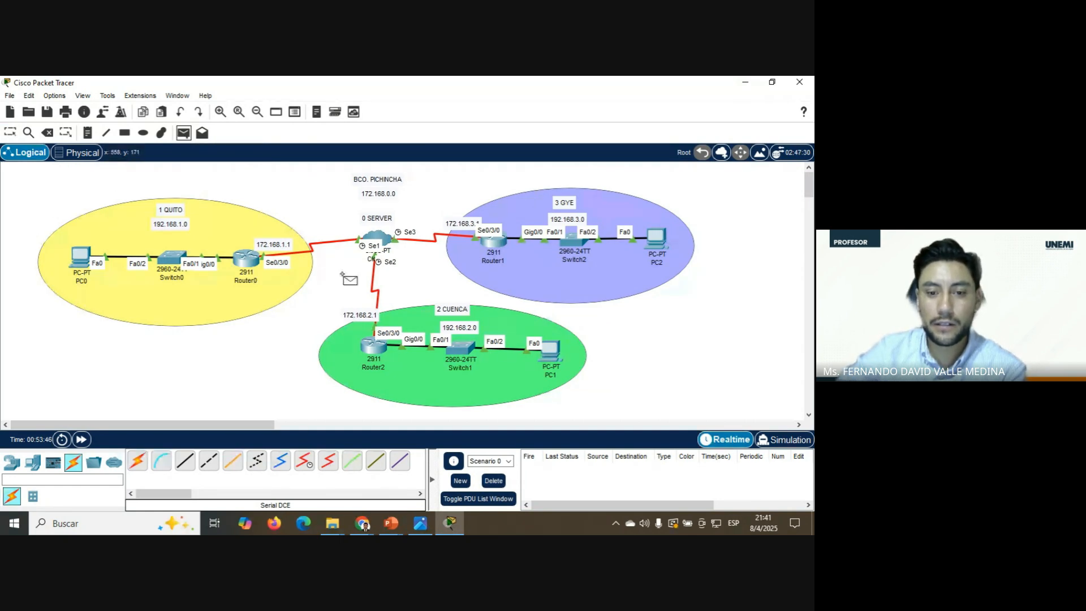
left_click(375, 345)
left_click(480, 254)
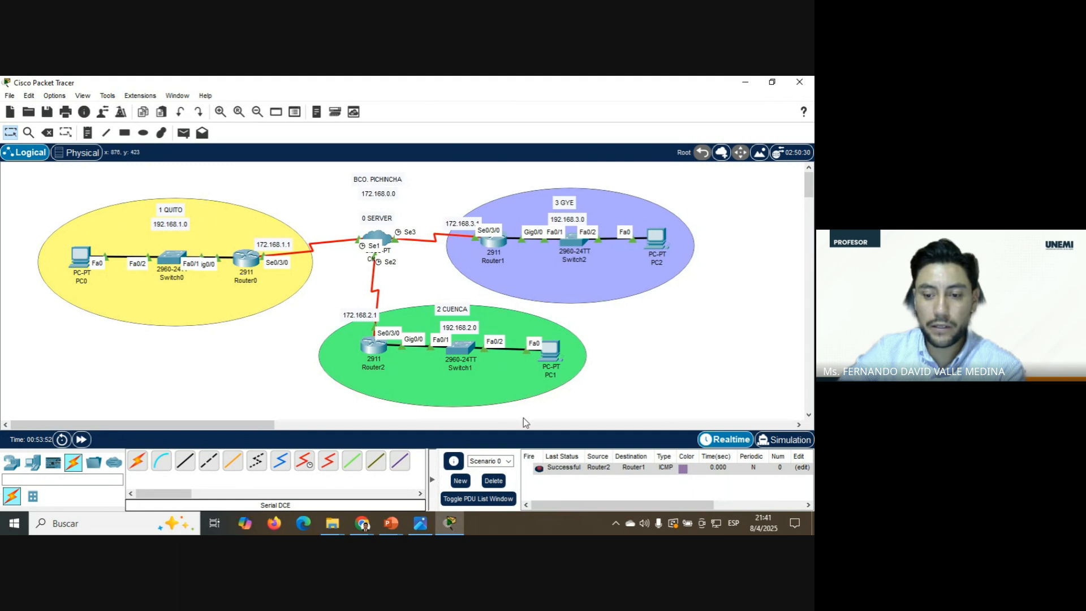
left_click(494, 481)
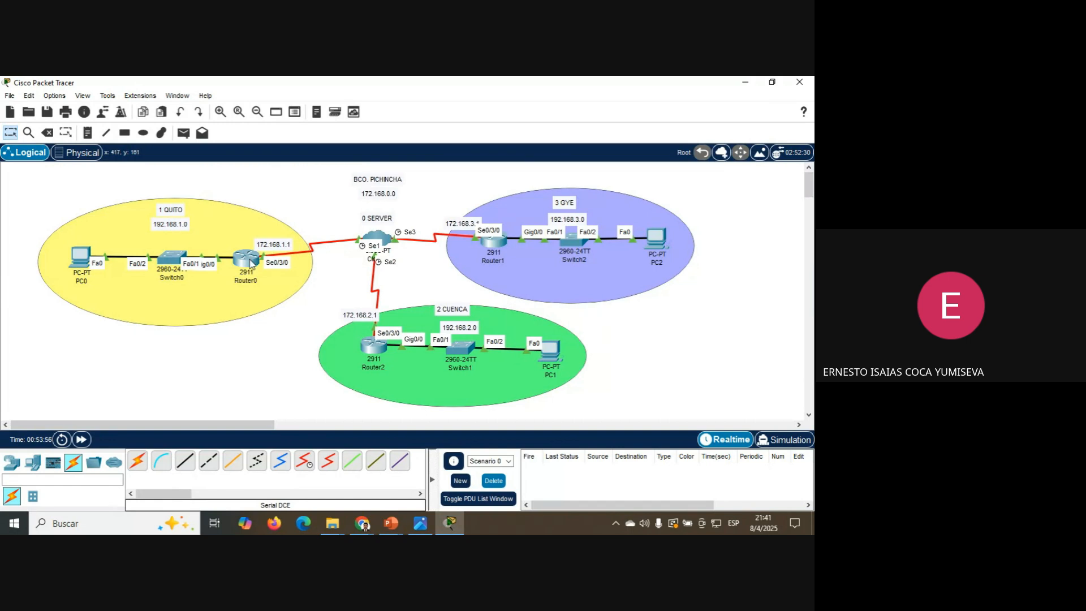
- Review the serial 0/3/0 interface and frame-relay encapsulation commands in Router1's command line, and close its settings
left_click(493, 249)
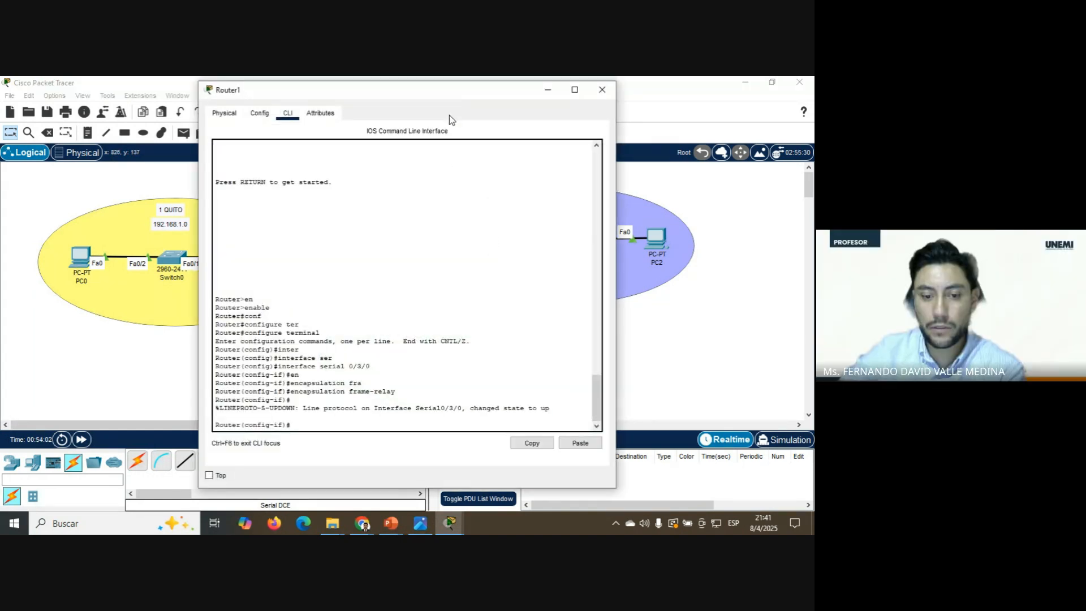
left_click_drag(429, 94, 501, 94)
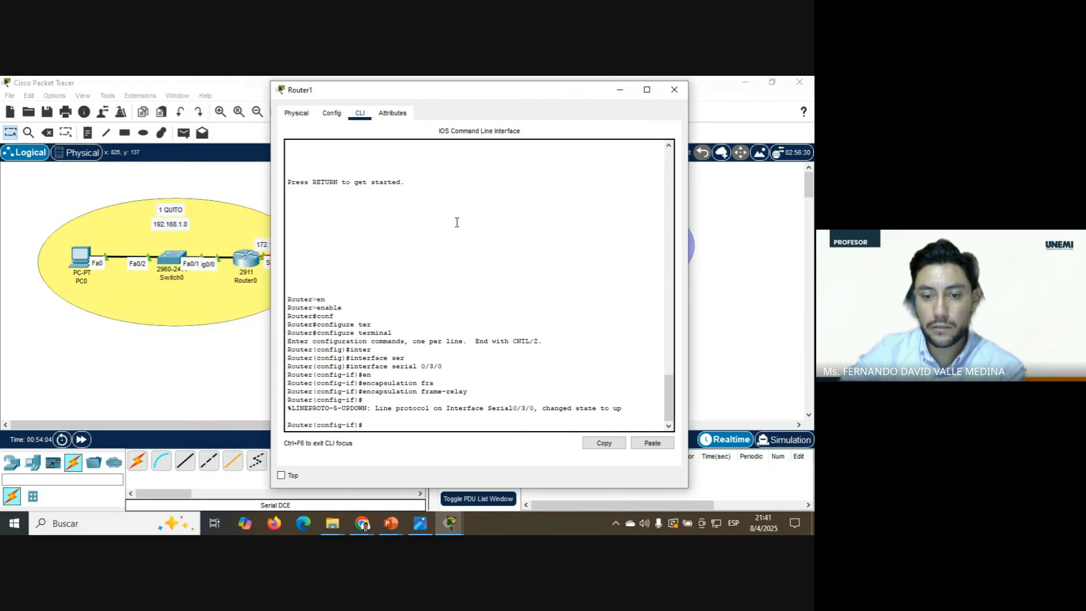
left_click_drag(363, 366, 442, 366)
left_click_drag(383, 391, 466, 393)
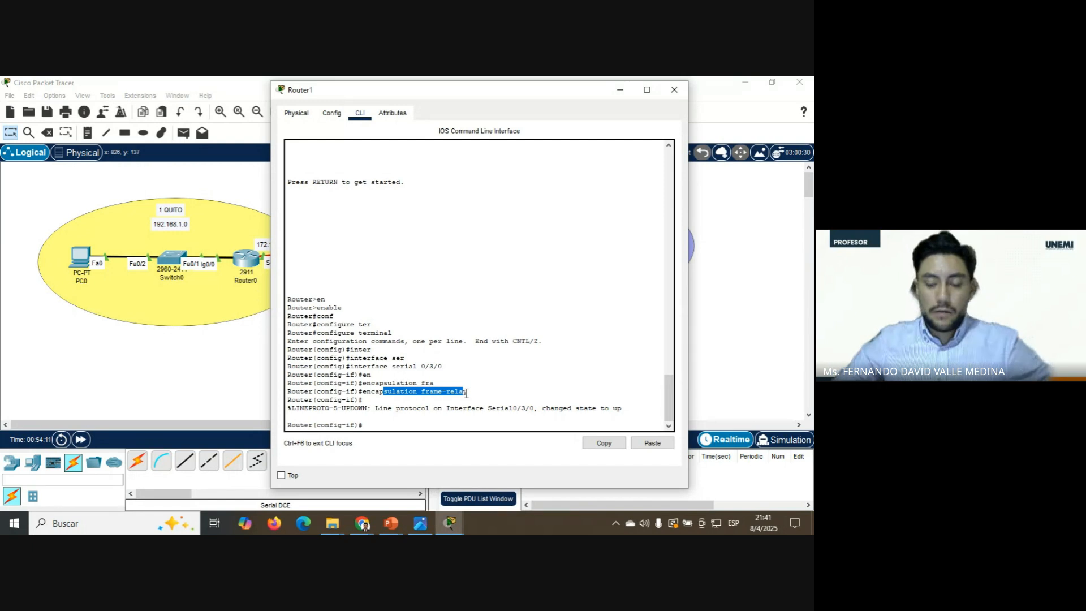
left_click(479, 389)
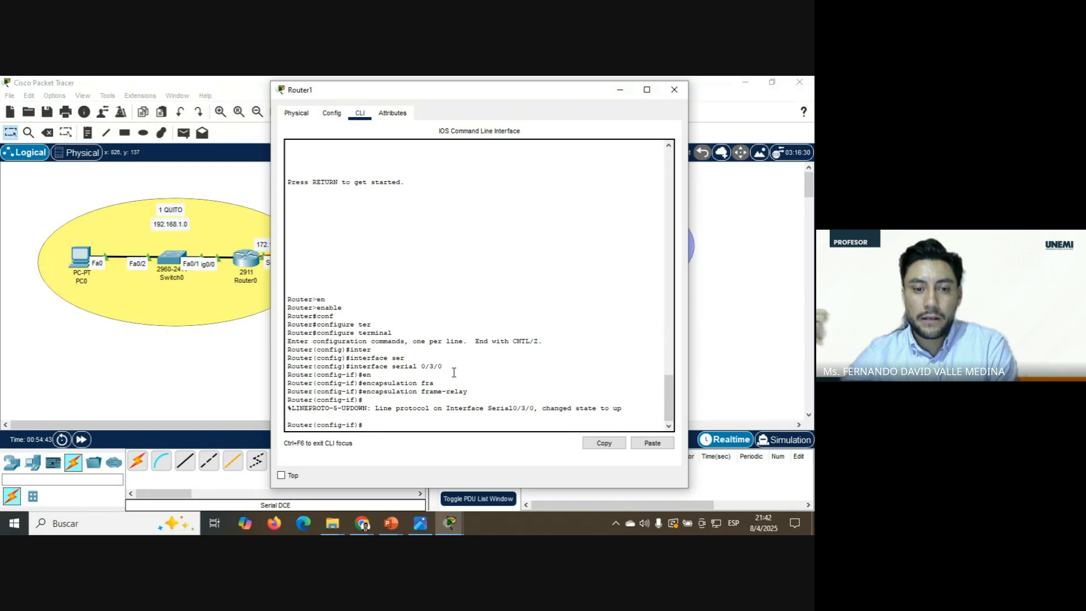
left_click(674, 89)
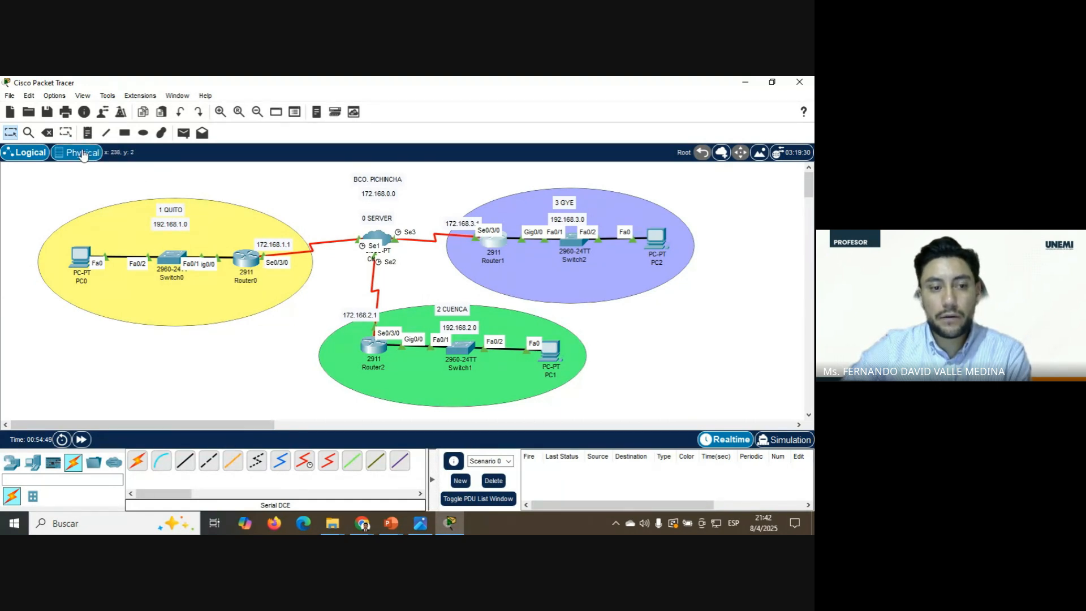
- Test connectivity with a simple PDU from PC0 to PC1, and delete the test scenario
left_click(184, 133)
left_click(84, 259)
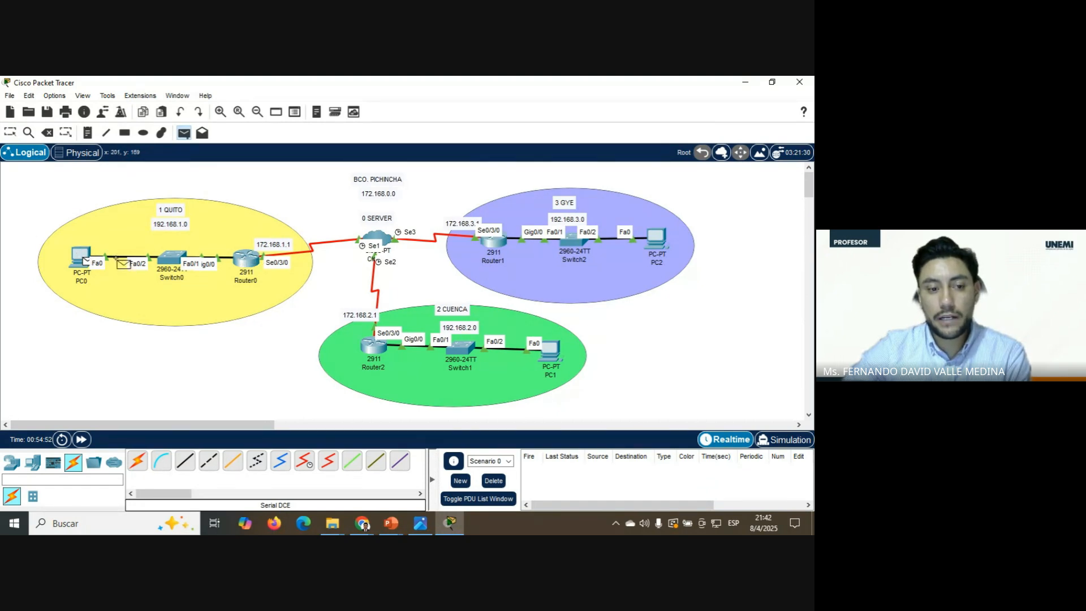
left_click(550, 351)
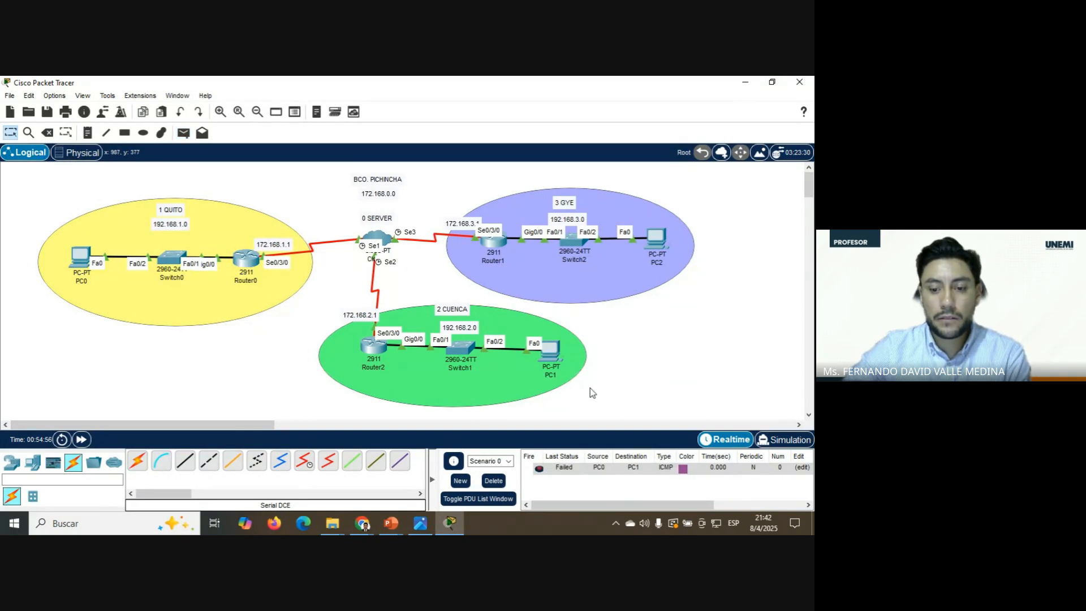
left_click(493, 480)
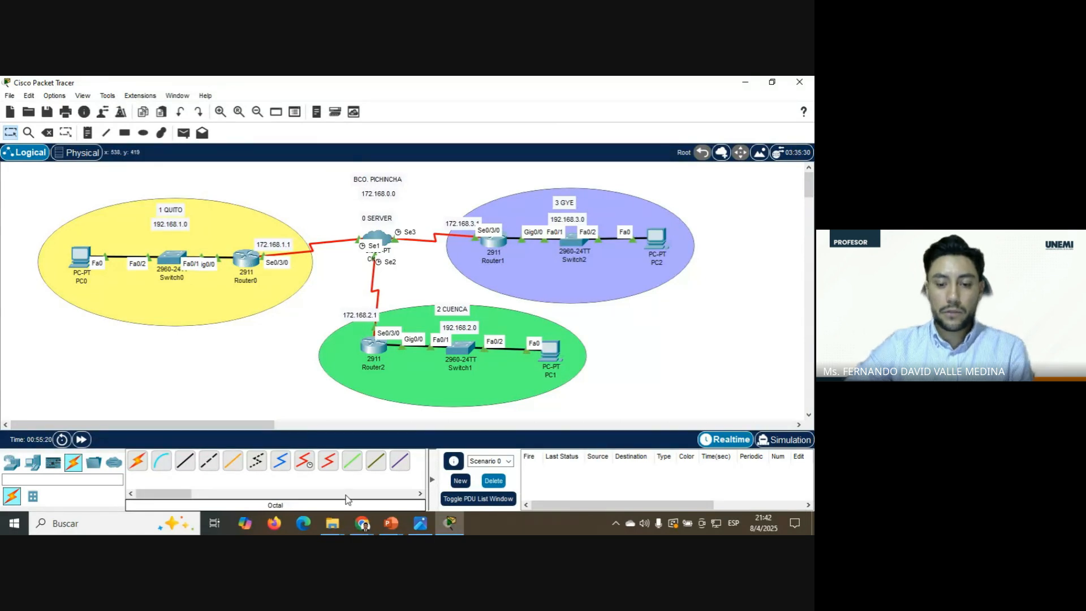
mouse_move(361, 530)
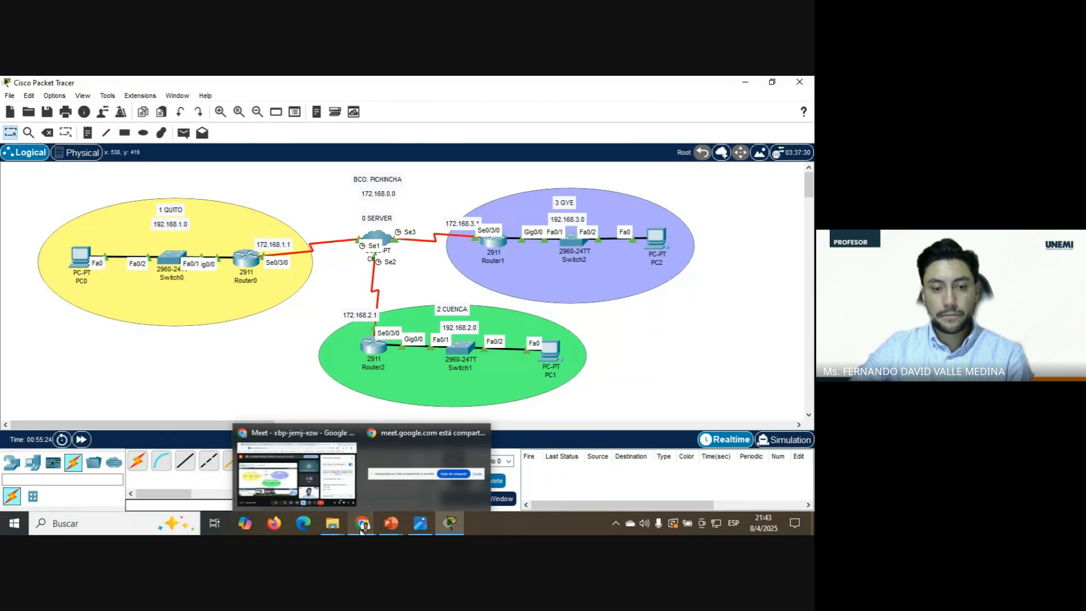
left_click(353, 498)
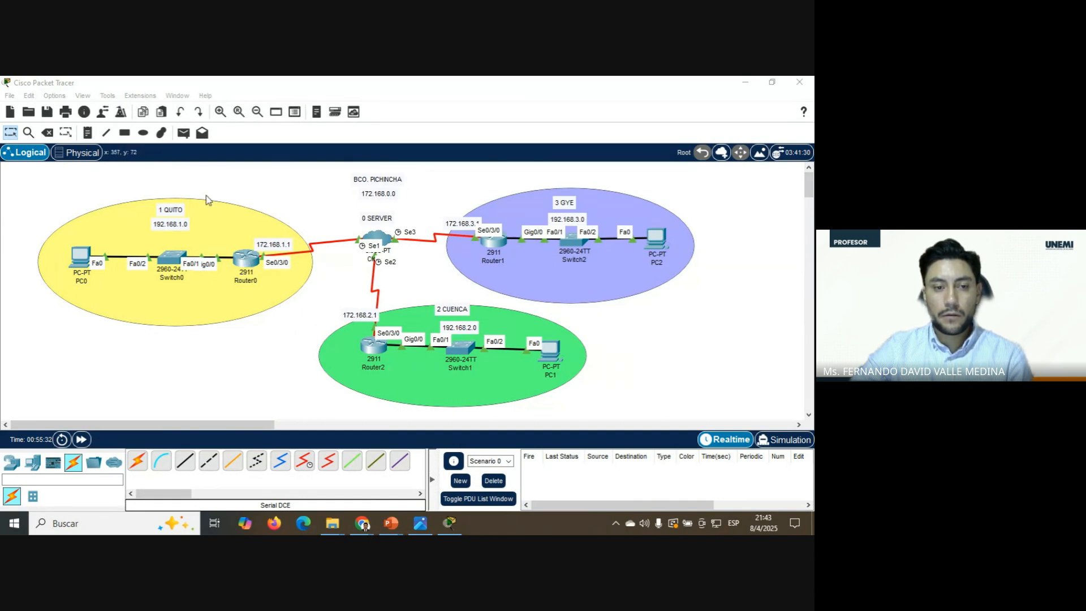
- Test connectivity with a simple PDU from Router0 to Router2, and delete the test scenario
left_click(183, 132)
left_click(247, 259)
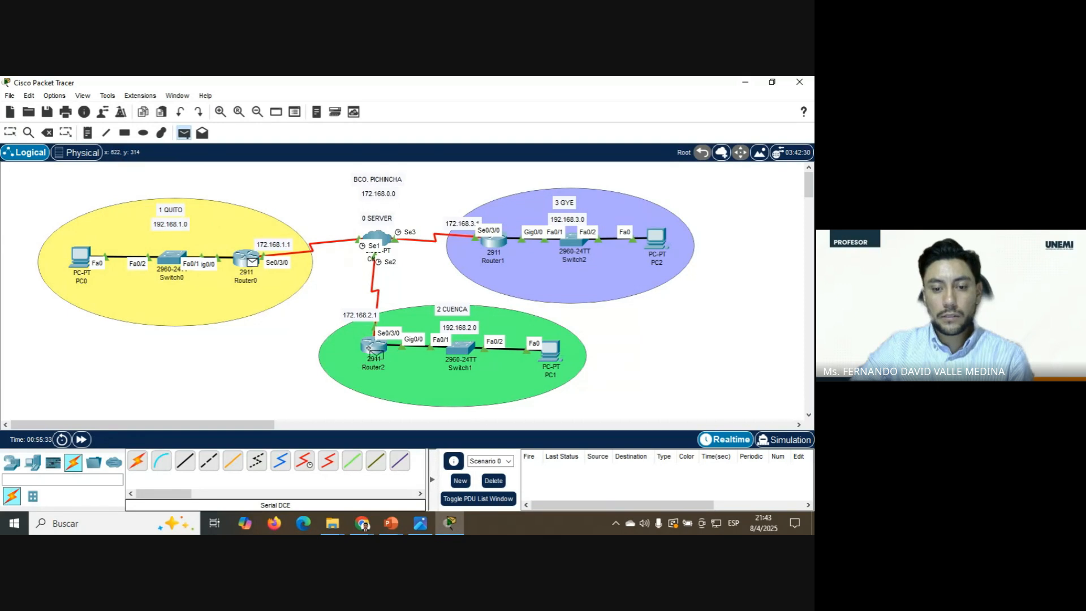
left_click(371, 348)
left_click(493, 481)
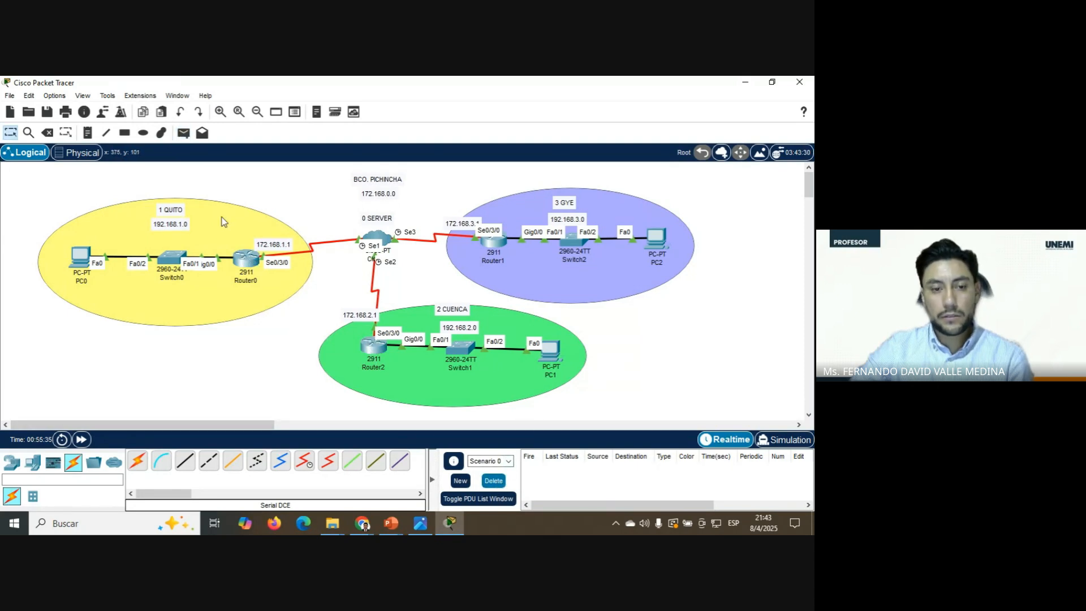
- Repeat the simple PDU test from PC0 to PC1, and delete the test scenario
left_click(183, 132)
left_click(82, 257)
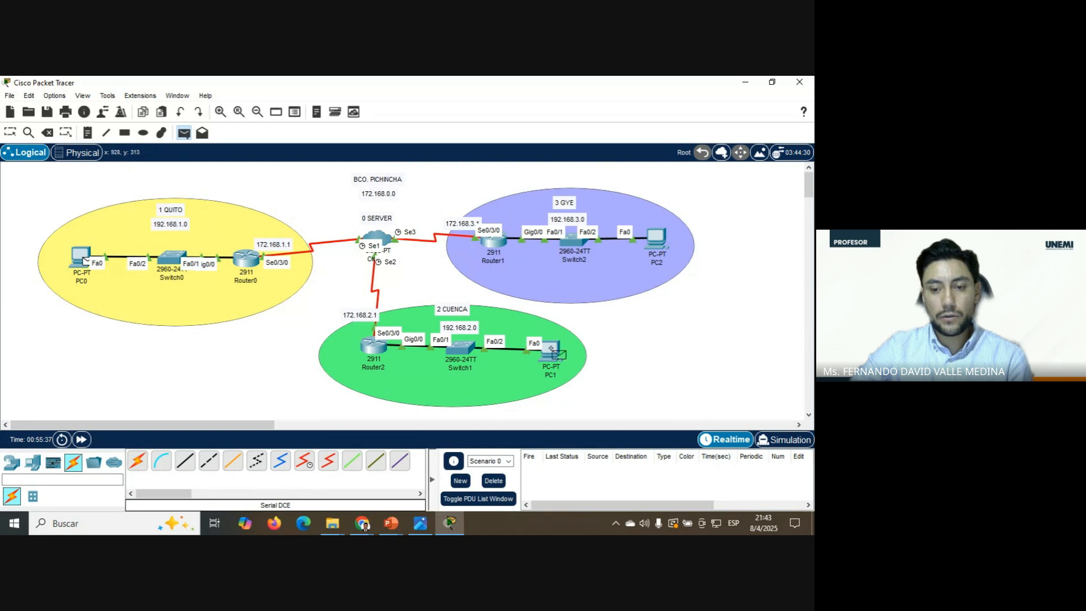
left_click(551, 348)
left_click(494, 481)
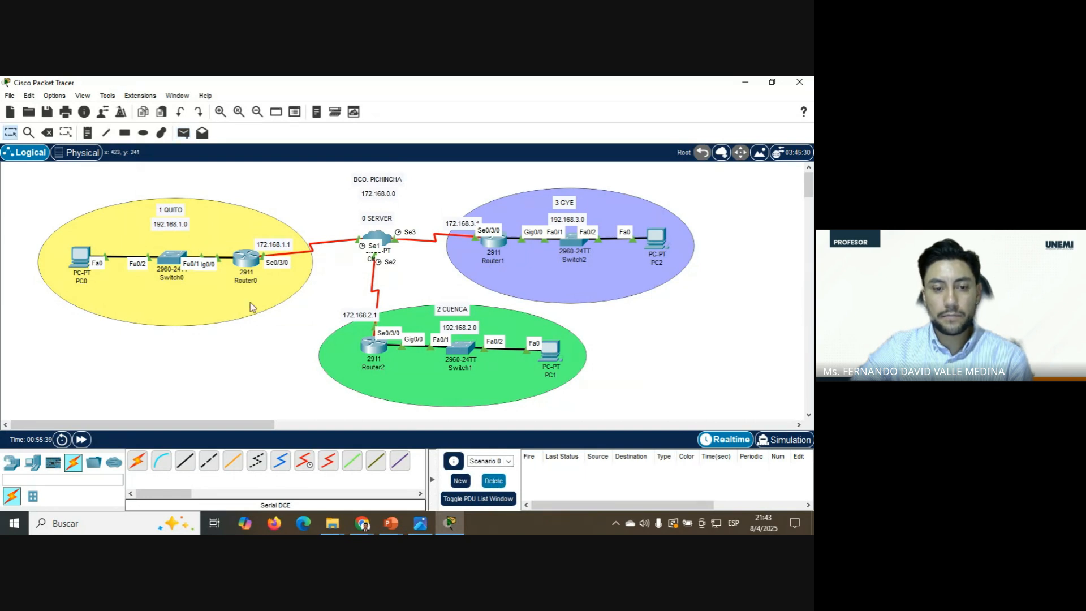
- Open Router0's command line and return from interface configuration to global configuration mode with exit
left_click(246, 264)
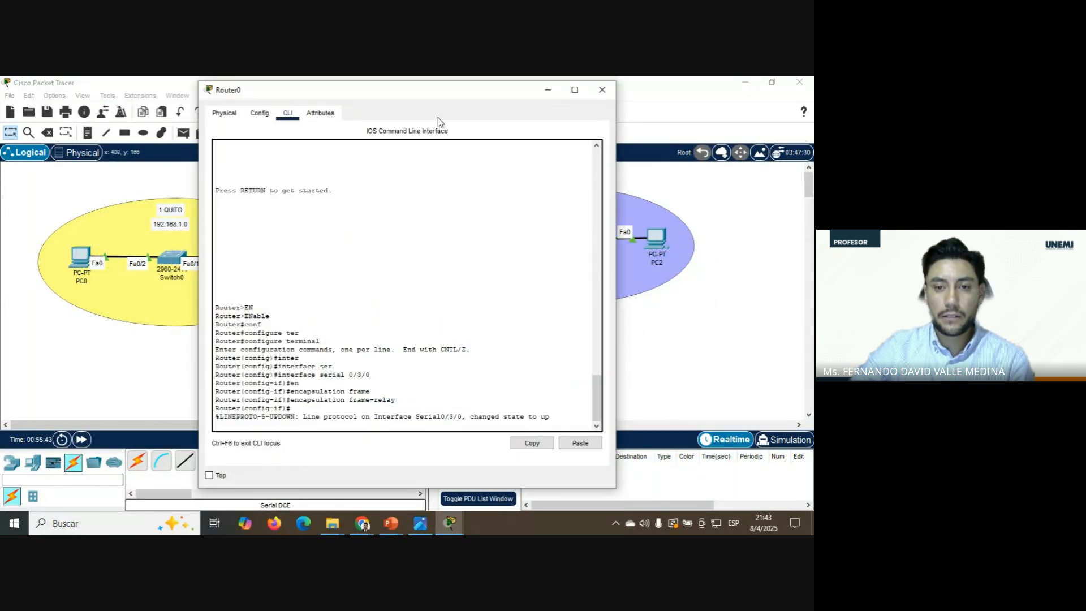
left_click(602, 90)
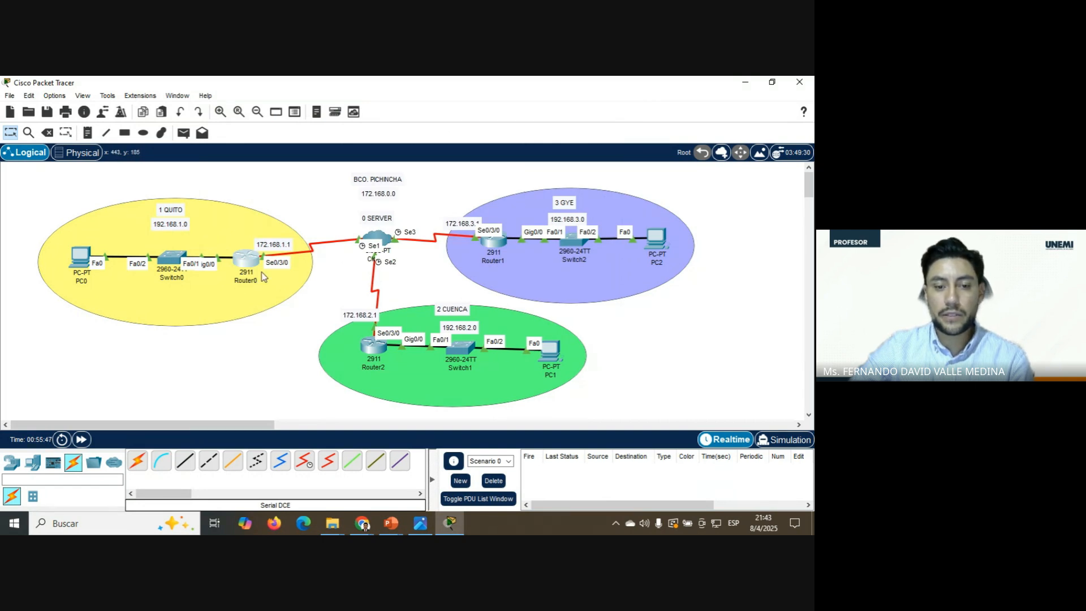
left_click(250, 262)
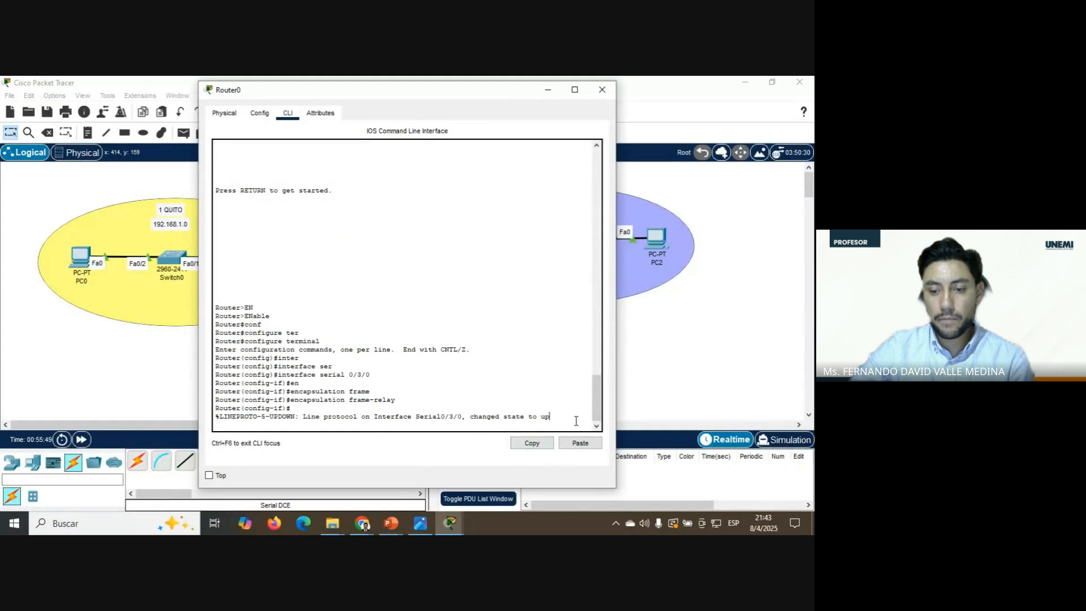
key("Return")
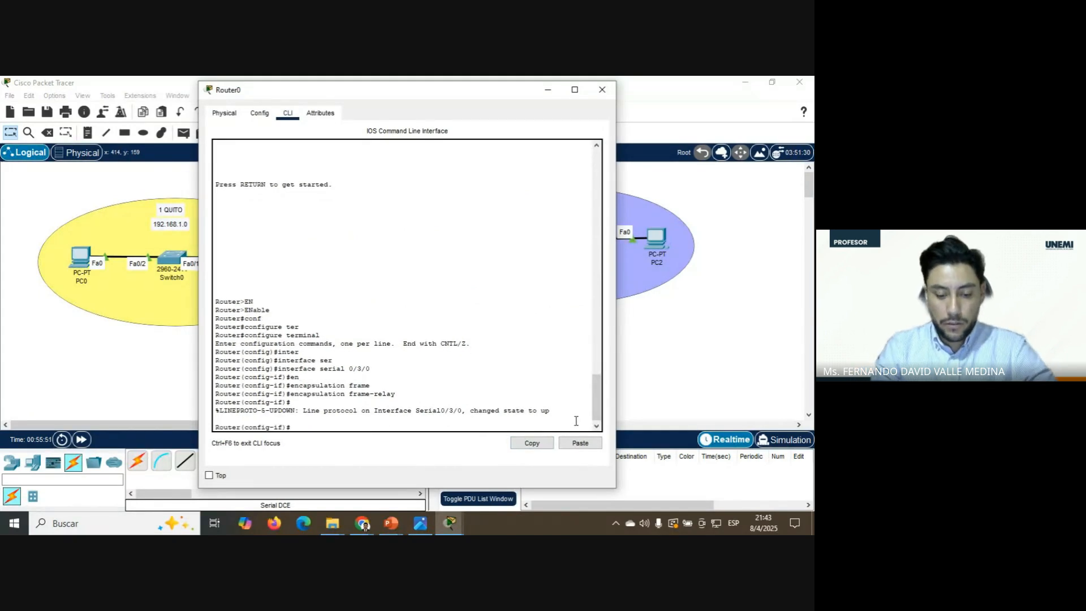
type("exit")
key("Return")
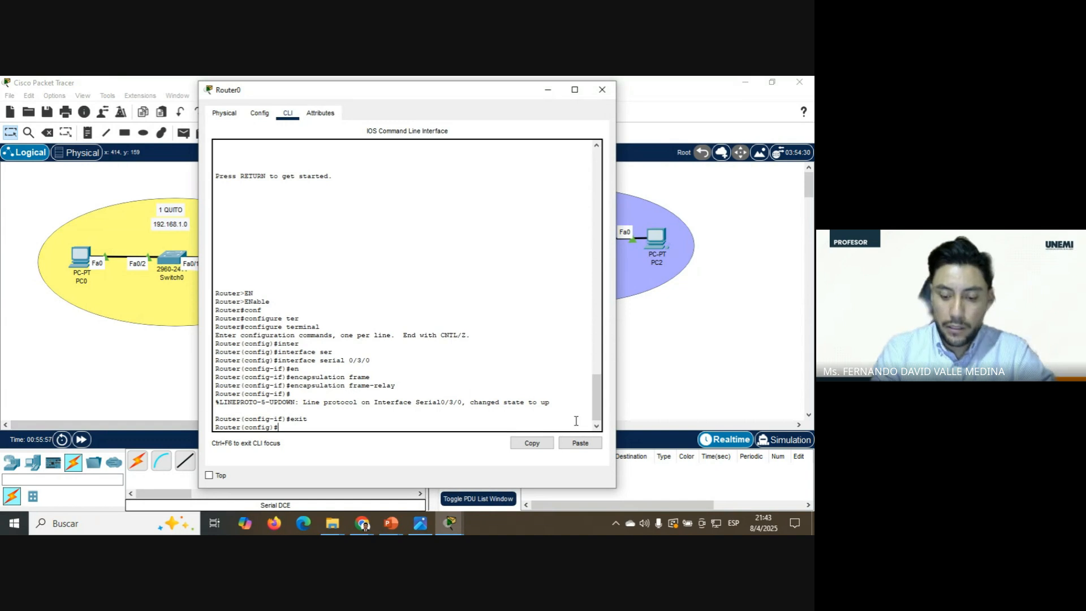
- Enter the static route command on Router0 for the CUENCA network as far as ip route 192.168.2.0 255.255.255.0
type("ip route")
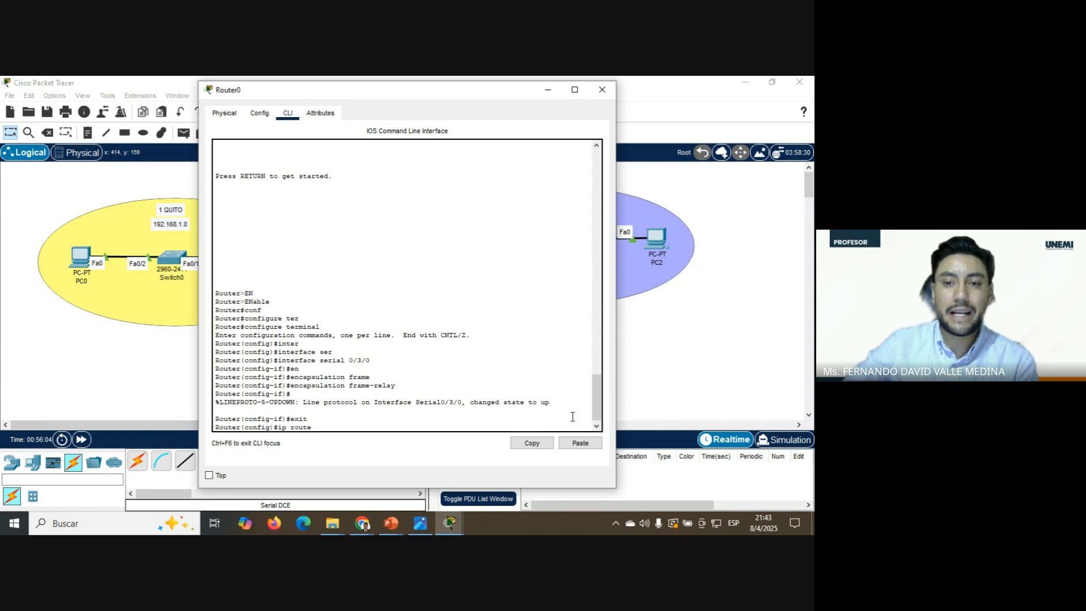
left_click_drag(481, 95, 263, 95)
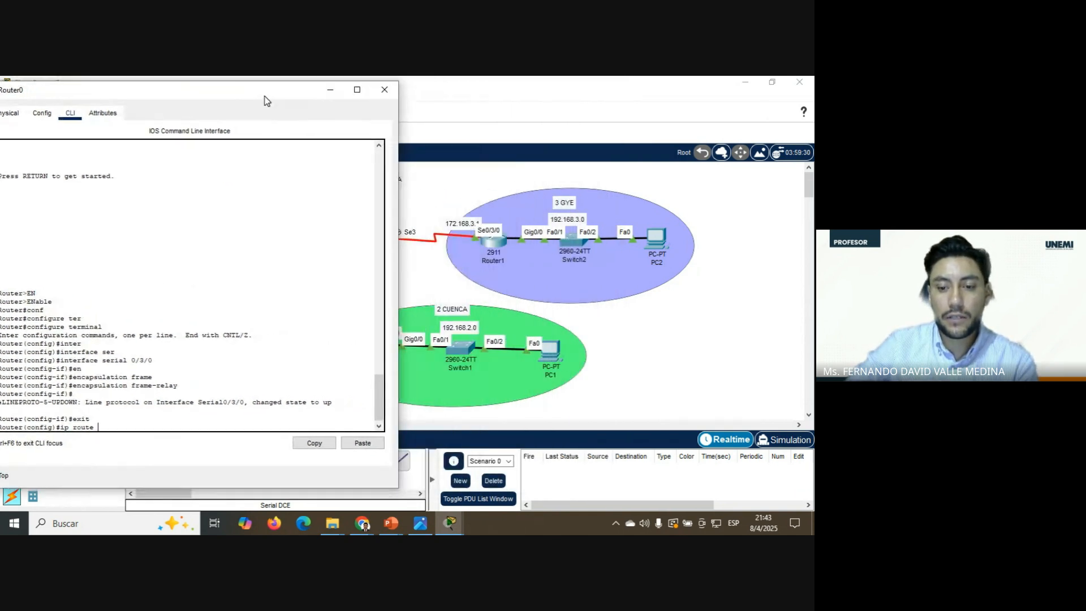
left_click(455, 328)
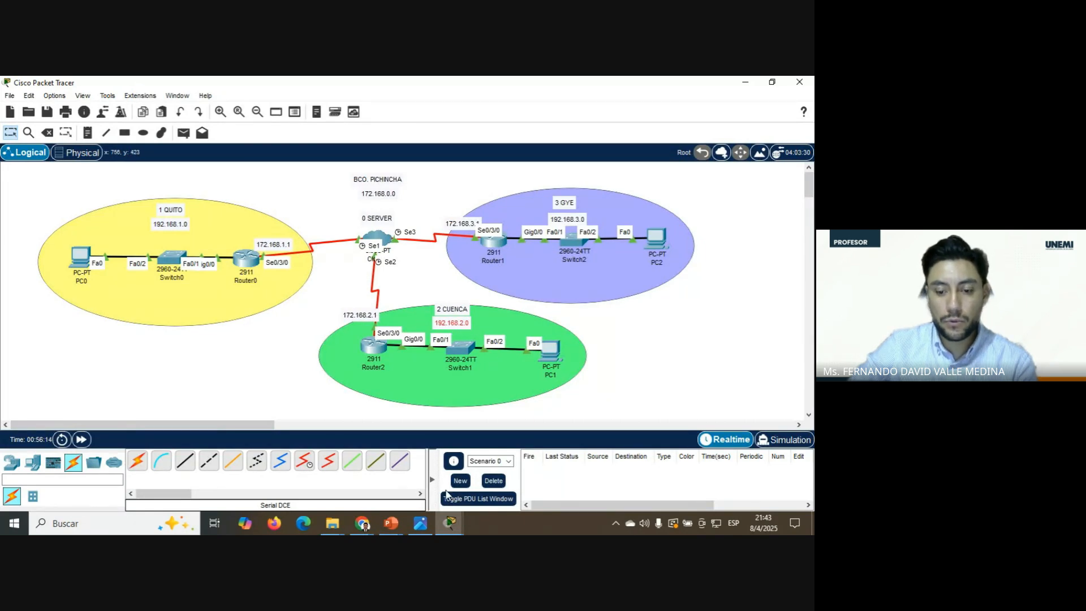
left_click(451, 523)
left_click(499, 494)
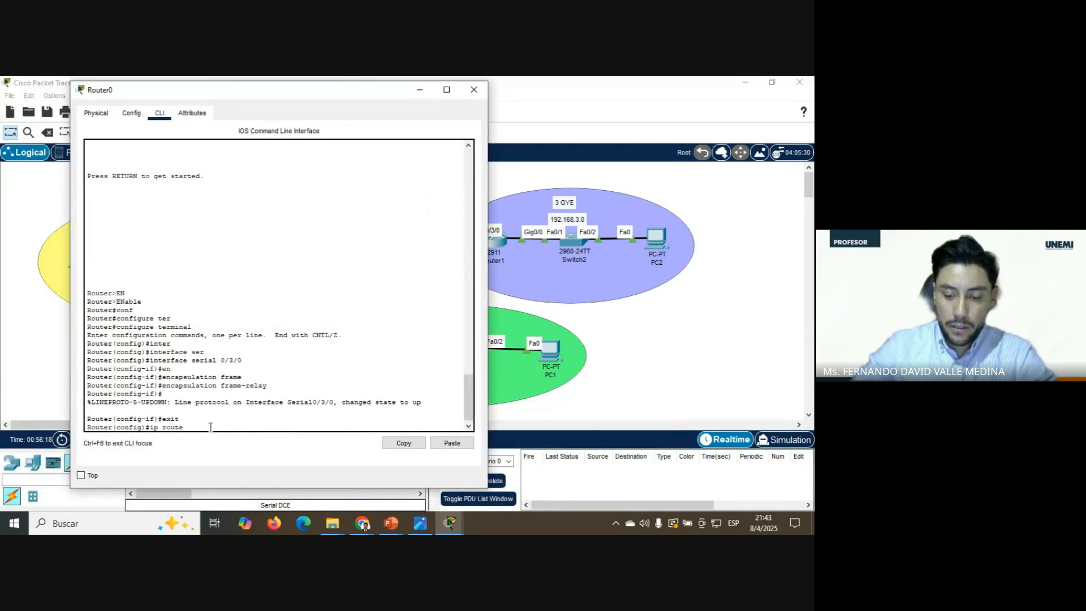
type("192.168")
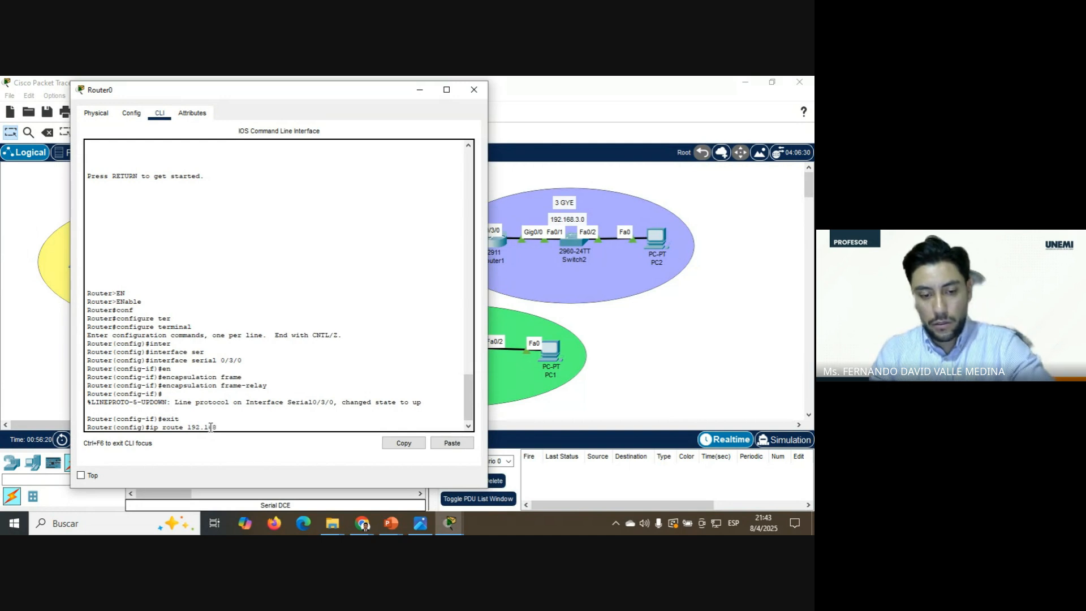
type(".2.0 ")
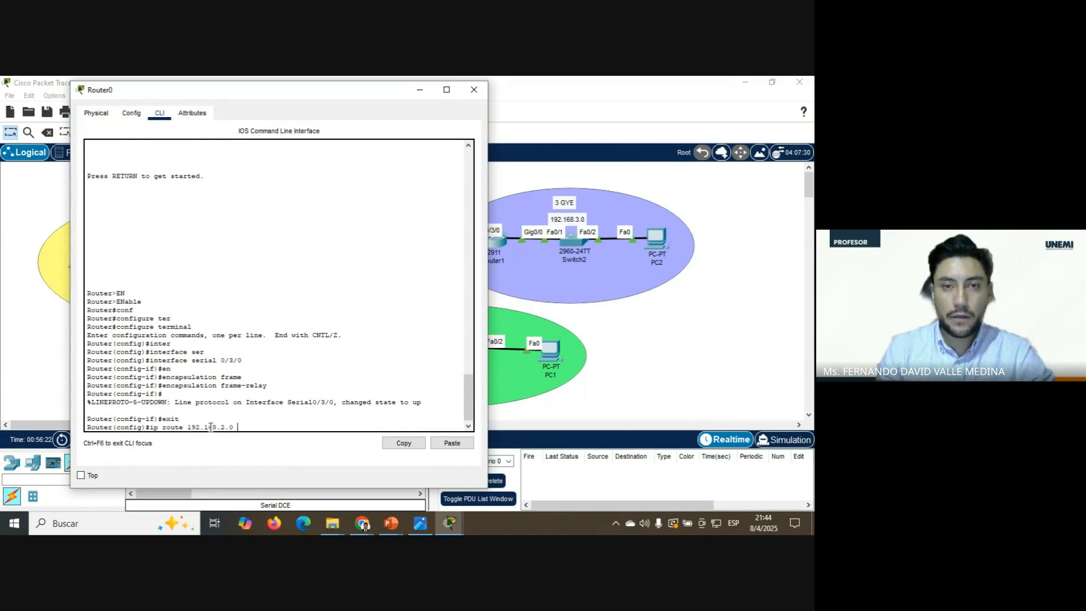
type("255")
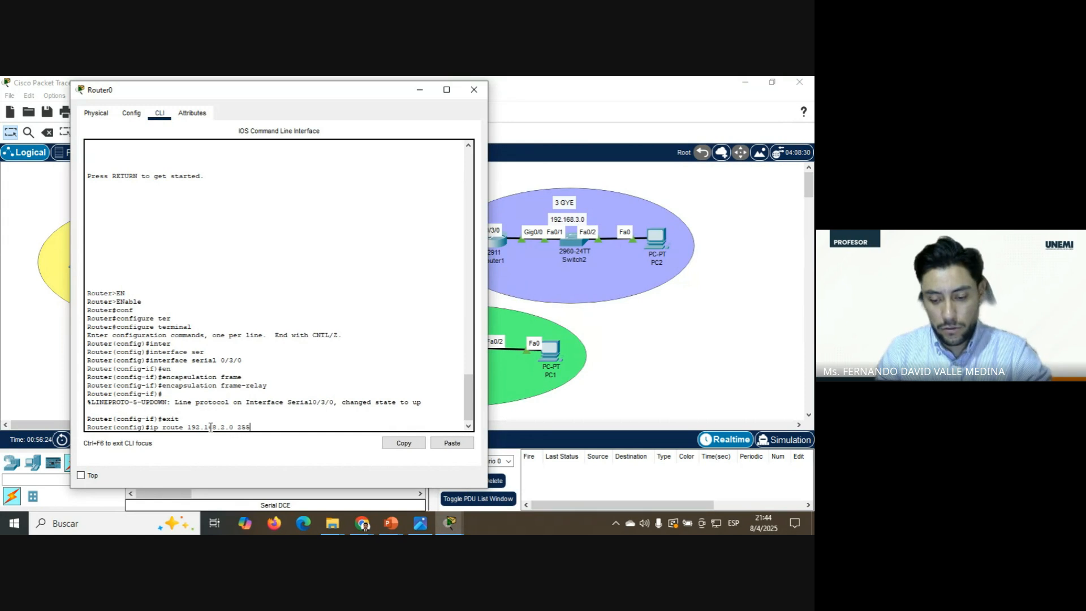
type(".255")
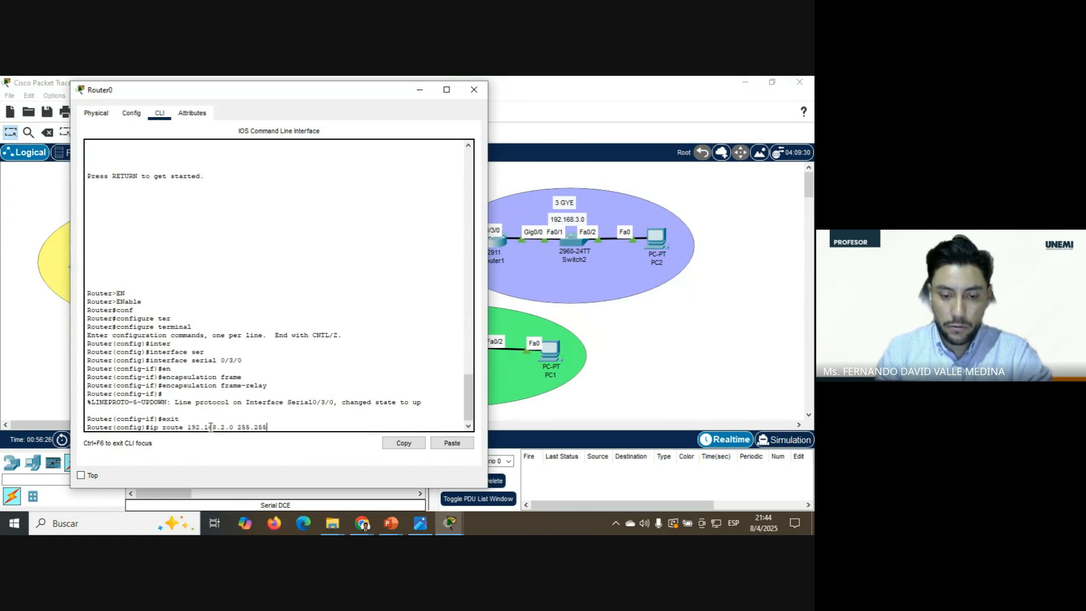
type(".255.0")
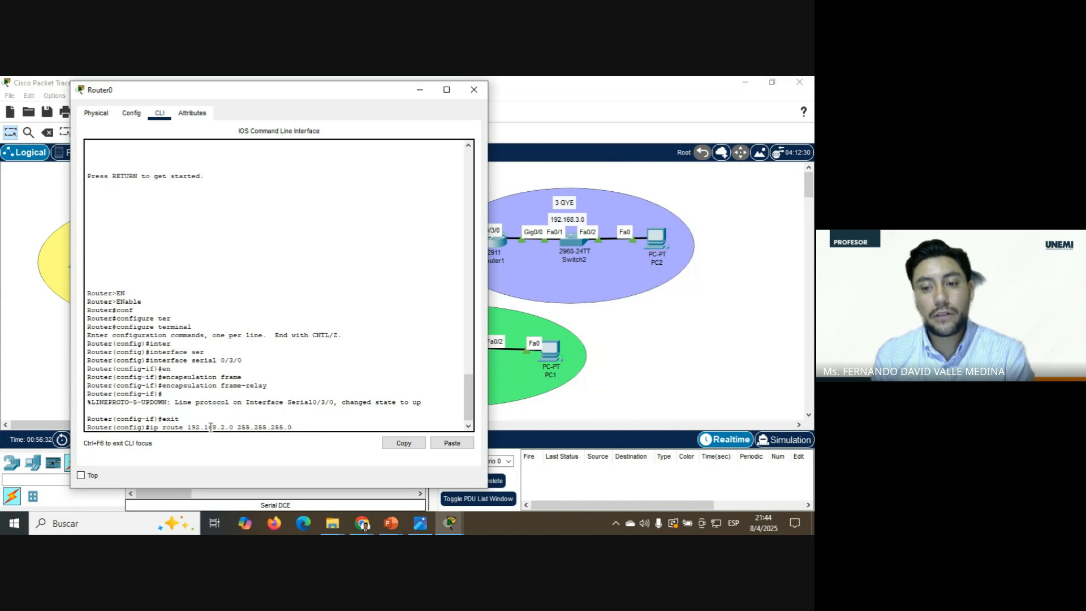
- Complete Router0's static route to 192.168.2.0 with next hop 172.168.2.1 and run the command
left_click_drag(366, 93, 783, 113)
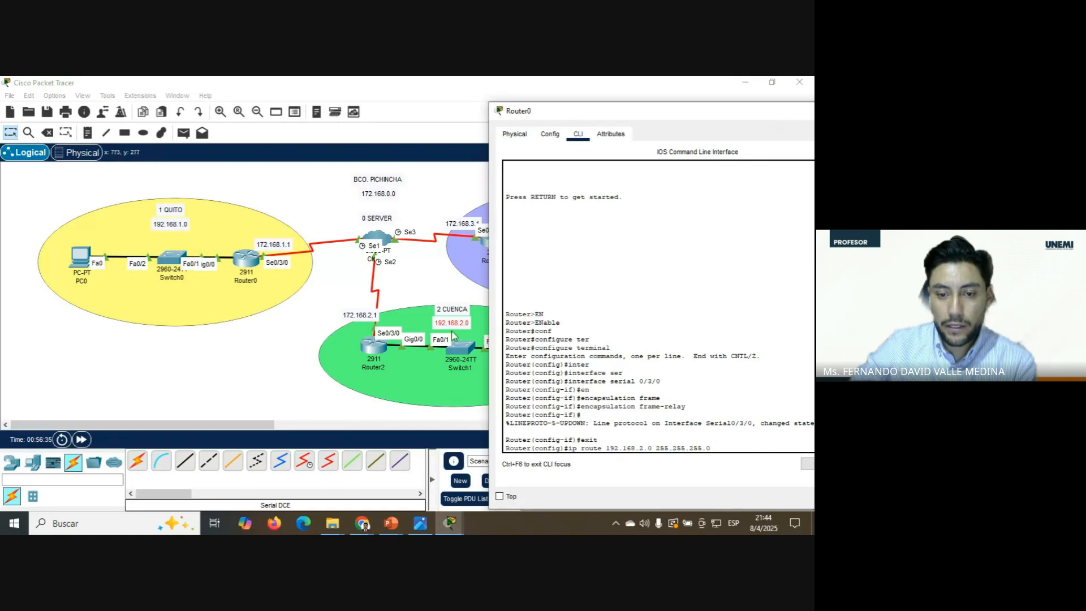
left_click(348, 331)
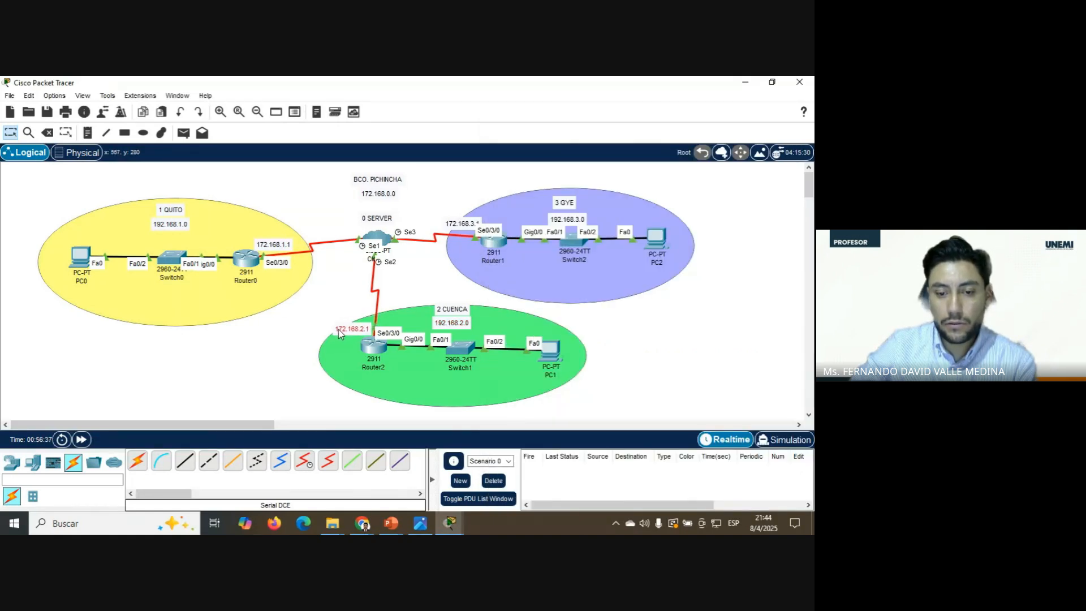
mouse_move(456, 521)
left_click(545, 474)
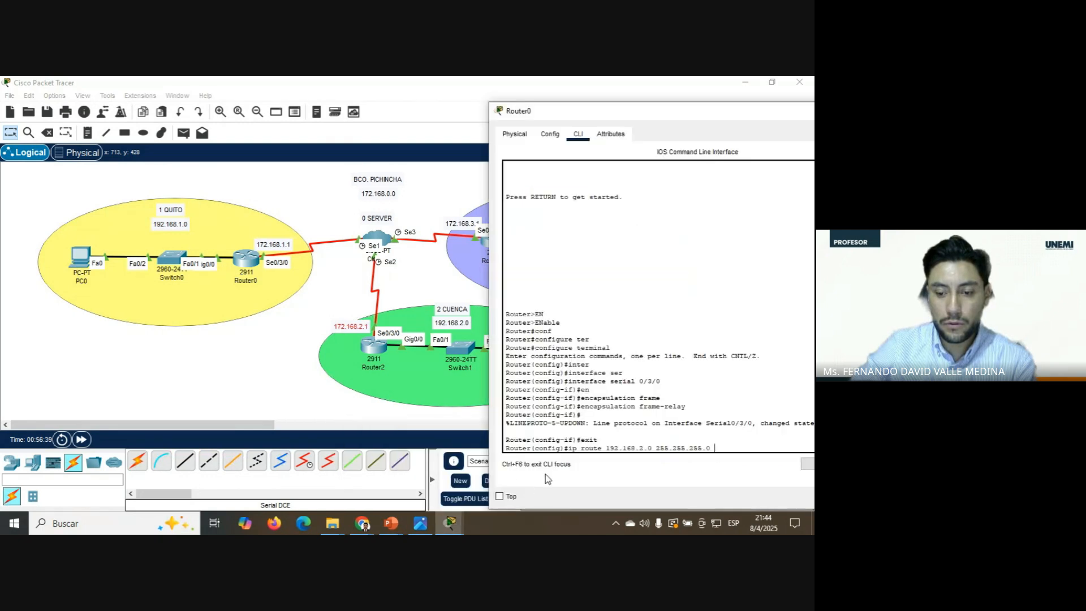
type("17")
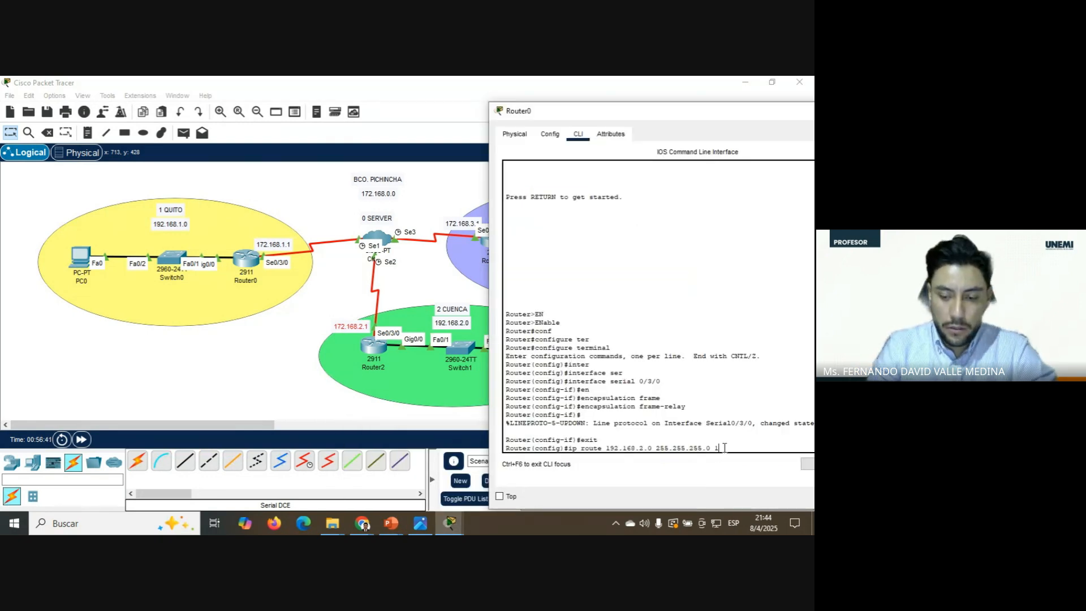
type("2.168.")
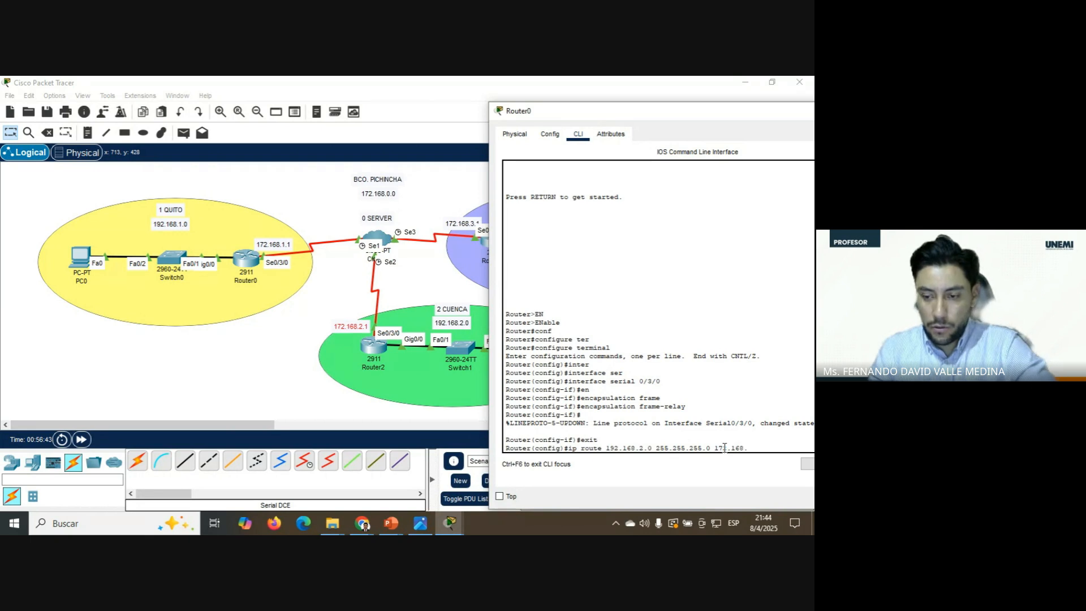
type("2.1")
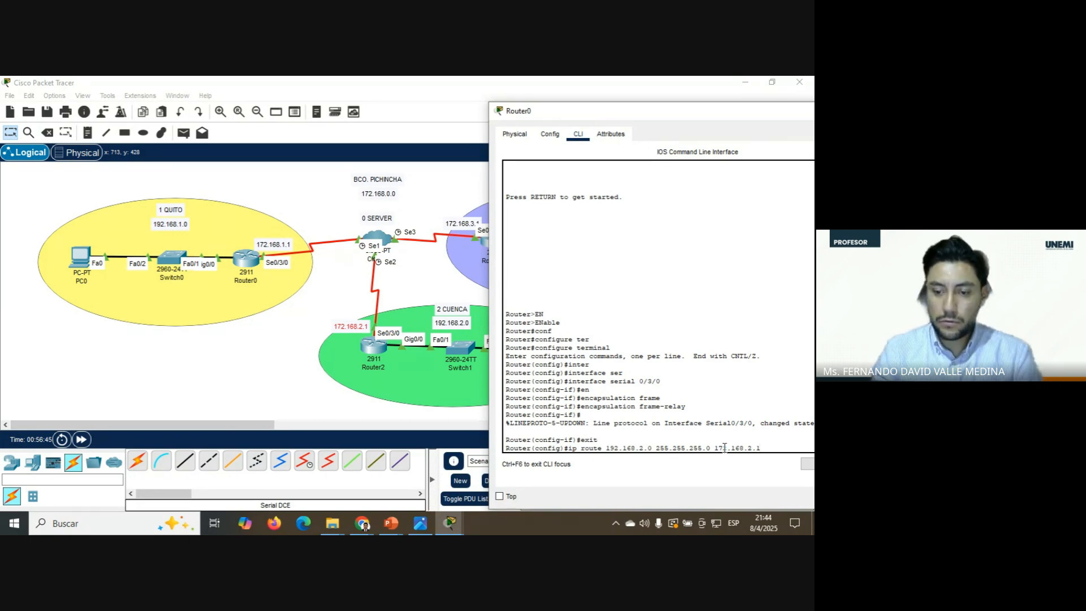
key("Return")
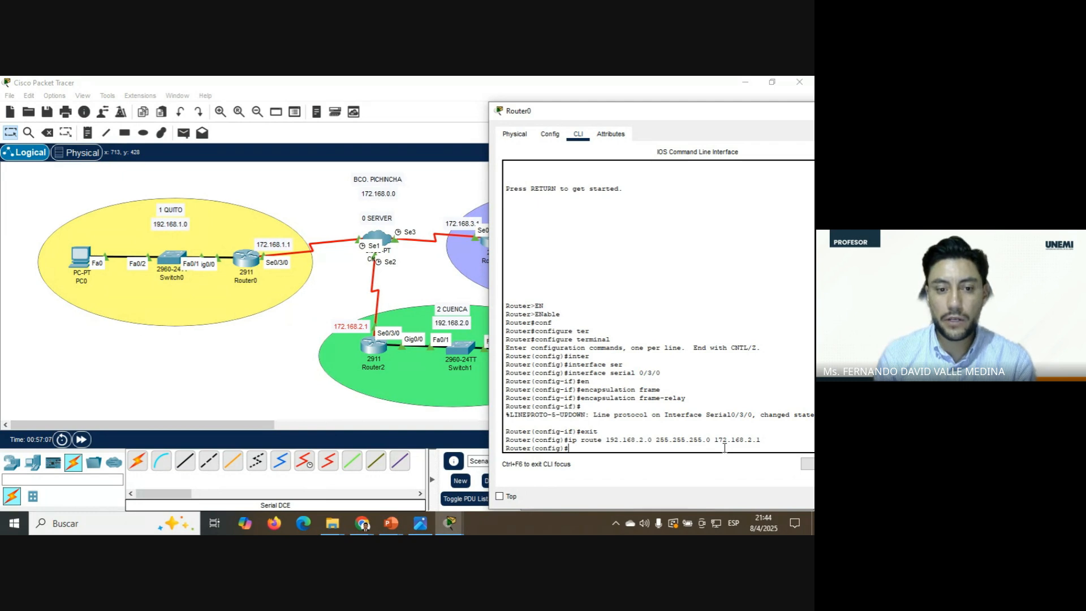
- Add a static route on Router0 to the GYE network 192.168.3.0 with mask 255.255.255.0 and next hop 172.168.3.1
type("i")
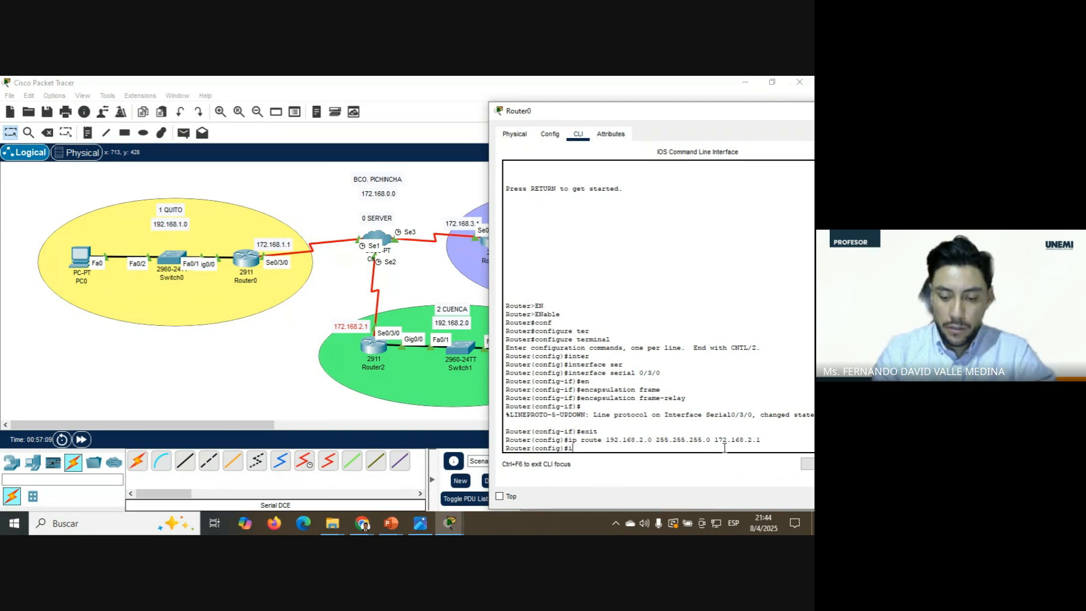
type("p route")
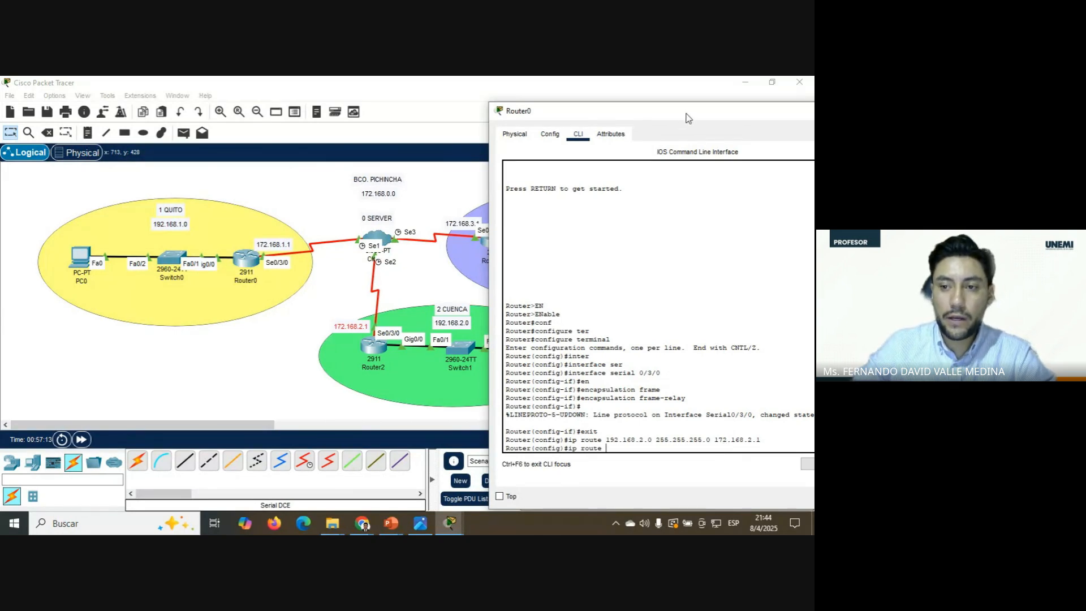
left_click_drag(686, 115, 263, 110)
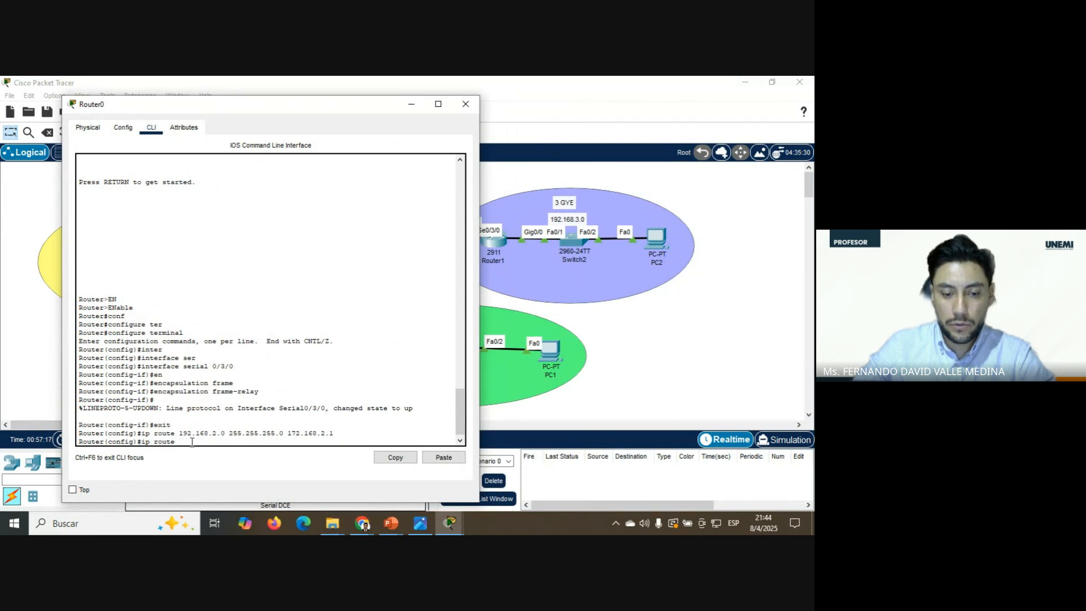
type("192.1")
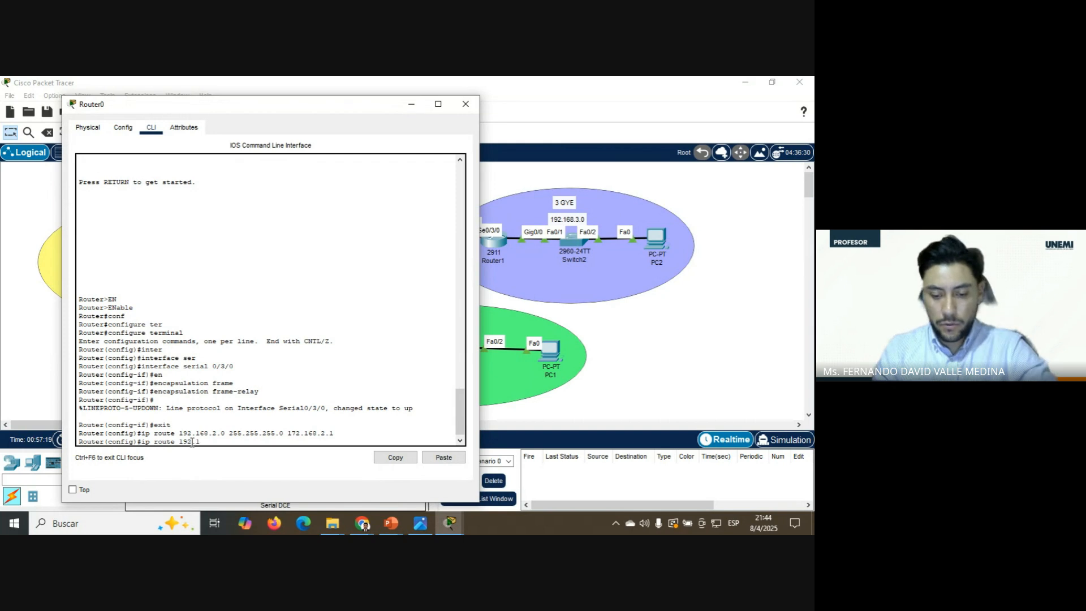
type("68.3.0 ")
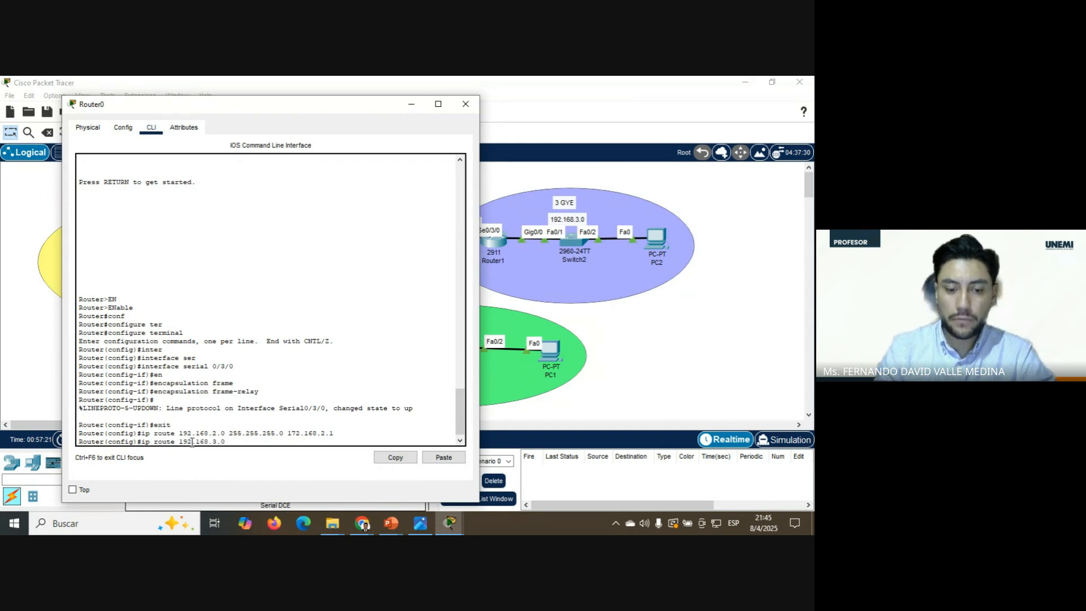
type("255.")
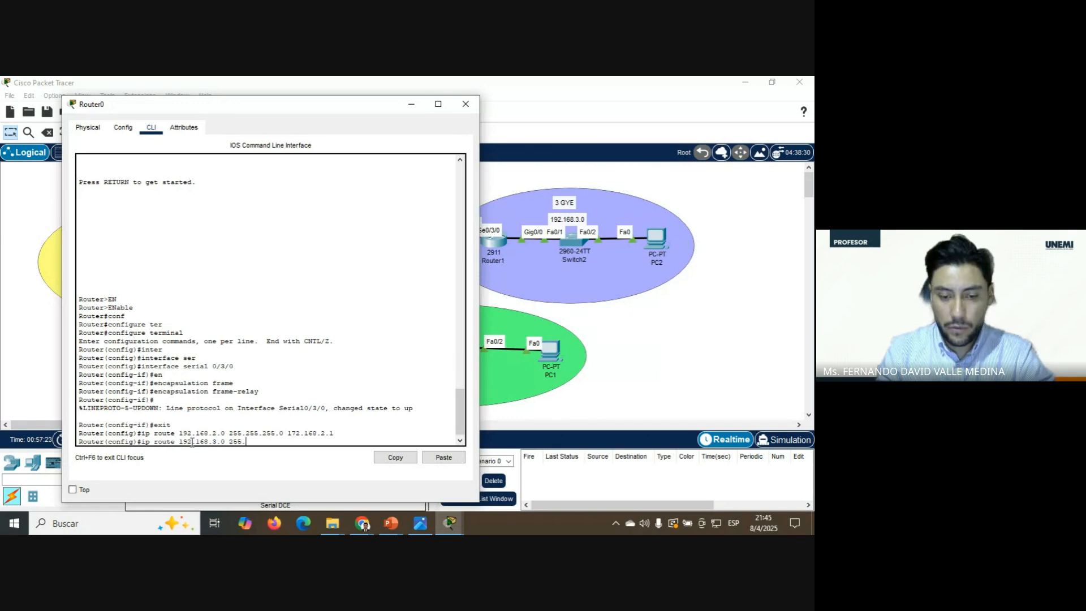
type("255.255.0")
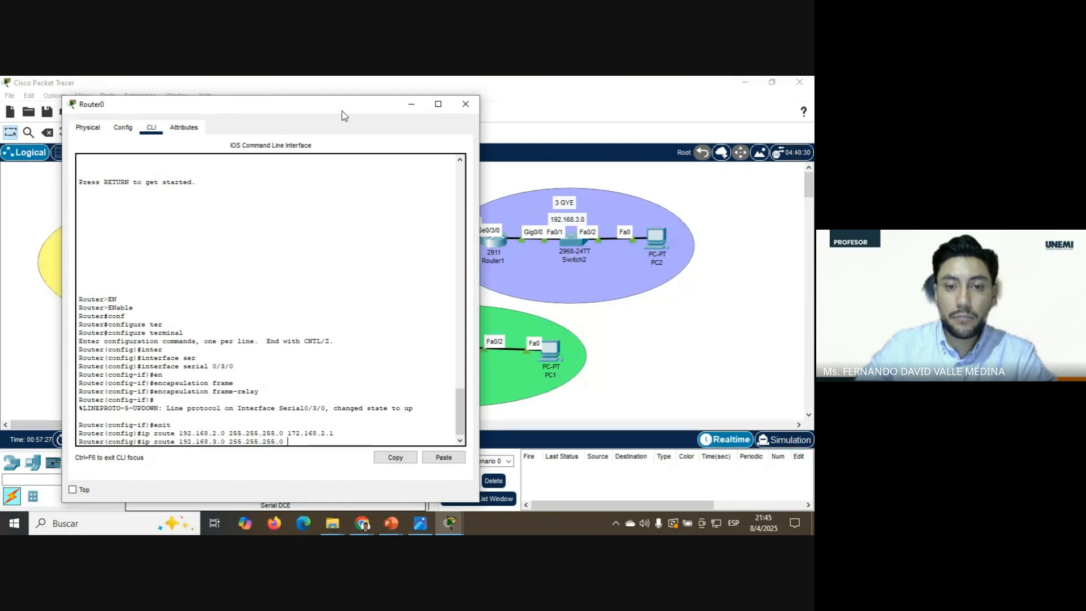
left_click_drag(343, 113, 275, 95)
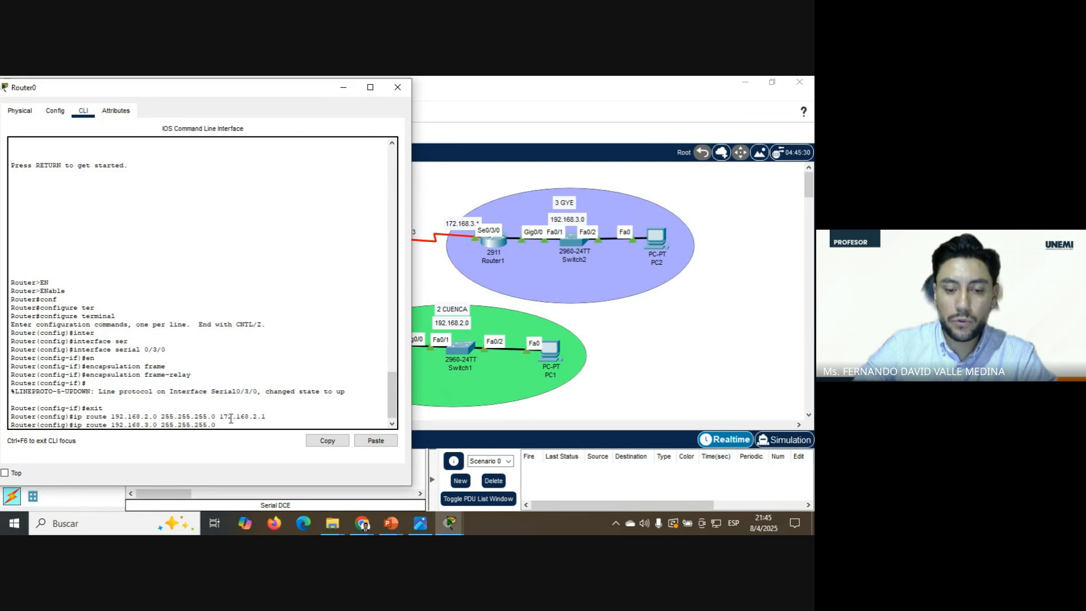
type("17")
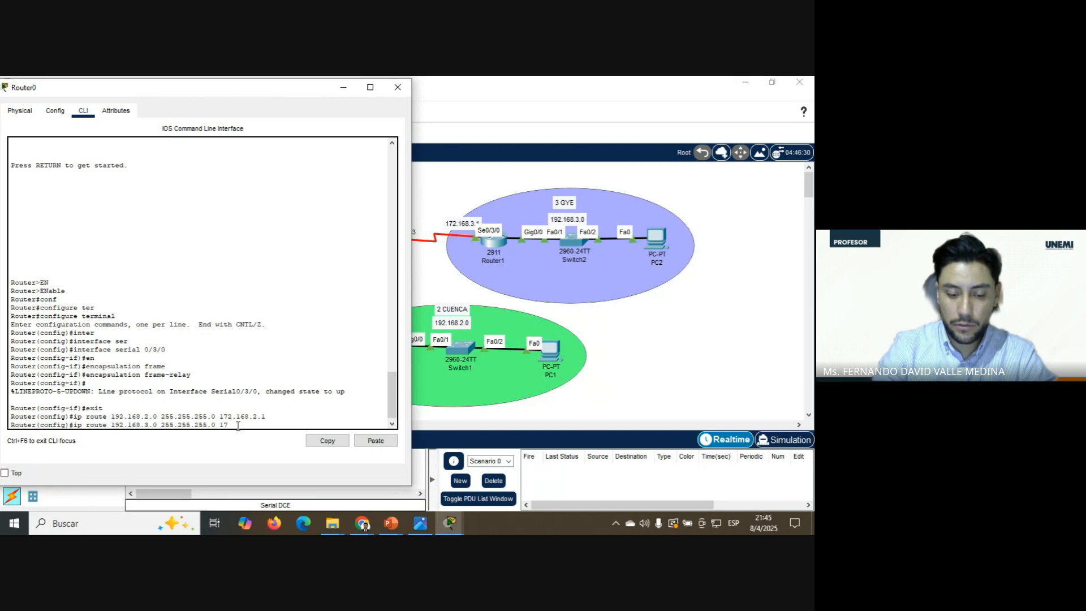
type("2.168.")
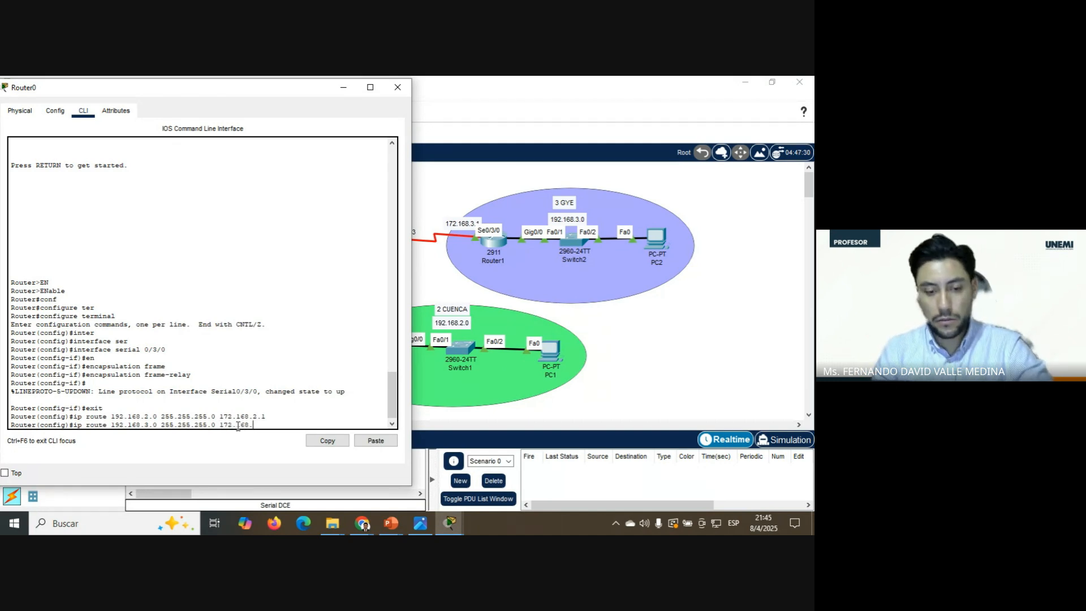
type("3.1")
key("Return")
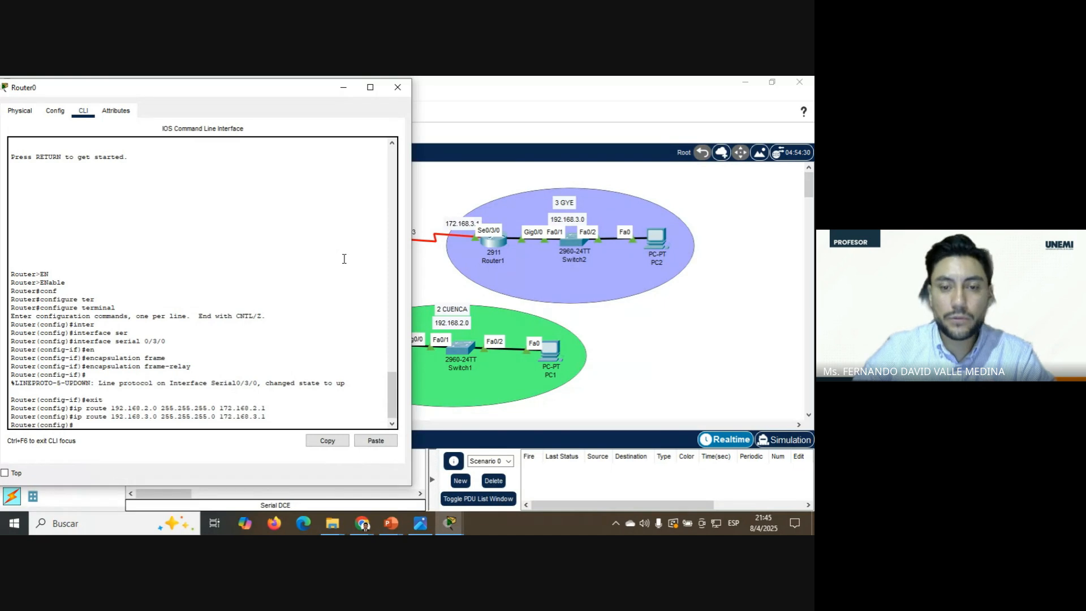
- Compare the destination networks and next hops of Router0's two static routes with the topology labels, and close Router0's window
left_click_drag(276, 92, 483, 93)
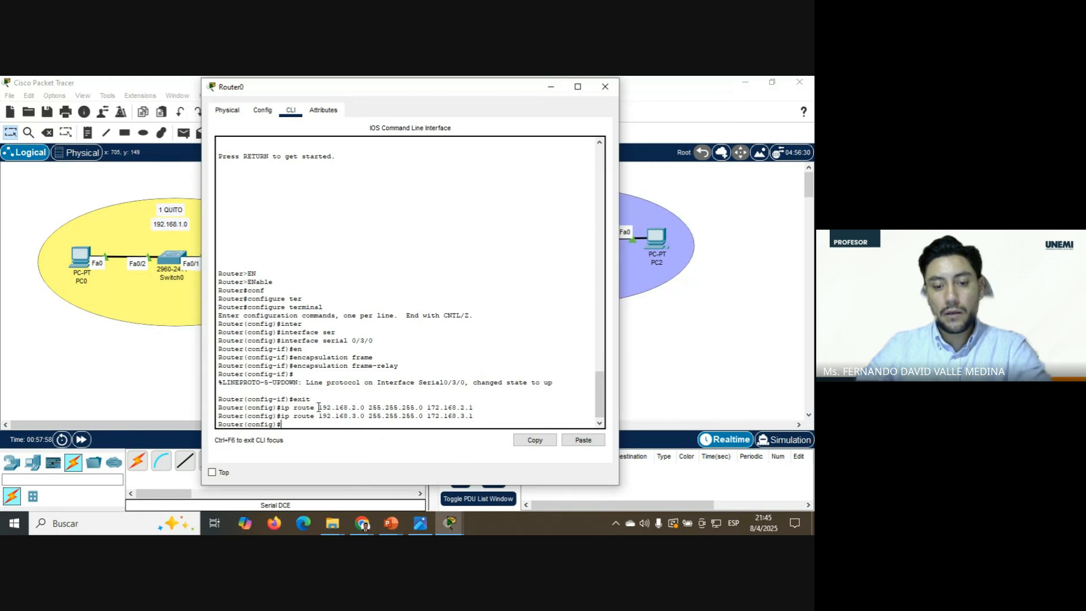
left_click_drag(319, 407, 367, 409)
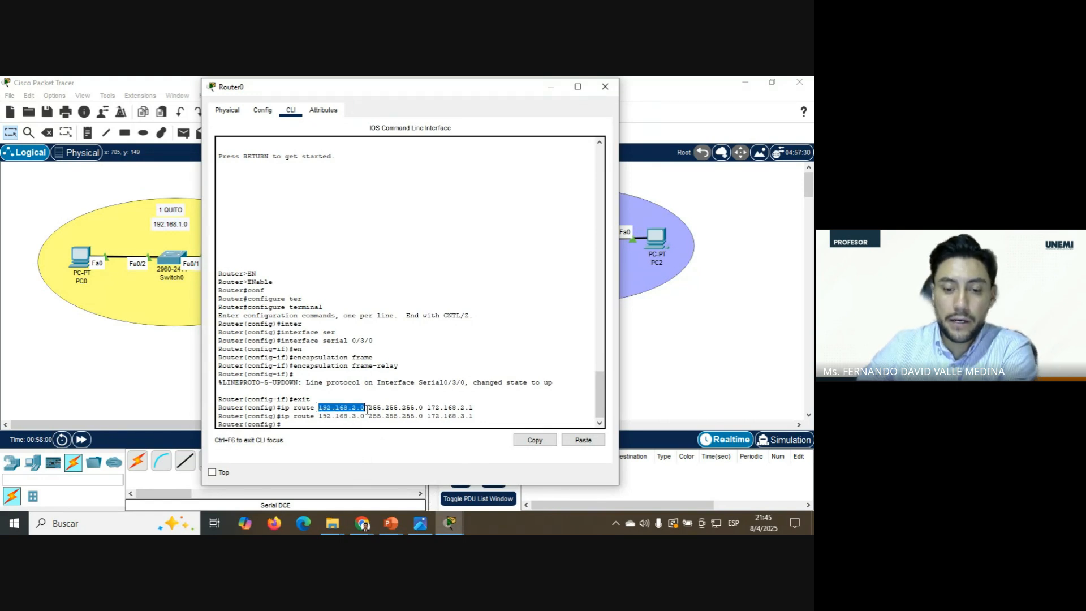
left_click_drag(501, 89, 591, 391)
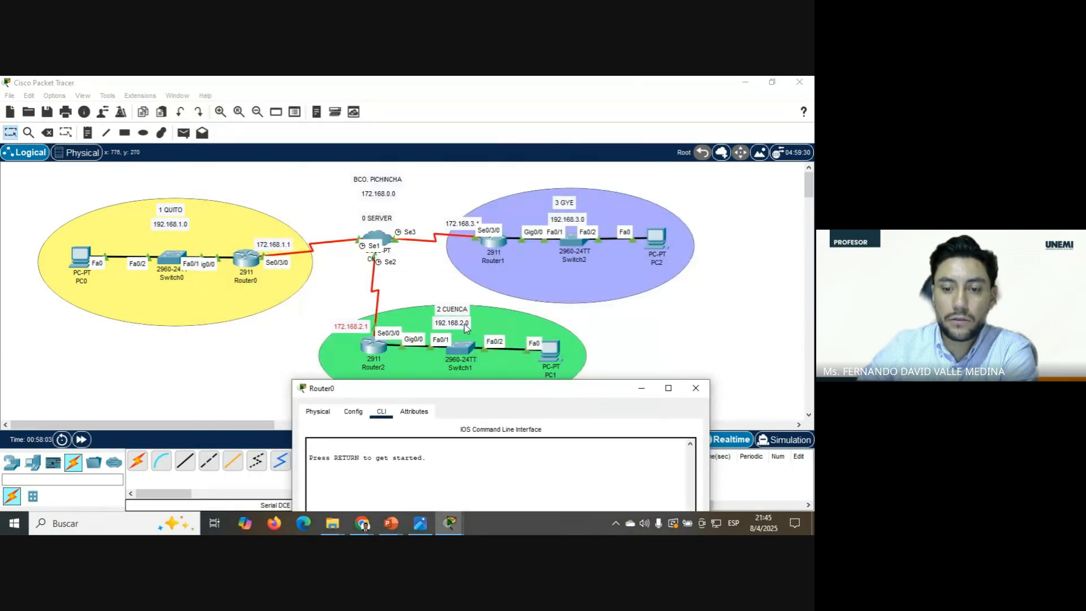
left_click_drag(503, 392, 483, 115)
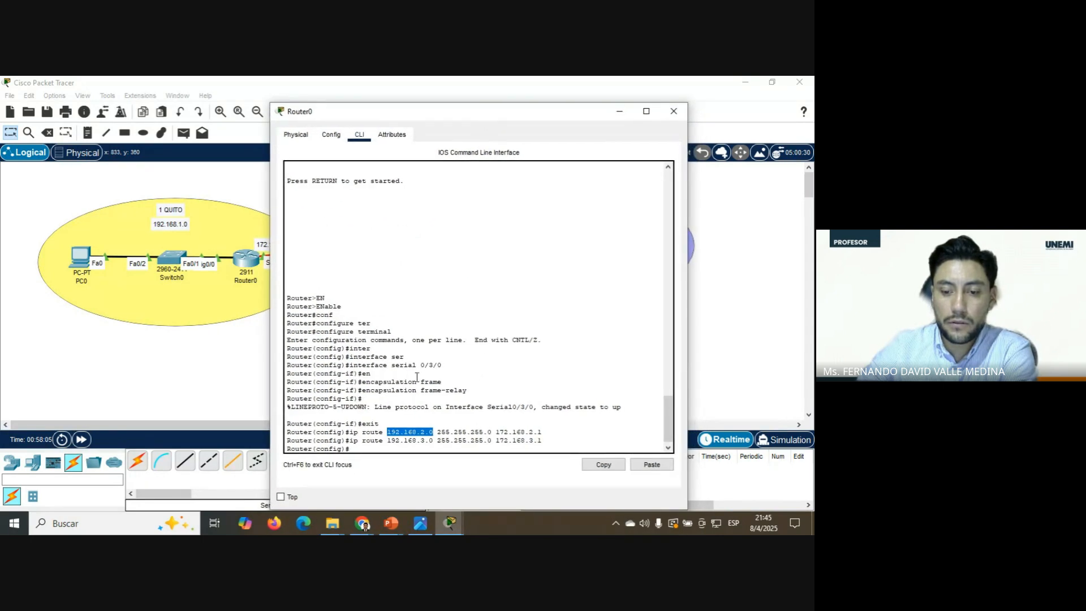
left_click(439, 433)
left_click_drag(440, 433, 542, 434)
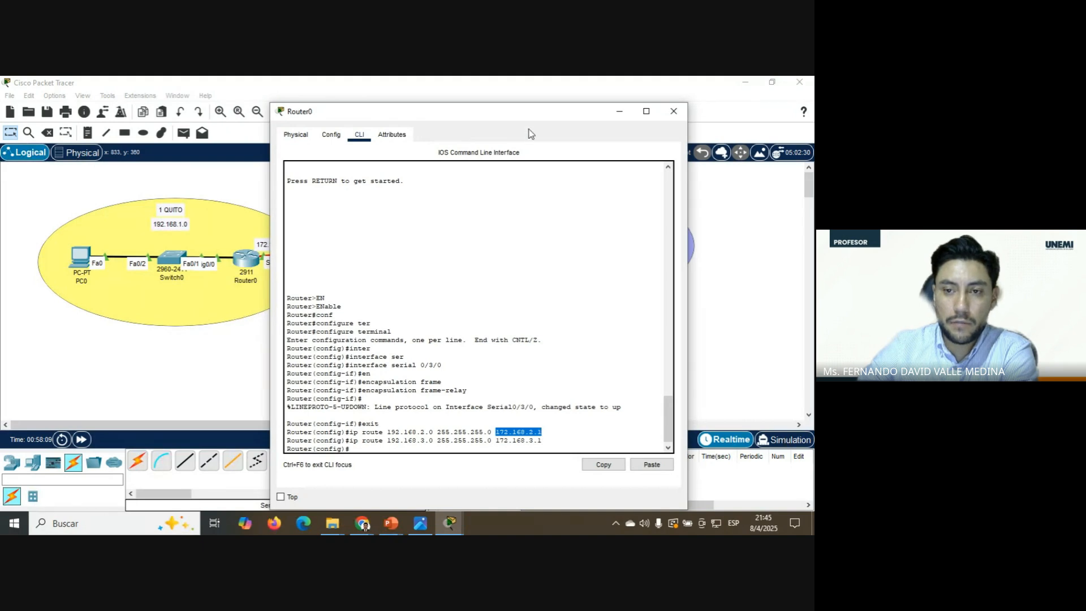
left_click_drag(528, 127, 747, 119)
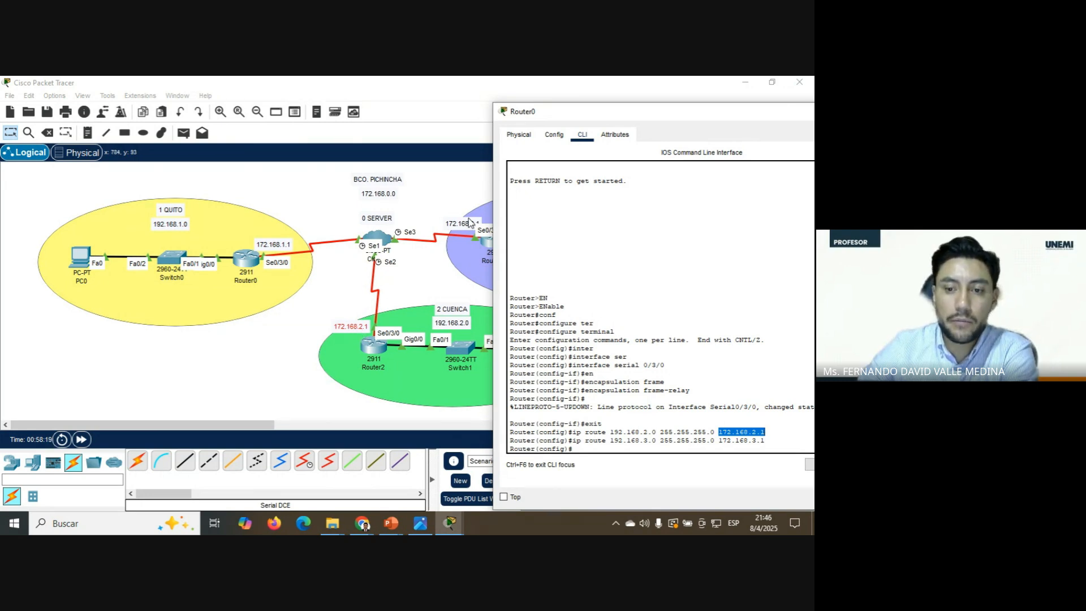
left_click_drag(681, 116, 425, 124)
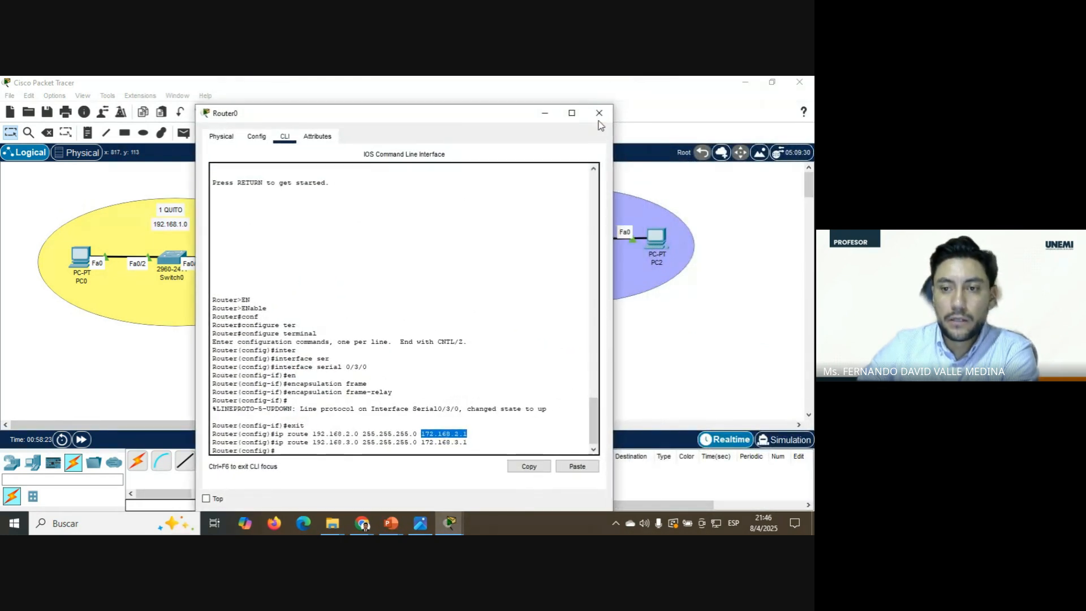
left_click(365, 524)
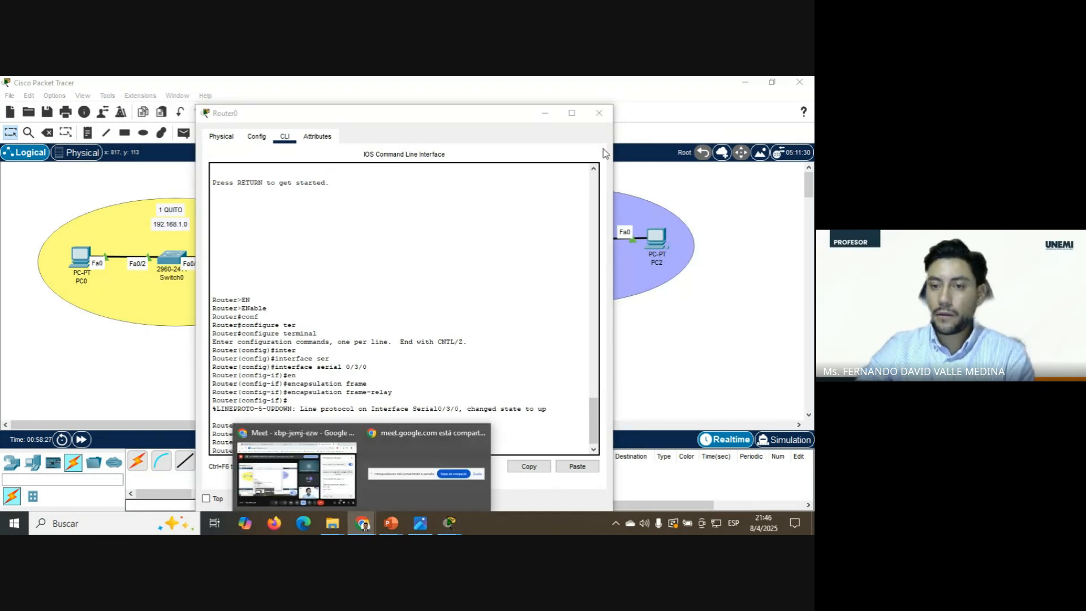
left_click(606, 115)
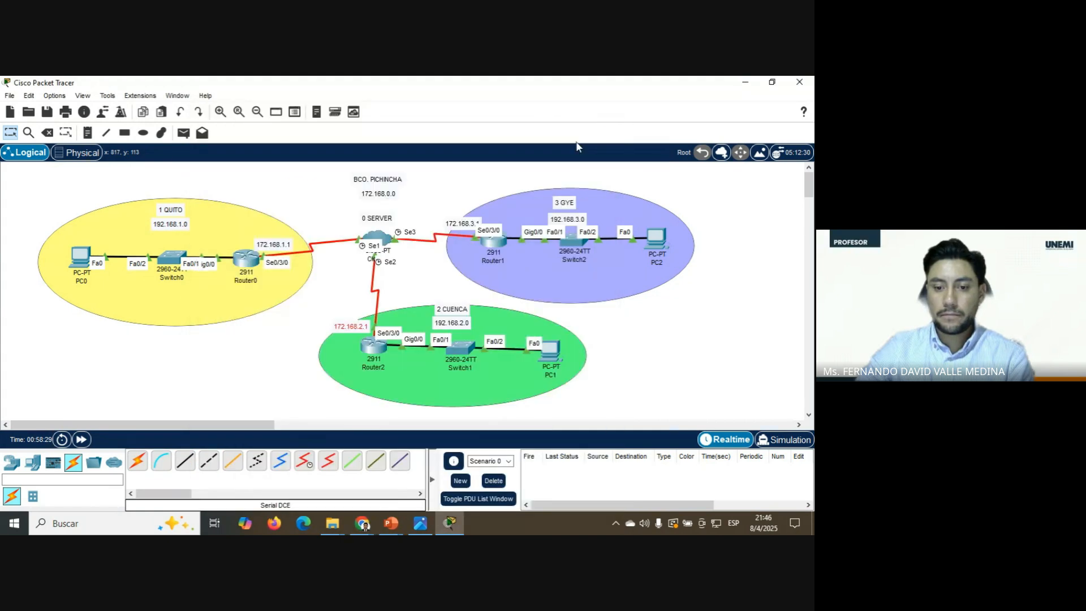
- Open Router2's command line and return from interface configuration to global configuration mode with exit
left_click(374, 348)
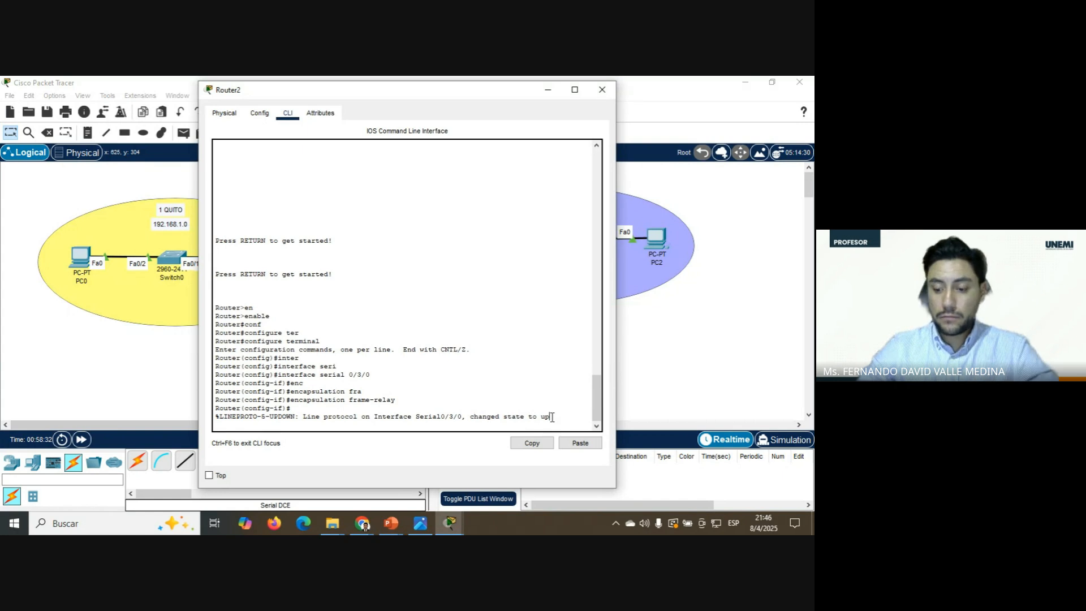
key("Return")
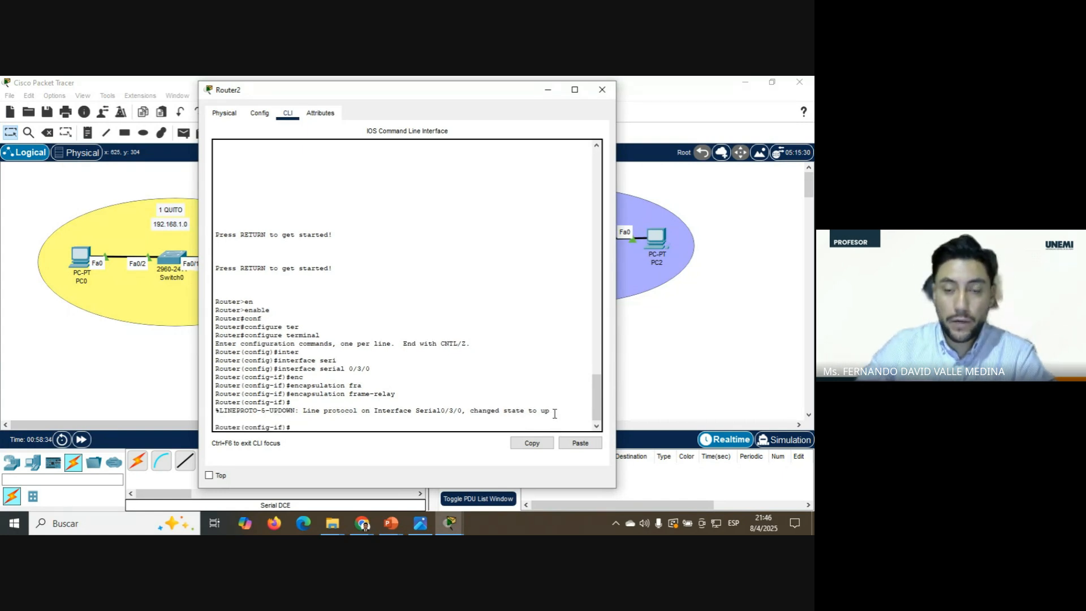
left_click_drag(430, 96, 448, 90)
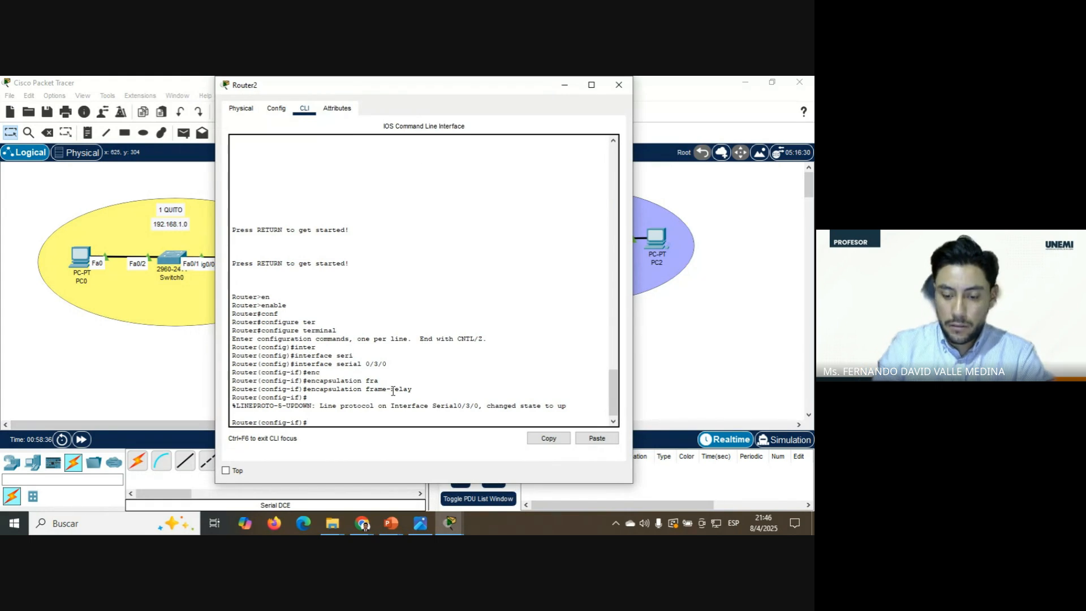
type("ip")
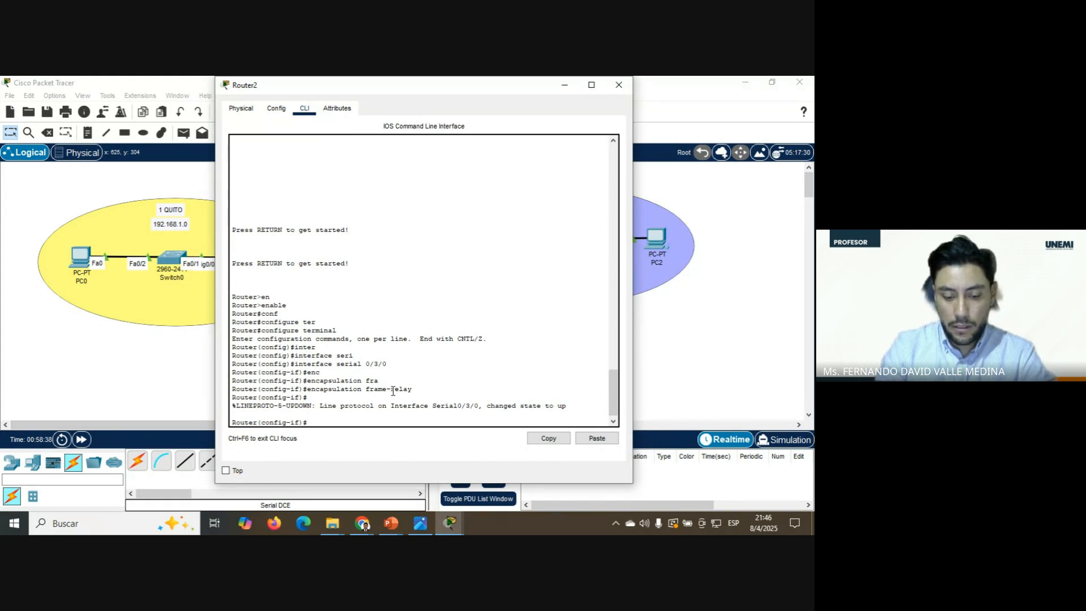
key("Return")
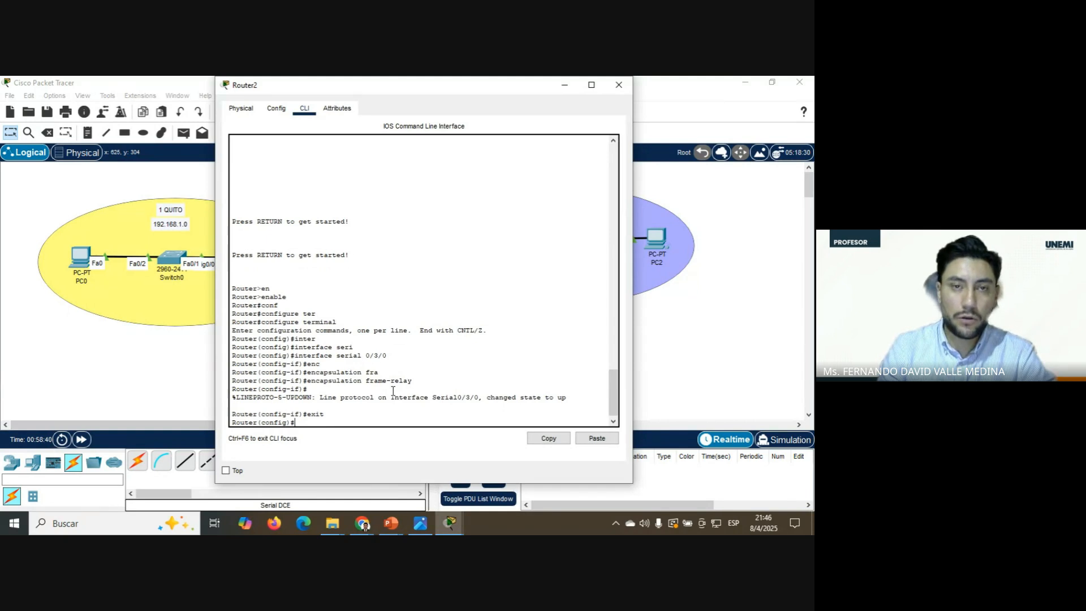
- Add a static route on Router2 to the QUITO network 192.168.1.0 with mask 255.255.255.0 and next hop 172.168.1.1
type("ip ro")
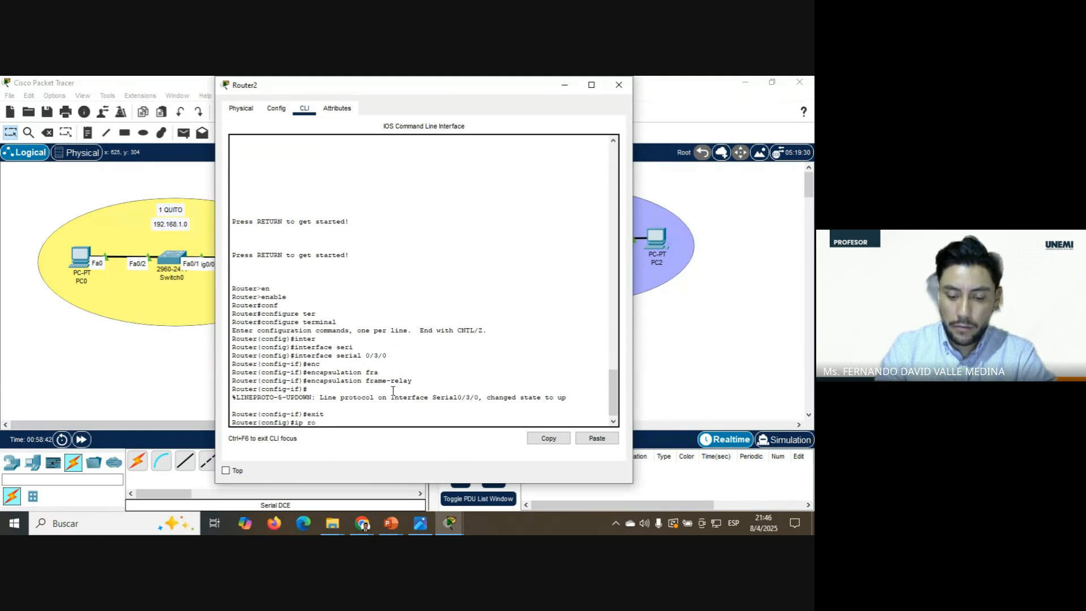
type("ute")
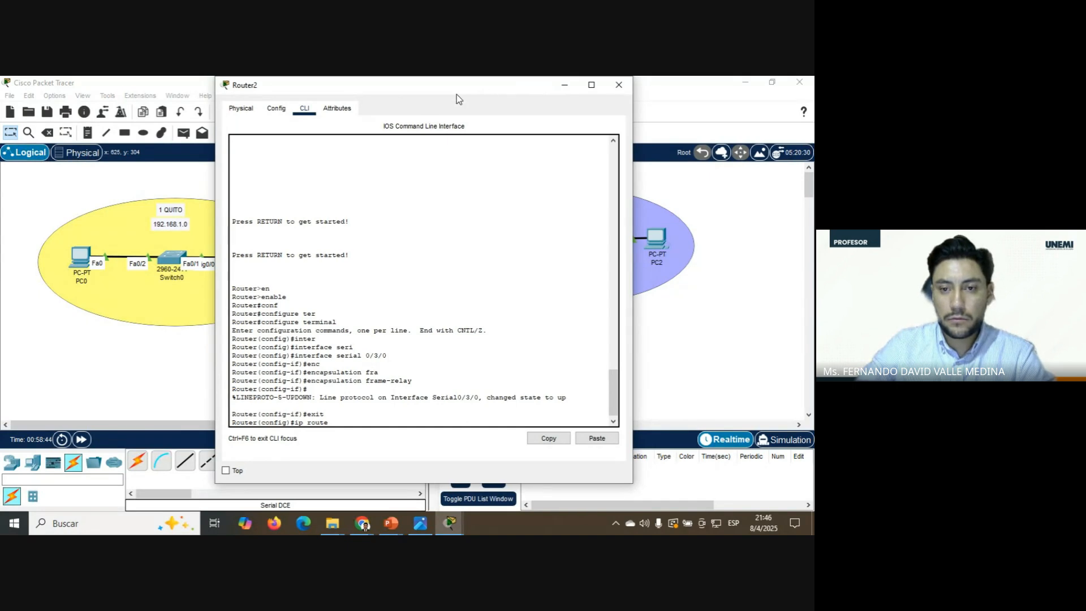
left_click_drag(457, 94, 532, 94)
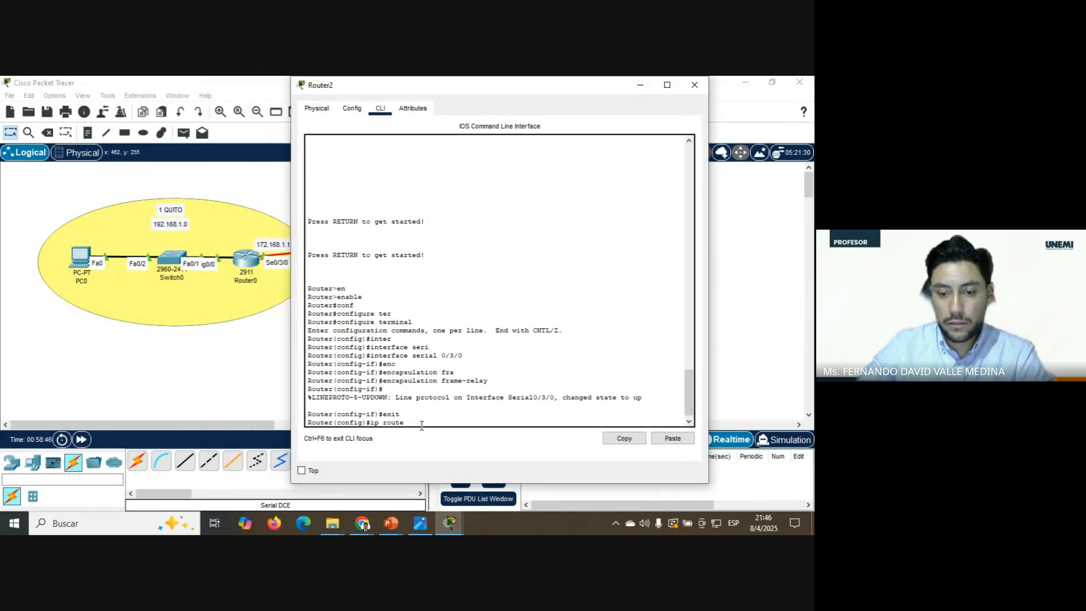
type("192.16")
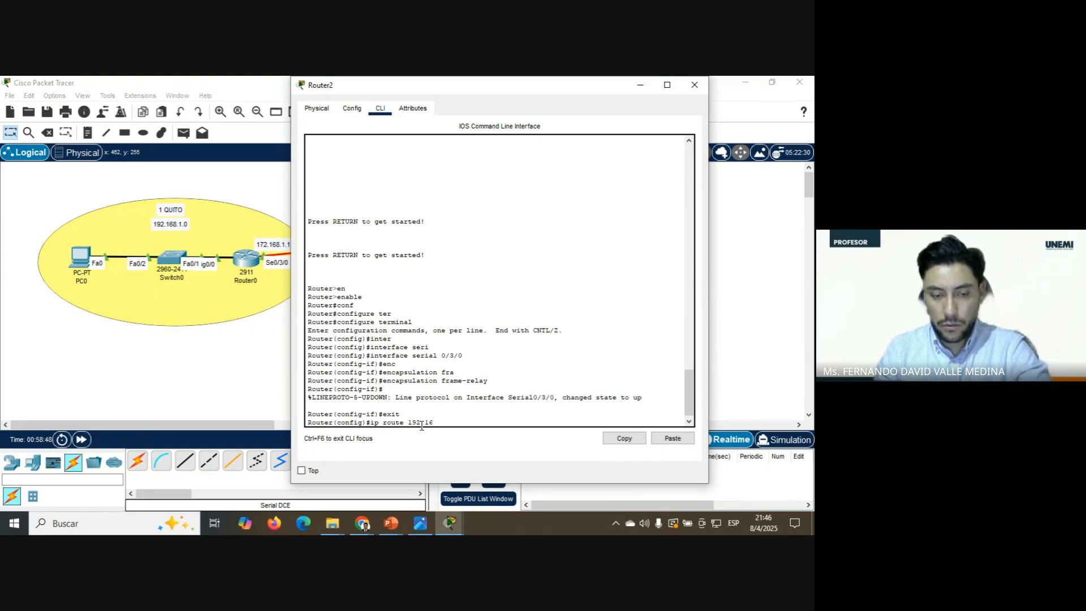
type("8.1.")
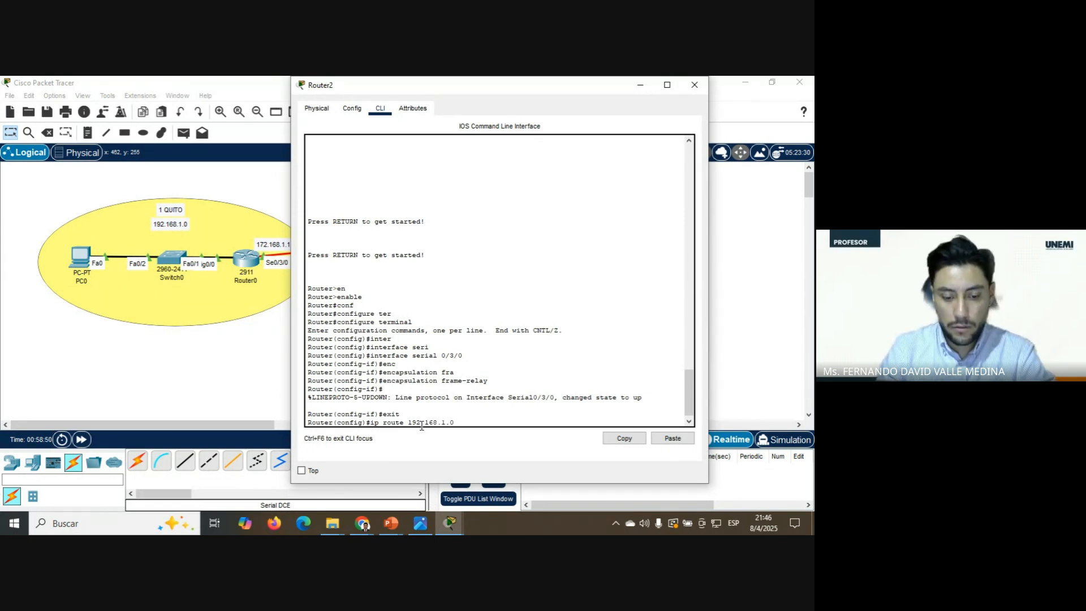
type("0 255.255.255.0")
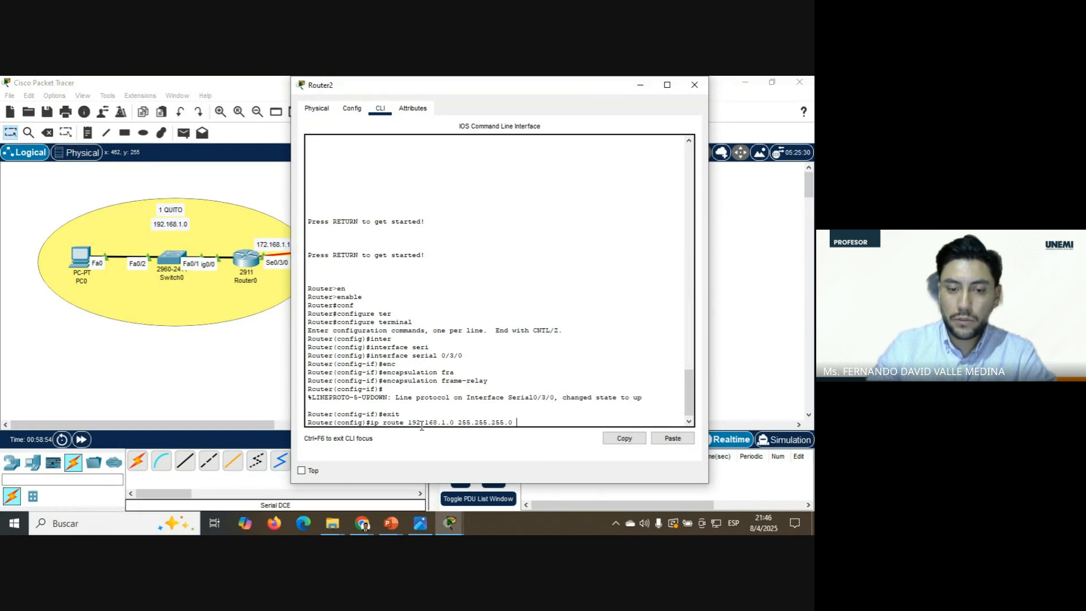
left_click_drag(455, 96, 611, 96)
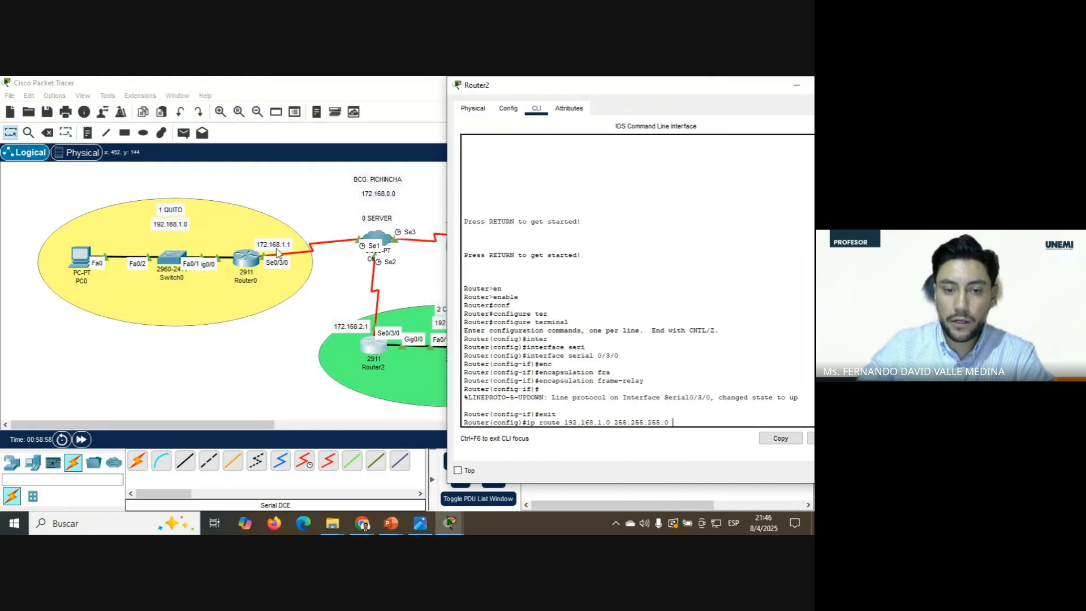
type("172")
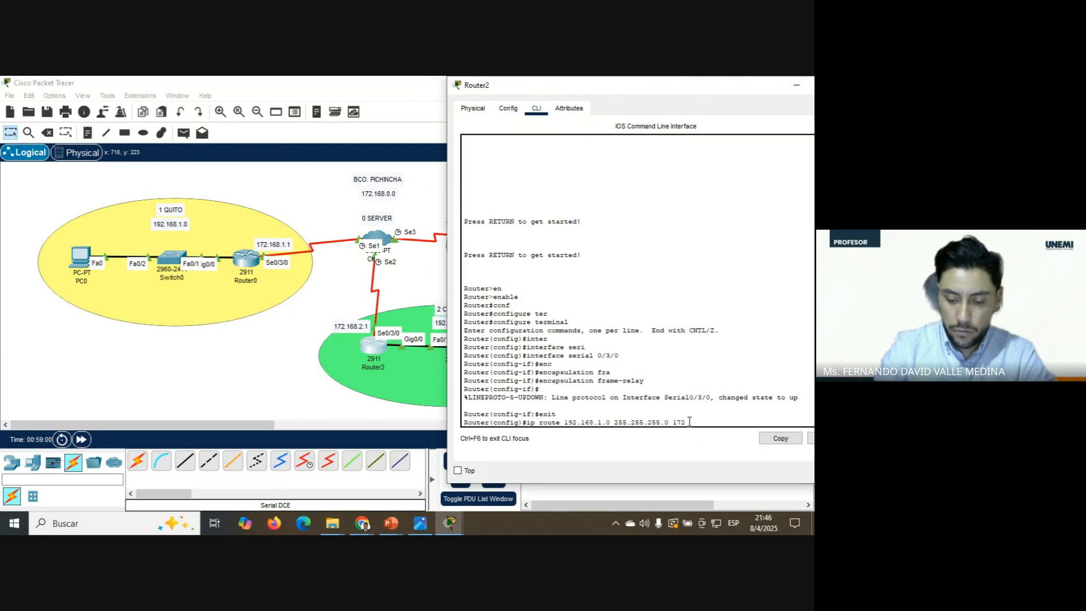
type(".168.1.1")
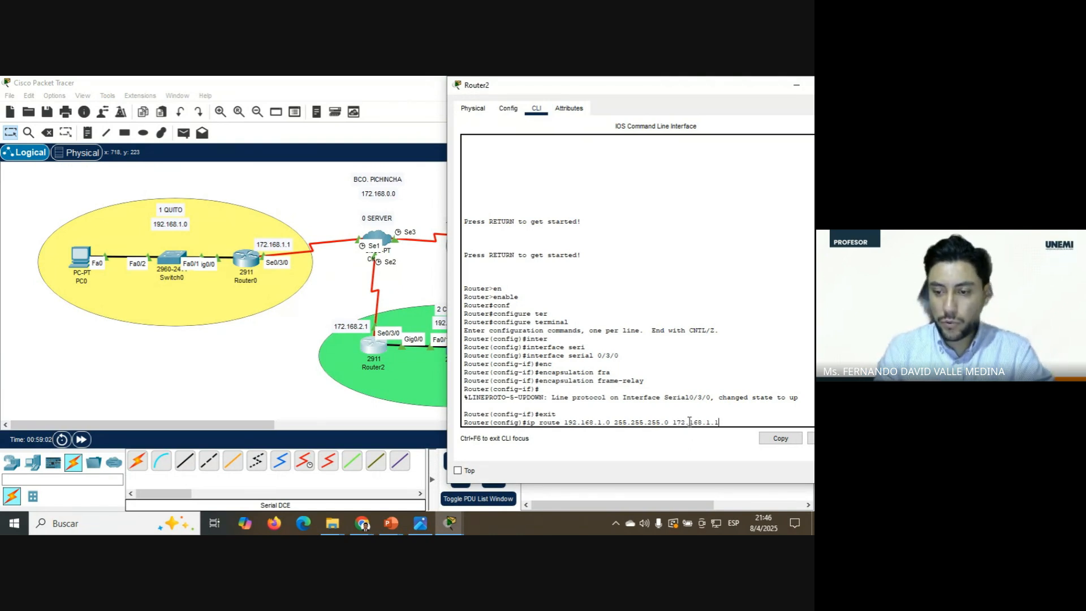
key("Return")
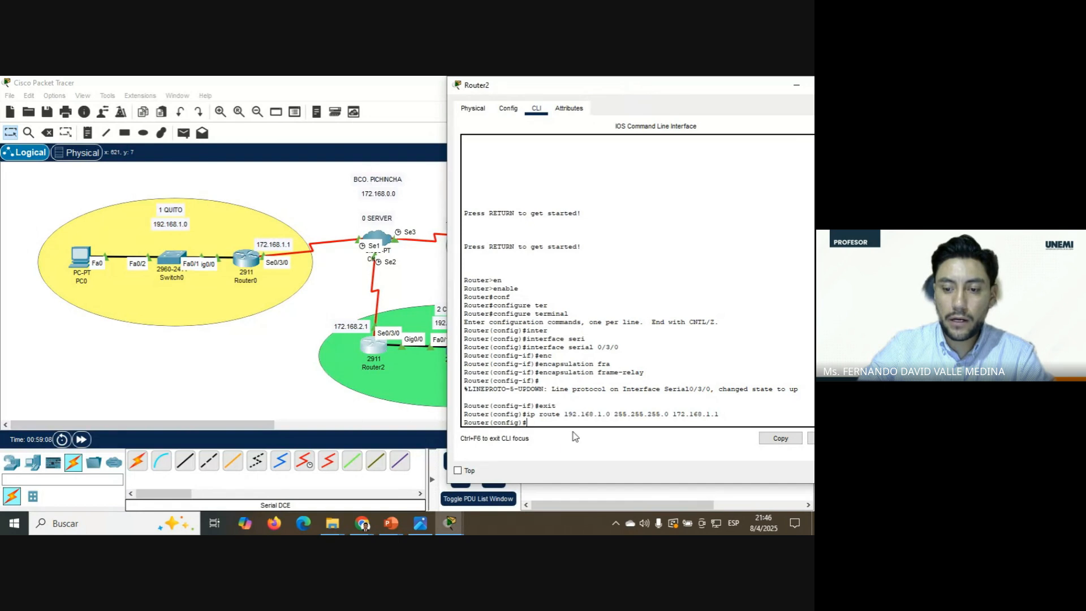
type("ip r")
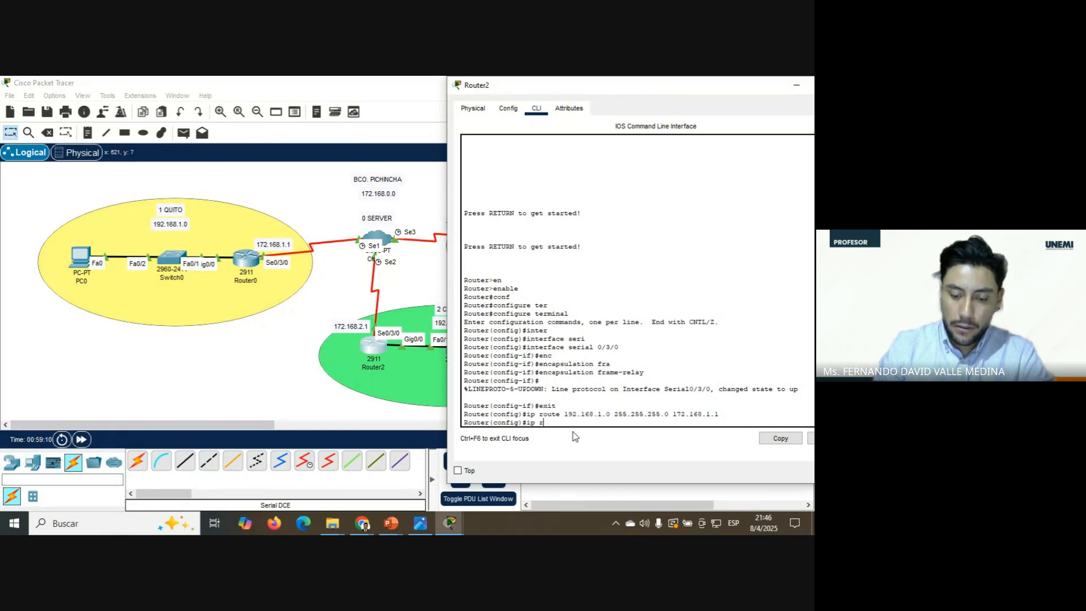
type("ou")
key("BackSpace")
key("BackSpace")
key("BackSpace")
key("BackSpace")
key("BackSpace")
key("BackSpace")
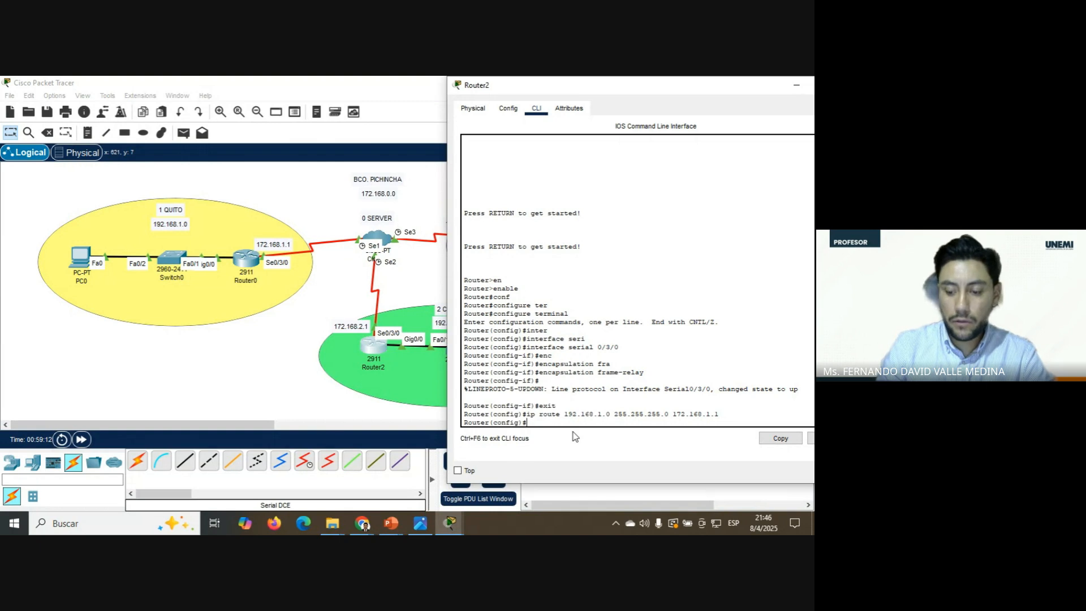
key("Up")
key("Up")
key("Up")
key("Up")
key("Up")
key("Up")
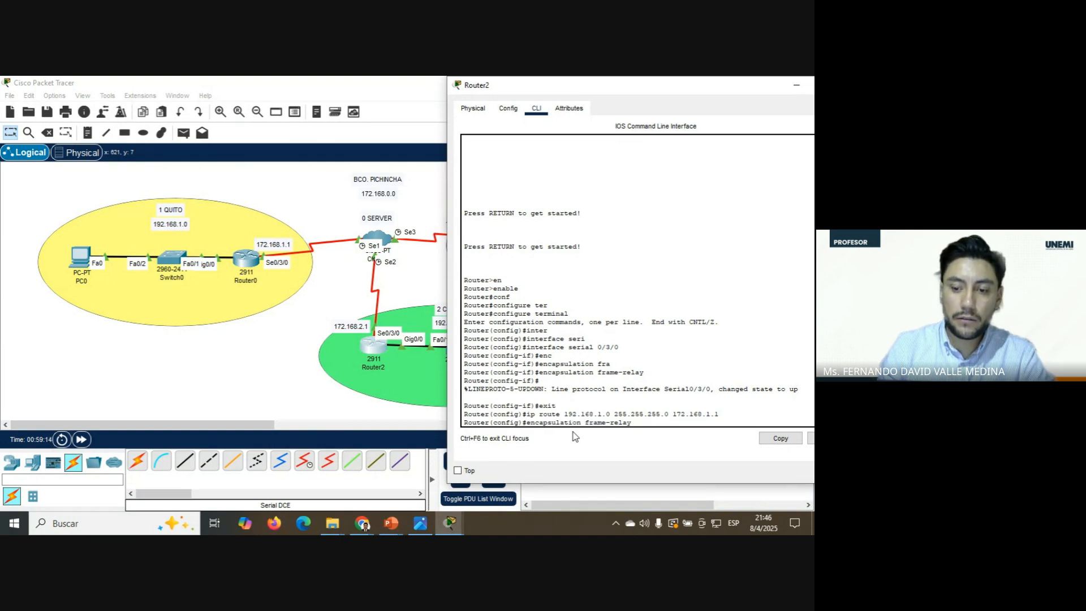
key("Down")
key("Down")
key("Down")
key("Down")
key("Down")
key("Down")
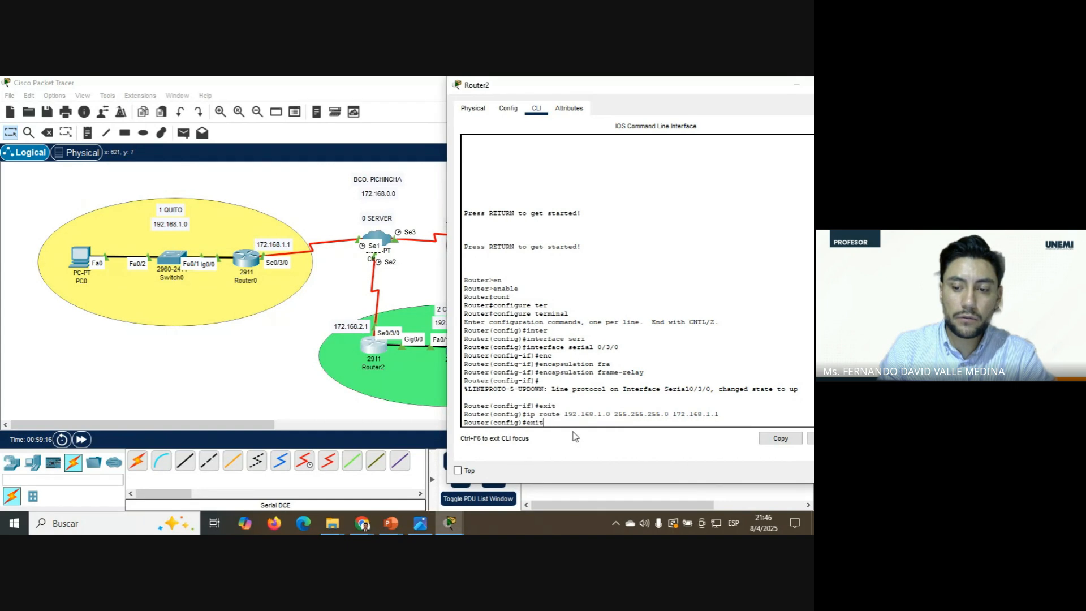
key("Up")
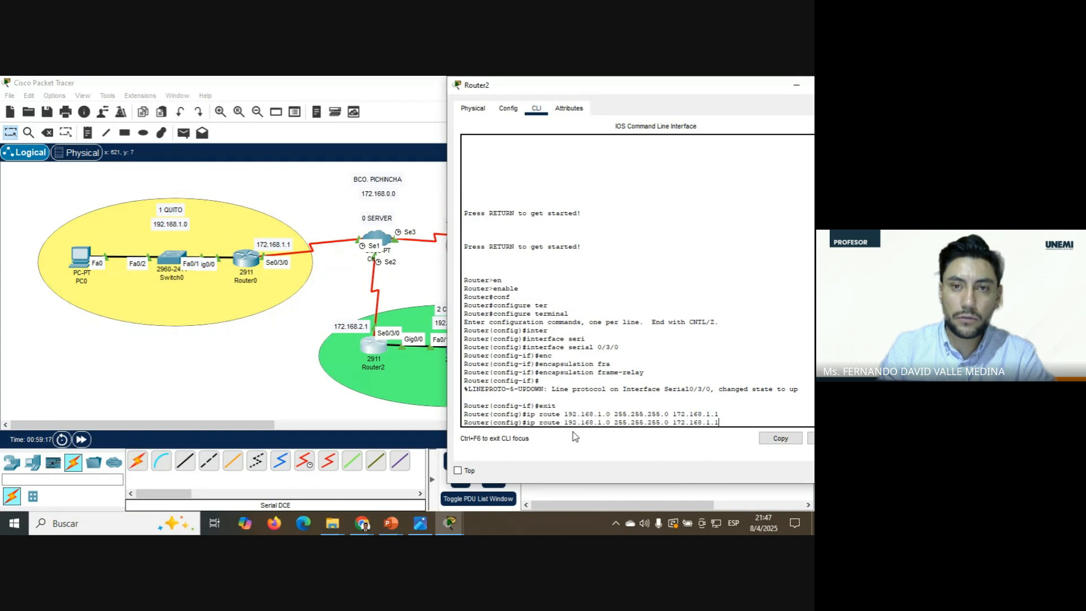
key("Down")
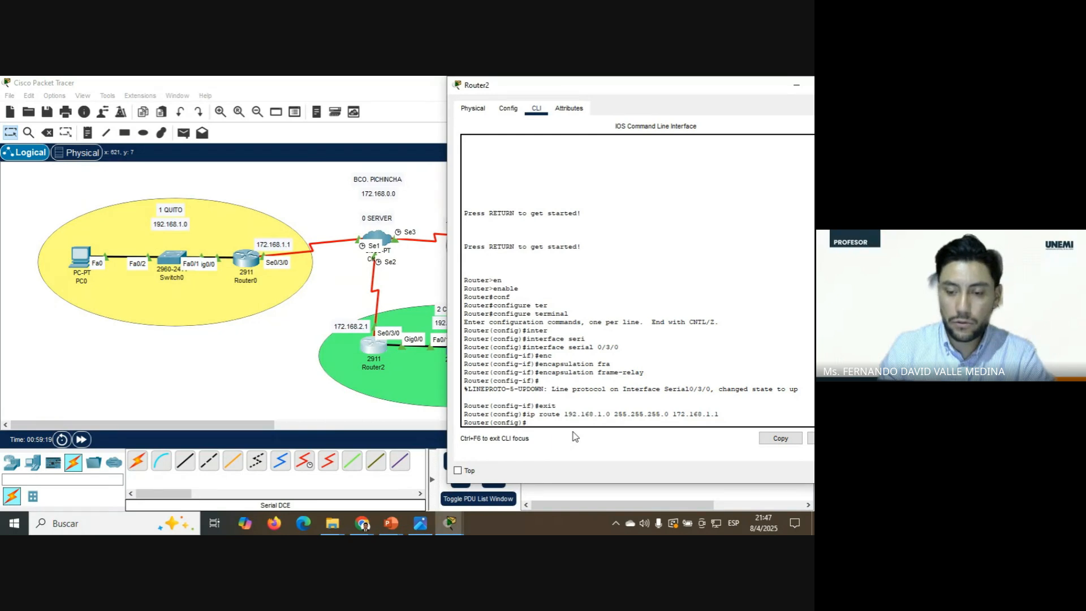
- Add a static route on Router2 to the GYE network 192.168.3.0 with mask 255.255.255.0 and next hop 172.168.3.1, and close Router2's window
key("Up")
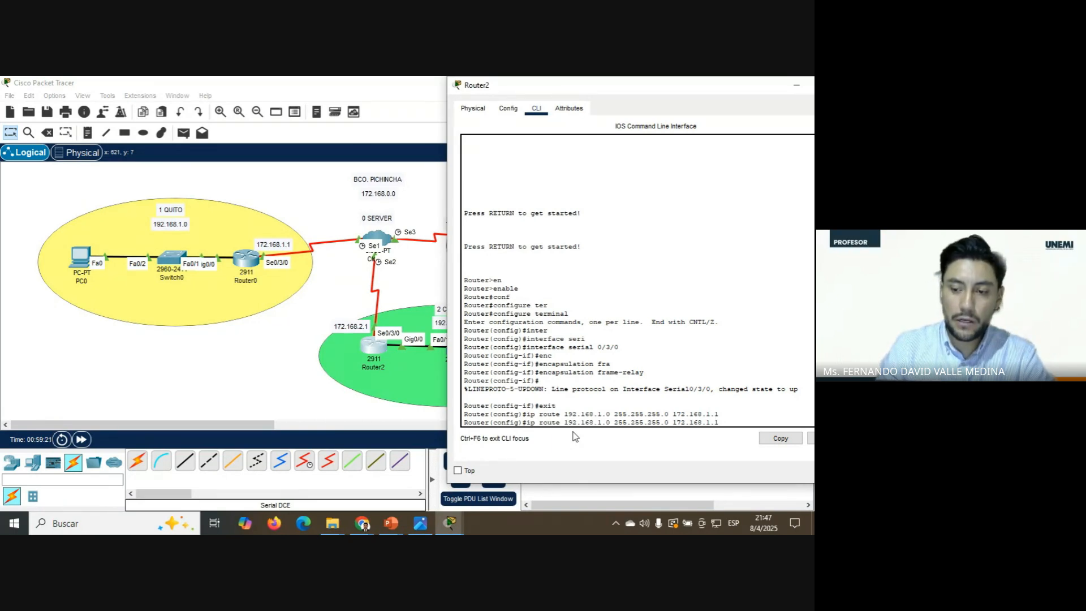
key("BackSpace")
key("BackSpace")
key("BackSpace")
key("BackSpace")
key("BackSpace")
key("BackSpace")
key("BackSpace")
key("BackSpace")
key("BackSpace")
key("BackSpace")
key("BackSpace")
key("BackSpace")
key("BackSpace")
key("BackSpace")
key("BackSpace")
key("BackSpace")
key("BackSpace")
key("BackSpace")
key("BackSpace")
key("BackSpace")
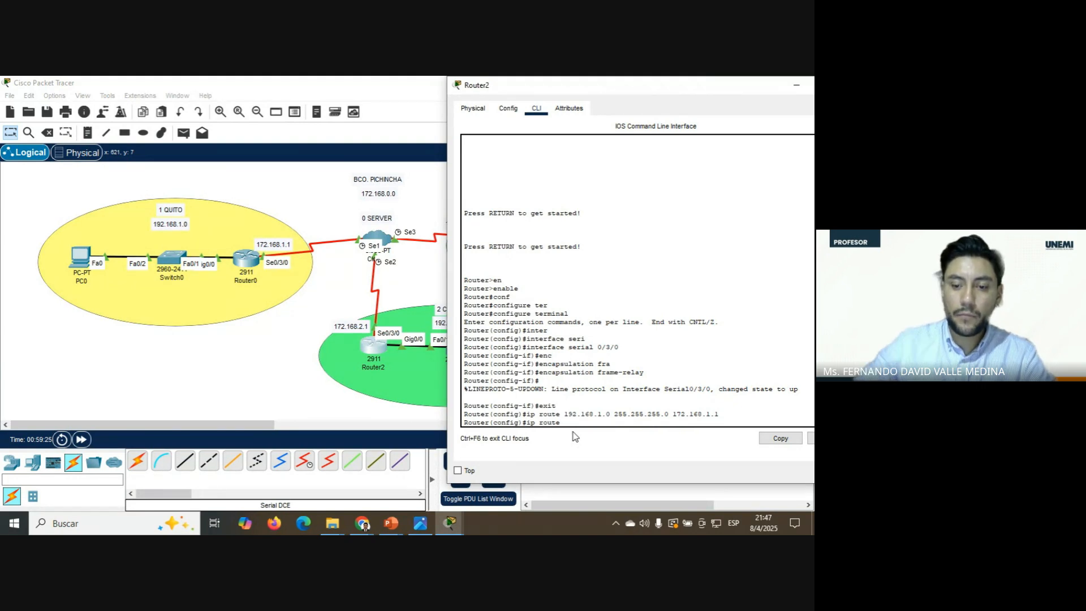
left_click_drag(686, 85, 239, 96)
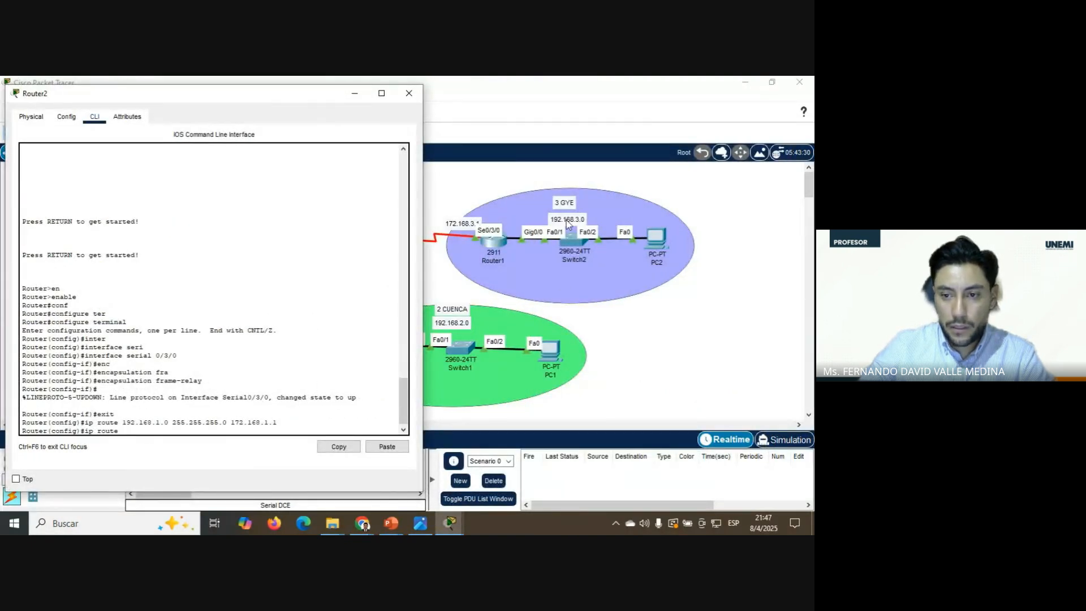
type("192.1")
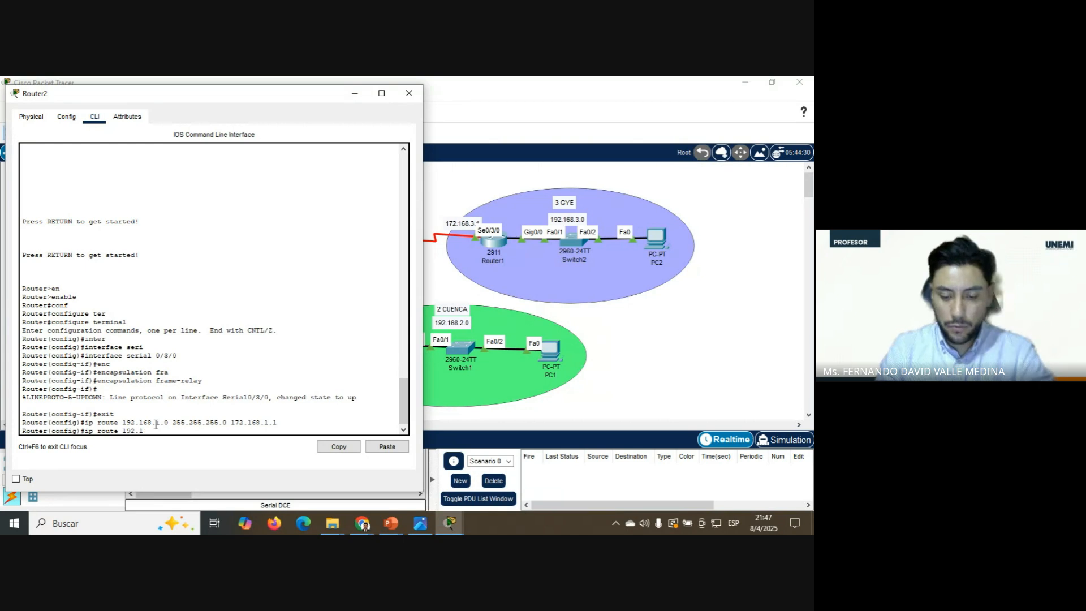
type("68.3.0")
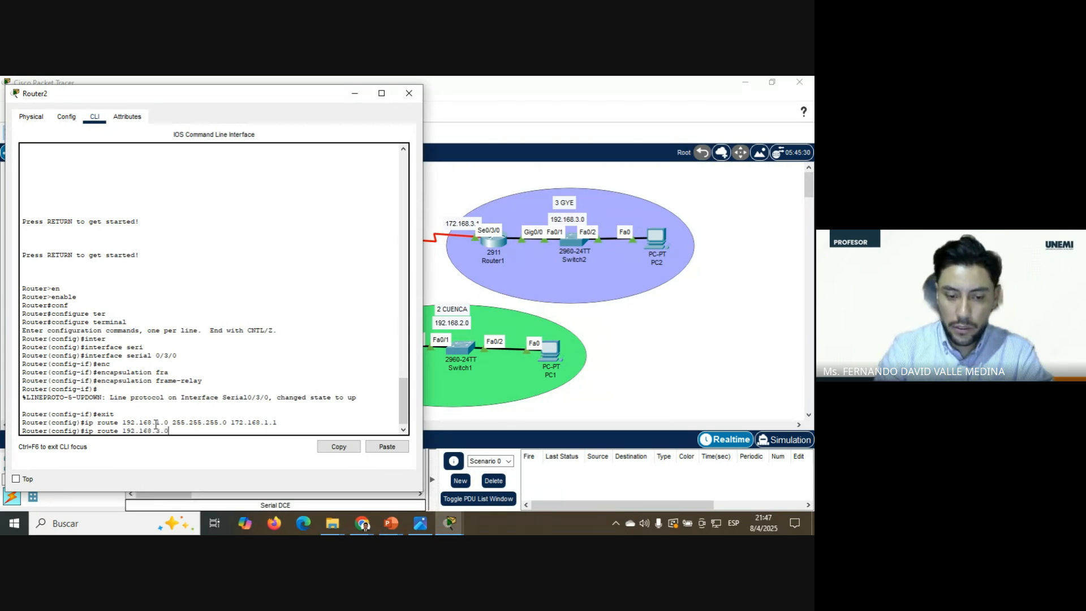
type(" 255.255.255.0")
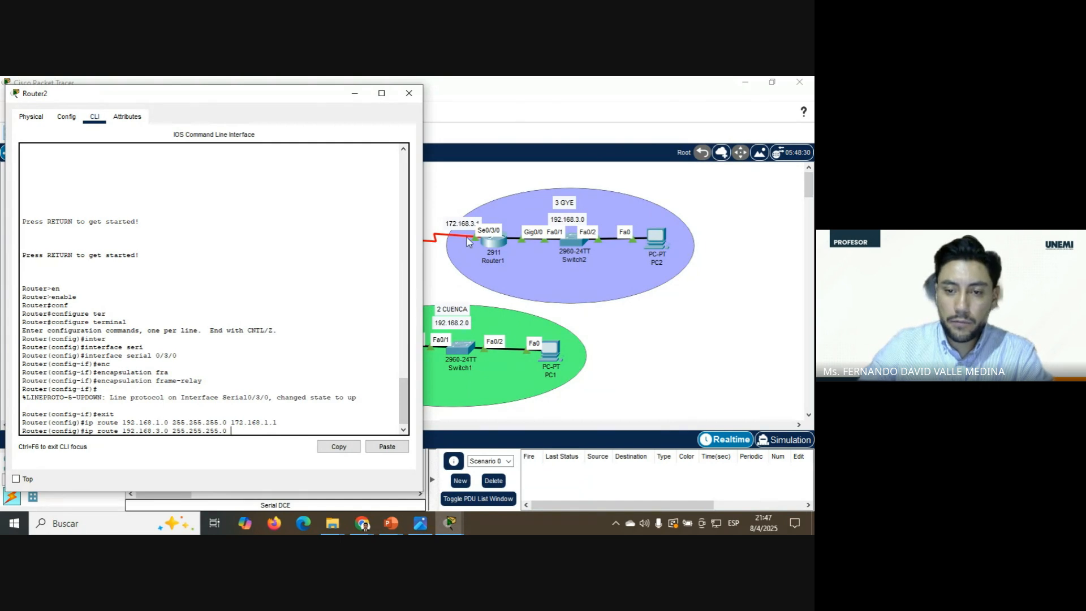
type(" 172.168")
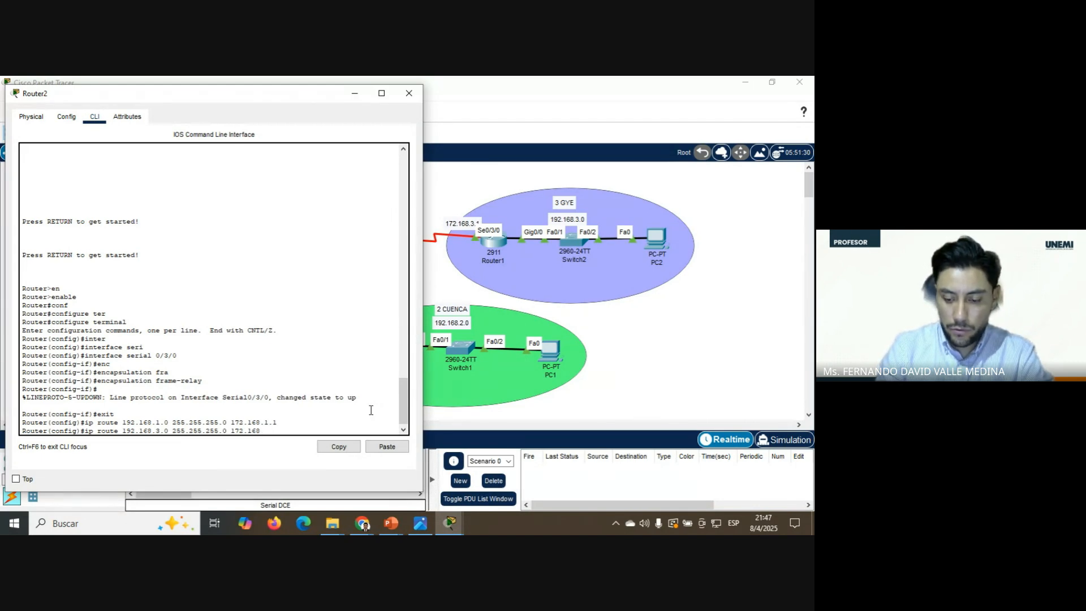
type(".3.1")
key("Return")
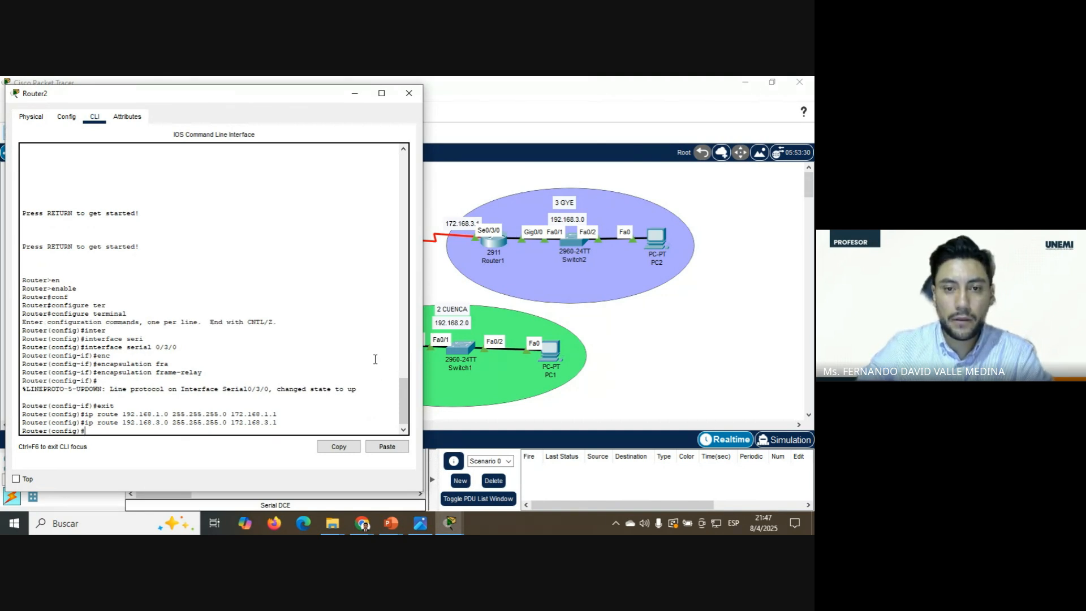
left_click(410, 93)
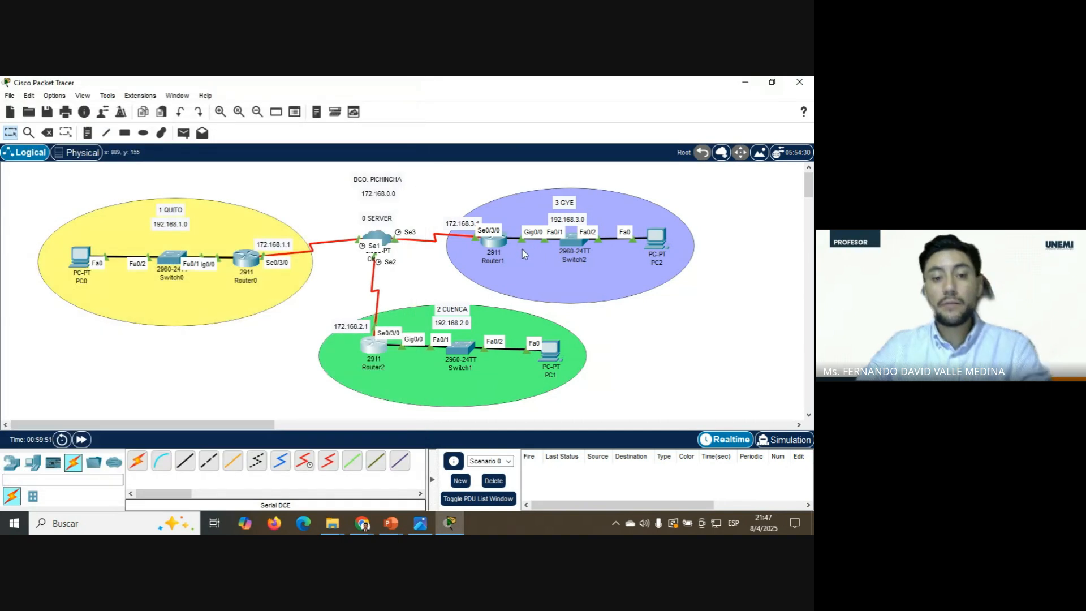
- Test connectivity between PC0 and PC1 with a simple PDU in each direction, and delete the test scenario
left_click(183, 133)
left_click(86, 244)
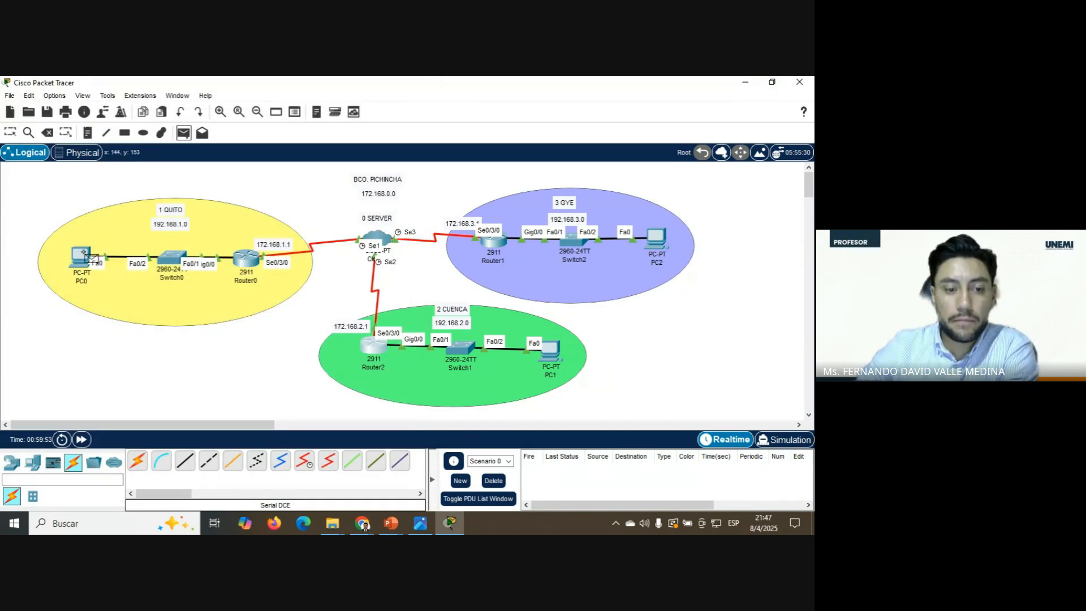
left_click(551, 347)
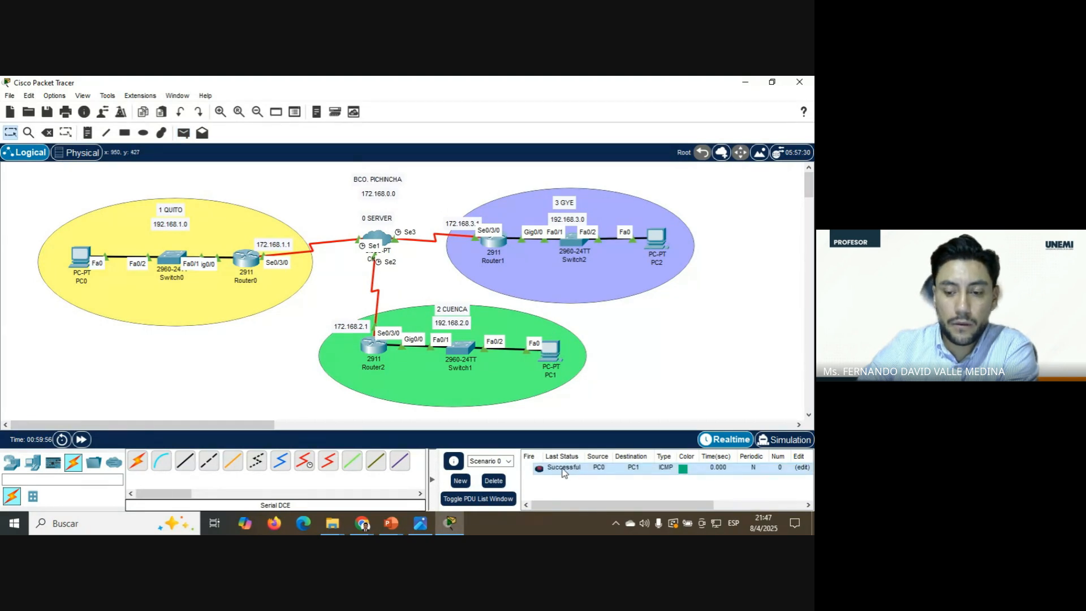
left_click(183, 134)
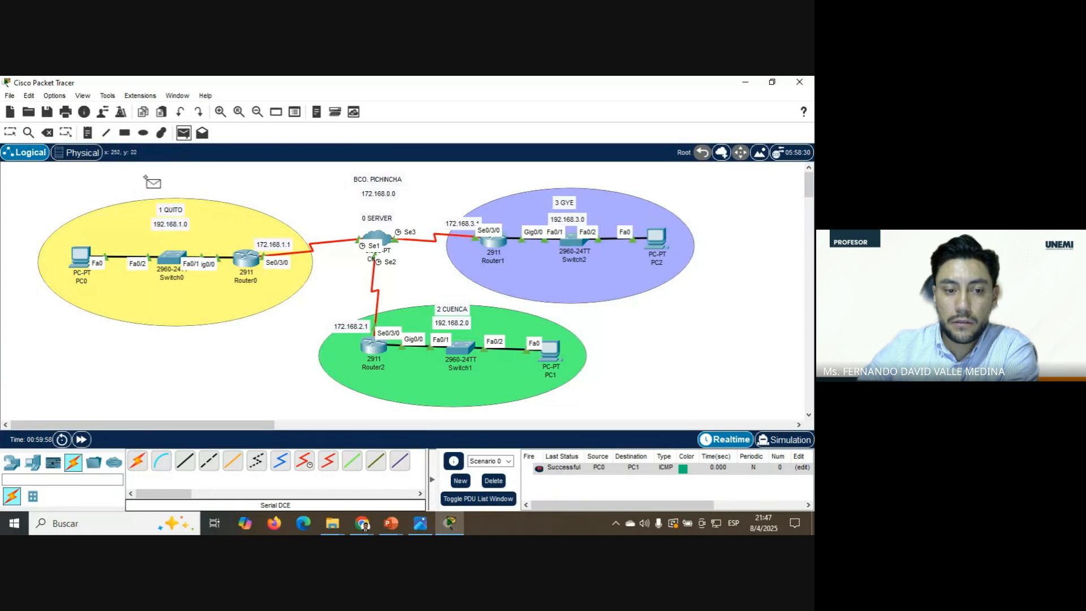
left_click(555, 352)
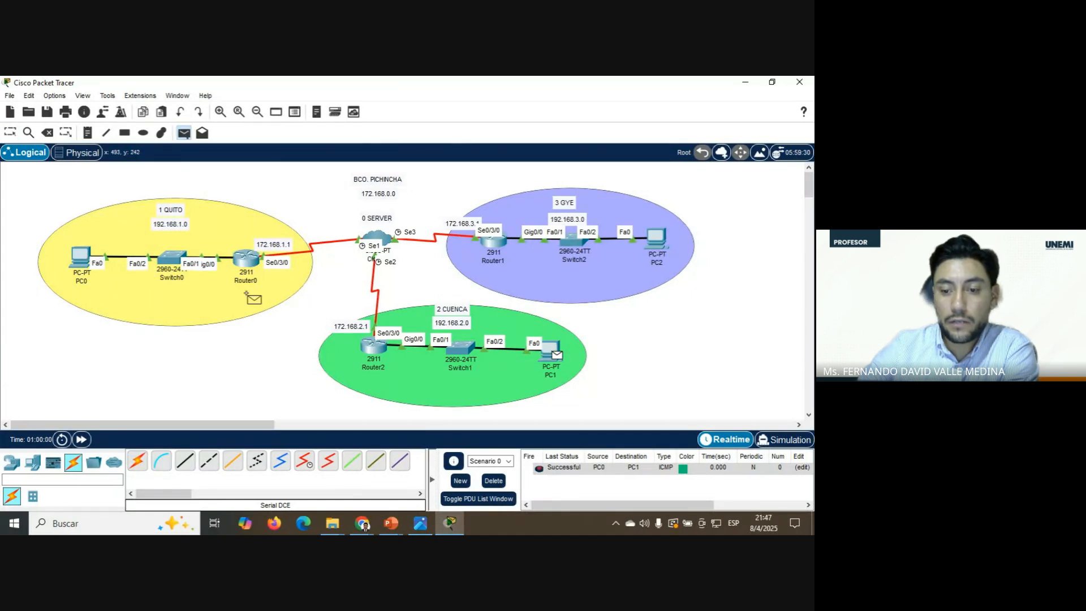
left_click(80, 255)
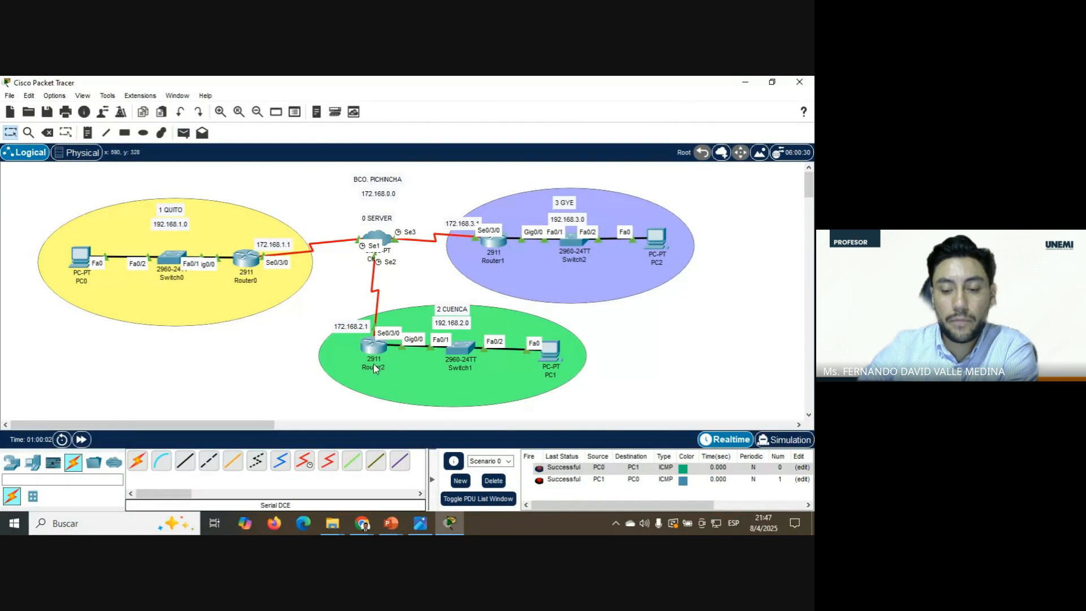
left_click(490, 480)
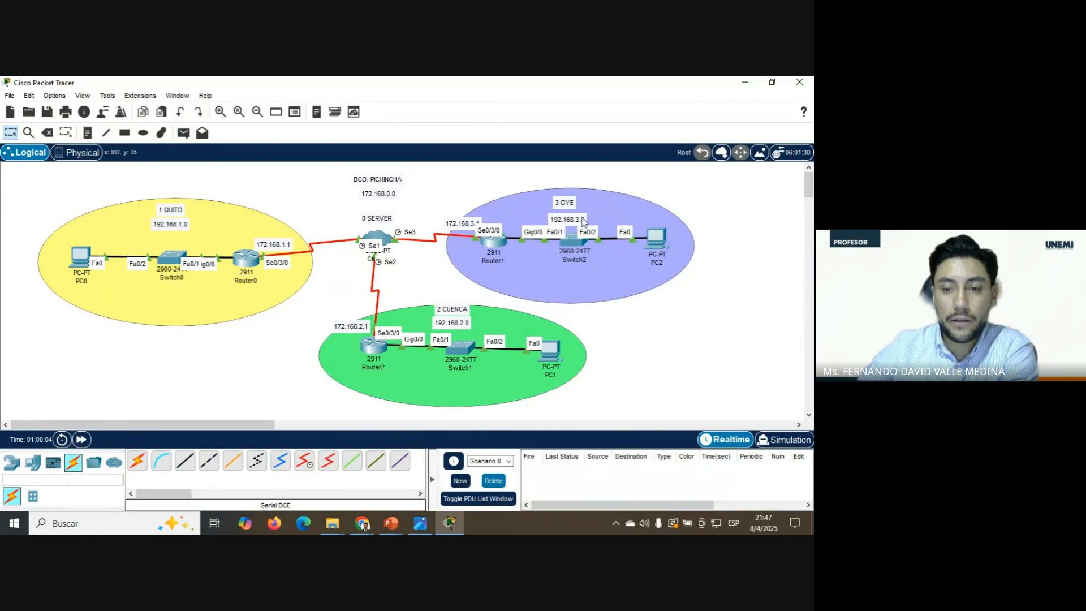
- Send a simple PDU from PC1 to PC2 to test the CUENCA to GYE connection, and delete the test scenario
left_click(184, 133)
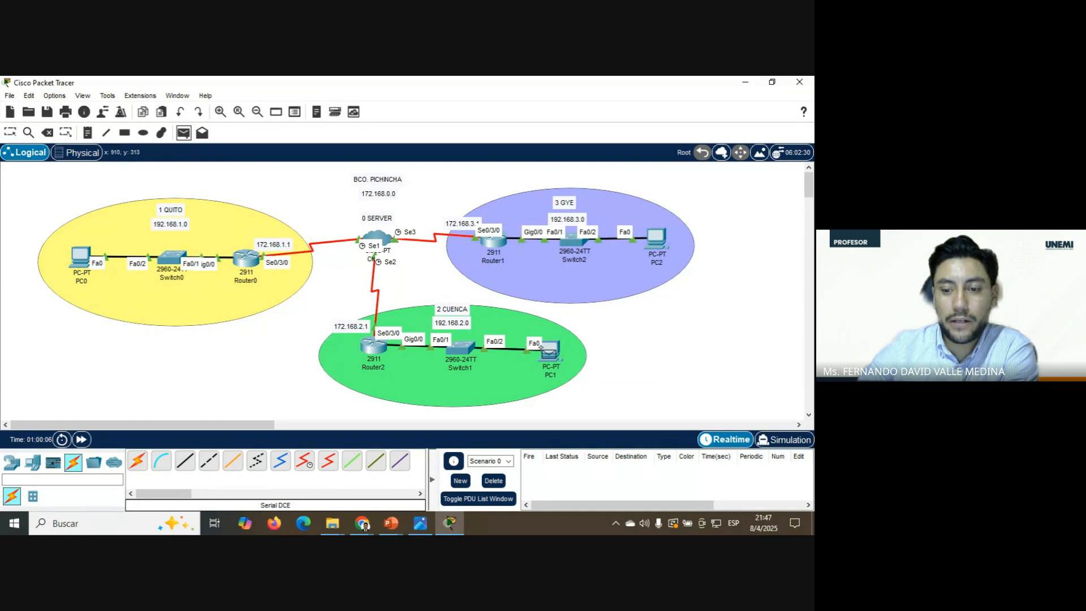
left_click(550, 351)
left_click(656, 240)
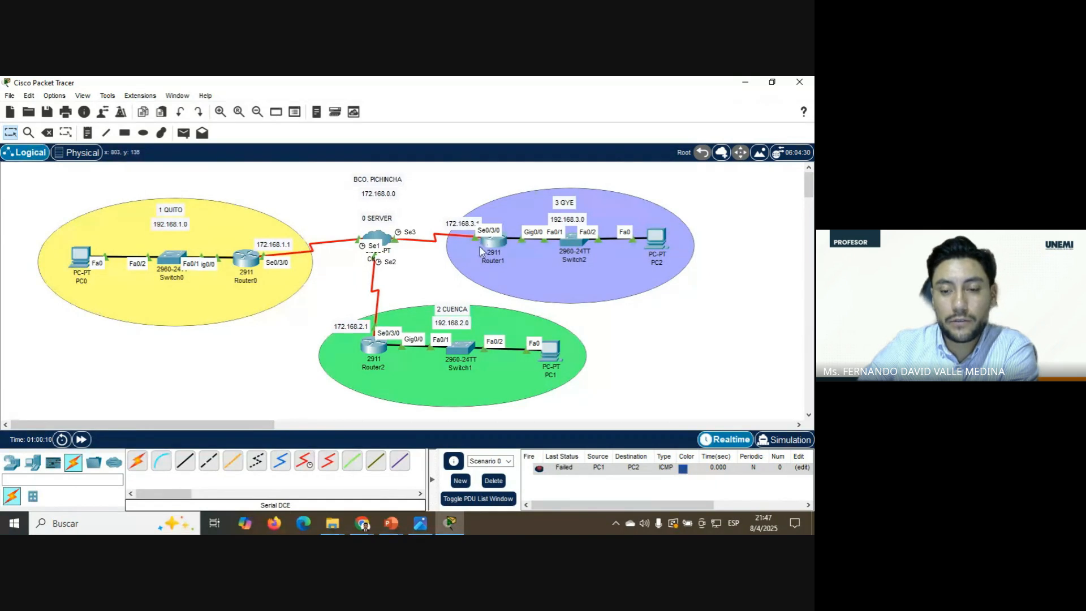
left_click(493, 480)
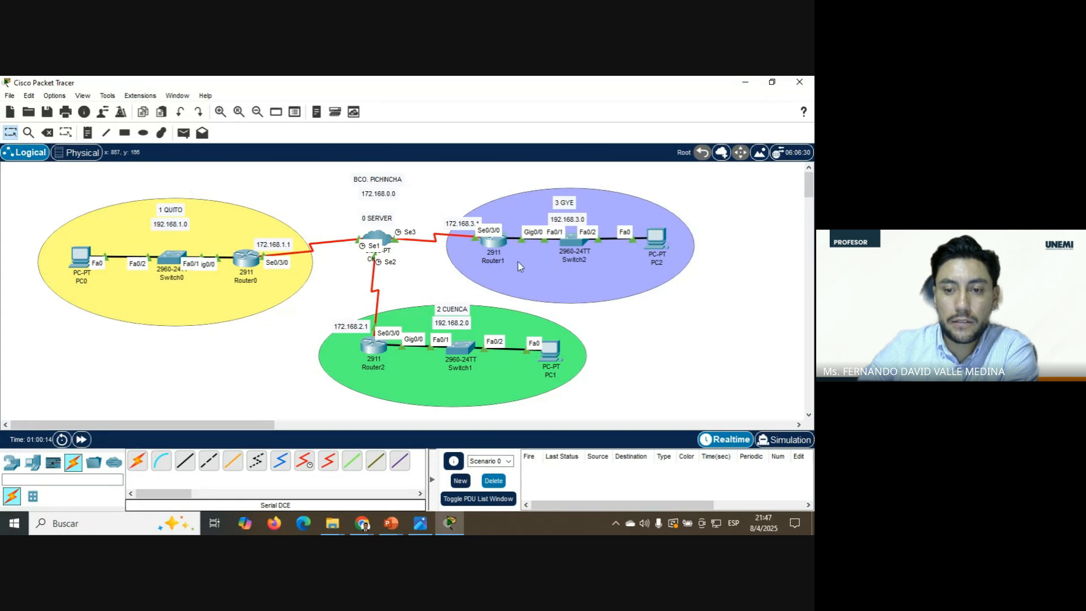
- Open Router1's command line and return from interface configuration to global configuration mode with exit
left_click(497, 244)
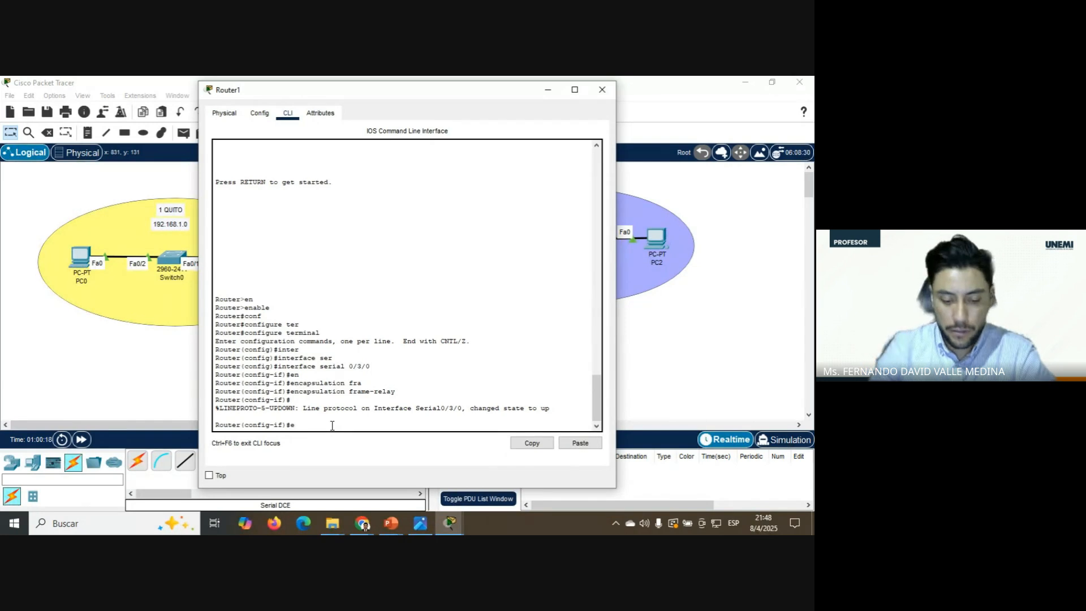
type("exit")
key("Return")
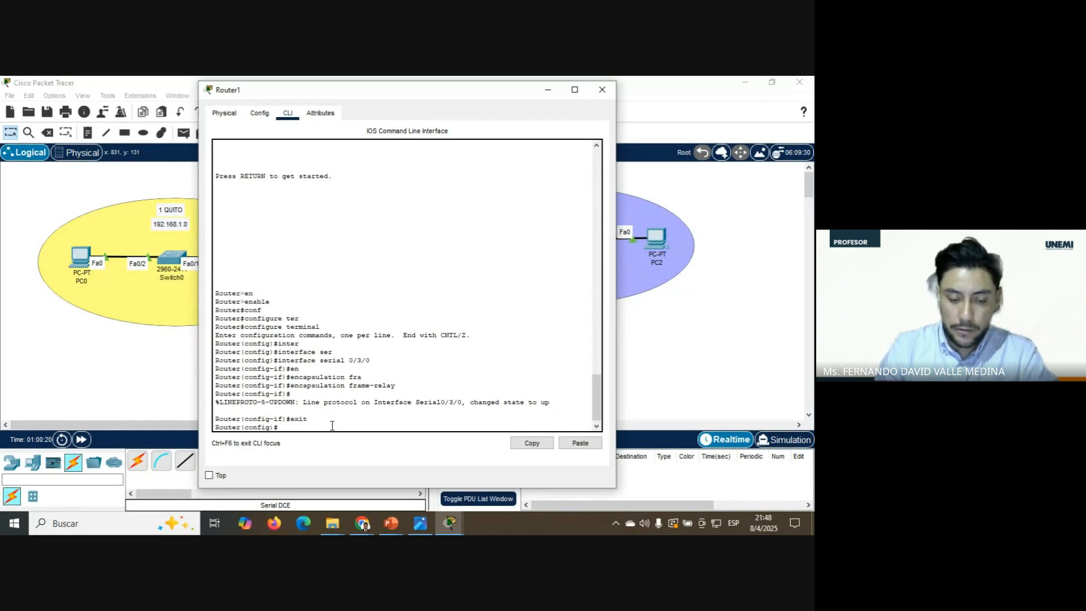
- Add a static route on Router1 to the QUITO network 192.168.1.0 with mask 255.255.255.0 and next hop 172.168.1.1
type("ip rou")
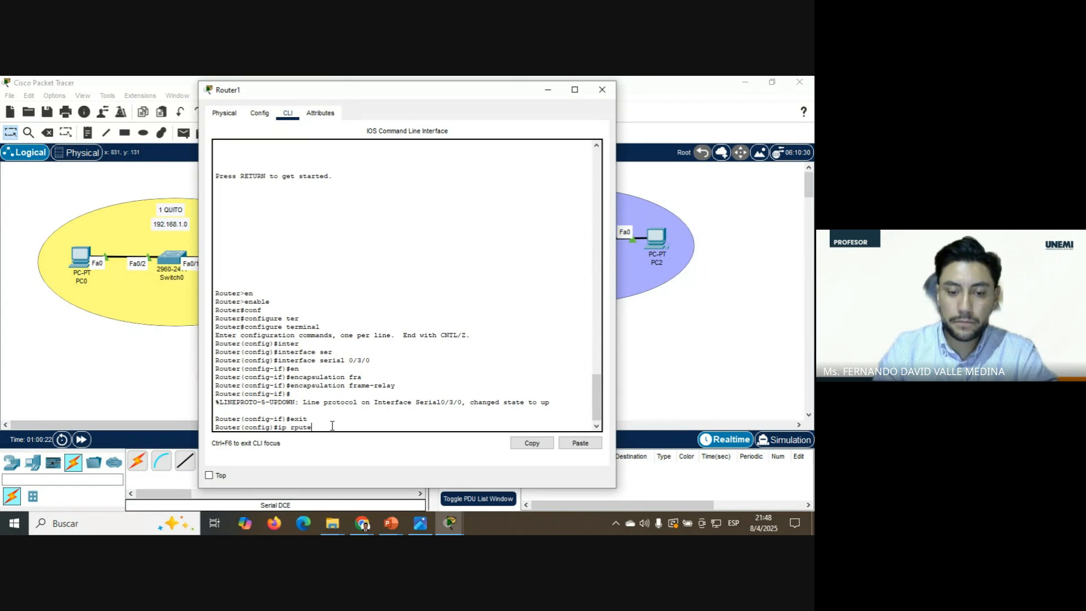
key("Tab")
key("Tab")
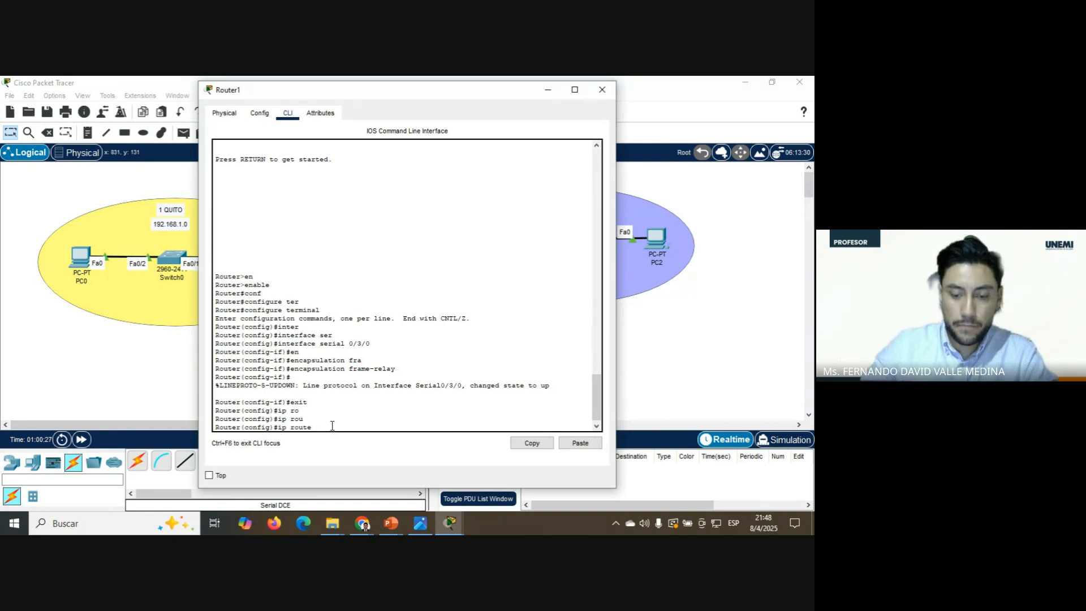
type("192.168.")
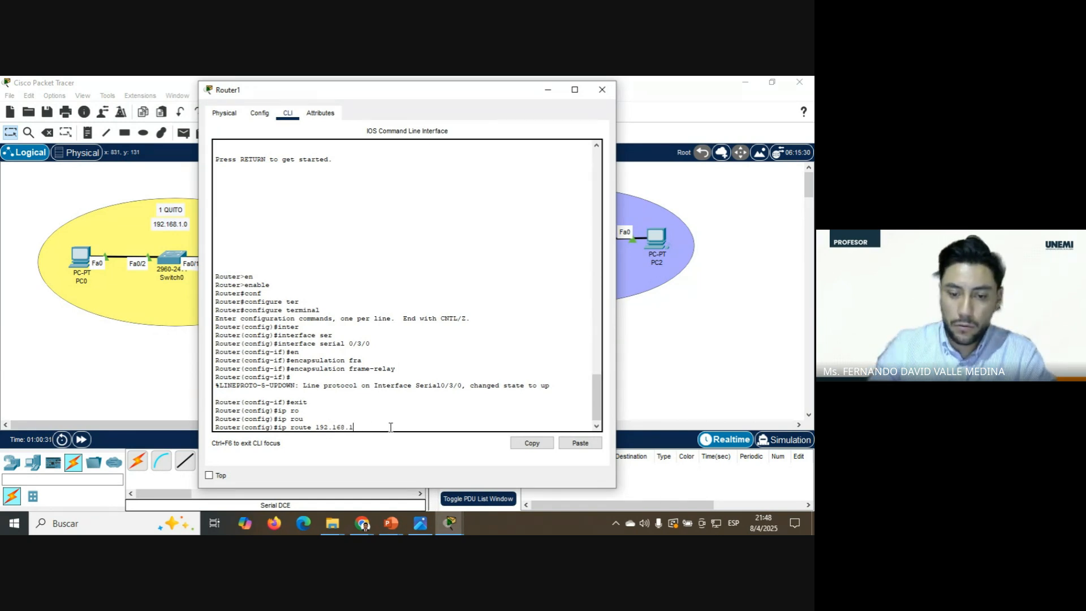
type("1.0 2")
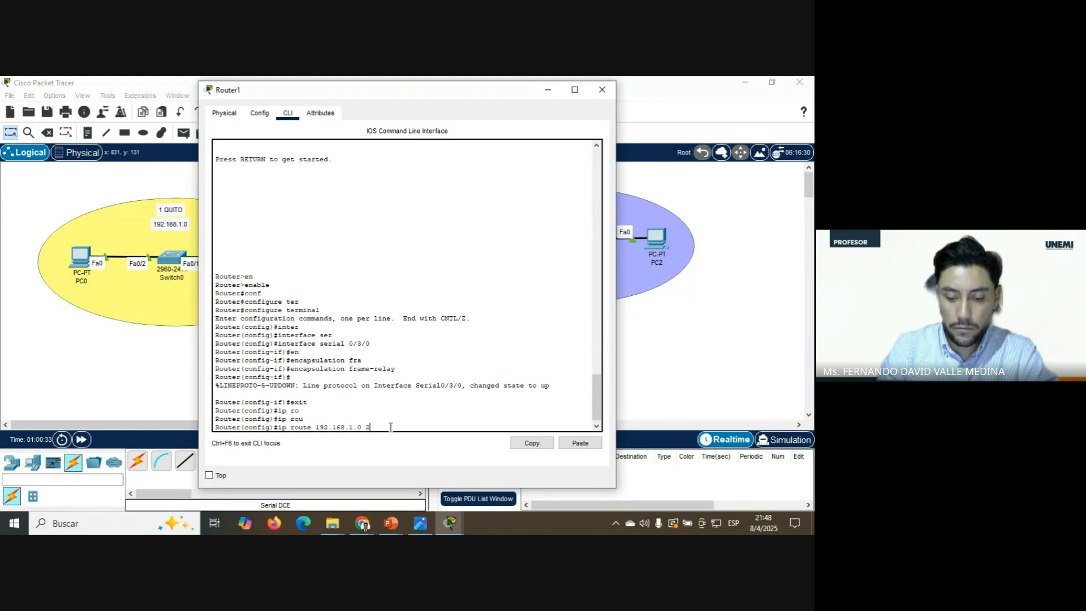
type("55.255.255.0")
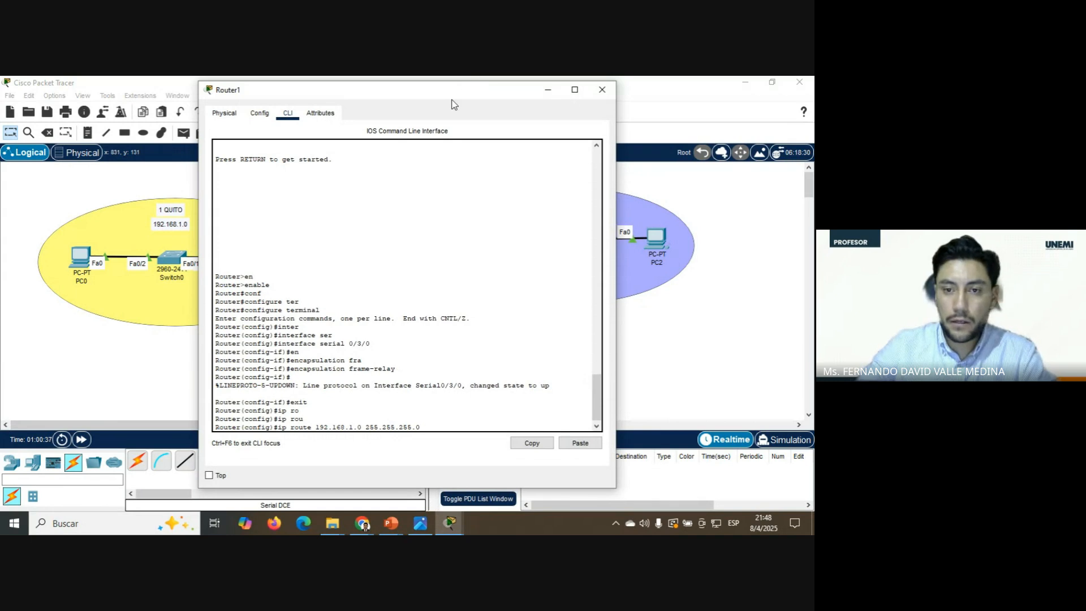
left_click_drag(452, 99, 617, 100)
type("55.255.0 ")
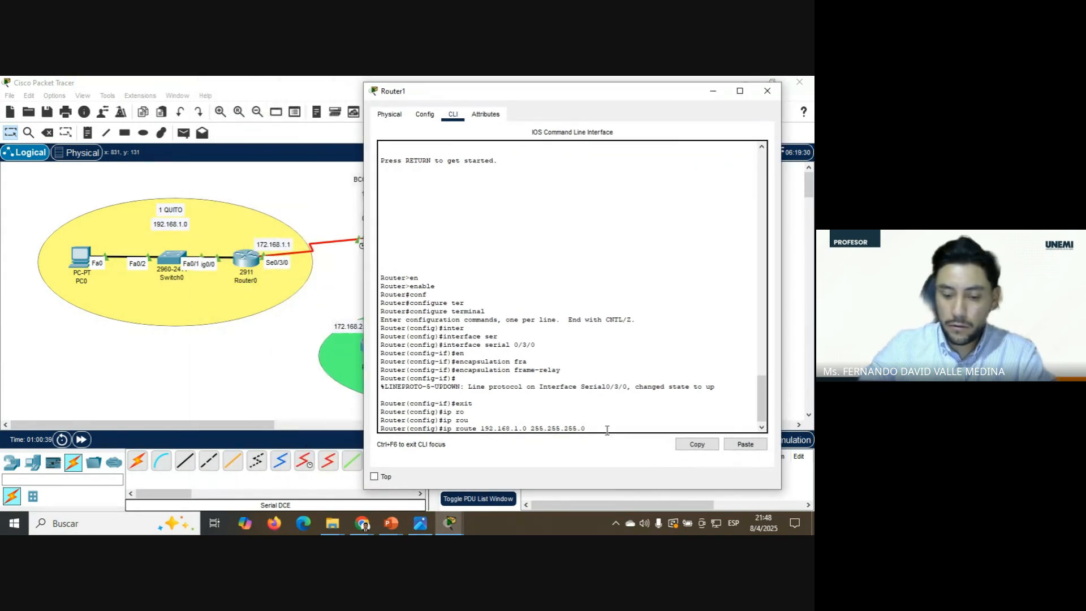
type("172.168.")
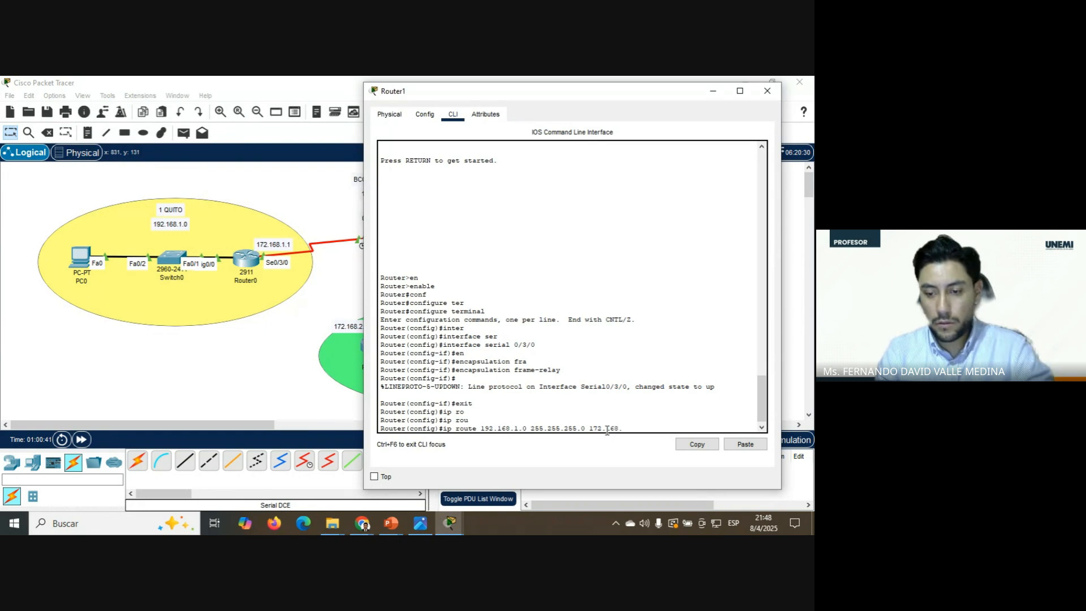
type("1.1")
key("Return")
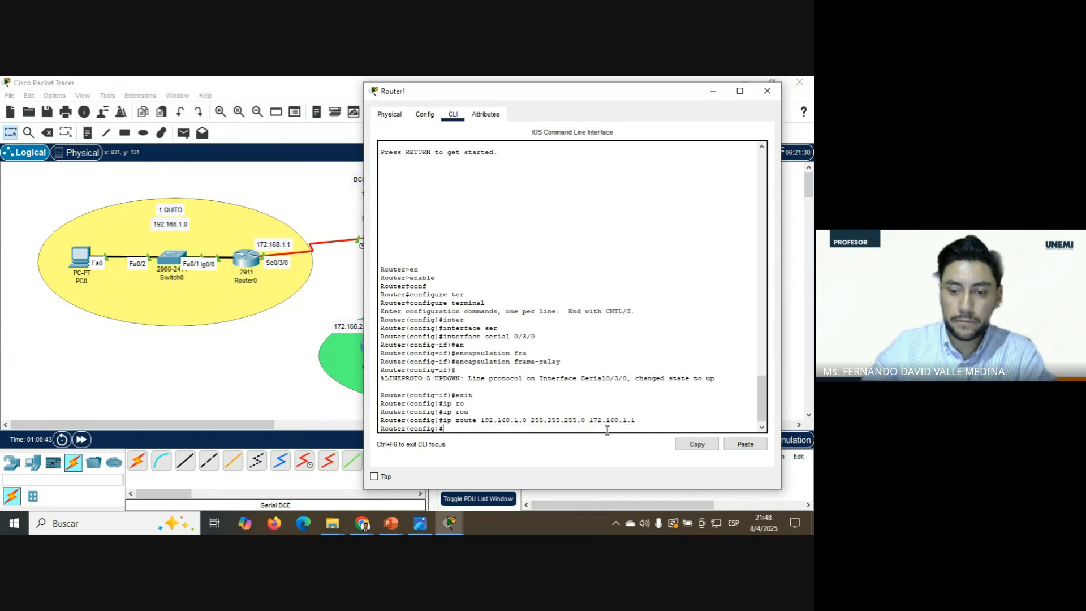
- Add a static route on Router1 to the CUENCA network 192.168.2.0 with mask 255.255.255.0 and next hop 172.168.2.1, and close the router window
key("Up")
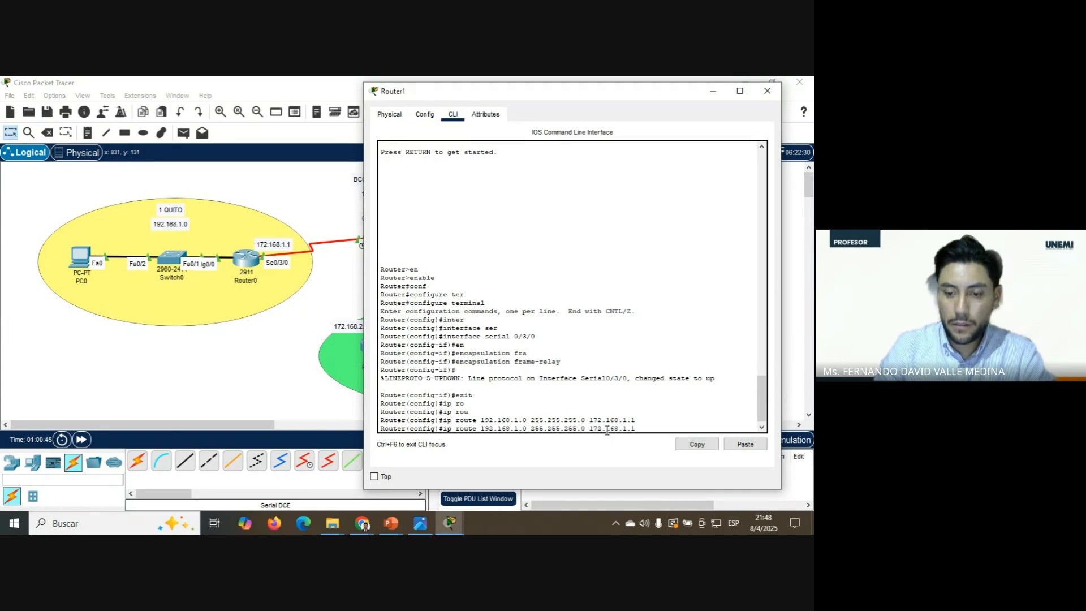
key("BackSpace")
key("BackSpace")
key("BackSpace")
key("BackSpace")
key("BackSpace")
key("BackSpace")
key("BackSpace")
key("BackSpace")
key("BackSpace")
key("BackSpace")
key("BackSpace")
key("BackSpace")
key("BackSpace")
key("BackSpace")
key("BackSpace")
key("BackSpace")
key("BackSpace")
key("BackSpace")
key("BackSpace")
key("BackSpace")
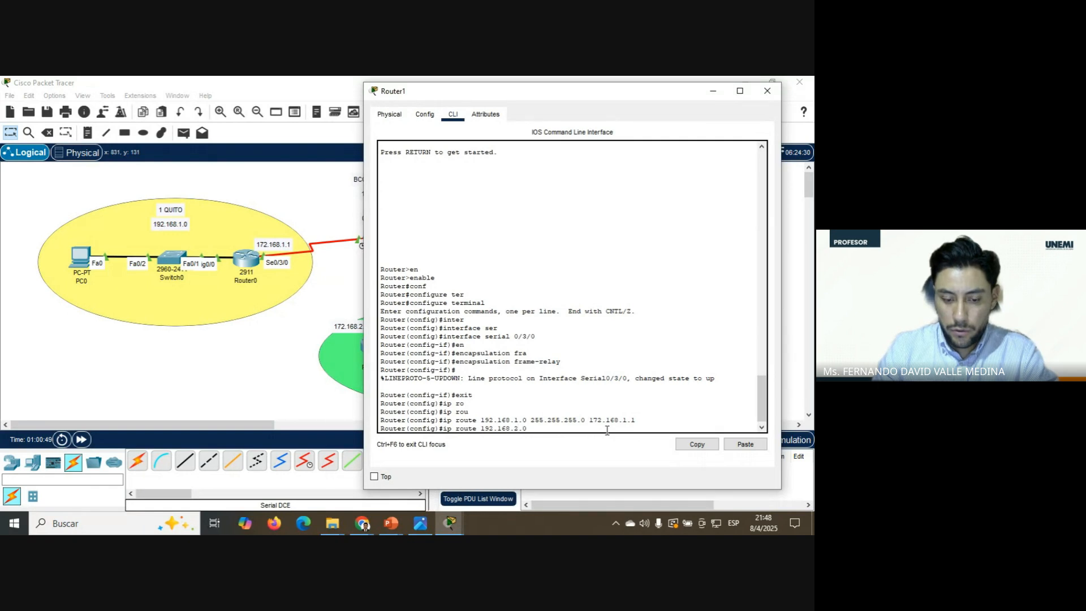
type("55.255.255.0")
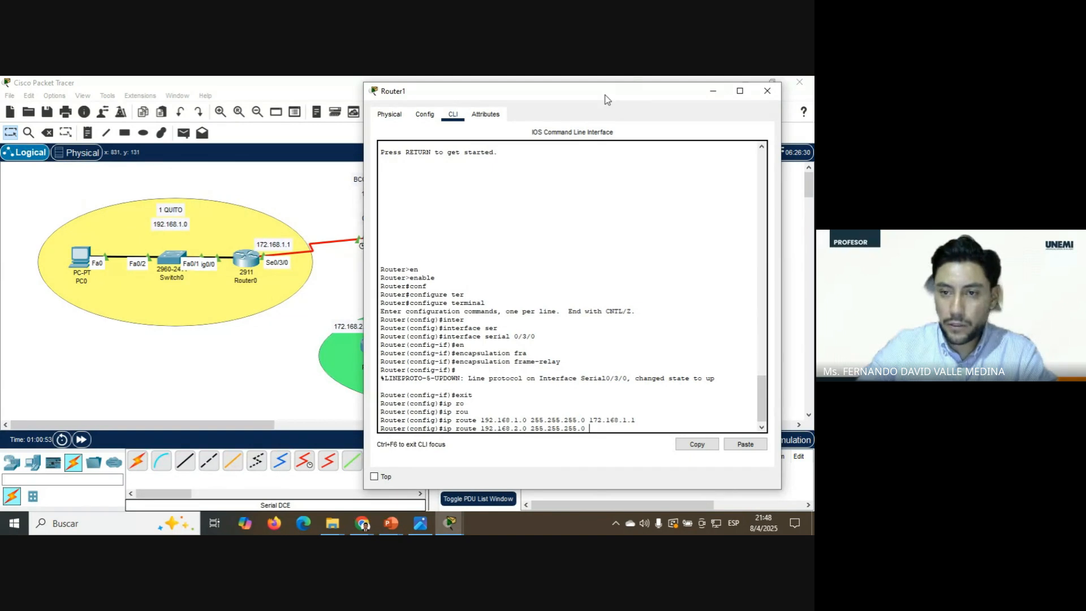
left_click_drag(606, 97, 432, 99)
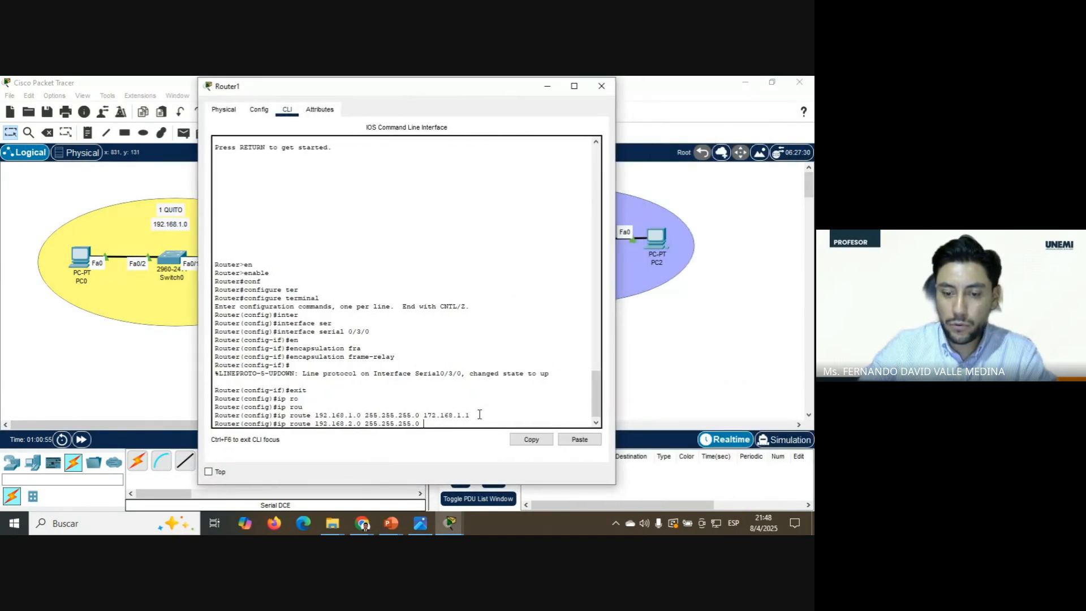
type("172")
type(".168.2.")
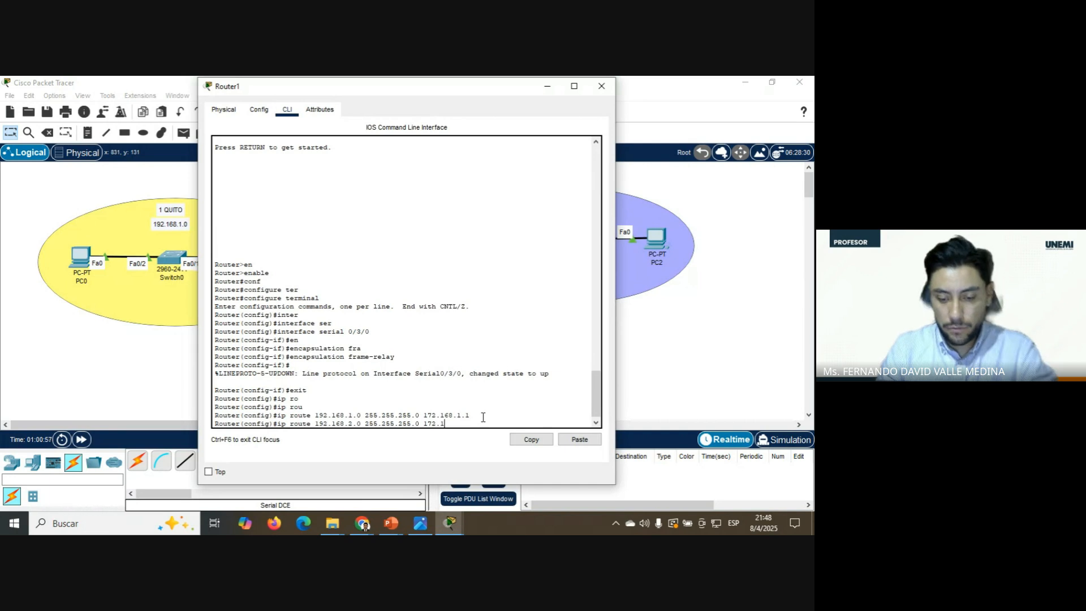
type("1")
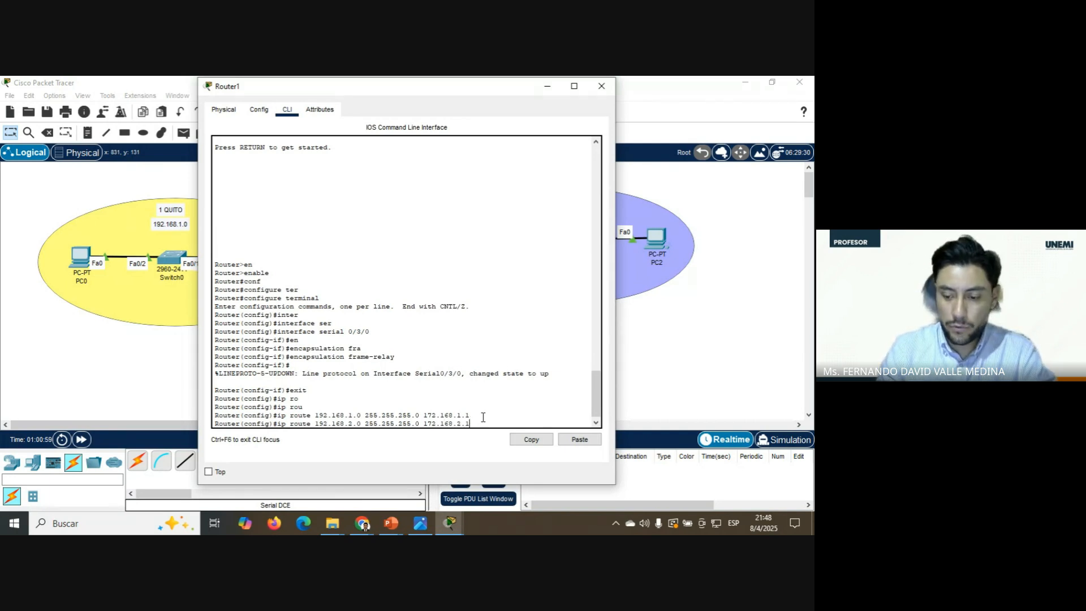
key("Return")
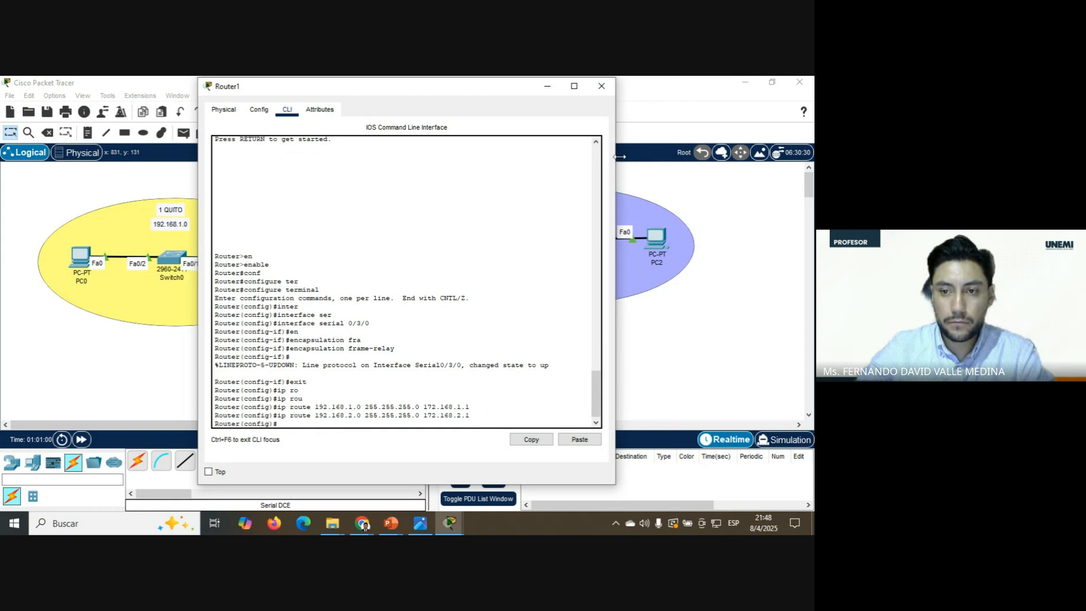
left_click(602, 86)
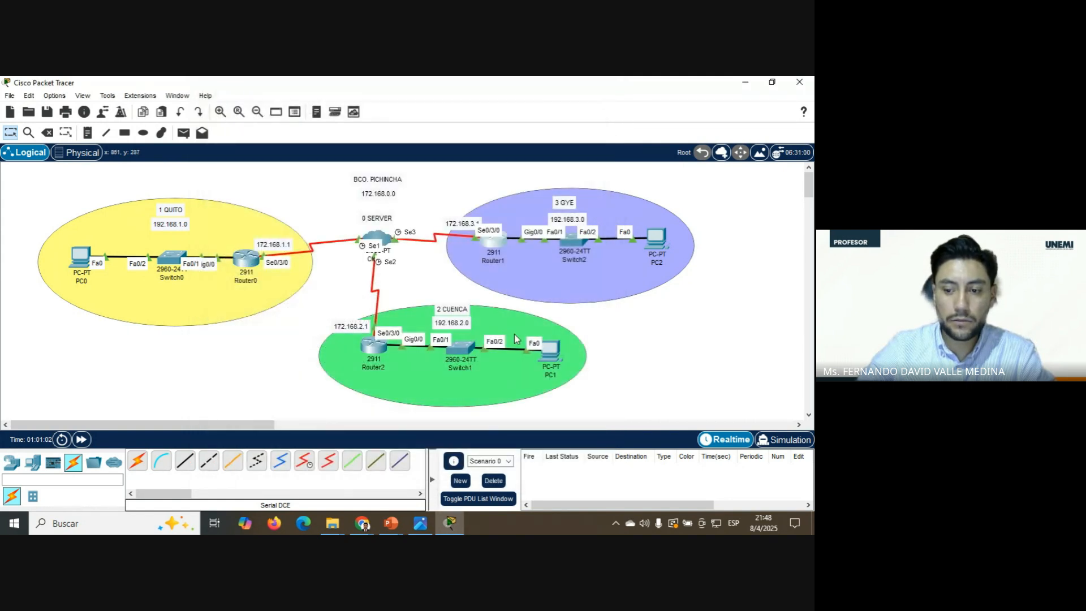
- Test connectivity from PC1 to PC2 and from PC1 to PC0 with simple PDUs, and delete the test scenario
left_click(183, 132)
left_click(550, 352)
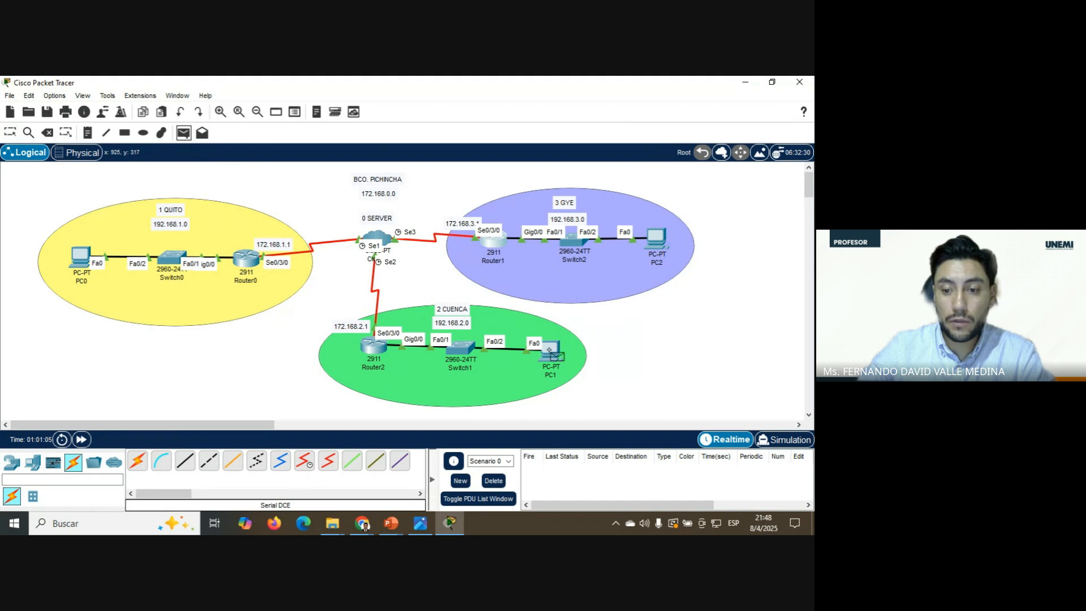
left_click(657, 241)
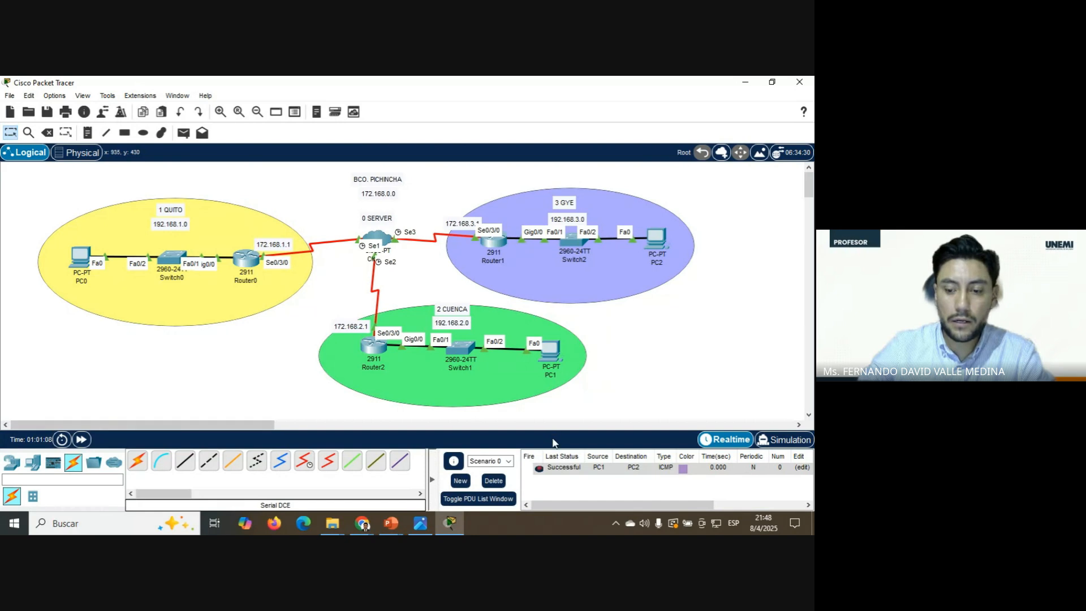
left_click(184, 133)
left_click(553, 354)
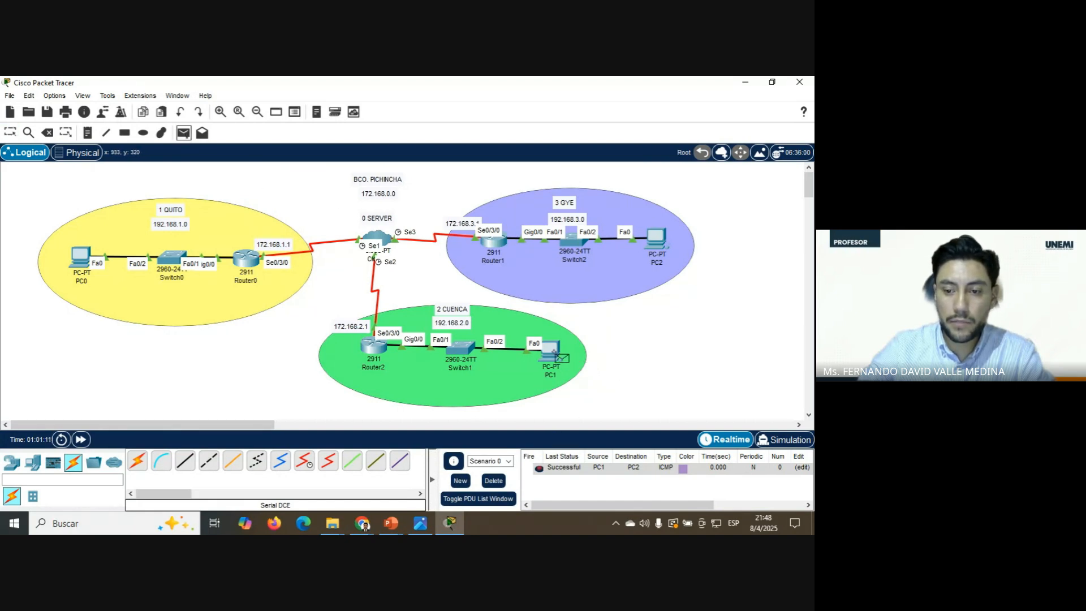
left_click(82, 260)
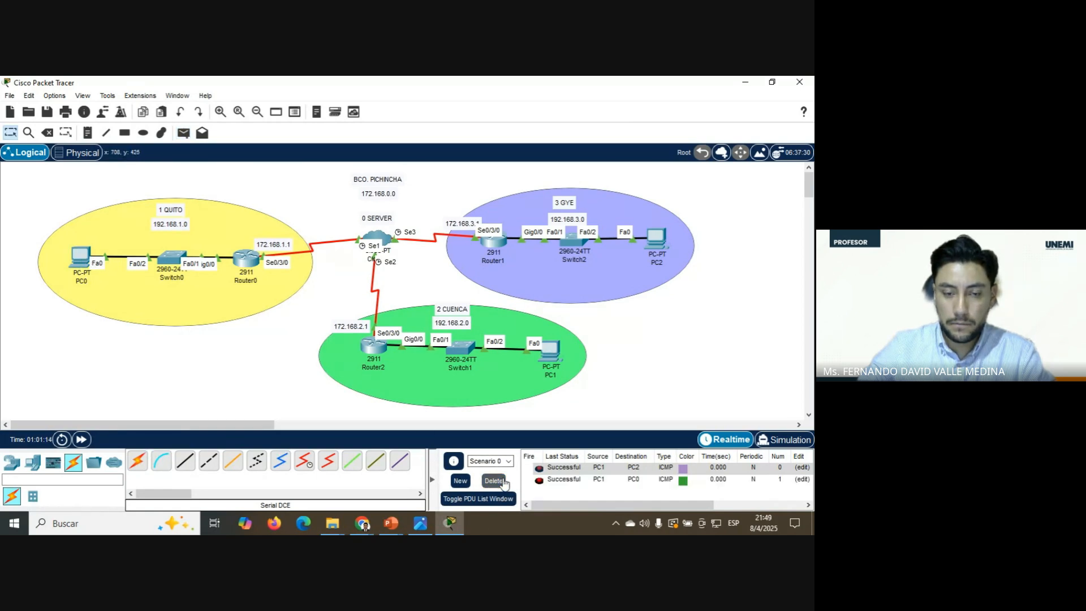
left_click(494, 481)
- Send simple PDUs from PC2 to PC0 and from PC1 to PC2, and delete the test scenario
left_click(184, 133)
left_click(657, 240)
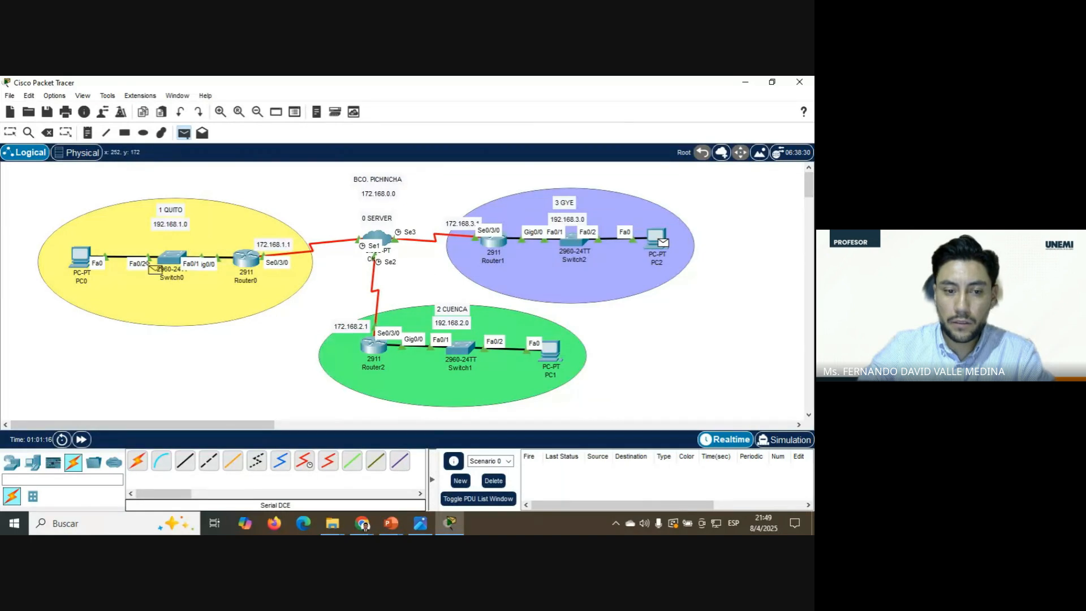
left_click(82, 260)
left_click(184, 133)
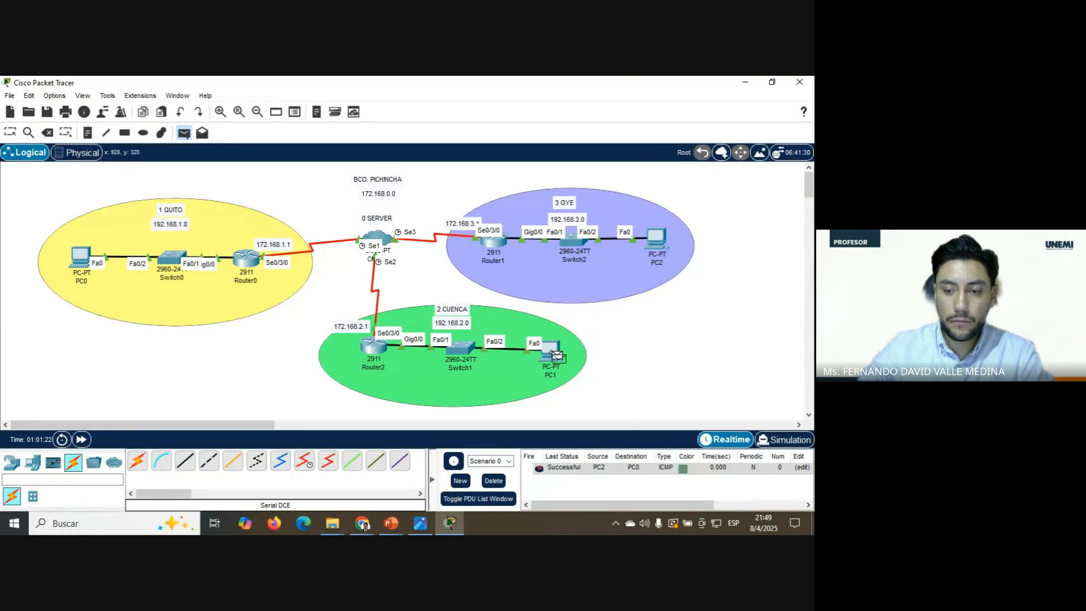
left_click(552, 351)
left_click(656, 240)
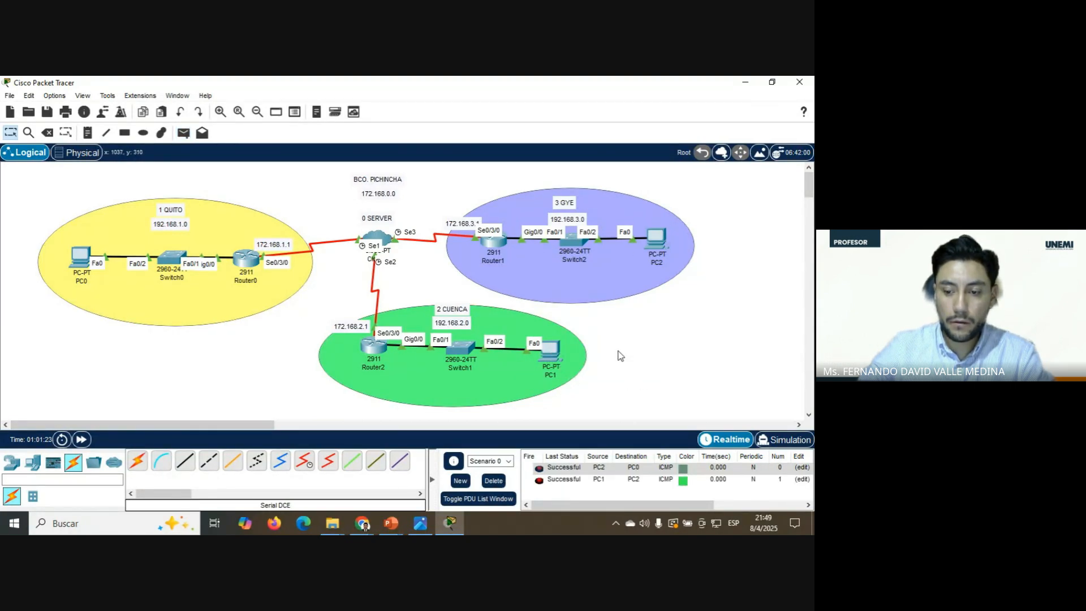
left_click(501, 481)
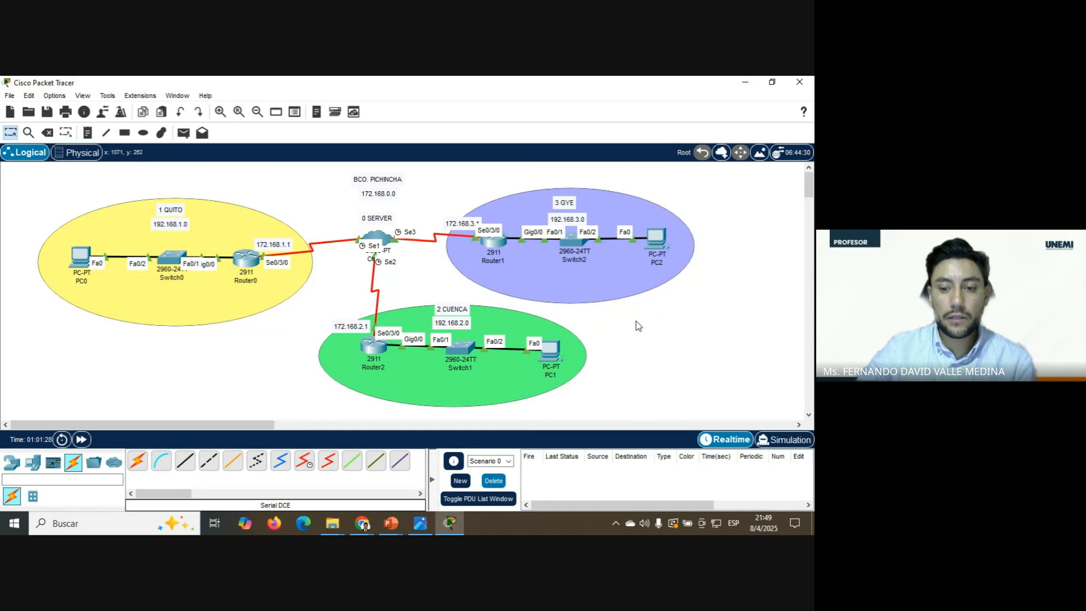
- Ping 192.168.1.2 from PC1's command prompt to check the CUENCA to QUITO connection, and close the PC1 window
left_click(551, 353)
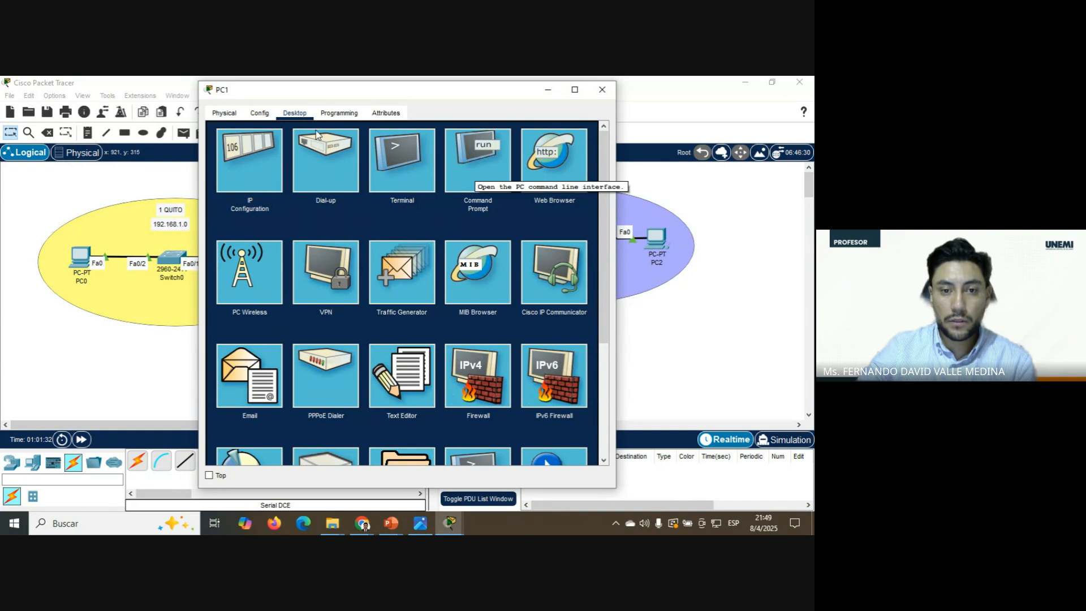
left_click(470, 168)
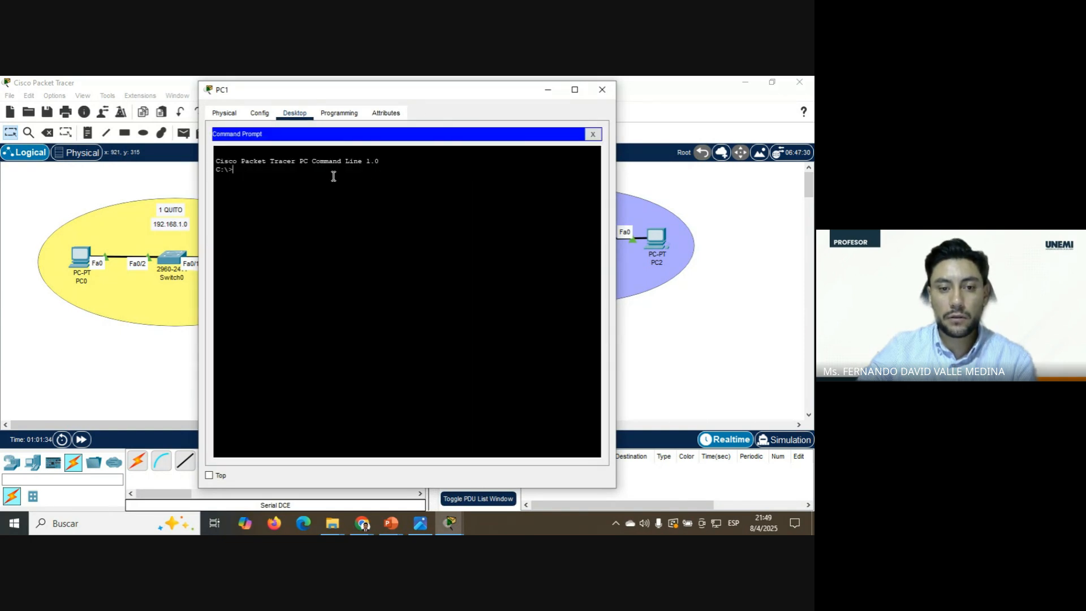
type("ping")
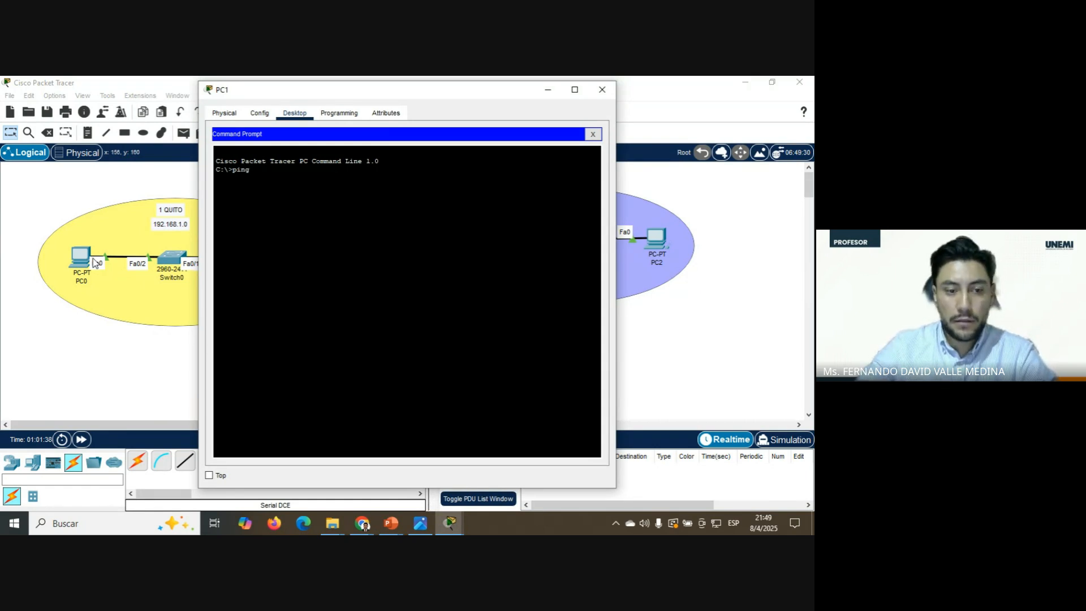
left_click_drag(341, 96, 431, 96)
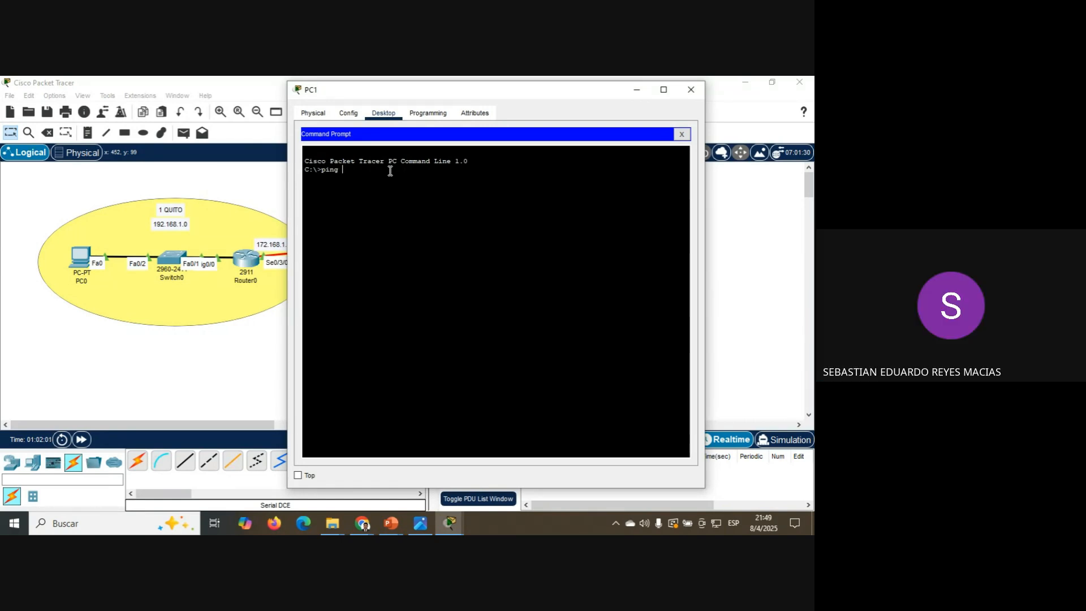
type("92.168.1.2")
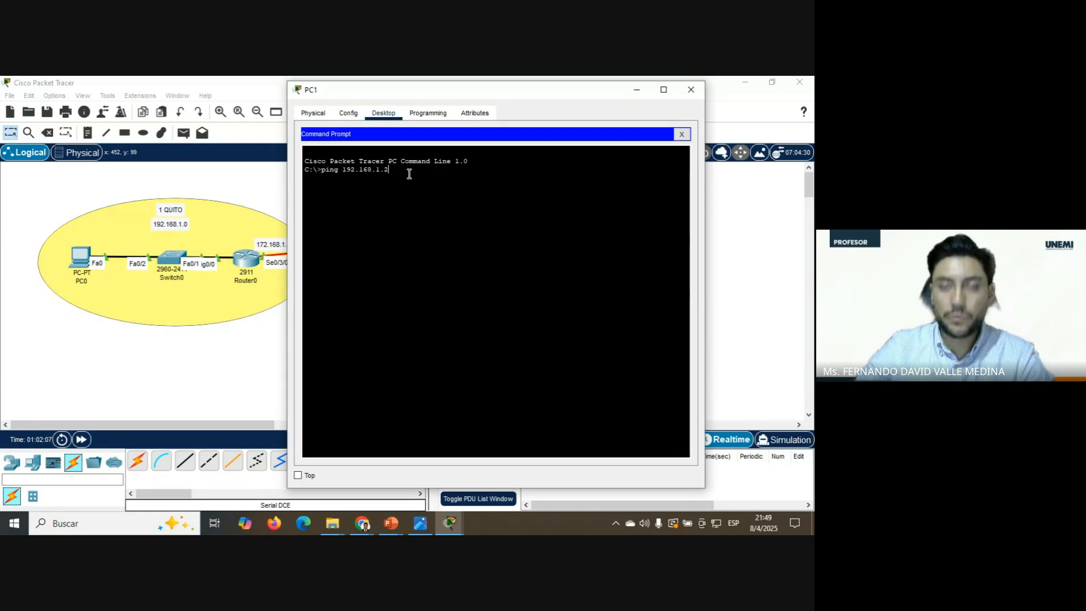
key("Return")
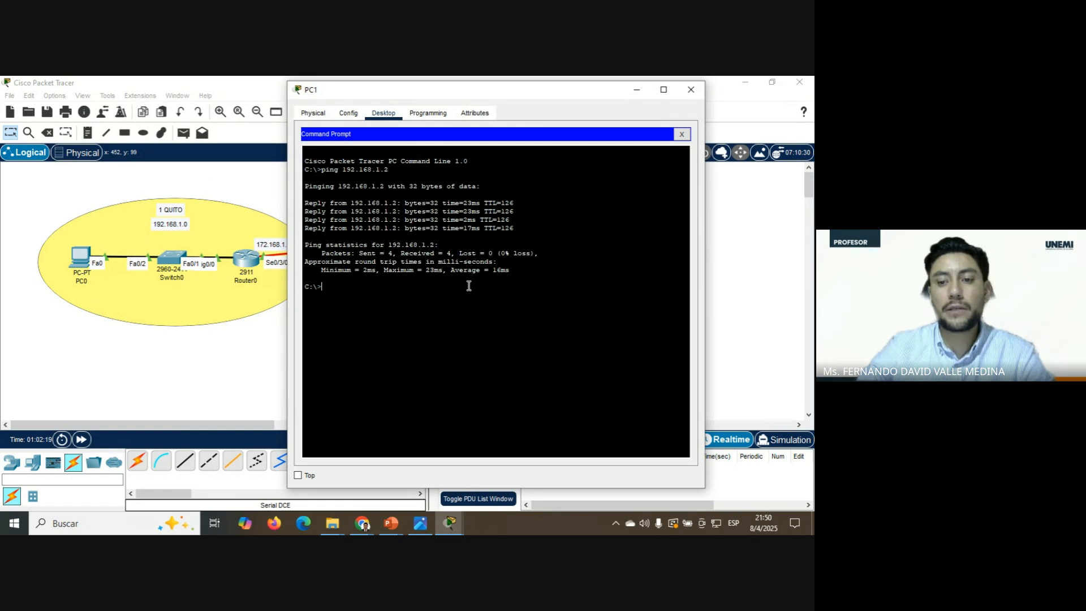
left_click(691, 90)
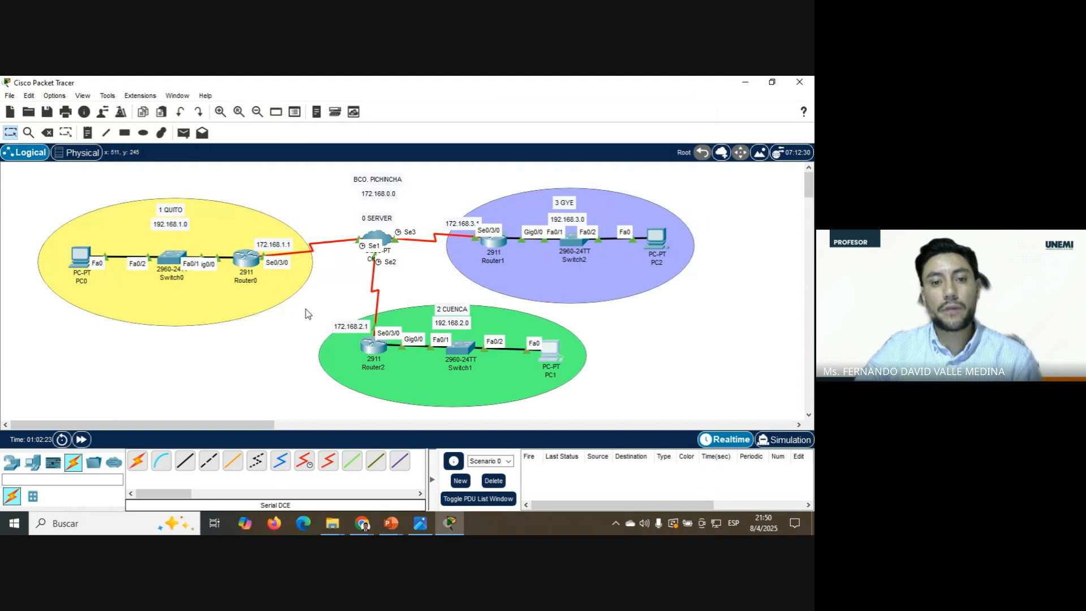
- Open Router0's command line and return from global configuration to privileged mode with end
left_click(246, 259)
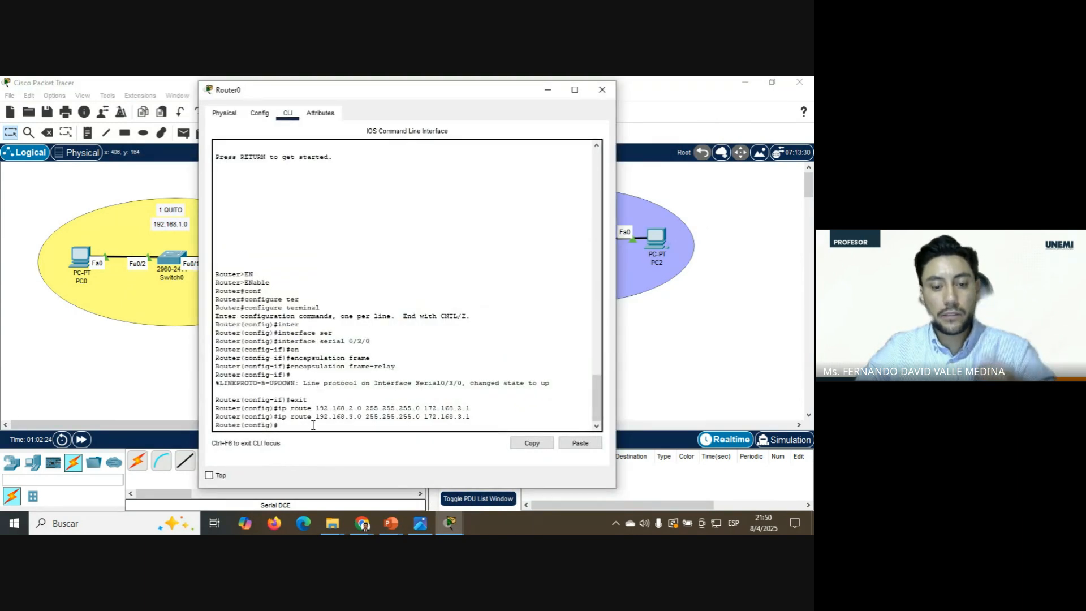
type("end")
key("Return")
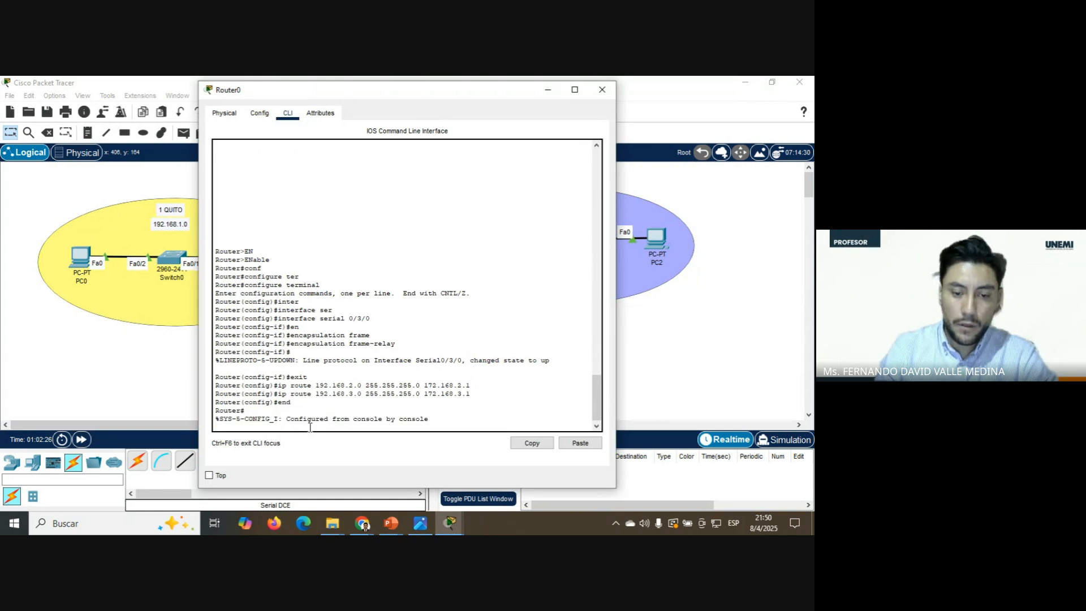
key("Return")
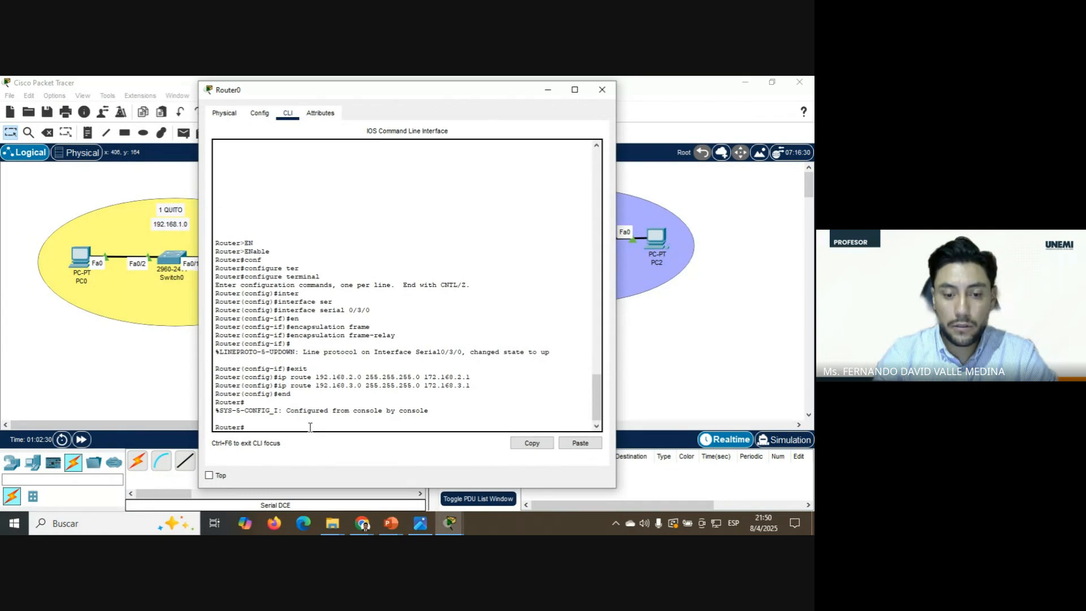
- Display Router0's configuration with show running-config and page through its interfaces down to the static routes
type("sh")
key("Tab")
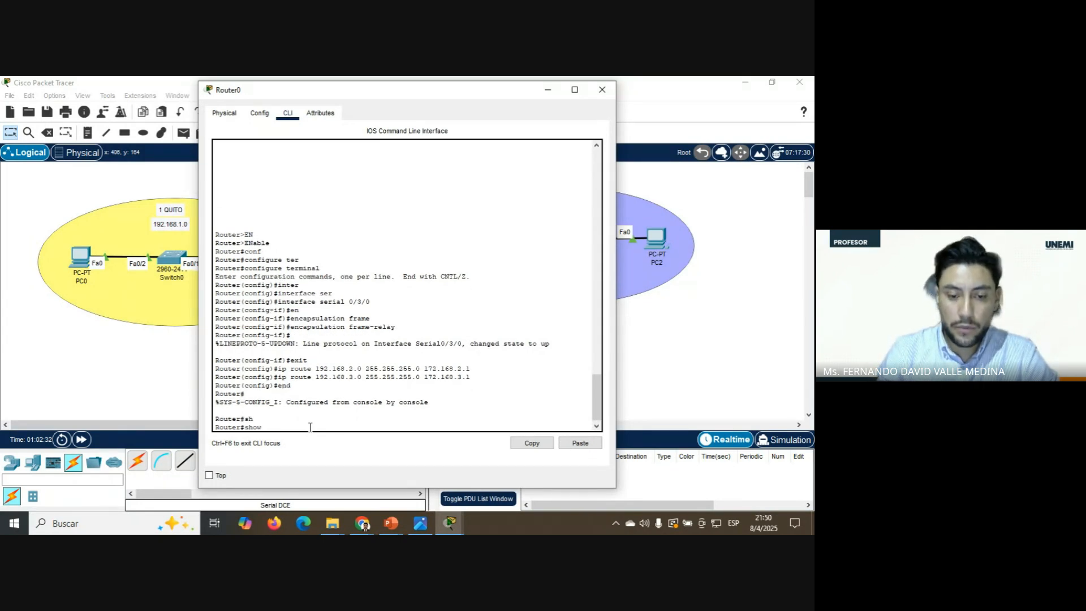
type("runn")
key("Tab")
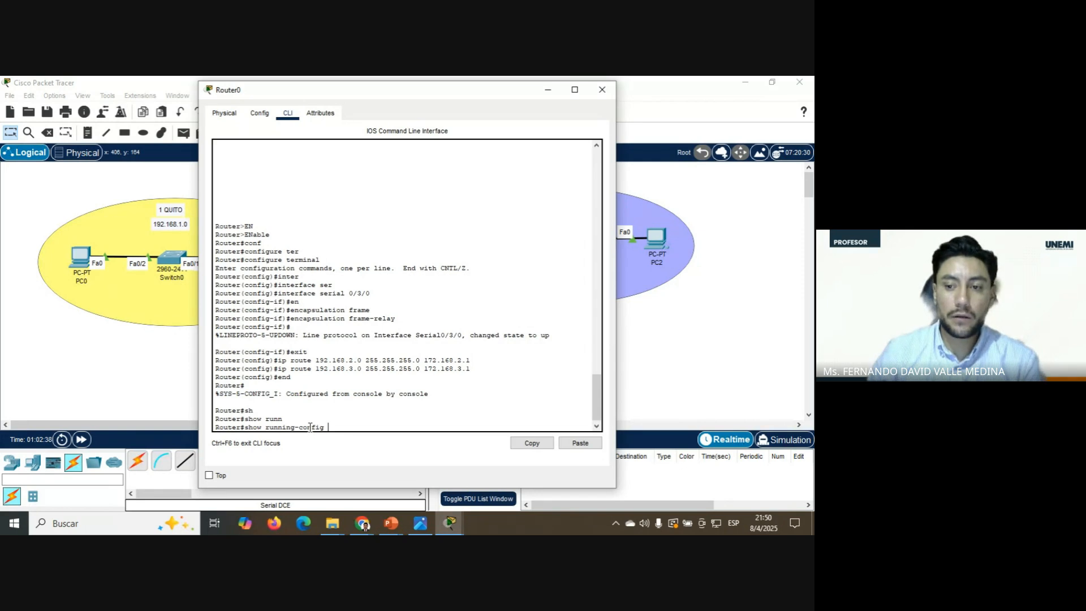
key("Return")
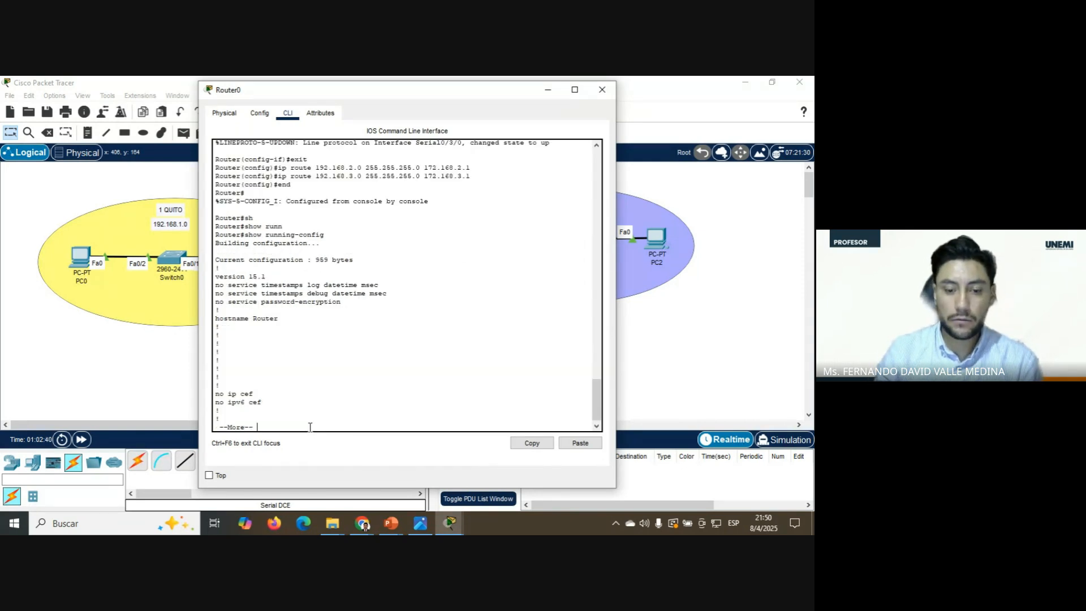
key("Return")
key("Return")
key("Return")
key("Return")
key("Return")
key("Return")
key("Return")
key("Return")
key("Return")
key("Return")
key("Return")
key("Return")
key("Return")
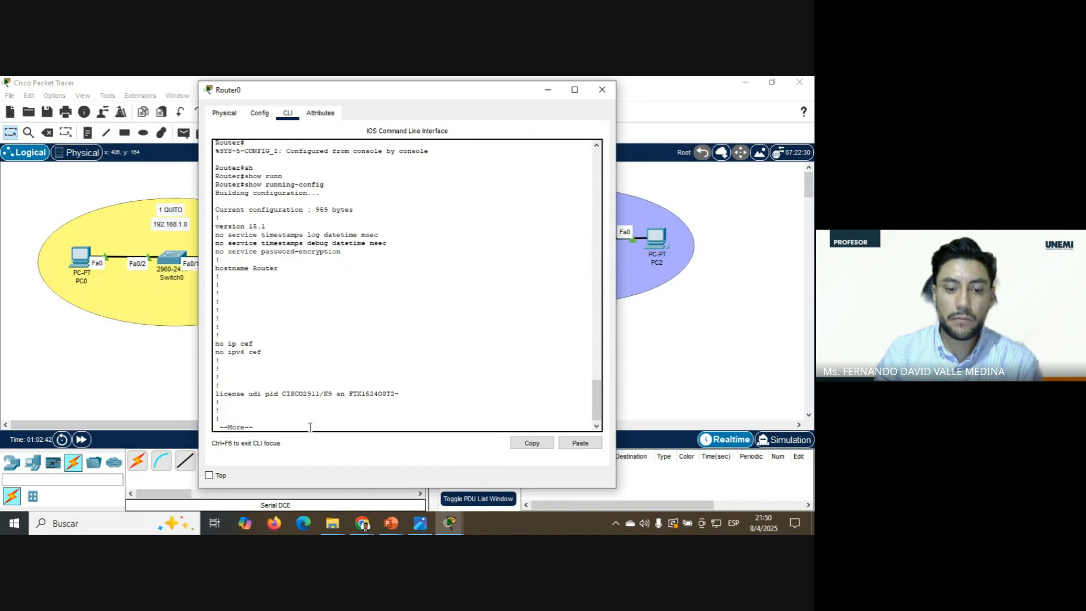
key("Return")
key("Return")
key("Return")
key("Return")
key("Return")
key("Return")
key("Return")
key("Return")
key("Return")
key("Return")
key("Return")
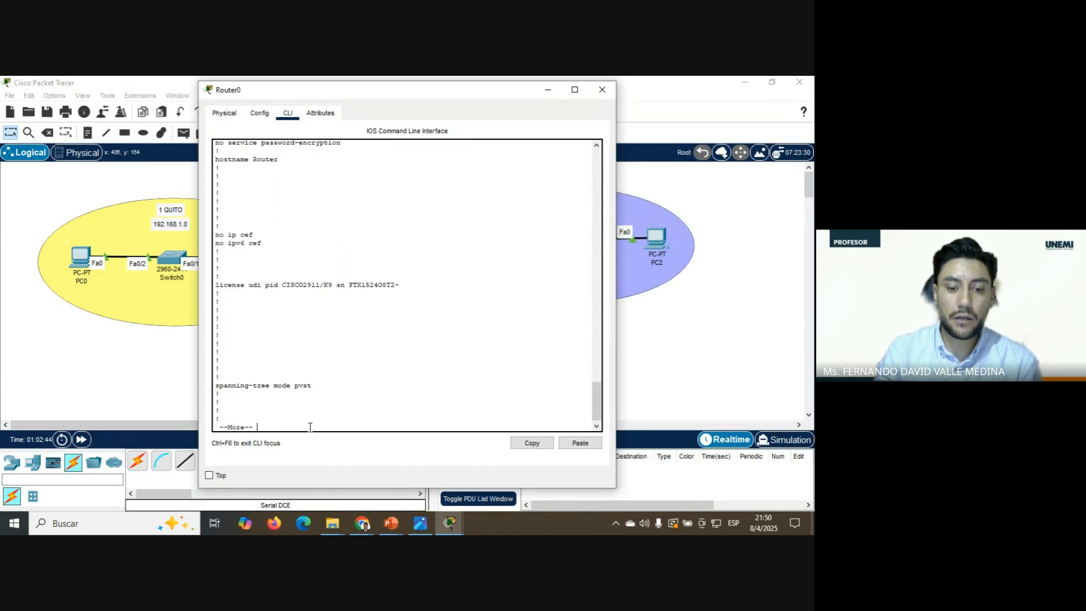
key("Return")
key("Return")
key("Return")
key("Return")
key("Return")
key("Return")
key("Return")
key("Return")
key("Return")
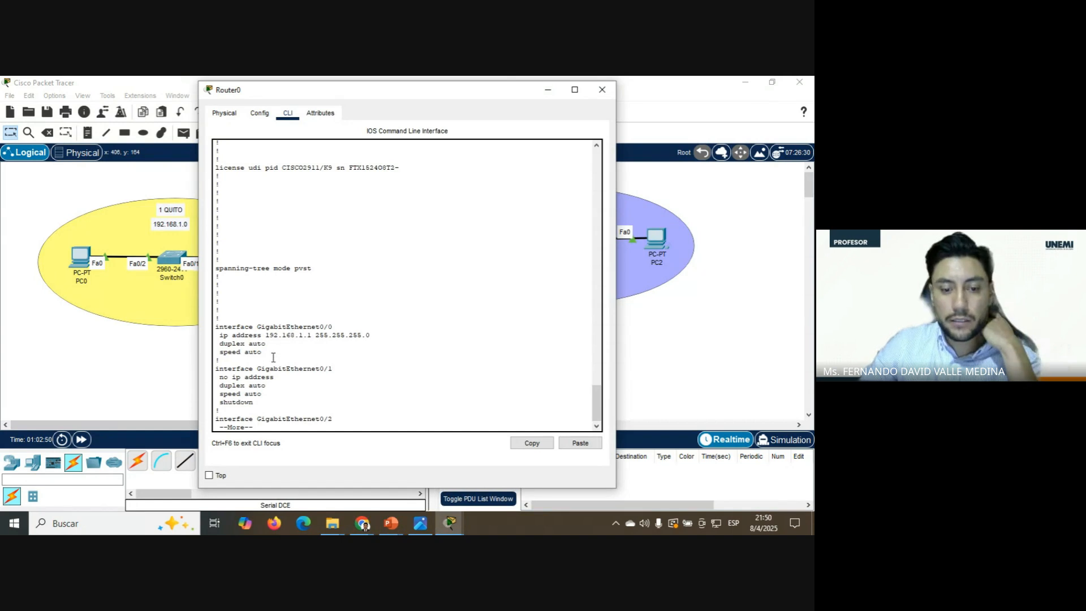
key("Return")
key("Return")
key("Return")
key("Return")
key("Return")
key("Return")
key("Return")
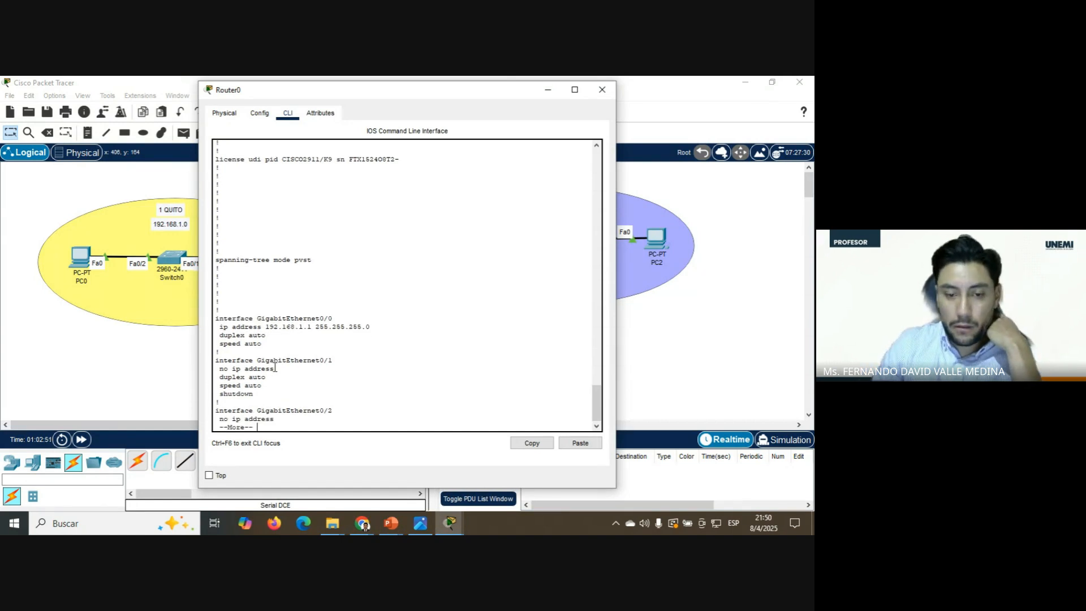
key("Return")
key("Return")
key("Return")
key("Return")
key("Return")
key("Return")
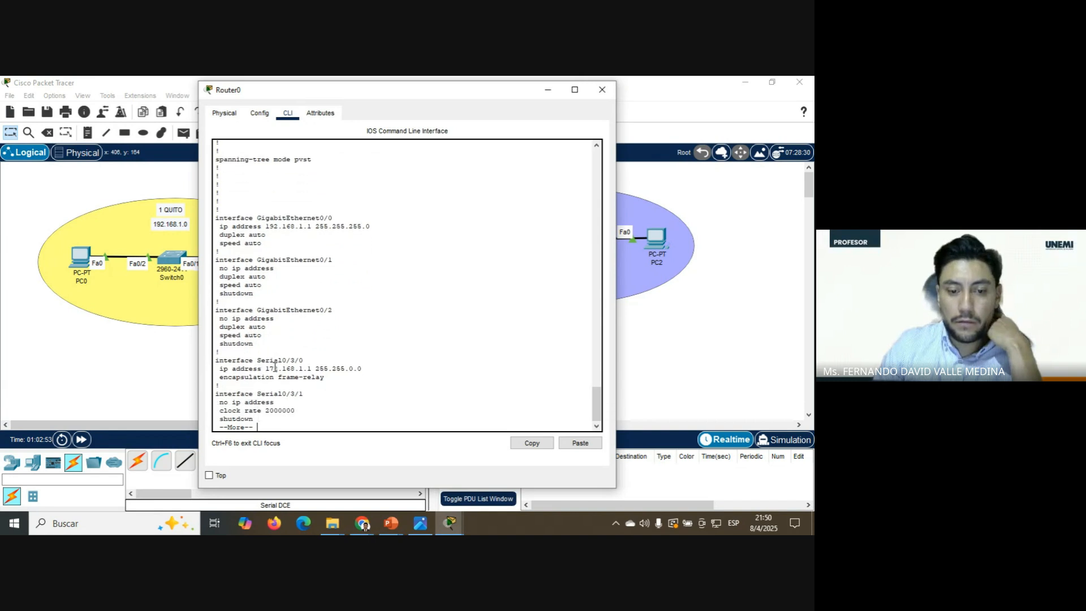
key("Return")
key("Return")
key("Return")
key("Return")
key("Return")
key("Return")
key("Return")
key("Return")
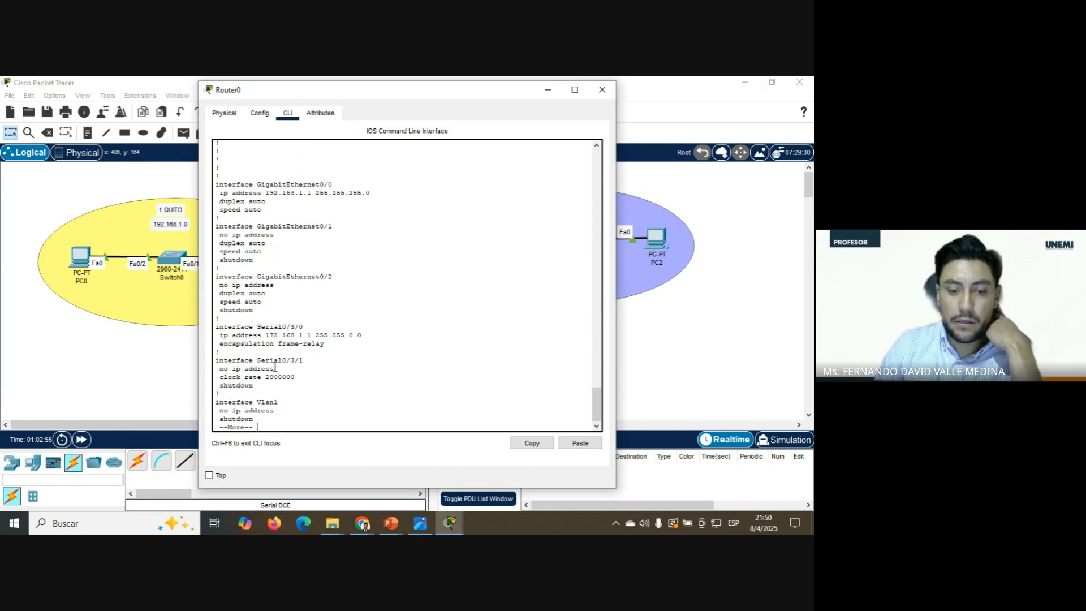
key("Return")
key("Return")
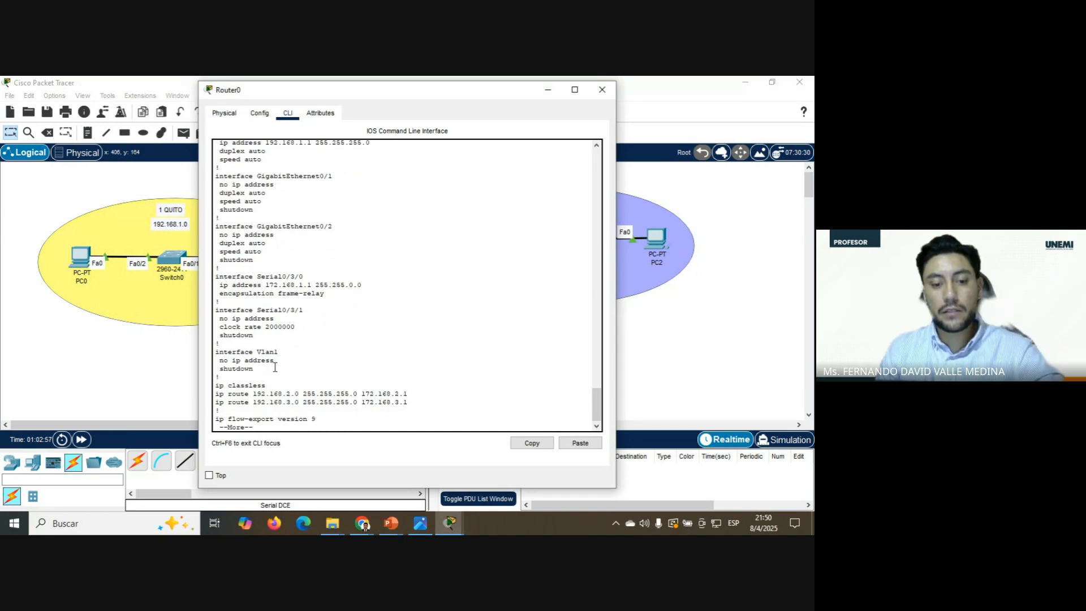
- Examine the ip route entries in the running configuration and break off the listing to return to the prompt
left_click_drag(413, 405, 215, 385)
left_click(327, 393)
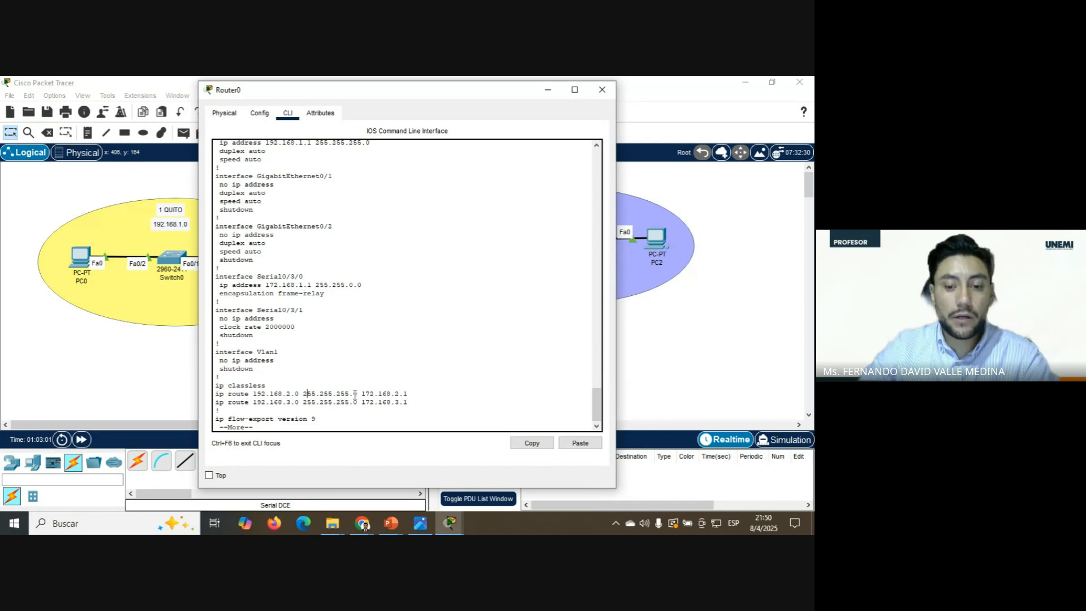
left_click_drag(390, 395, 321, 395)
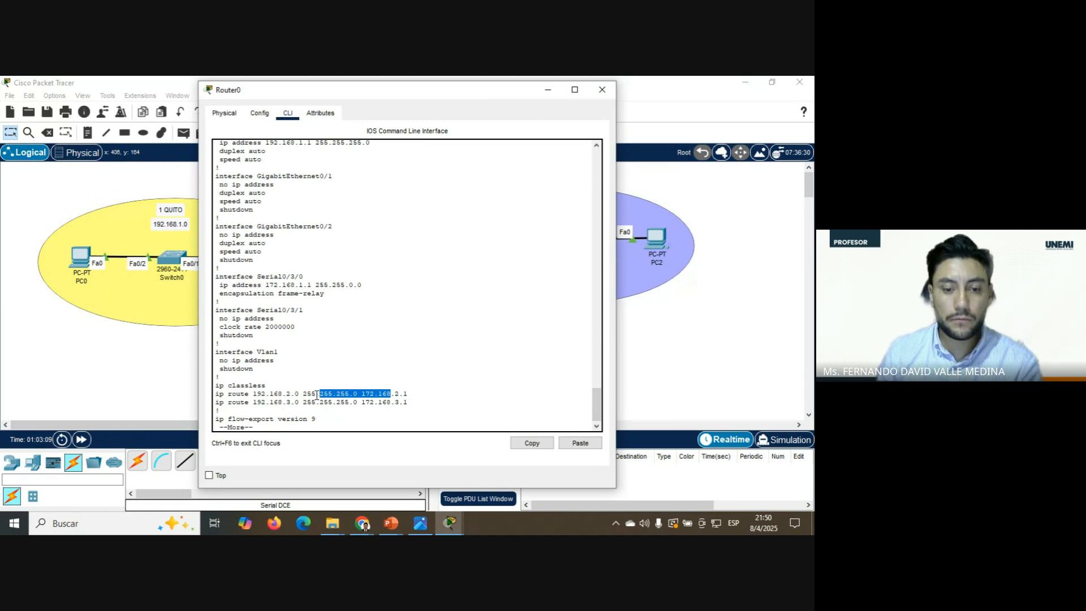
left_click(371, 428)
key("ctrl+c")
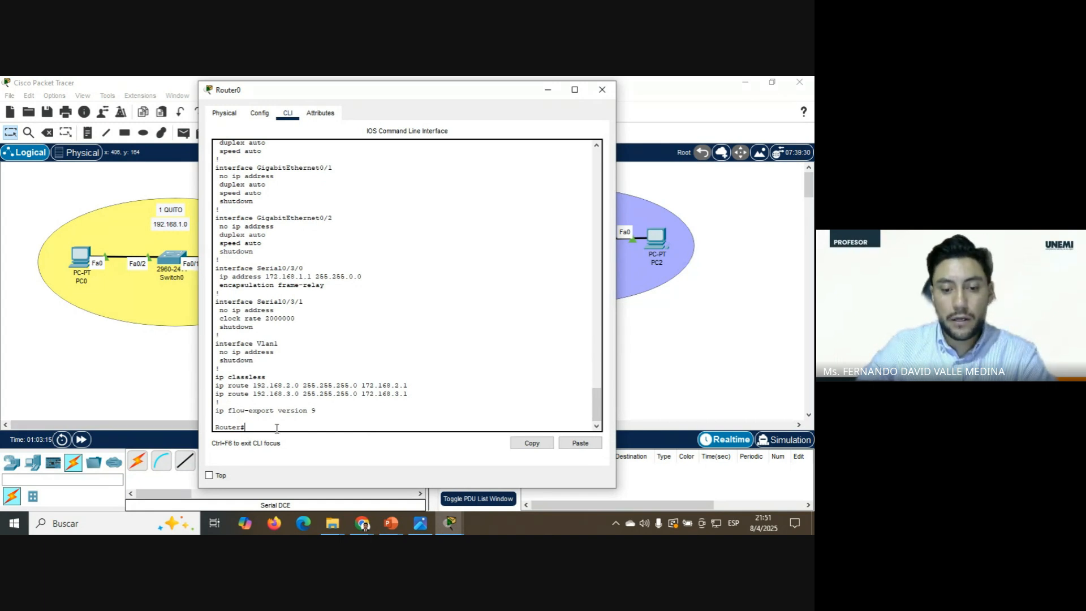
- Run show ip interface brief on Router0 and examine the addresses and status of its interfaces
type("sh")
key("Tab")
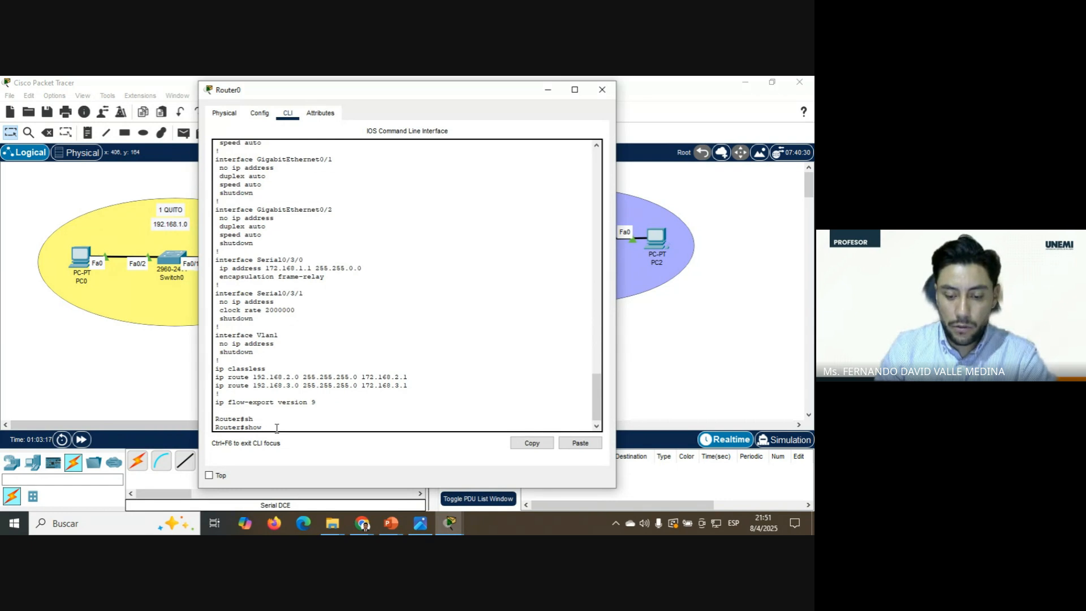
type("ip inter")
key("Tab")
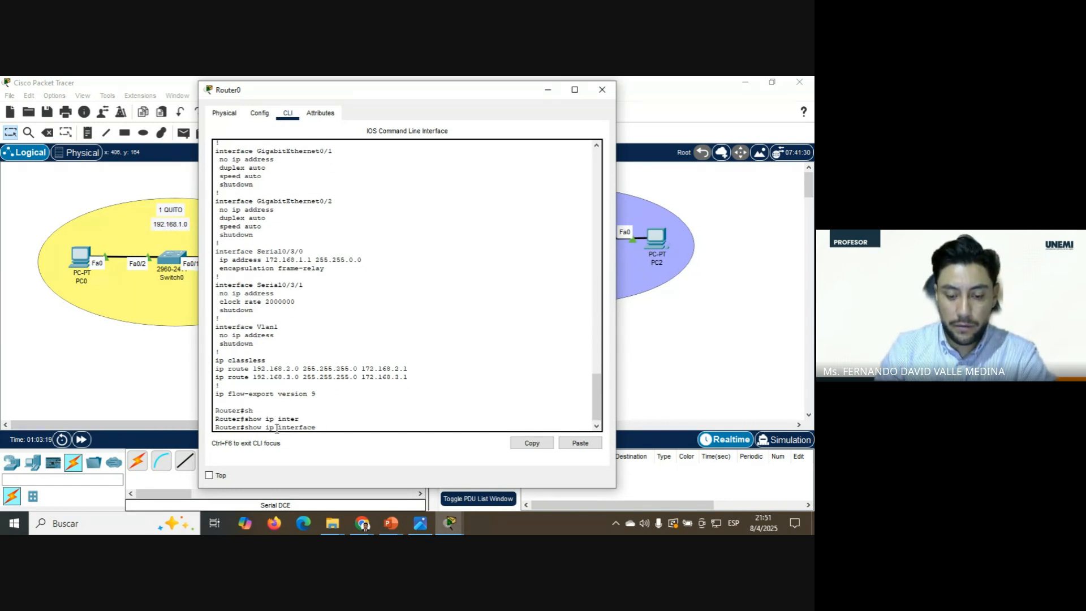
type("brief")
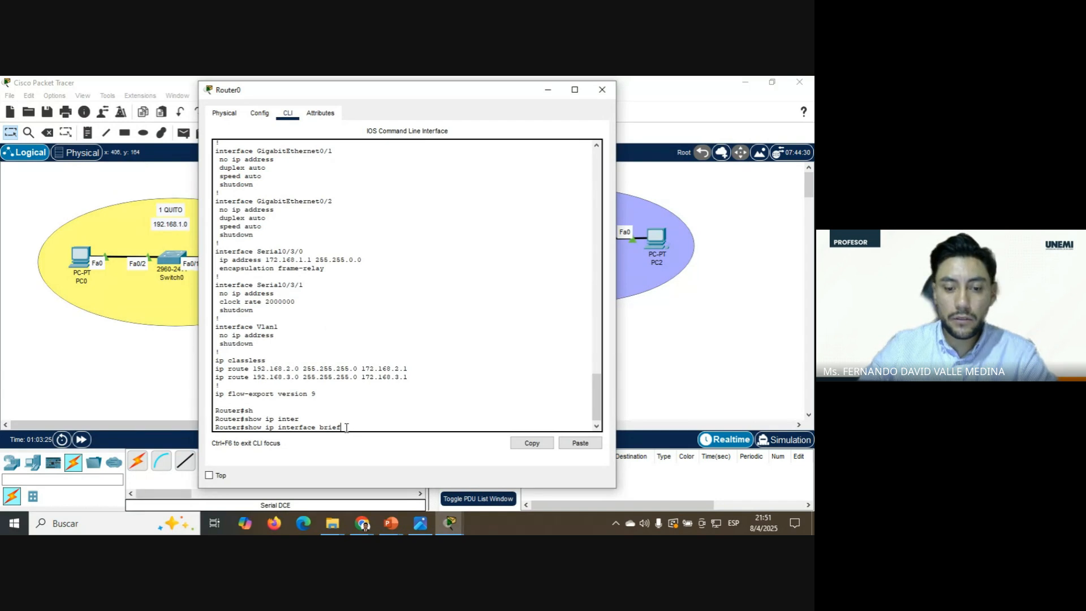
key("Return")
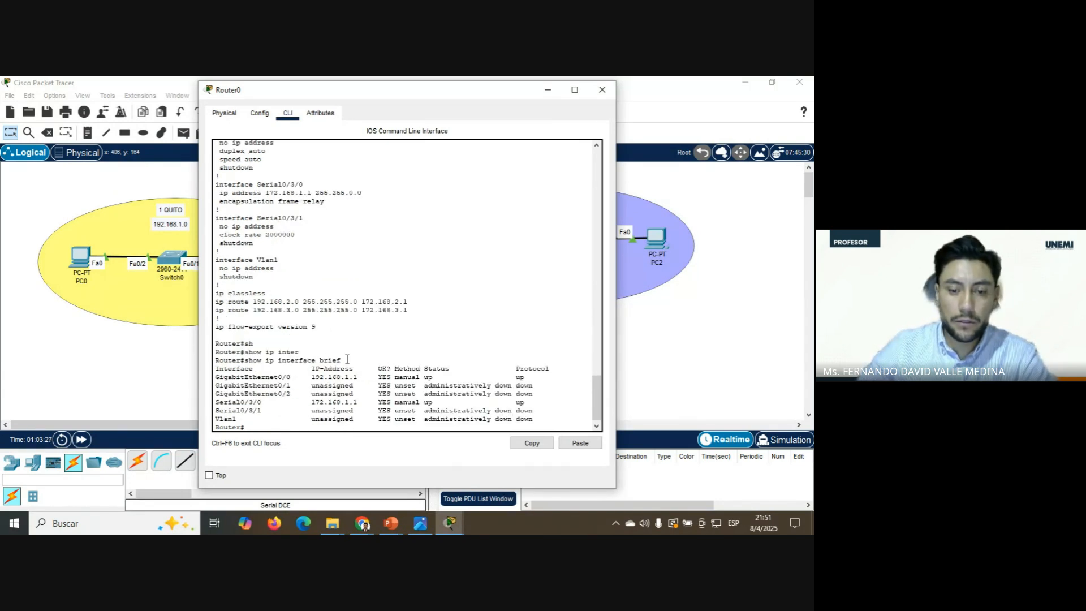
left_click_drag(347, 360, 316, 361)
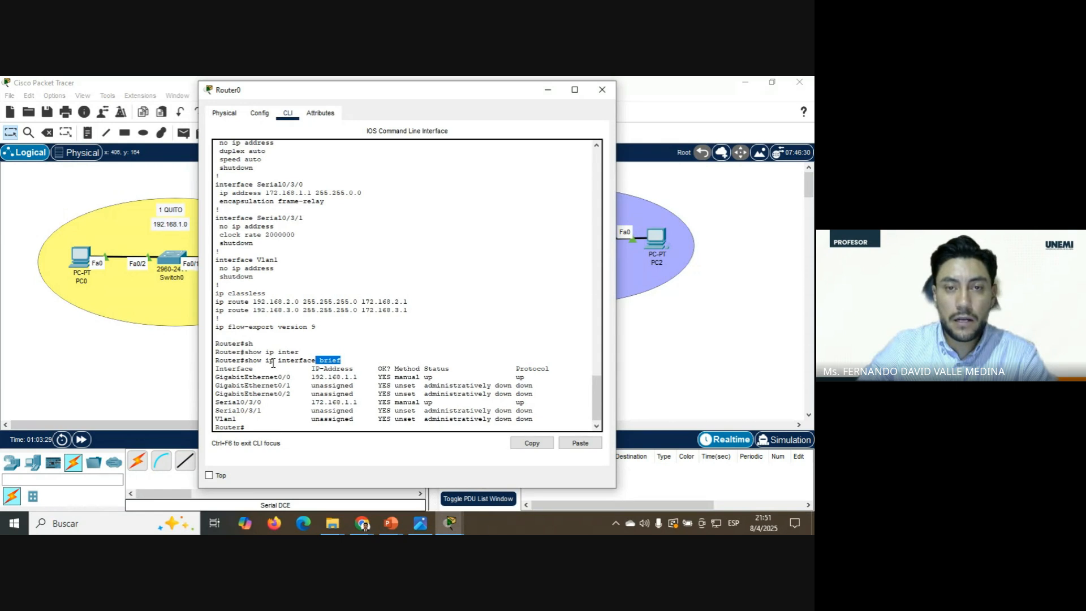
left_click_drag(343, 360, 311, 360)
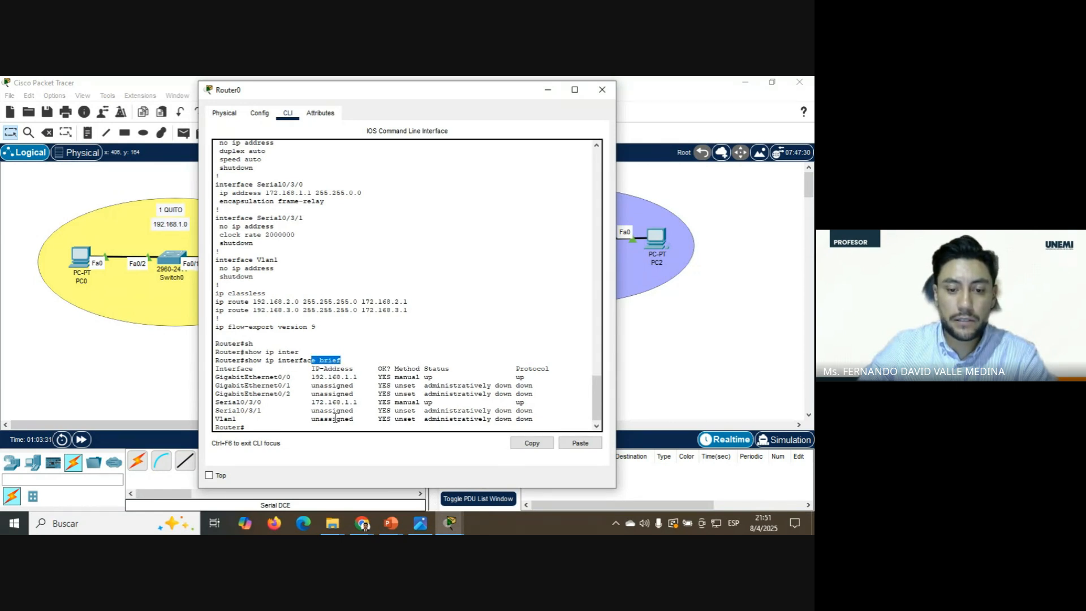
left_click(384, 359)
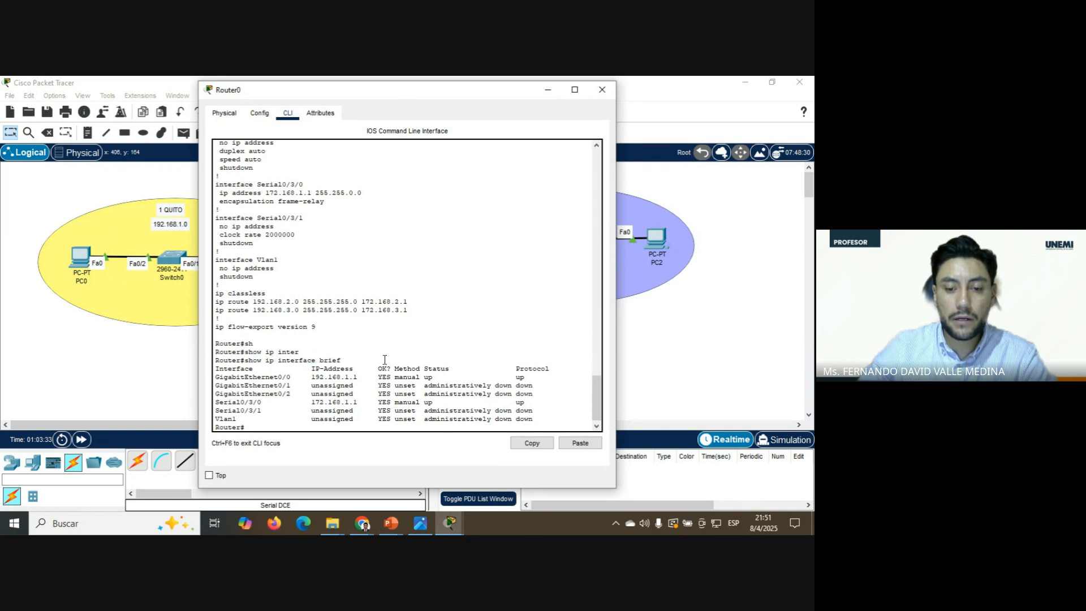
left_click(271, 429)
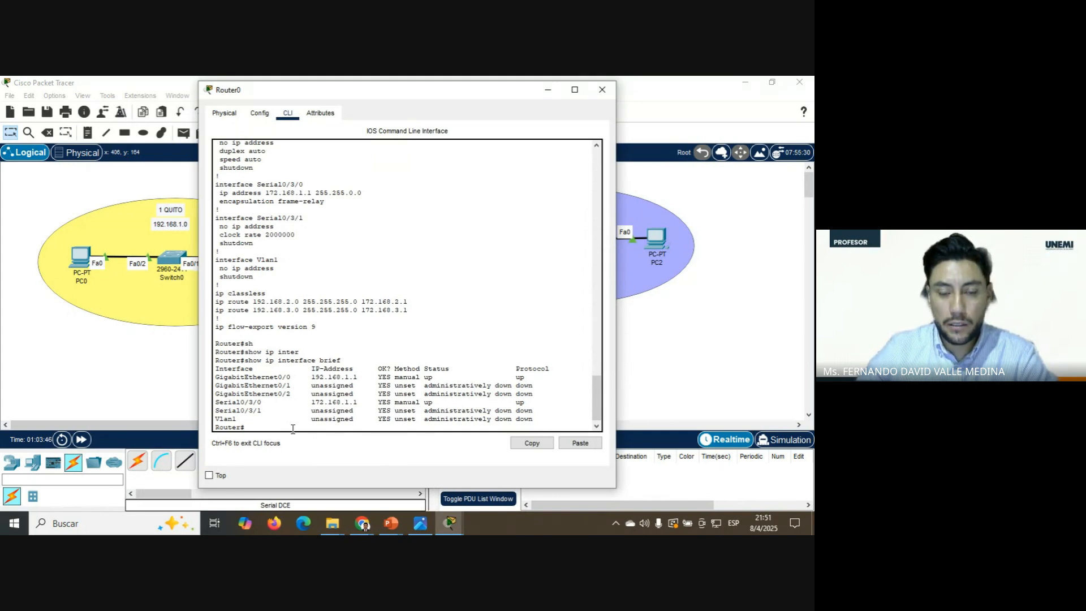
- Save Router0's configuration with copy running-config startup-config, accepting the default destination filename
type("cop")
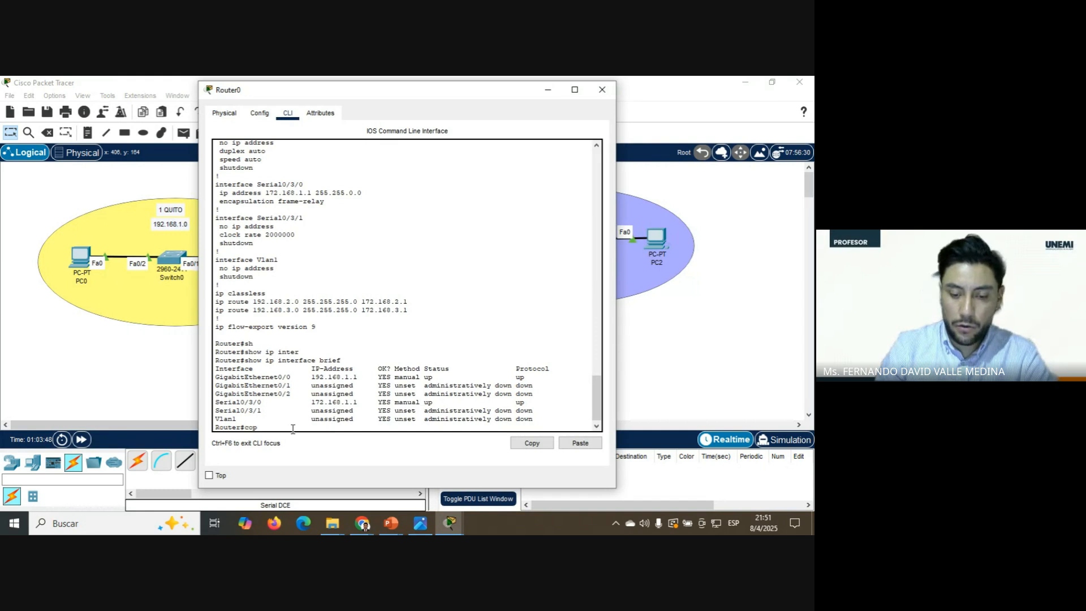
type("y run")
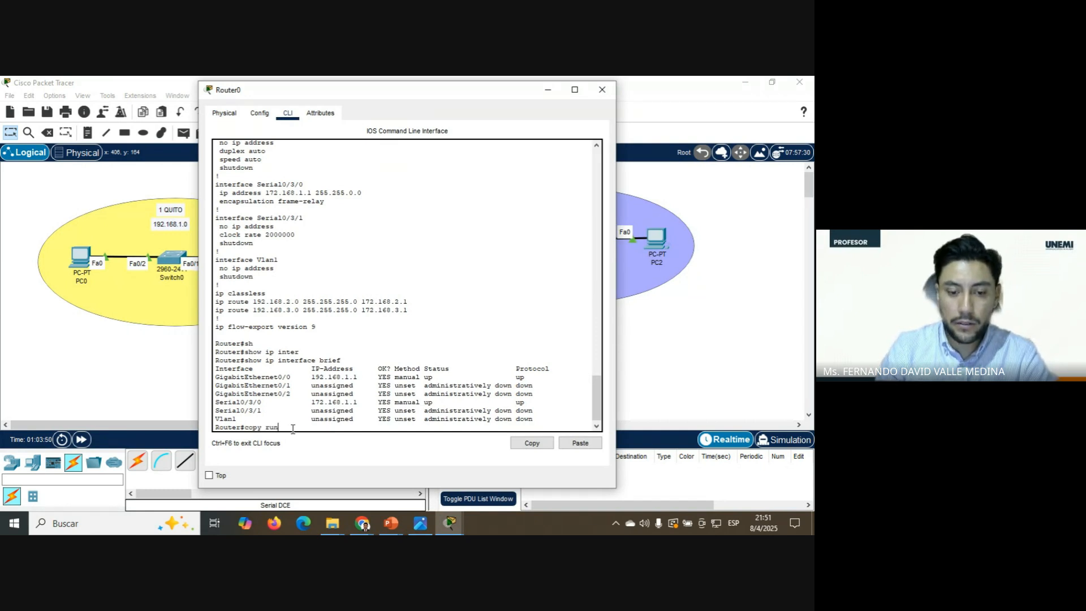
key("Tab")
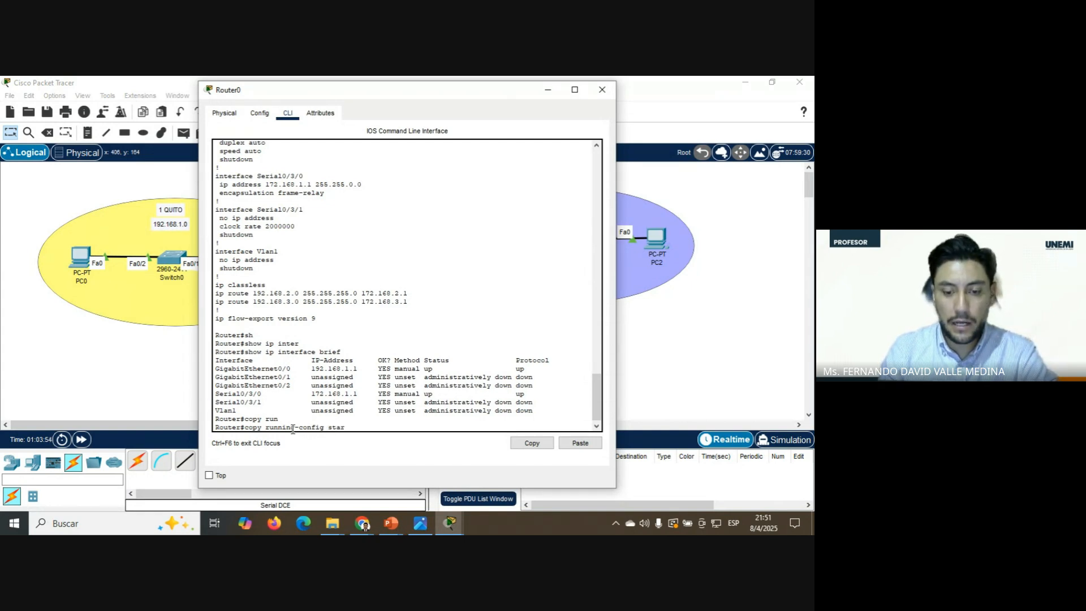
type("star")
key("Tab")
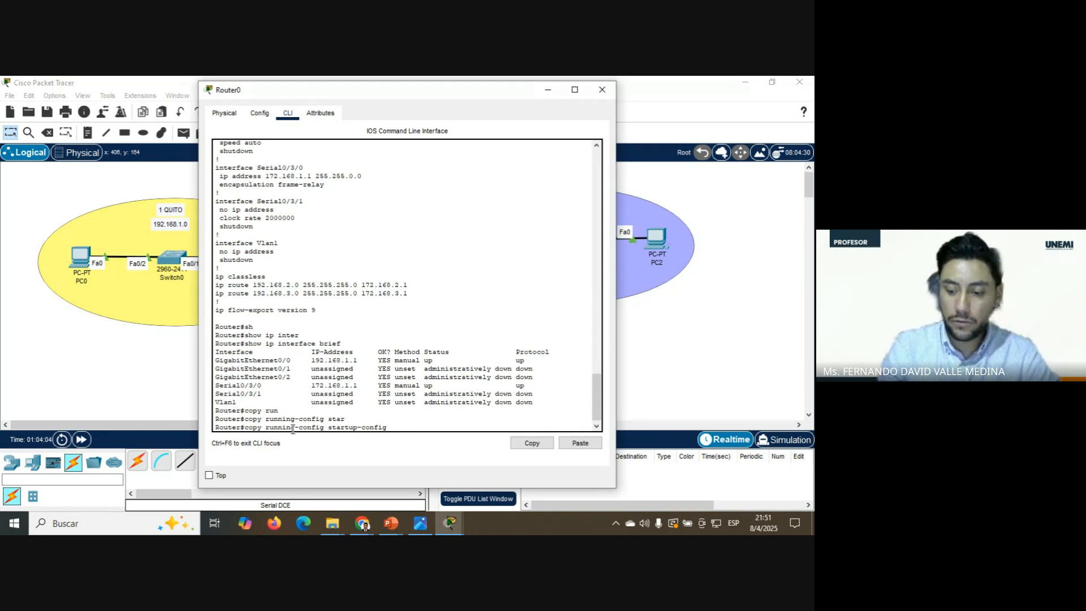
key("Return")
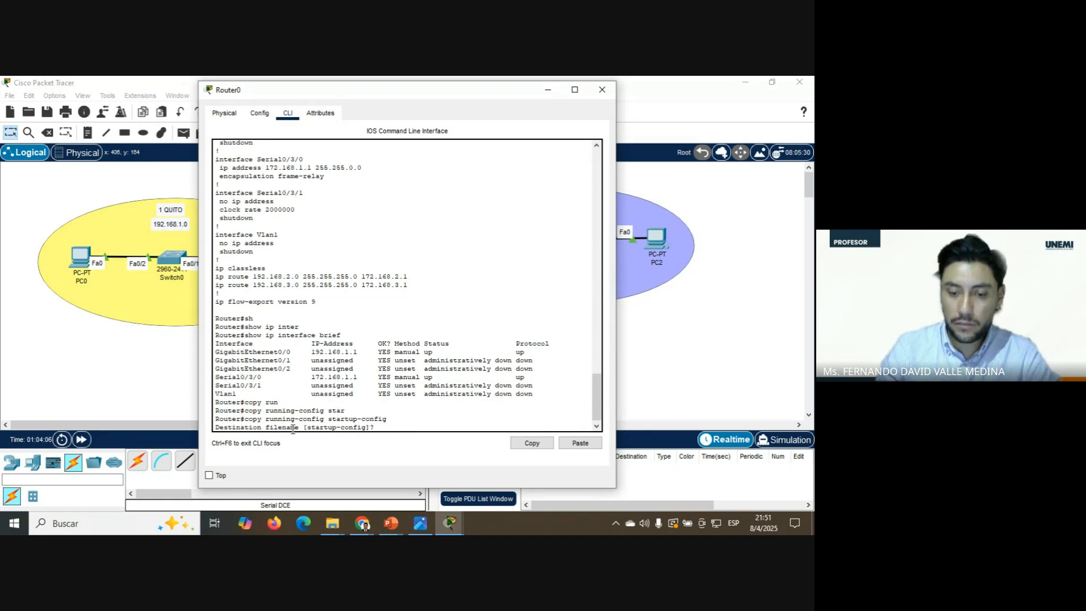
key("Return")
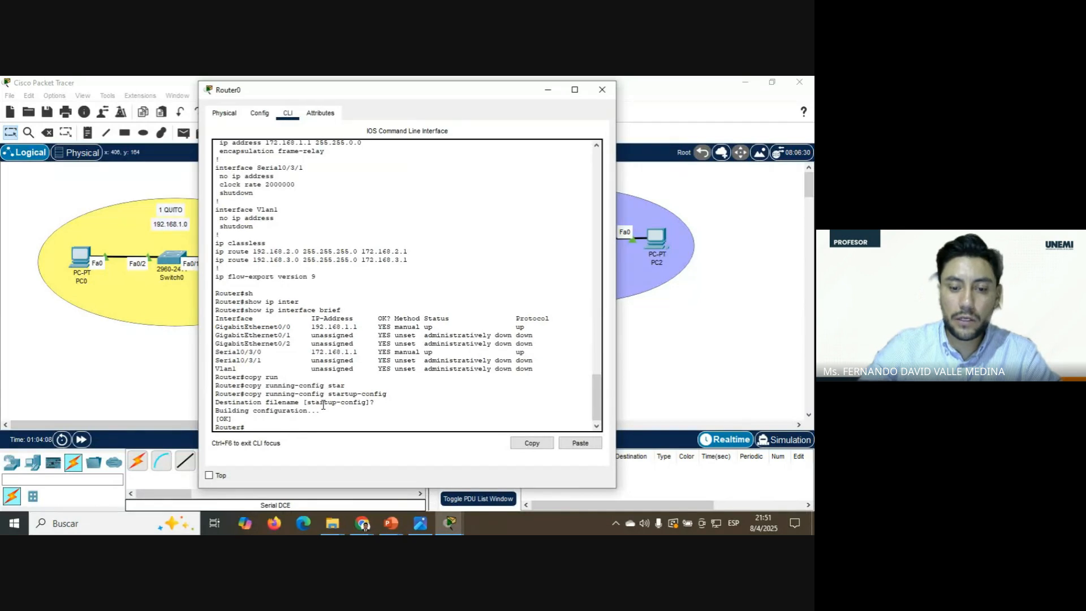
left_click_drag(321, 410, 214, 411)
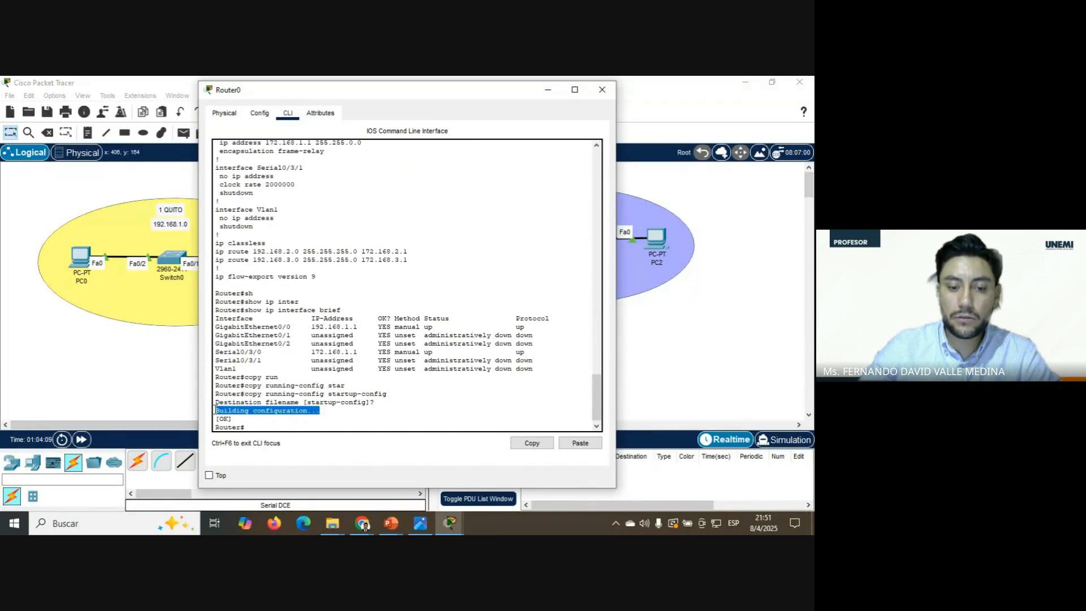
left_click(245, 422)
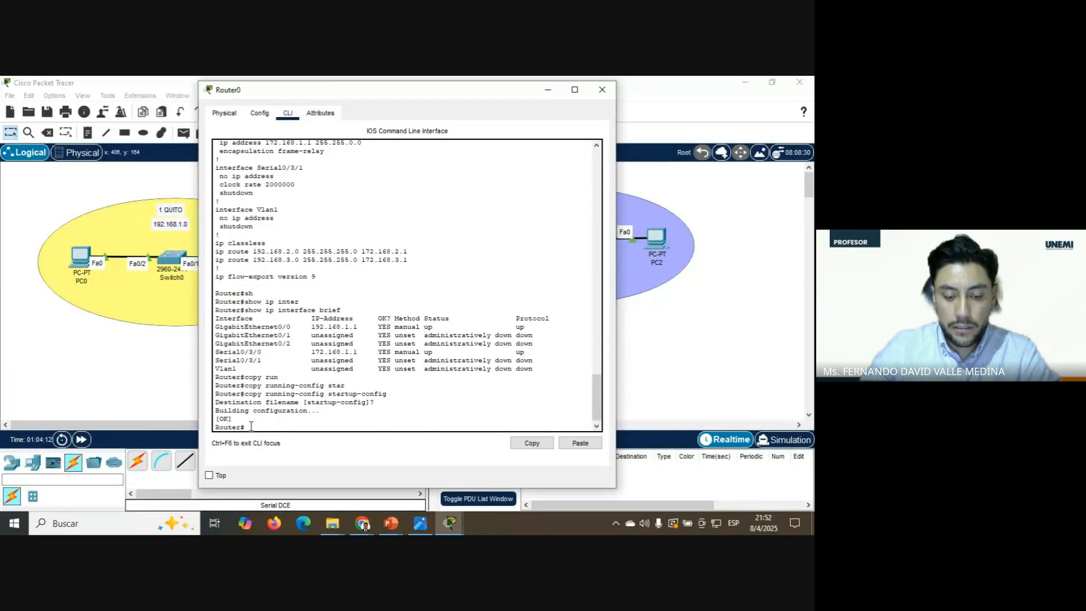
- Save Router0's configuration with the short command wr and close the router's window
type("wr")
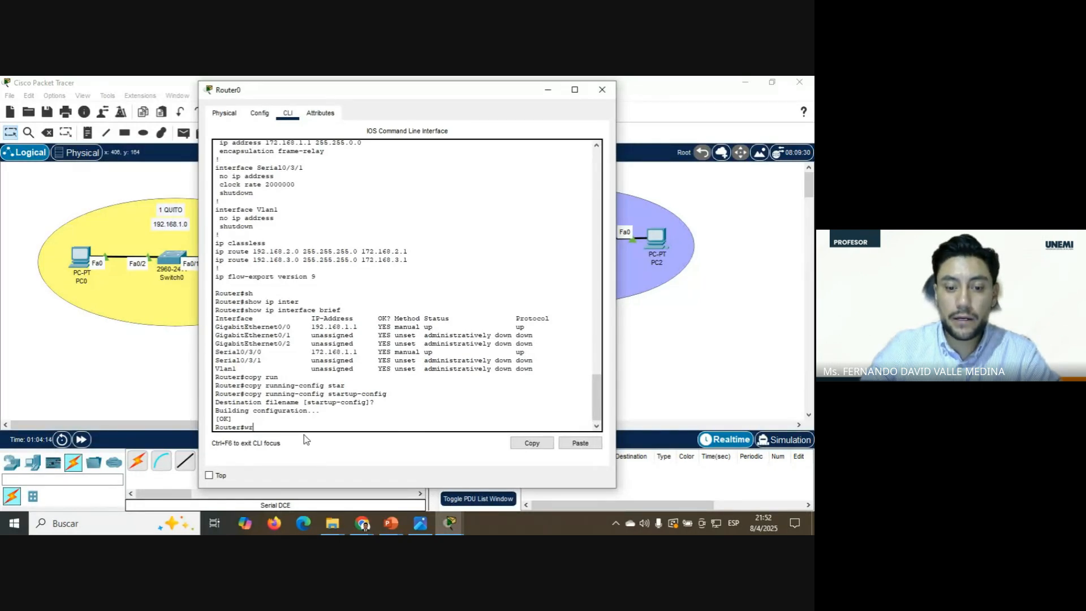
key("Return")
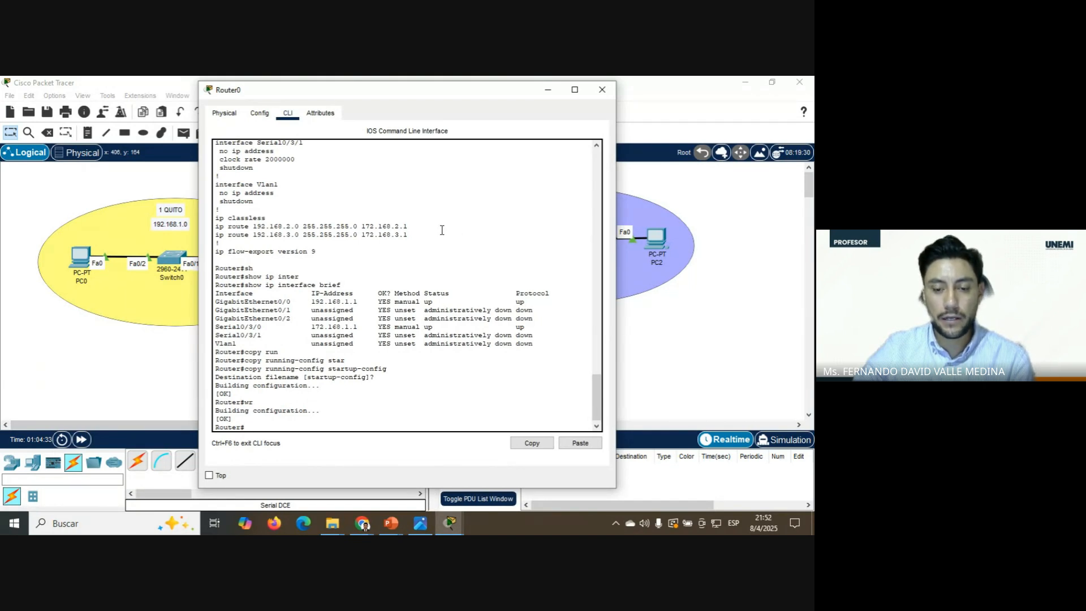
left_click(603, 90)
- Switch to the Google Meet call in Chrome to read the chat messages, and return to Cisco Packet Tracer
left_click(370, 519)
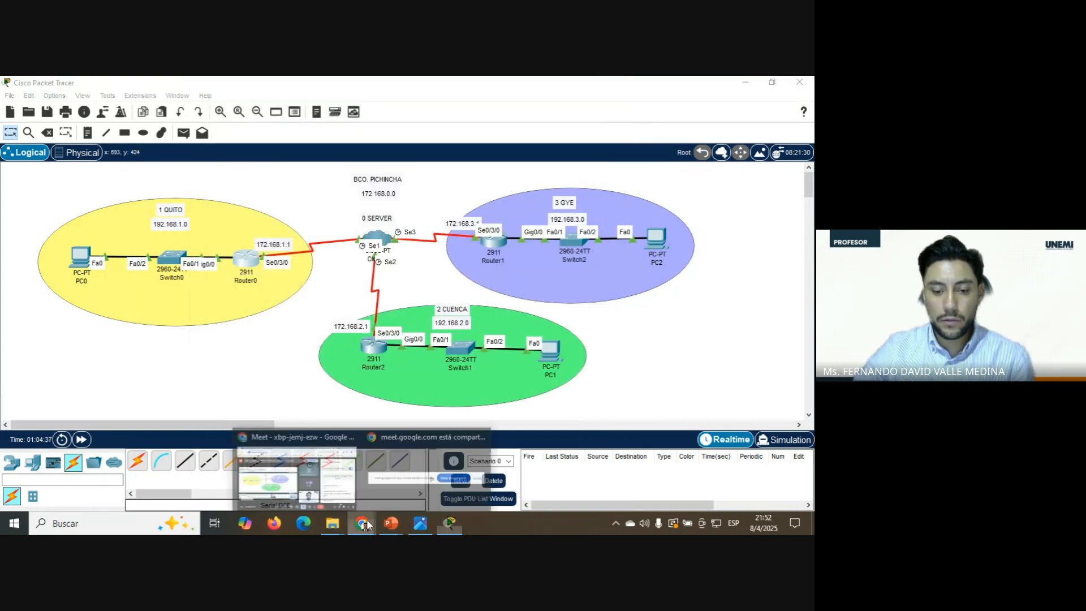
mouse_move(314, 476)
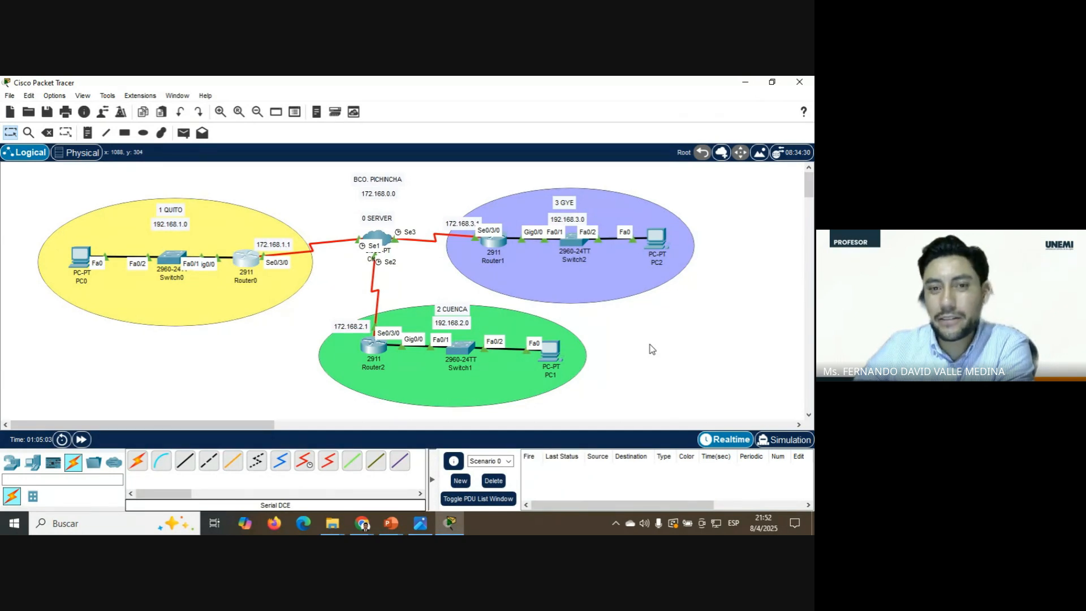
left_click(362, 523)
left_click(316, 478)
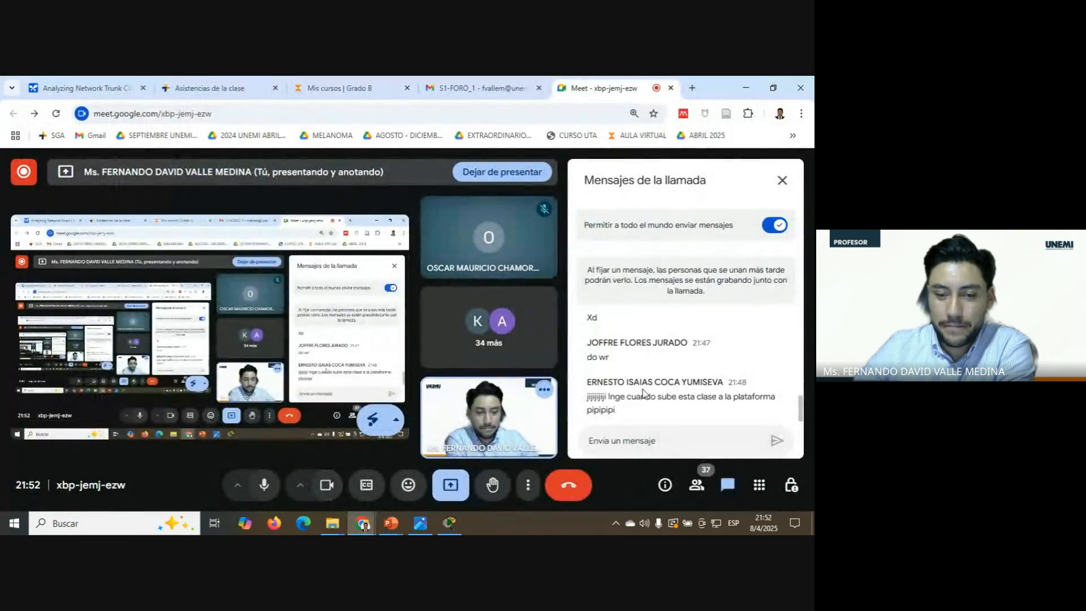
left_click(450, 523)
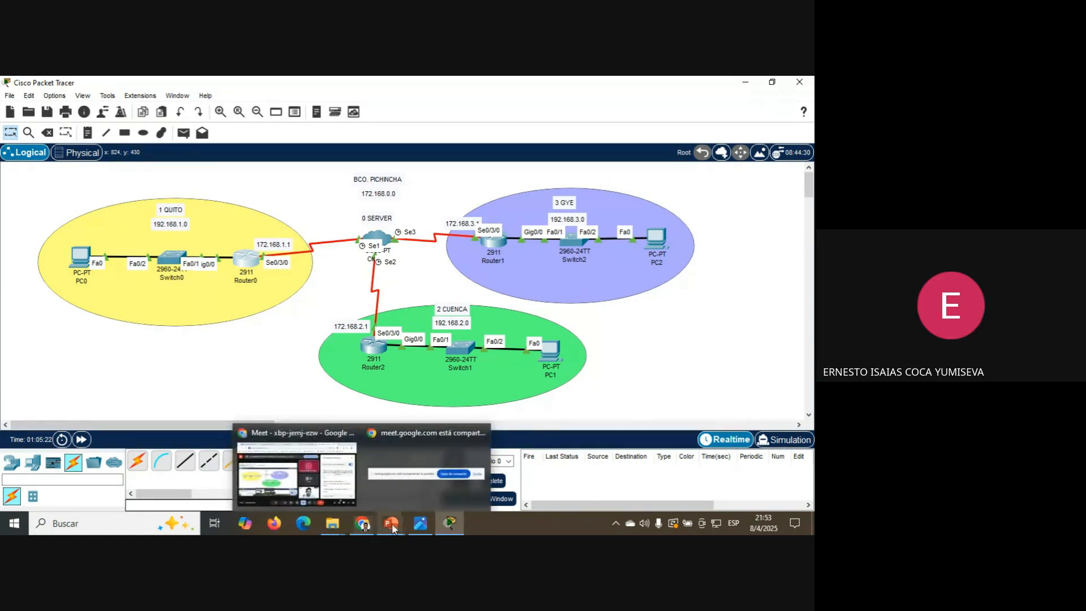
- Switch to the PowerPoint slide show at the Varios Circuitos Virtuales slide
mouse_move(393, 527)
left_click(455, 473)
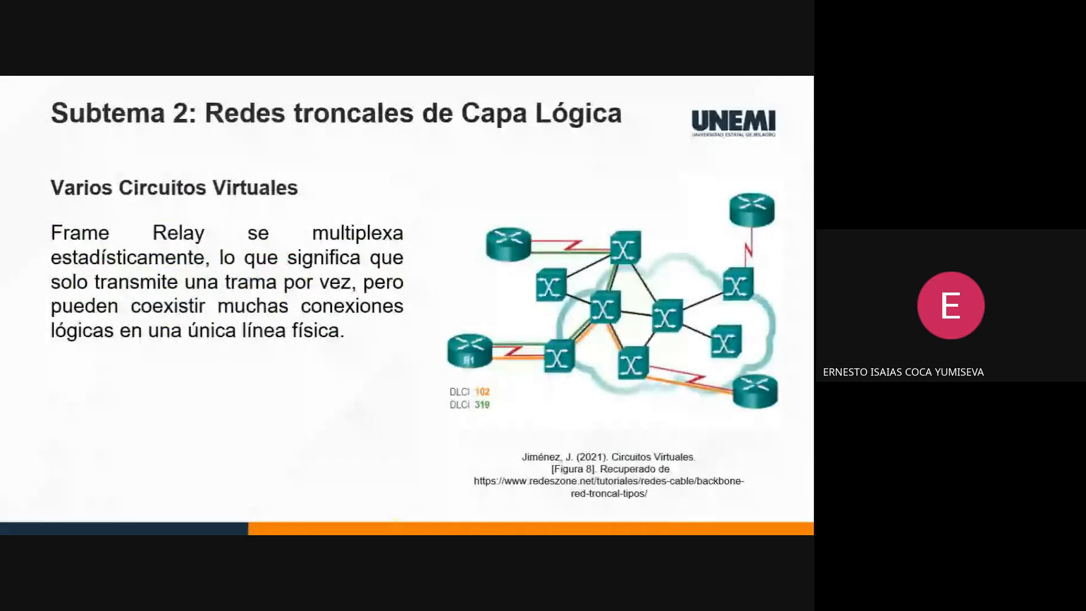